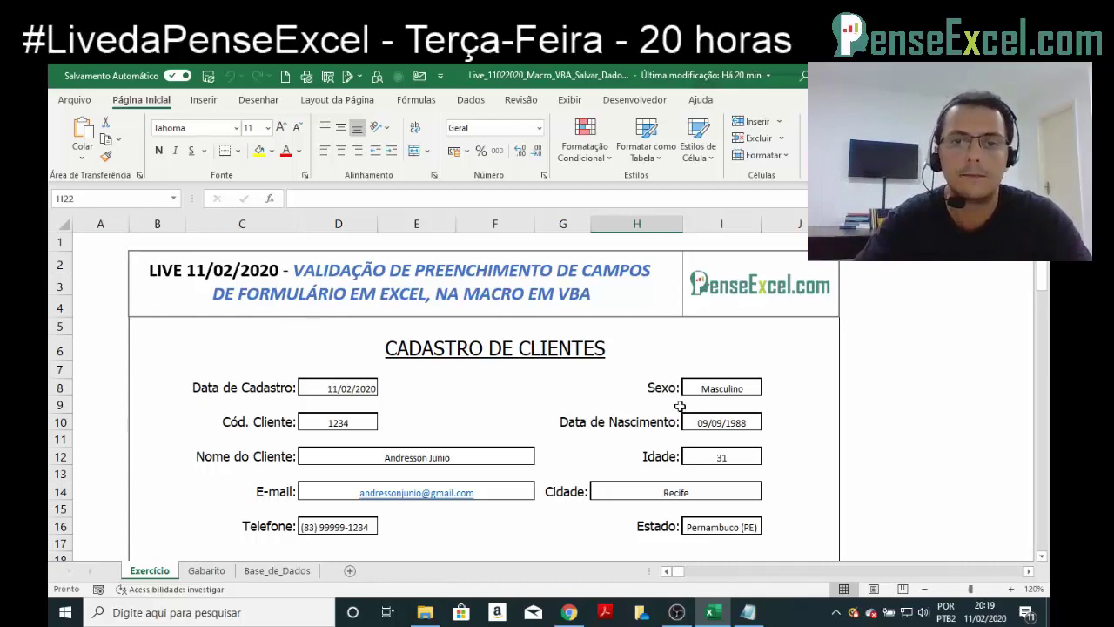
Review the Idade, Nome do Cliente and Data de Cadastro cells and zoom the sheet to 150%.
scroll(681, 402, "down", 2)
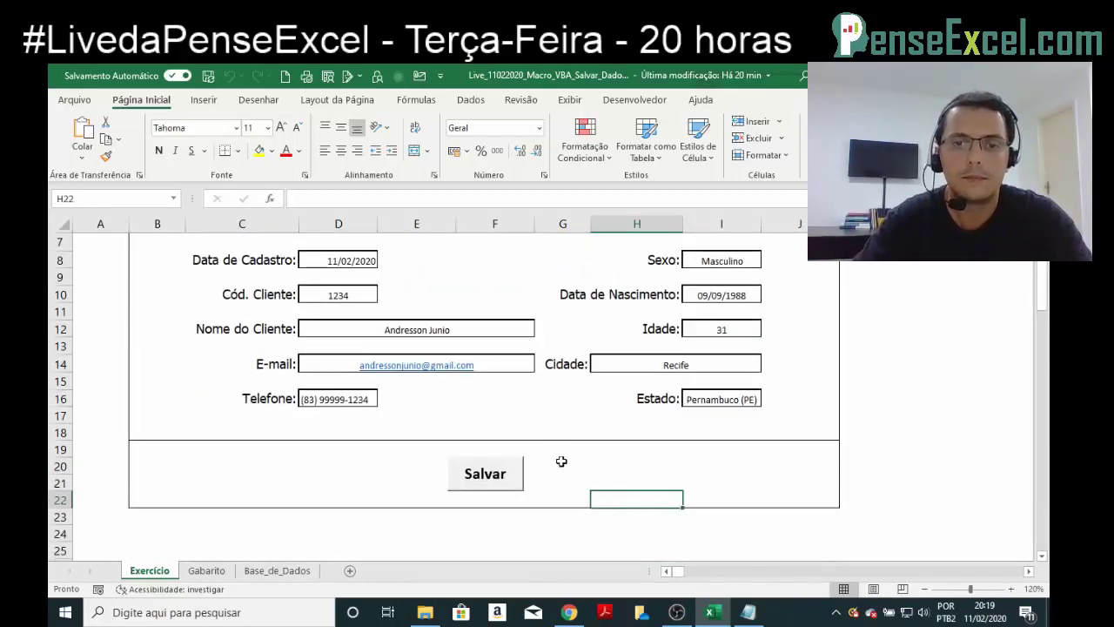
scroll(563, 439, "up", 2)
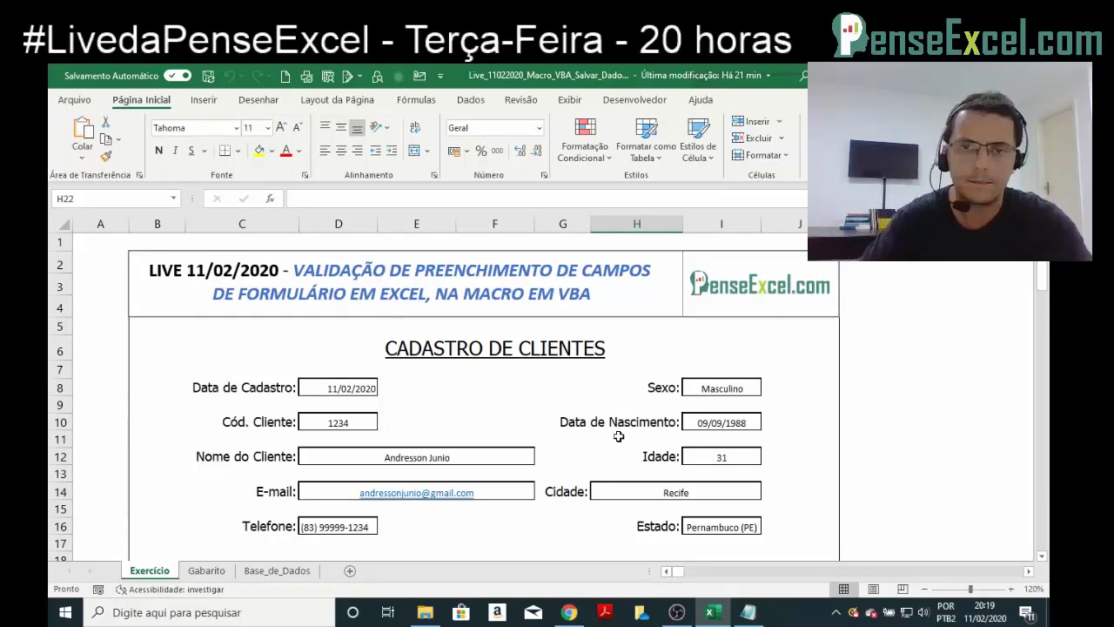
left_click(732, 456)
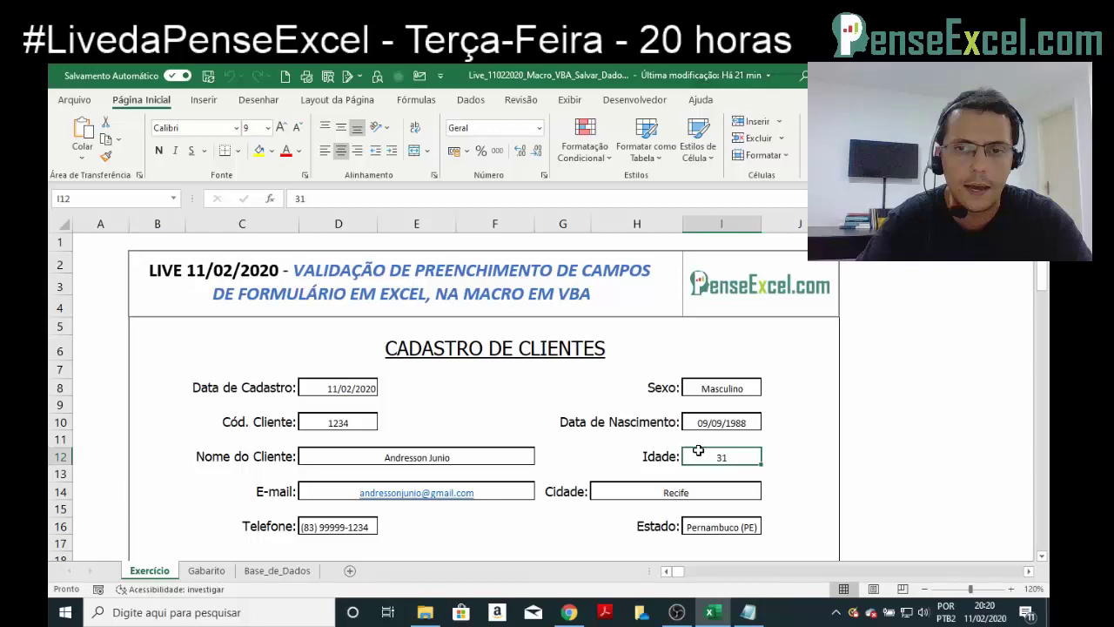
scroll(540, 422, "down", 1)
left_click(395, 396)
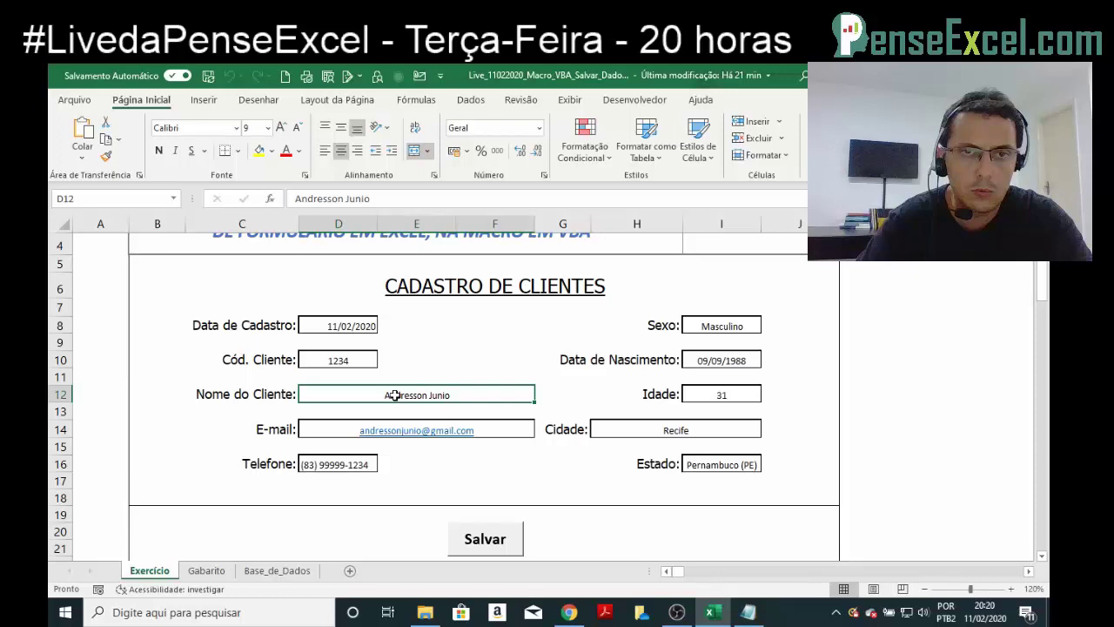
left_click(338, 325)
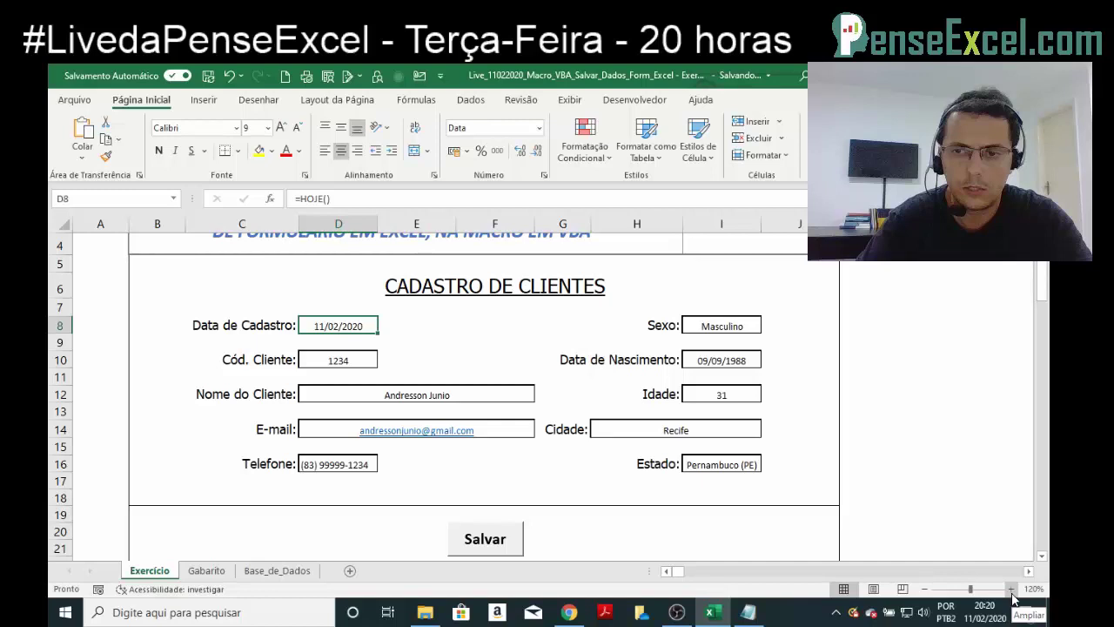
left_click(1012, 590)
left_click(1011, 589)
left_click(1011, 589)
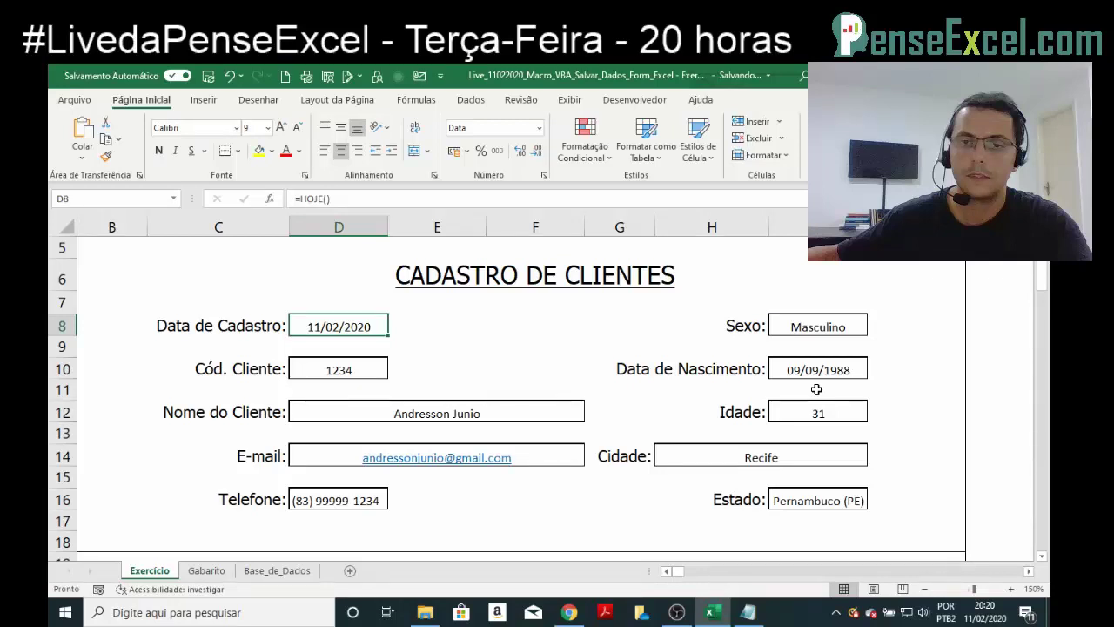
Enter =D8-I10 in Idade to get the days between registration and birth dates.
left_click(817, 412)
type("=D8-")
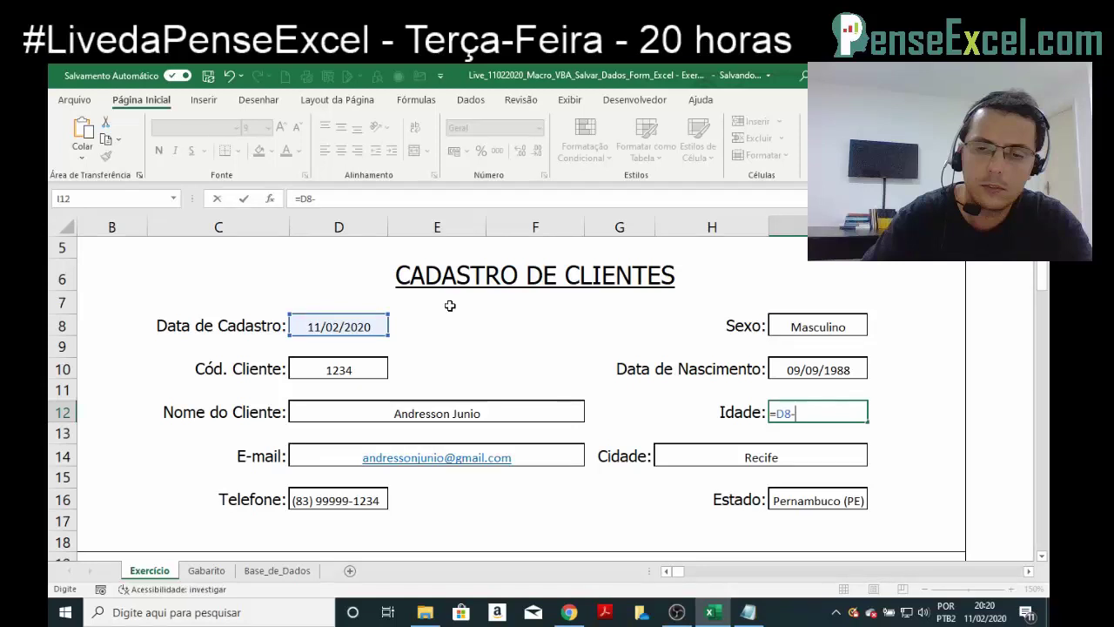
left_click(817, 370)
key("ctrl+Return")
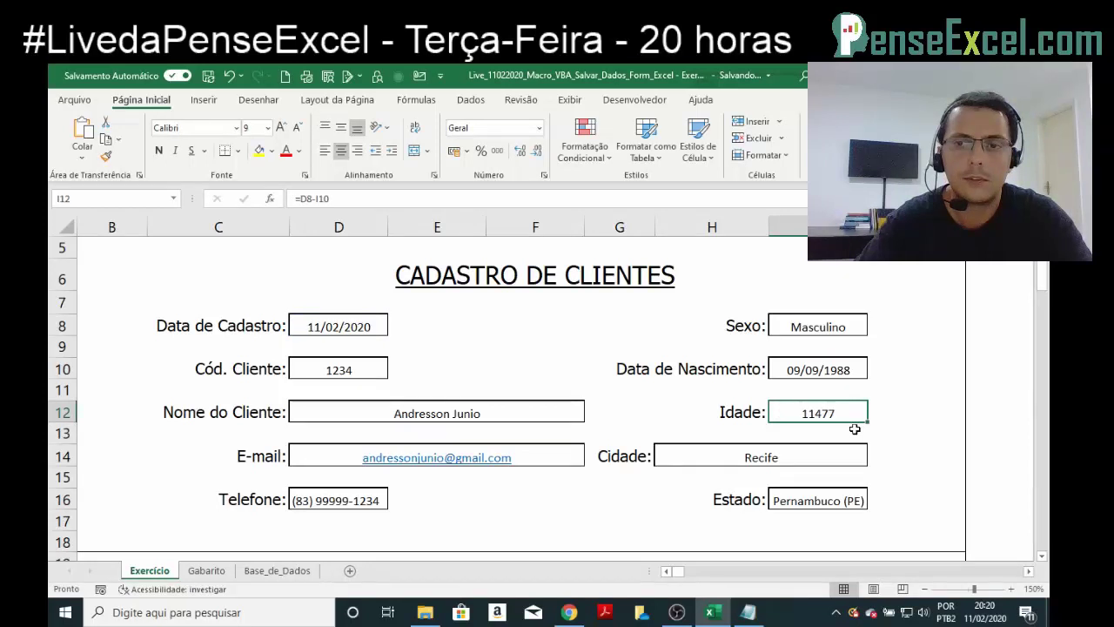
Wrap the Idade day-difference formula in parentheses as =(D8-I10).
key("F2")
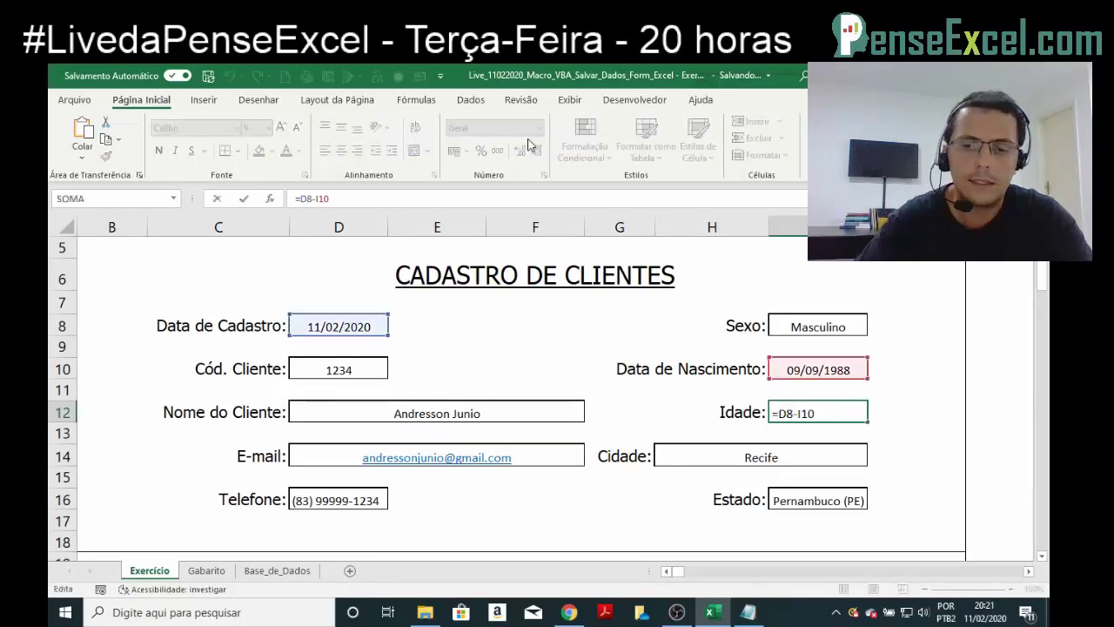
key("Home")
key("Right")
type("(")
key("End")
type(")")
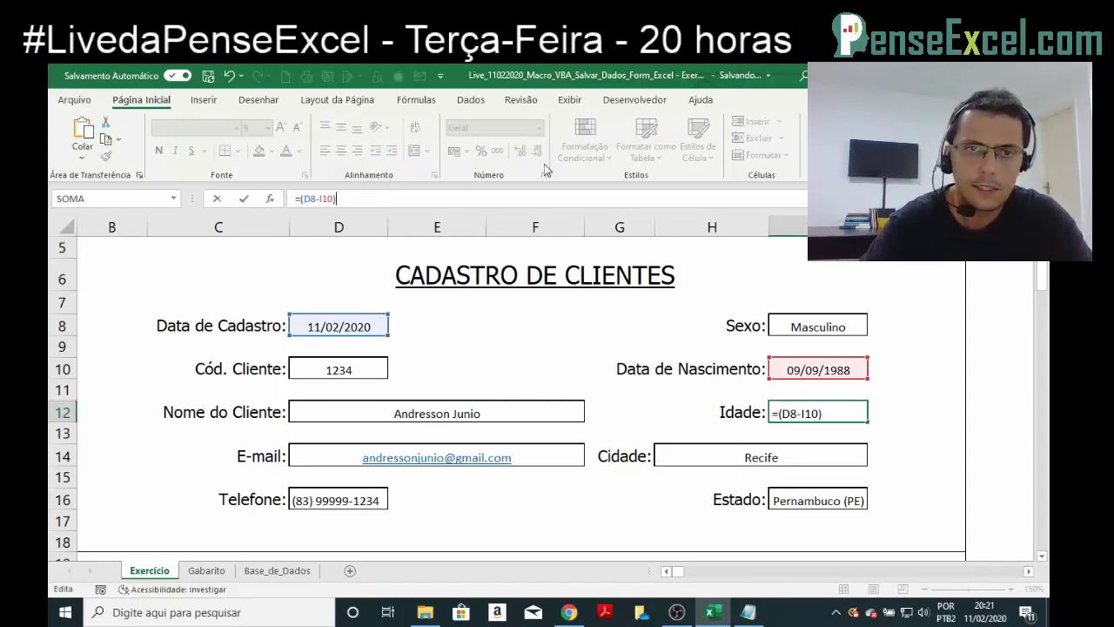
key("ctrl+Return")
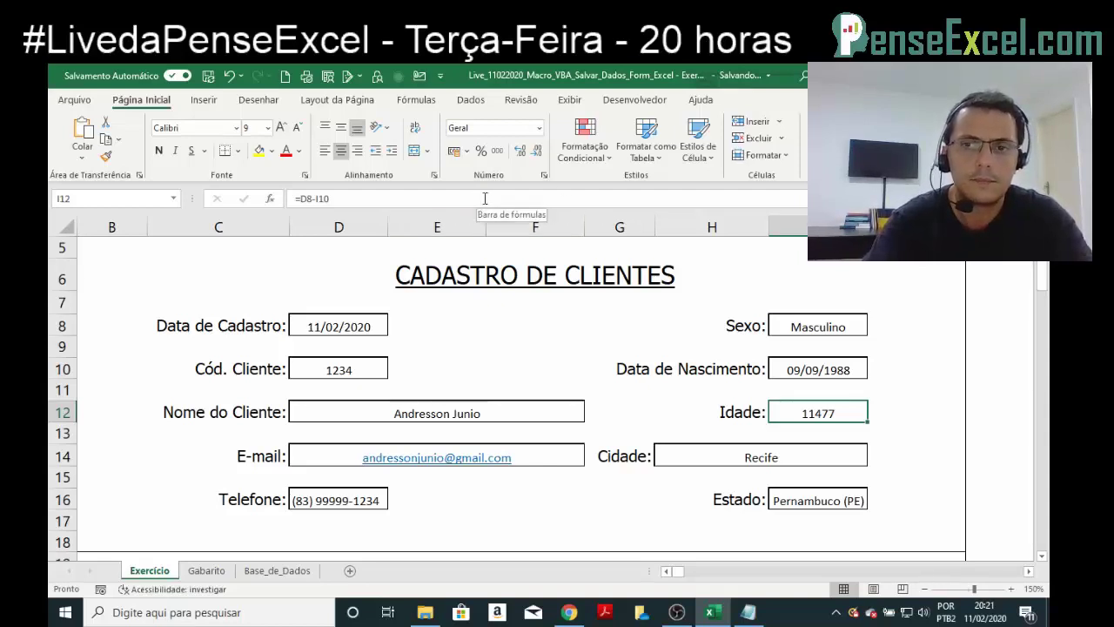
Divide by 365 so Idade becomes =(D8-I10)/365, showing 31,44383562 years.
left_click(348, 199)
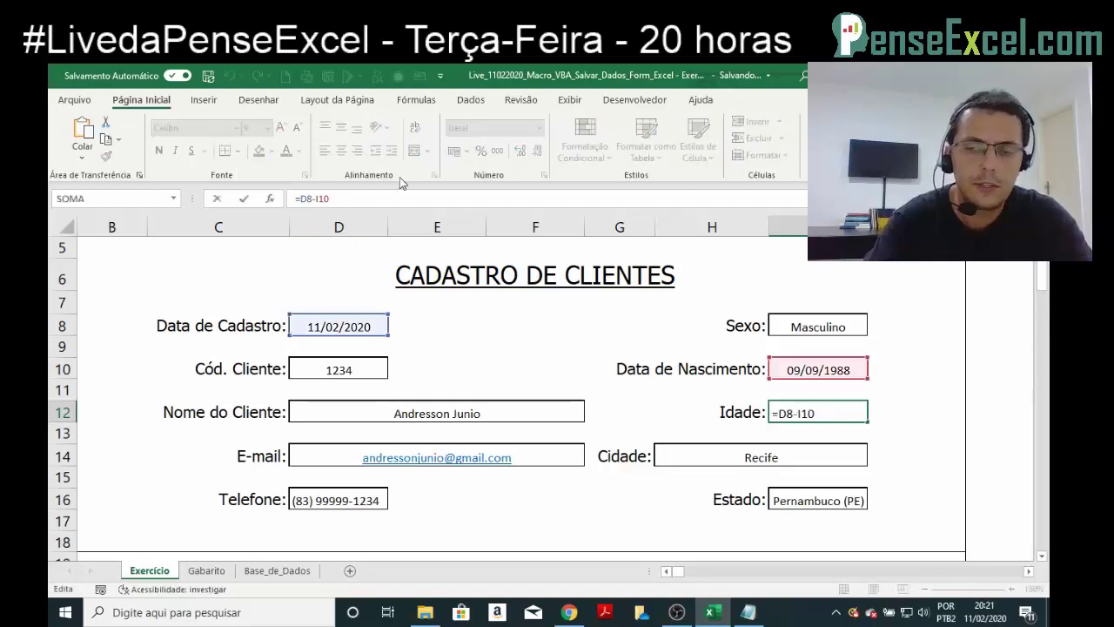
key("Left")
key("Left")
key("Left")
type("(")
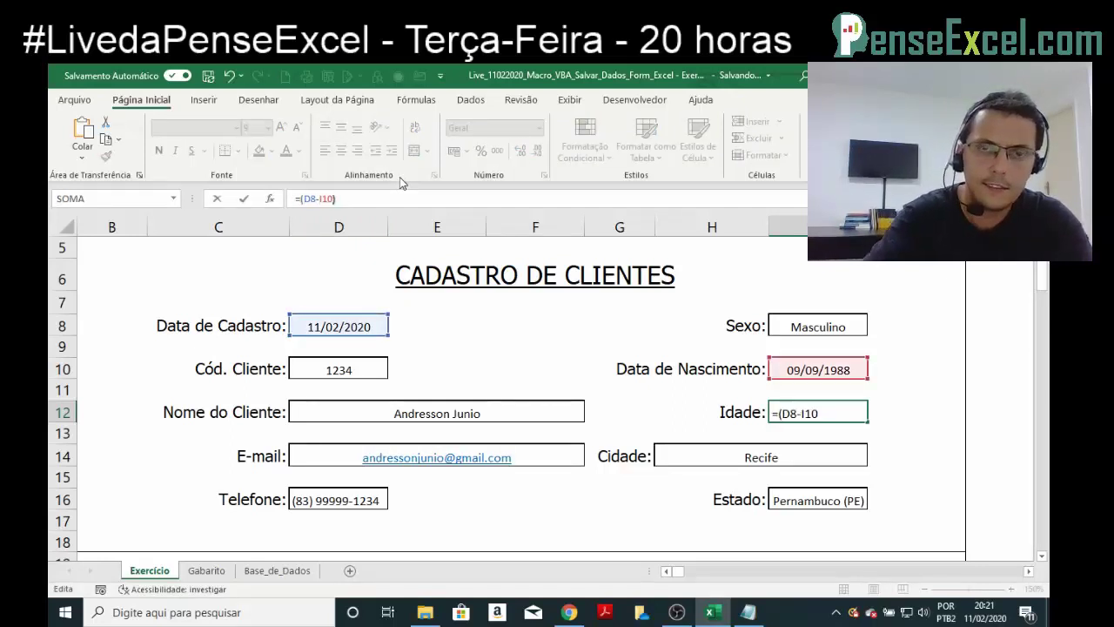
key("End")
type(")/365")
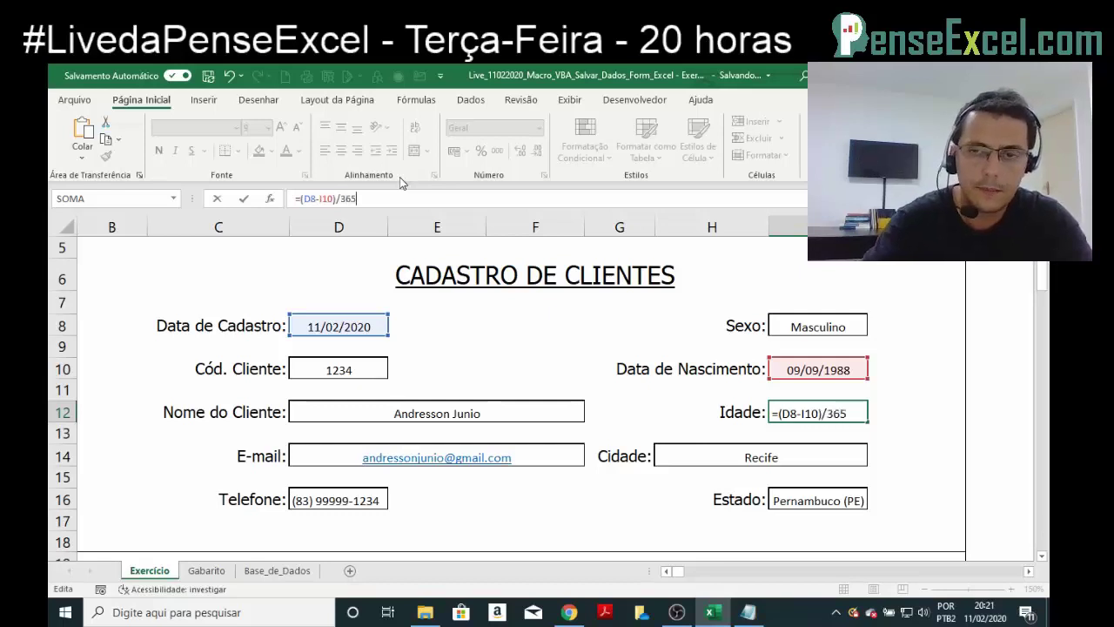
key("Return")
key("Up")
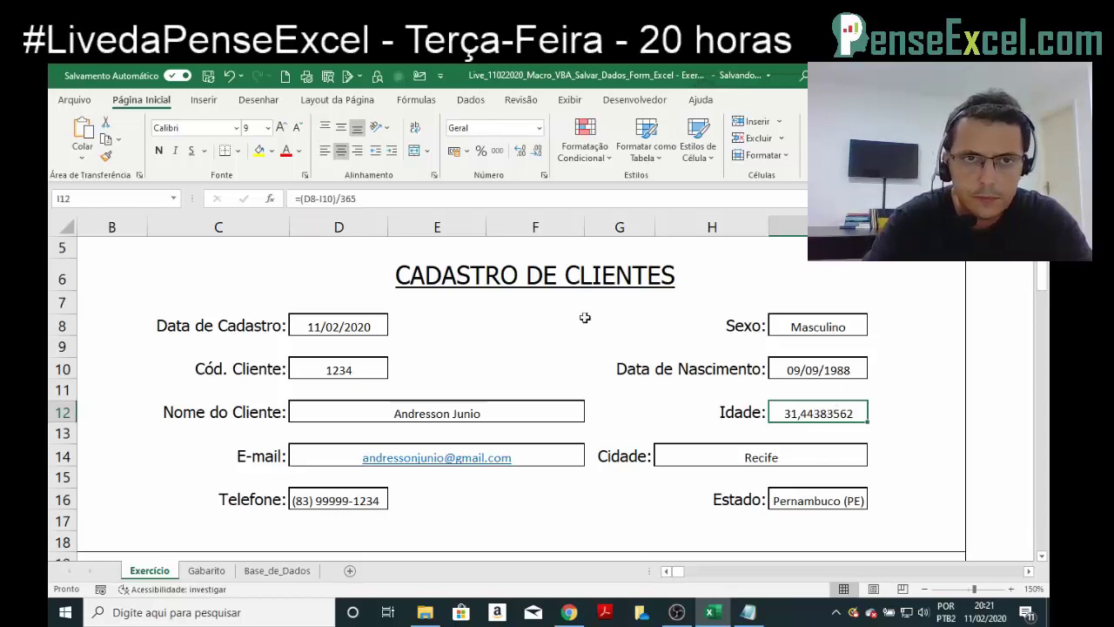
key("F2")
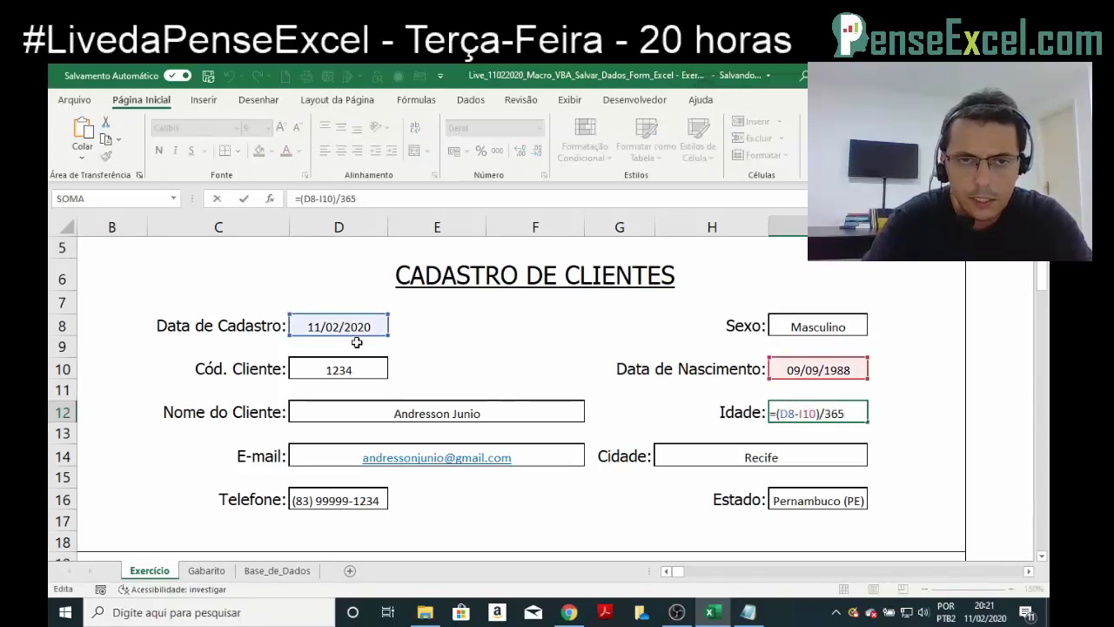
key("Escape")
left_click(348, 325)
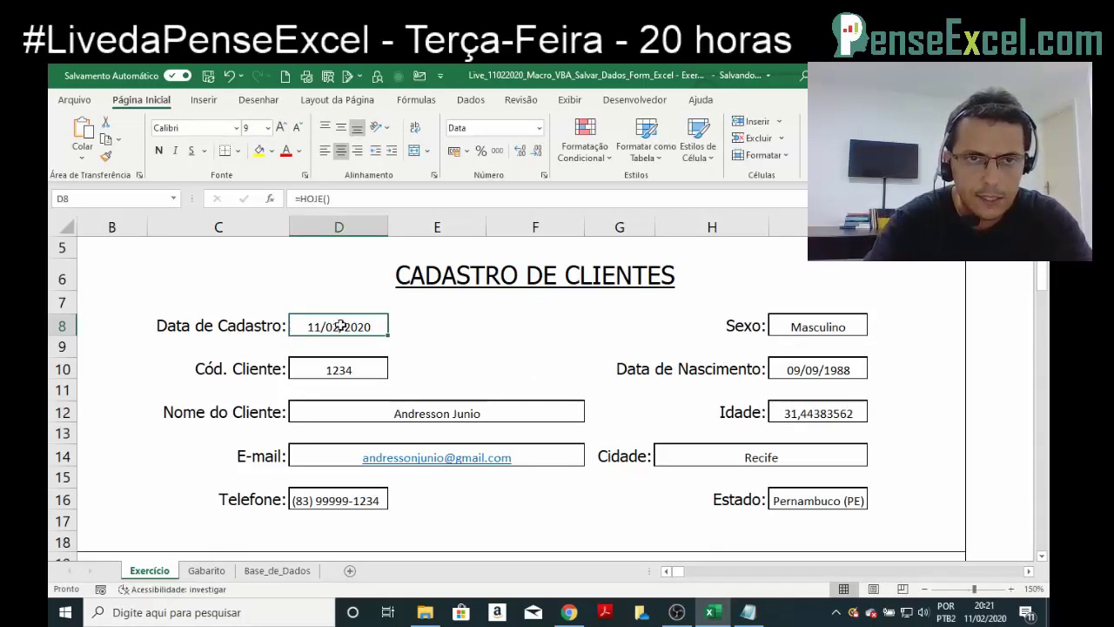
left_click(797, 366)
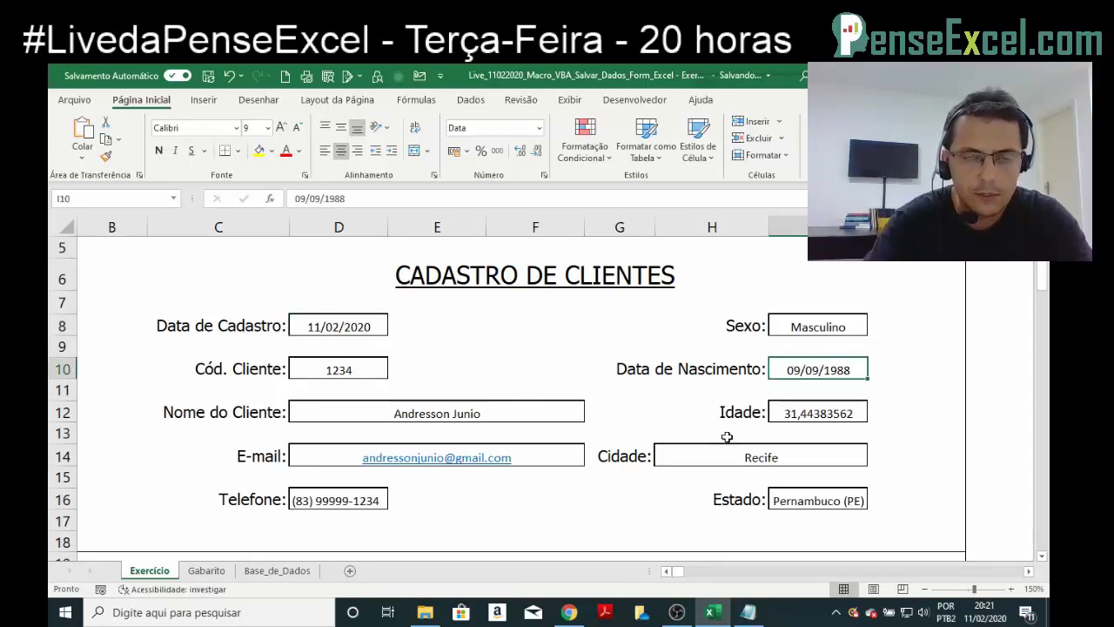
left_click(800, 410)
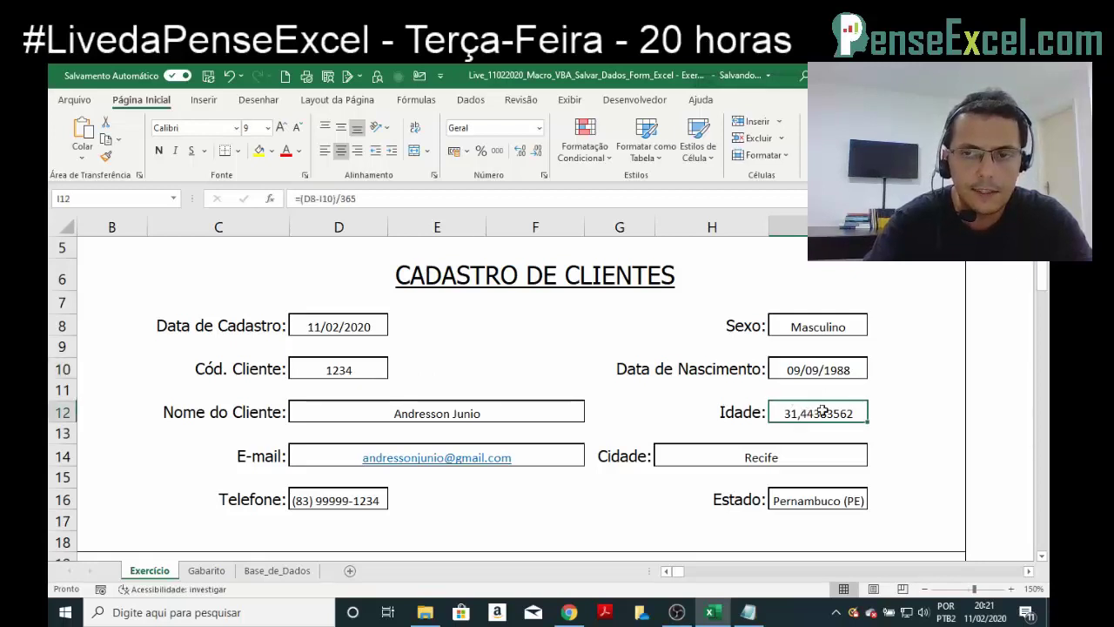
double_click(823, 410)
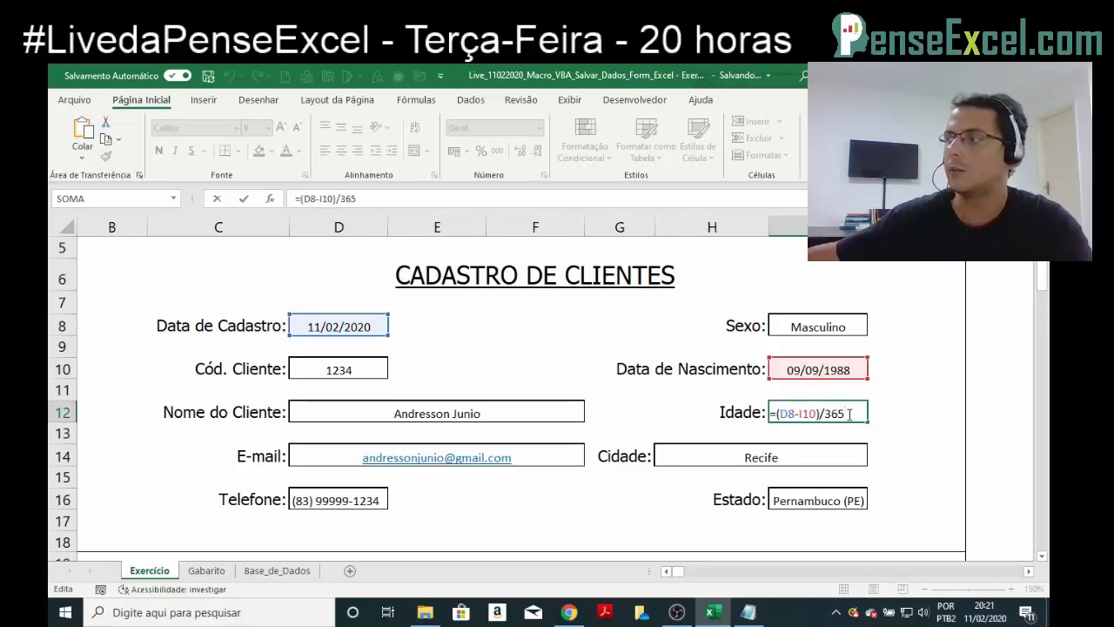
key("ctrl+Return")
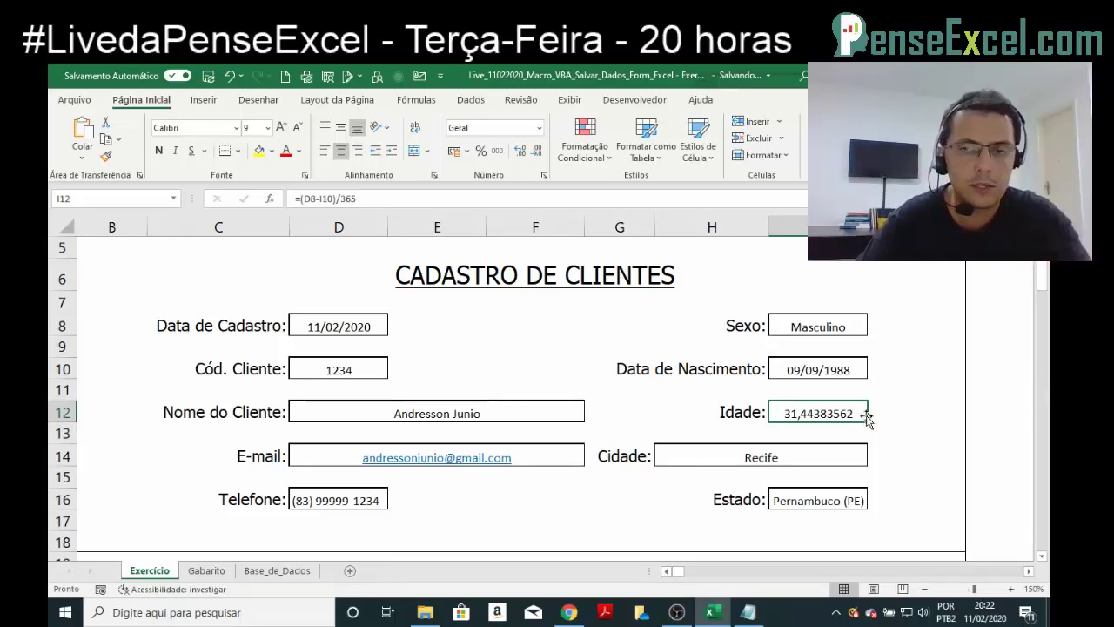
Edit Idade to =ARRED((D8-I10)/365;0) so the age displays as 31.
left_click(303, 198)
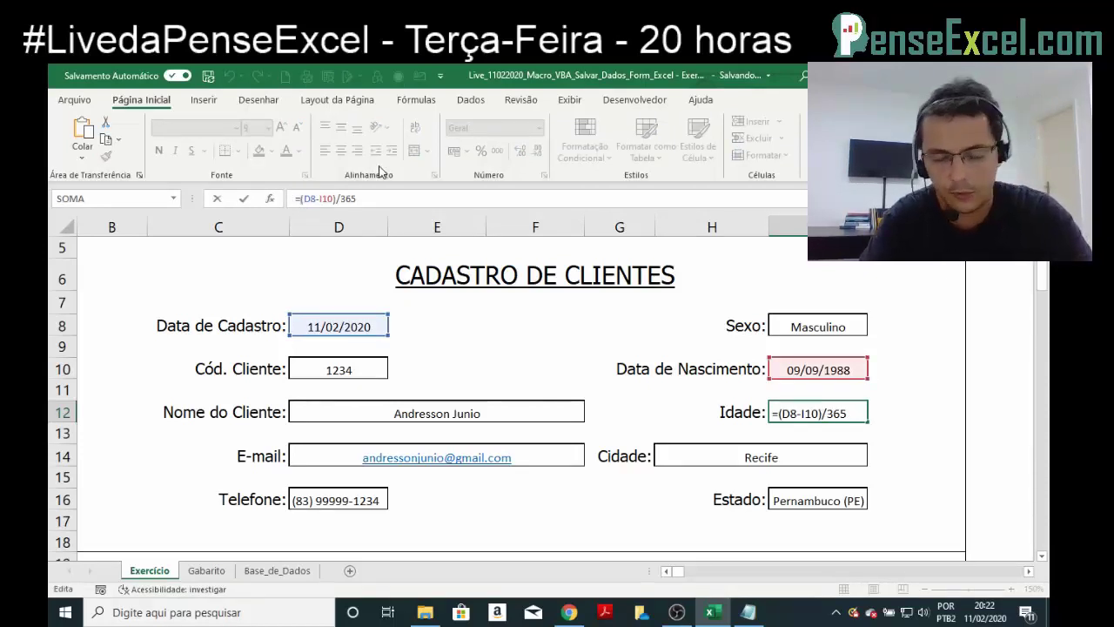
type("arred")
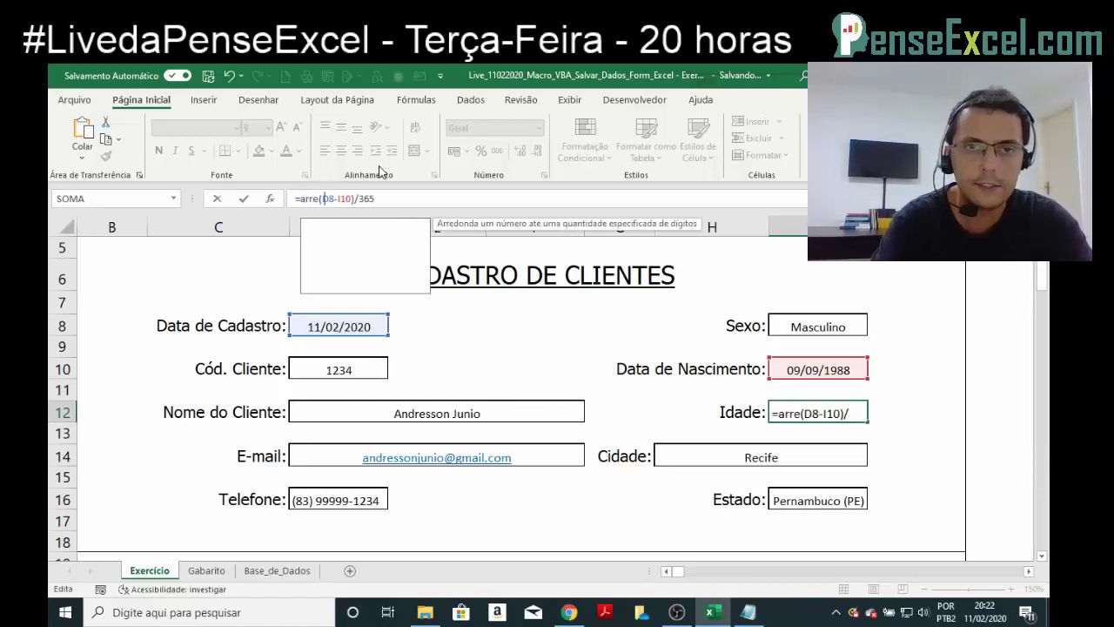
type("((D8-I10")
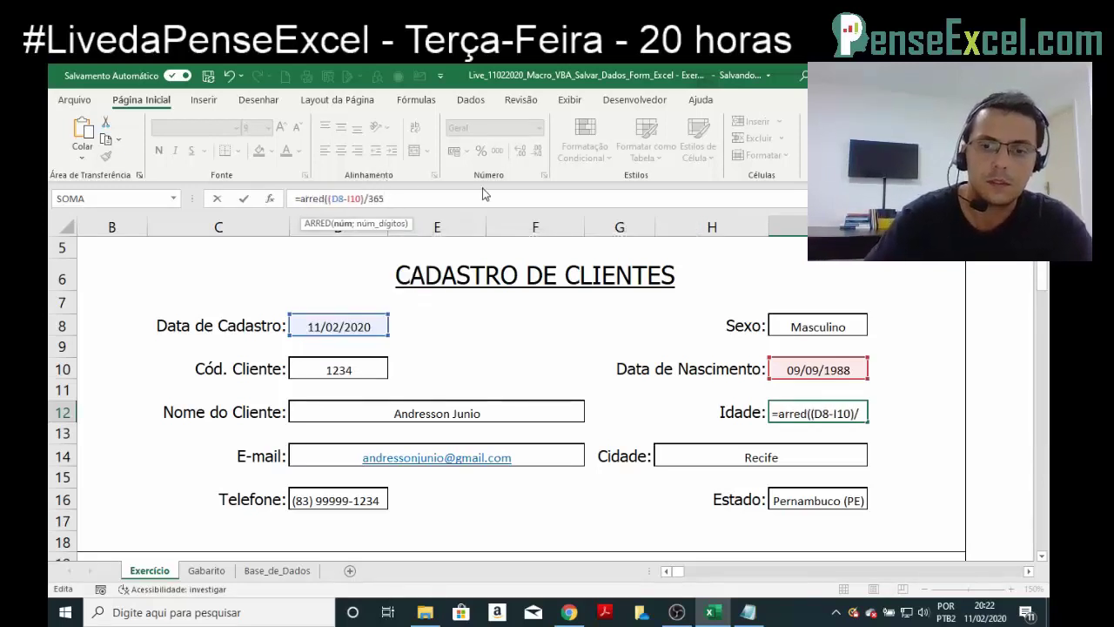
type(")")
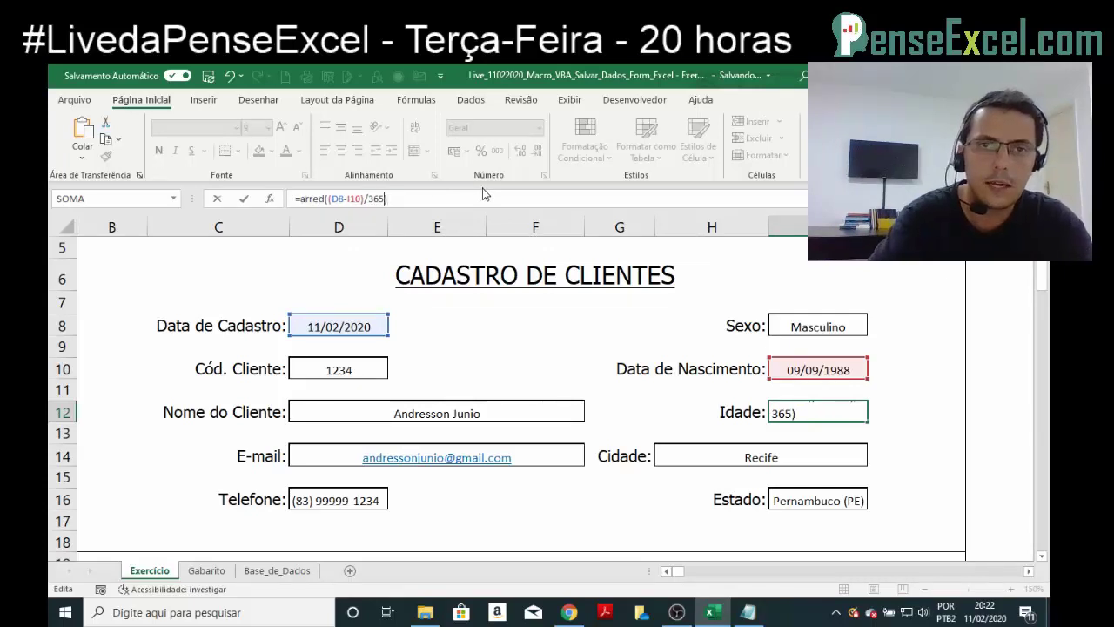
key("BackSpace")
type(";")
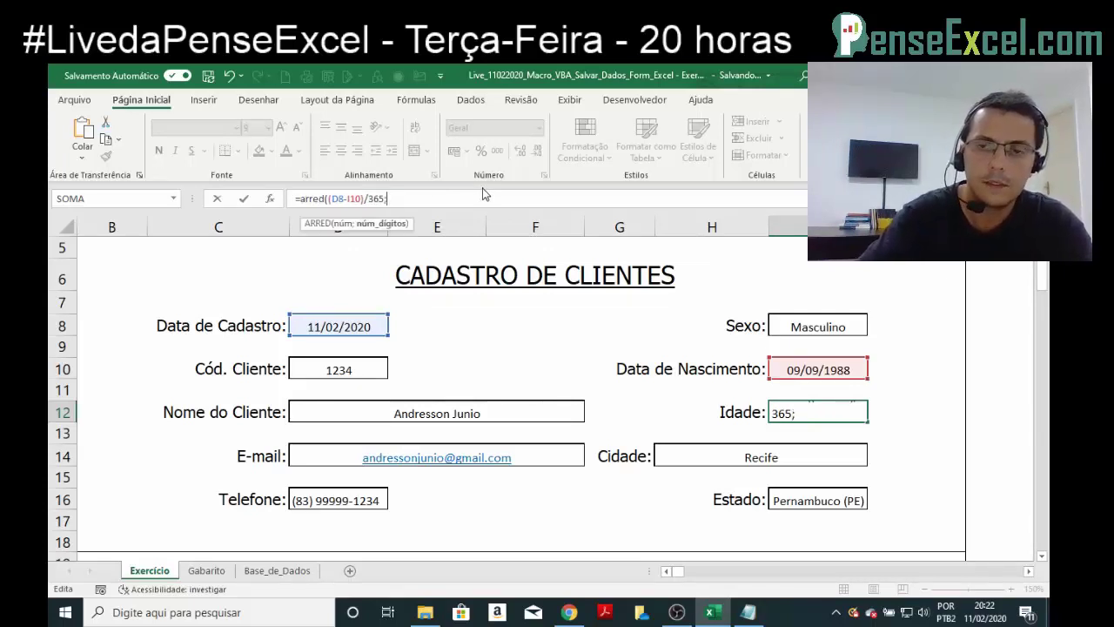
type(")")
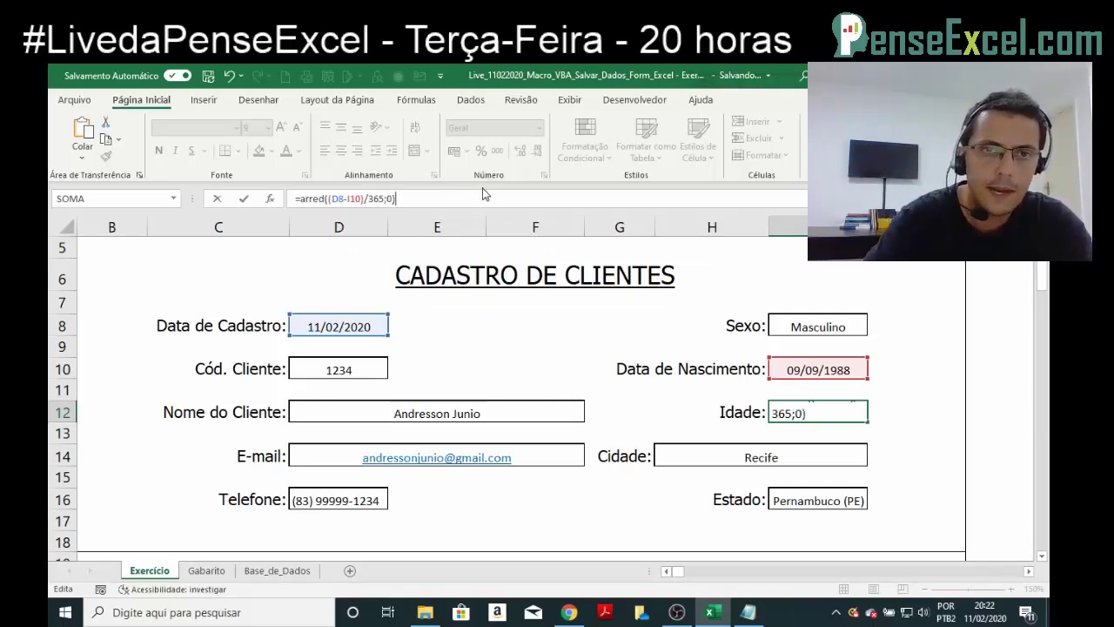
key("Return")
key("Up")
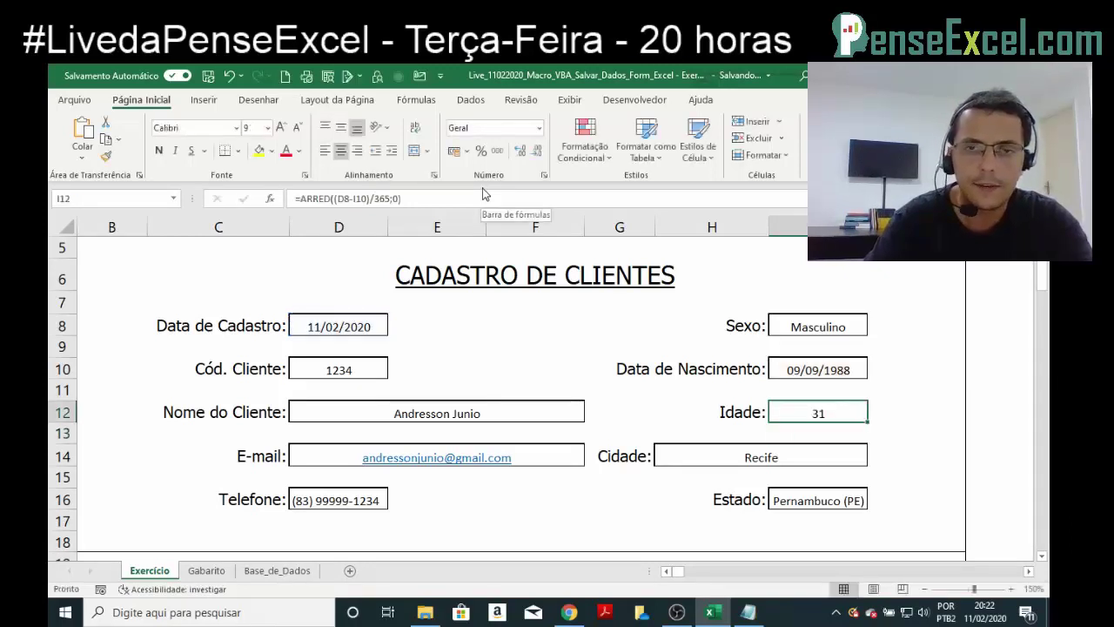
key("F2")
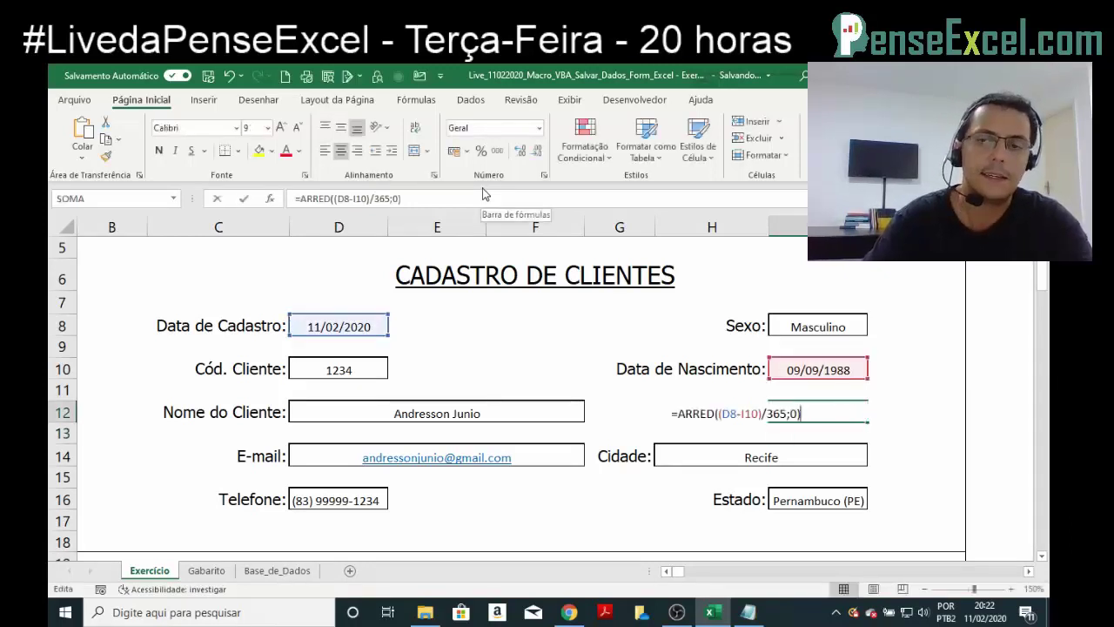
key("Escape")
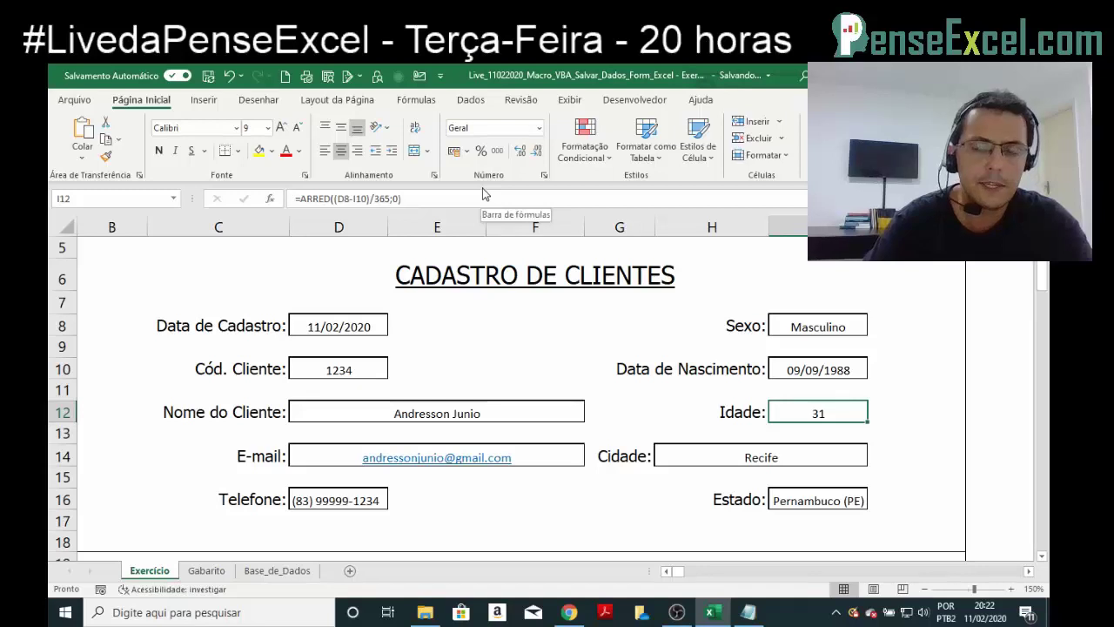
key("F2")
key("Escape")
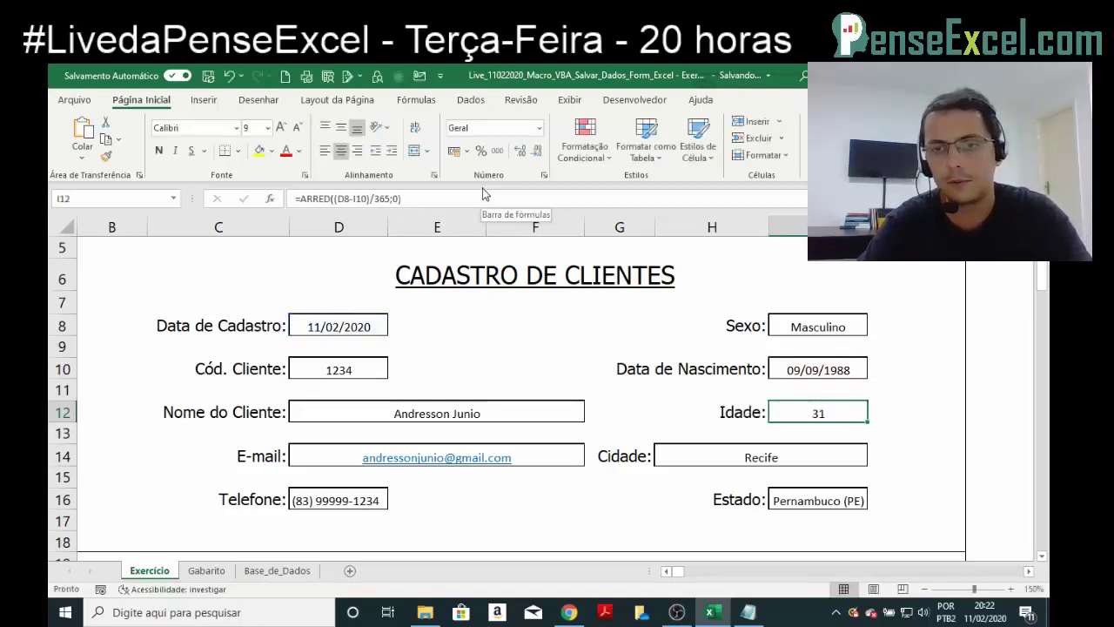
Undo the ARRED edit, restoring =(D8-I10)/365 and the age 31,44383562.
key("ctrl+z")
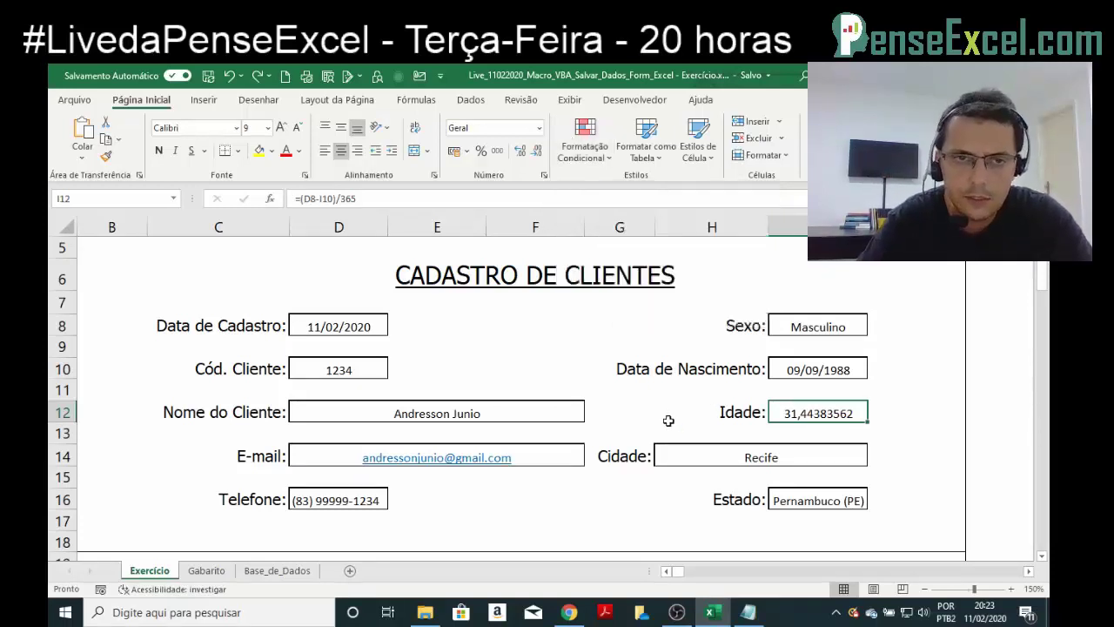
Enter 25/10/1982 as Data de Nascimento and confirm Idade recalculates to 37,32328767.
left_click(809, 370)
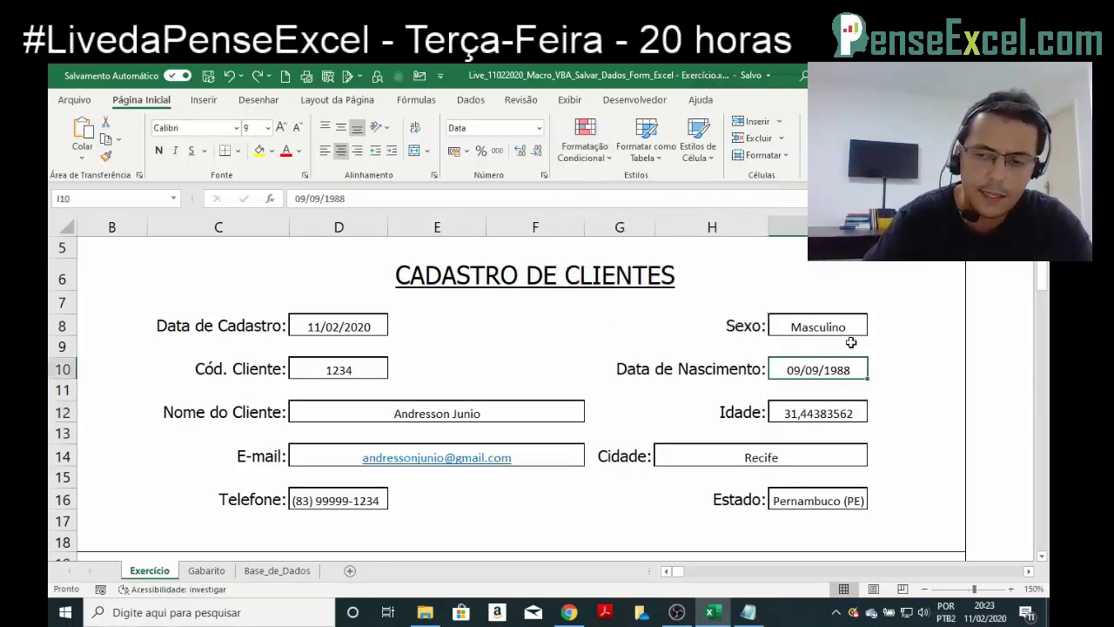
type("25")
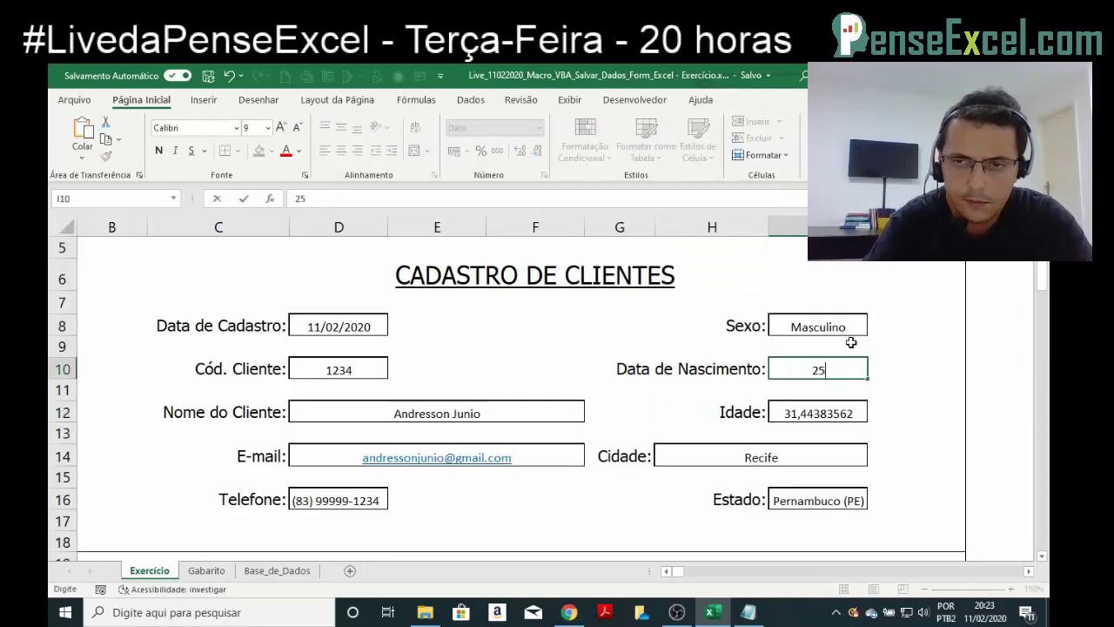
type("/10")
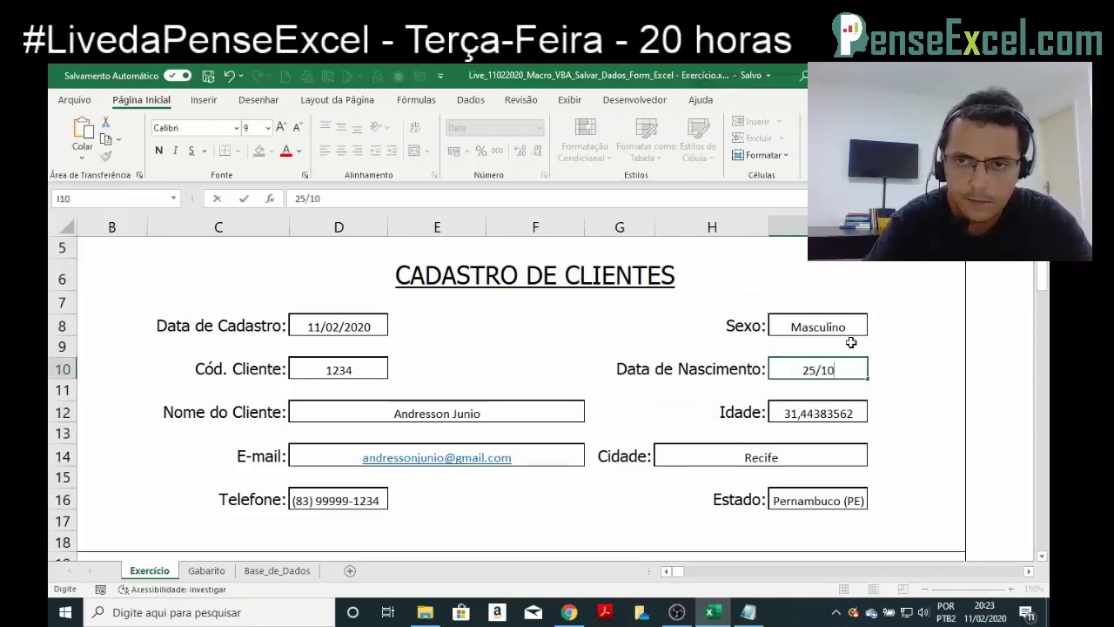
type("/1982")
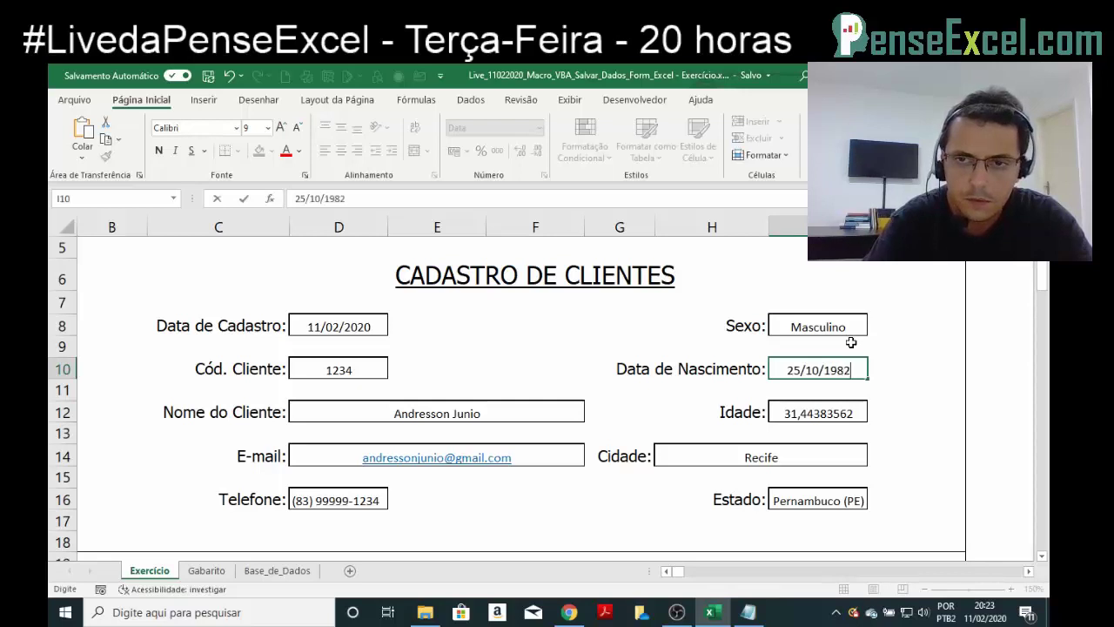
key("Return")
key("Return")
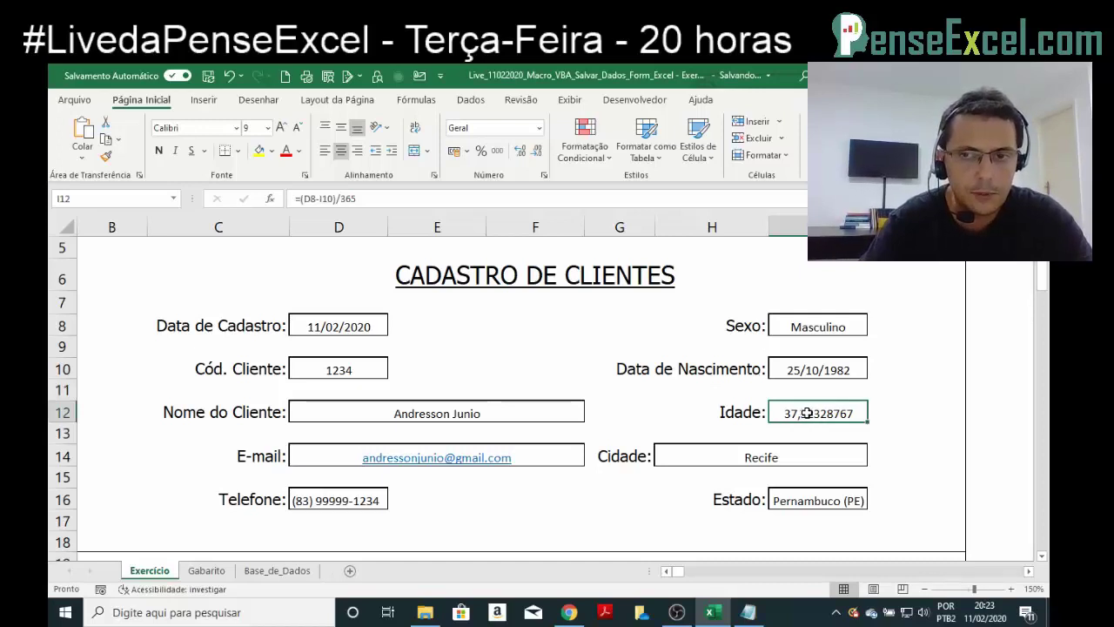
left_click(825, 377)
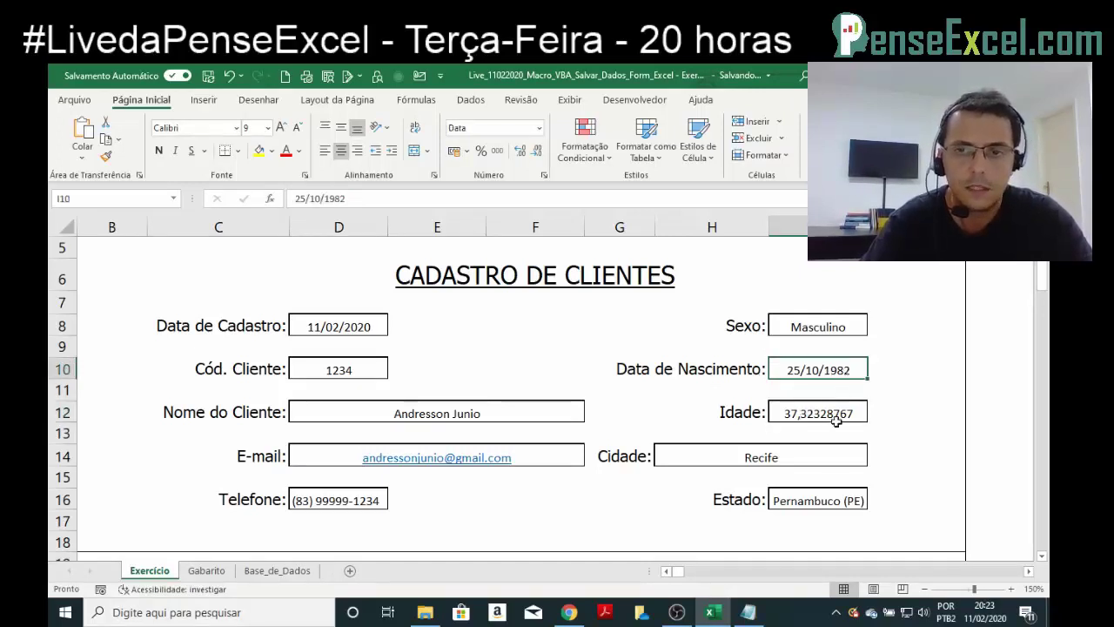
left_click(840, 415)
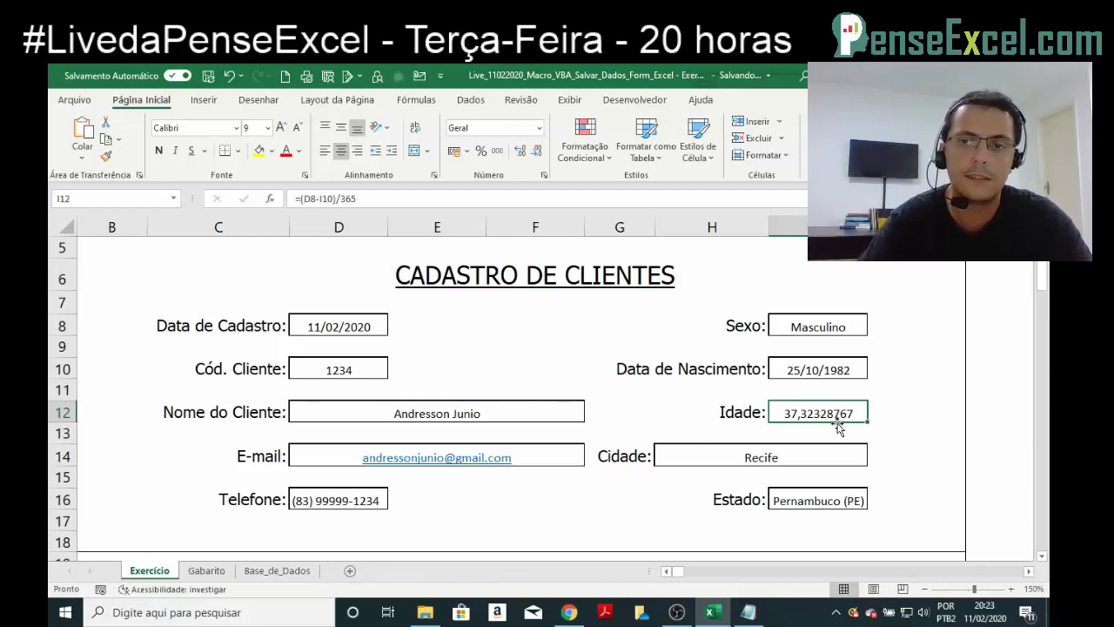
double_click(820, 413)
key("Escape")
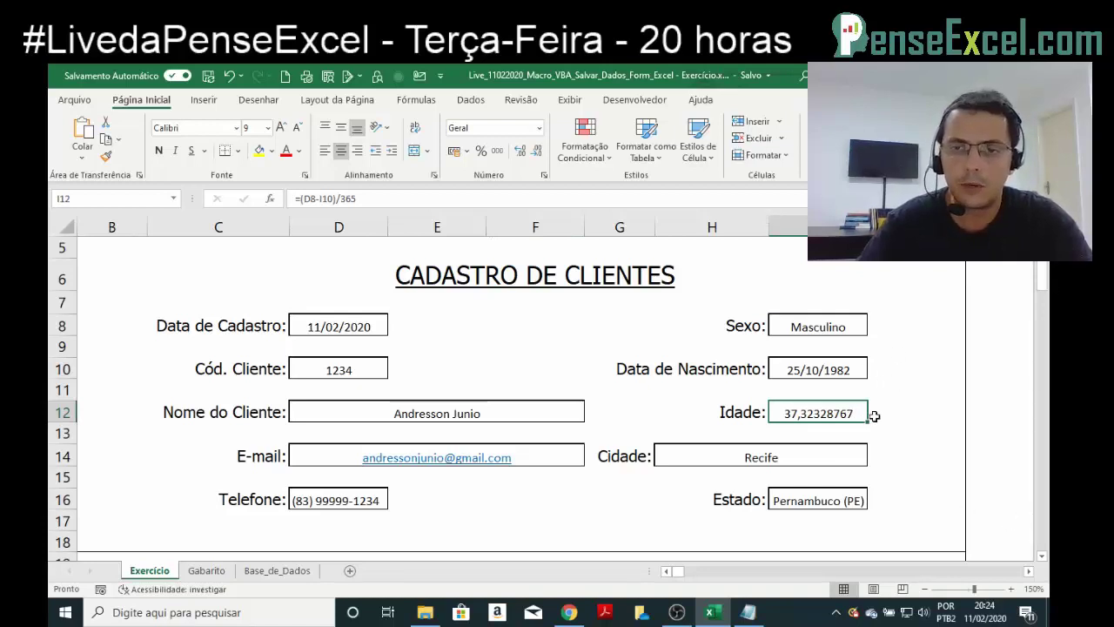
key("F2")
key("Escape")
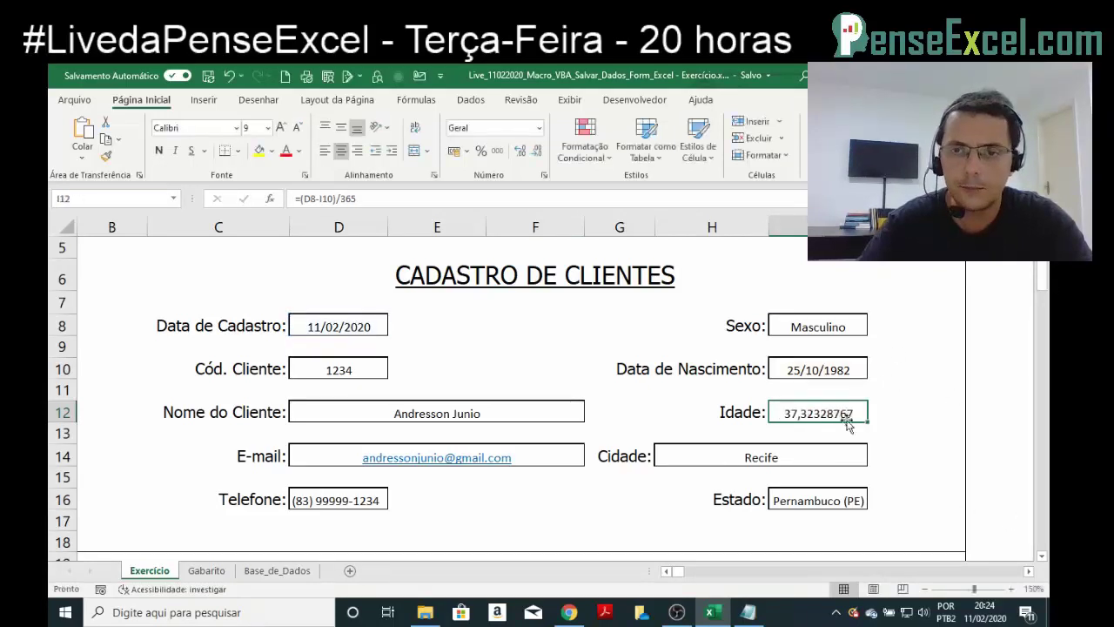
Wrap the Idade formula as =ARRED((D8-I10)/365;0) so it shows 37.
double_click(847, 422)
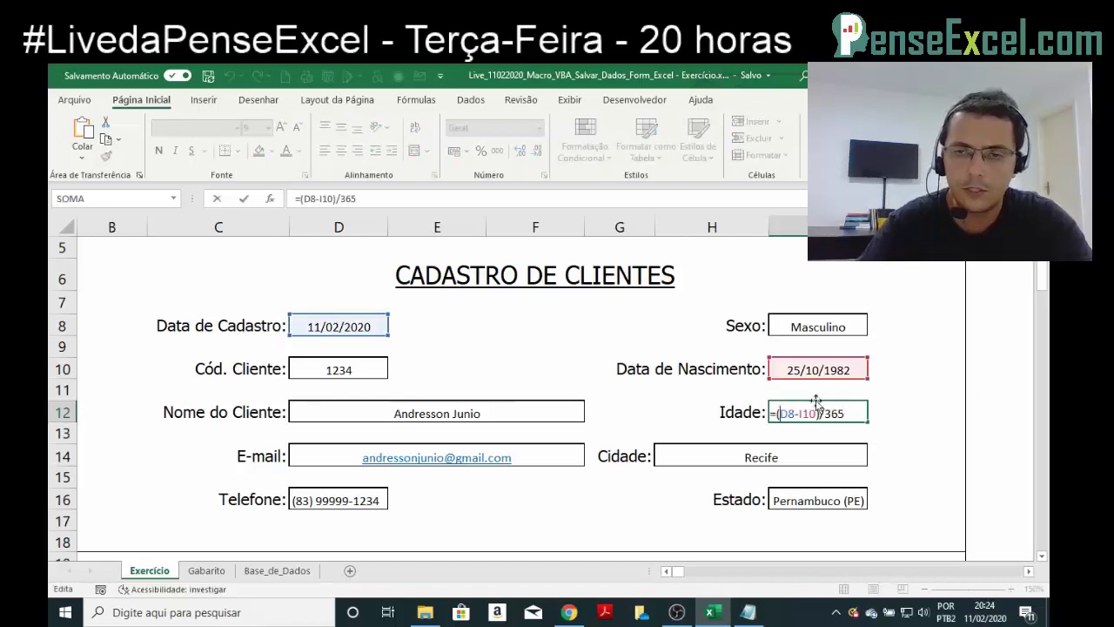
type("arred")
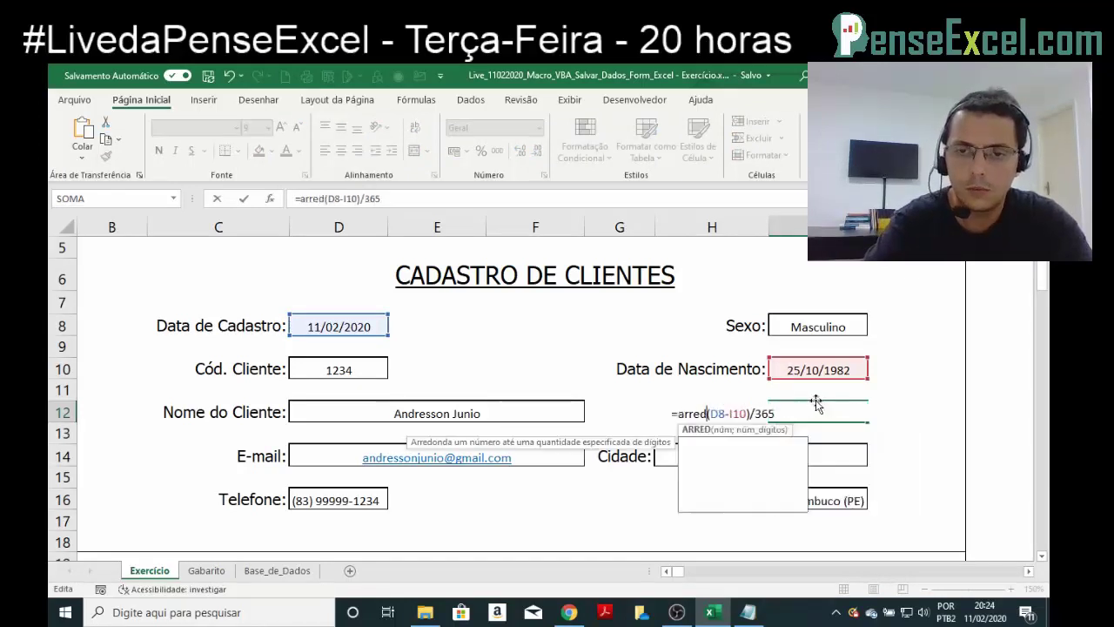
type("(")
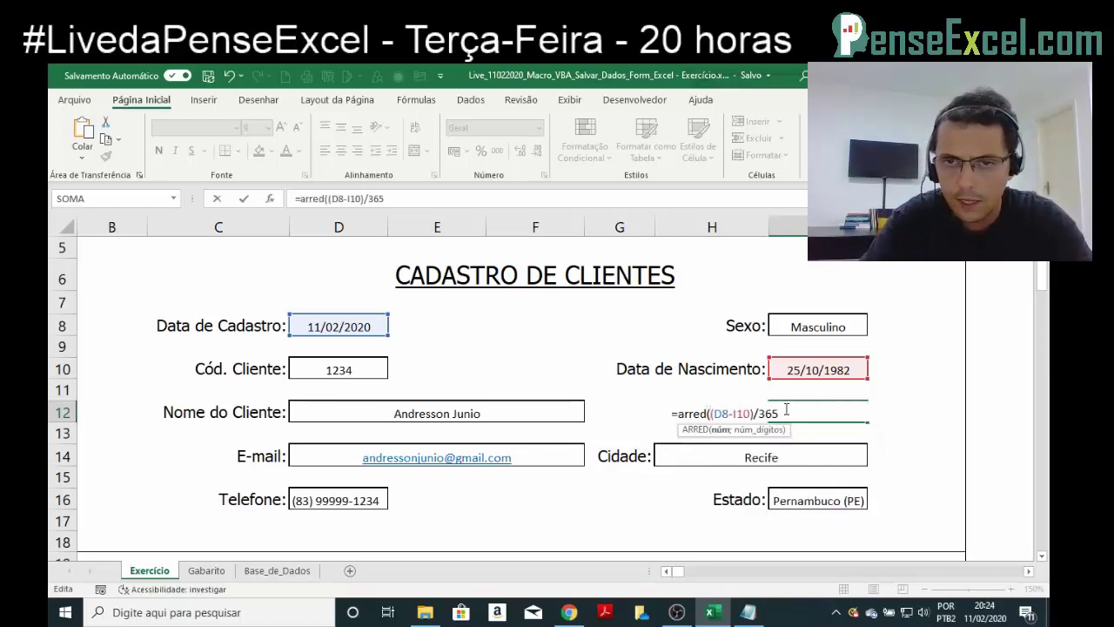
type(";")
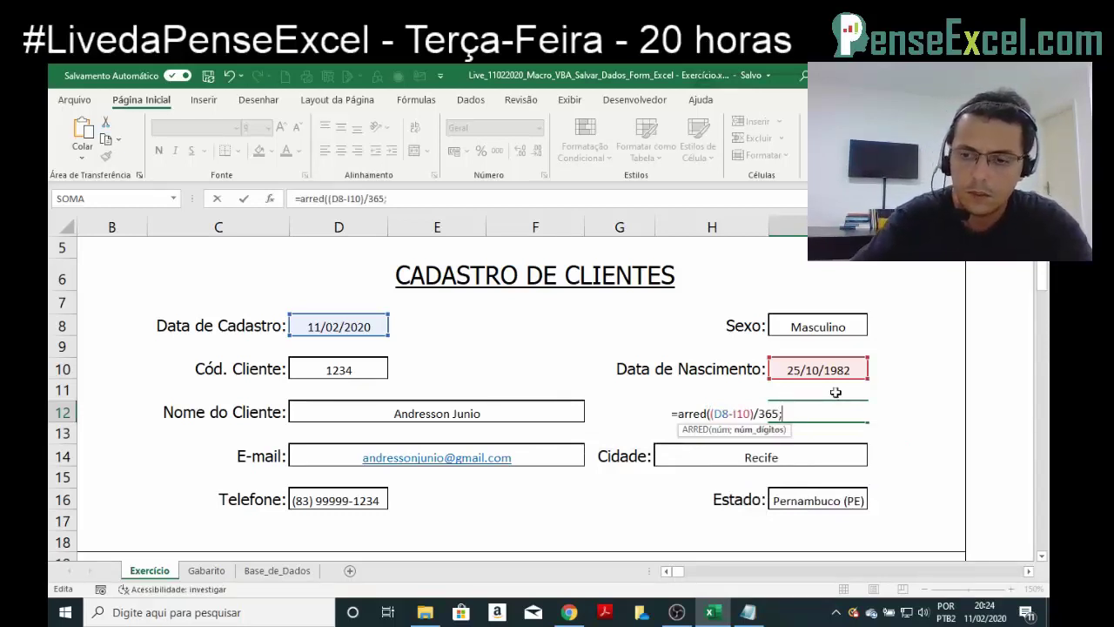
type("0)")
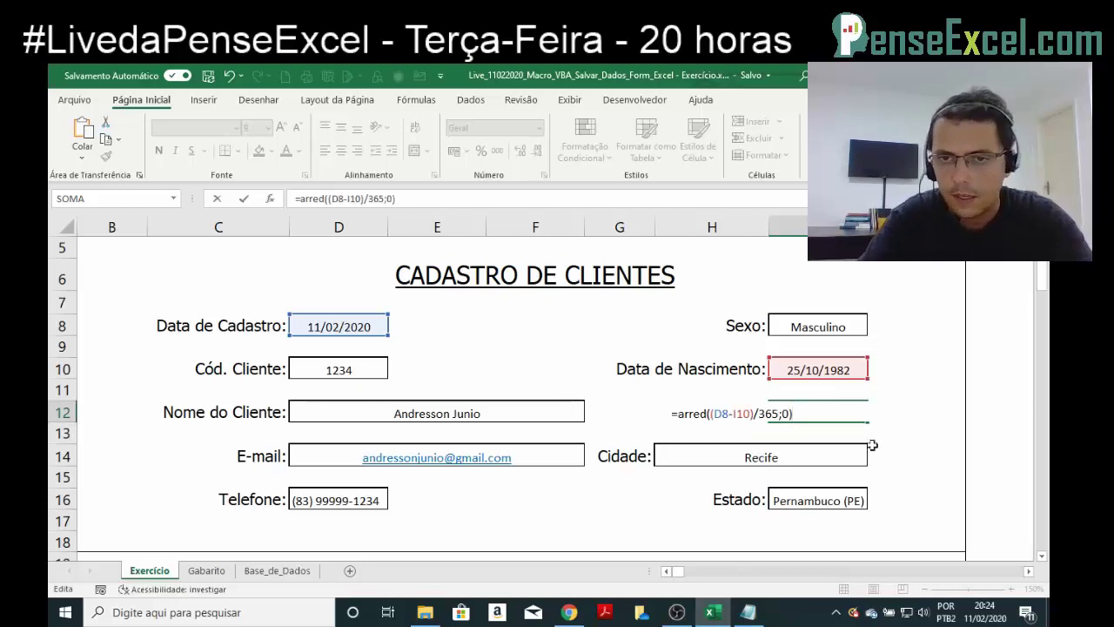
key("Return")
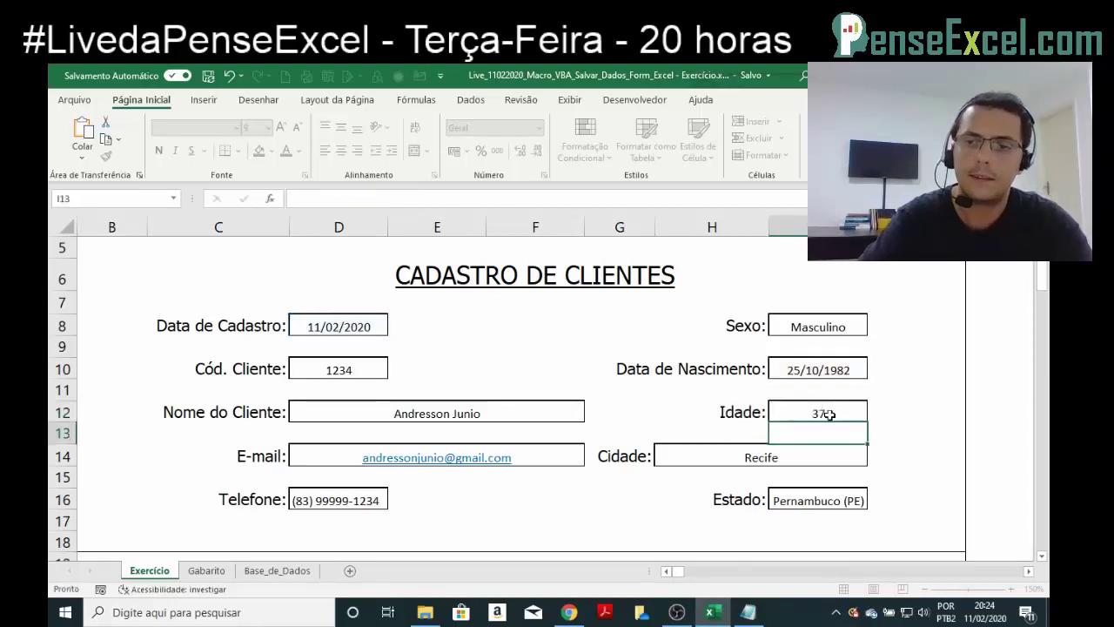
left_click(830, 414)
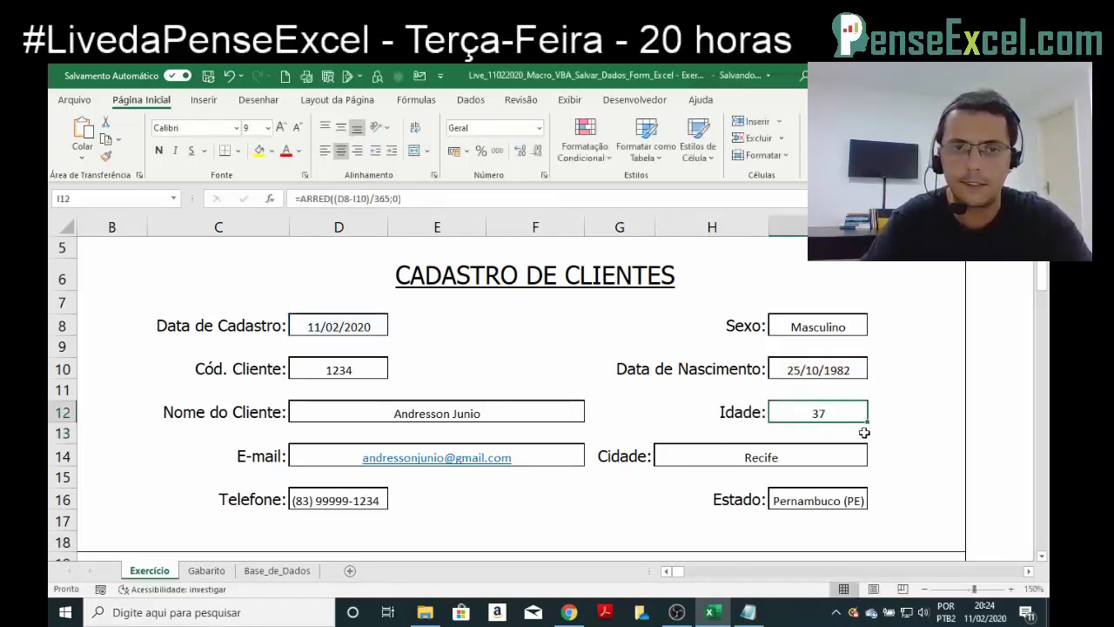
left_click(357, 328)
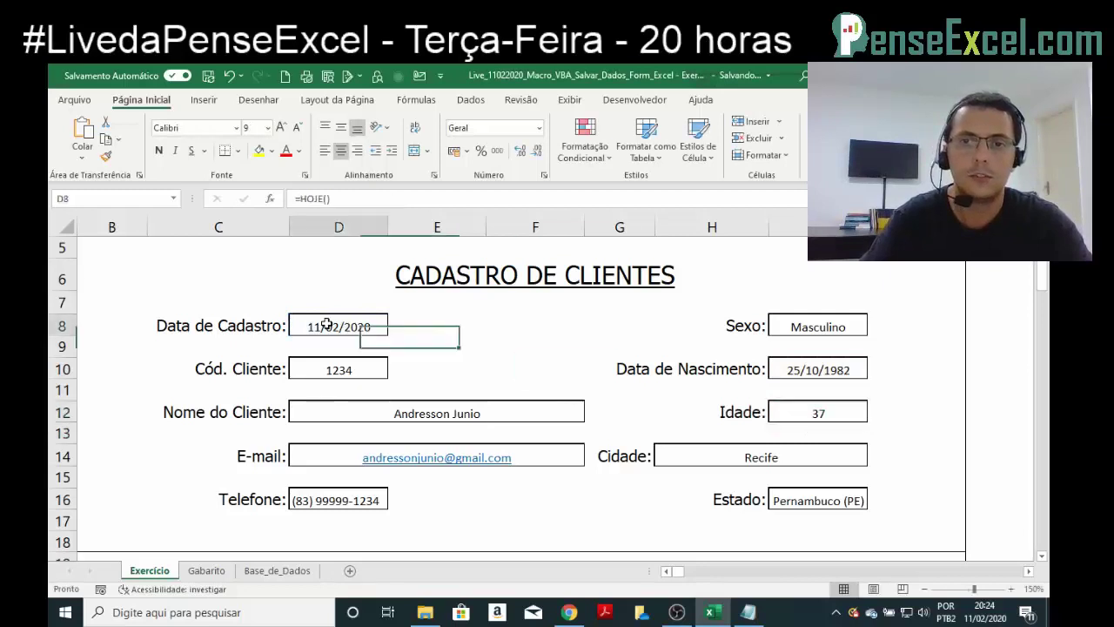
type("25")
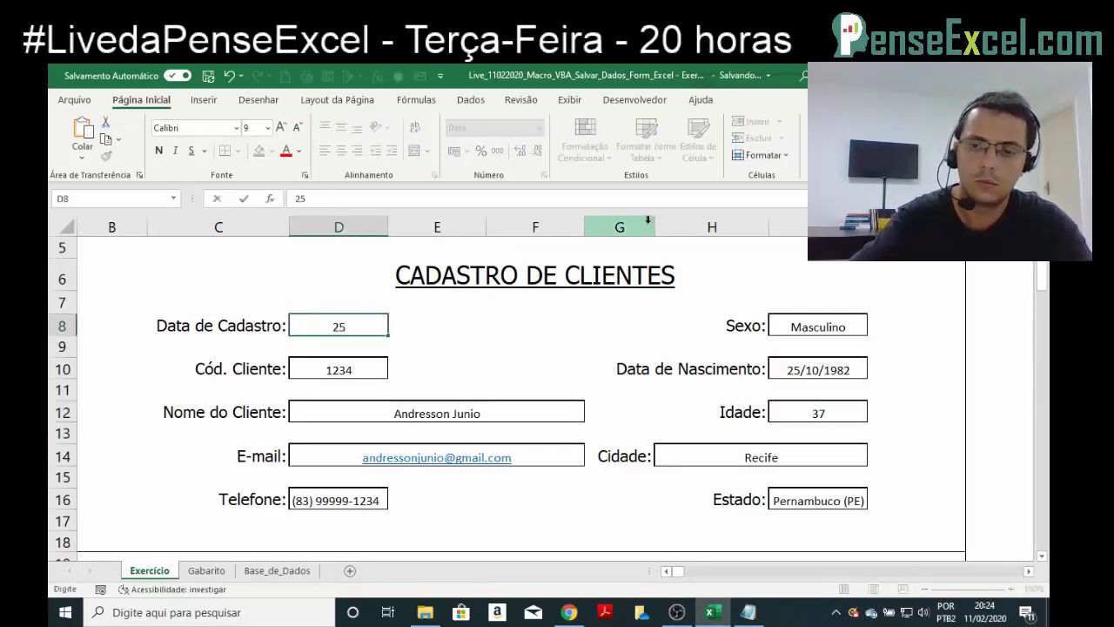
key("Escape")
type("26/10")
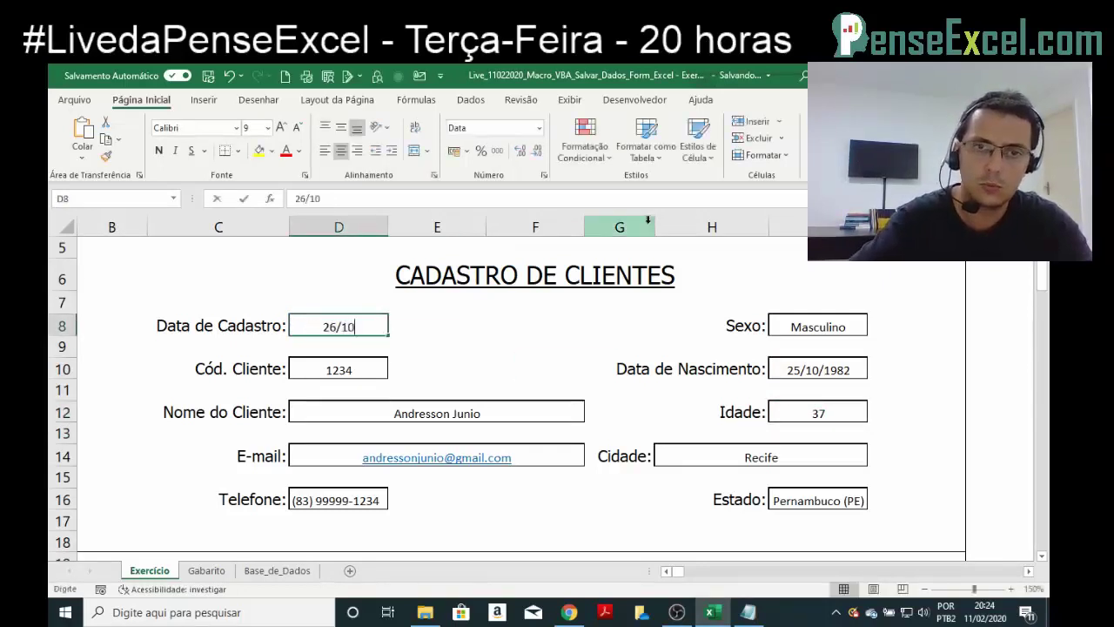
type("/20")
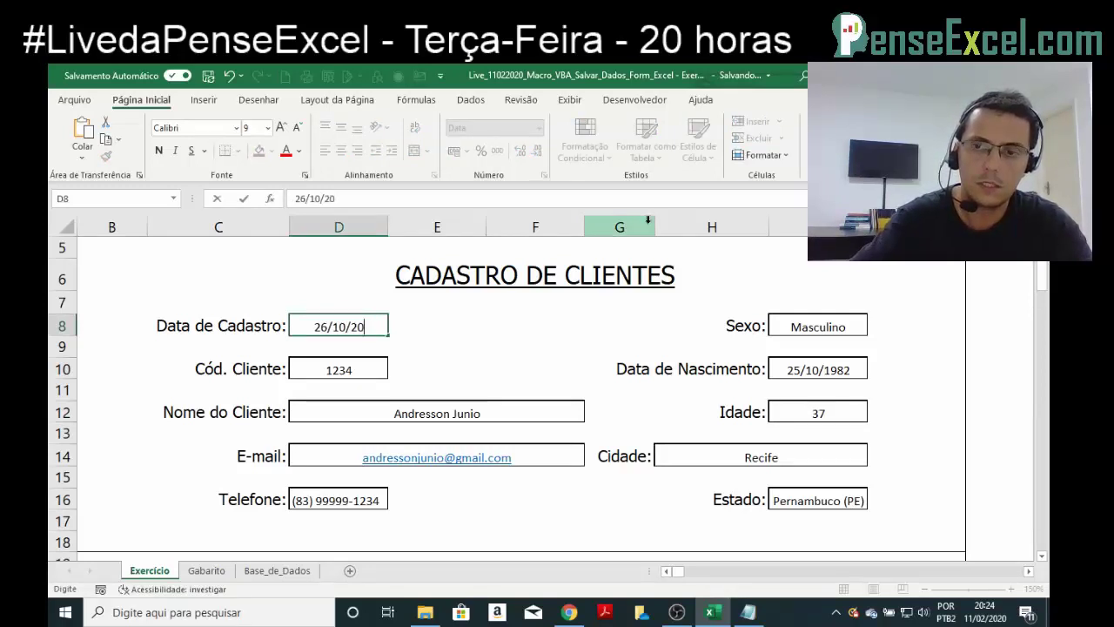
type("20")
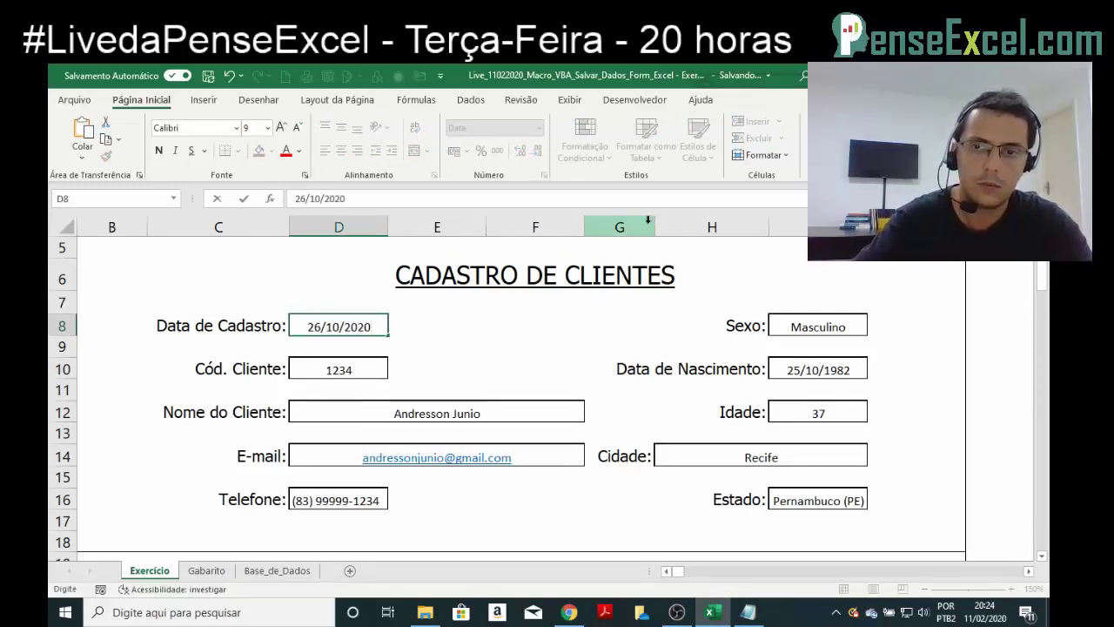
key("Return")
left_click(788, 414)
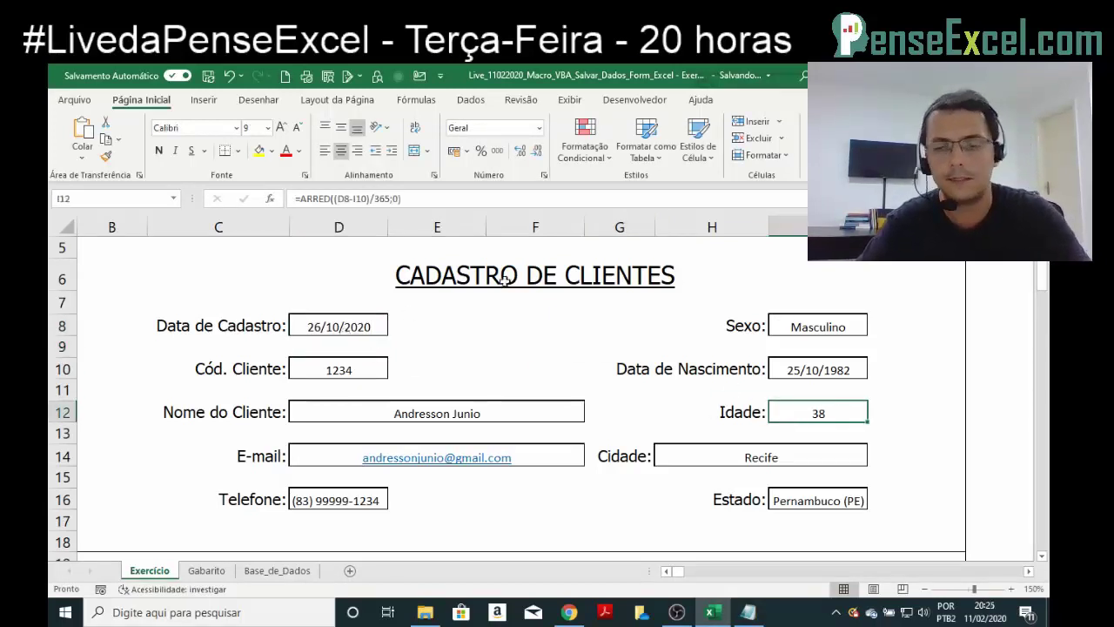
key("ctrl+z")
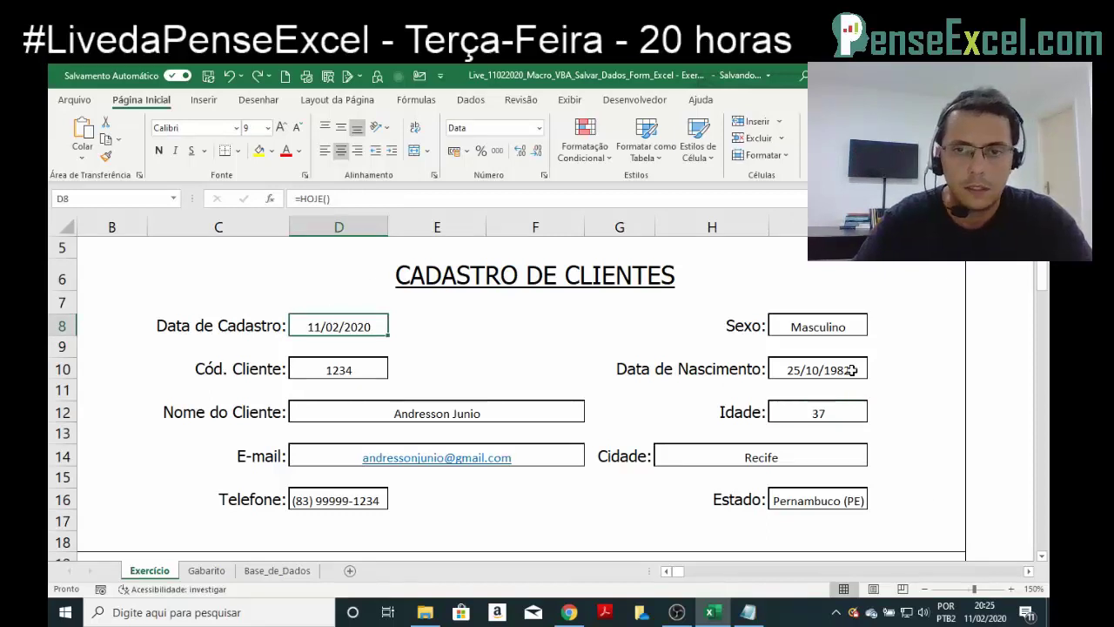
left_click(825, 412)
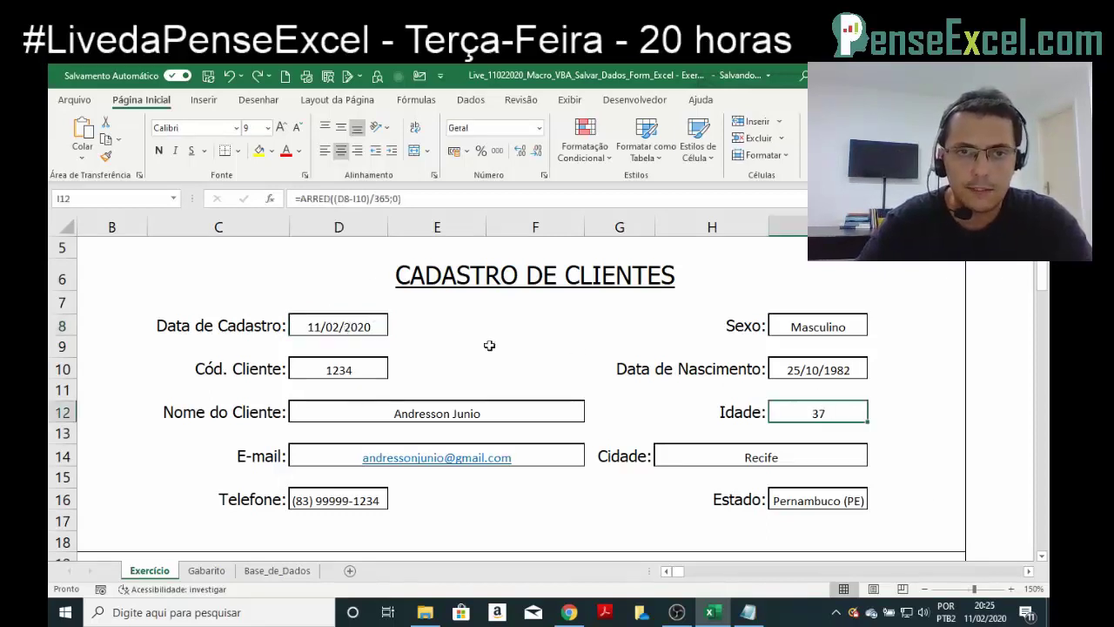
left_click(342, 323)
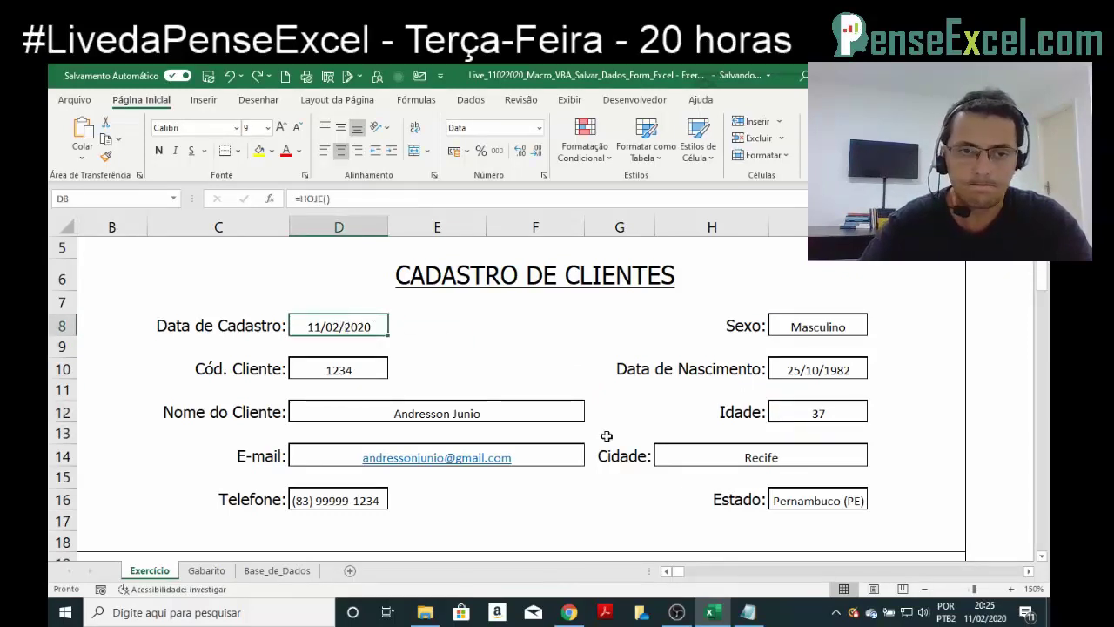
scroll(804, 385, "down", 2)
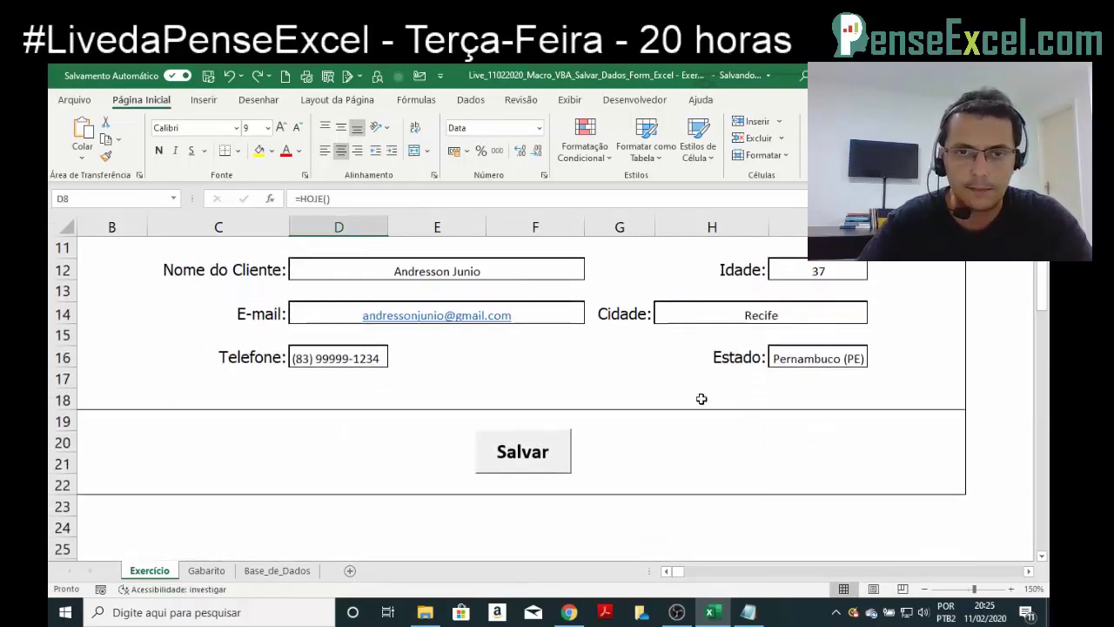
scroll(702, 393, "up", 1)
scroll(702, 399, "up", 2)
scroll(702, 399, "down", 1)
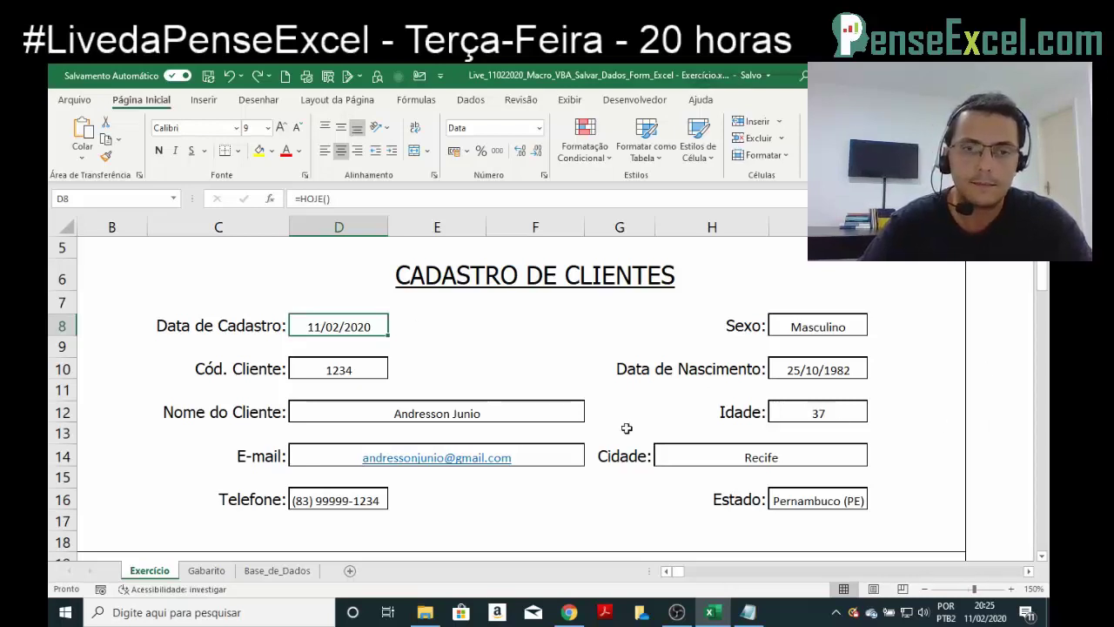
scroll(833, 384, "down", 1)
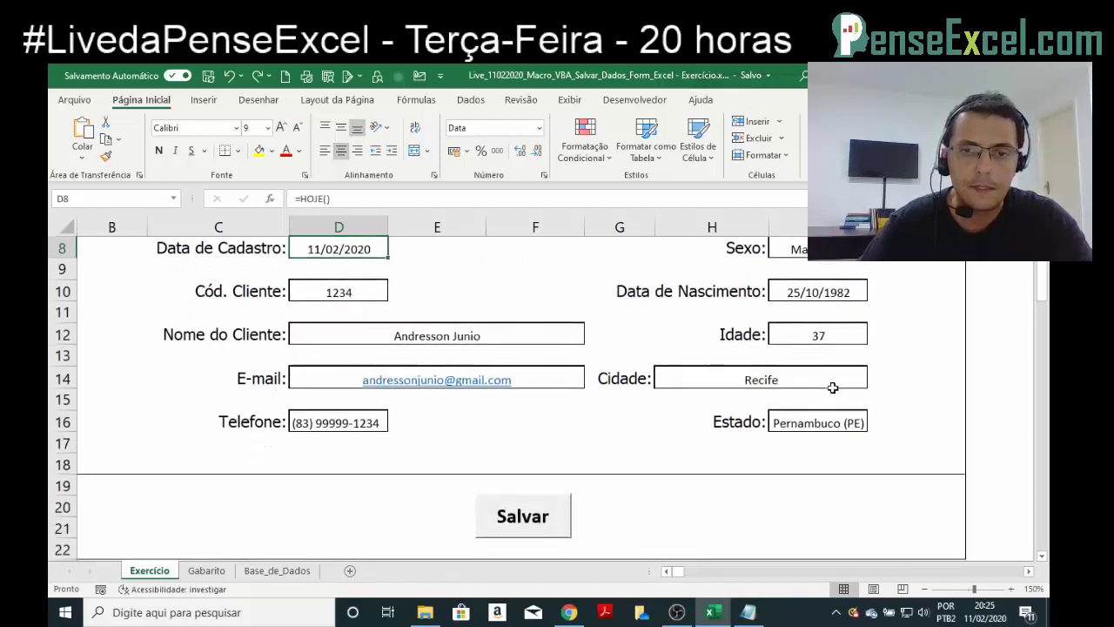
scroll(727, 418, "up", 1)
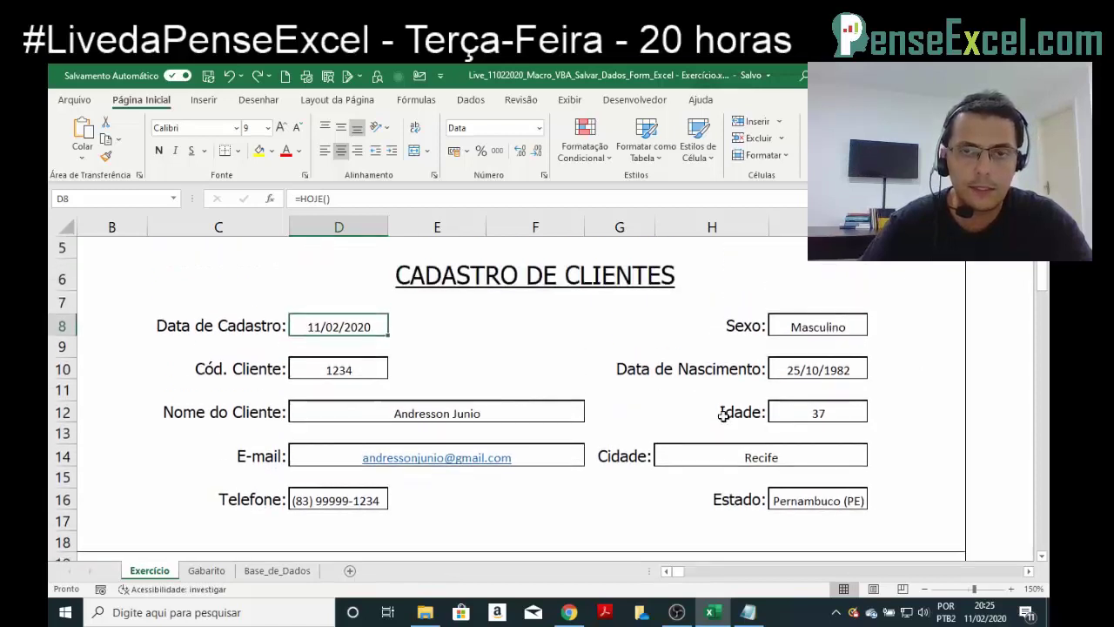
left_click(925, 589)
left_click(924, 590)
left_click(925, 589)
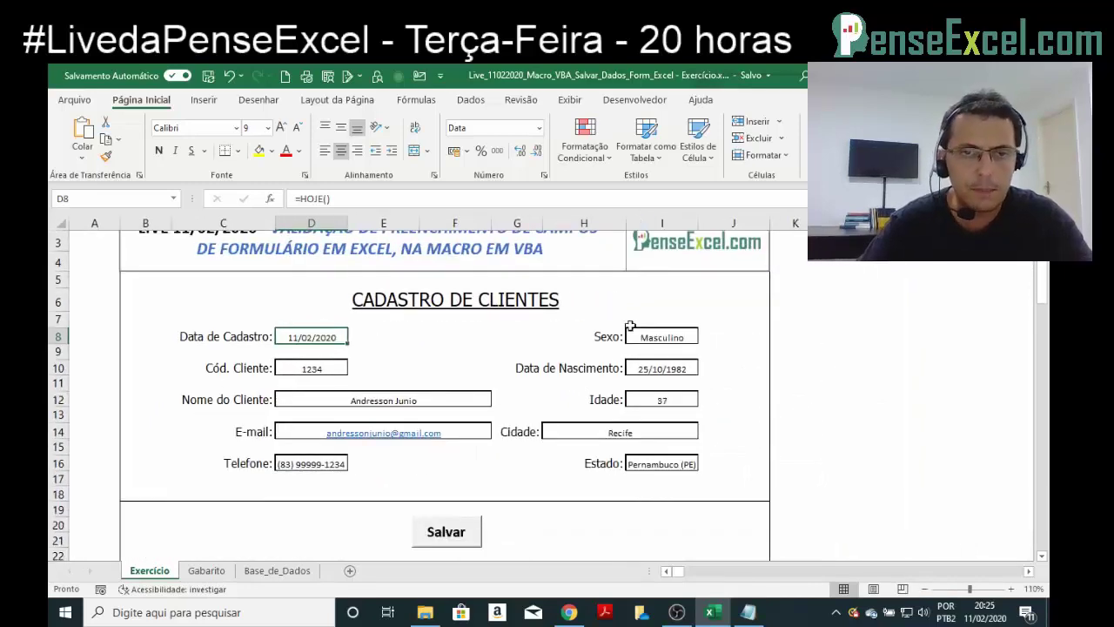
left_click(477, 356)
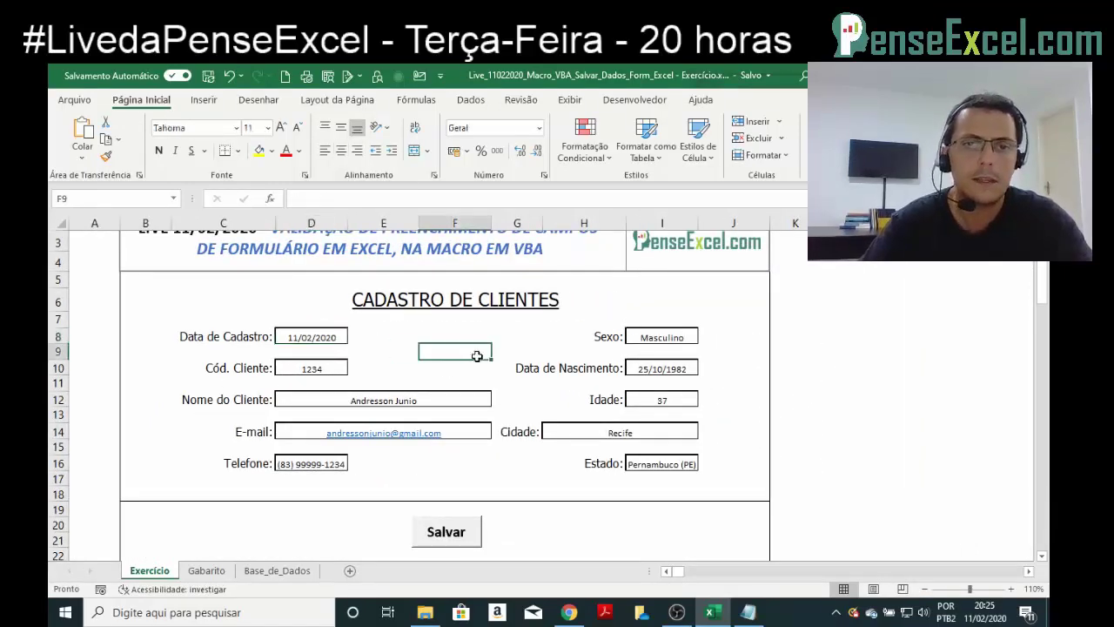
left_click(344, 368)
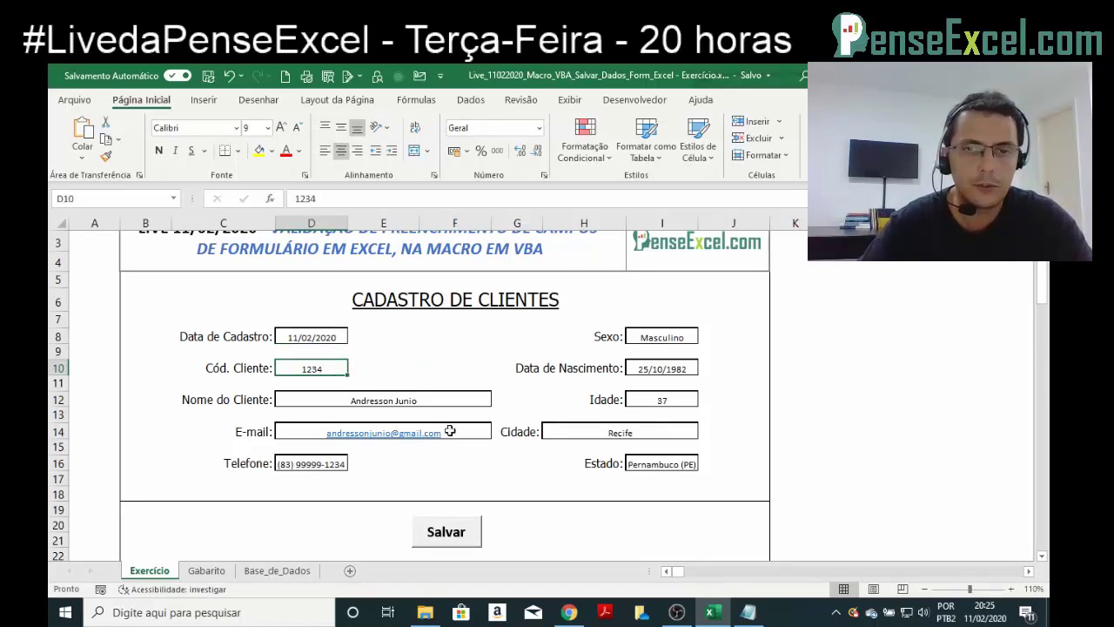
left_click(633, 340)
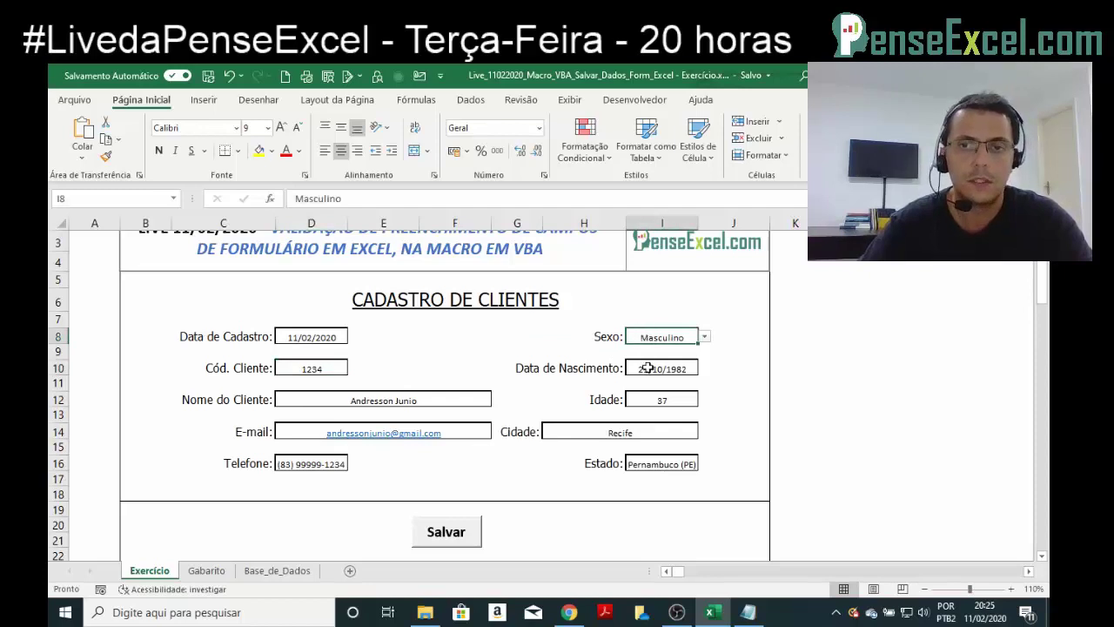
left_click(647, 368)
left_click(655, 400)
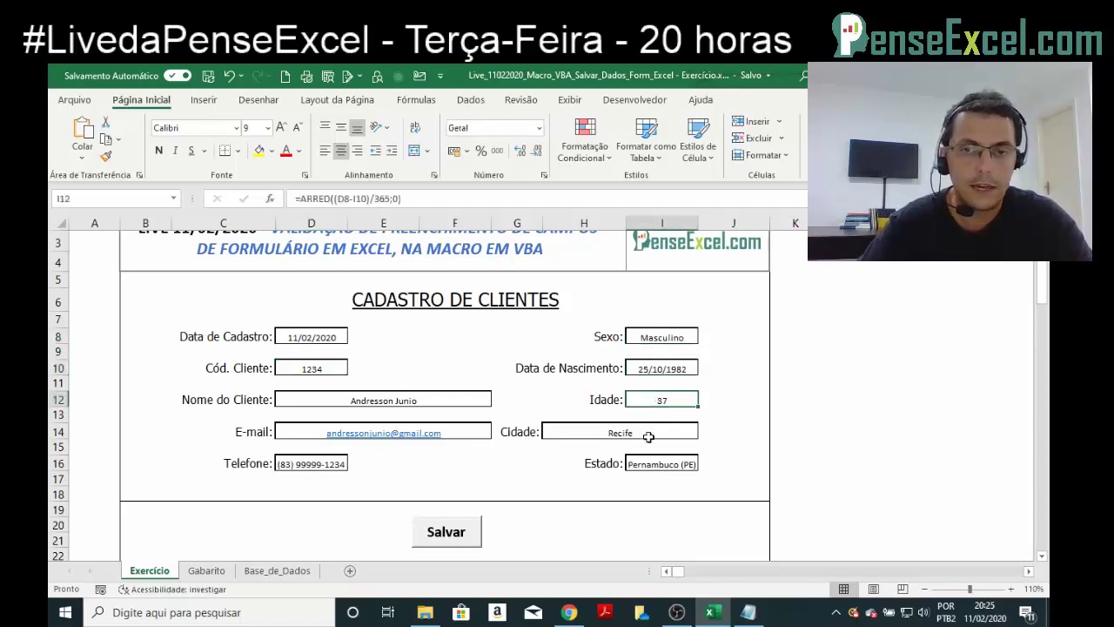
left_click(648, 434)
left_click(311, 431)
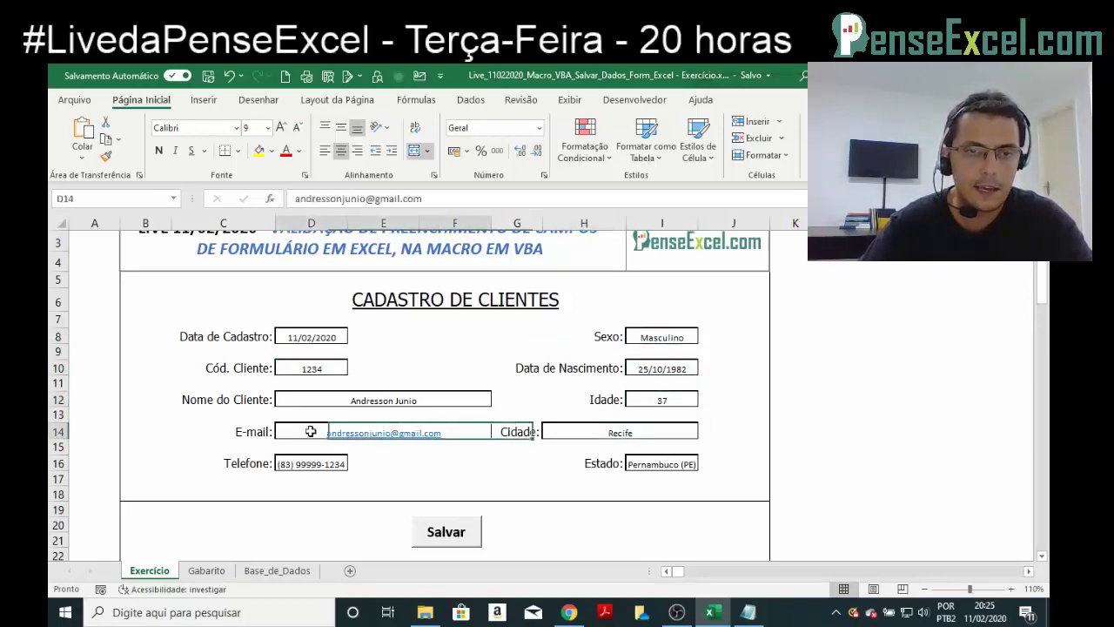
left_click(315, 398)
left_click(294, 369)
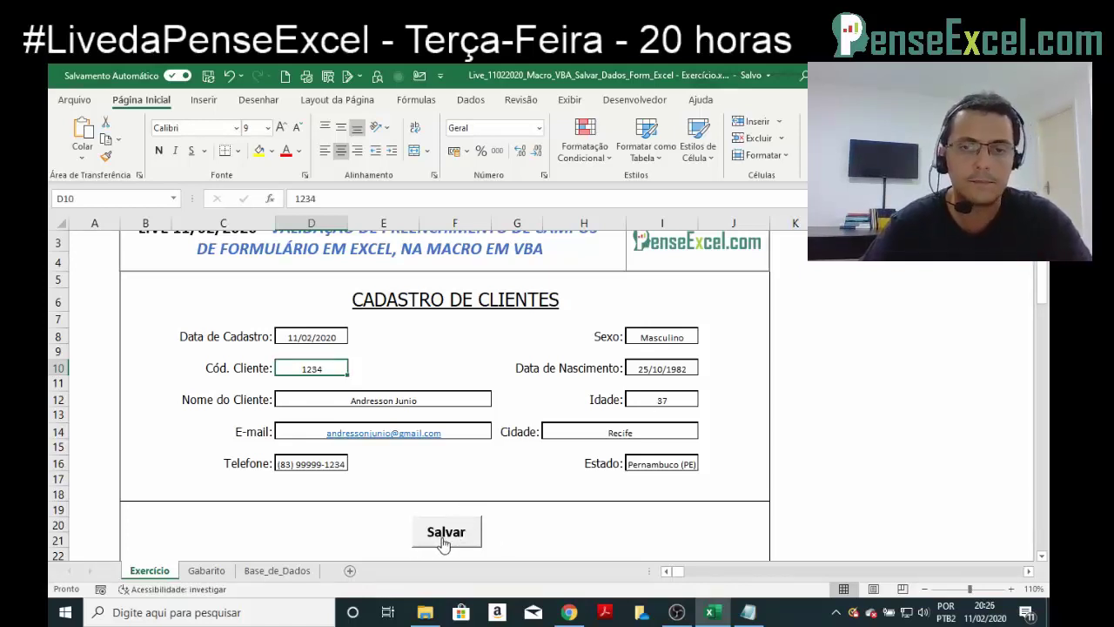
right_click(444, 542)
left_click(484, 506)
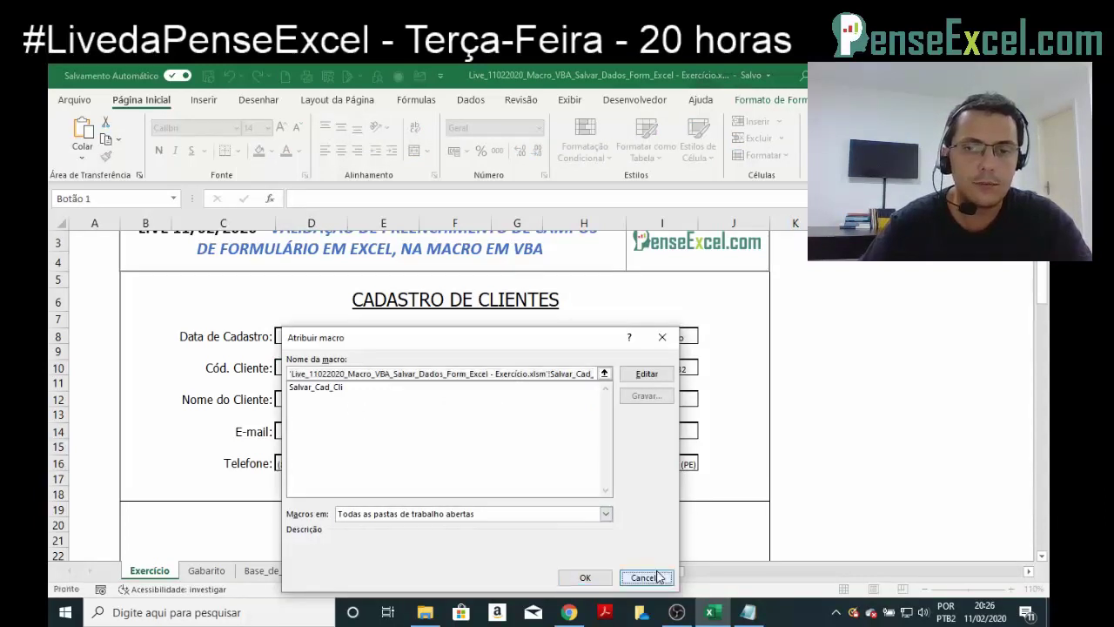
left_click(644, 578)
key("Escape")
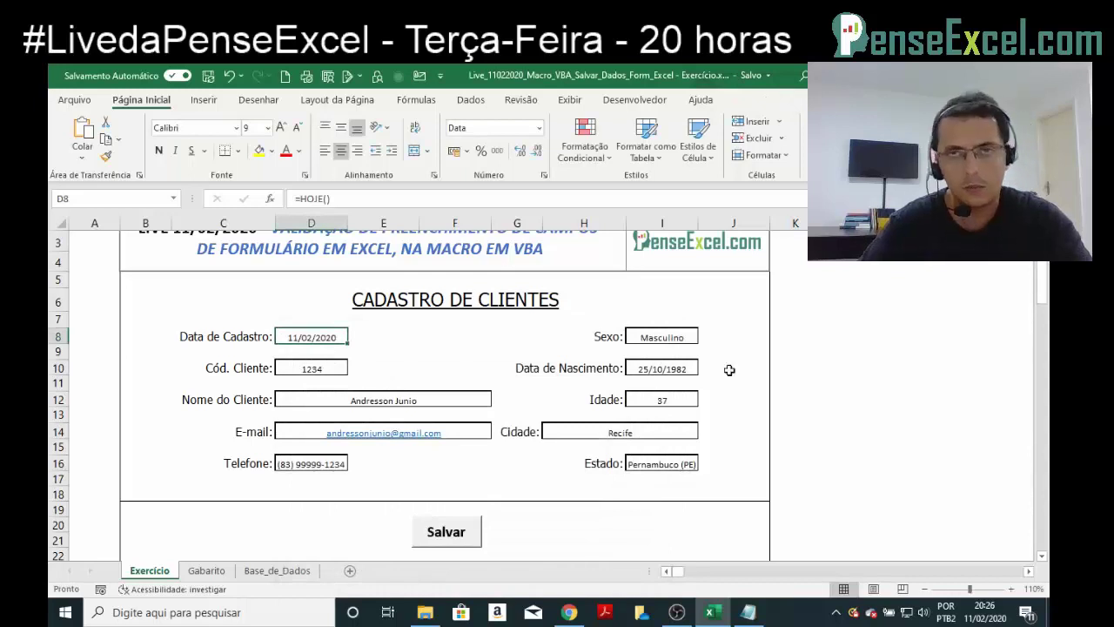
Look at the NOME CLIENTE and SEXO headers on Base_de_Dados, then return to Exercício.
left_click(299, 571)
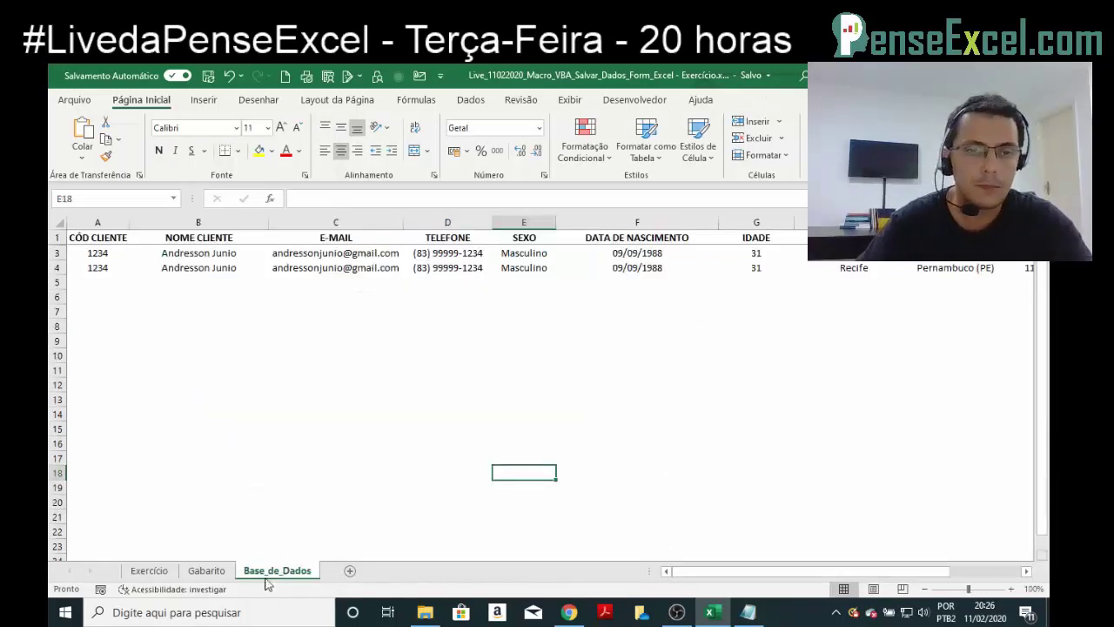
left_click(199, 237)
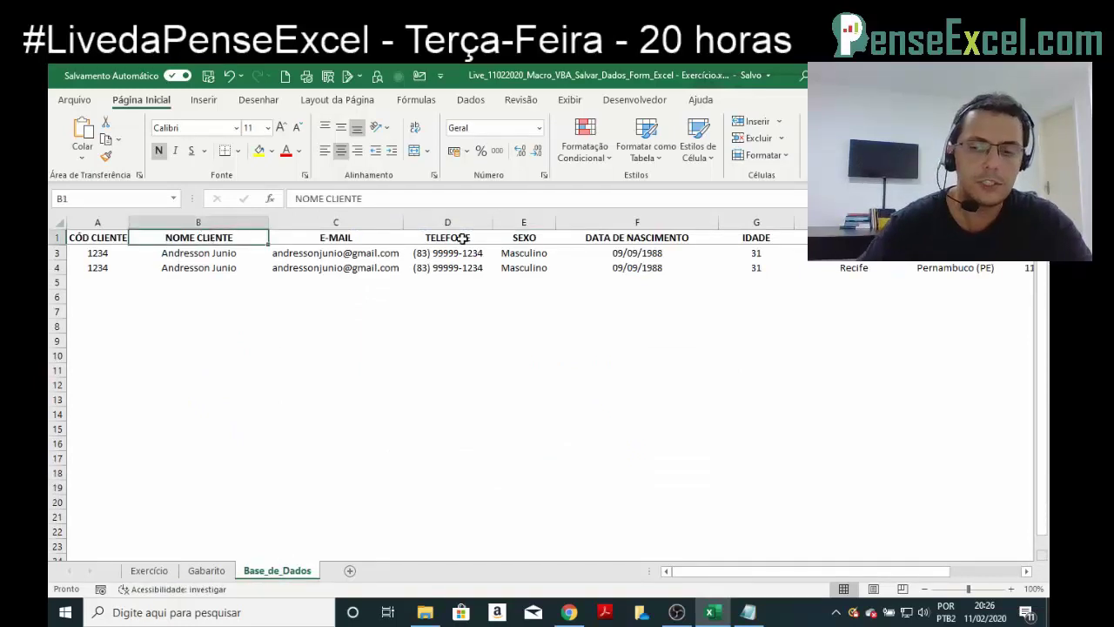
key("Left")
key("Right")
key("Right")
key("Right")
key("Right")
key("Left")
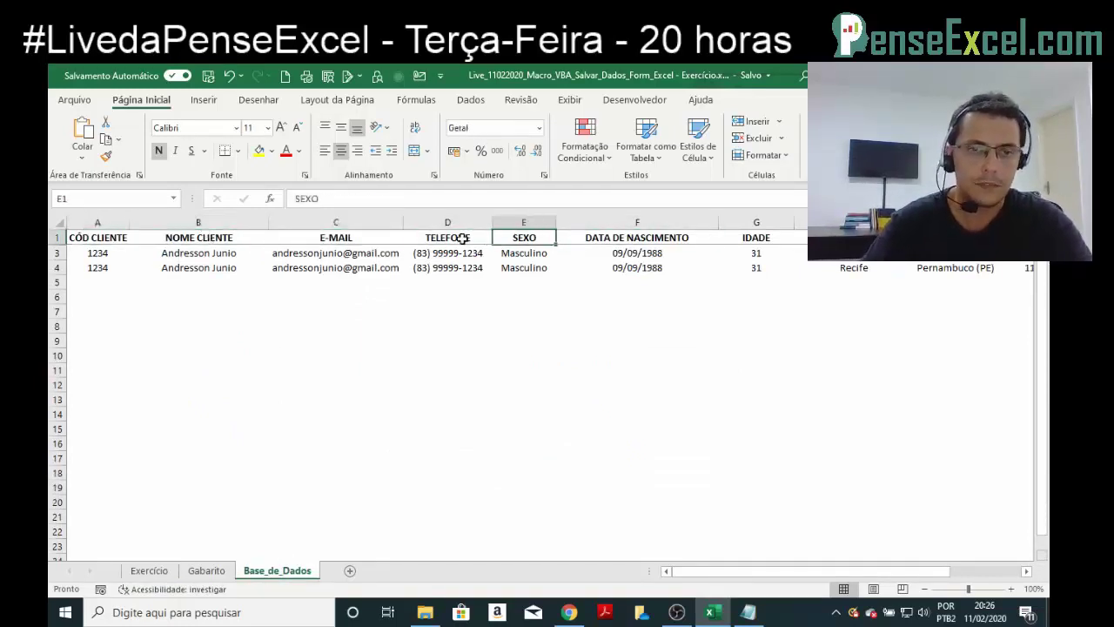
left_click(148, 572)
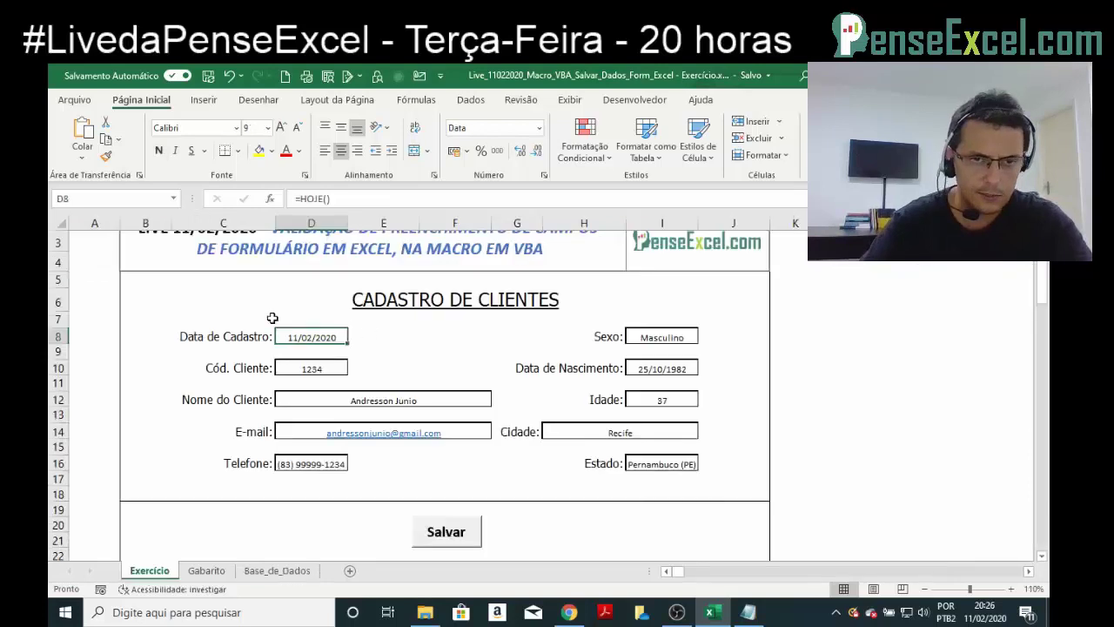
Step along Base_de_Dados headers from CÓD CLIENTE through TELEFONE to DATA DE CADASTRO.
left_click(265, 567)
key("Home")
key("Right")
key("Right")
key("Right")
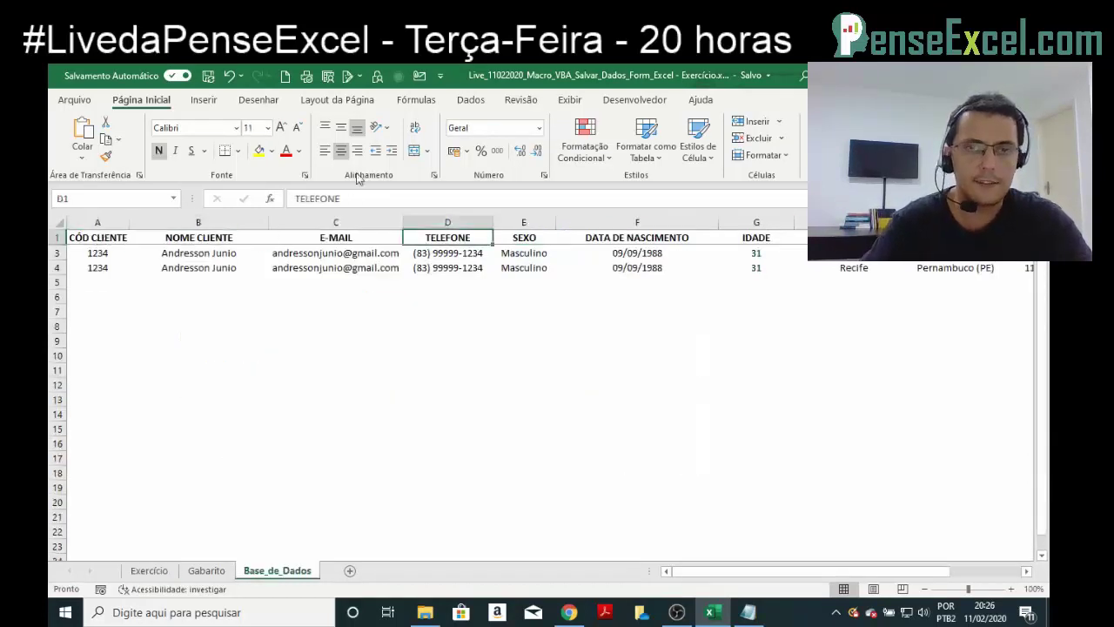
key("Right")
key("Right")
key("Right")
key("Right")
key("Right")
key("Right")
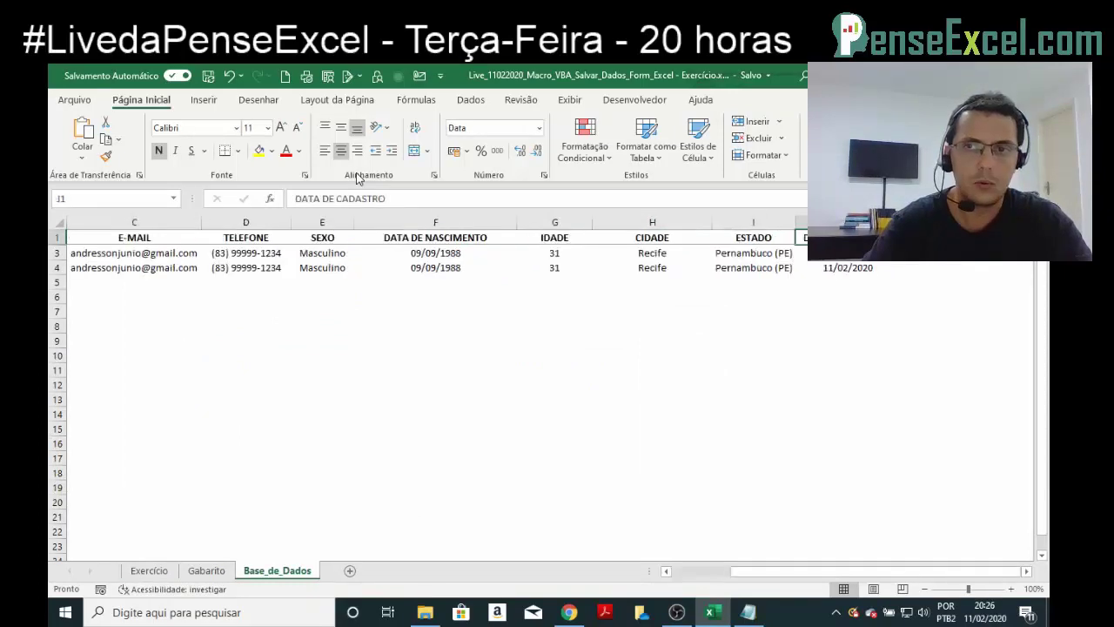
key("Right")
key("Home")
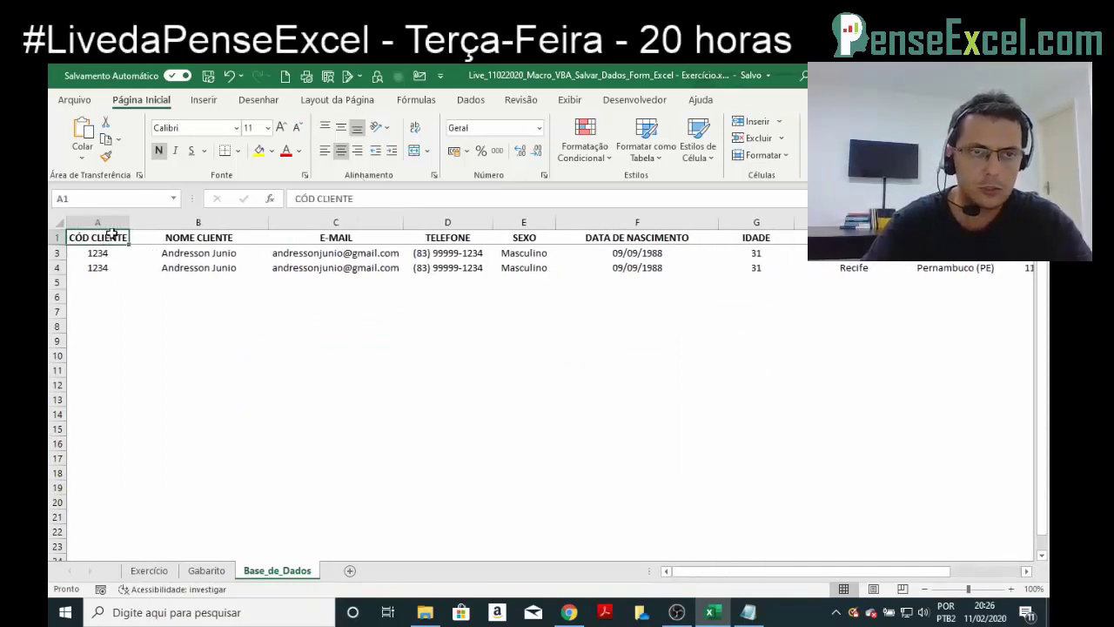
key("Right")
key("Right")
key("Right")
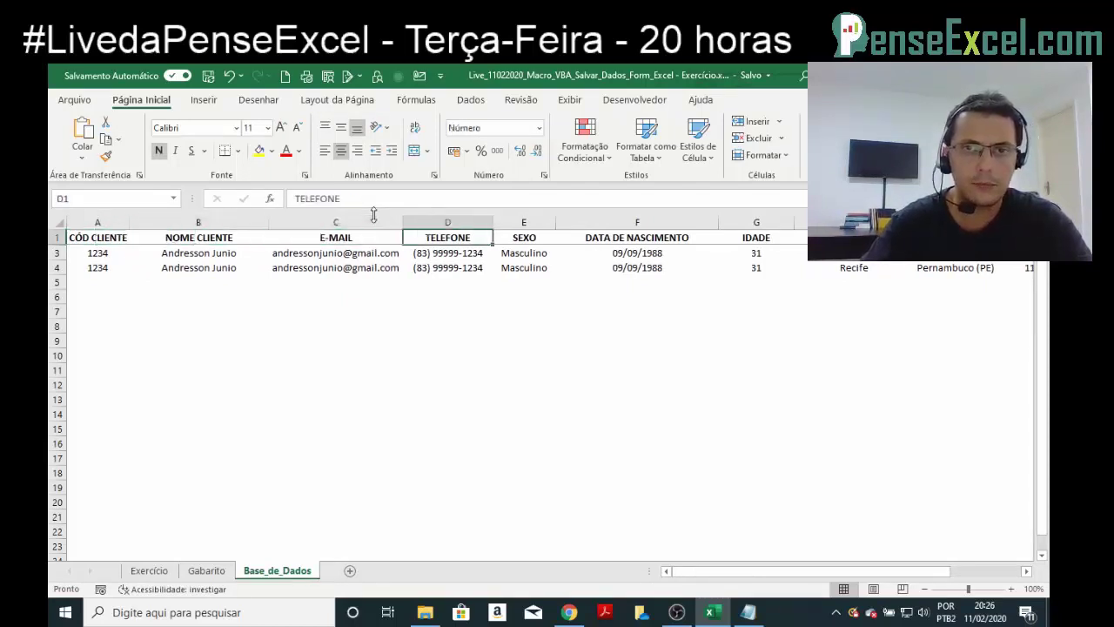
key("Right")
key("Right")
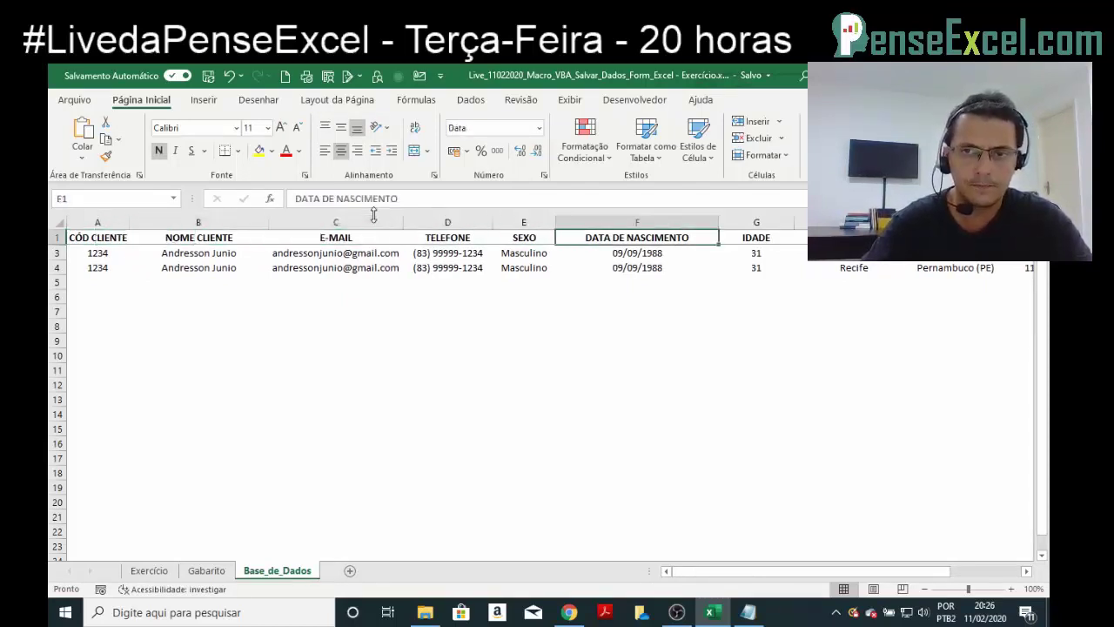
key("Right")
key("Right")
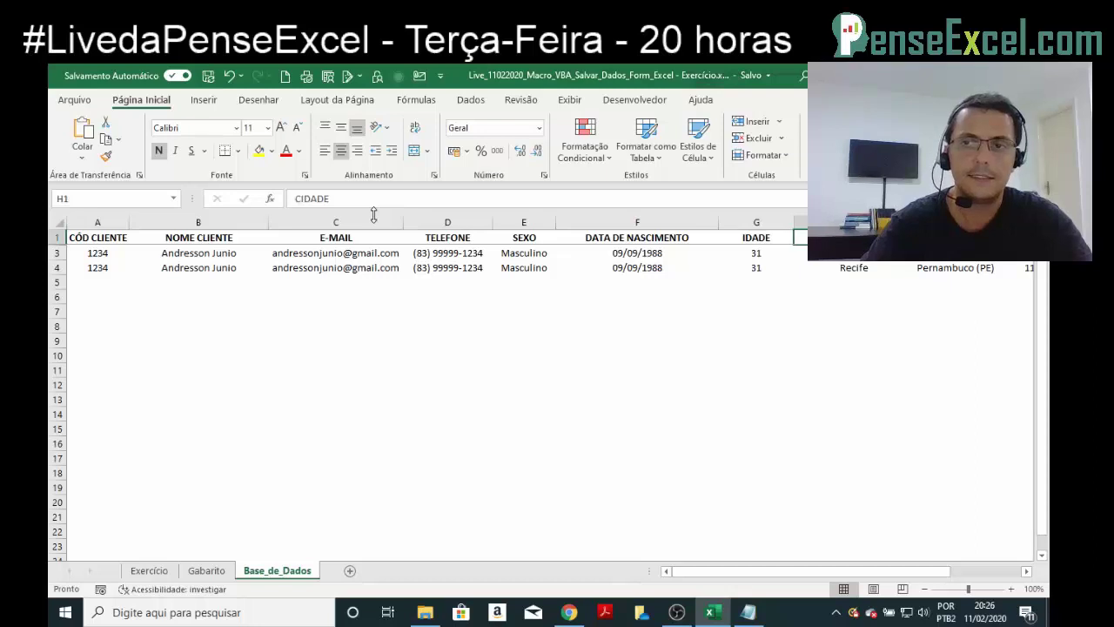
key("Right")
key("Right")
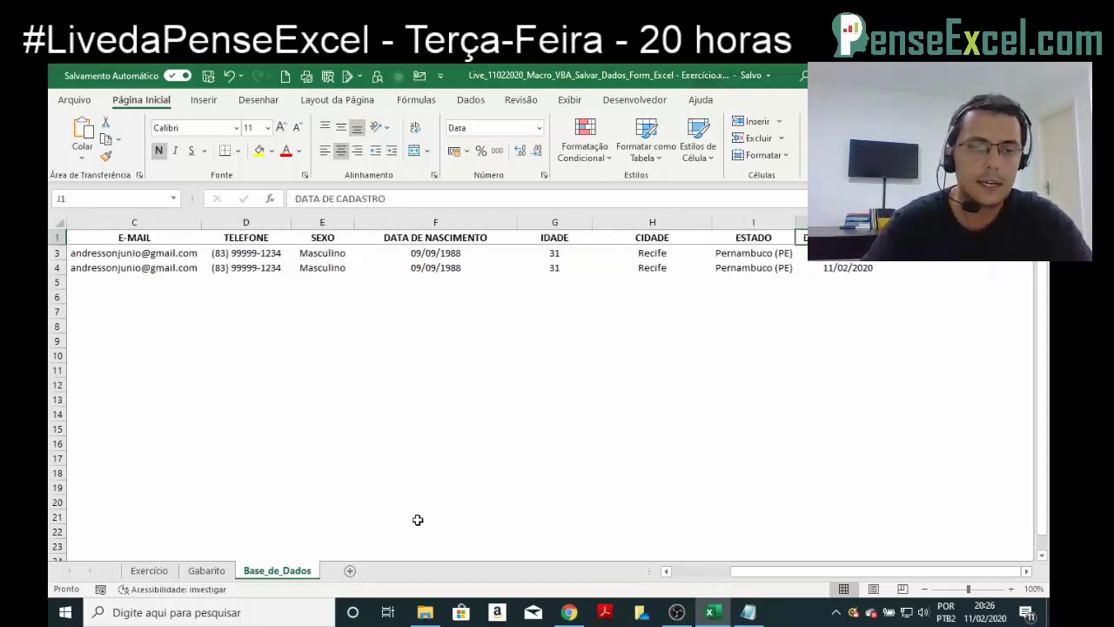
left_click(148, 570)
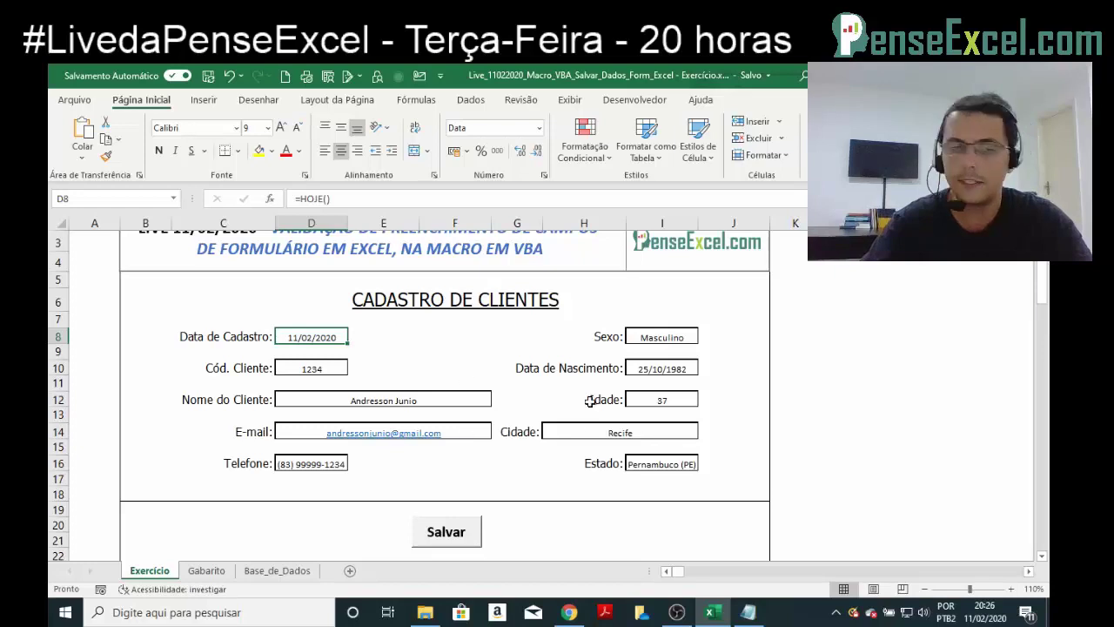
Check the Salvar button's options on Exercício, then settle on the Base_de_Dados sheet.
left_click(277, 570)
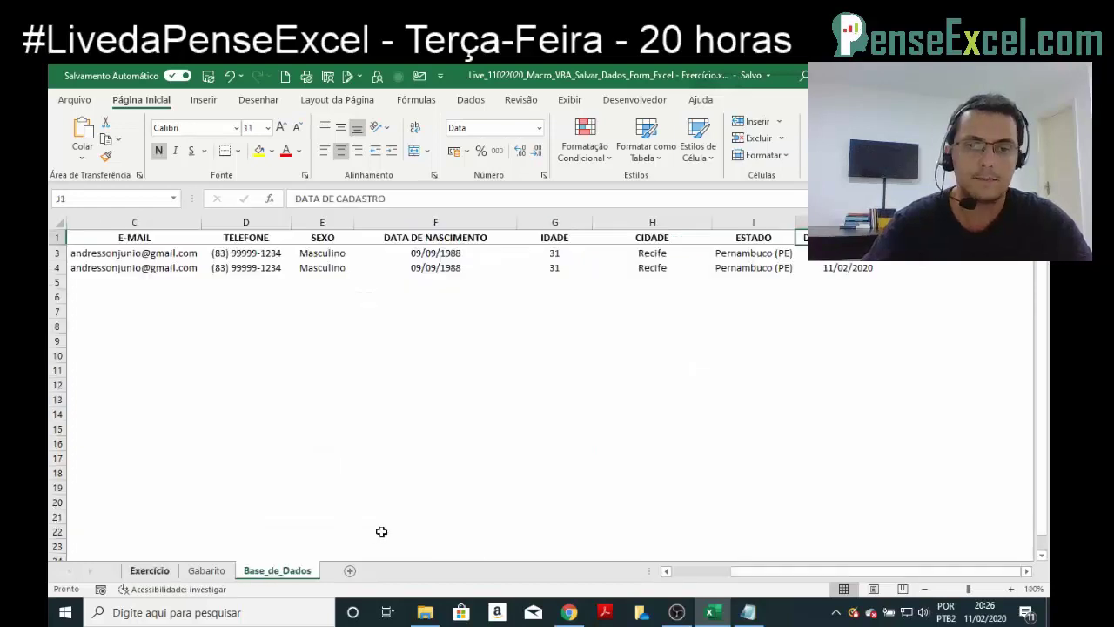
left_click_drag(768, 574, 298, 537)
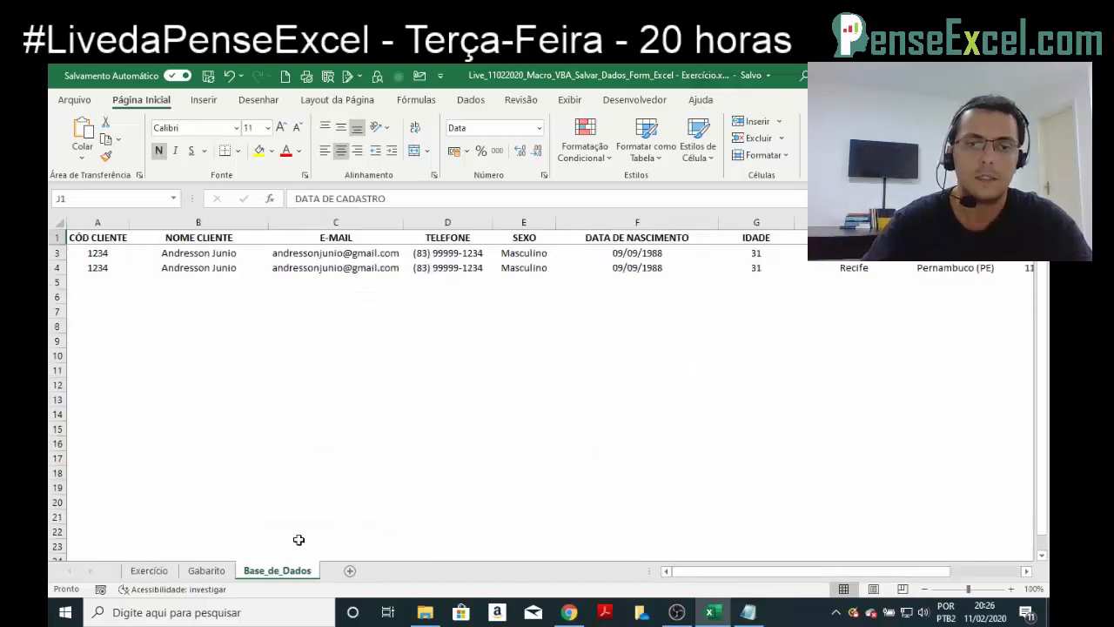
left_click(149, 571)
right_click(470, 530)
key("Escape")
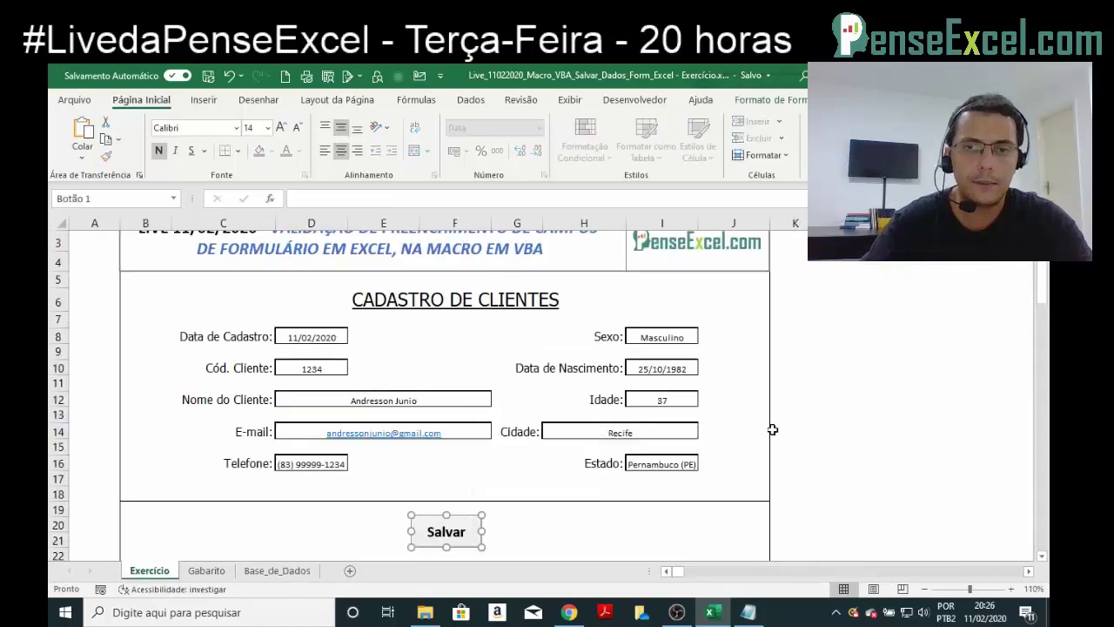
left_click(540, 523)
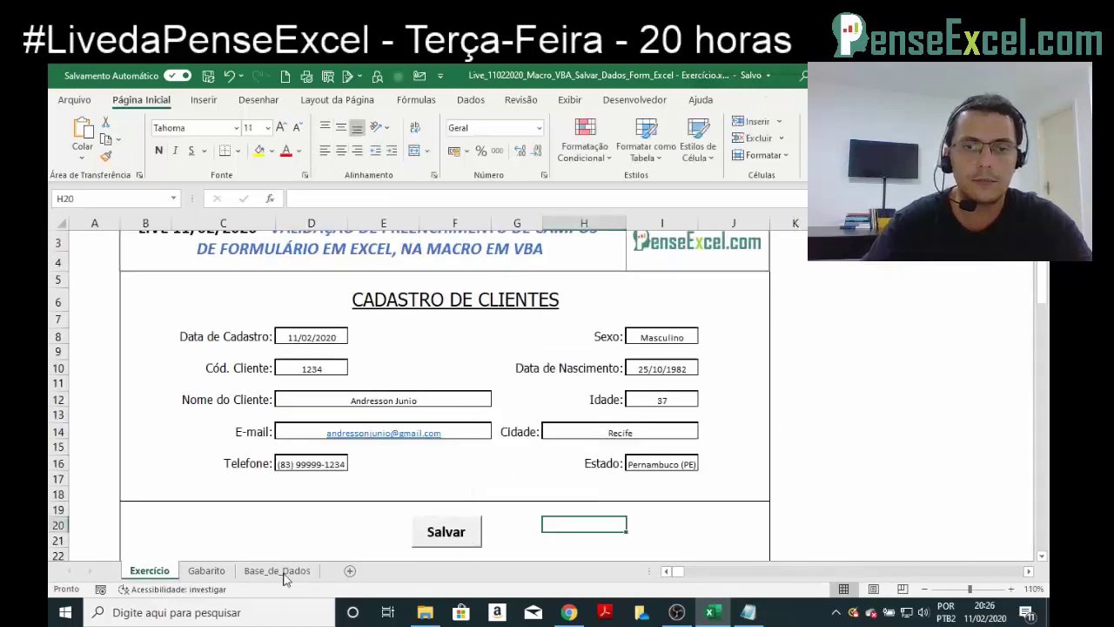
left_click(275, 570)
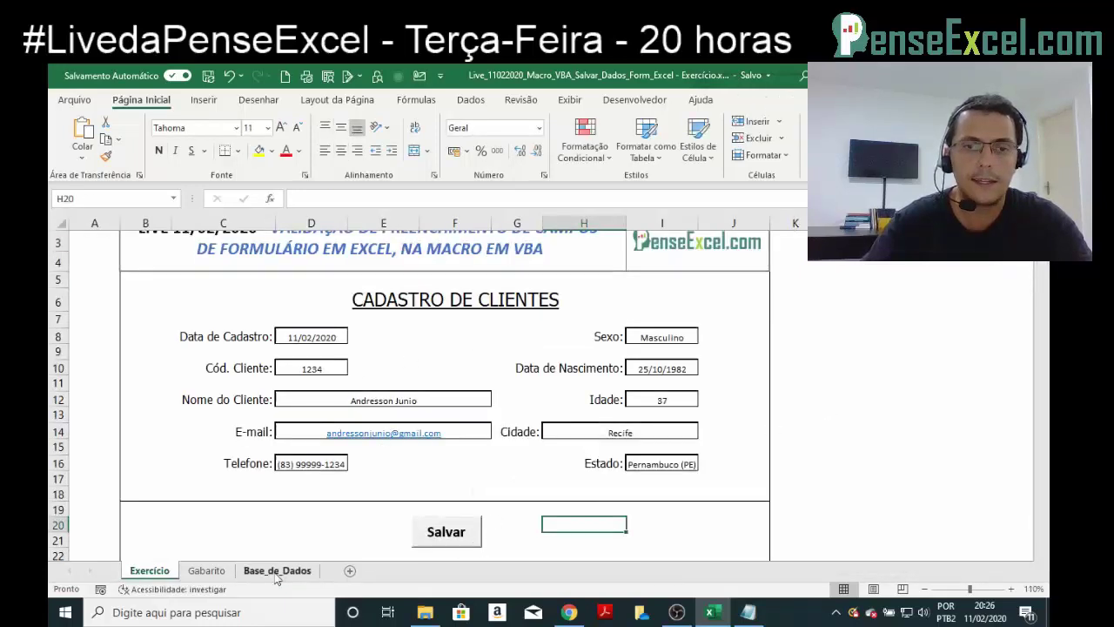
Open the Salvar_Cad_Cli macro code assigned to the Salvar button.
left_click(149, 571)
right_click(460, 542)
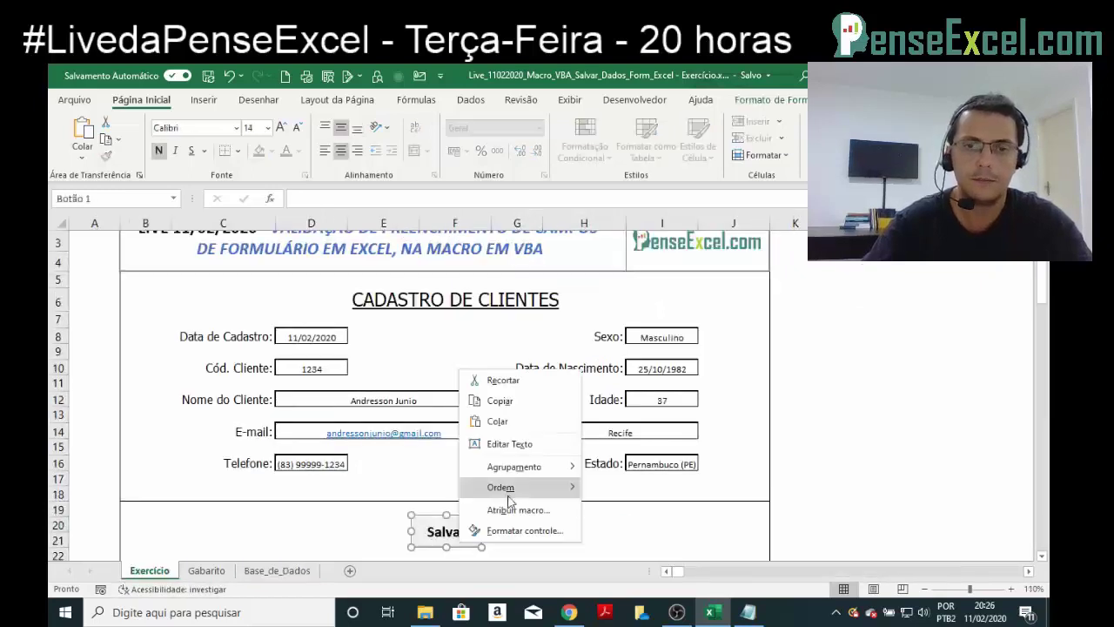
left_click(512, 510)
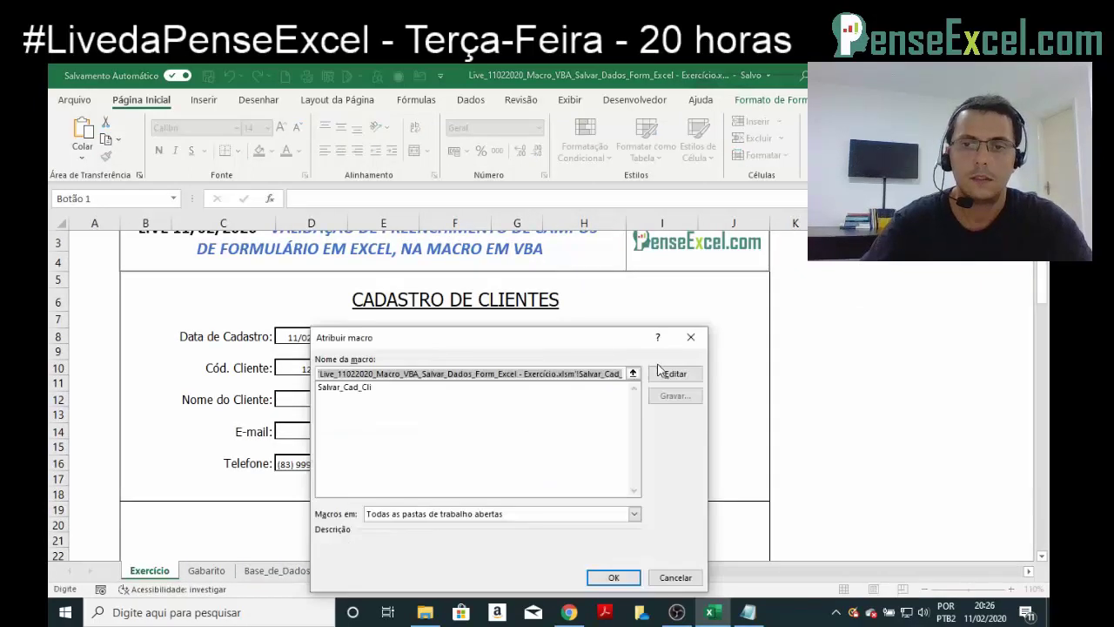
left_click(675, 373)
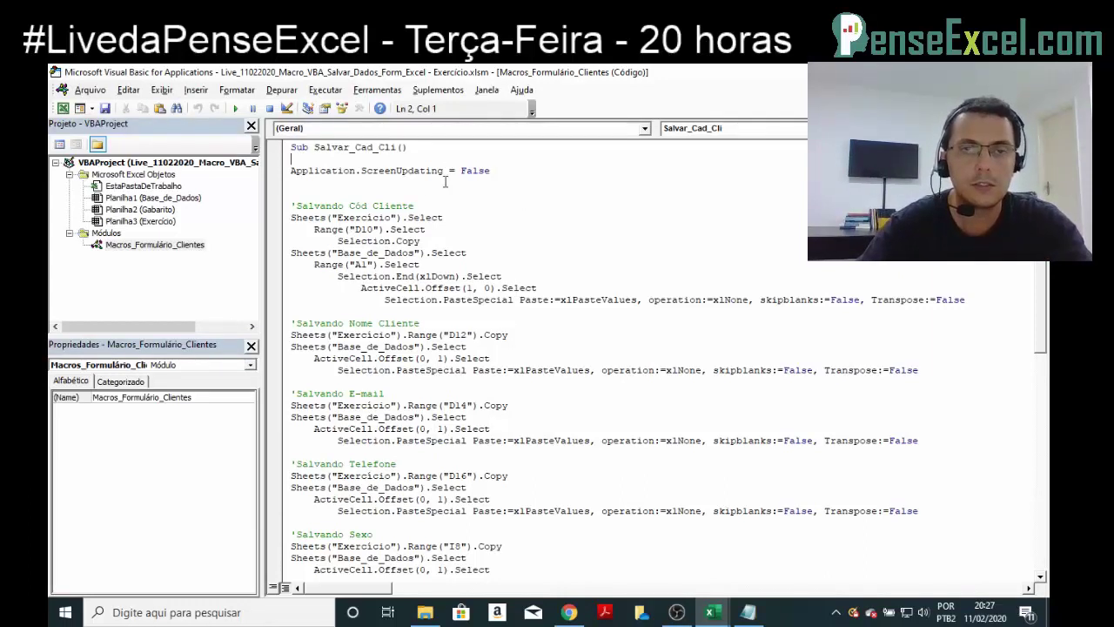
Go over the copy, sheet-select and ActiveCell.Offset(1, 0) lines, then return to Excel.
mouse_move(293, 204)
left_mouse_down()
mouse_move(383, 275)
mouse_move(999, 384)
left_mouse_up()
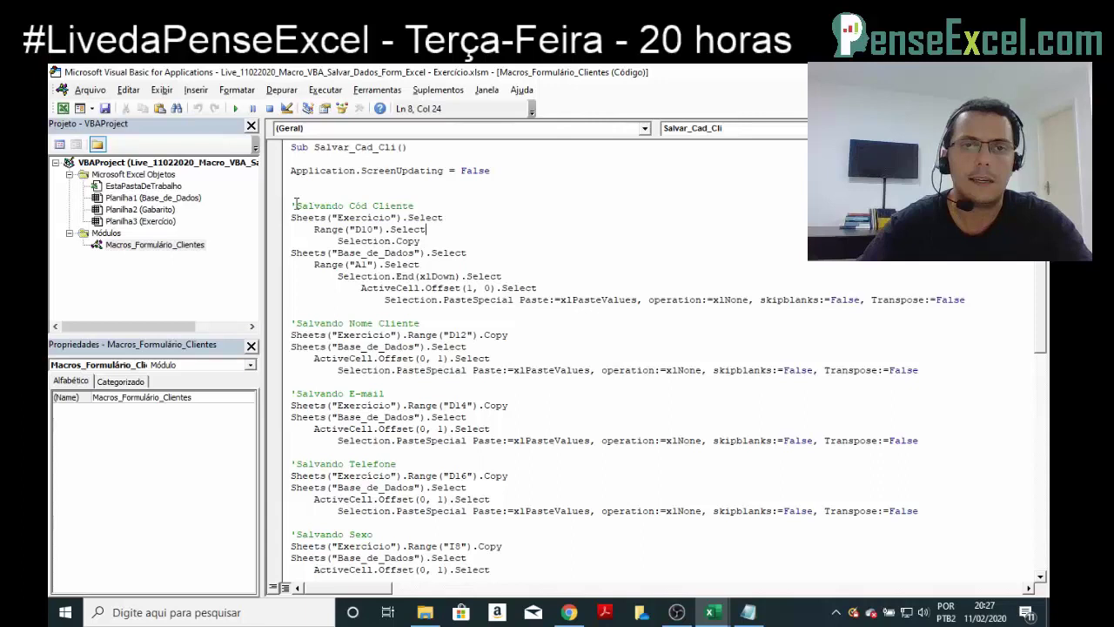
left_click_drag(290, 218, 444, 217)
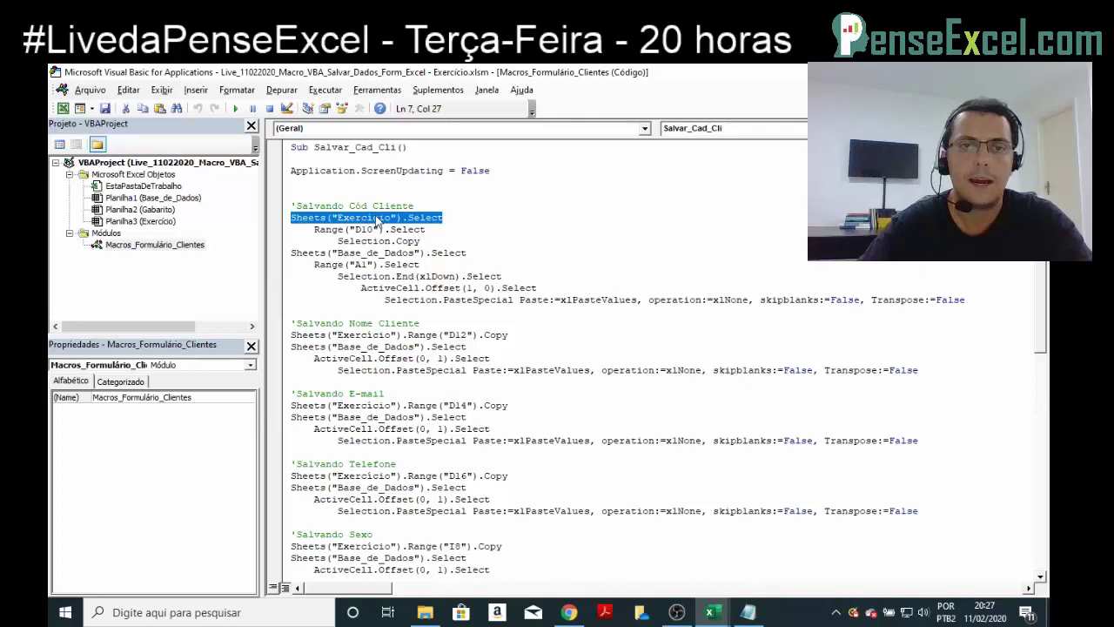
left_click(379, 229)
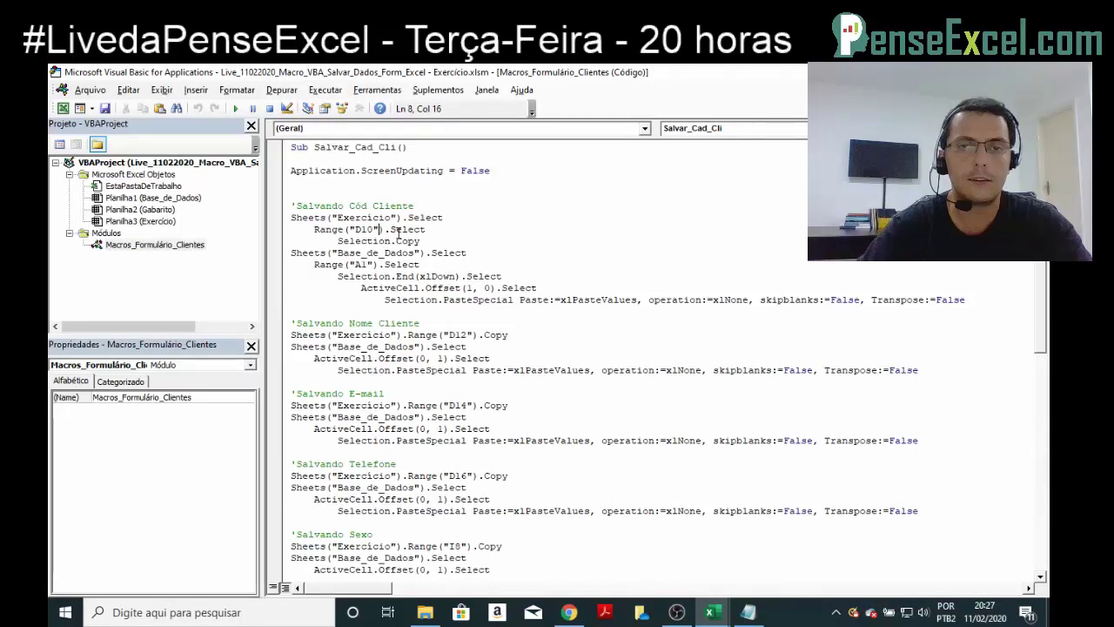
left_click(408, 241)
left_click(367, 253)
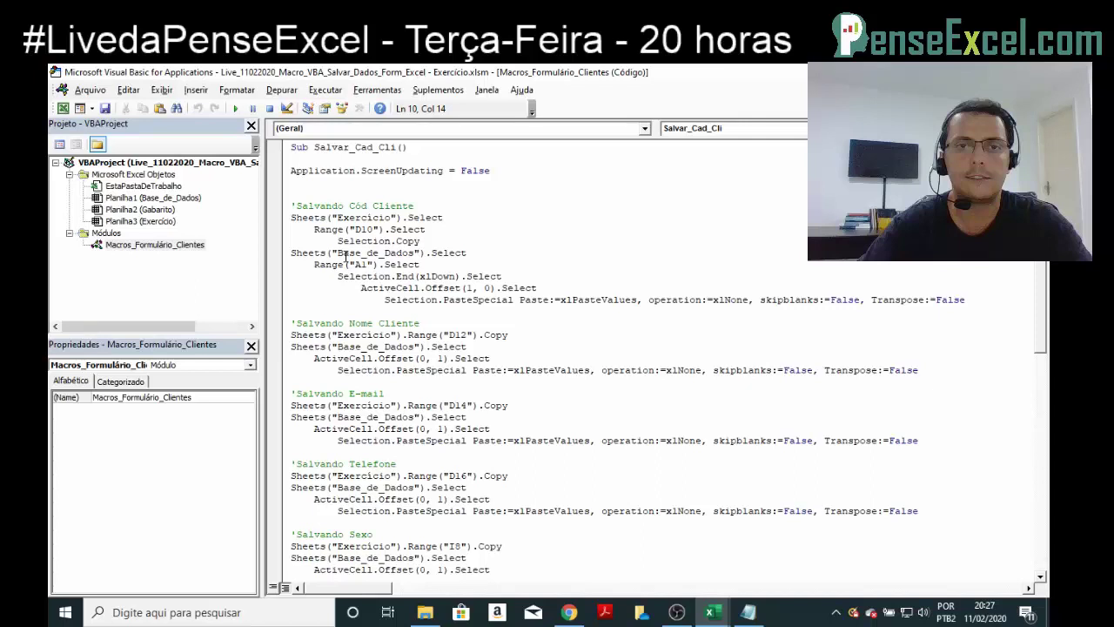
left_click_drag(536, 288, 361, 288)
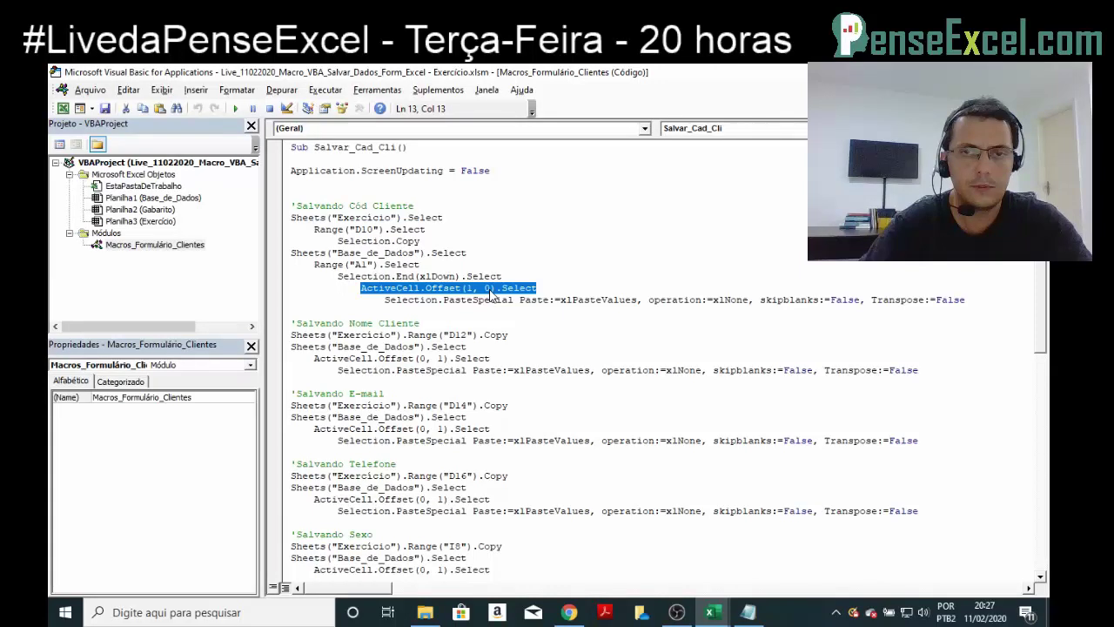
key("alt+F11")
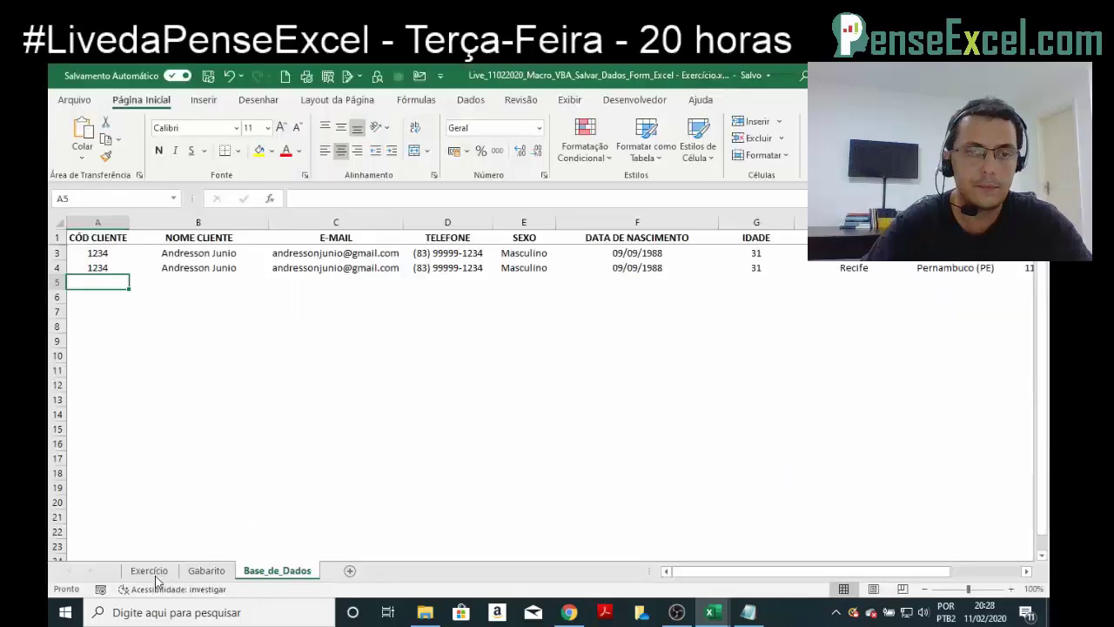
Select all client entry fields on the Exercício form, clear them, then undo the clearing.
left_click(149, 570)
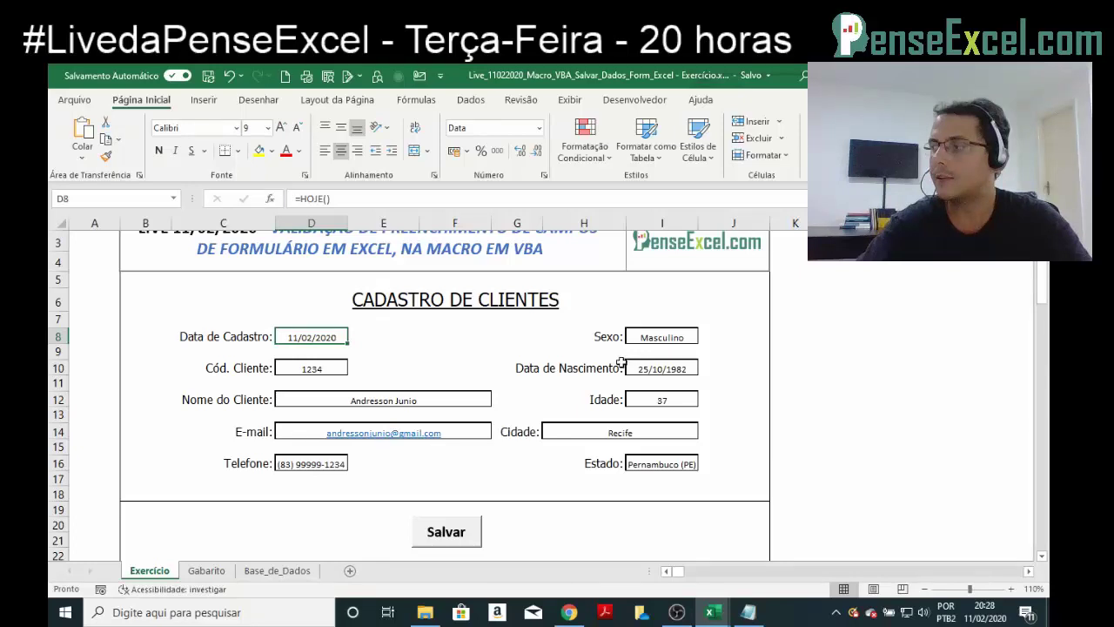
key("Return")
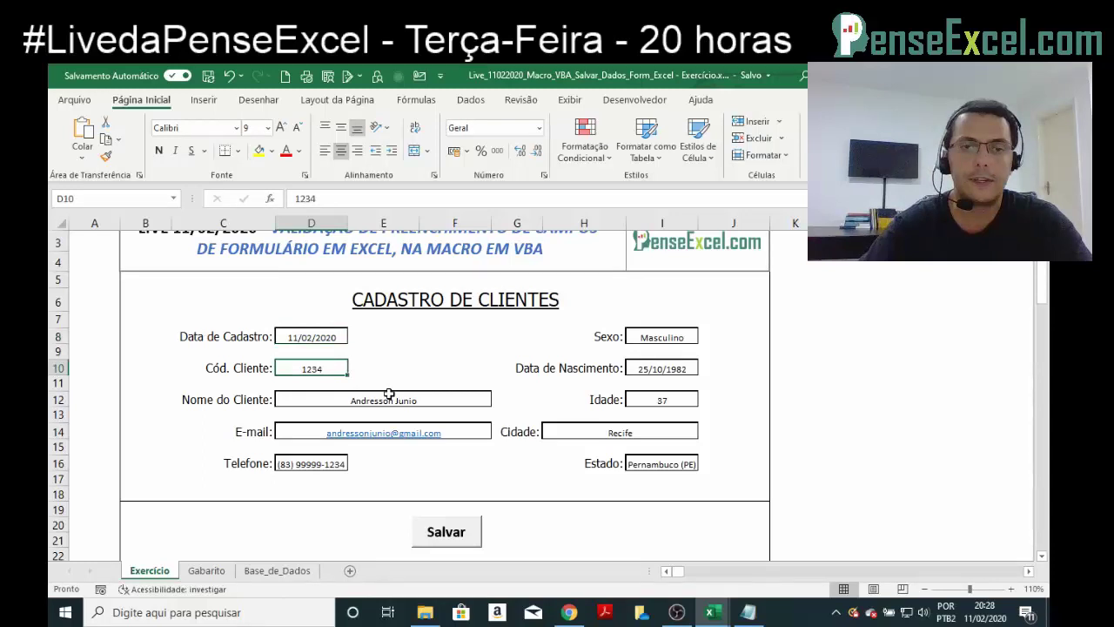
left_click(389, 398, "ctrl")
left_click(383, 432, "ctrl")
left_click(311, 463, "ctrl")
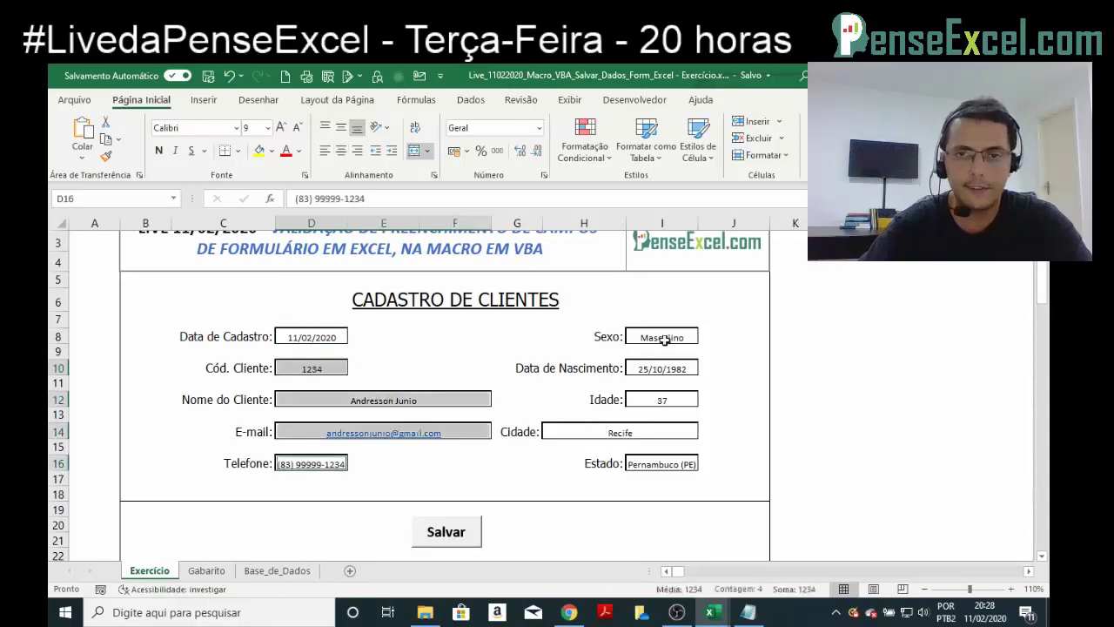
left_click(664, 339, "ctrl")
left_click(662, 398, "ctrl")
left_click(609, 431, "ctrl")
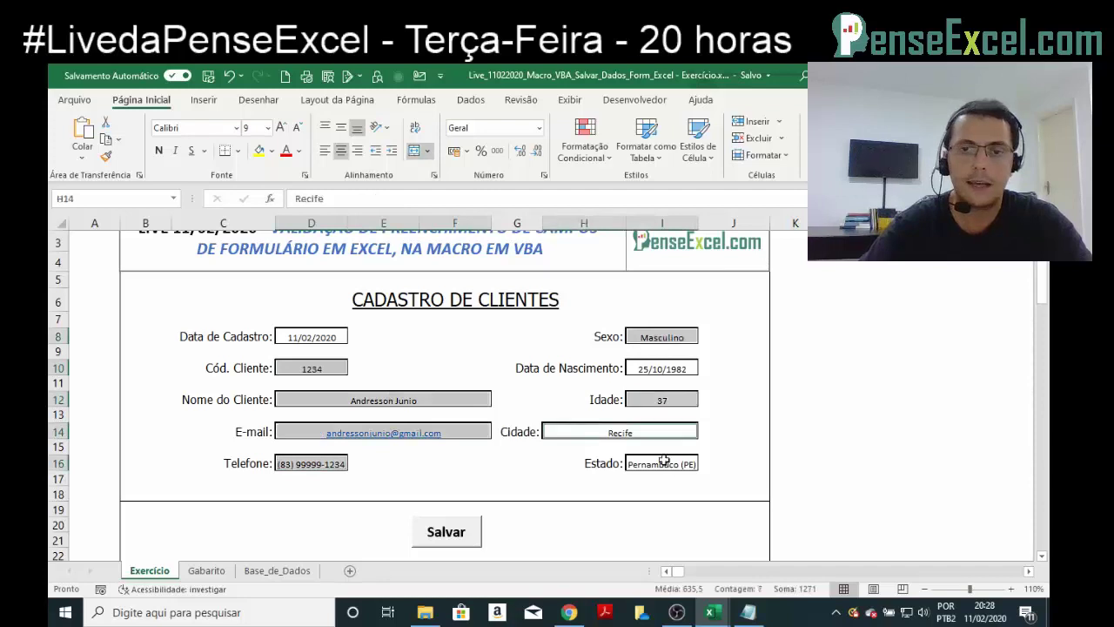
left_click(665, 460, "ctrl")
key("Delete")
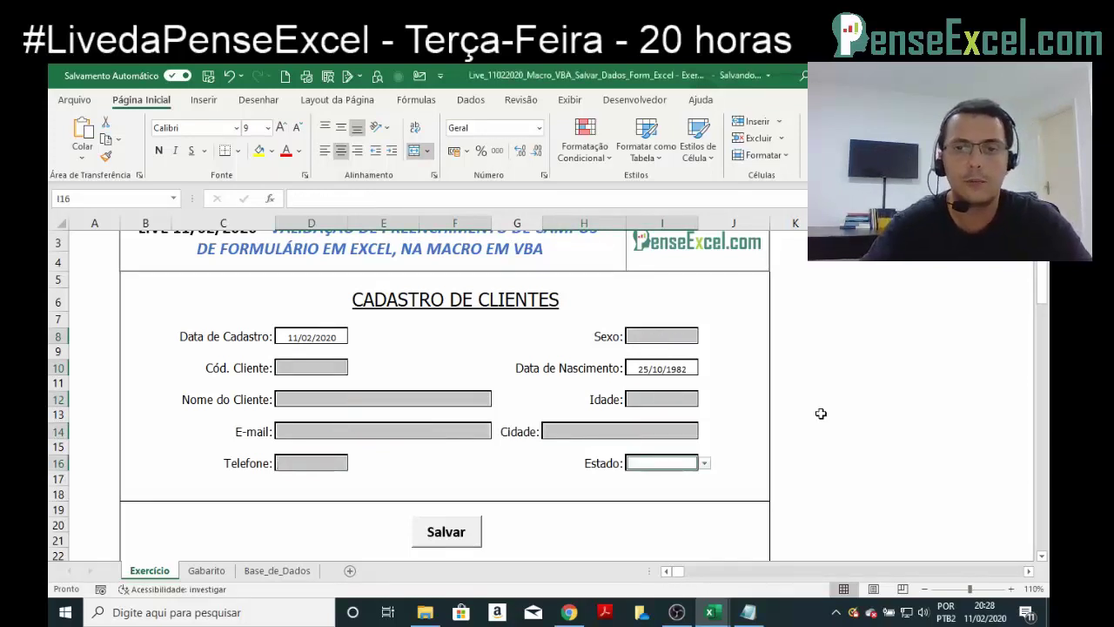
key("ctrl+z")
Reselect every field from Cód. Cliente to Estado and clear them, keeping the 11/02/2020 date.
left_click(775, 371)
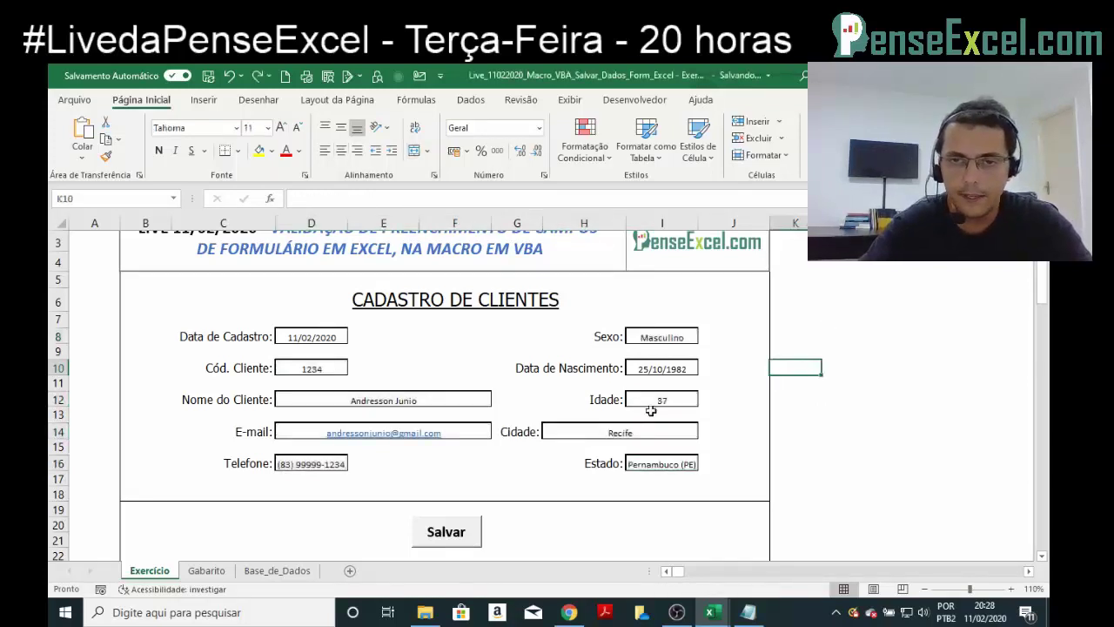
left_click(651, 411)
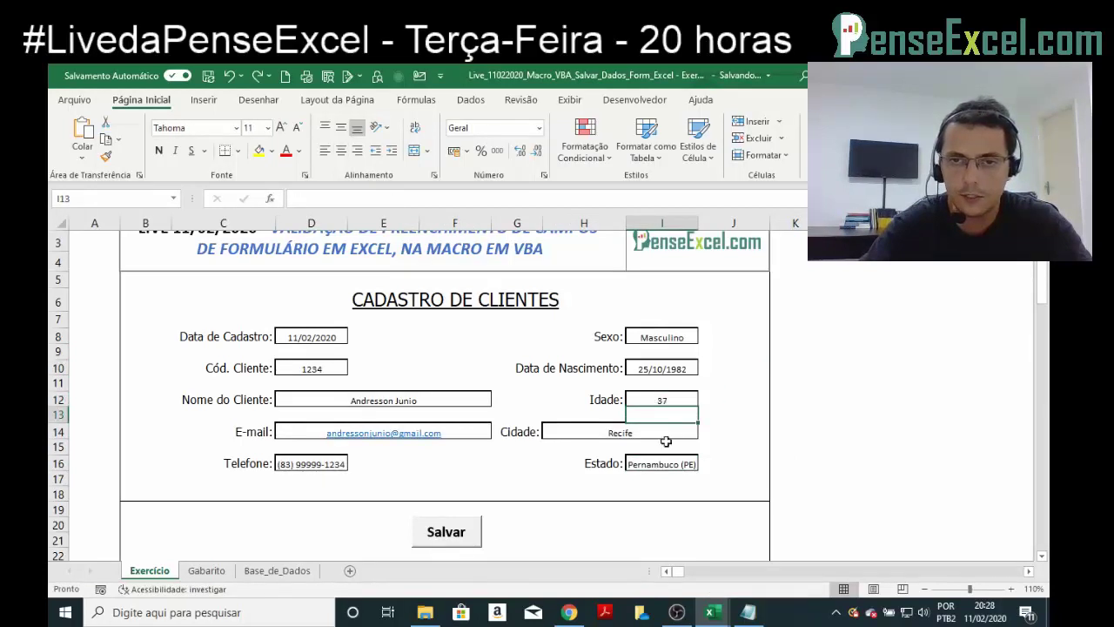
left_click(667, 431)
left_click(661, 463, "ctrl")
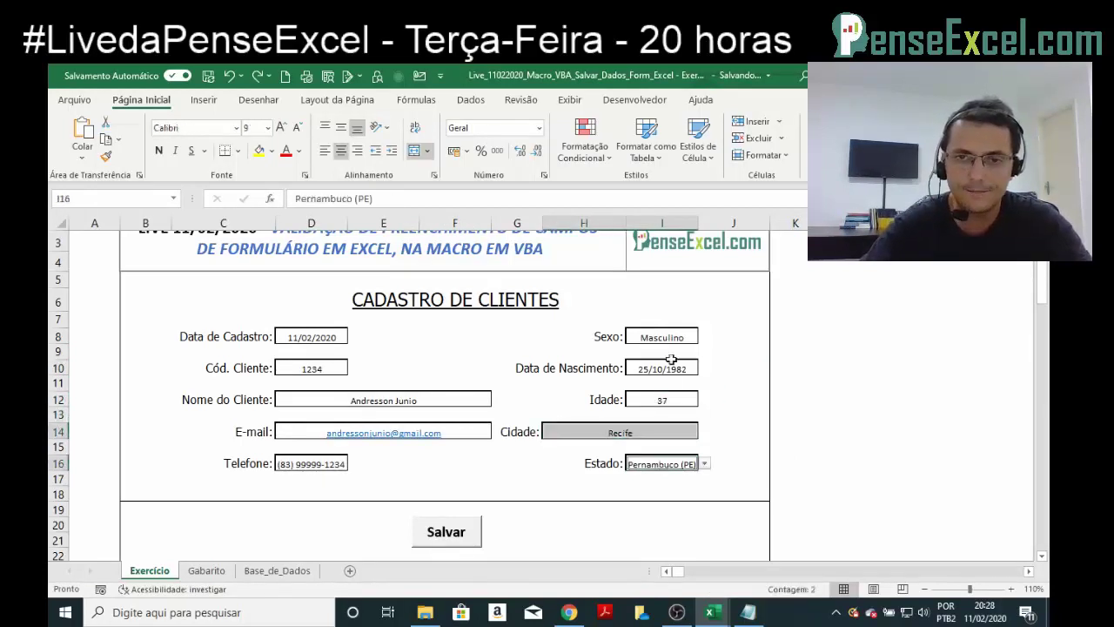
left_click(661, 368, "ctrl")
left_click(667, 336, "ctrl")
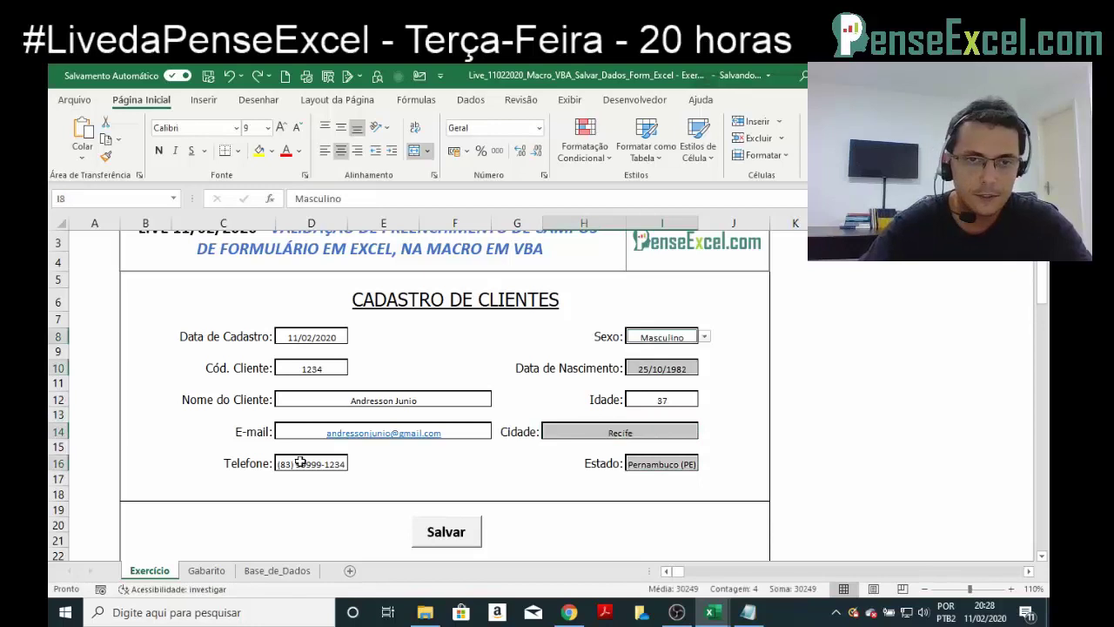
left_click(301, 462, "ctrl")
left_click(314, 426, "ctrl")
left_click(307, 399, "ctrl")
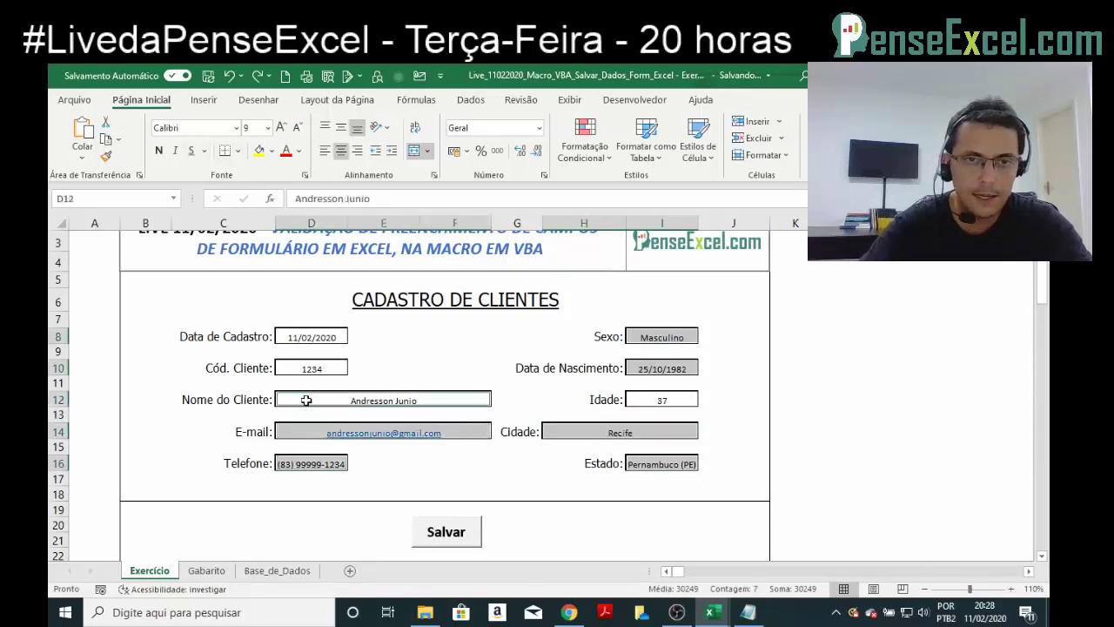
left_click(305, 369, "ctrl")
key("Delete")
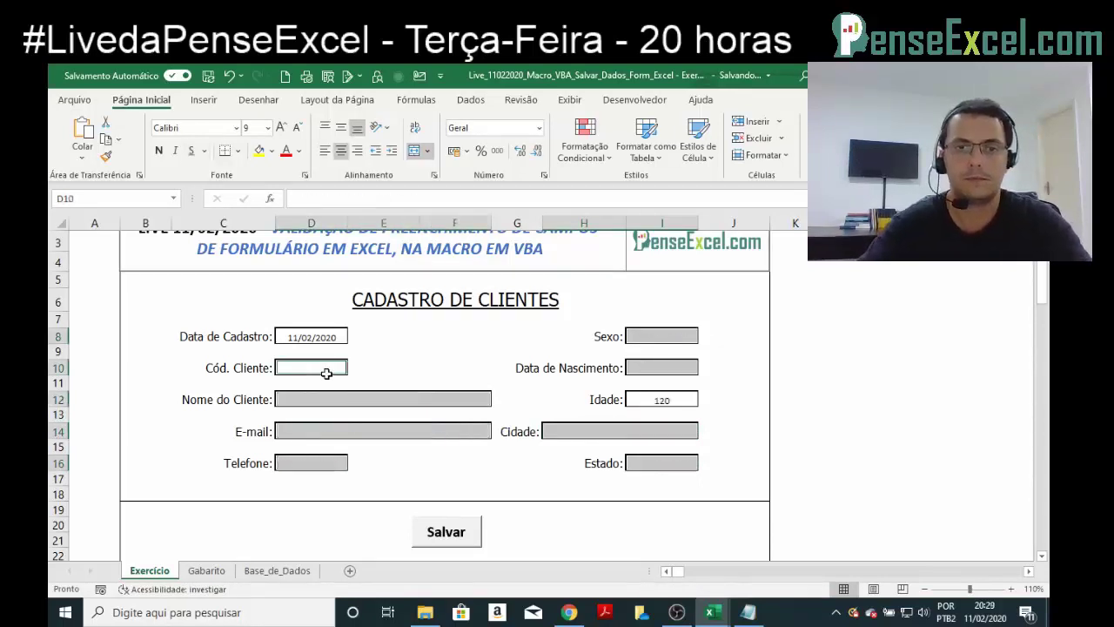
left_click(455, 351)
Change Idade to =SE(I10="";"";ARRED((D8-I10)/365;0)) so it stays blank without a birth date.
left_click(610, 337)
left_click(654, 399)
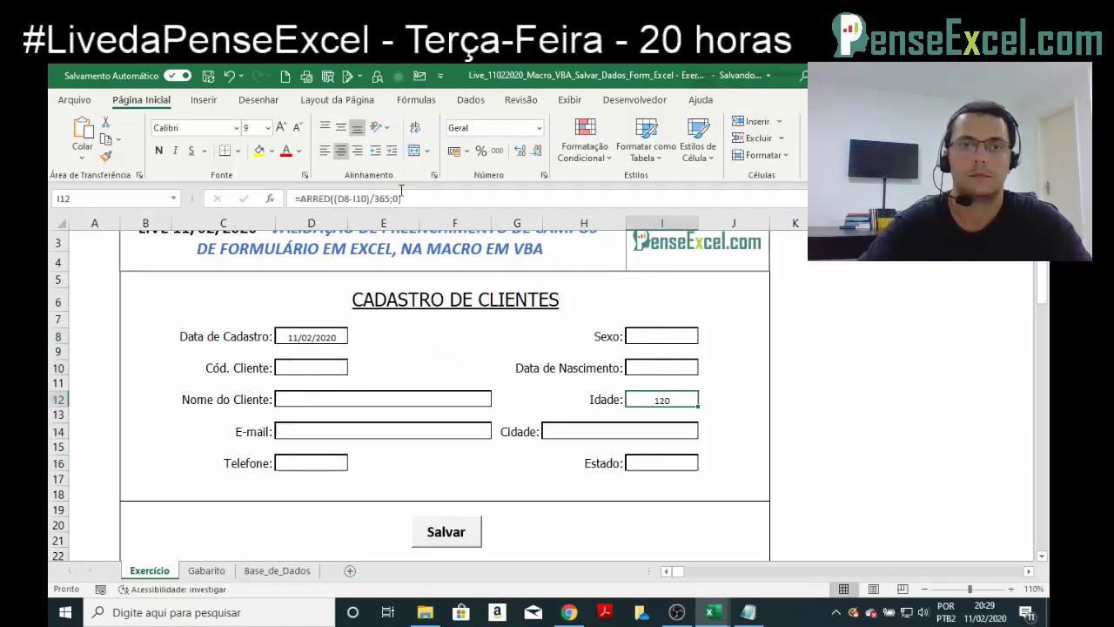
left_click(308, 198)
type("s")
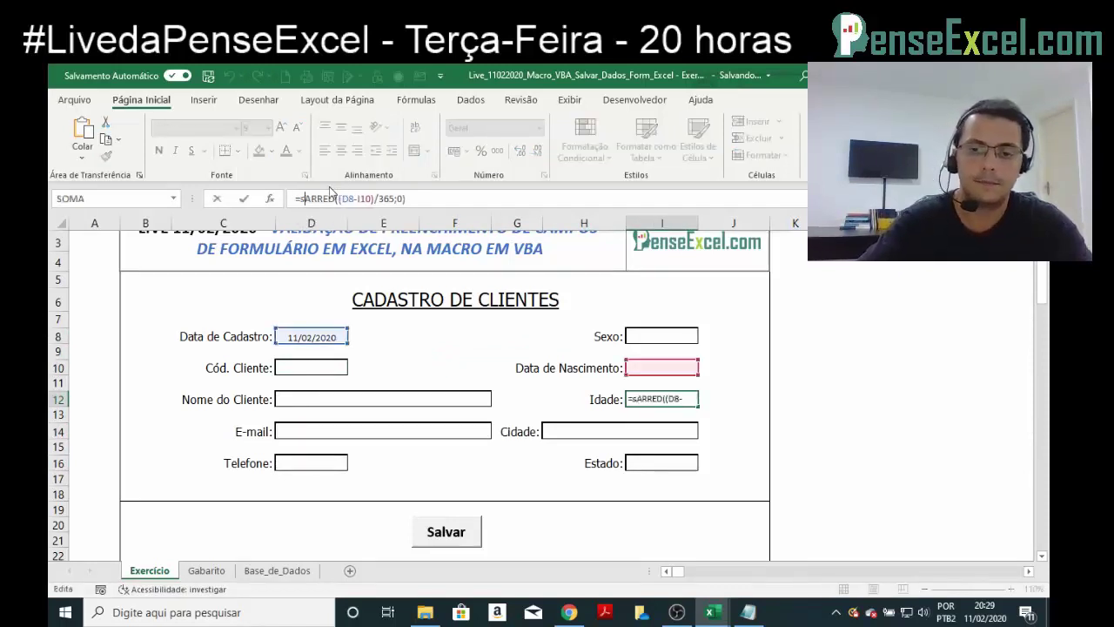
type("e(")
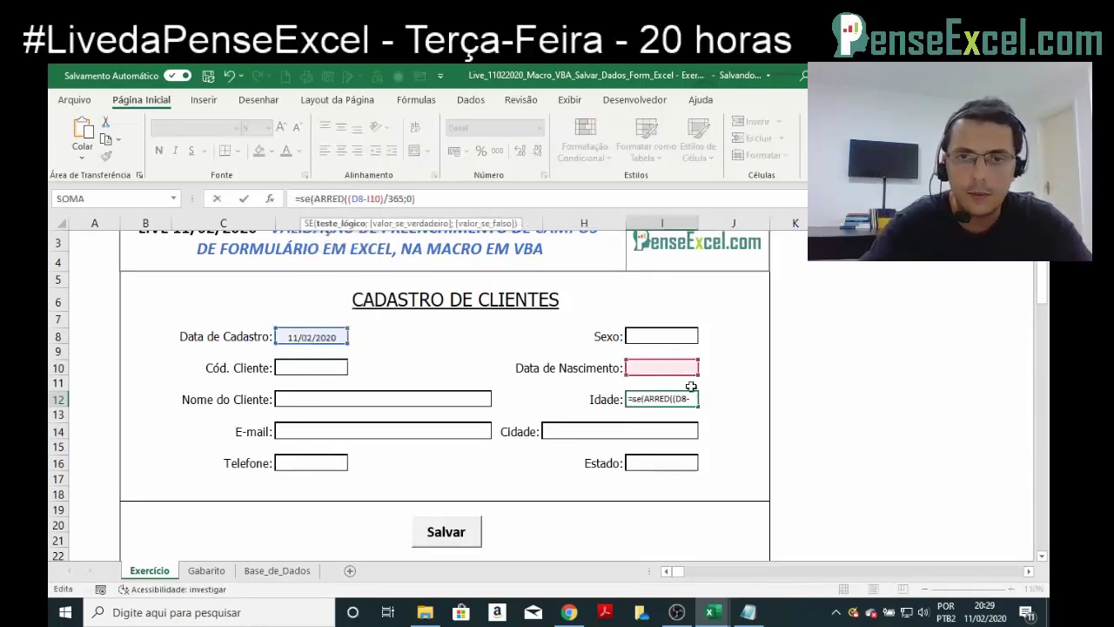
left_click(647, 367)
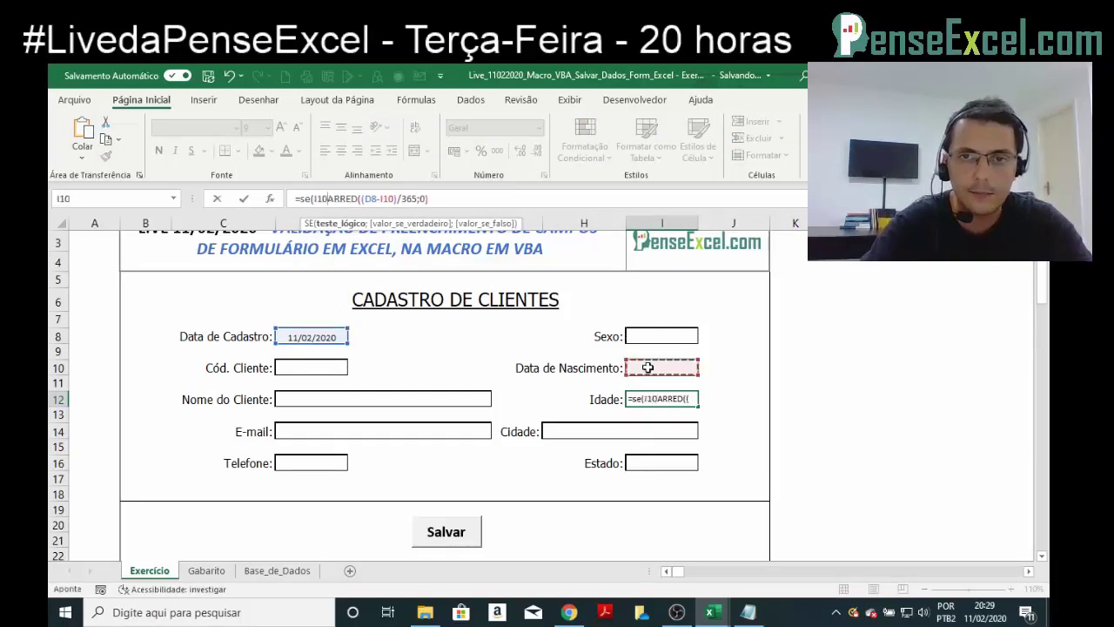
type("=\"\"")
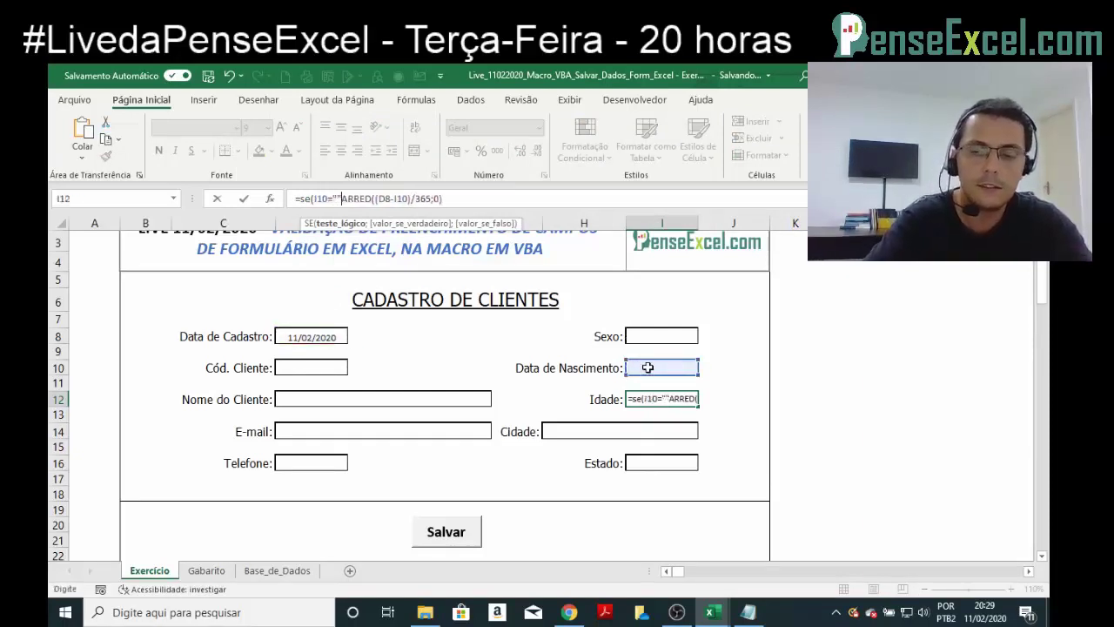
type(";\"\";")
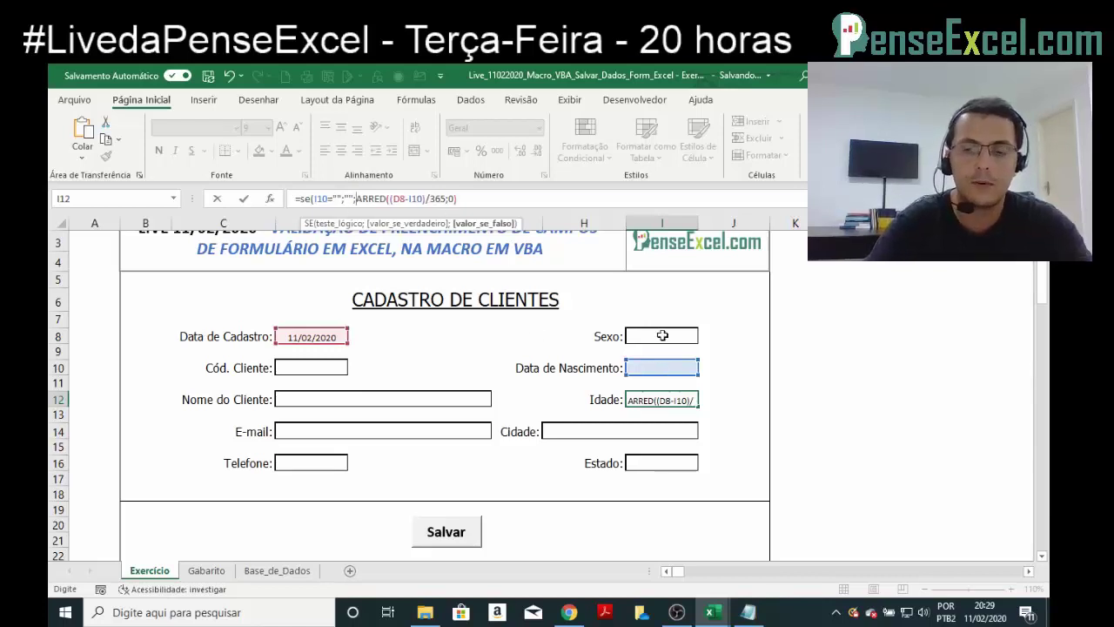
key("Return")
key("Return")
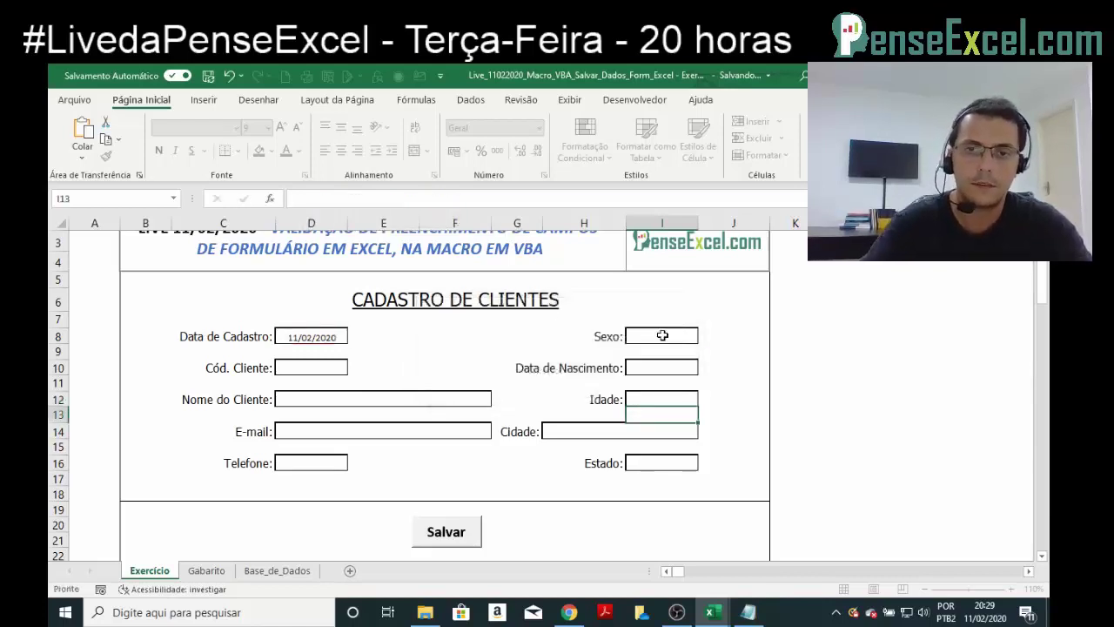
left_click(667, 396)
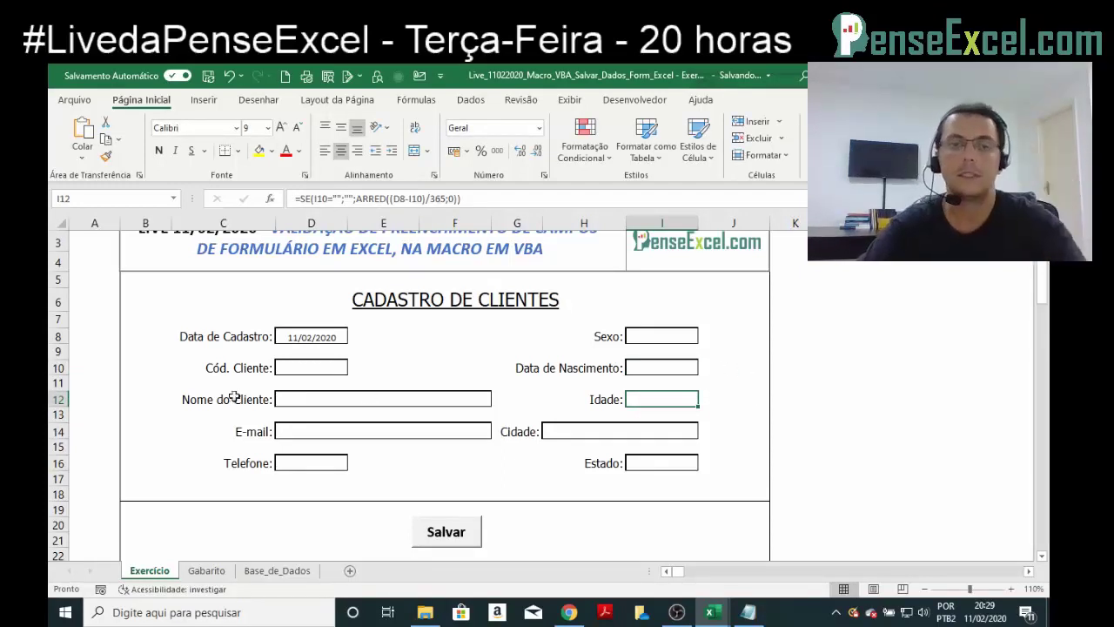
left_click(299, 372)
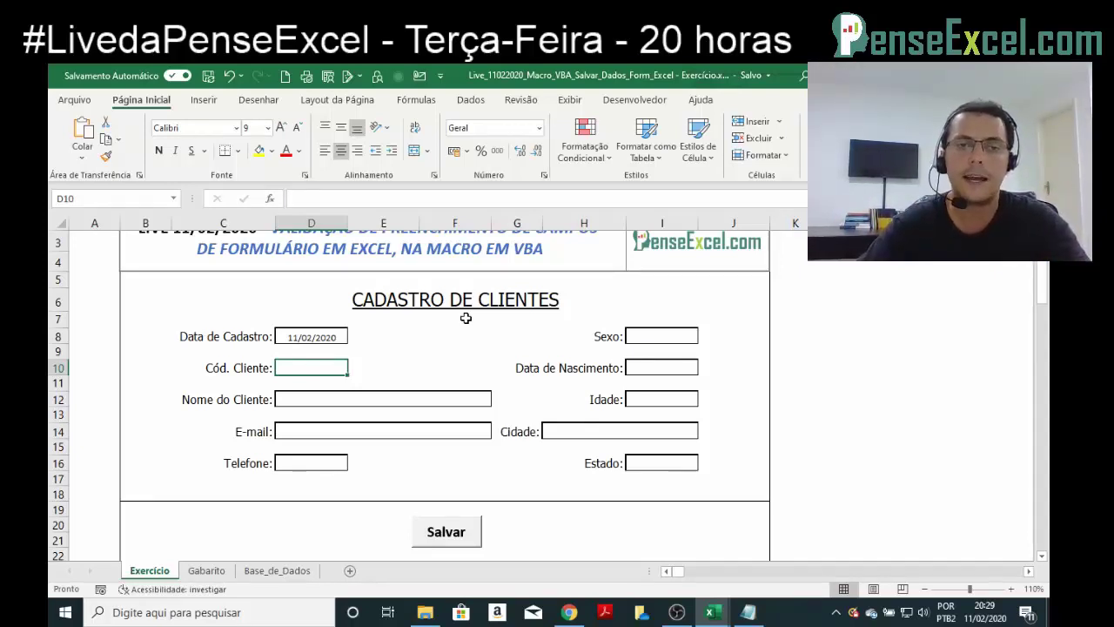
Add an asterisk before the colon of the Cód. Cliente, Nome do Cliente and E-mail labels.
left_click(263, 369)
key("F2")
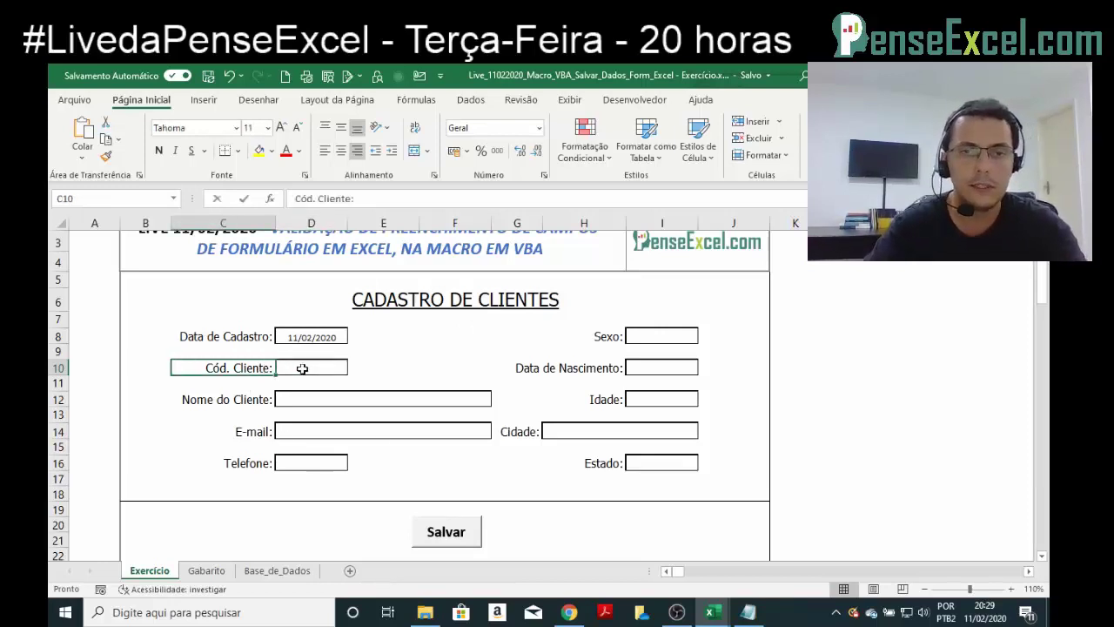
key("Left")
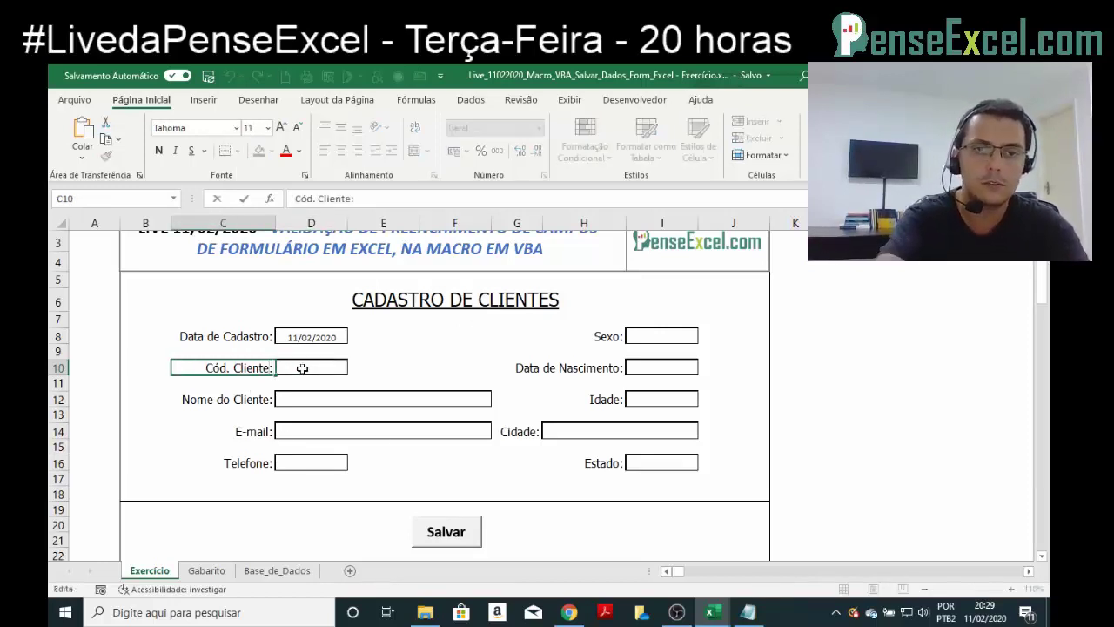
type("*")
key("Return")
key("Down")
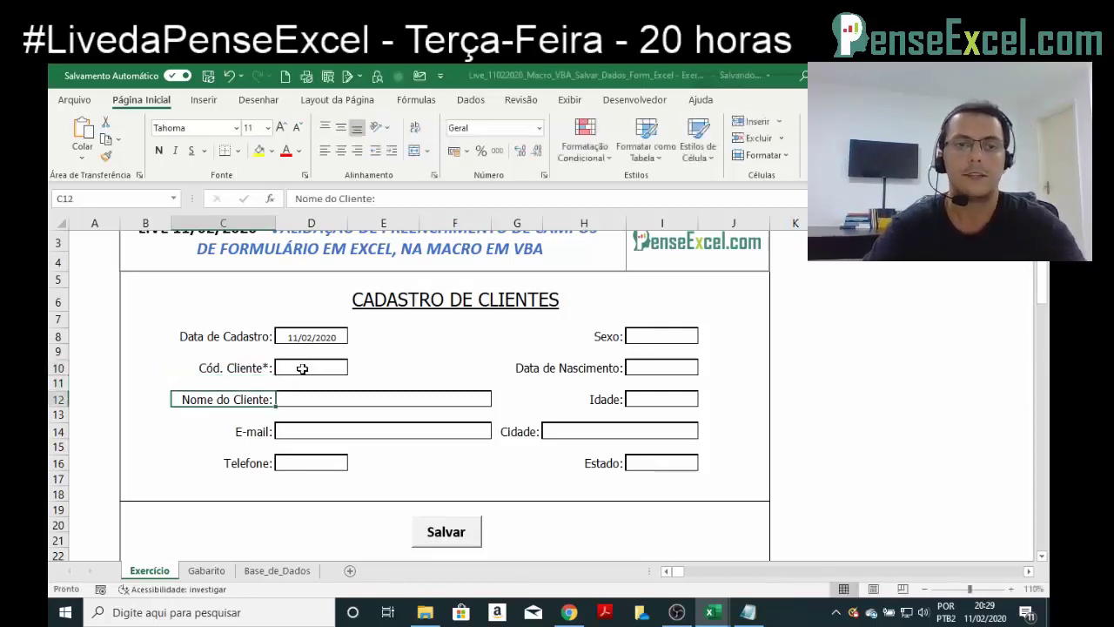
key("F2")
key("Left")
type("*")
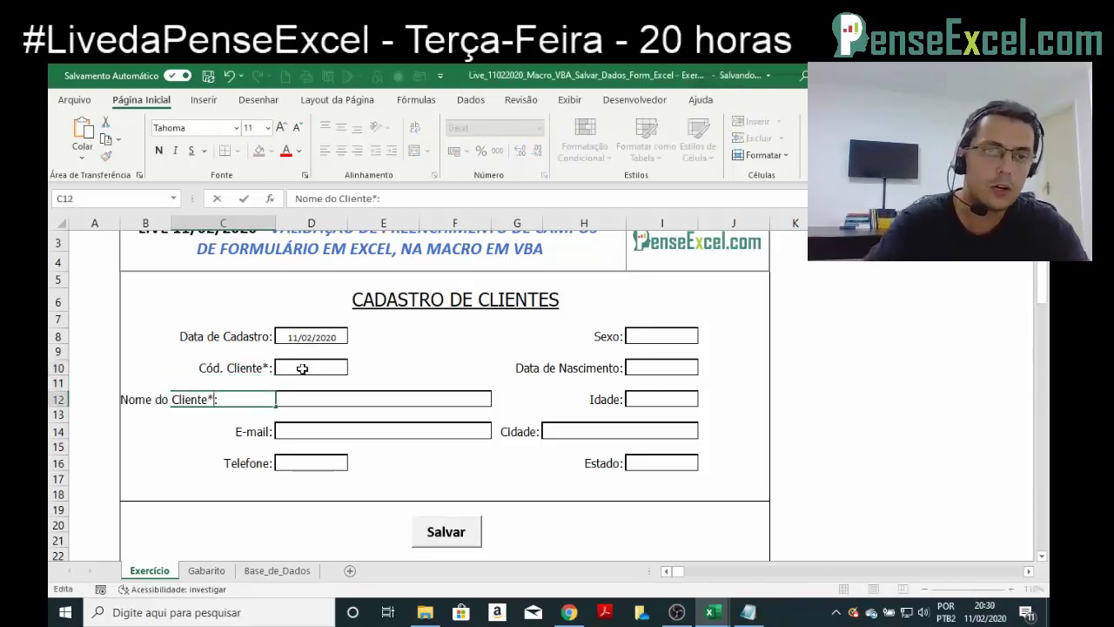
key("Return")
key("Down")
key("F2")
key("Left")
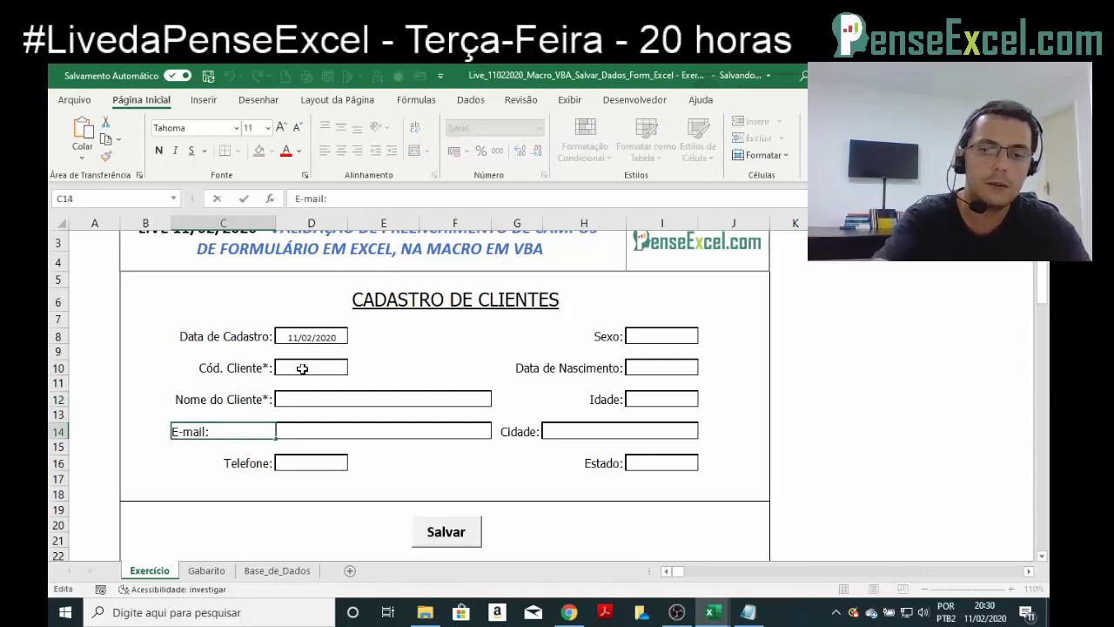
type("*")
key("Return")
Add the same asterisk to the Telefone and Data de Nascimento labels.
key("Down")
key("F2")
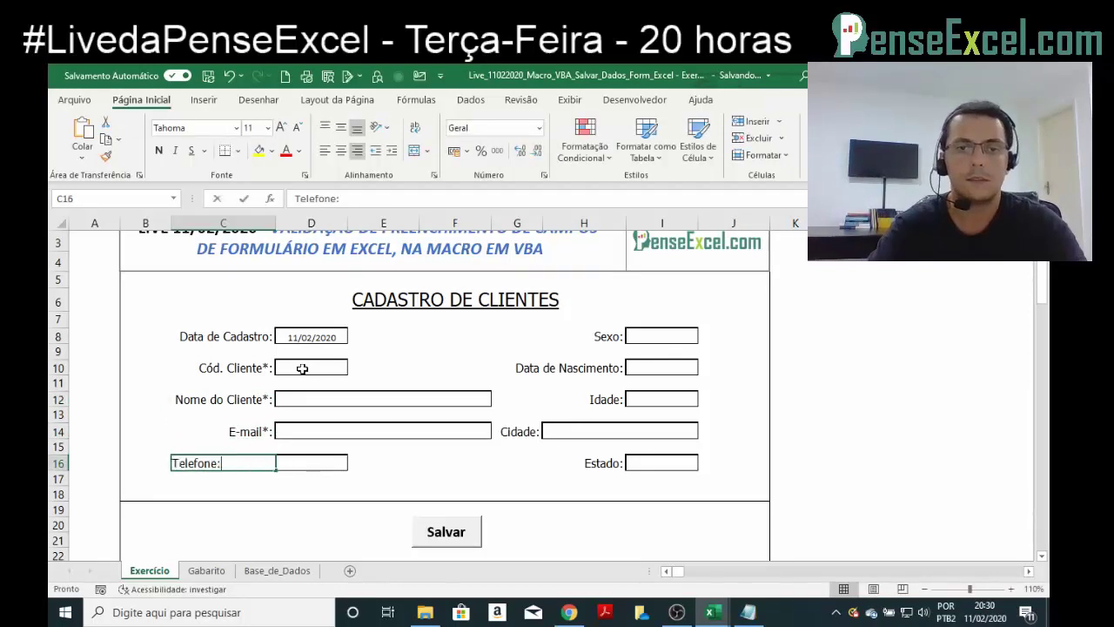
key("Left")
type("*")
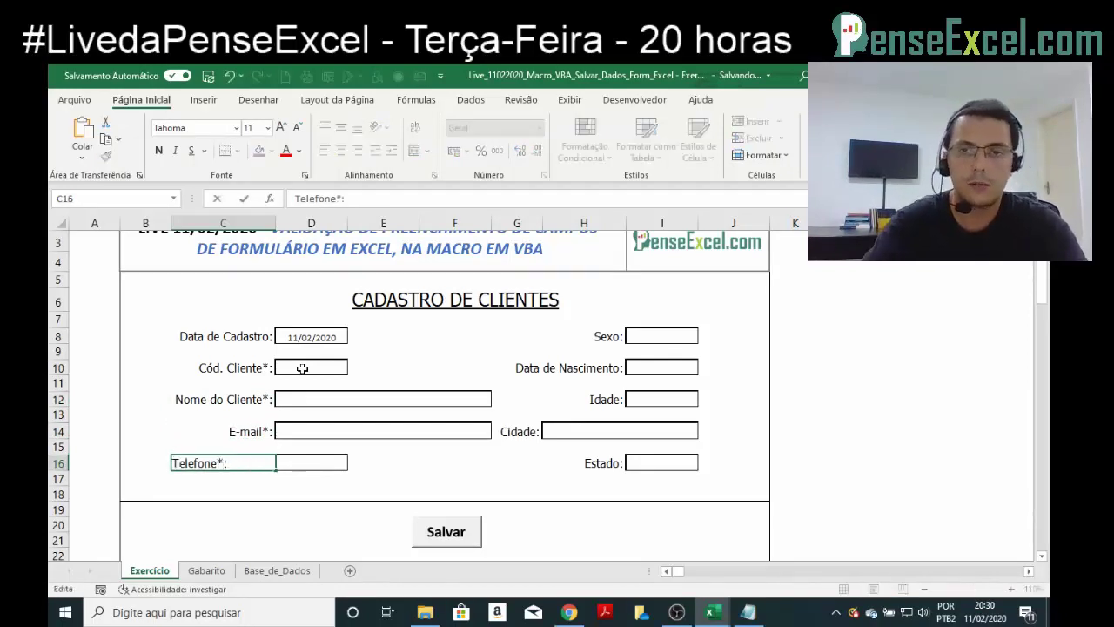
key("ctrl+Return")
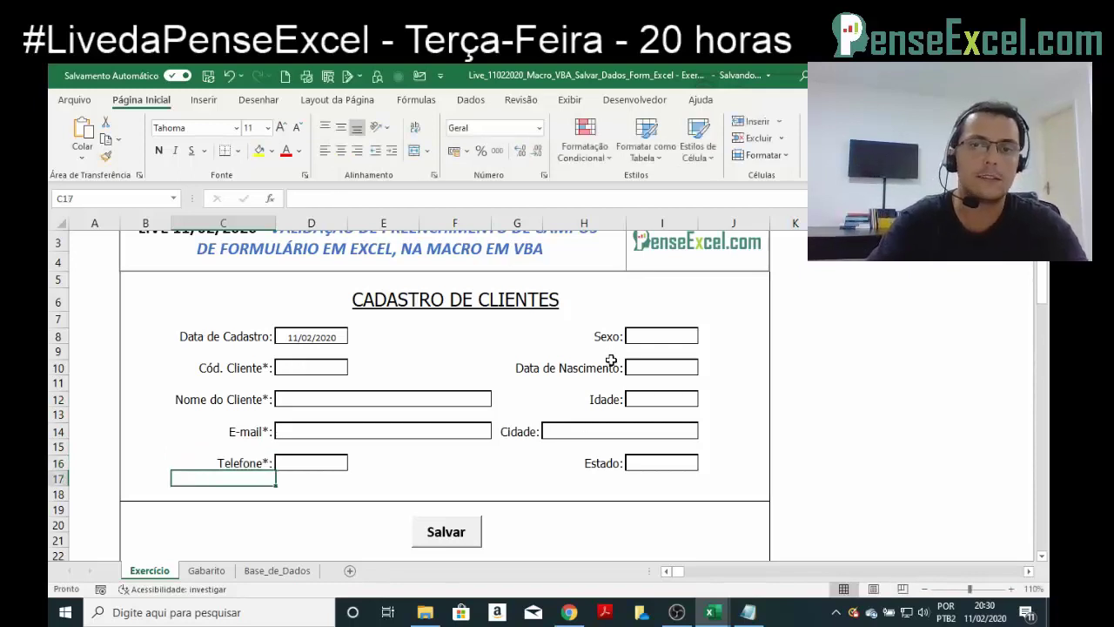
left_click(613, 365)
key("F2")
key("Left")
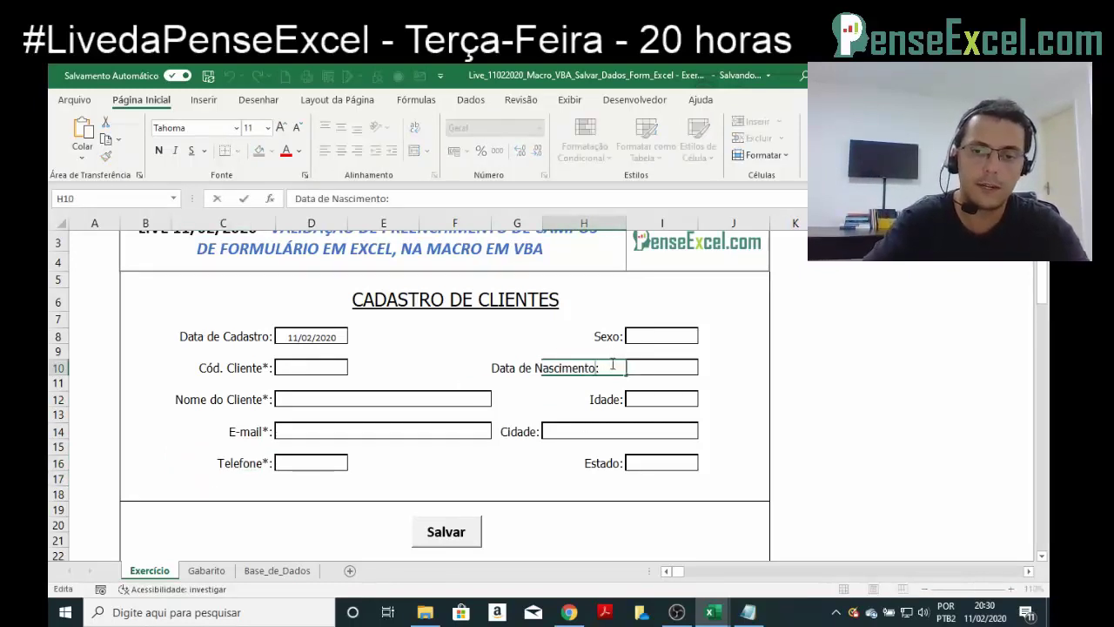
type("*")
key("Return")
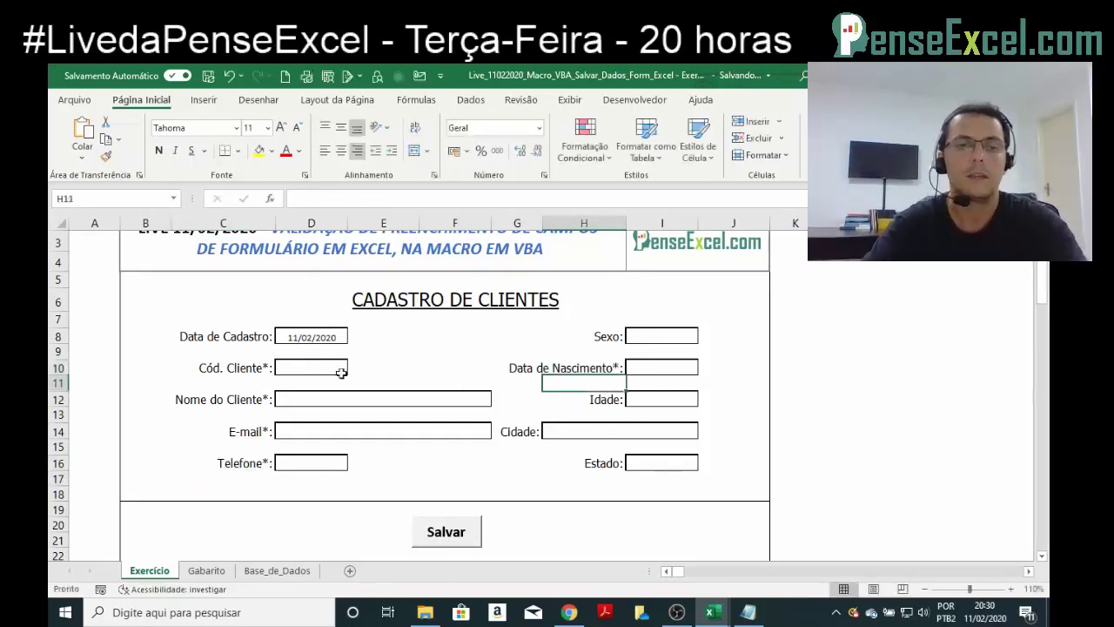
Run the Salvar macro on the empty form, which strips the asterisks again.
left_click(908, 336)
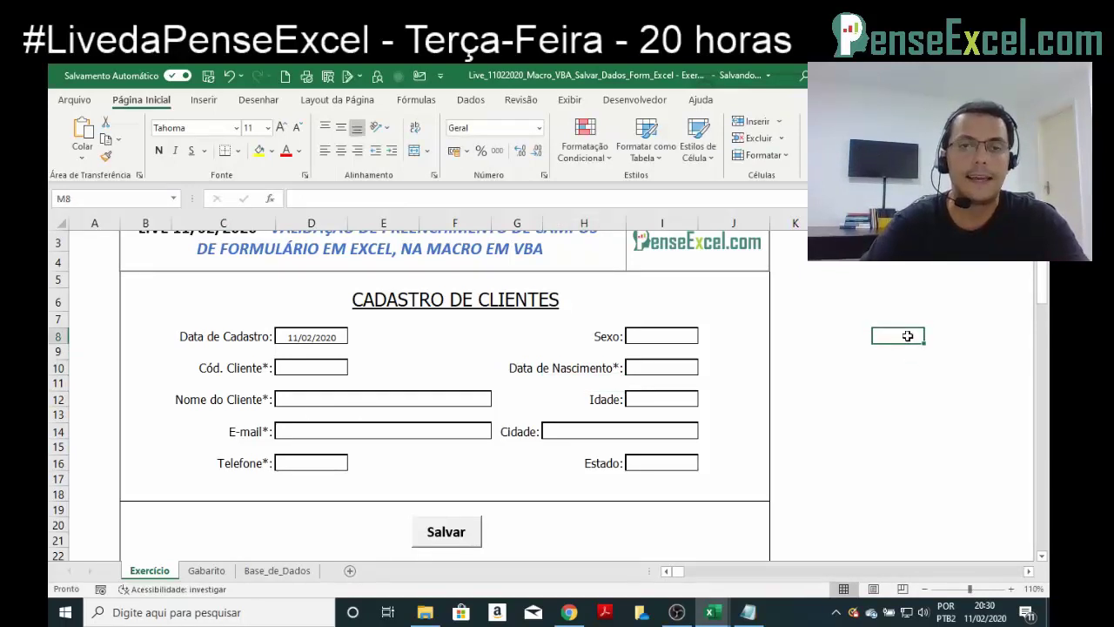
left_click(299, 359)
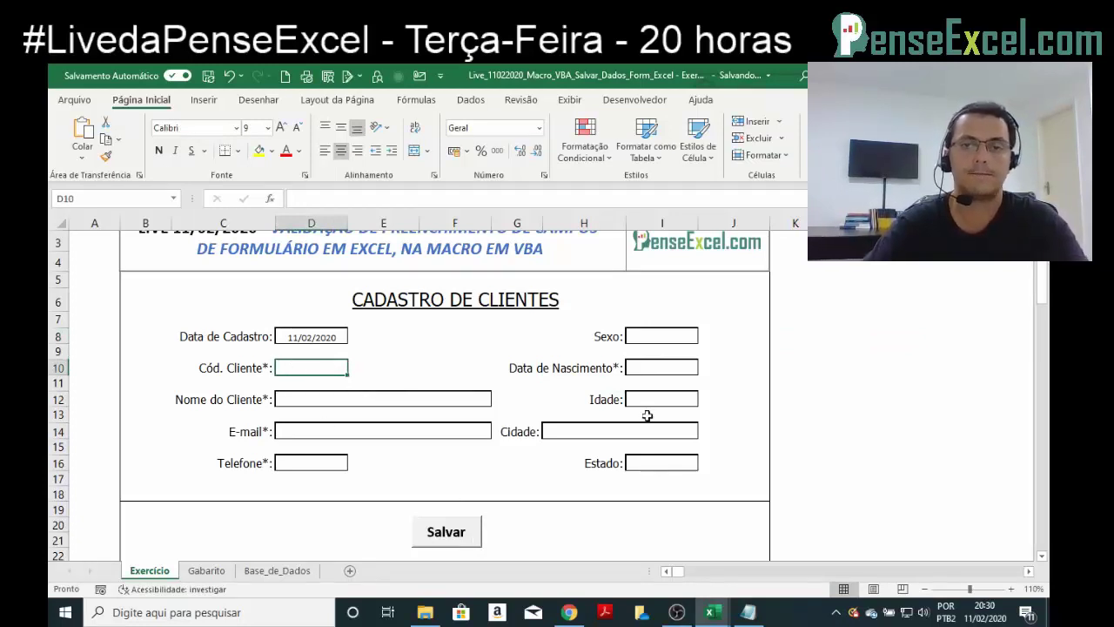
left_click(753, 386)
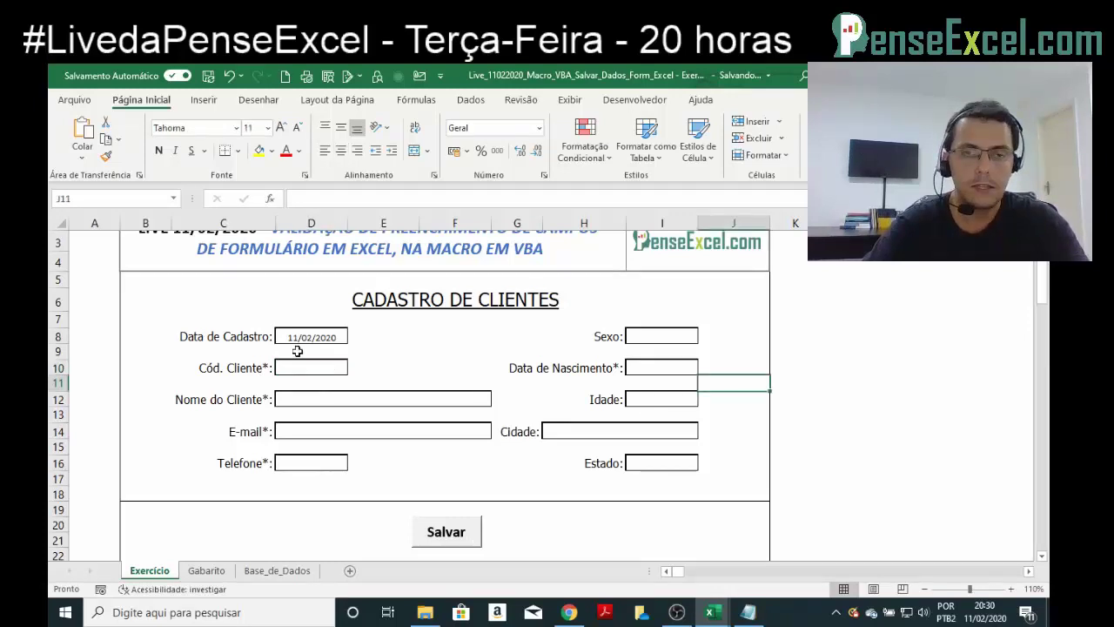
left_click(723, 363)
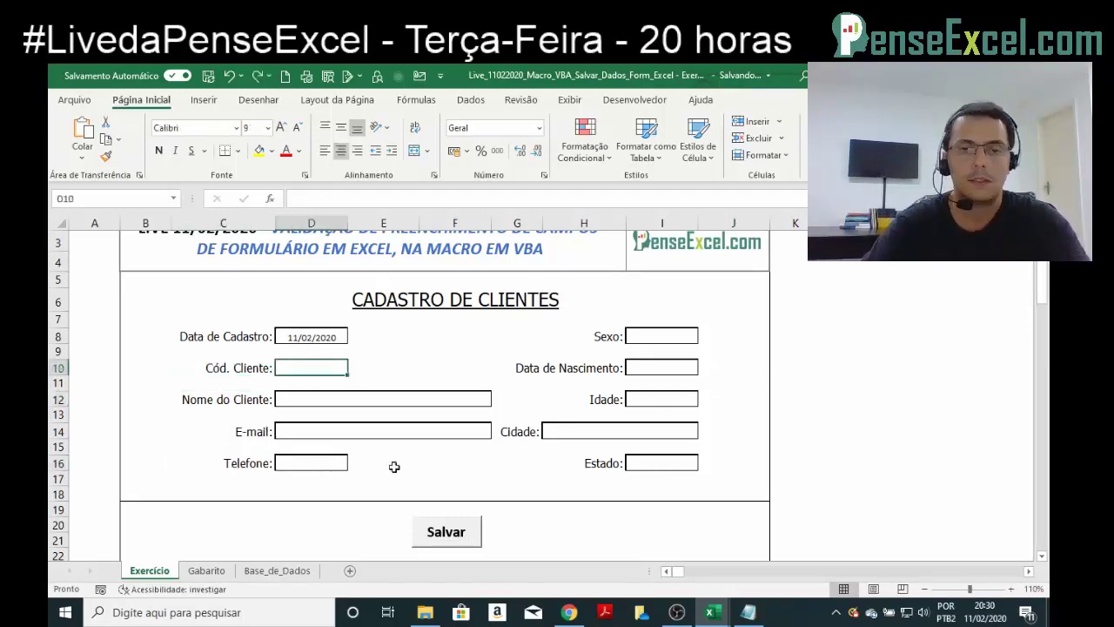
Open the Salvar_Cad_Cli macro assigned to the Salvar button for editing in VBA.
right_click(438, 522)
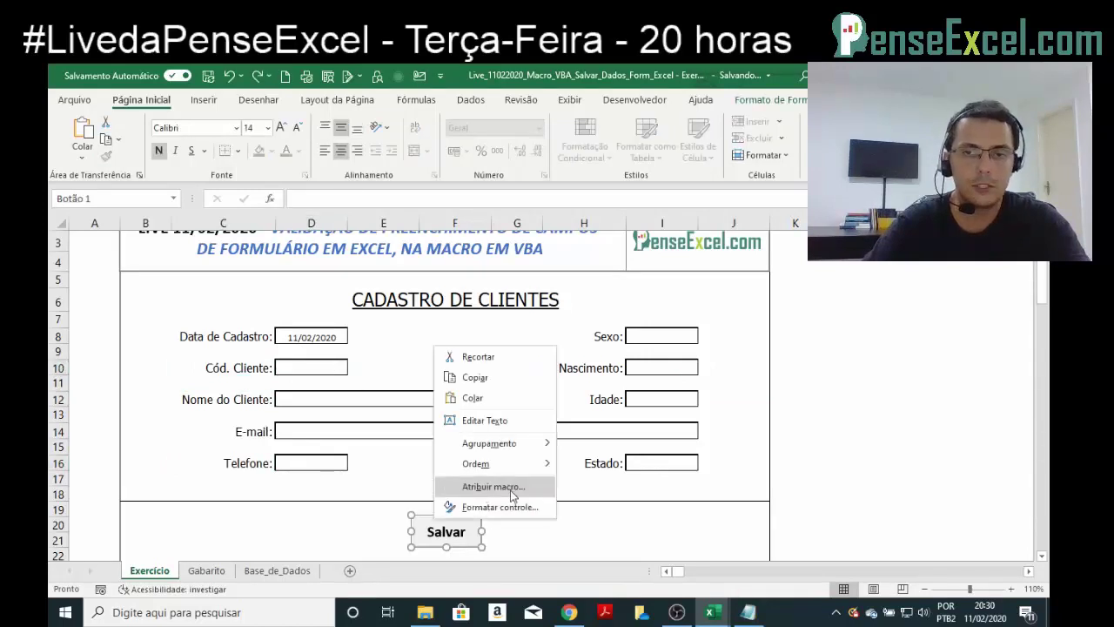
left_click(512, 488)
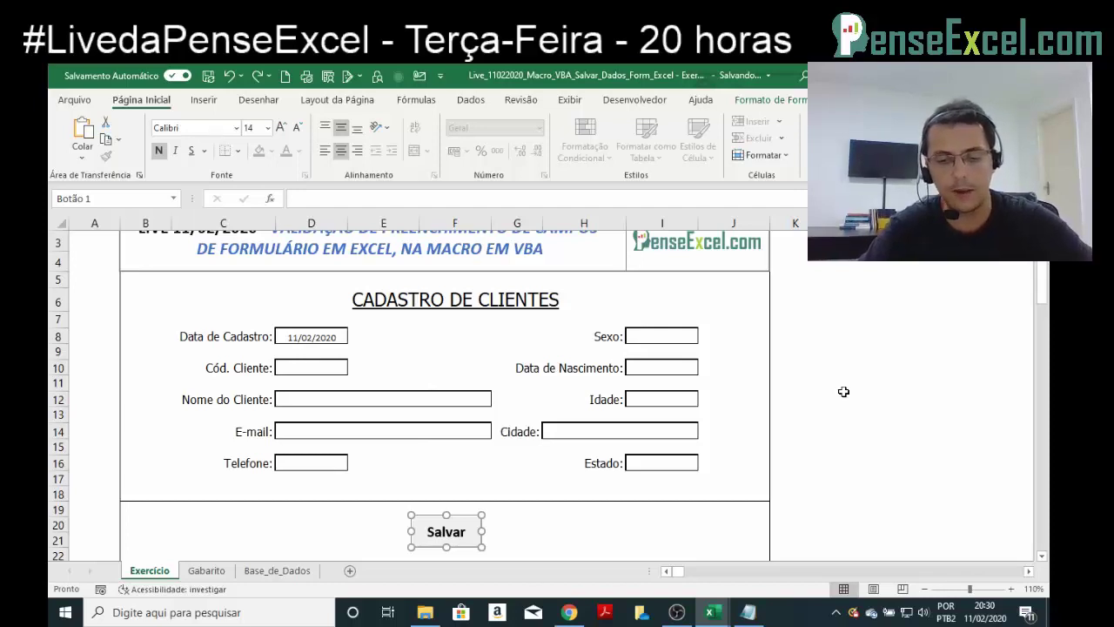
left_click(566, 505)
right_click(464, 541)
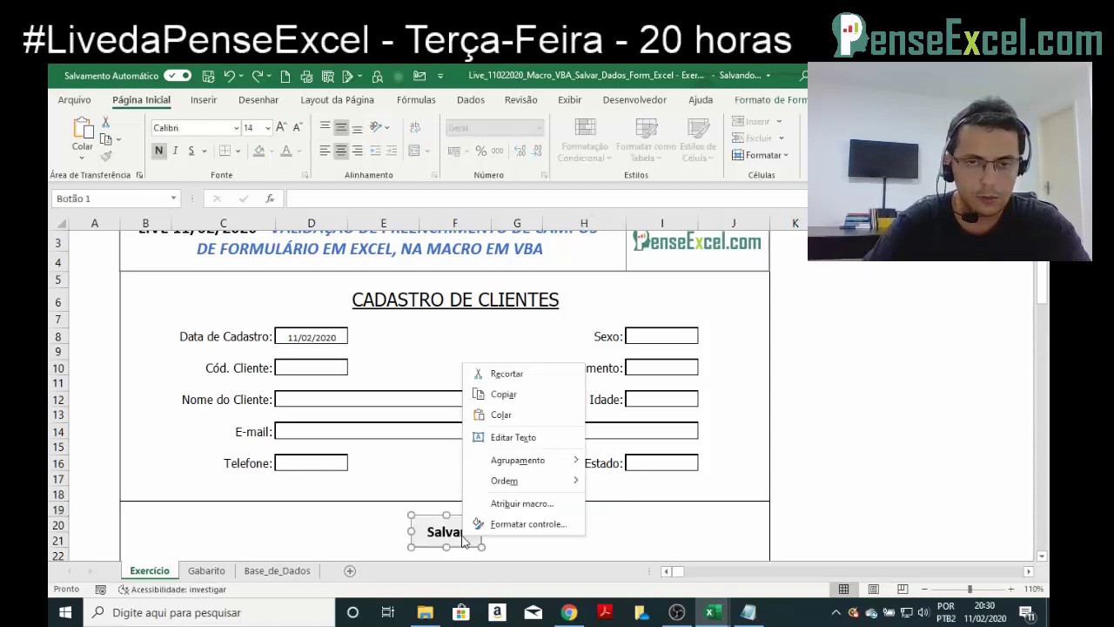
left_click(507, 508)
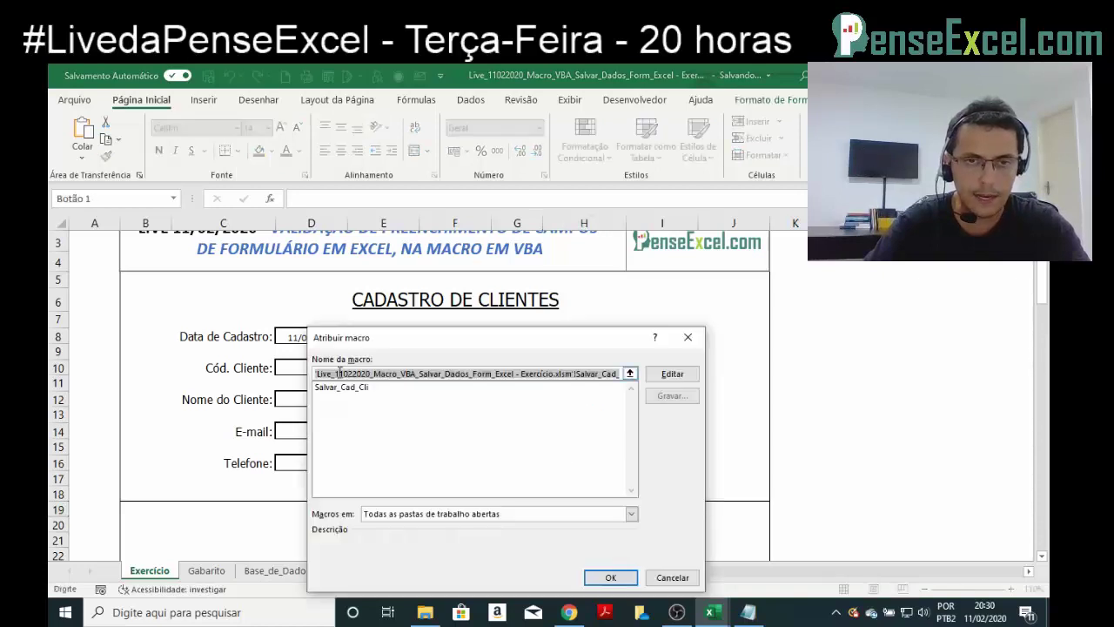
left_click(341, 387)
left_click(669, 381)
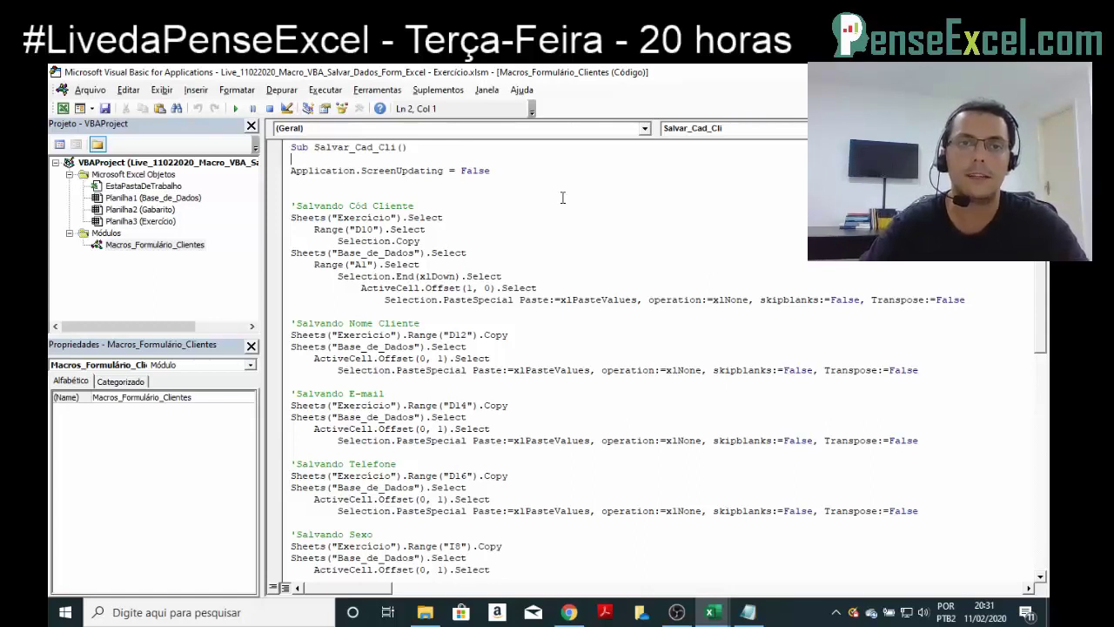
Insert blank lines and a ''''''''CODIGOS PARA SALVAR OS DADOS NA BASE comment above 'Salvando Cód Cliente.
left_click(310, 184)
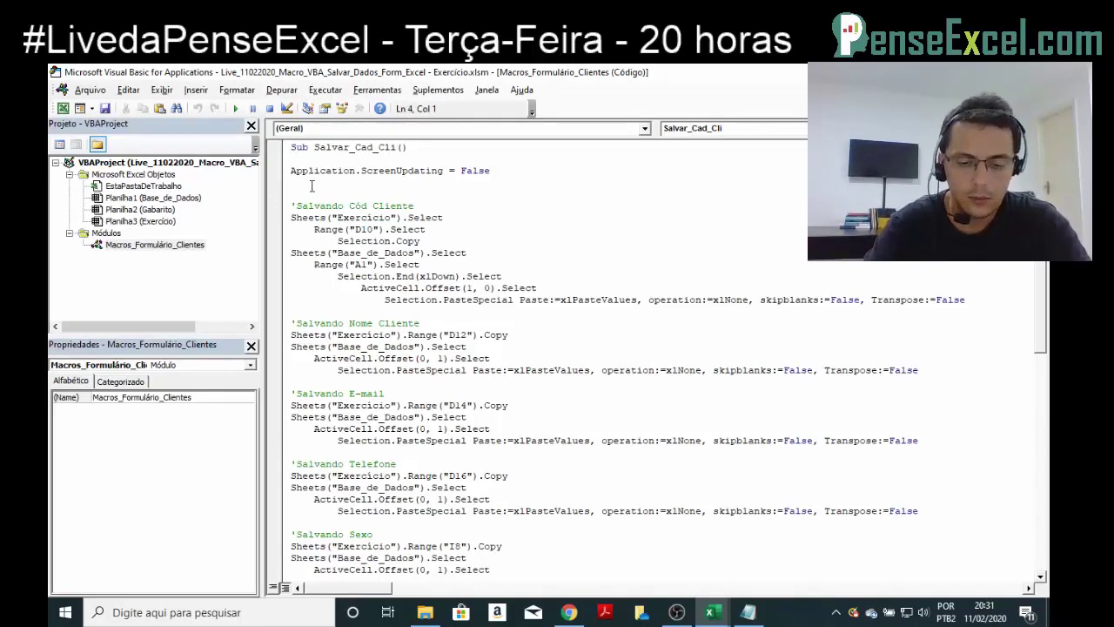
key("Return")
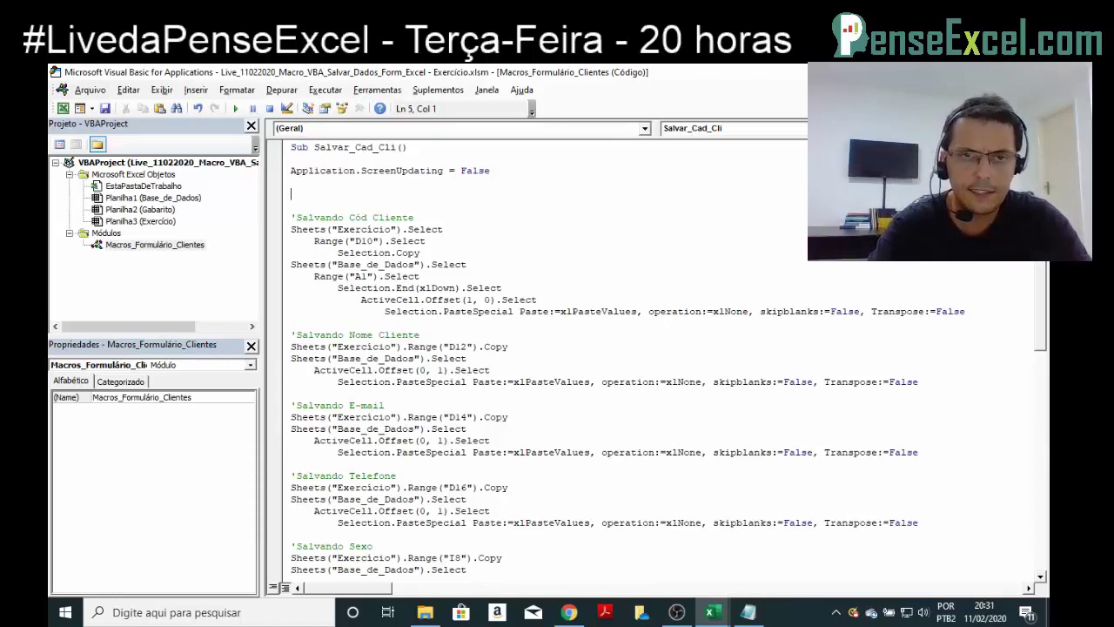
left_click(292, 216)
type("'")
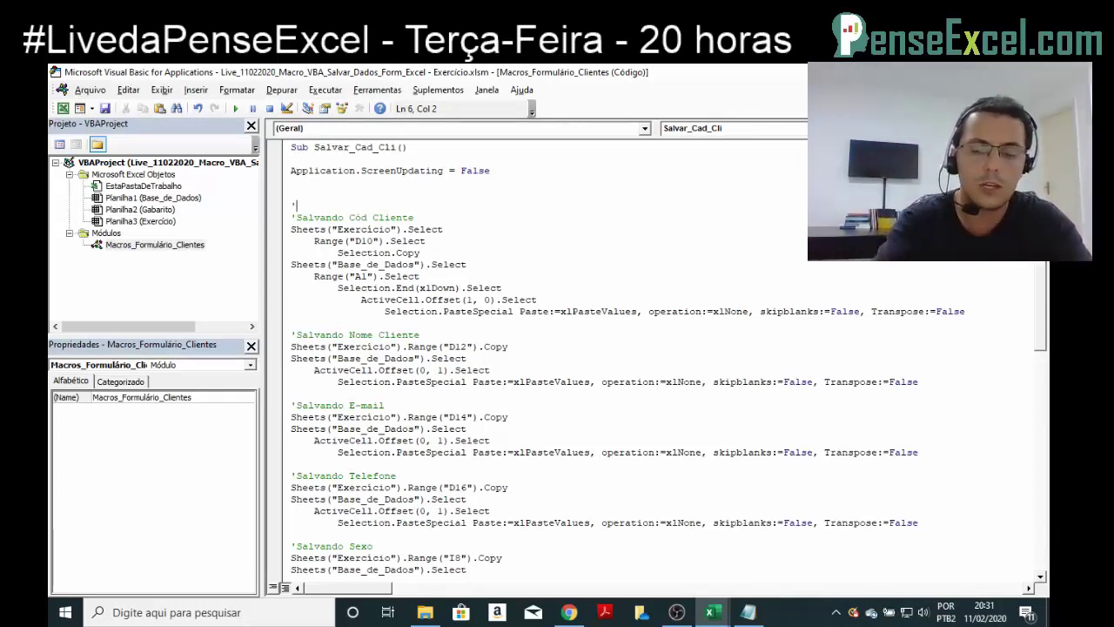
key("Caps_Lock")
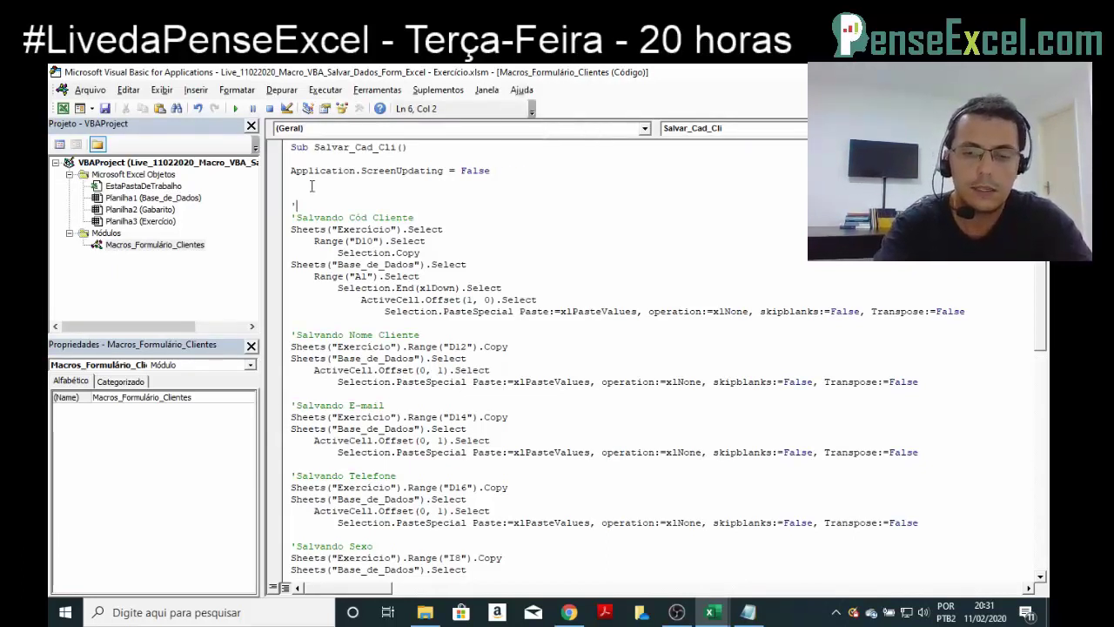
type("SA")
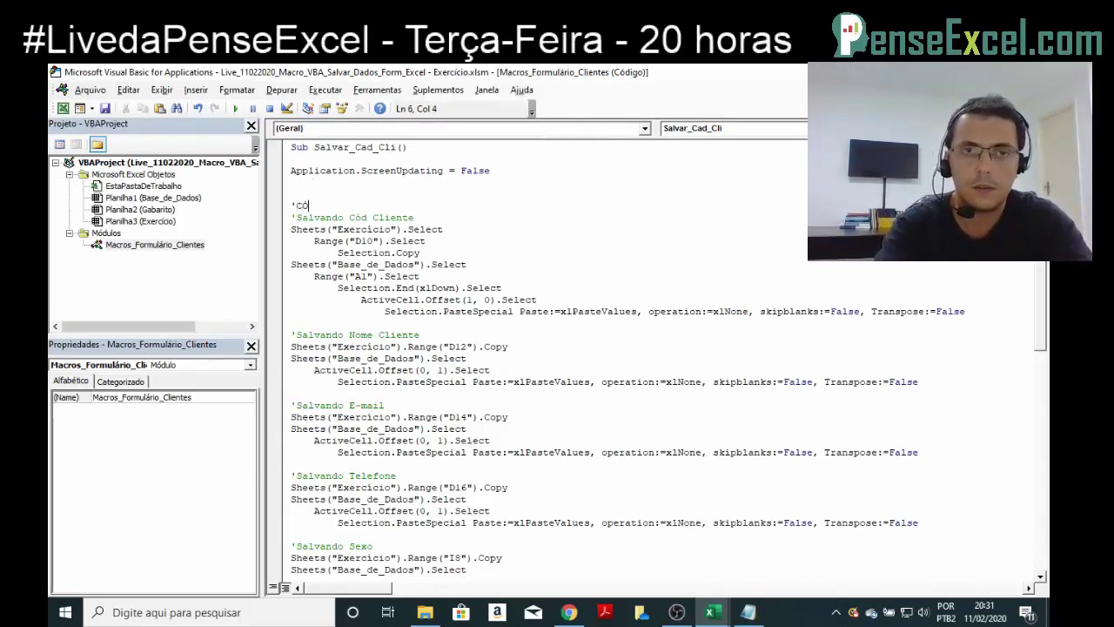
type("LVAN")
key("BackSpace")
key("BackSpace")
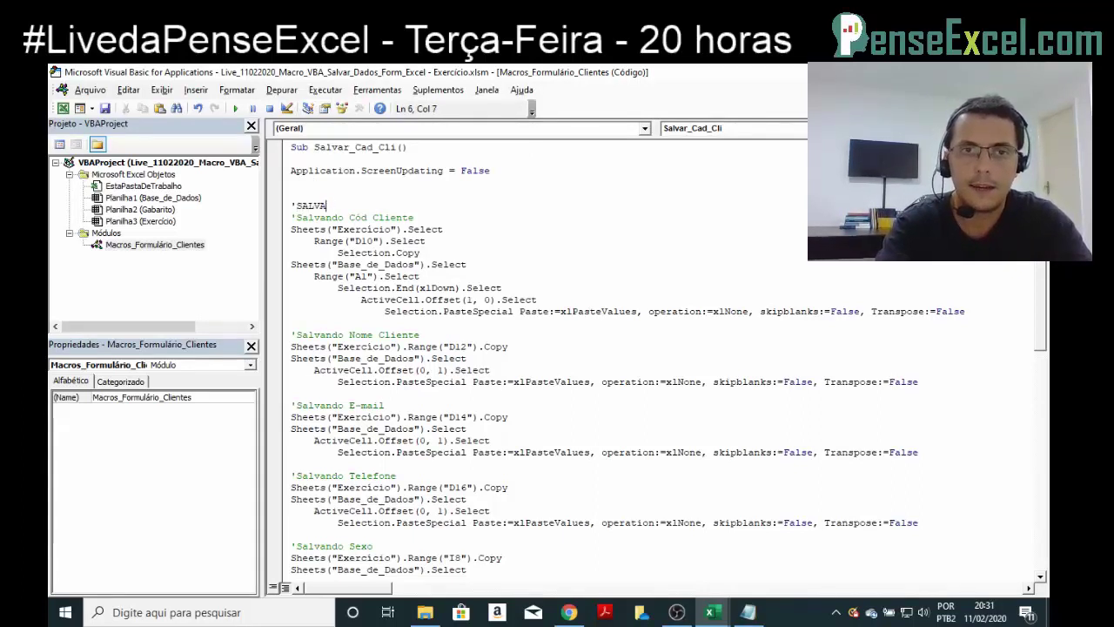
key("BackSpace")
key("BackSpace")
key("BackSpace")
key("BackSpace")
type("CO")
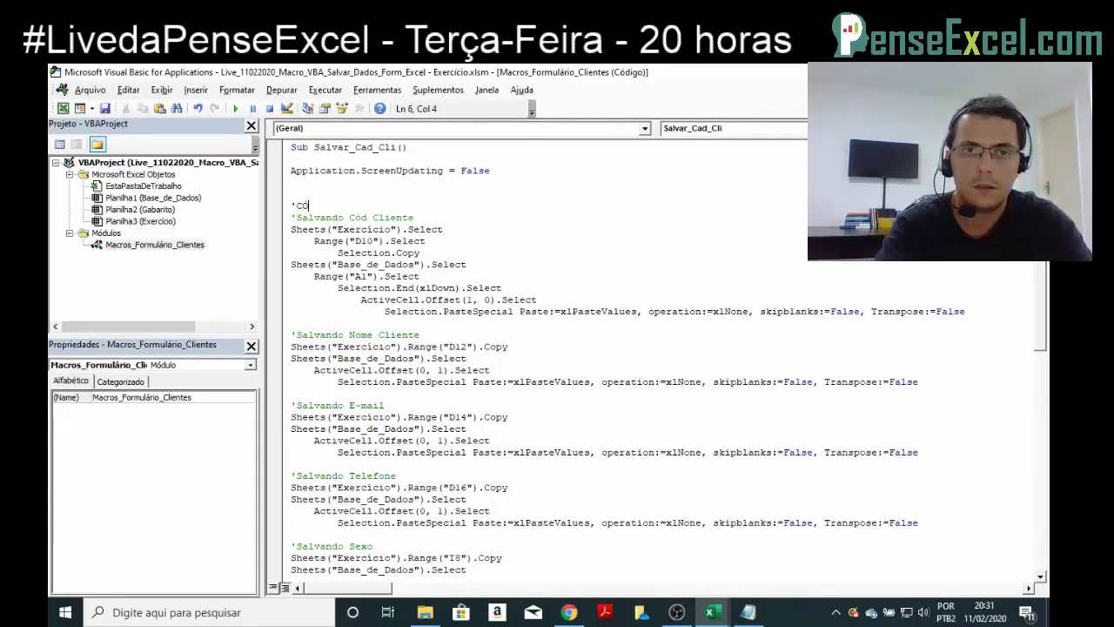
type("DIGOS PARA SAL")
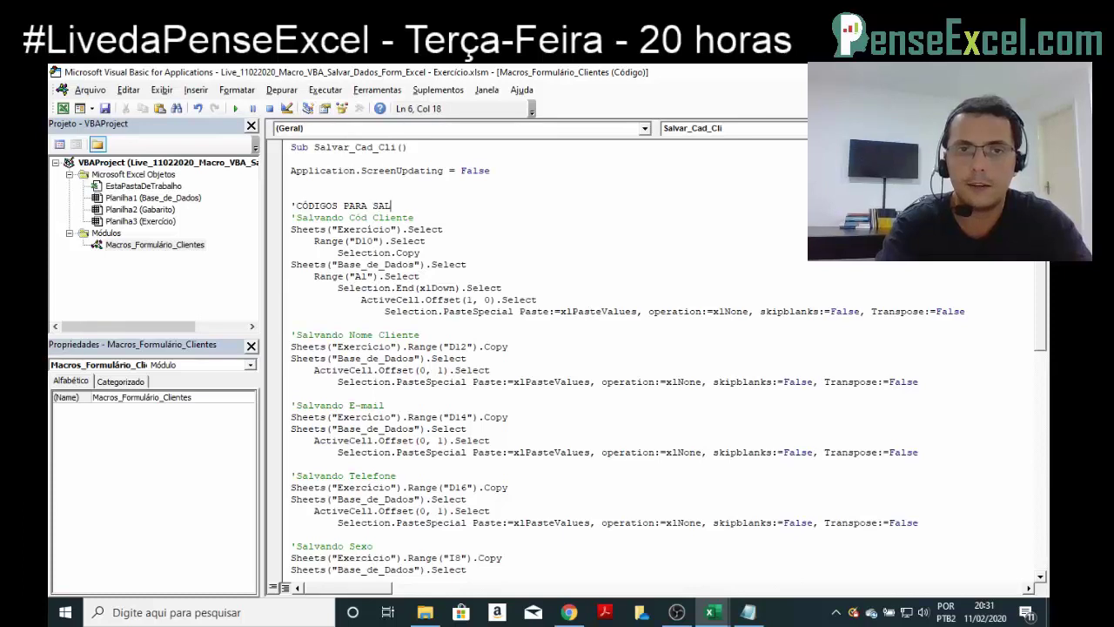
type("VAR OS DADOS NA")
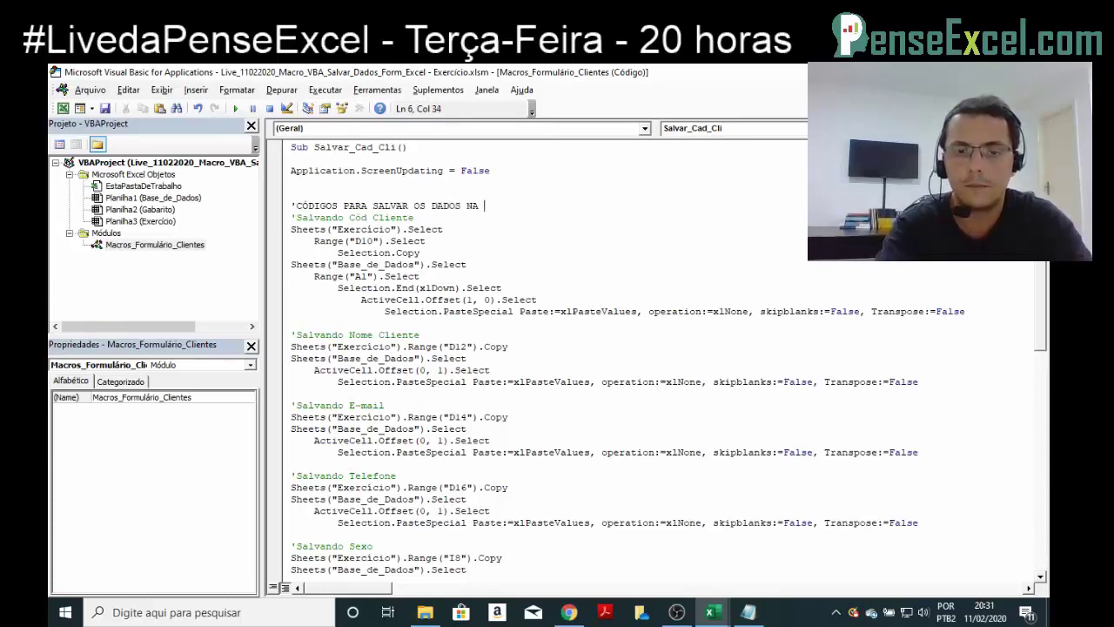
type(" BASE")
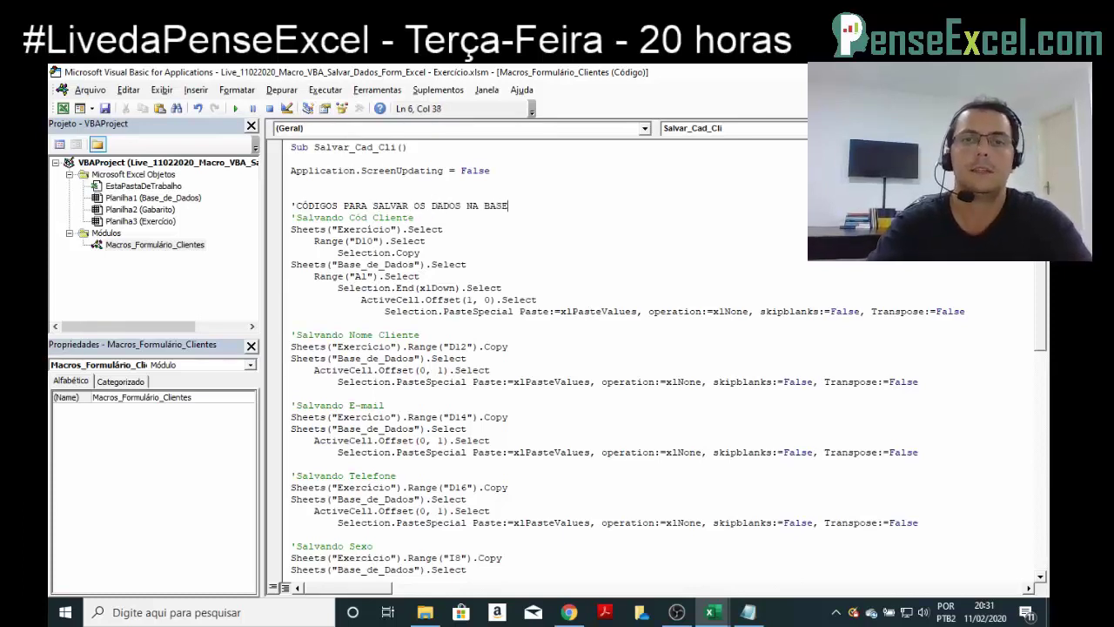
left_click(460, 205)
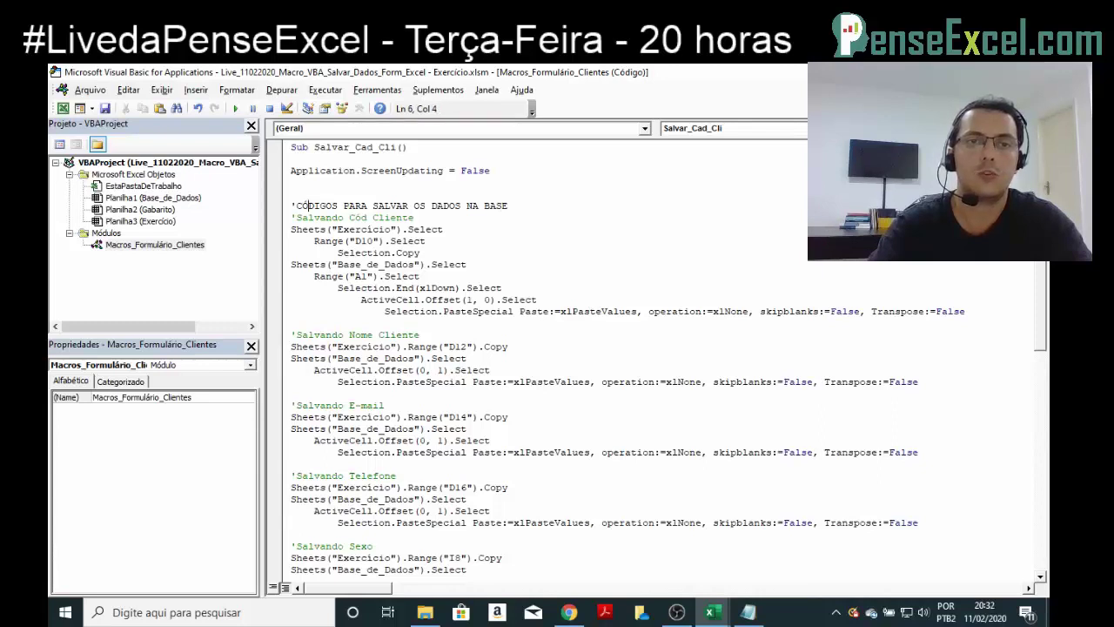
type("''")
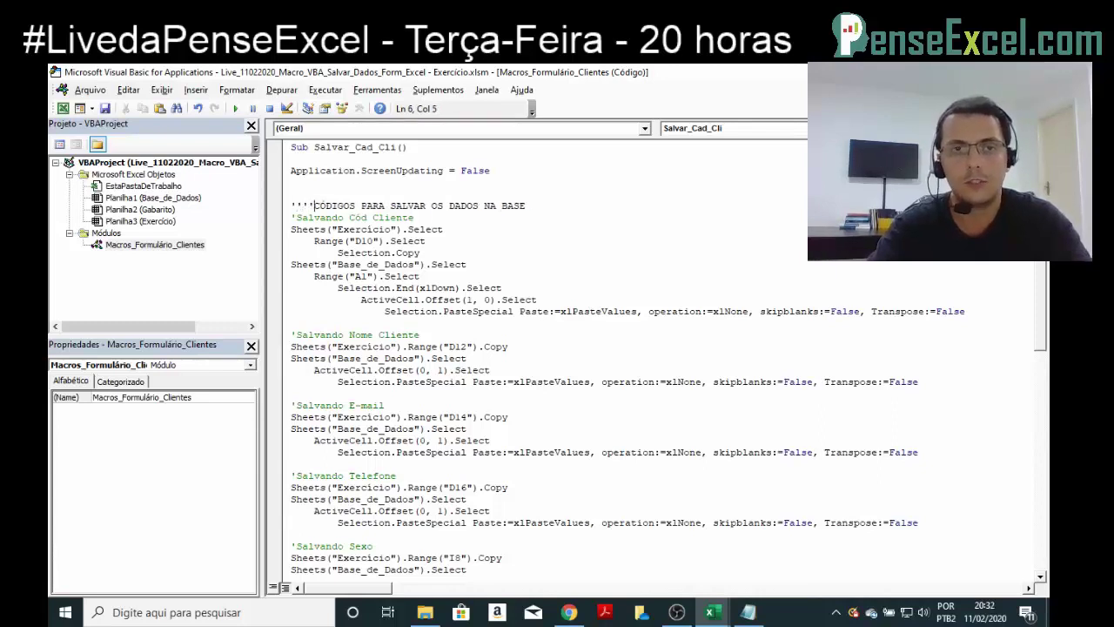
type("''''''")
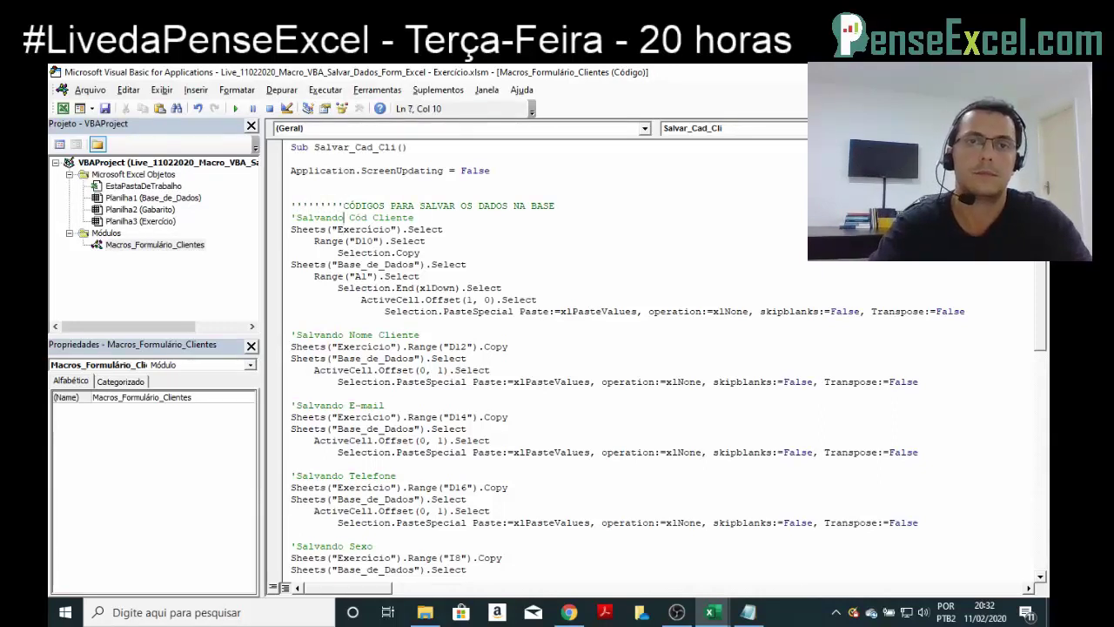
left_click(291, 194)
key("Return")
key("Return")
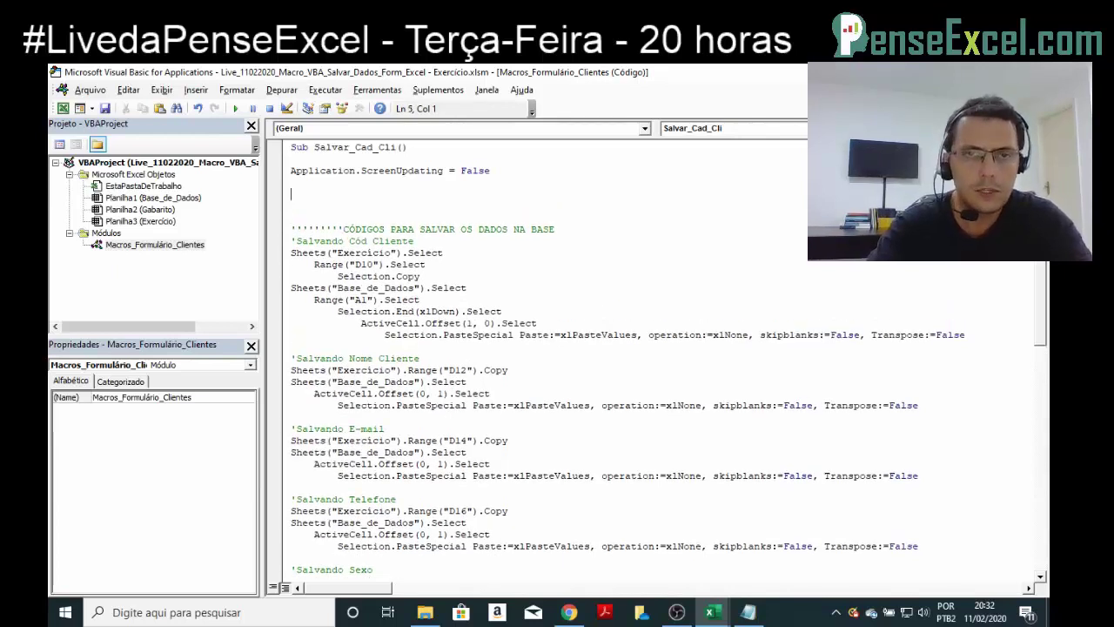
Duplicate the comment, reword it to CODIGOS PARA VALIDAR O PREENCHIMENTO DOS CAMPOS and add a line below.
key("shift+Down")
key("shift+Down")
key("ctrl+c")
key("shift+Up")
key("shift+Up")
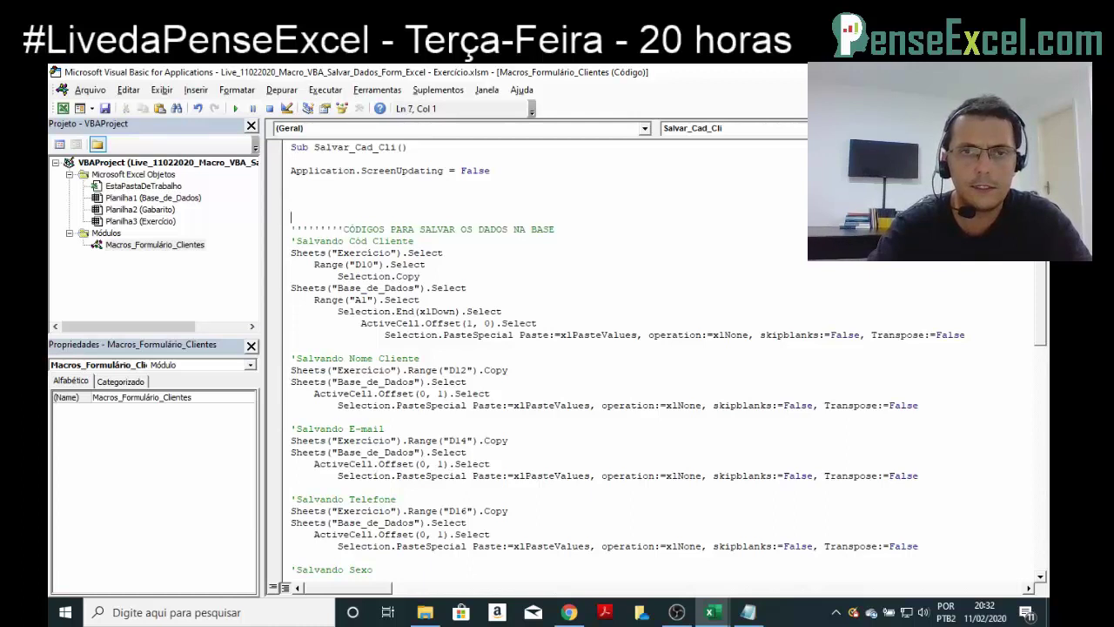
key("ctrl+v")
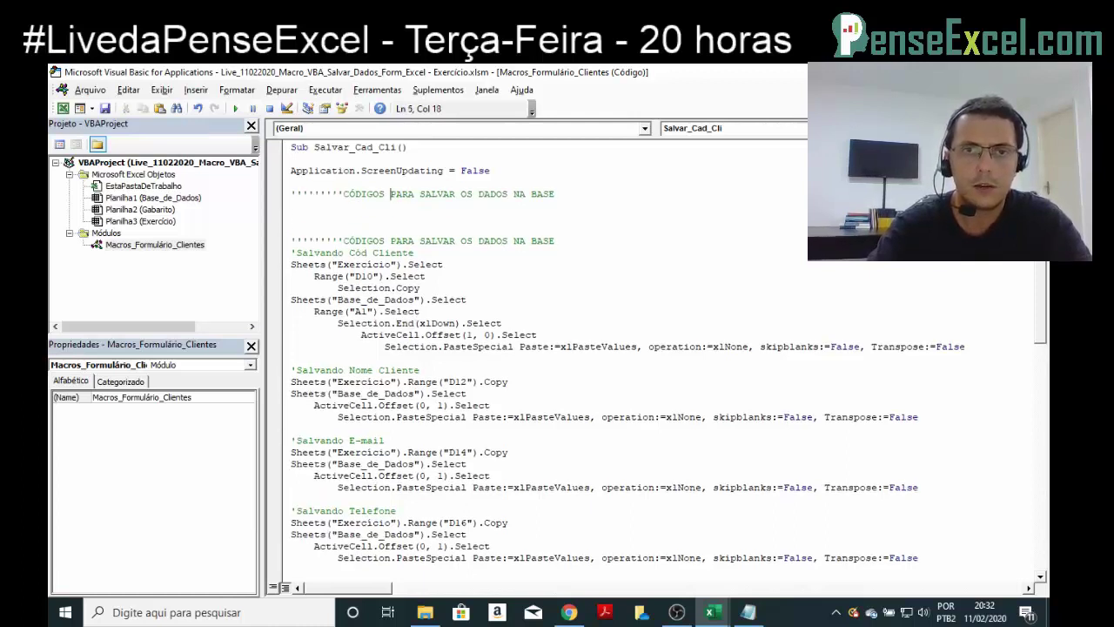
key("ctrl+shift+Right")
key("ctrl+shift+Right")
key("ctrl+shift+Right")
key("ctrl+shift+Right")
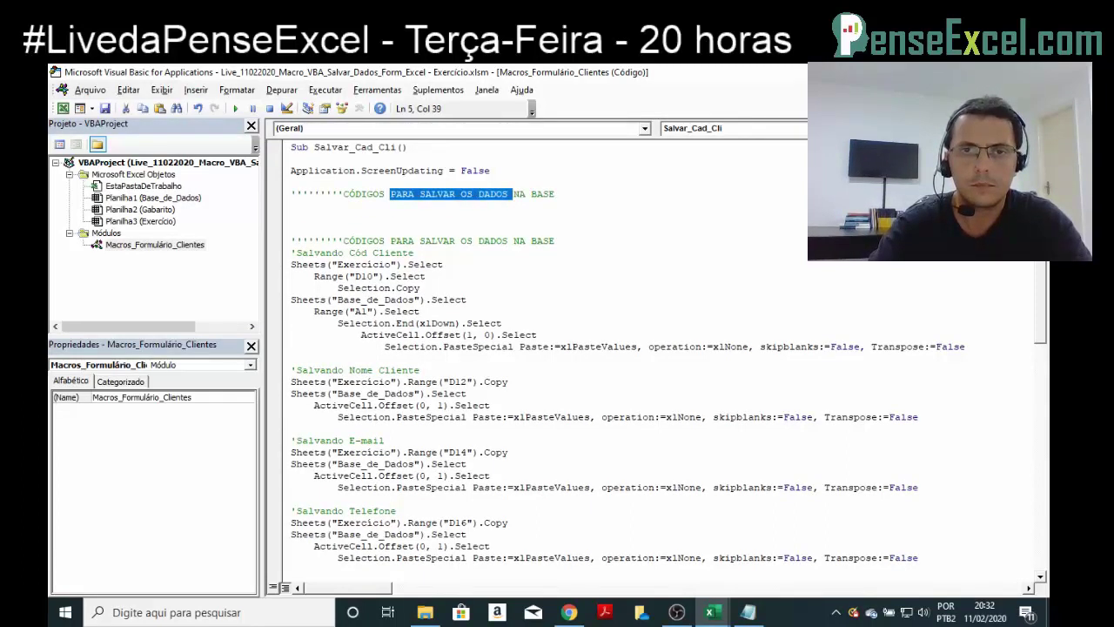
key("Right")
key("ctrl+Left")
key("ctrl+shift+Right")
key("ctrl+shift+Right")
key("ctrl+shift+Right")
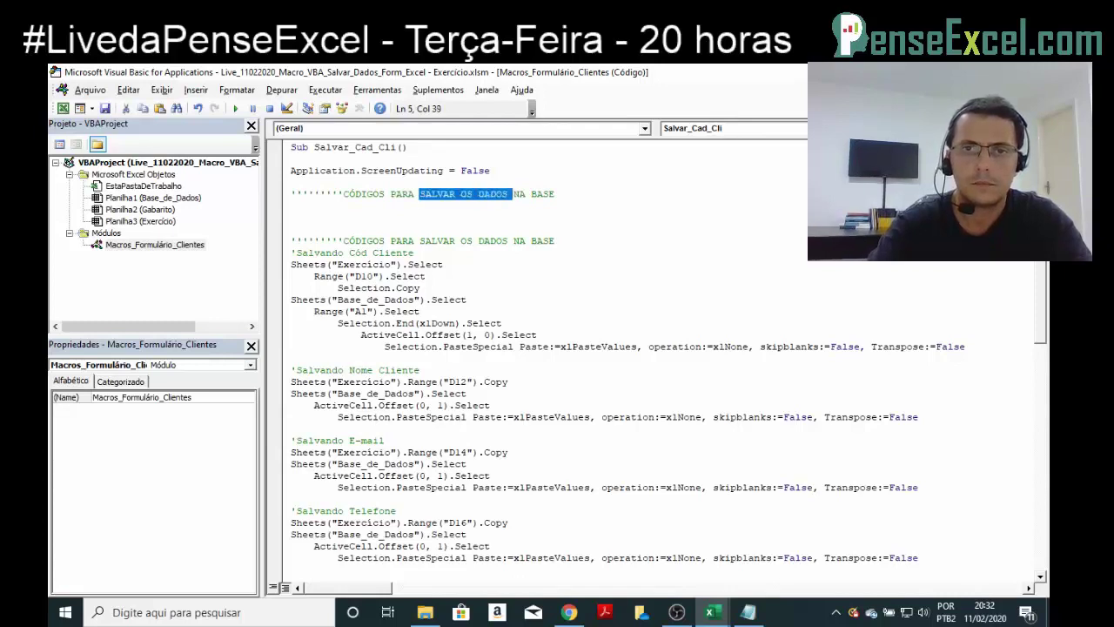
key("ctrl+shift+Right")
key("ctrl+shift+Right")
type("VALIDAR O")
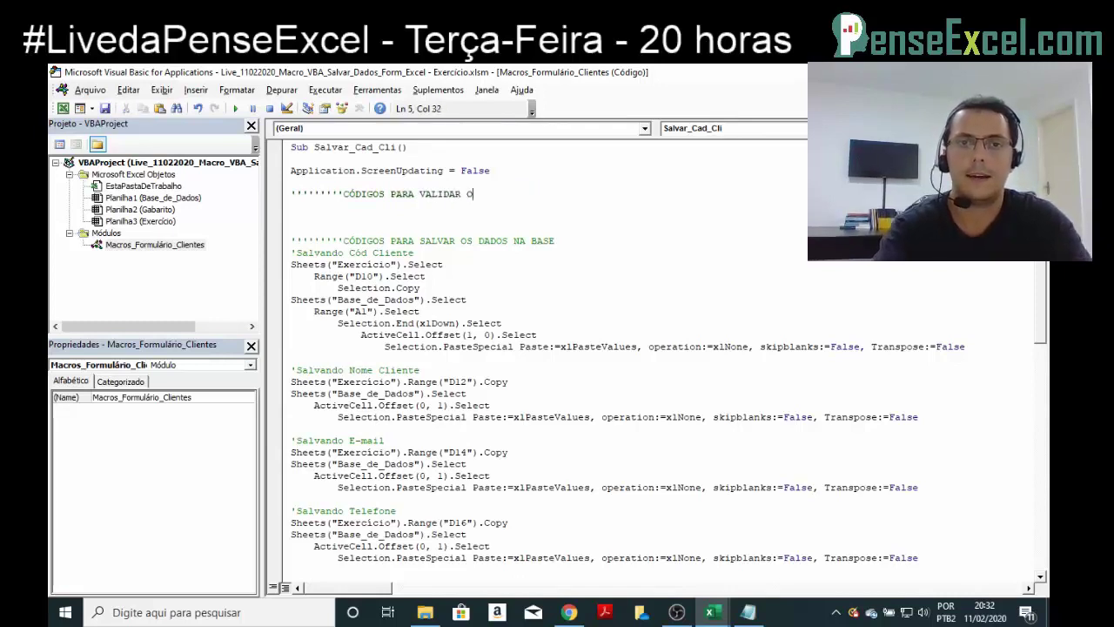
type(" PREENCHIMENTO ")
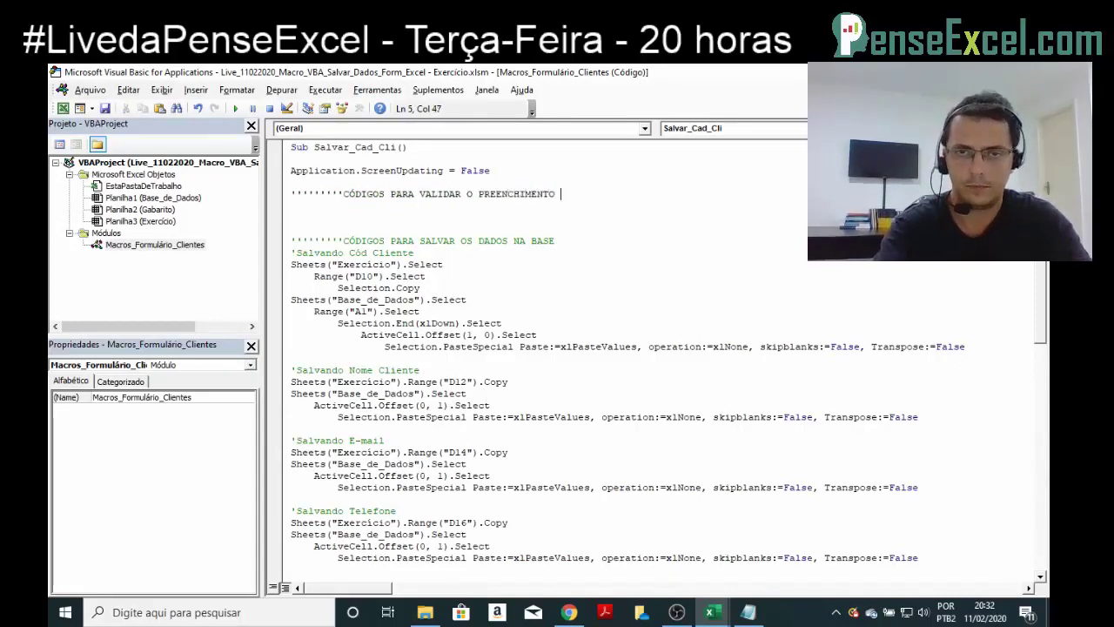
type("DOS CAM")
type("MPO")
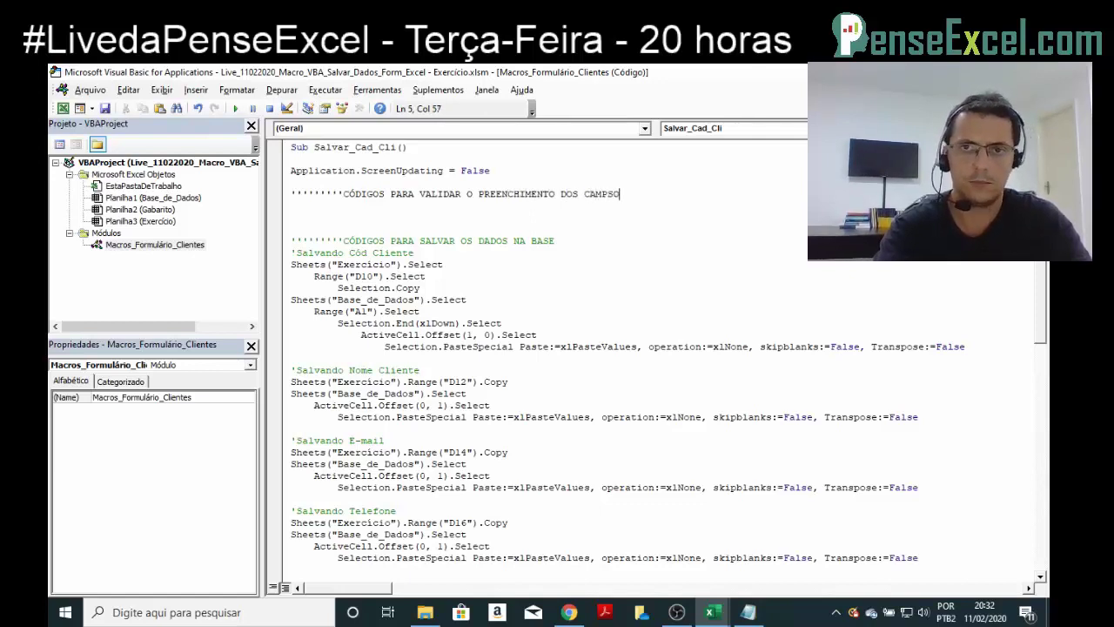
key("BackSpace")
type("OS")
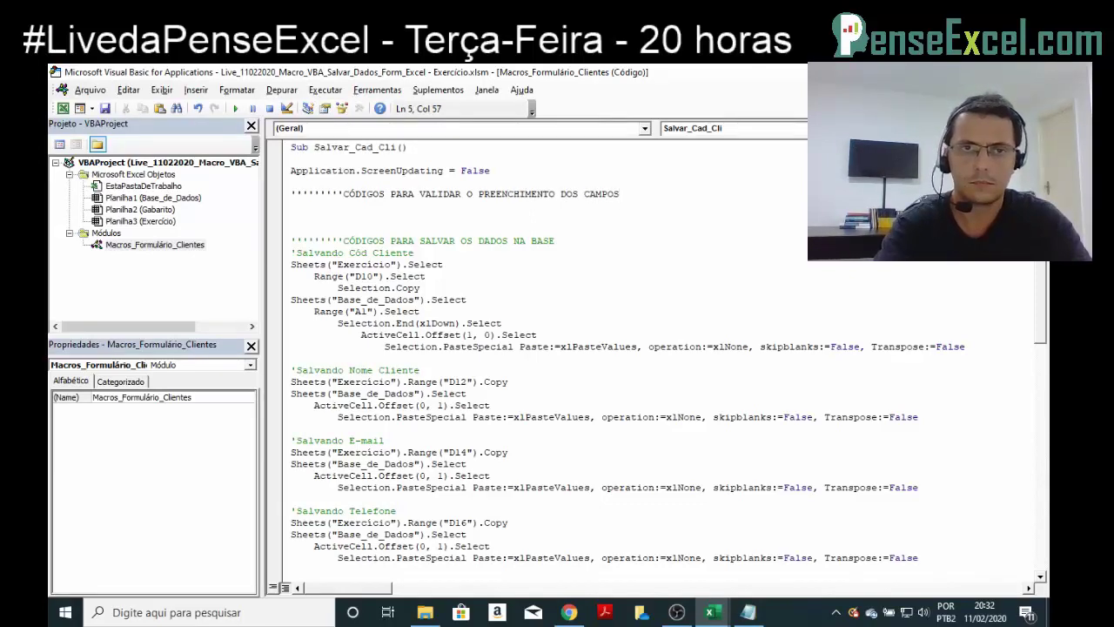
key("Return")
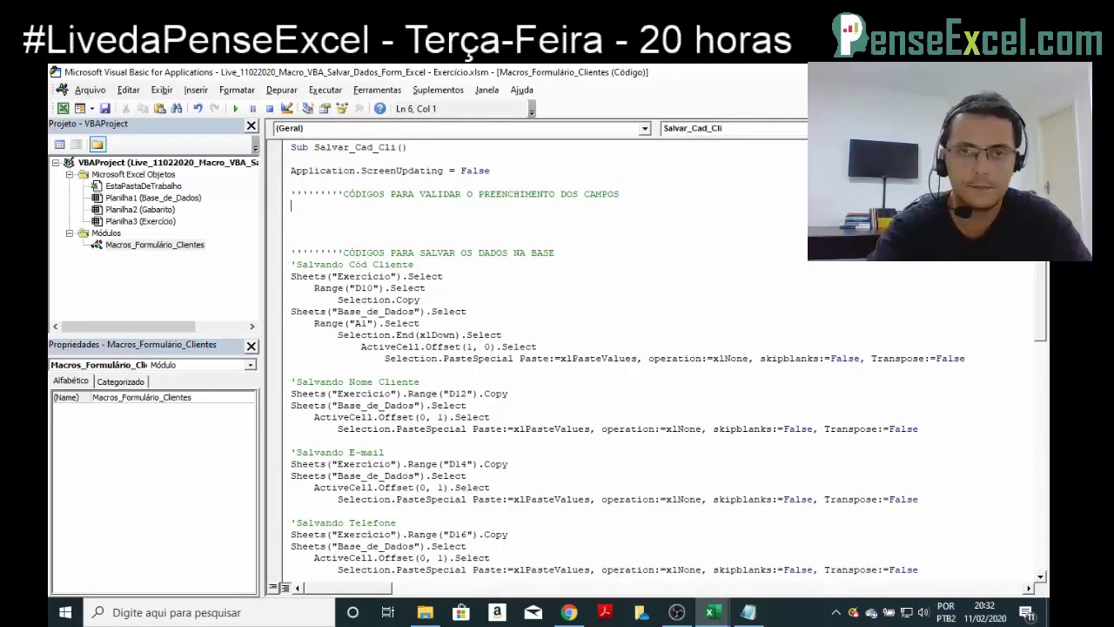
Turn off Caps Lock and begin the line If Sheets(" under the validation comment.
key("Caps_Lock")
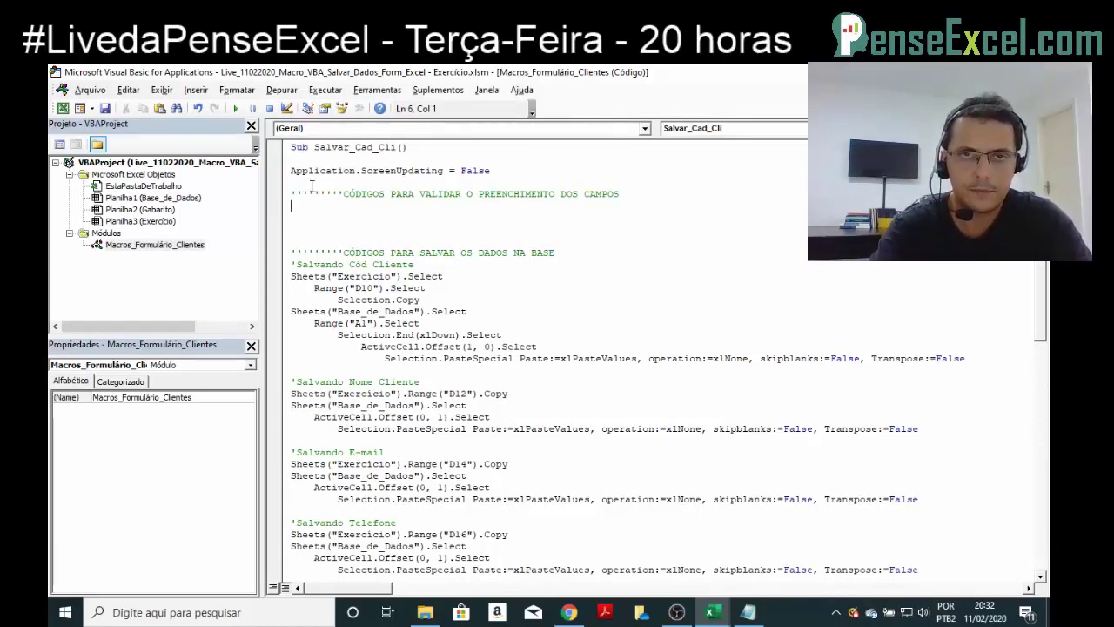
type("I")
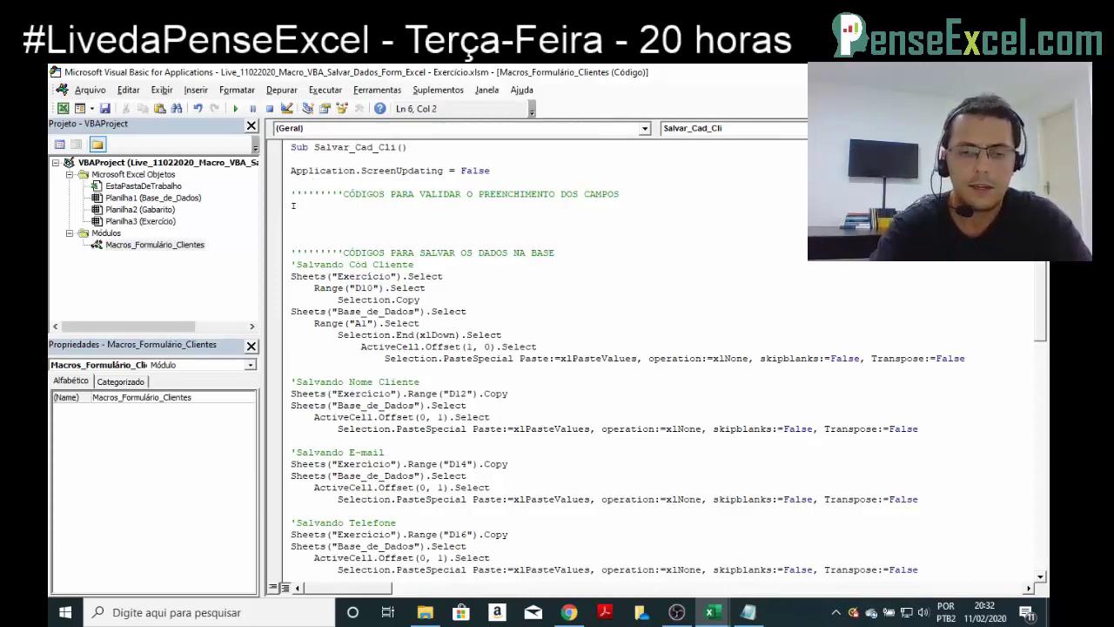
type("f")
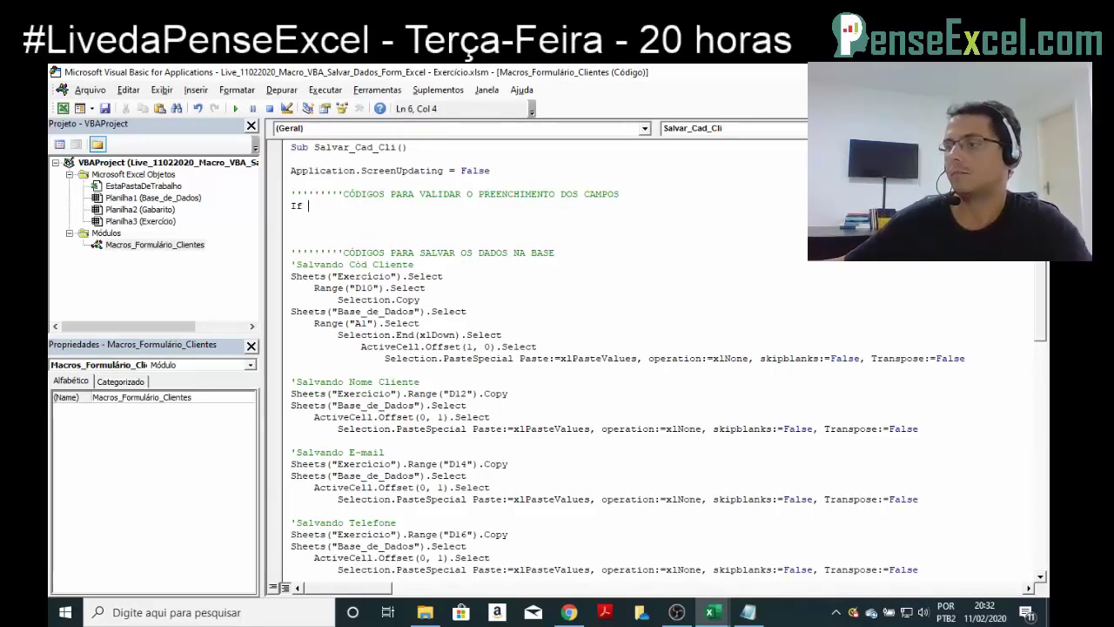
key("BackSpace")
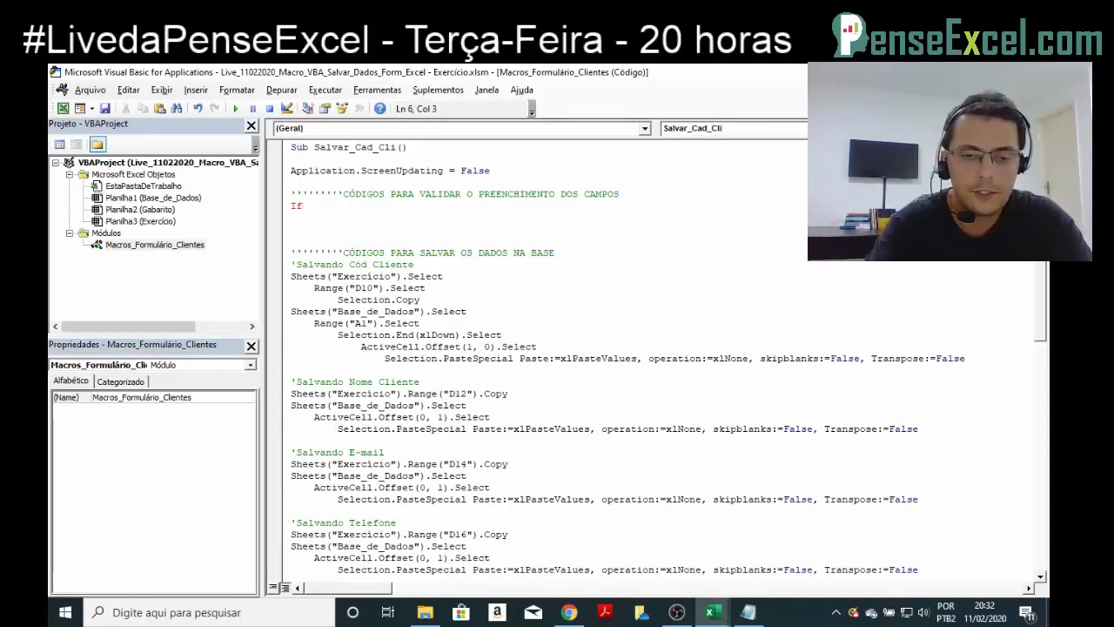
type("Sheets")
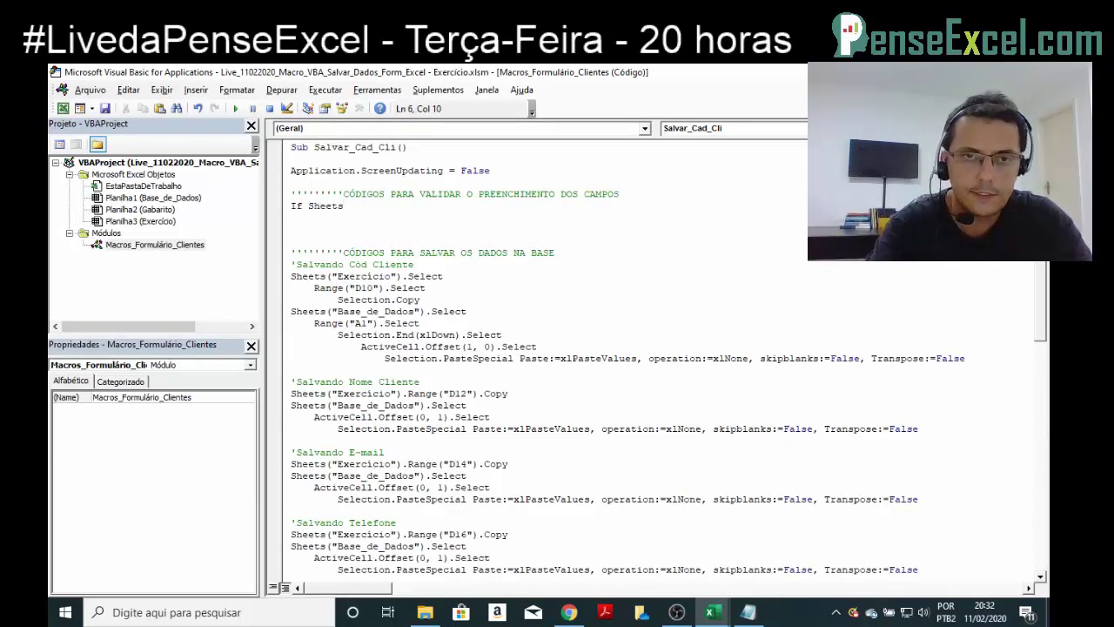
type("(")
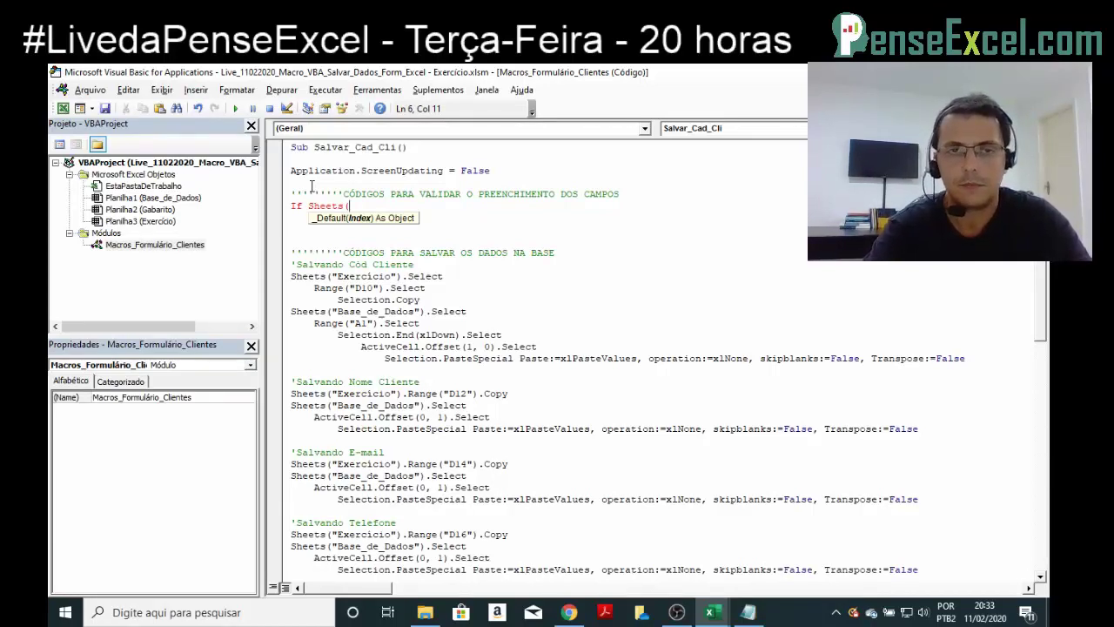
type("\"")
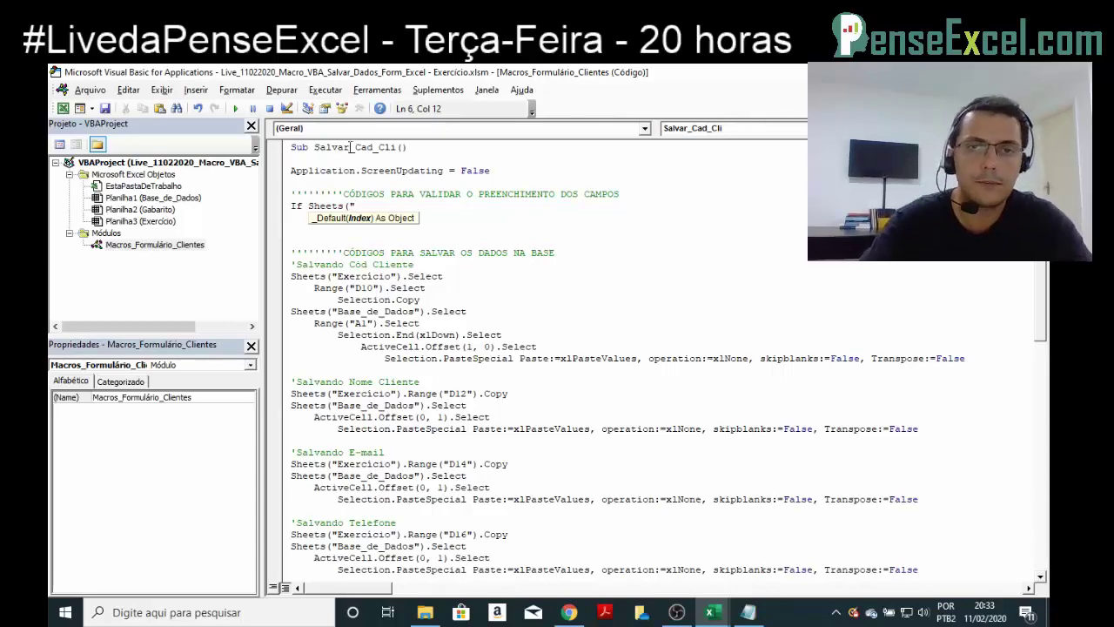
key("alt+Tab")
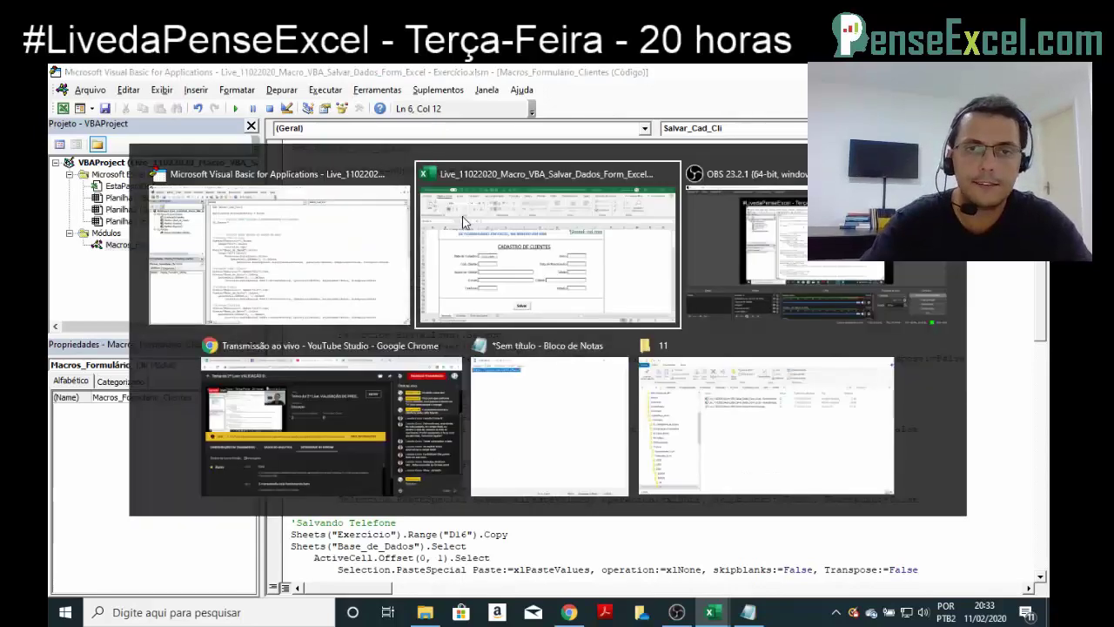
Check the exact spelling of the Exercício sheet tab in Excel, leaving the name unchanged.
left_click(464, 222)
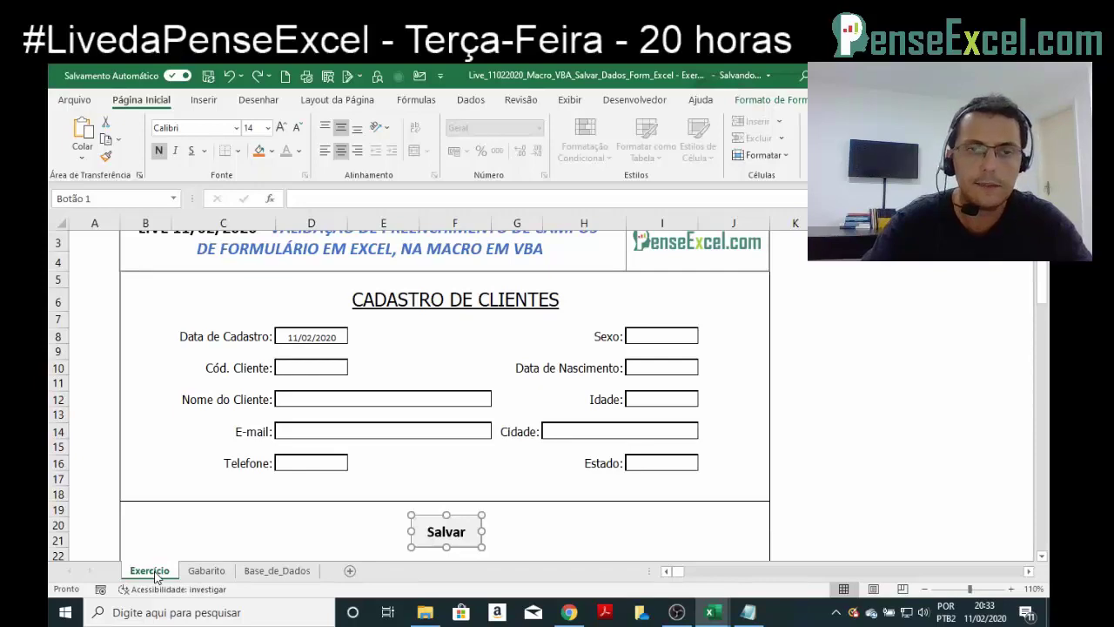
key("alt+Tab")
key("alt+Tab")
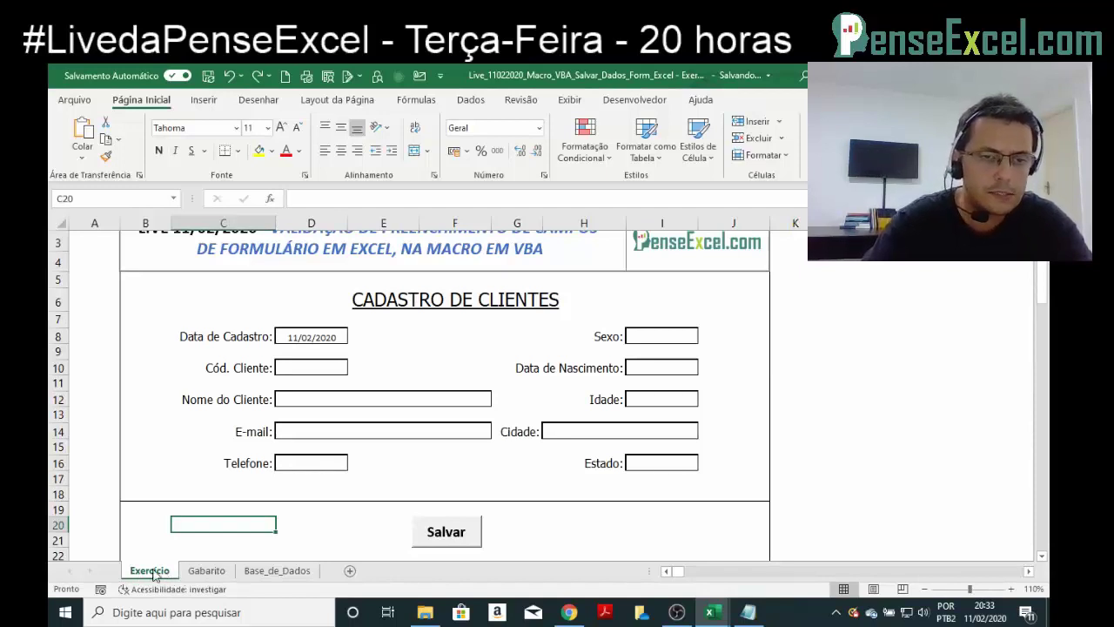
right_click(154, 572)
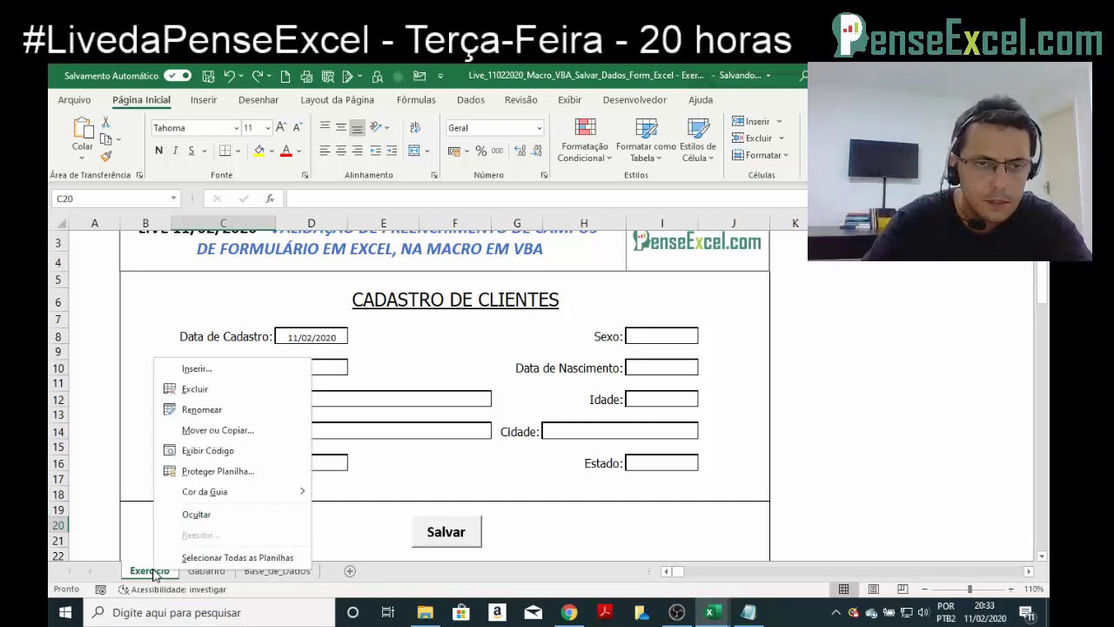
left_click(206, 410)
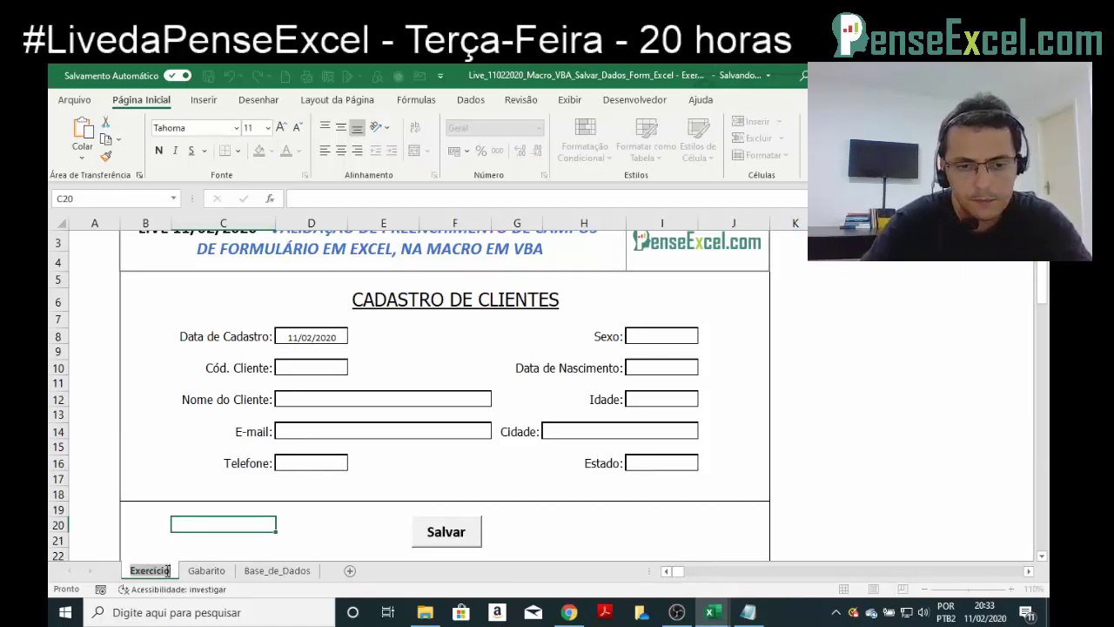
key("Return")
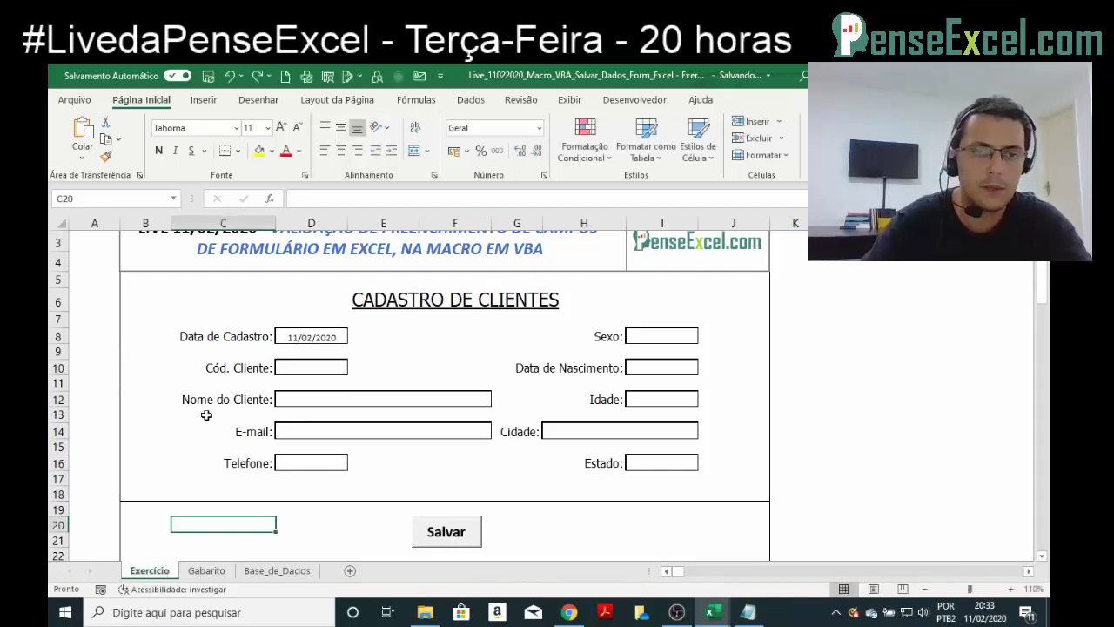
key("alt+Tab")
Complete the condition as Sheets("Exercício").Range("D10").Value = "", confirming D10 holds Cód. Cliente.
type("Exercício")
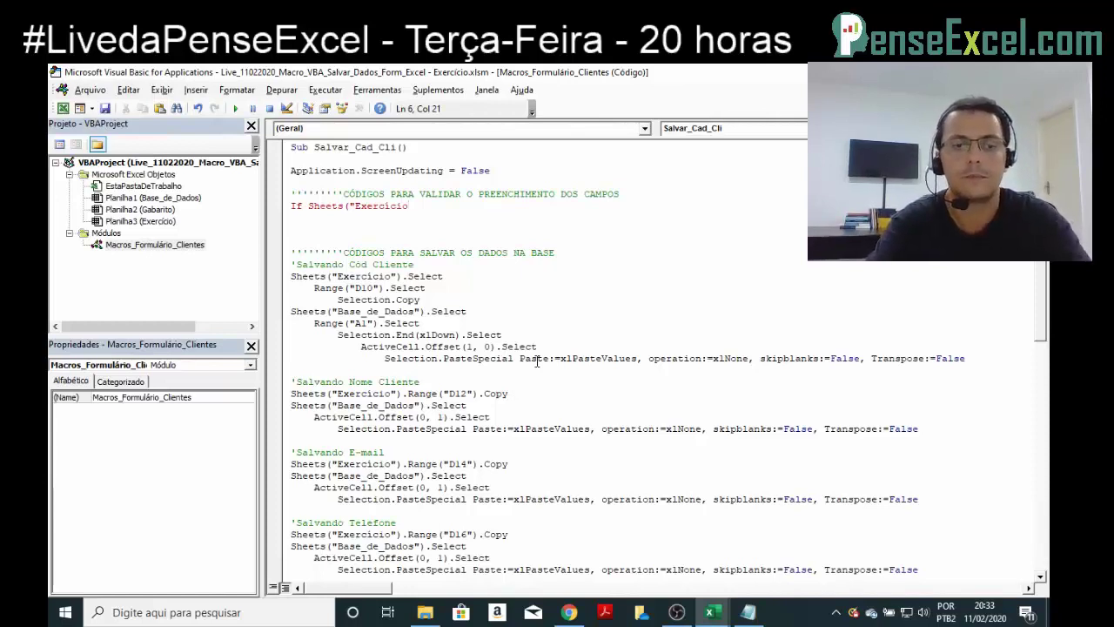
type("\"")
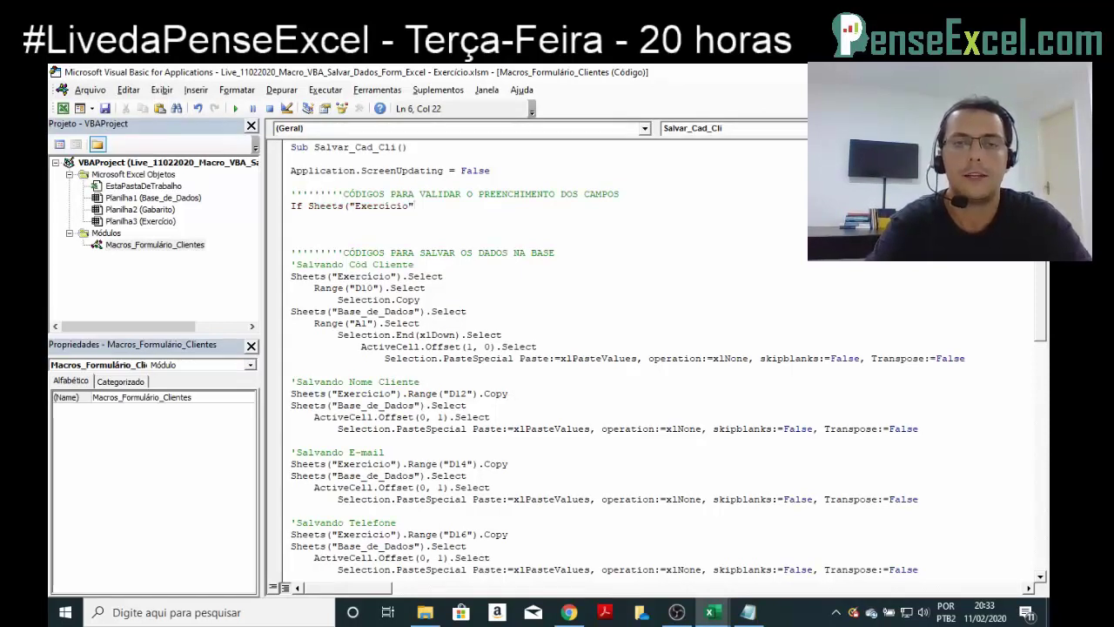
type(").")
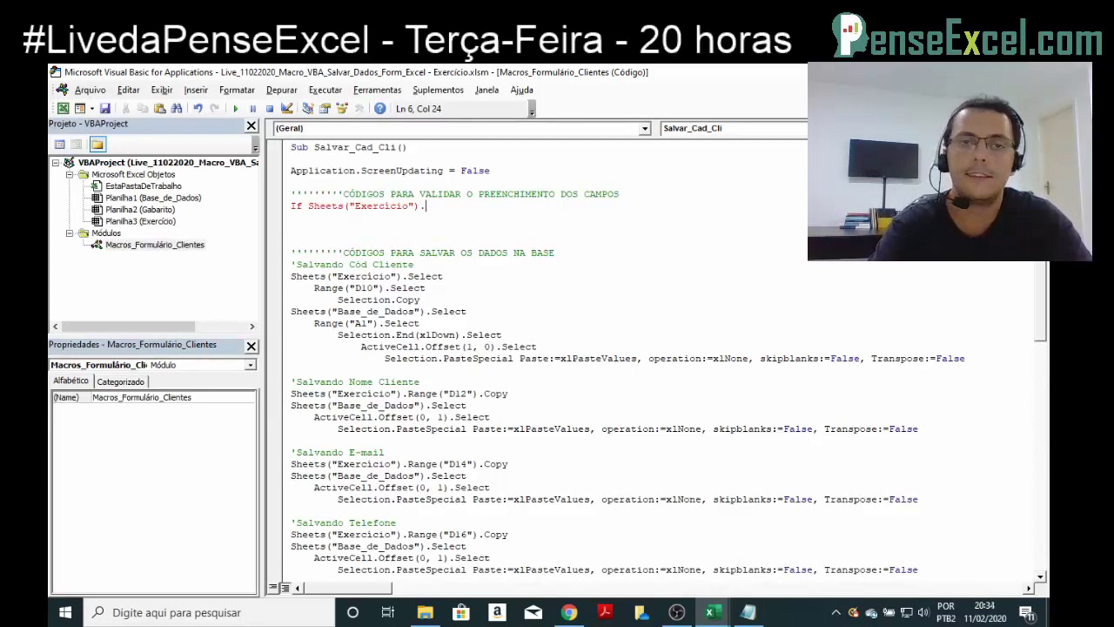
type("Range(")
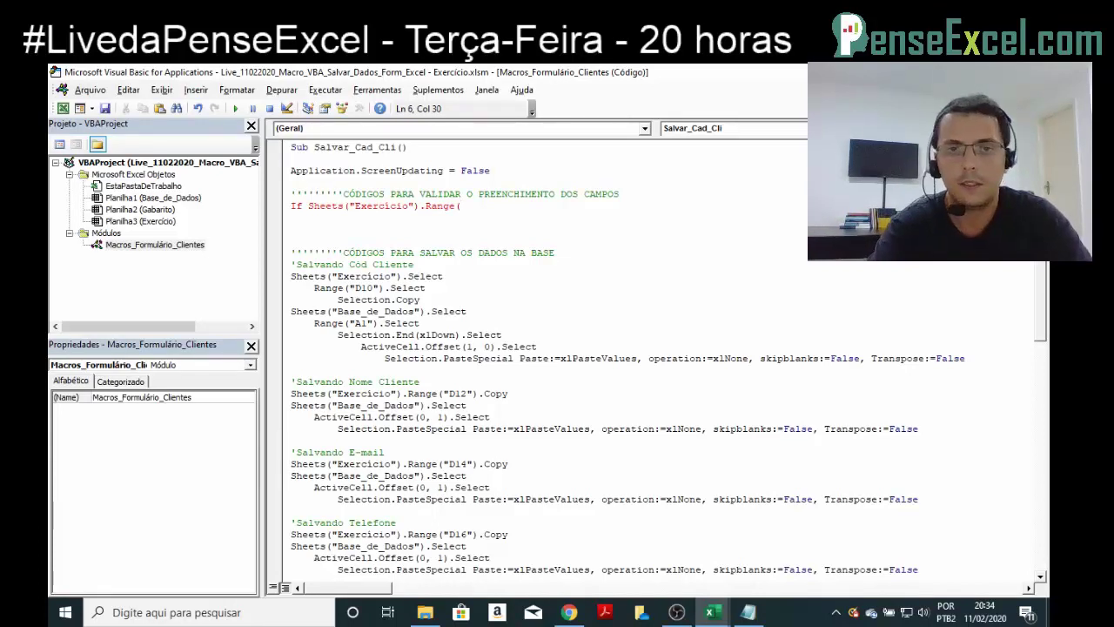
type("\"")
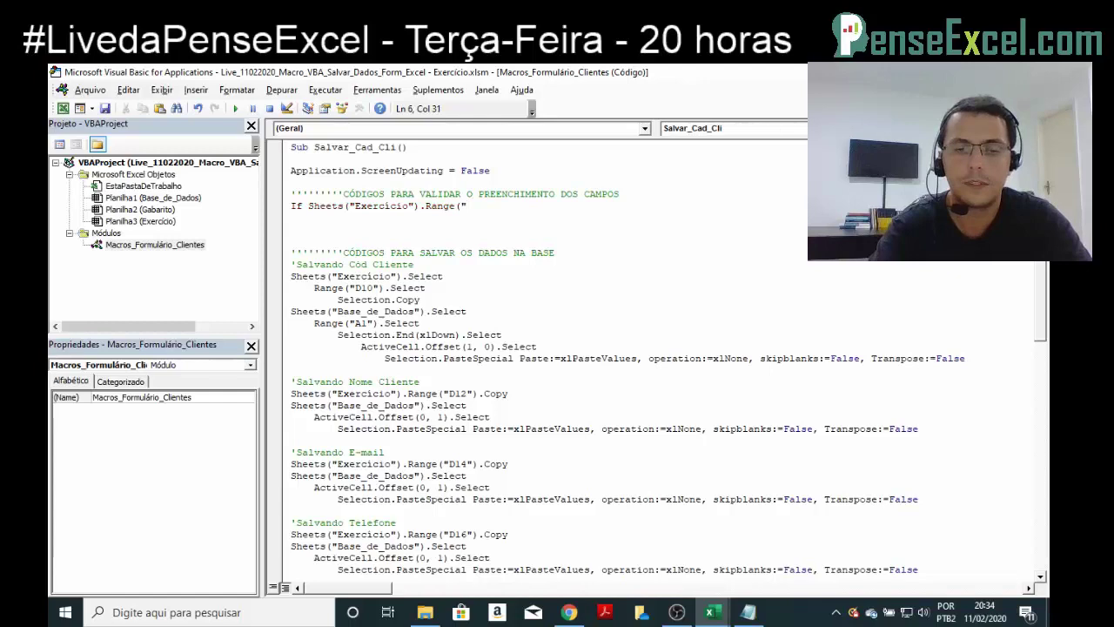
key("alt+F11")
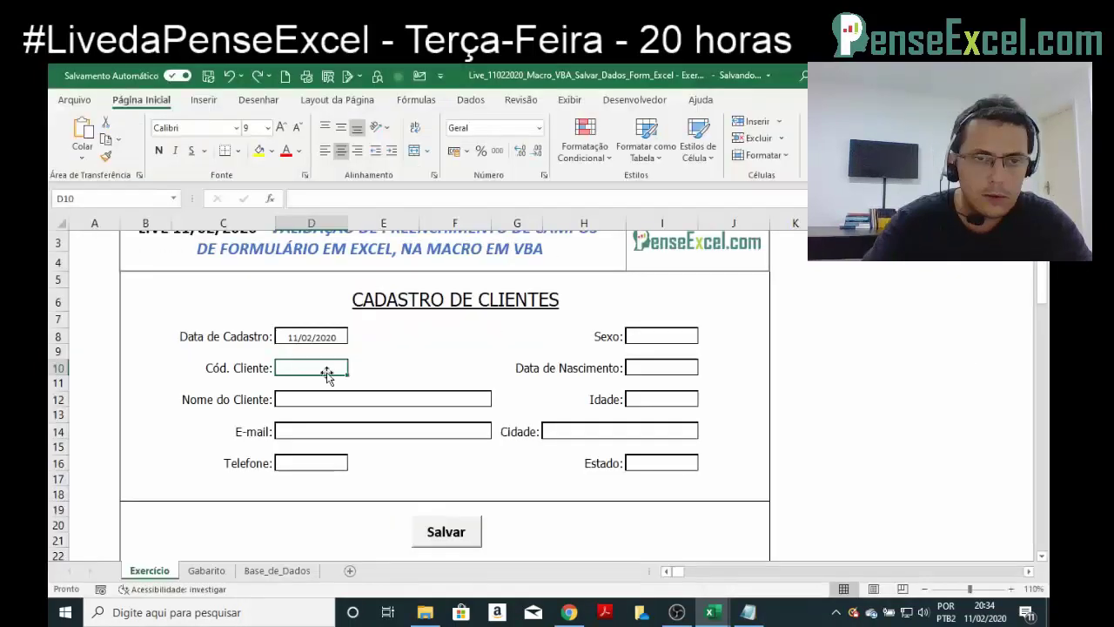
key("alt+F11")
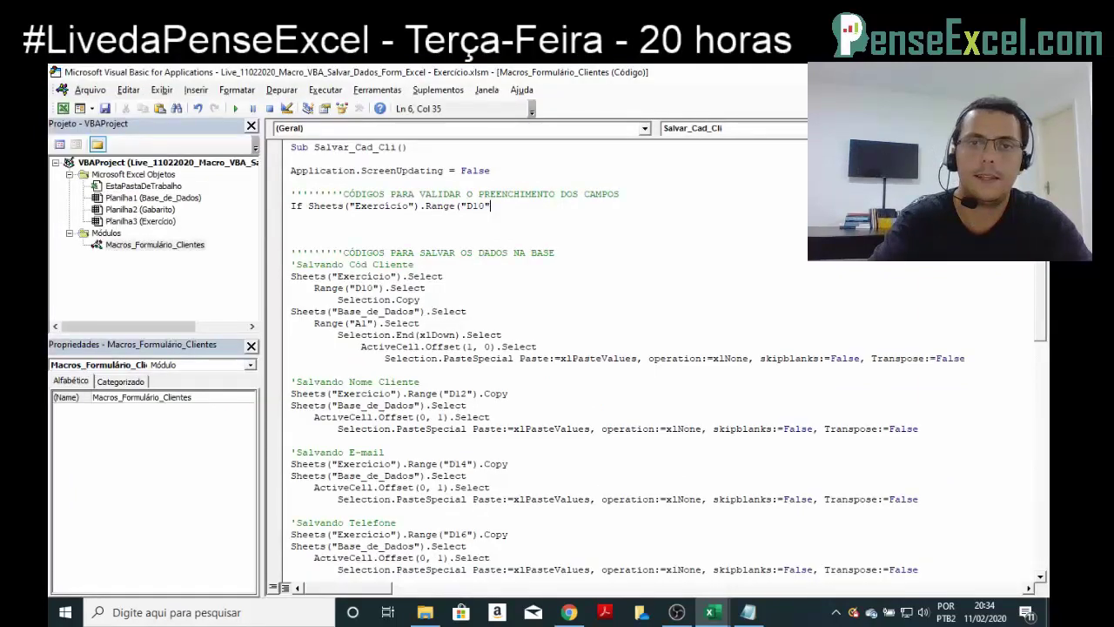
type(")")
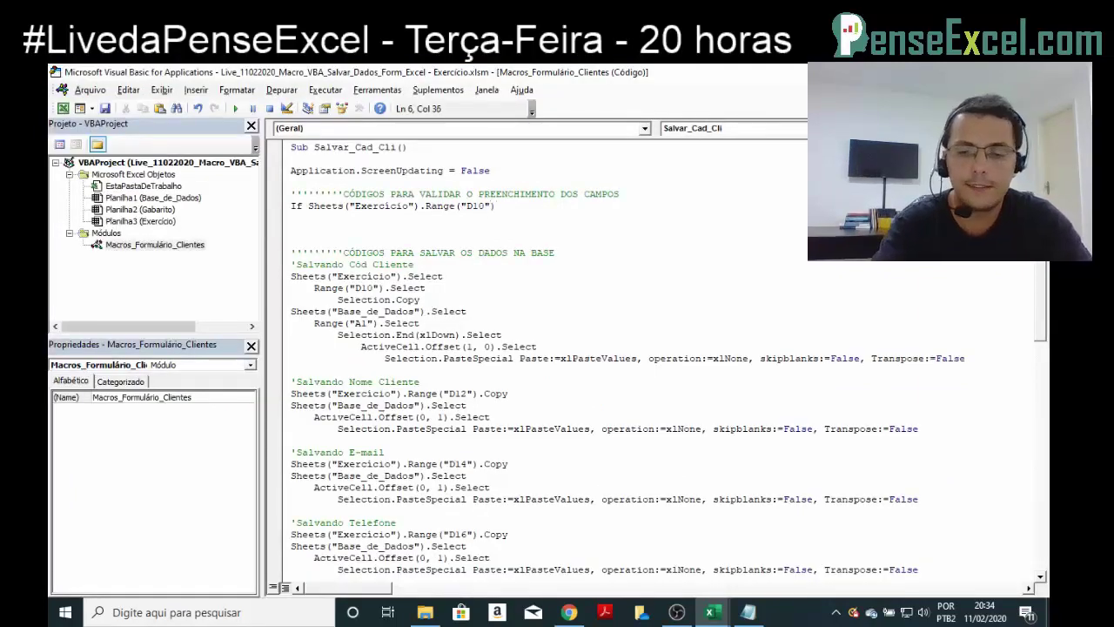
type(".")
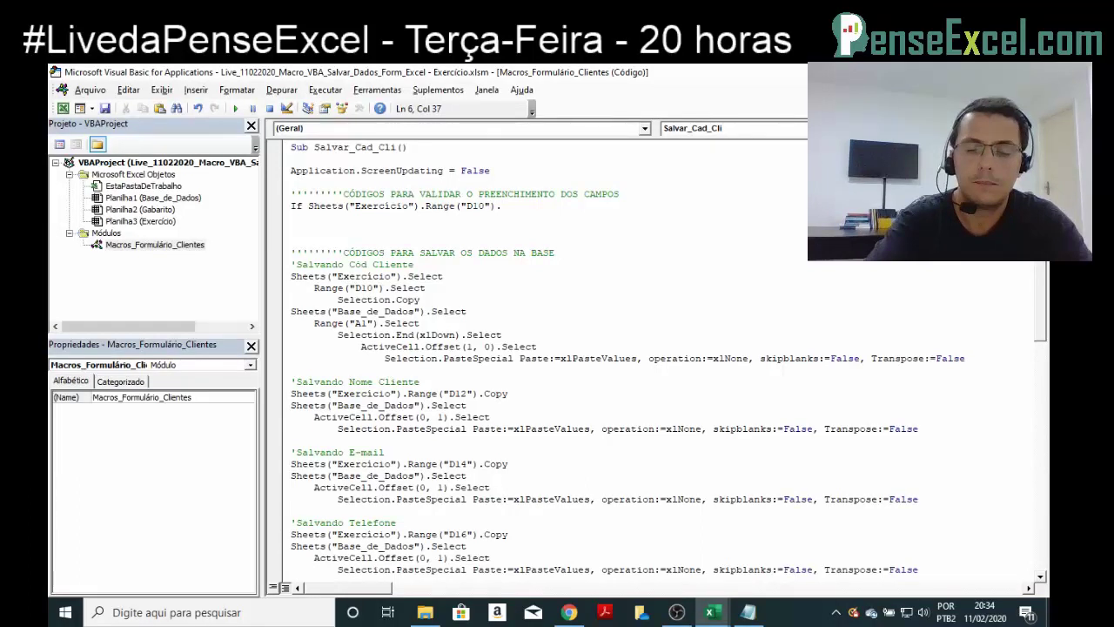
type("value")
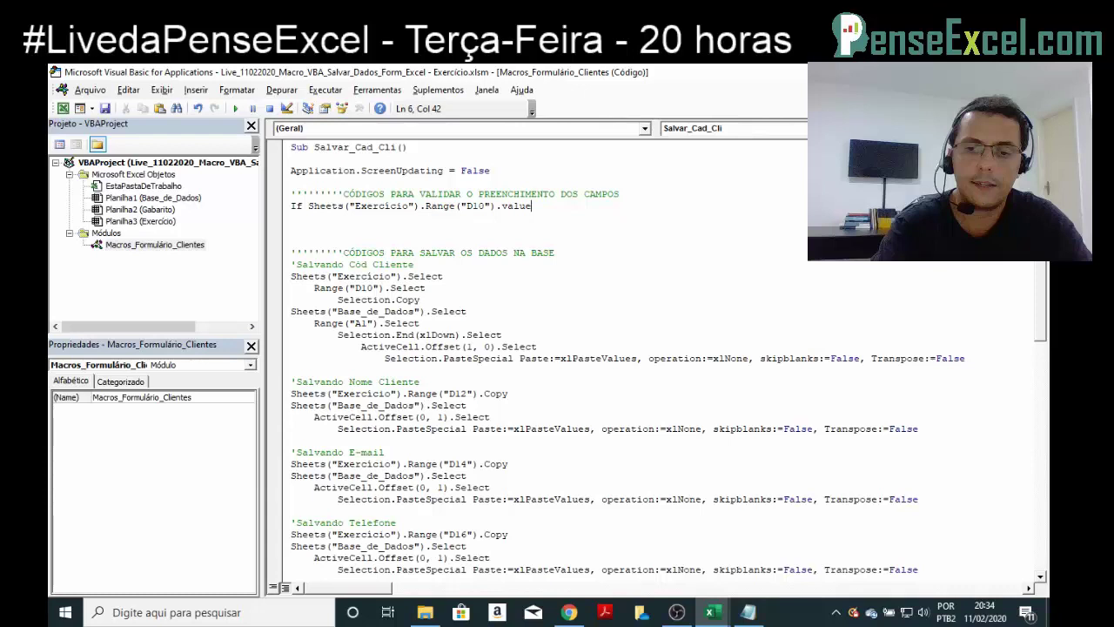
type("= \"\"")
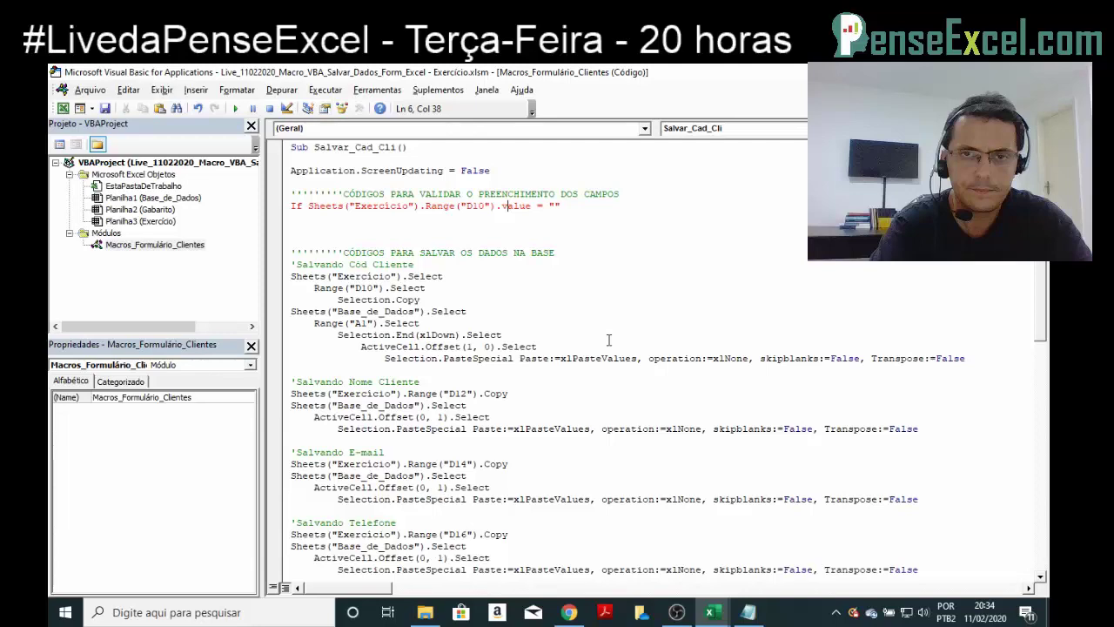
key("alt+F11")
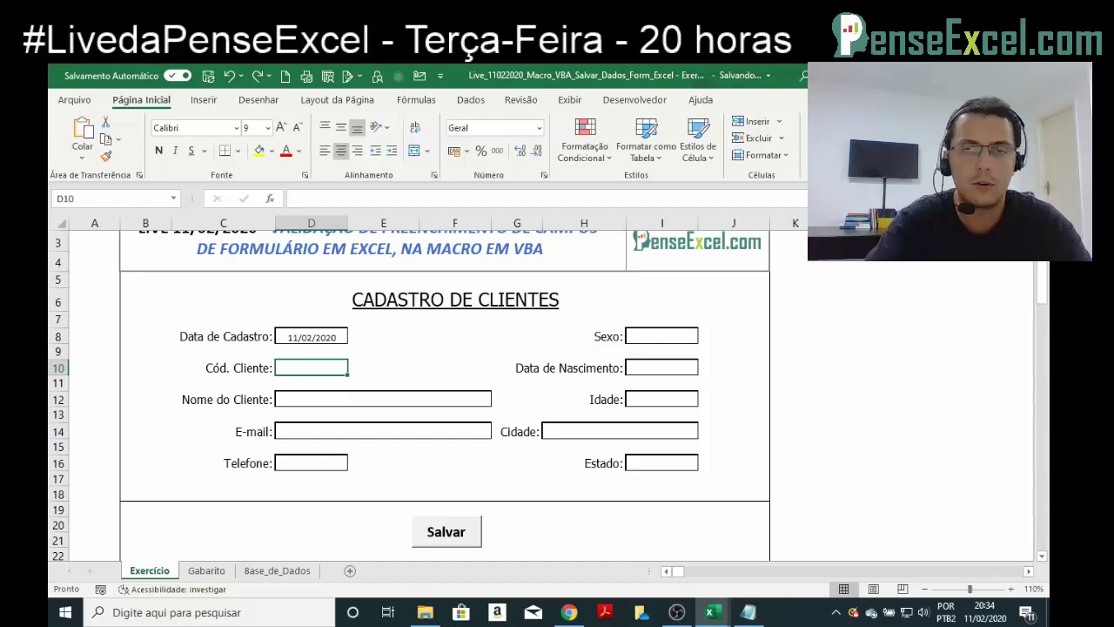
key("alt+F11")
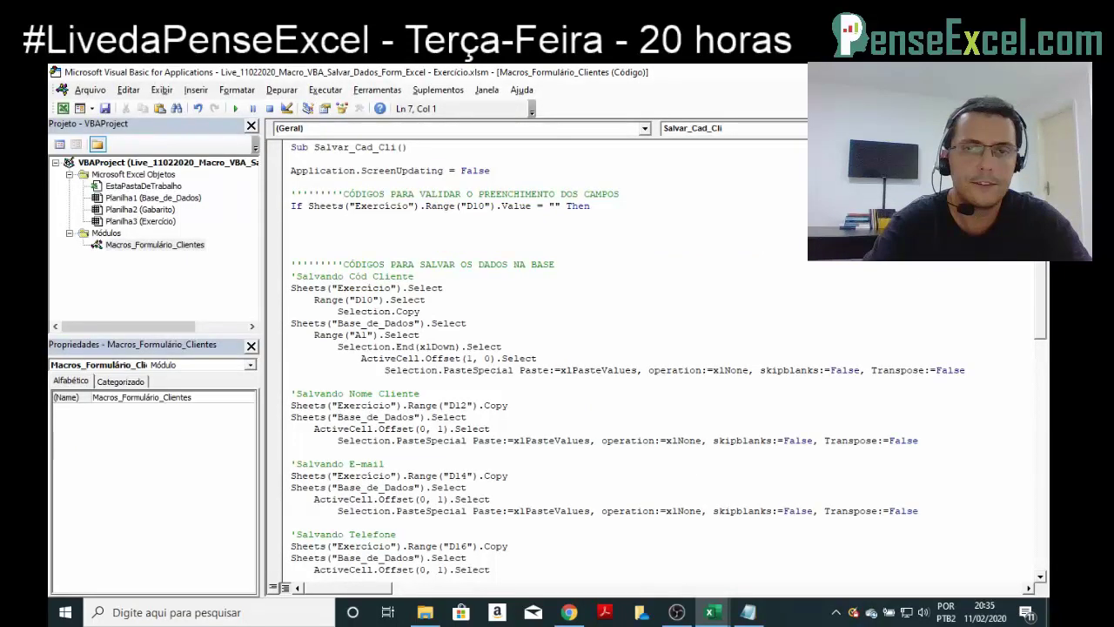
Indent and type MsgBox("Preencha o Código do Cliente!") inside the If block, then add blank lines.
key("Tab")
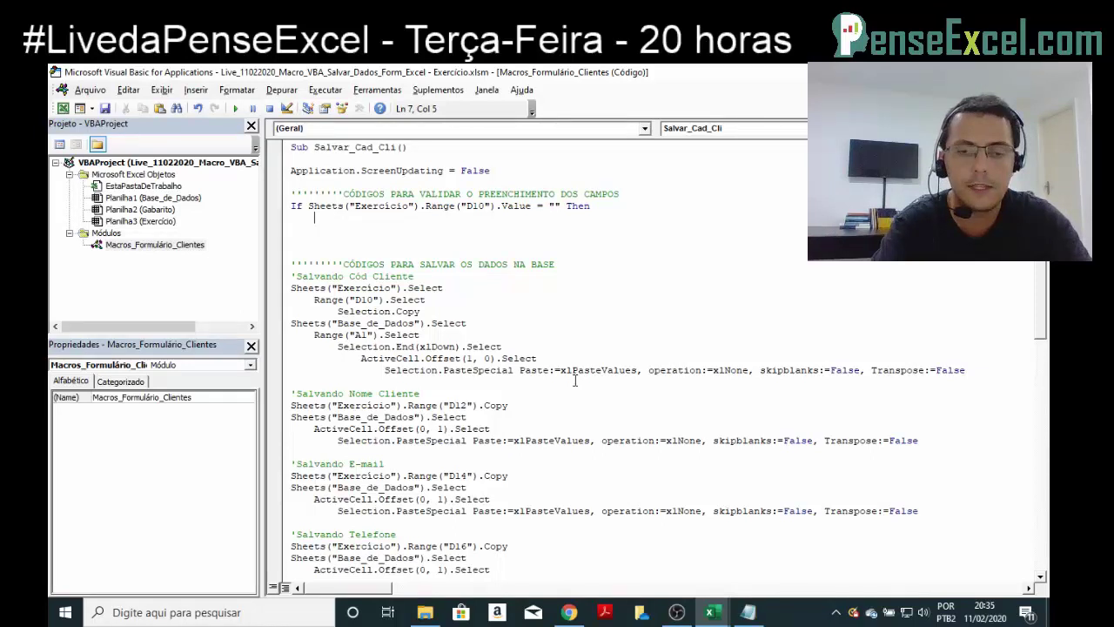
type("Msgbo")
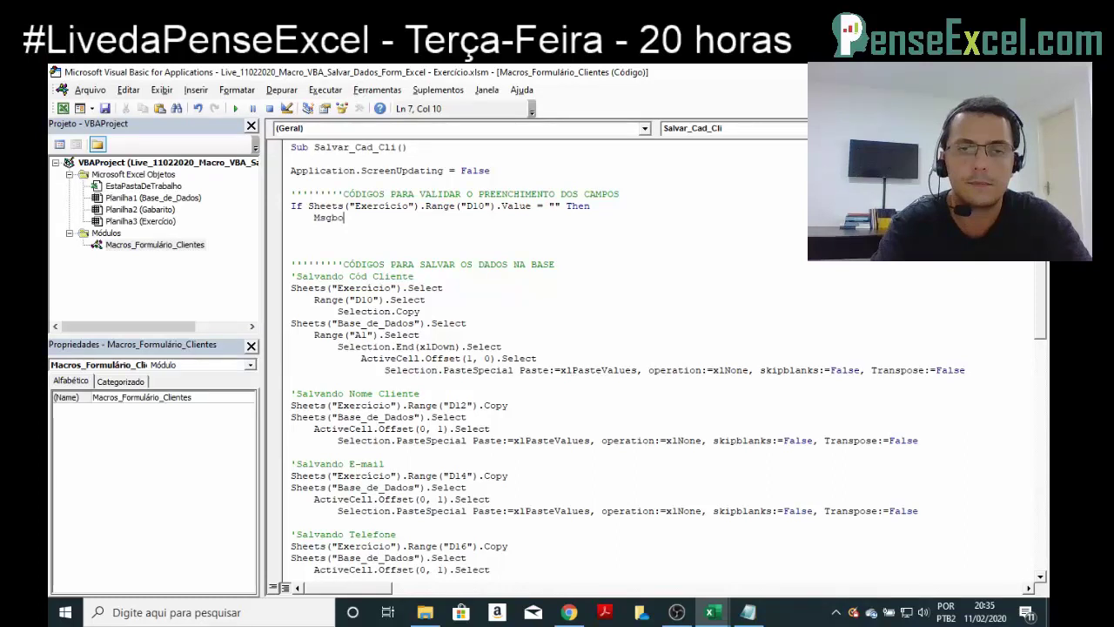
type("x(\"")
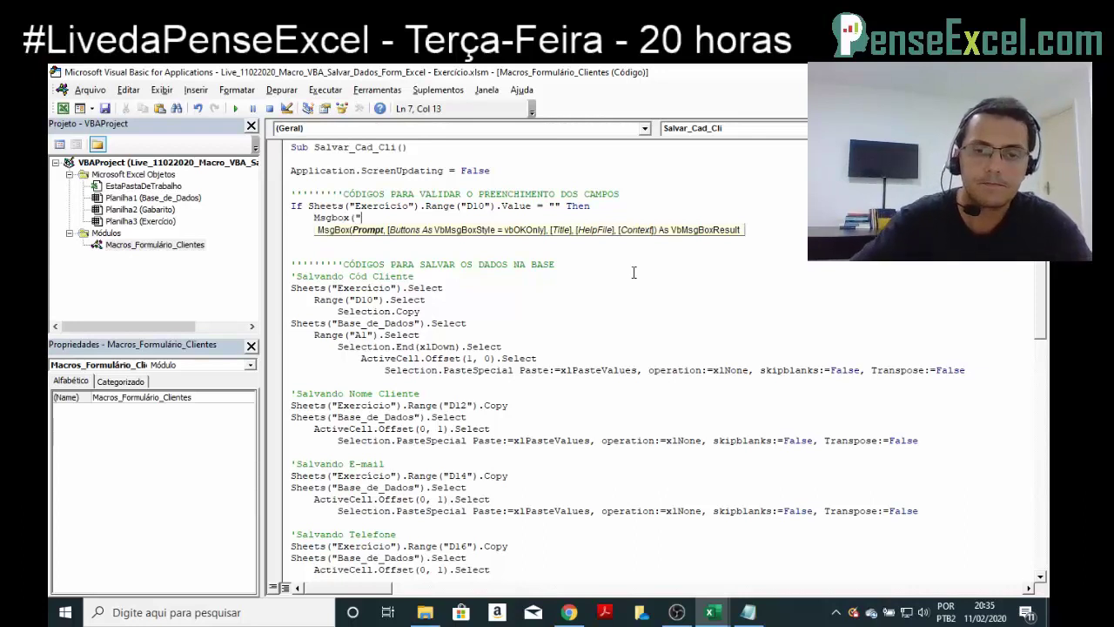
type("PReen")
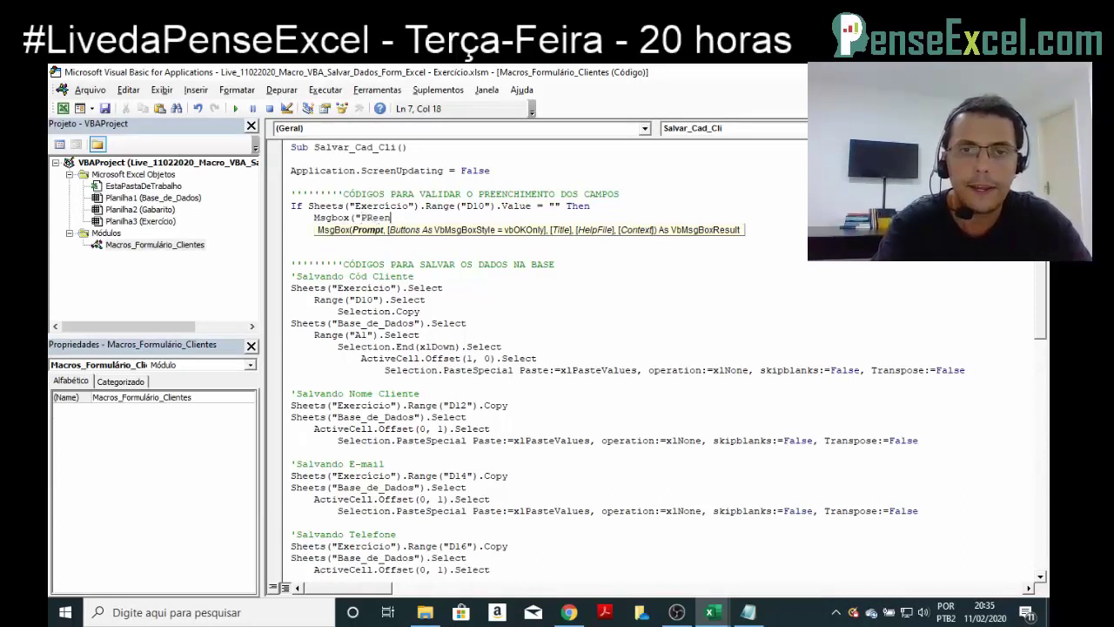
key("BackSpace")
key("BackSpace")
type("e")
key("BackSpace")
type("ree")
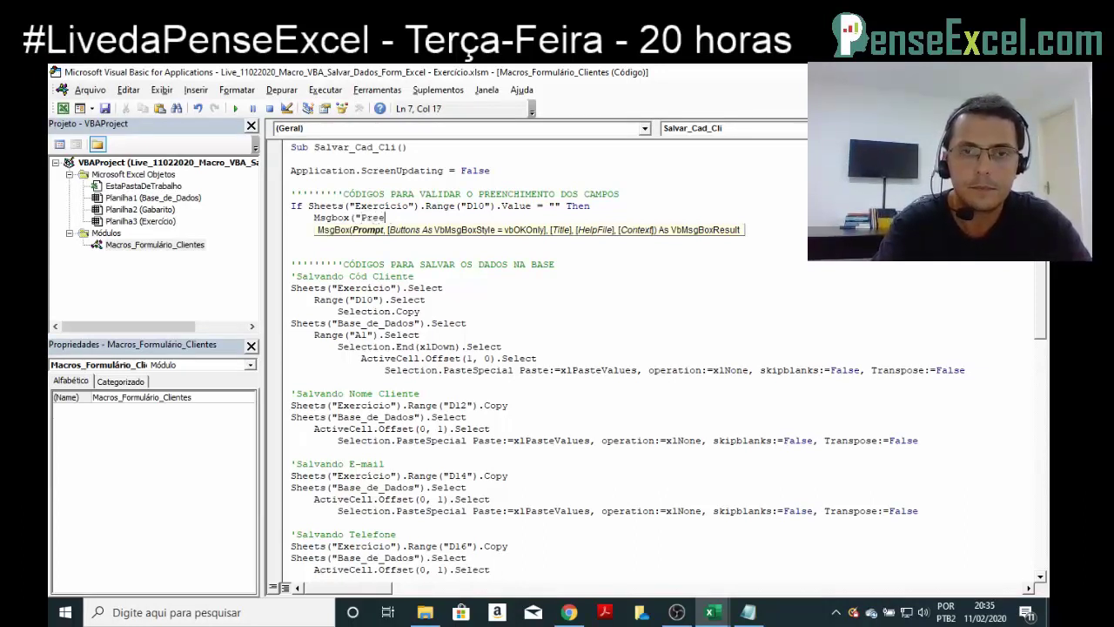
type("ncha")
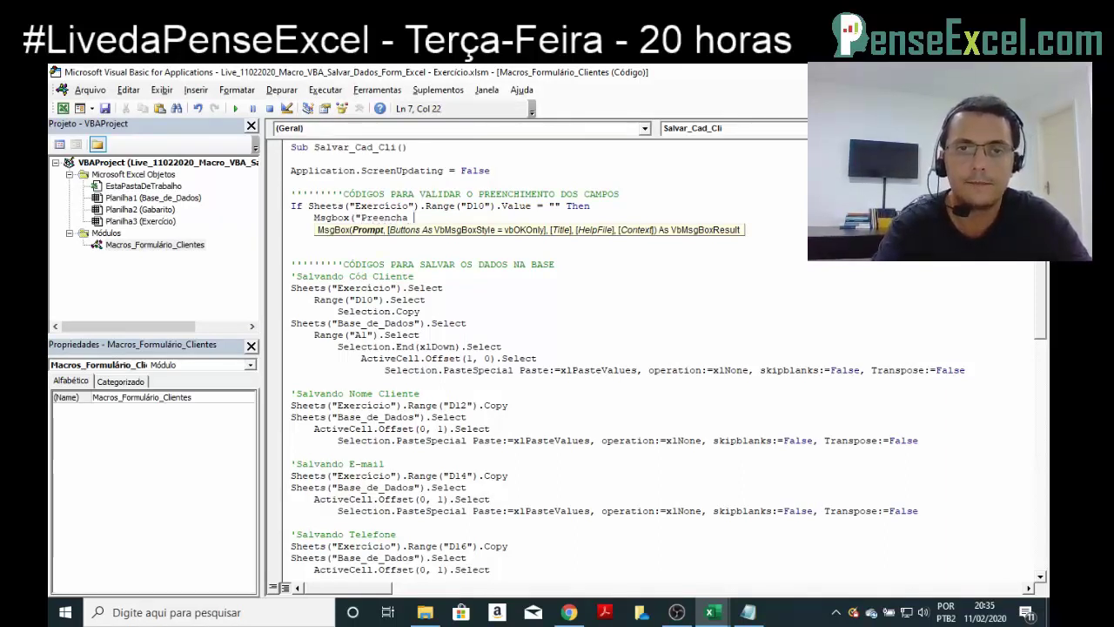
key("alt+Tab")
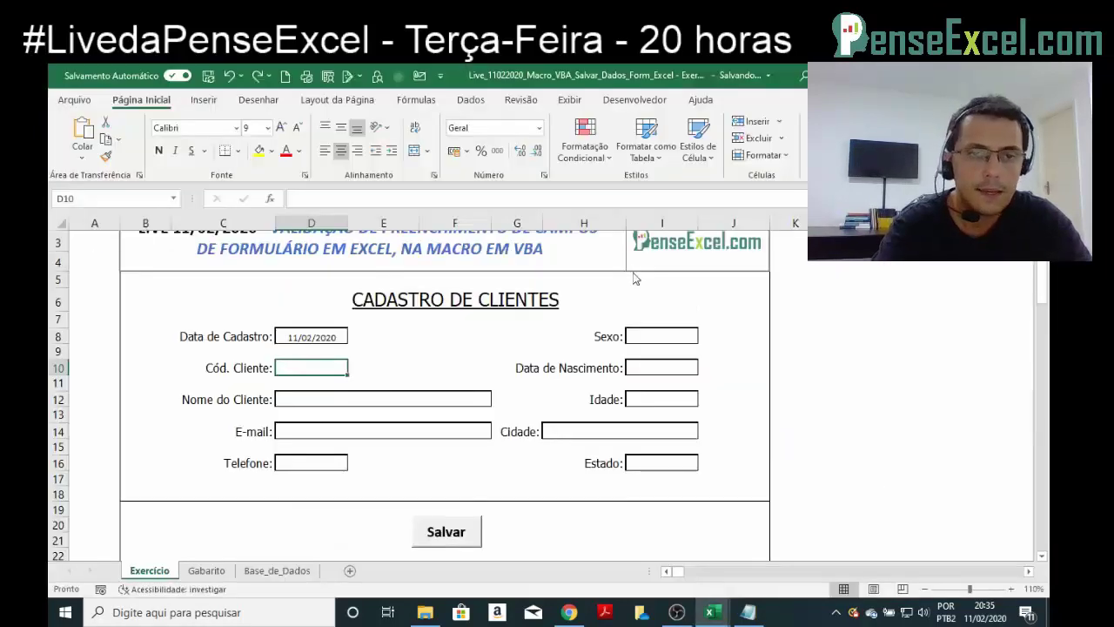
key("alt+Tab")
type("o 'C")
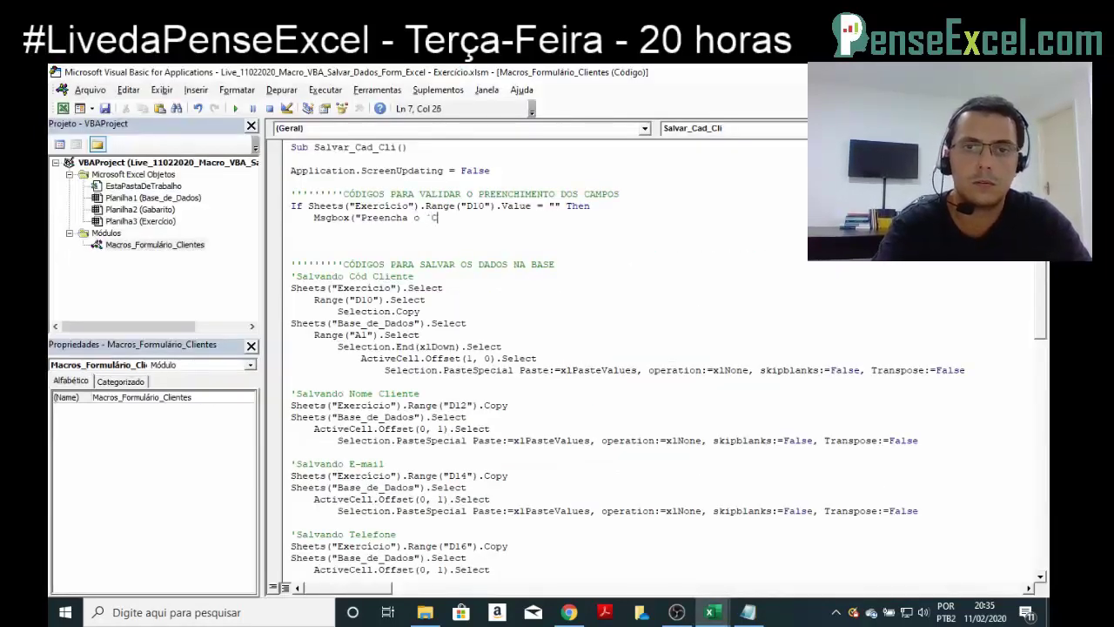
key("BackSpace")
key("BackSpace")
type("Código")
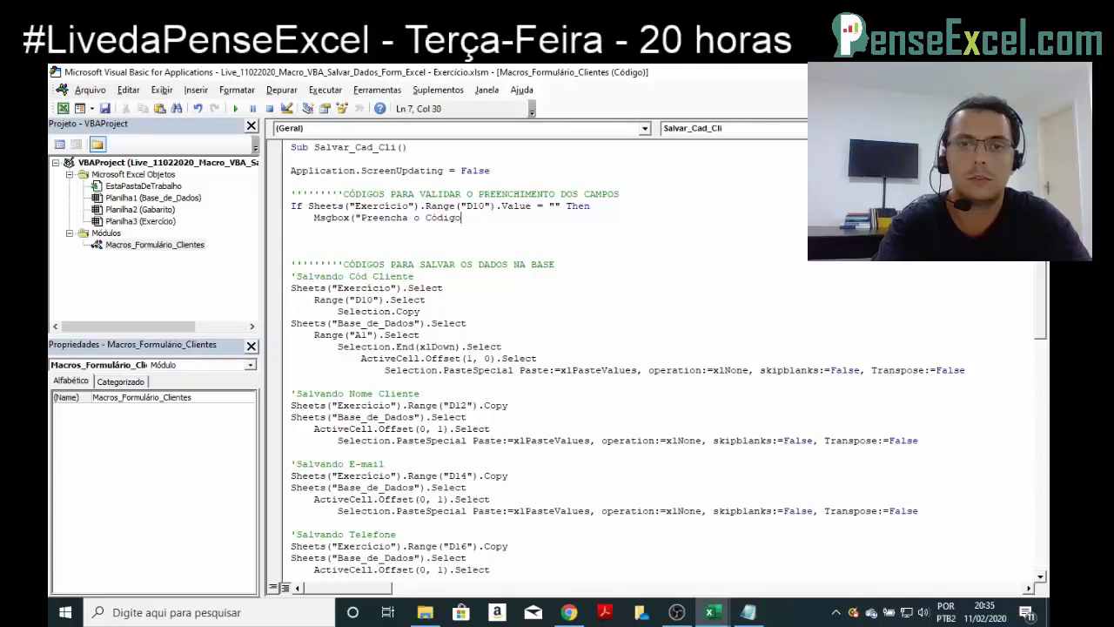
type(" do C")
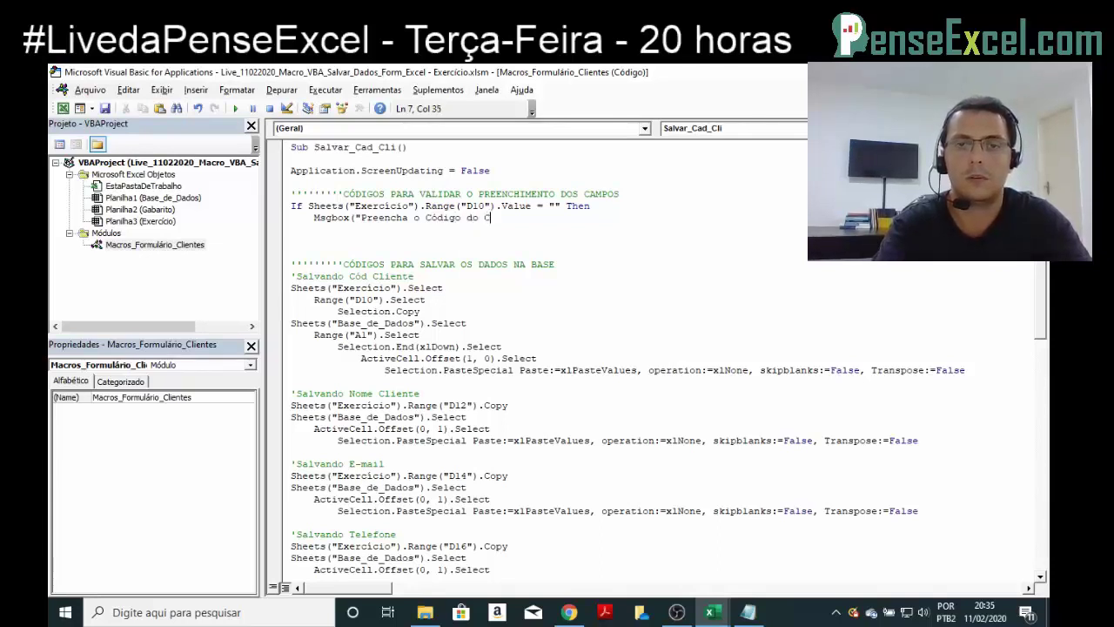
type("liente!")
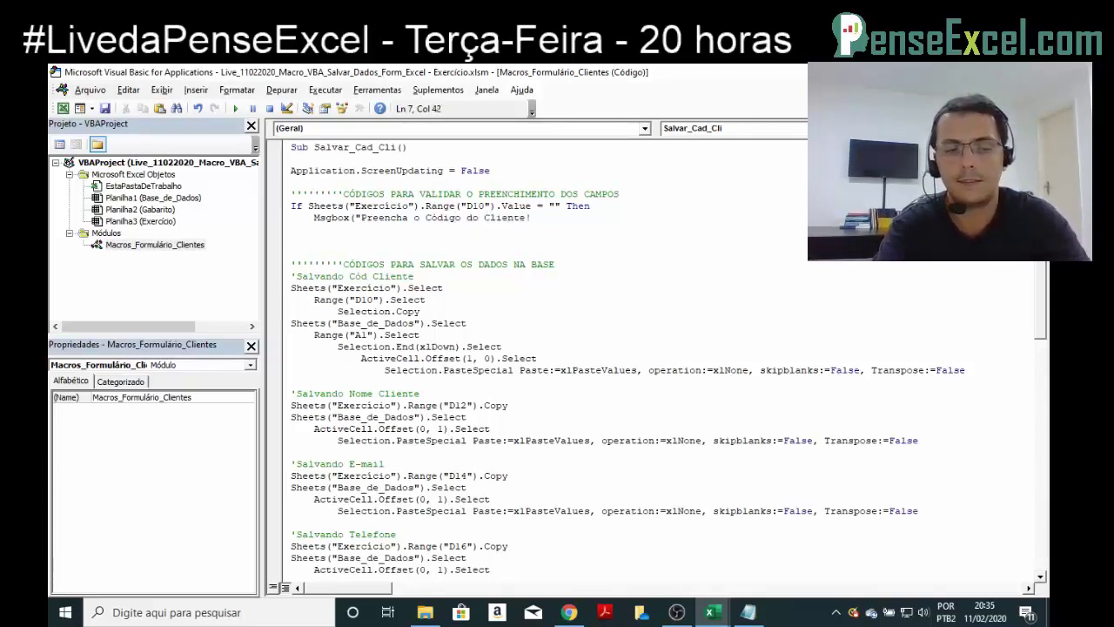
type("\"")
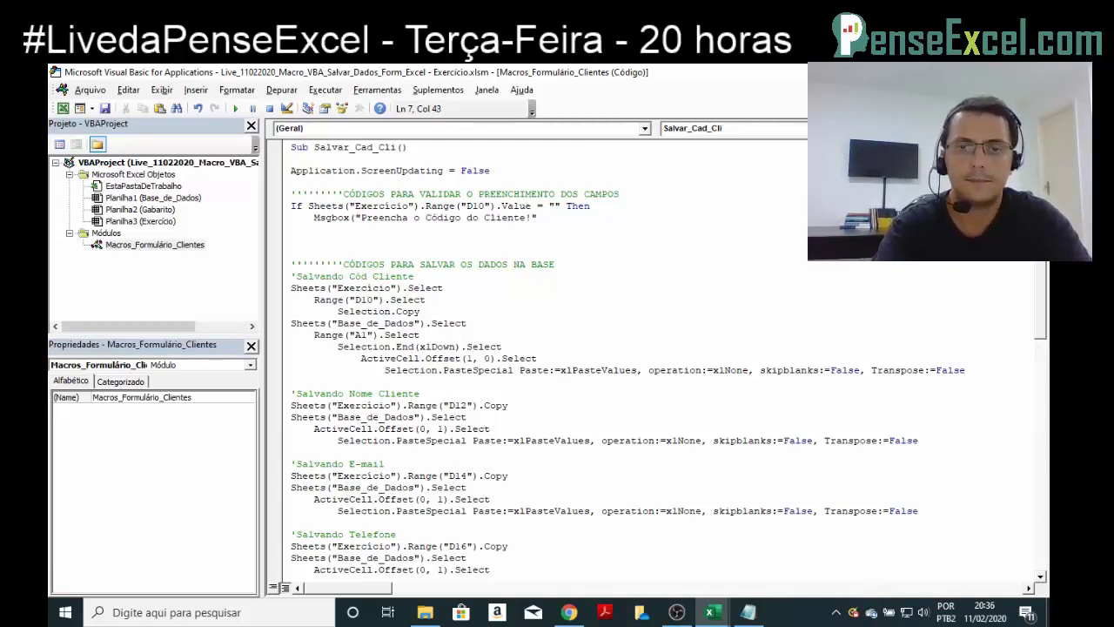
type(")")
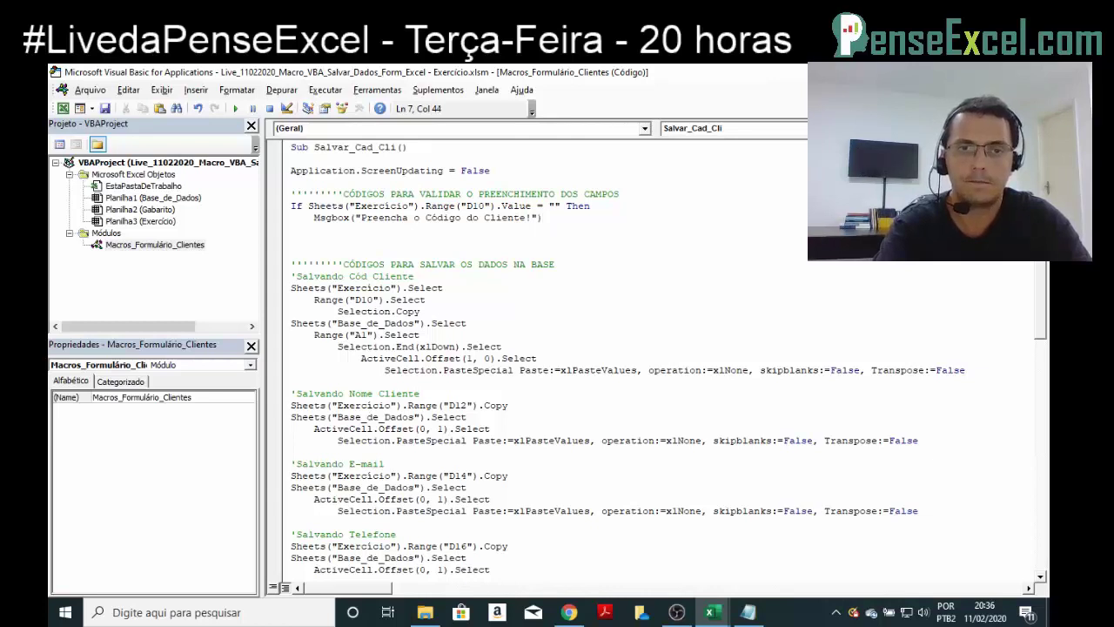
key("Return")
key("Return")
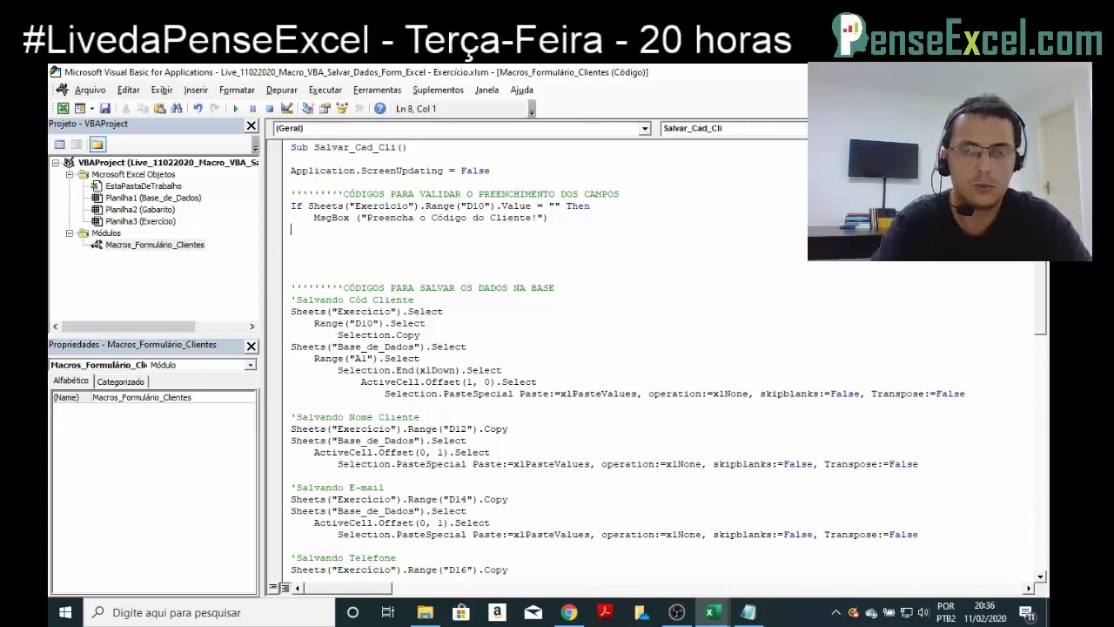
Type Else below the MsgBox line and walk through the If condition's sheet, D10 and Then.
left_click(292, 241)
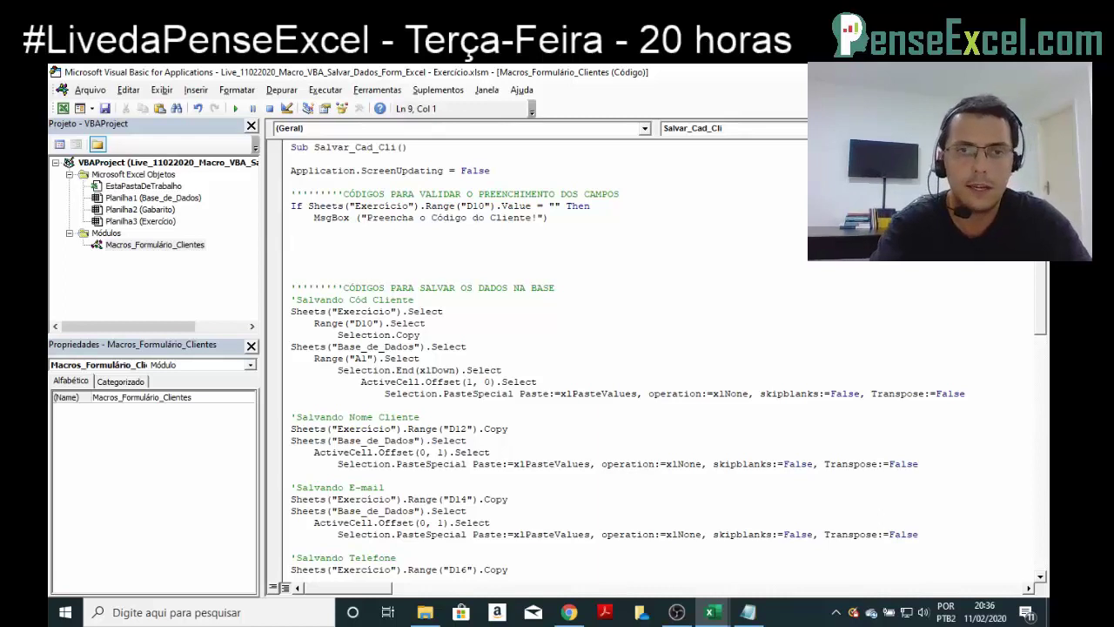
type("Else")
key("Return")
key("Return")
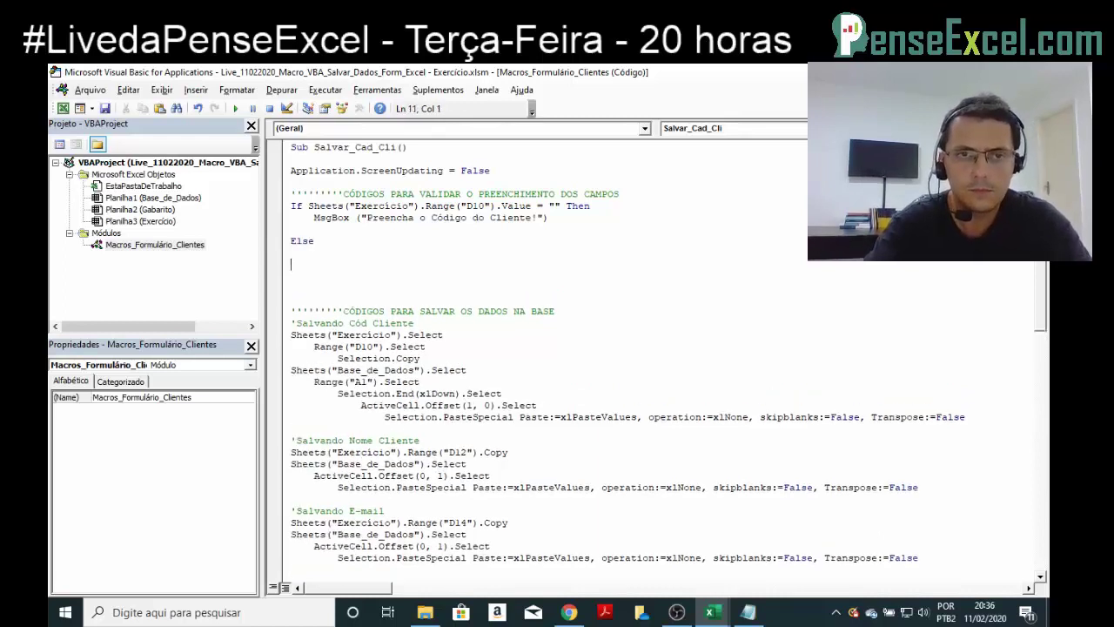
left_click(296, 206)
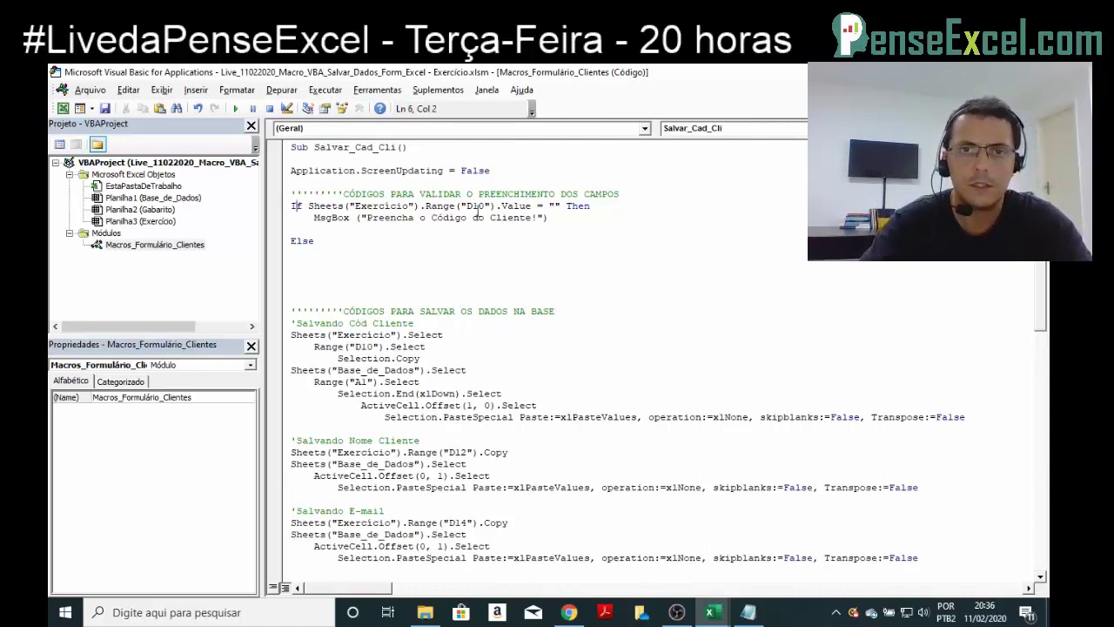
left_click(479, 206)
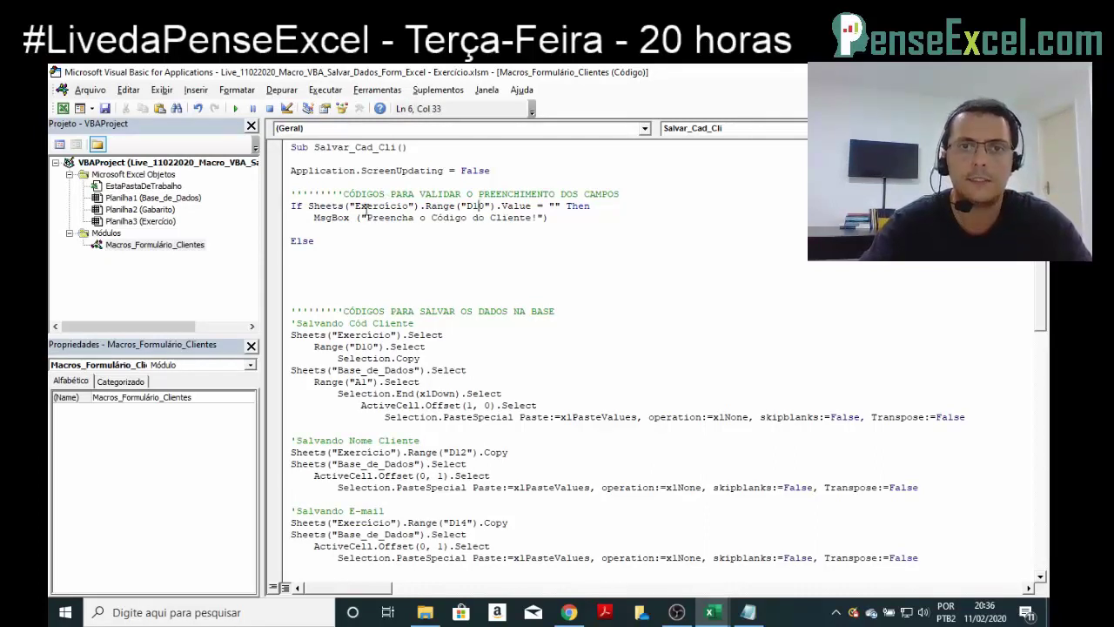
left_click(367, 206)
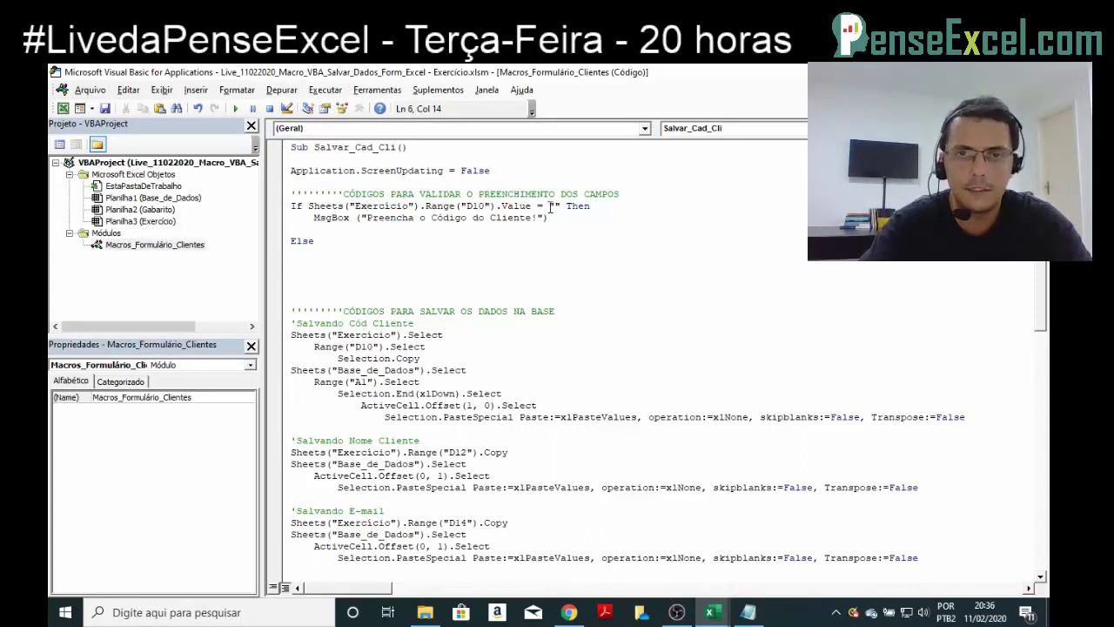
left_click(577, 206)
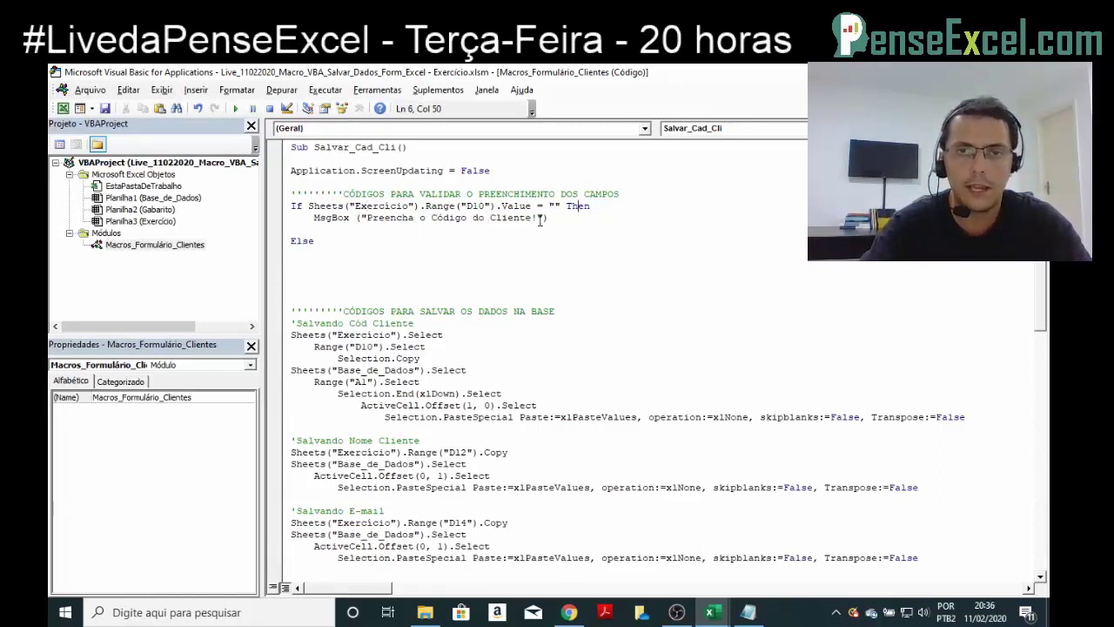
left_click(327, 246)
Under Else, begin a second check: If Sheets("Exercicio").Range(".
key("Return")
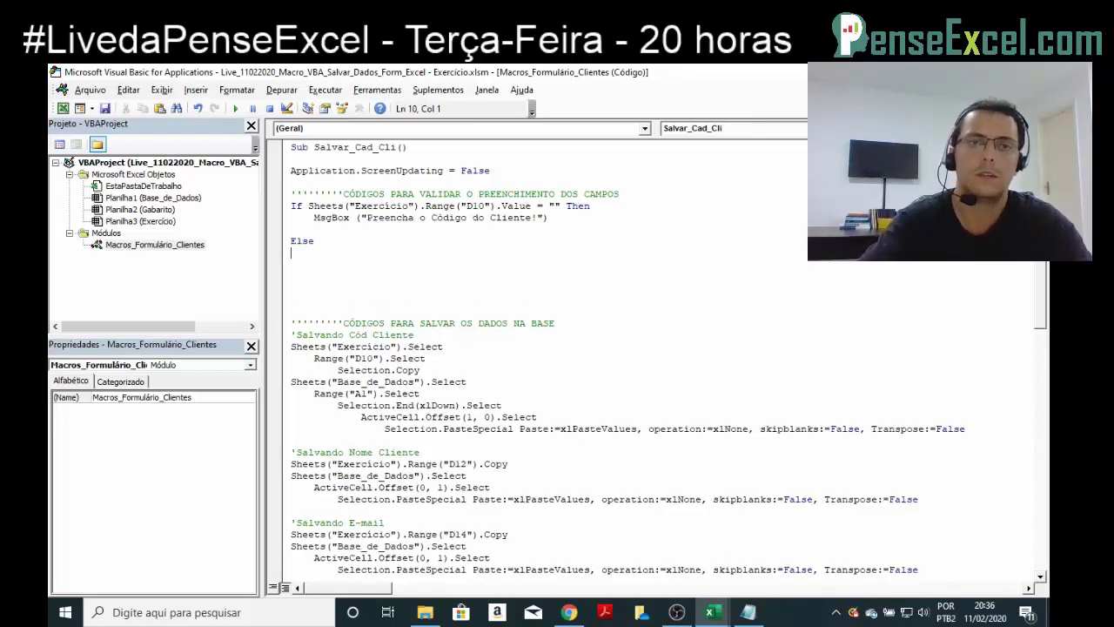
key("Return")
type("If")
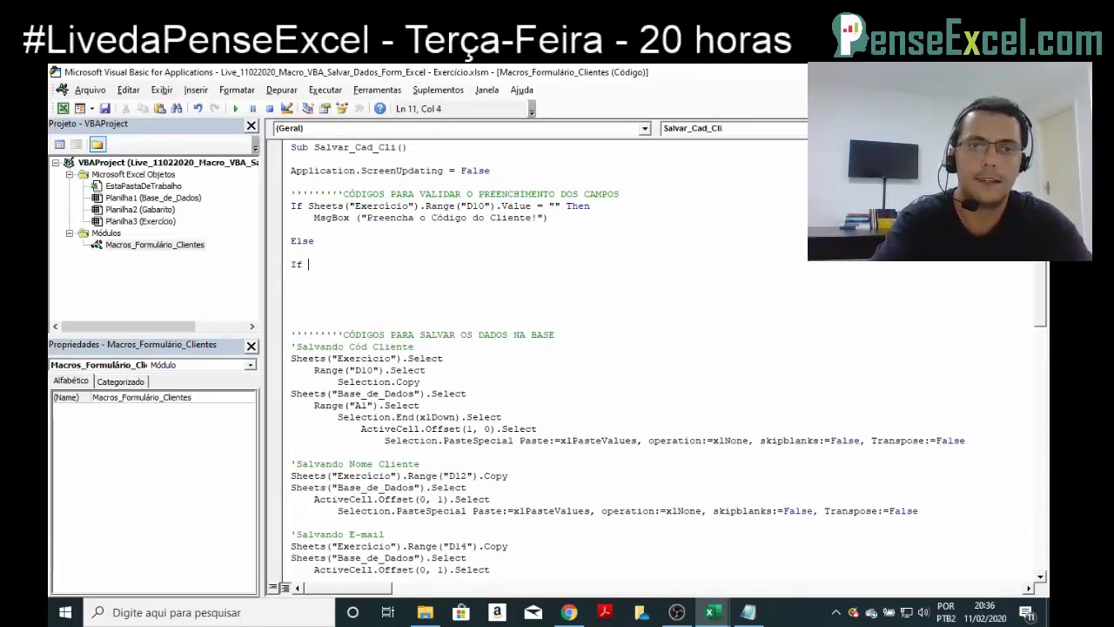
type(" Sheets(")
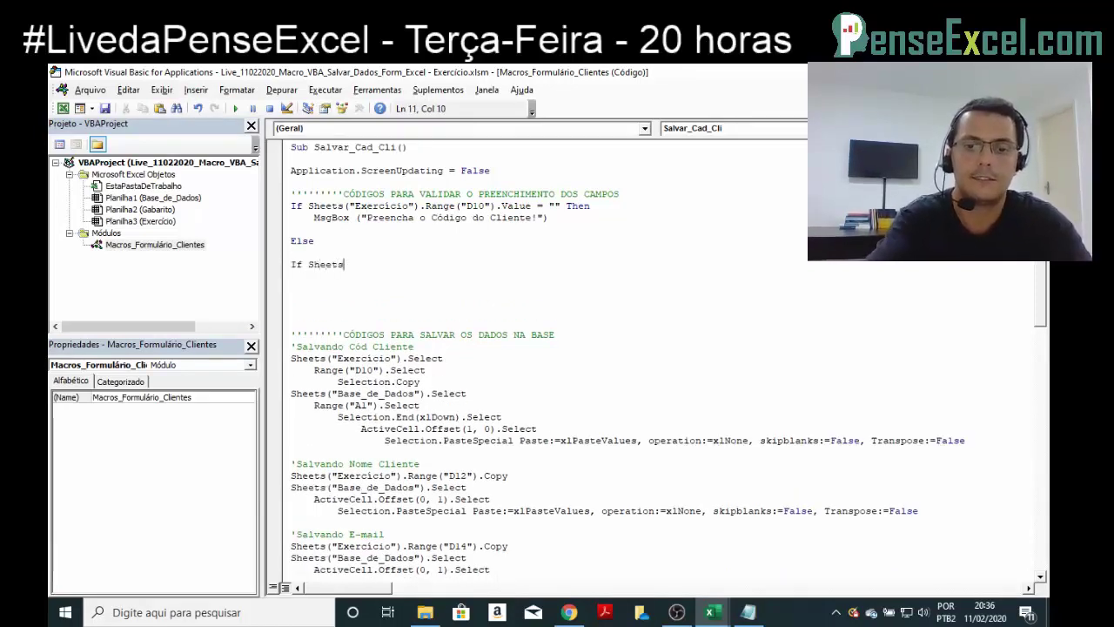
type("\"Exercic")
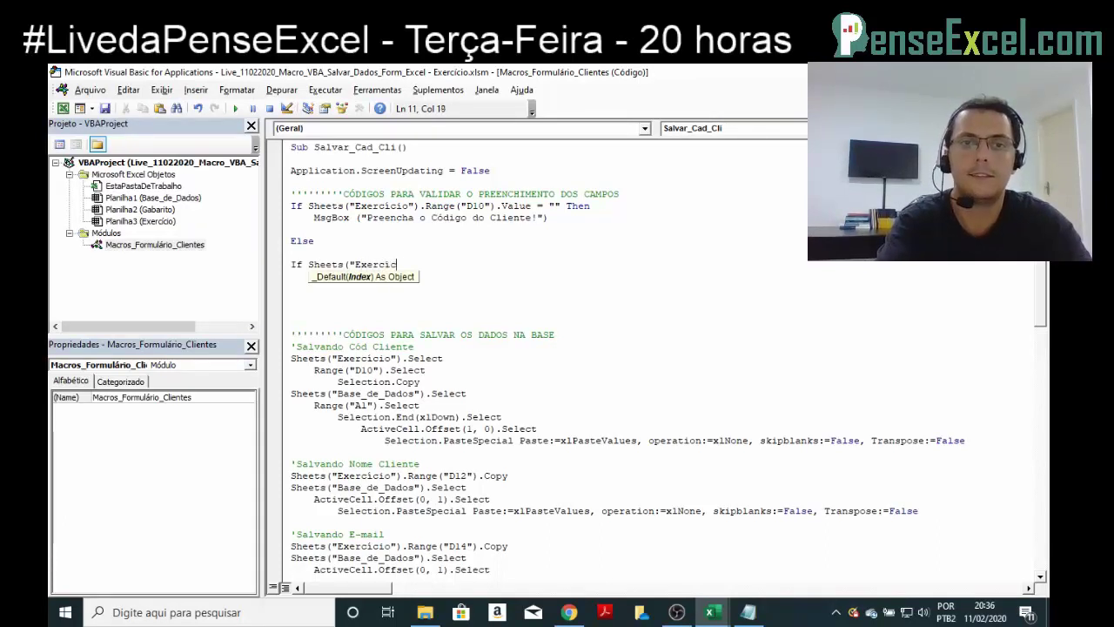
type("io\"")
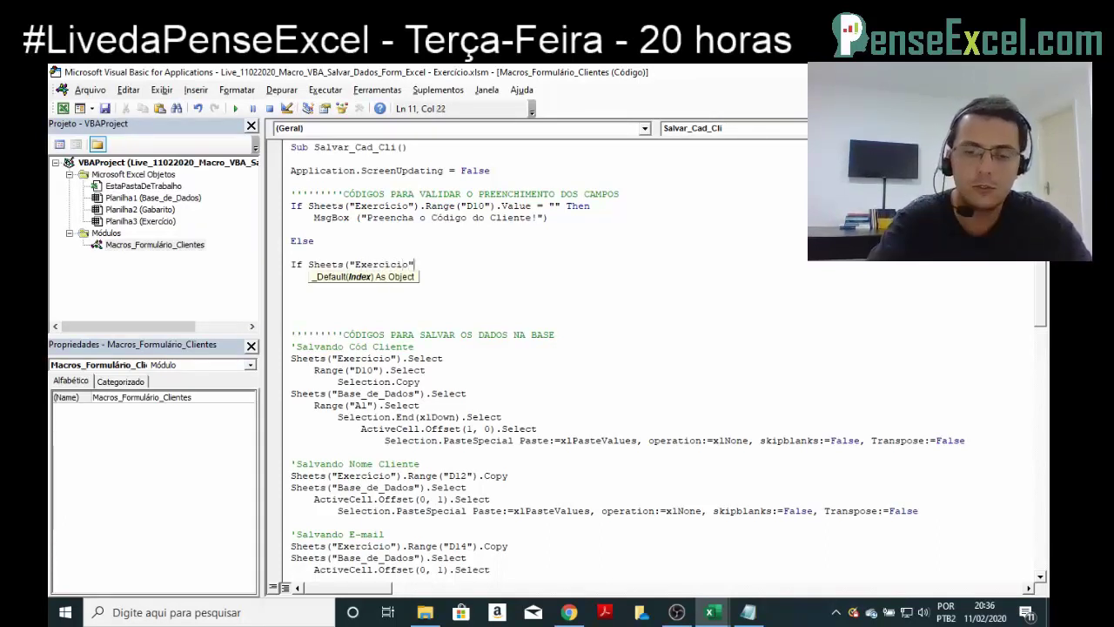
type(")")
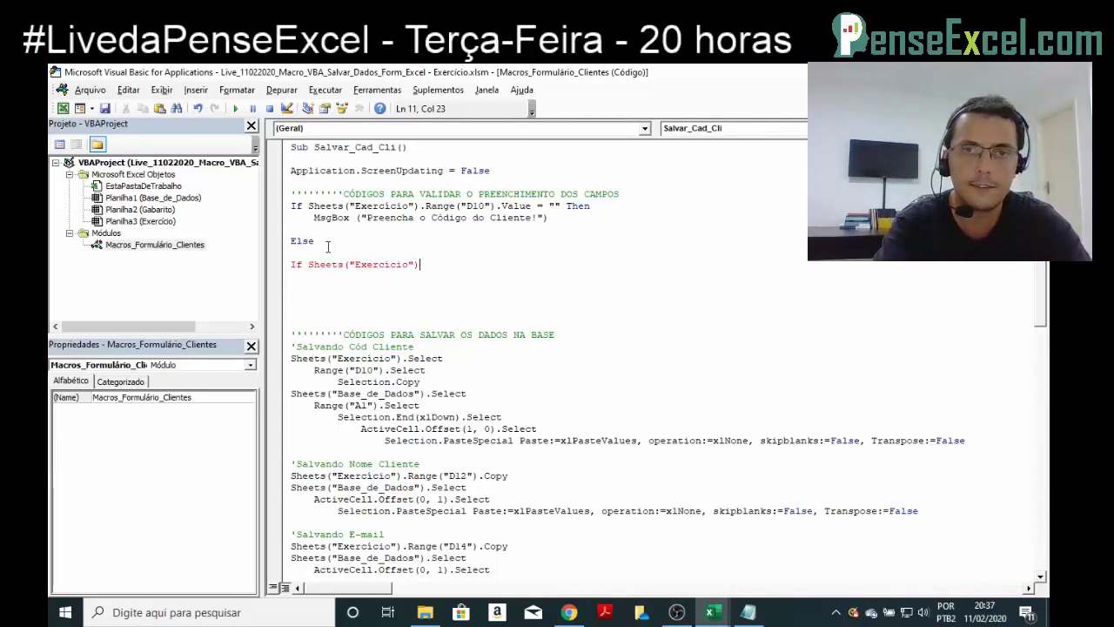
type(".Range(")
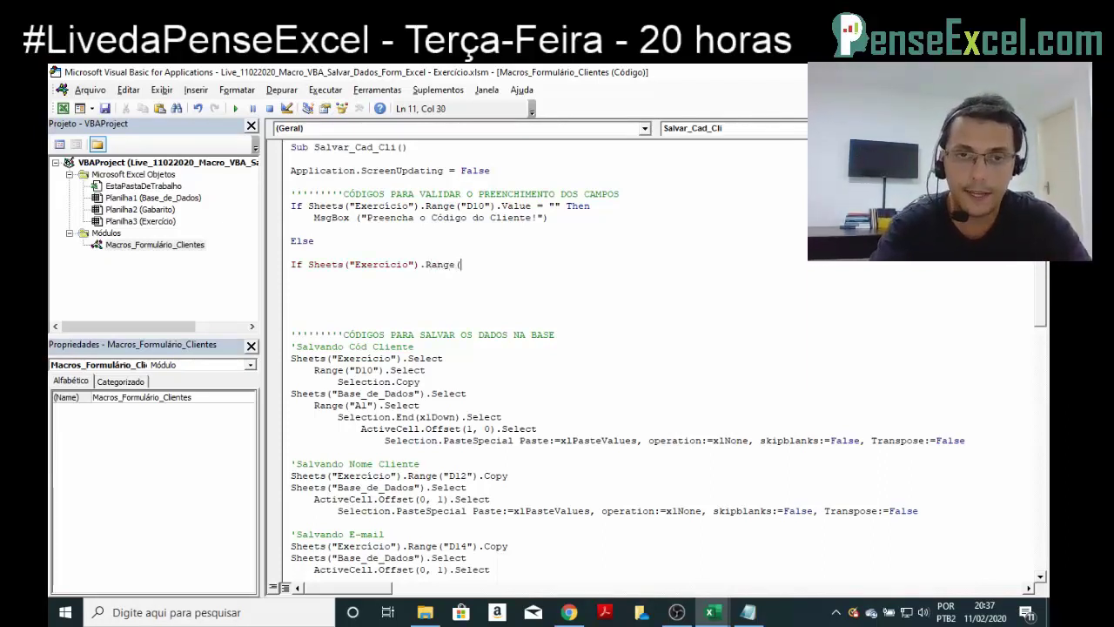
type("\"")
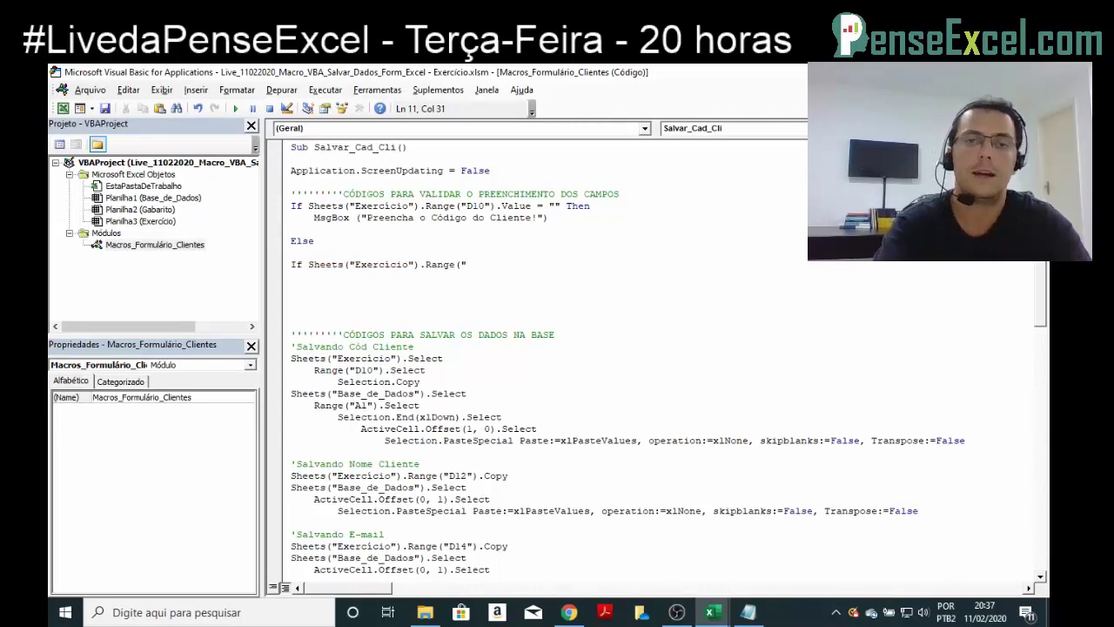
Confirm on the form that Cód. Cliente is D10 and Nome do Cliente is D12.
key("alt+F11")
left_click(328, 393)
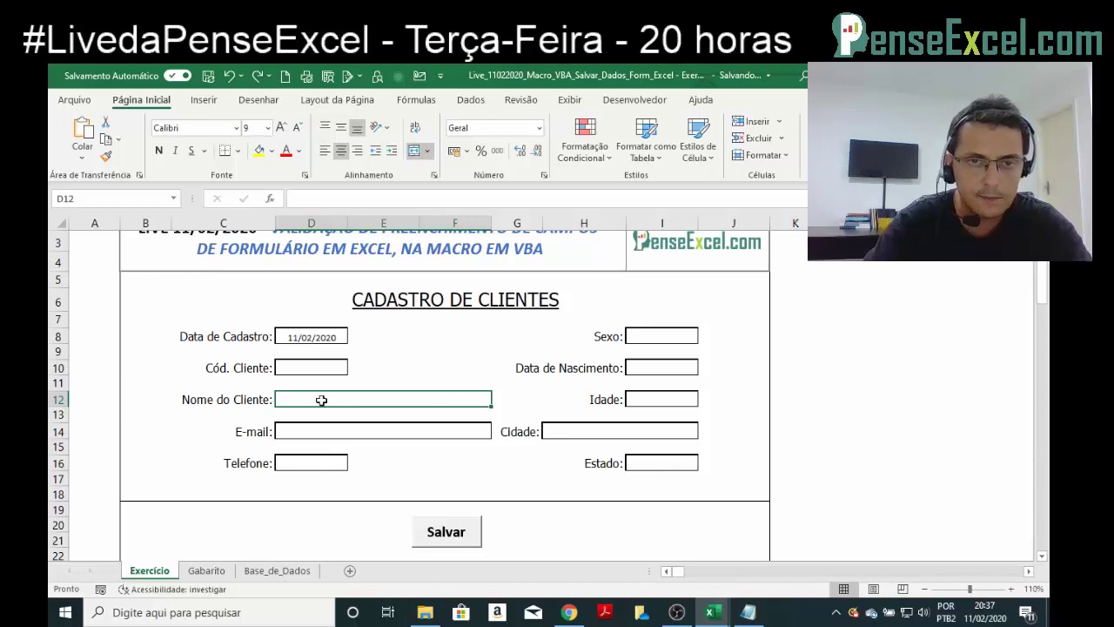
left_click(450, 380)
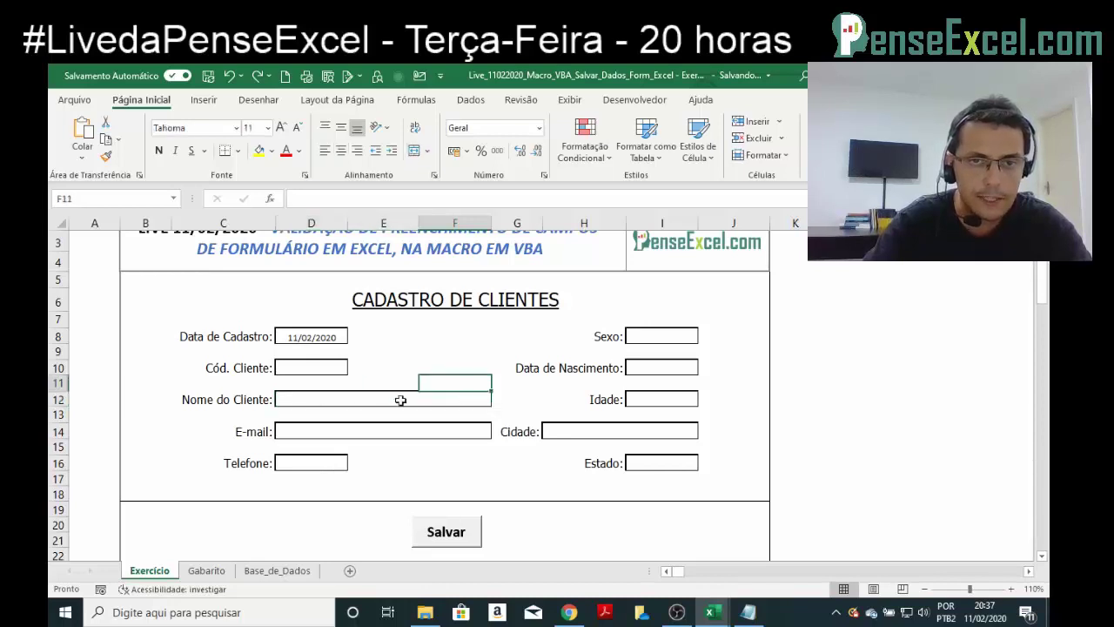
left_click(313, 370)
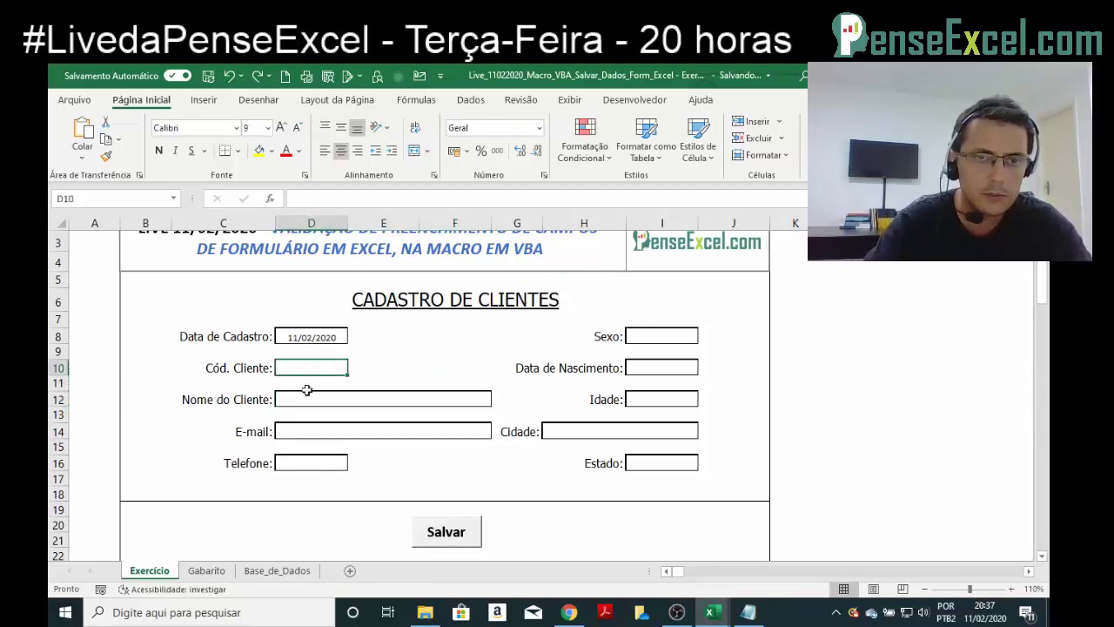
left_click(308, 393)
key("alt+F11")
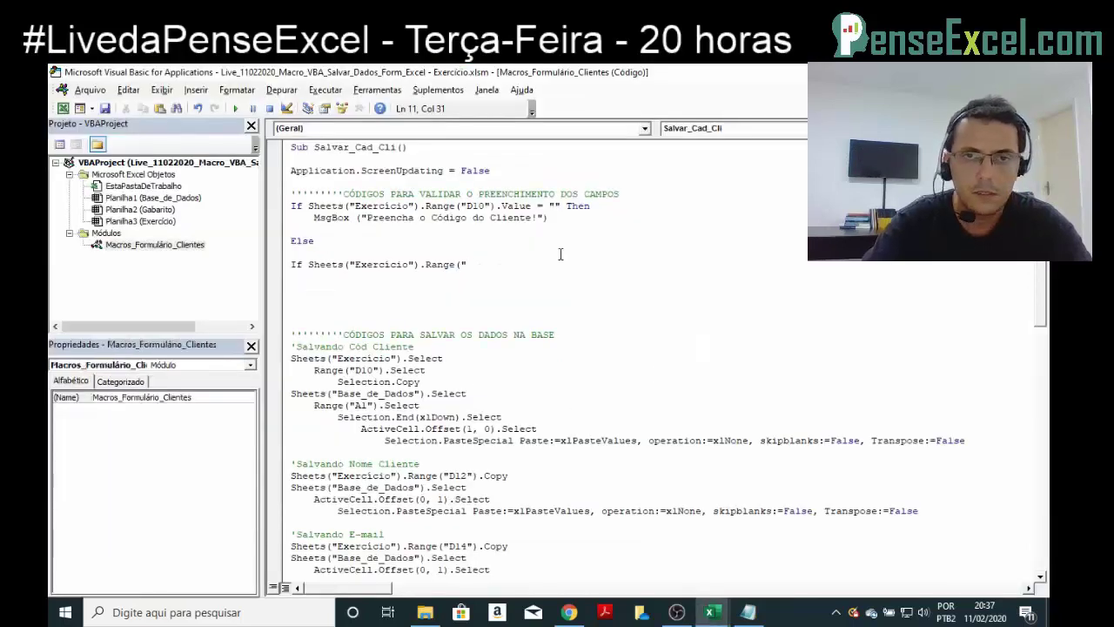
key("alt+F11")
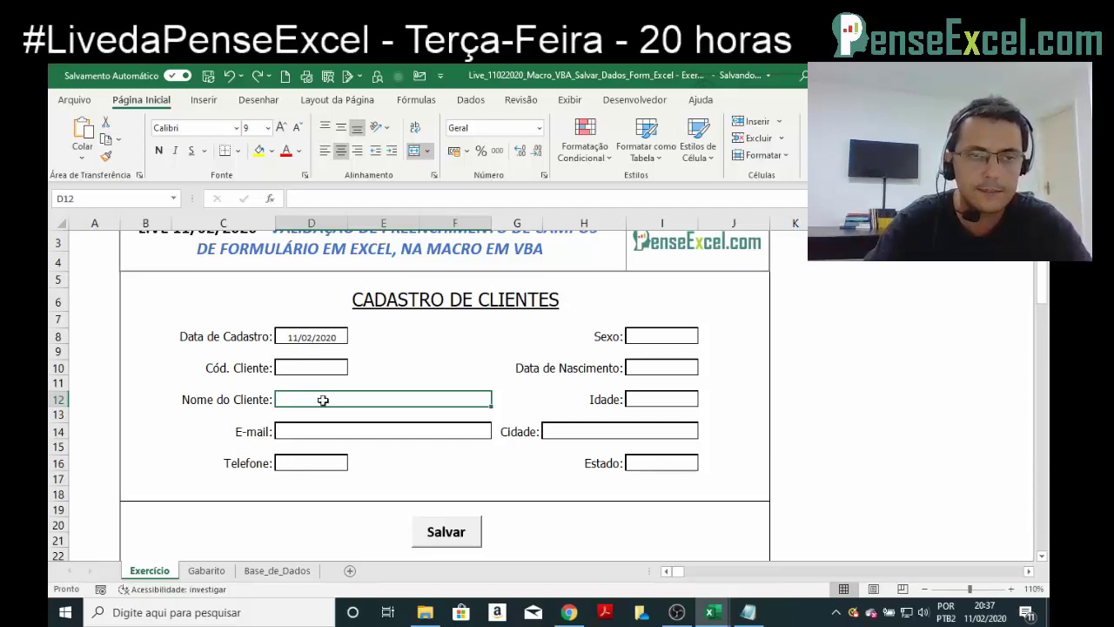
key("alt+F11")
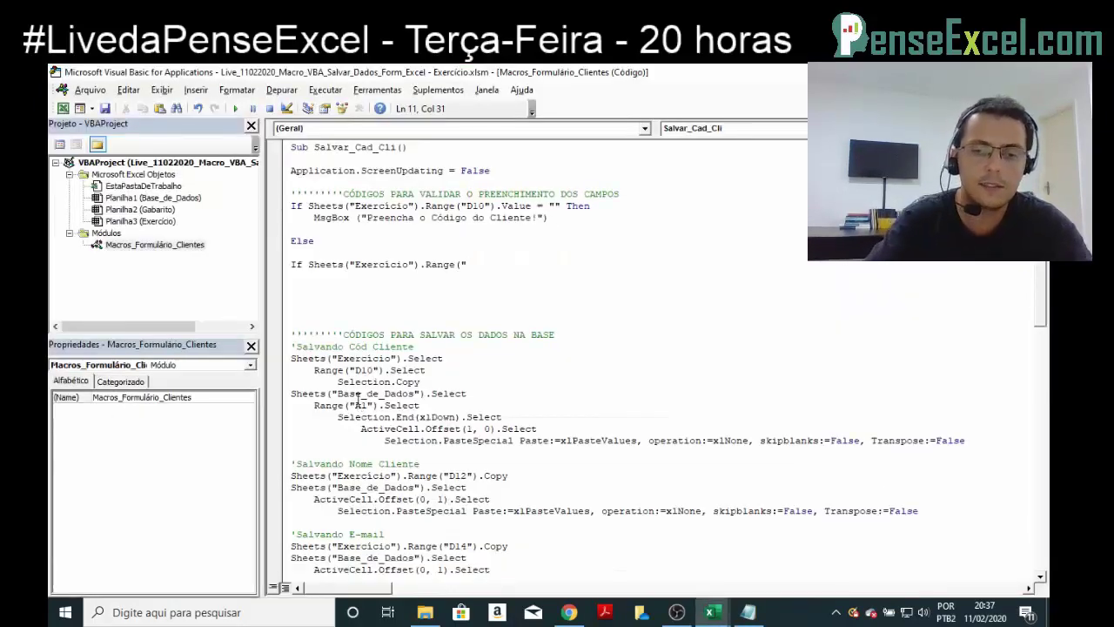
Complete the condition Range("D12").Value = "" Then with MsgBox ("Preencha o Nome do Cliente!") below it.
type("D12\"")
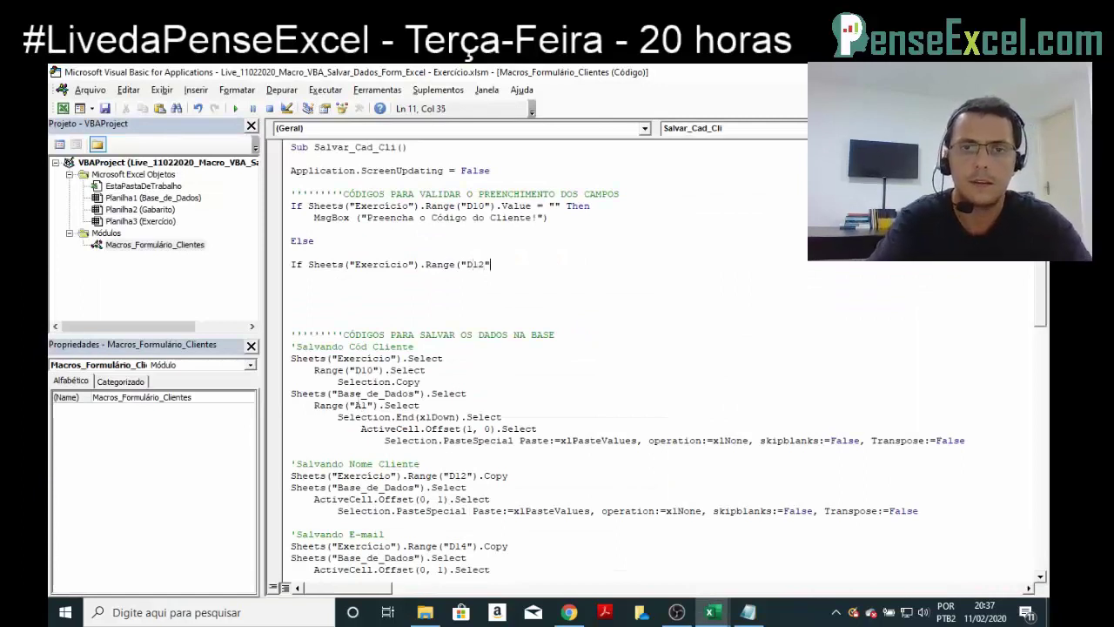
type(").v")
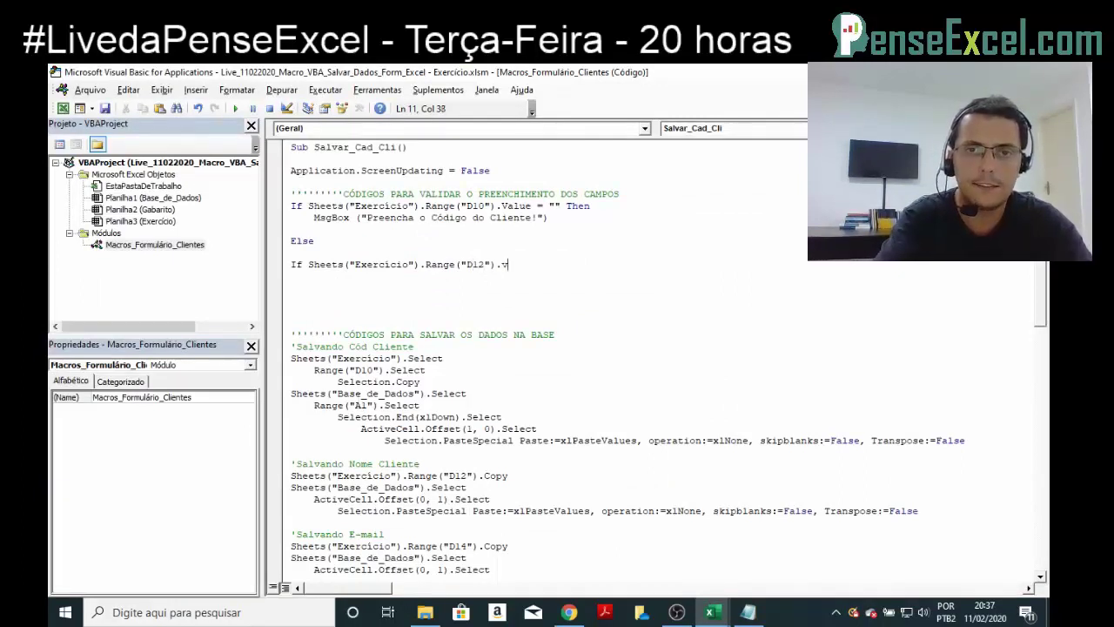
type("alue = ")
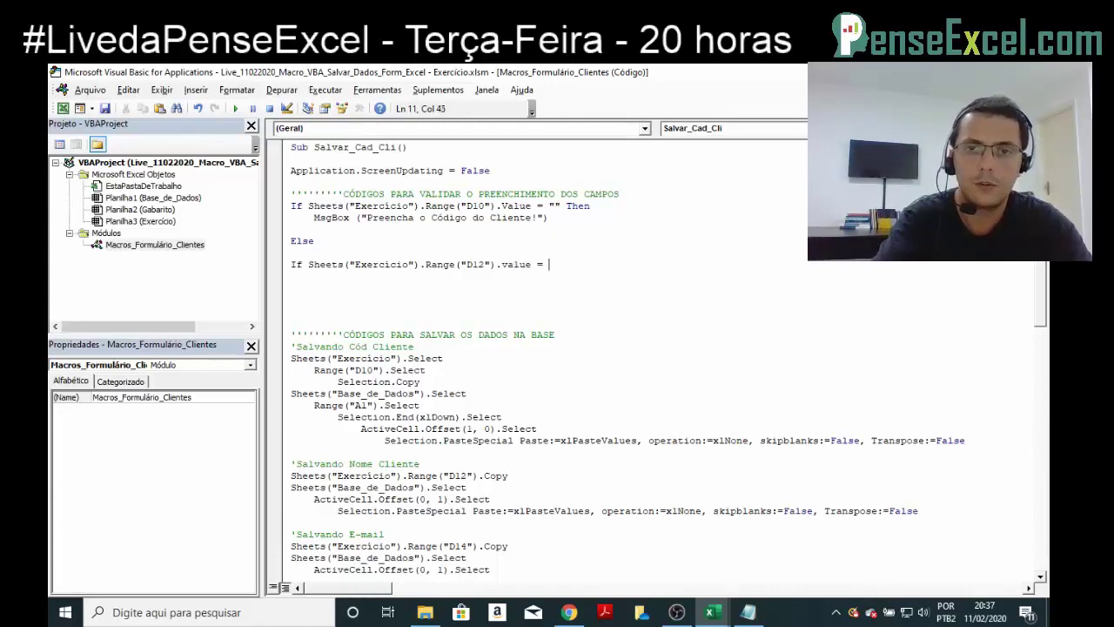
type("\"\" Then")
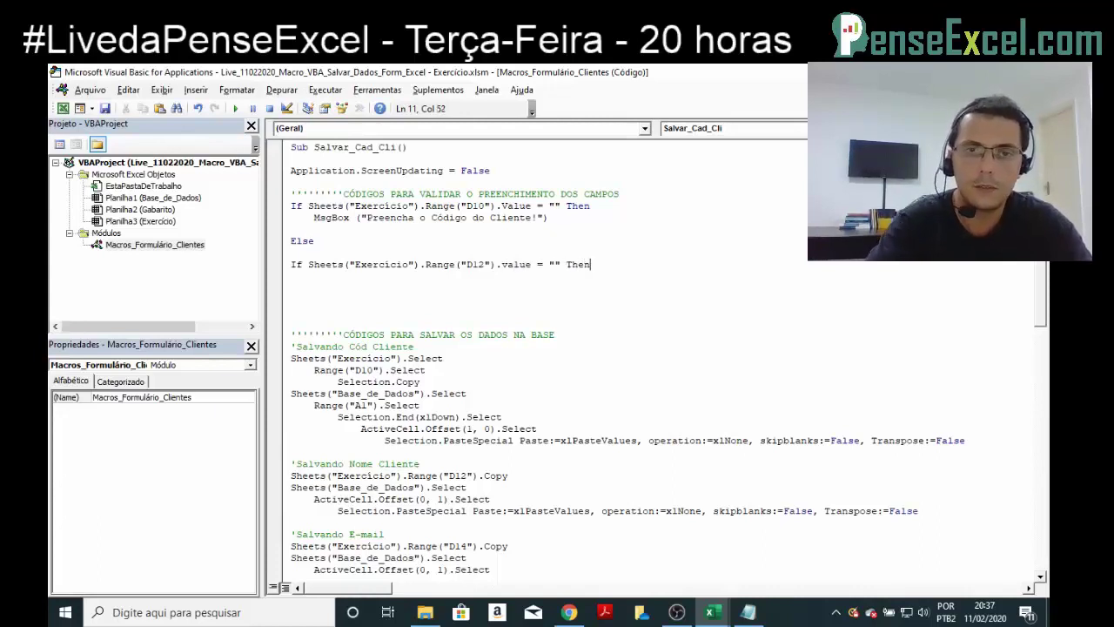
key("Return")
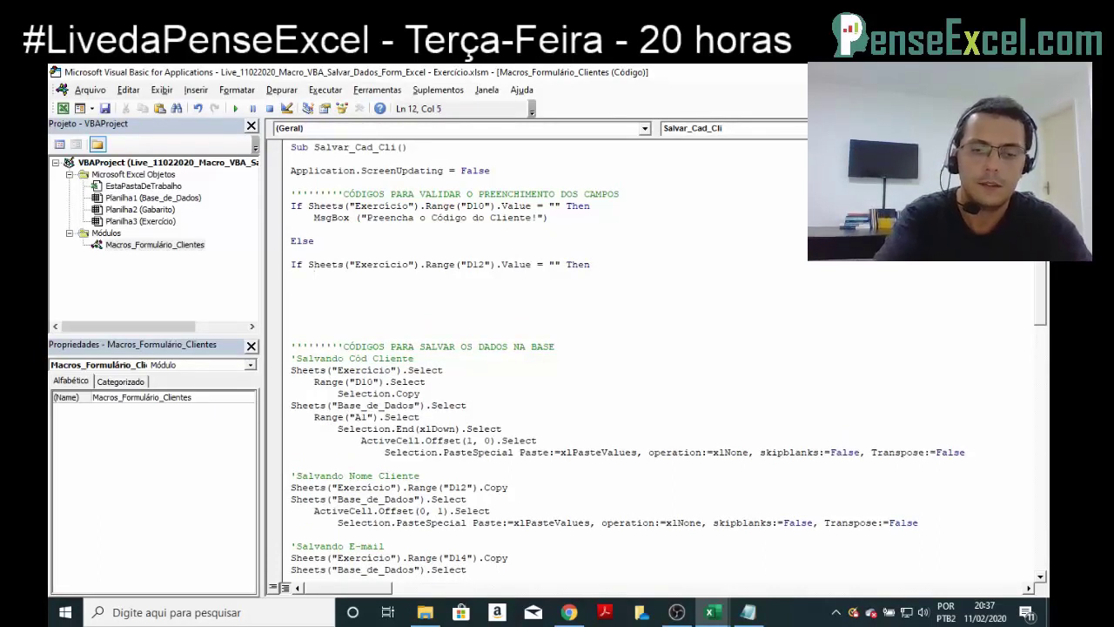
type("Msgb")
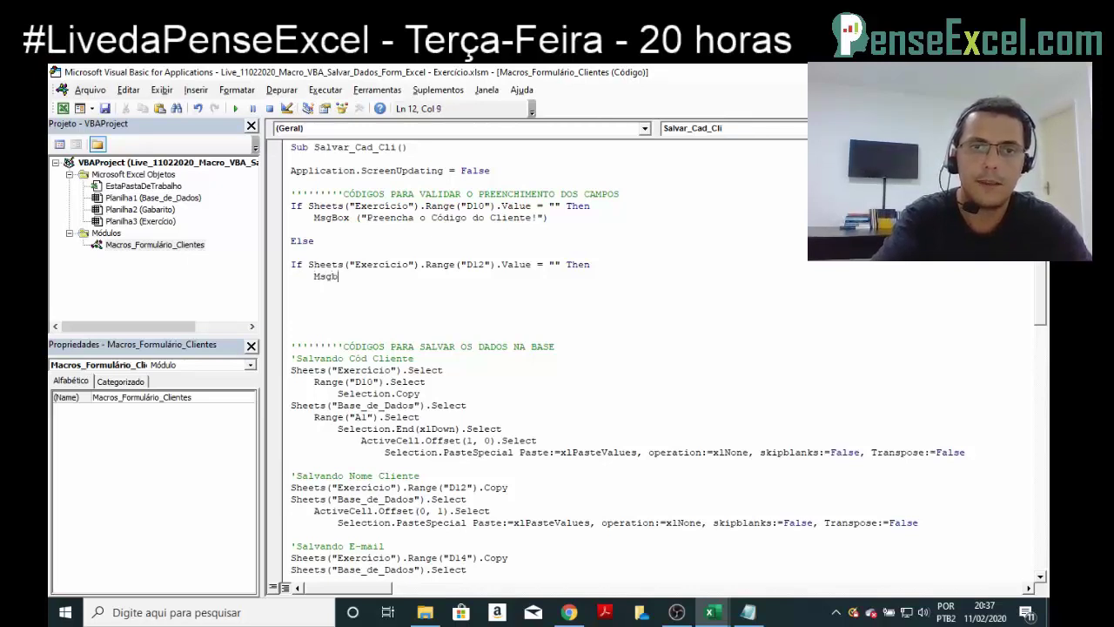
type("ox (")
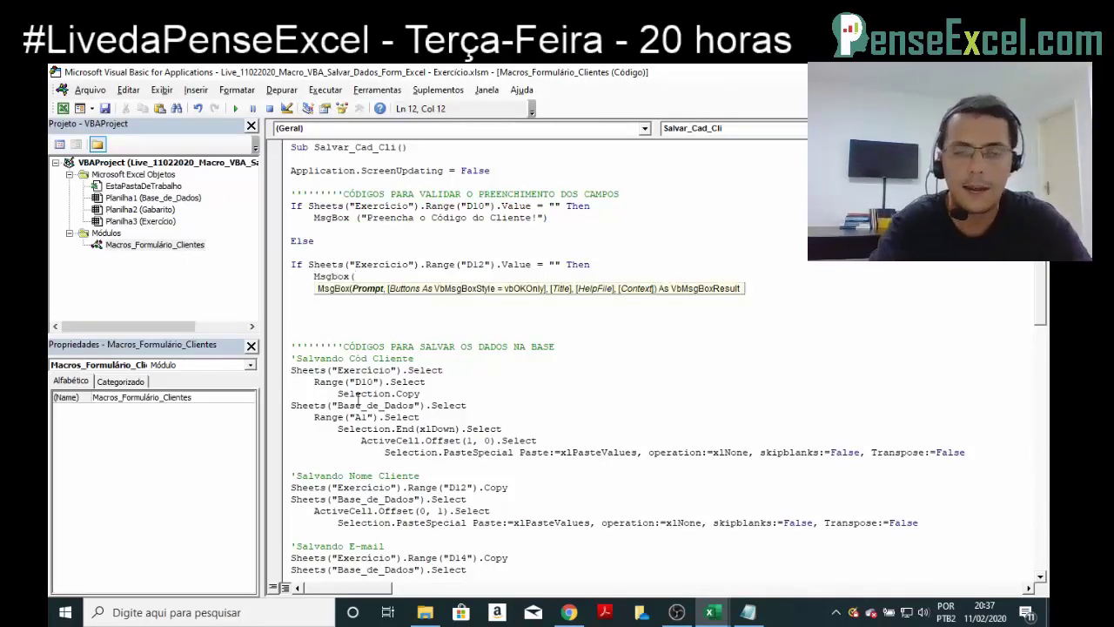
type("\"")
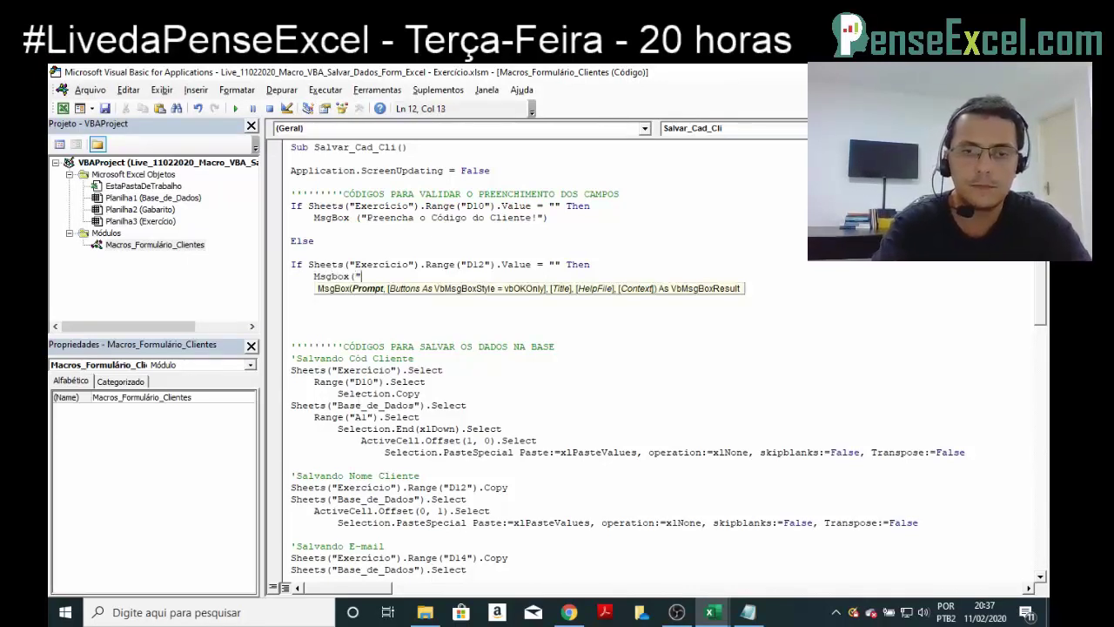
key("alt+F11")
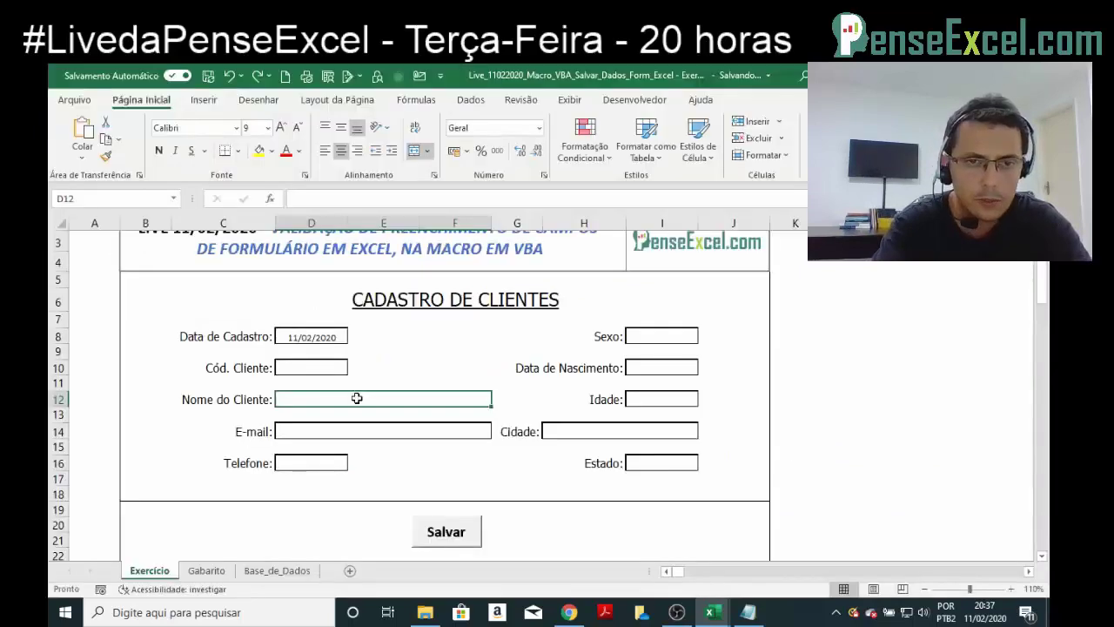
key("alt+Tab")
type("Pre")
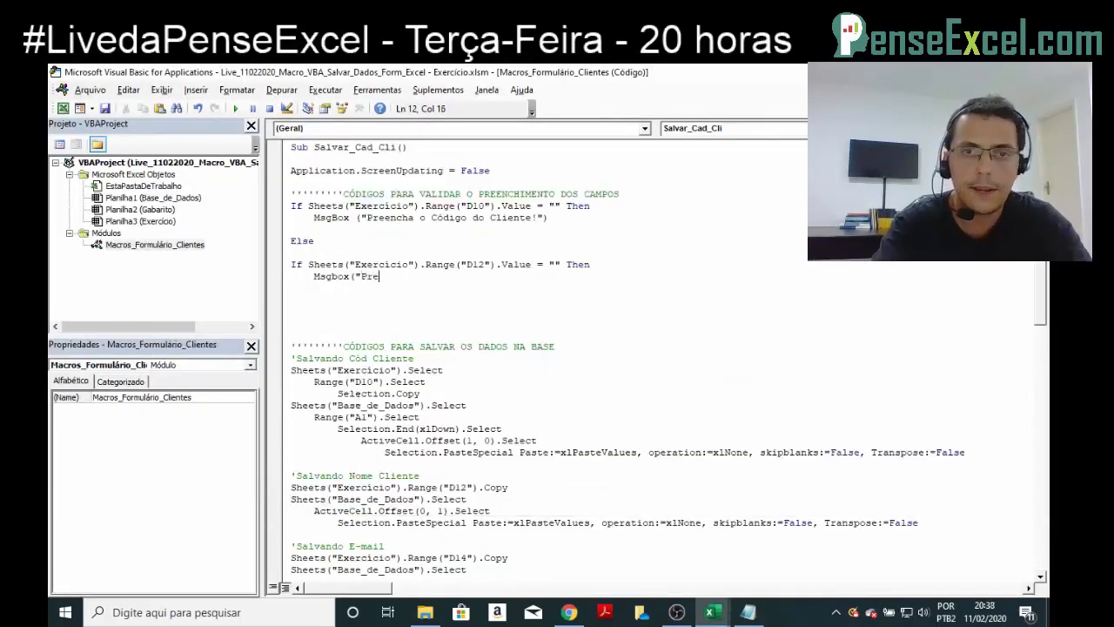
type("encha o ")
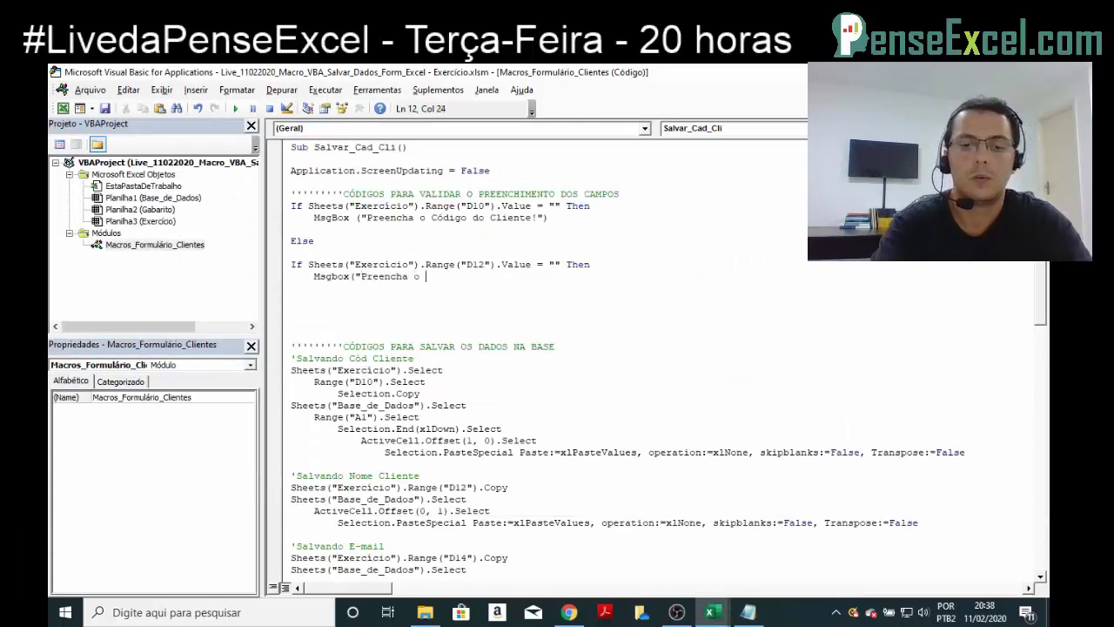
type("Nome do Clie")
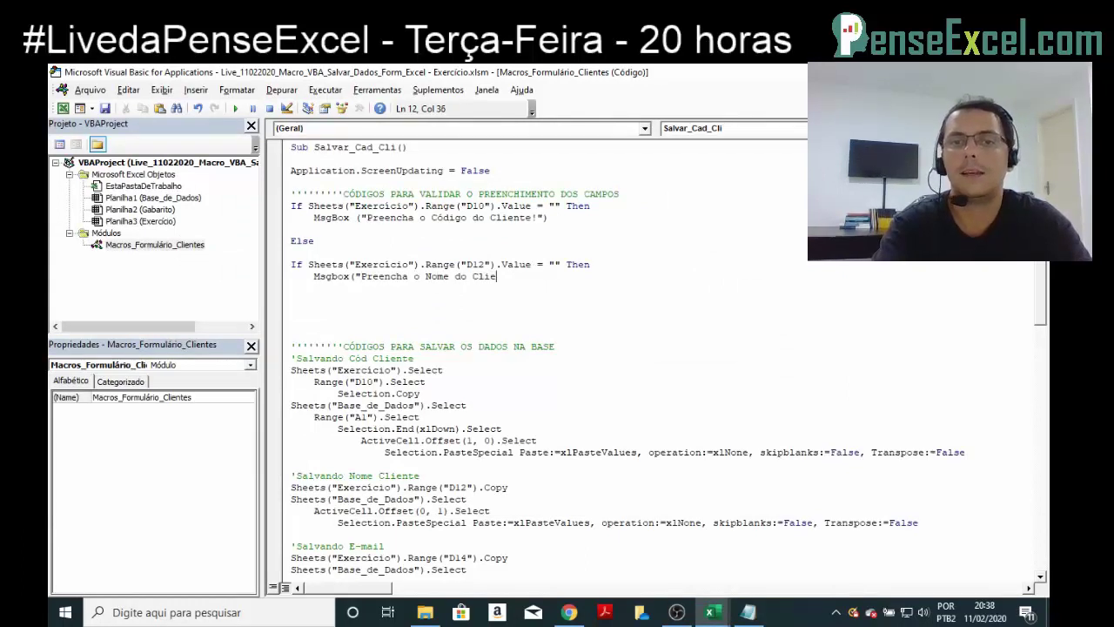
type("nte!\"")
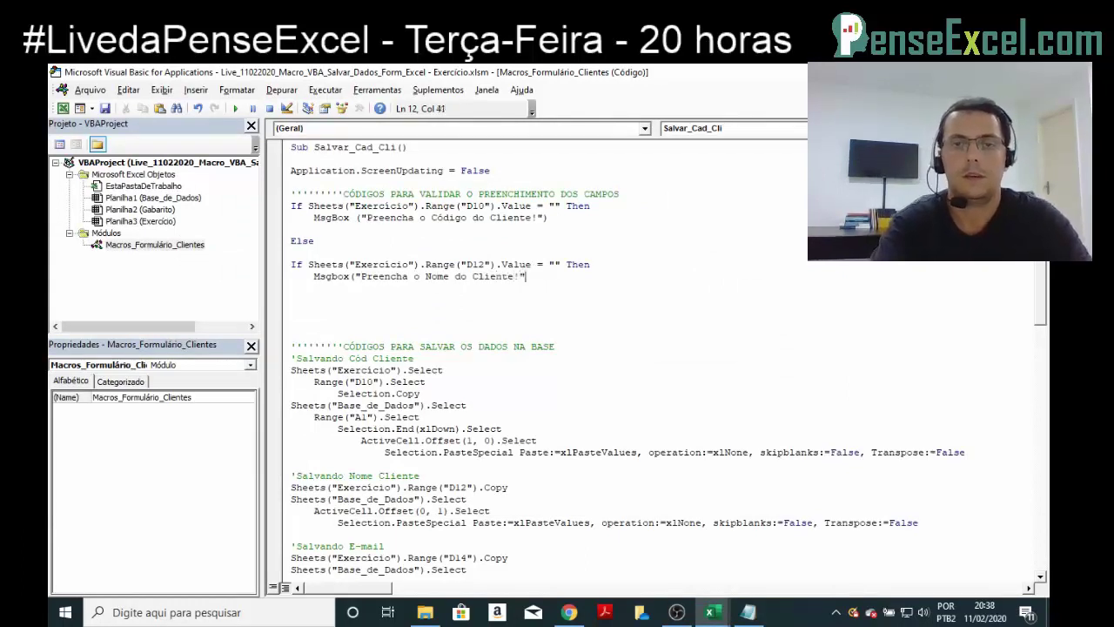
type(")")
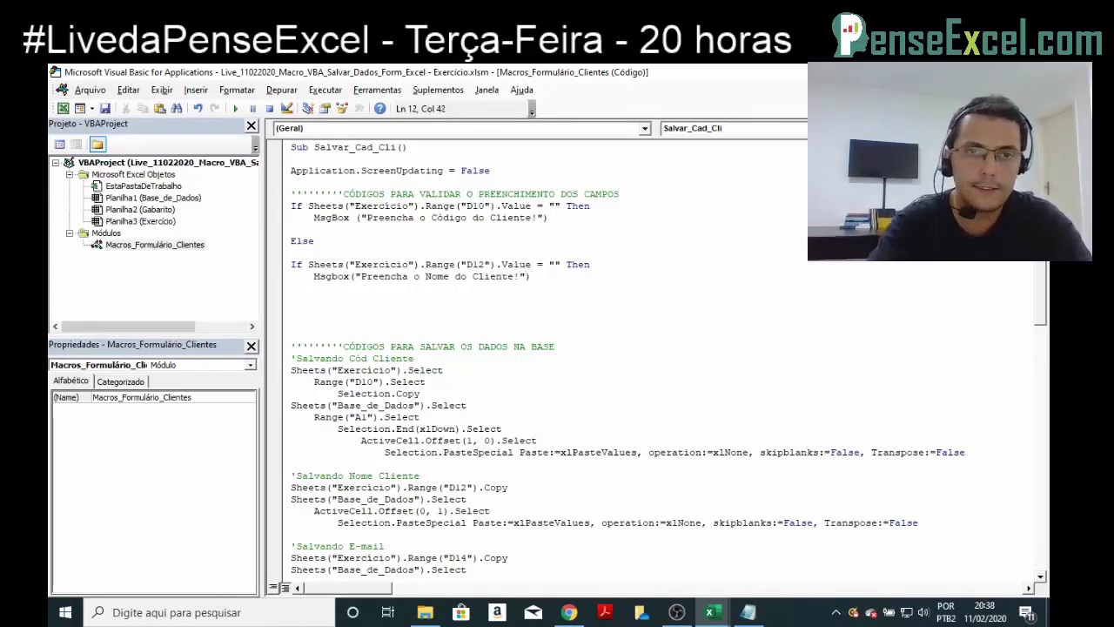
key("Return")
key("Return")
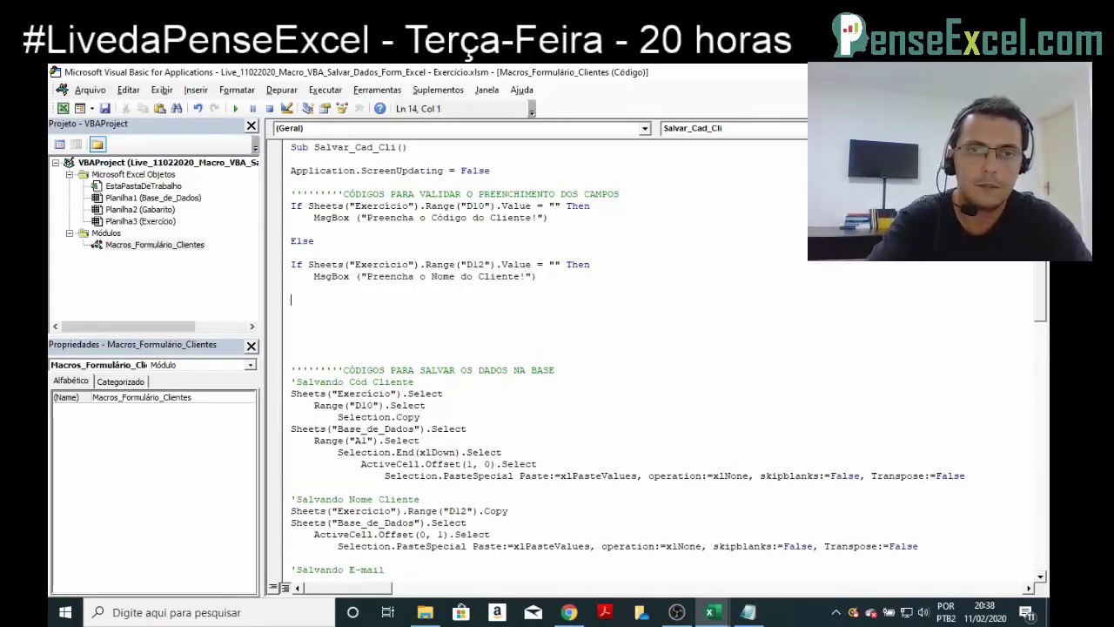
Add an Else line and begin the next If Sheets("Exercicio").Range(" condition, checking the sheet's form.
key("BackSpace")
type("Else")
key("Return")
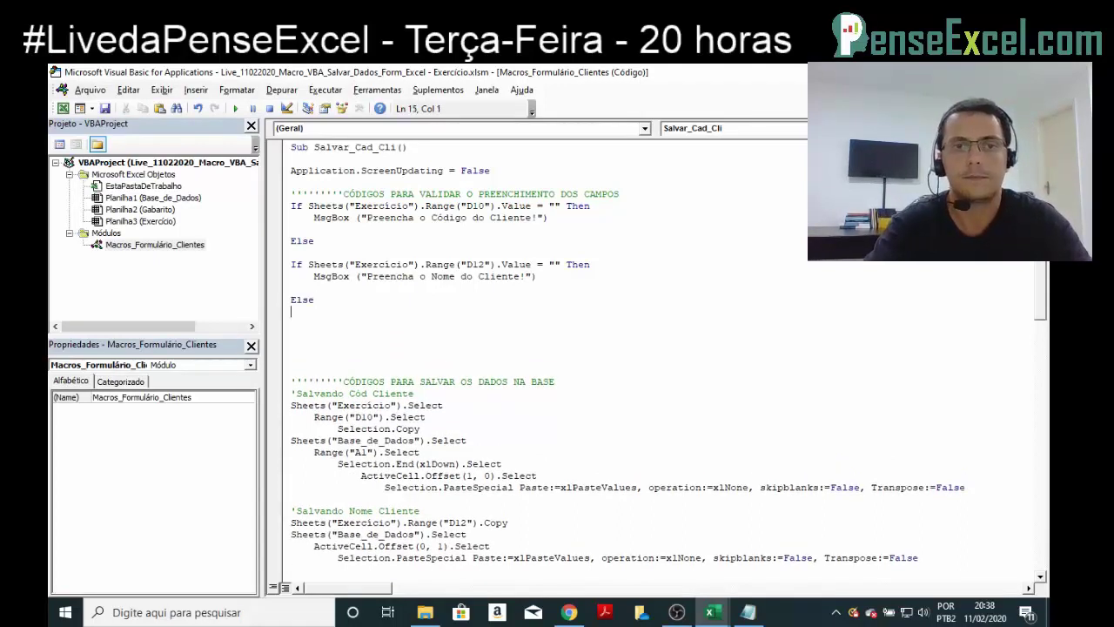
key("Return")
type("If ")
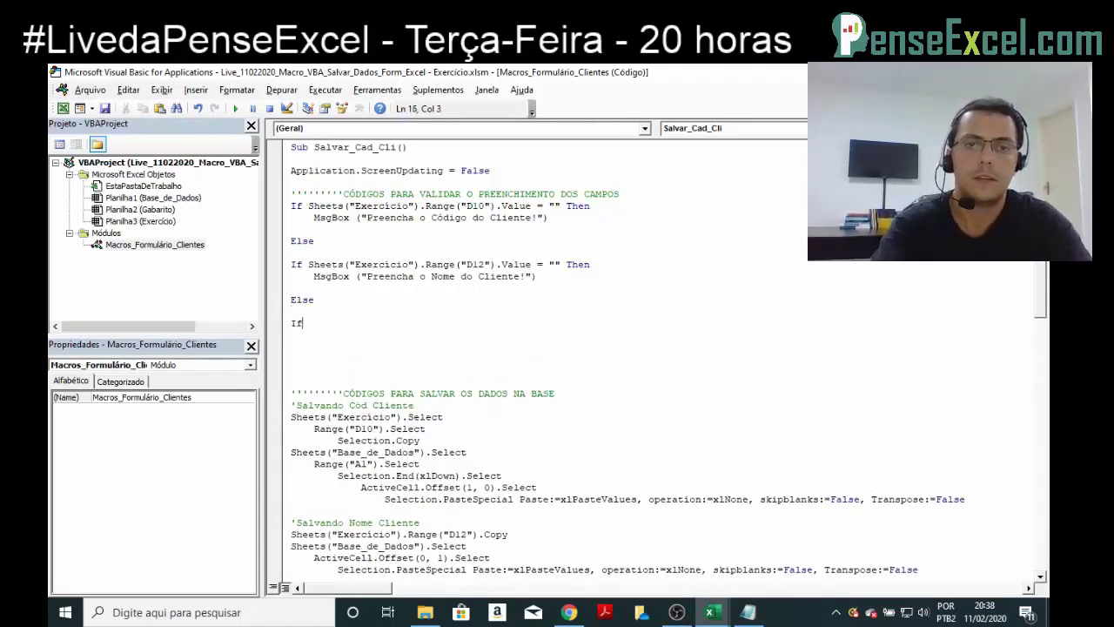
type("heets")
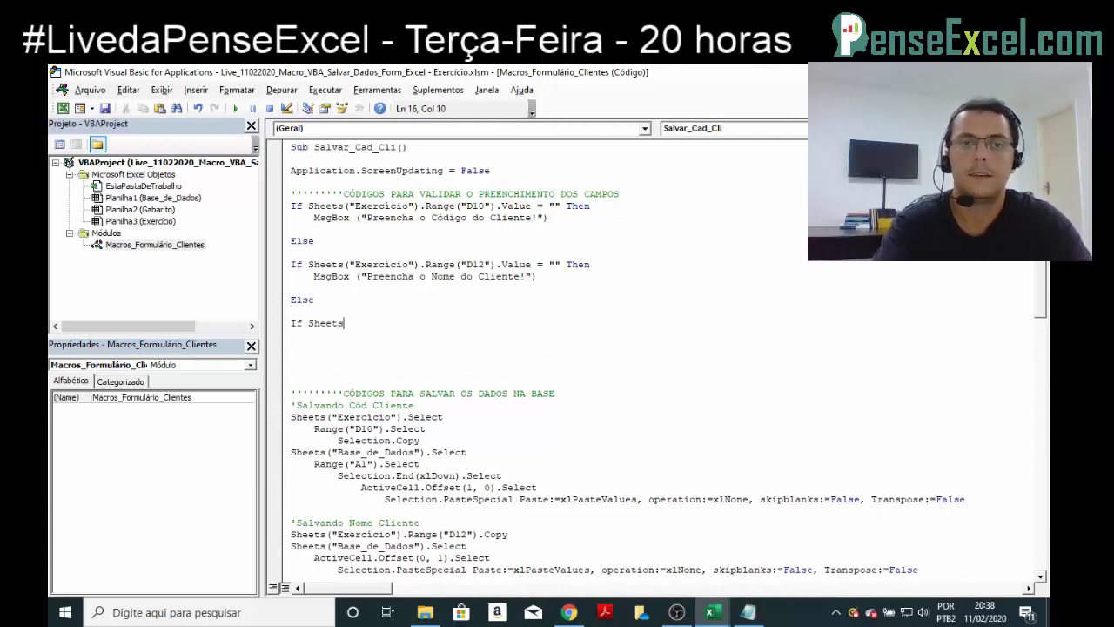
type("(")
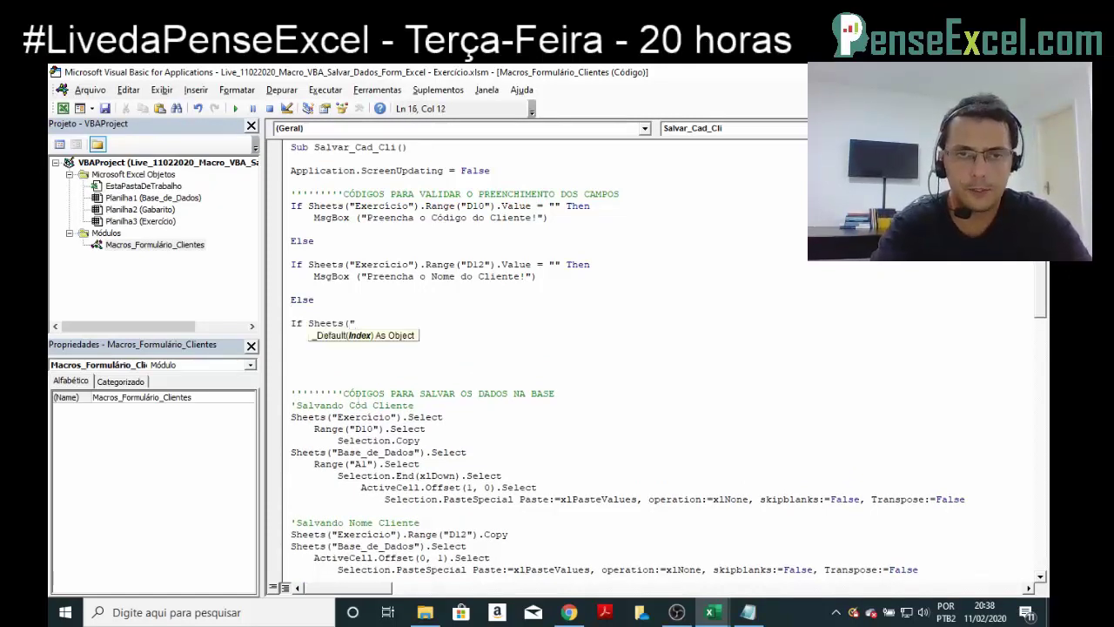
type("xercicio\"")
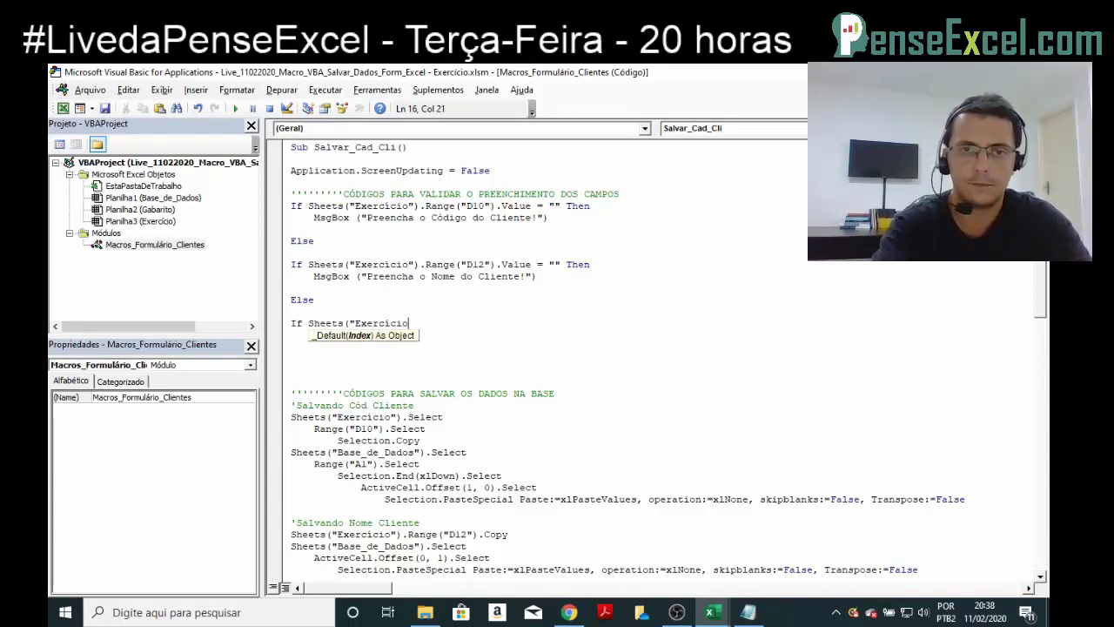
type("))")
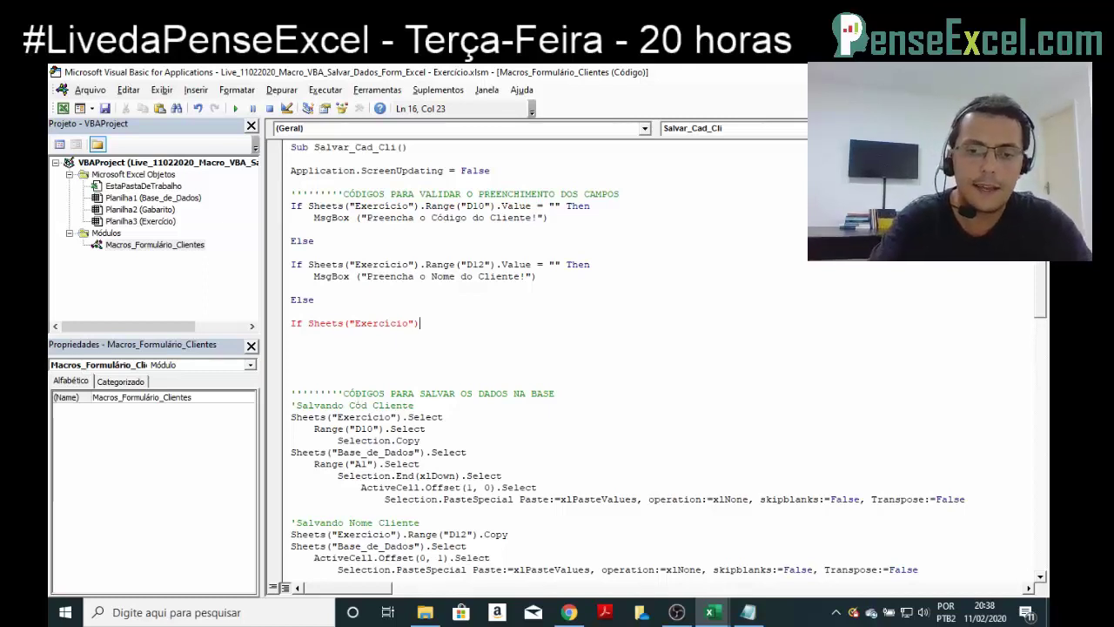
type(".Range(")
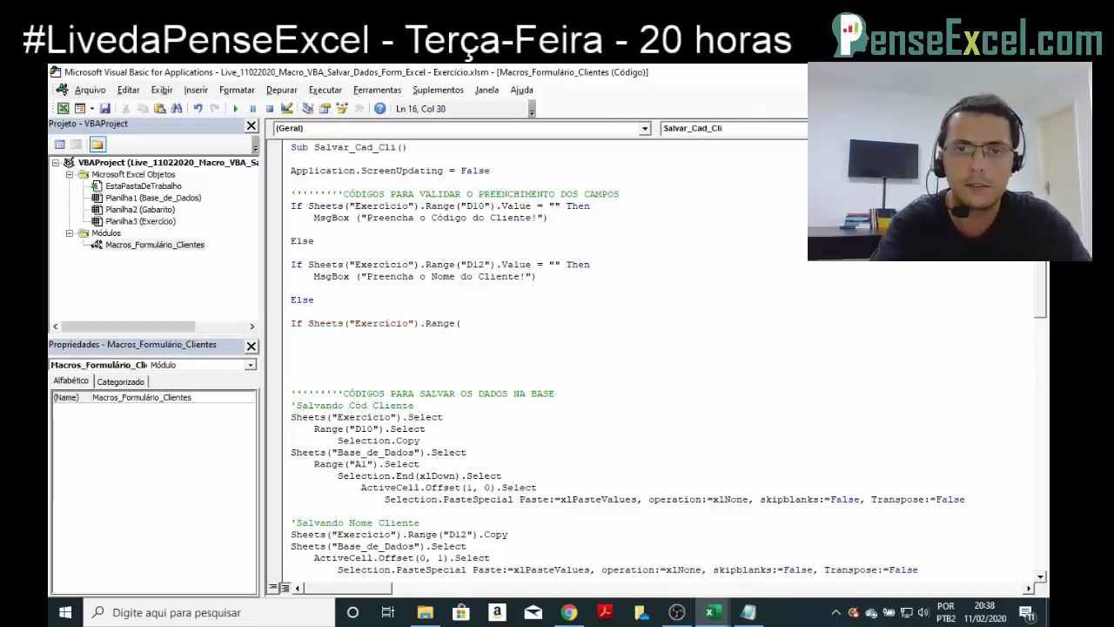
type("\"")
key("alt+Tab")
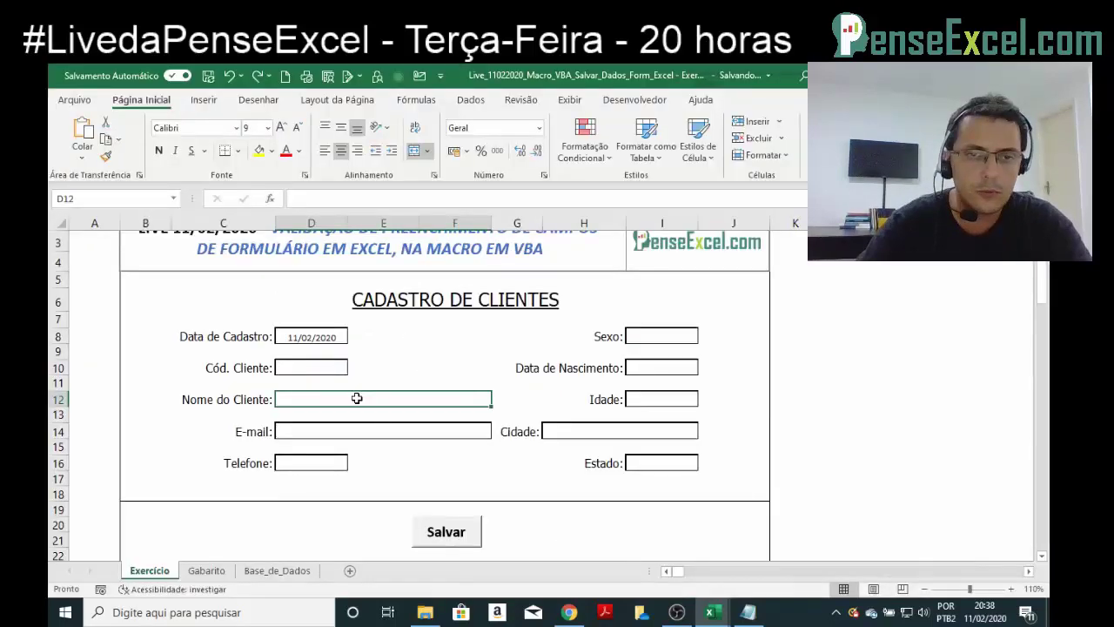
key("alt+Tab")
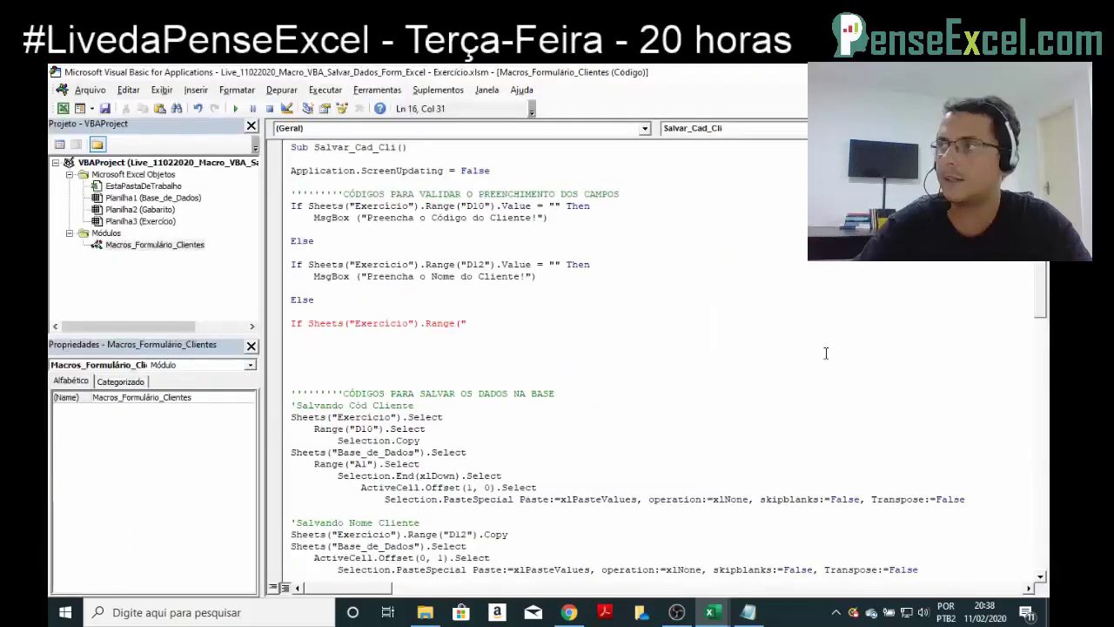
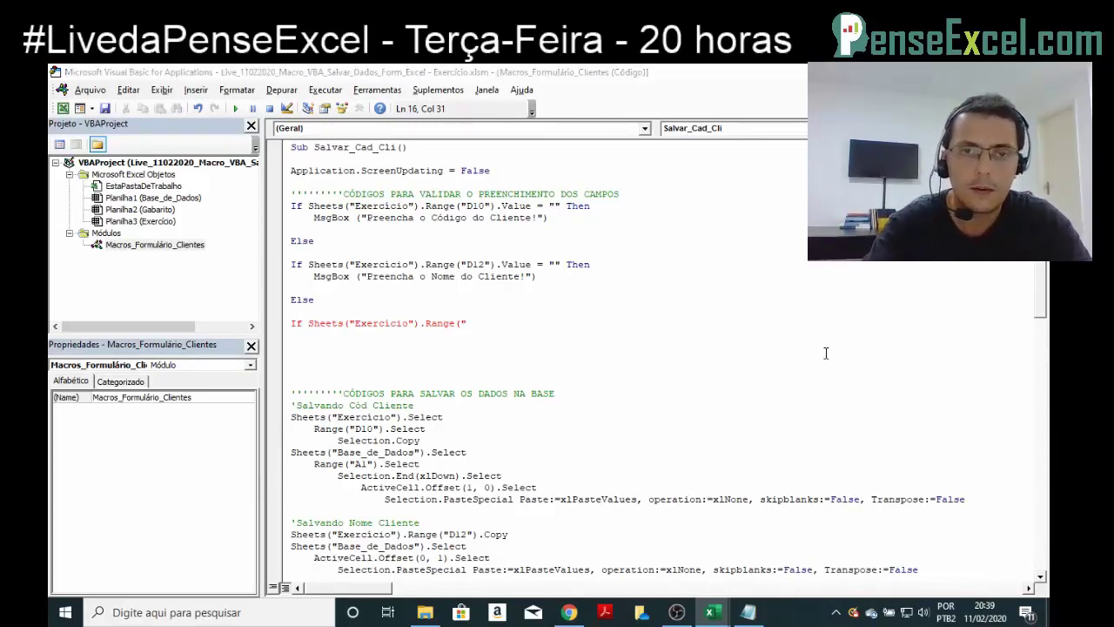
Confirm the E-mail field is D14 and write the condition Range("D14").Value = "" Then.
key("alt+F11")
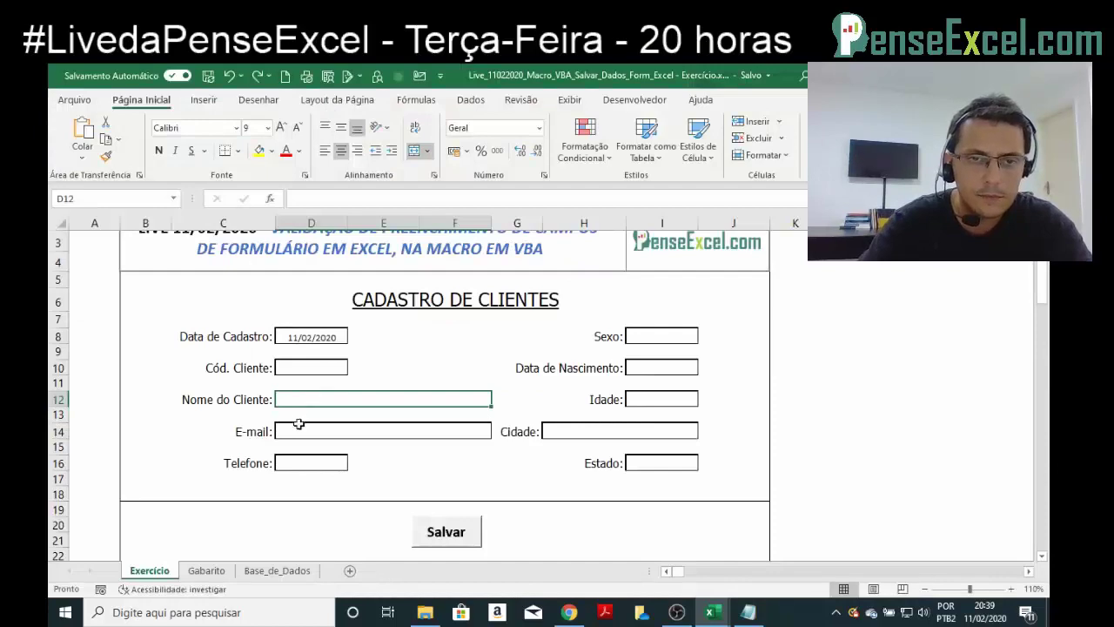
left_click(300, 425)
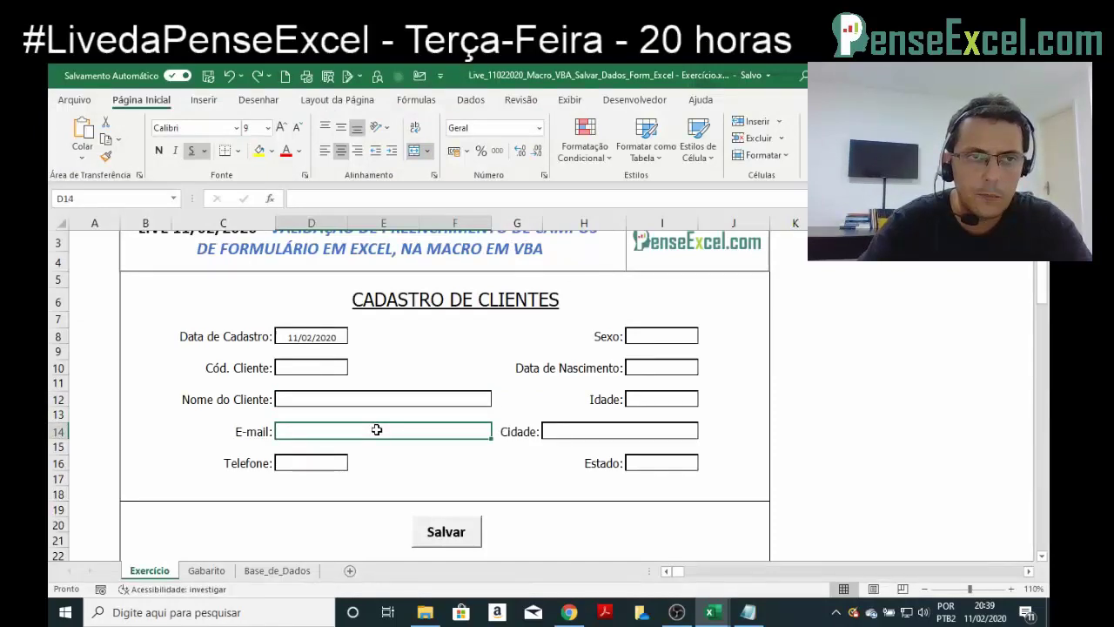
key("alt+F11")
type("\"D14\").")
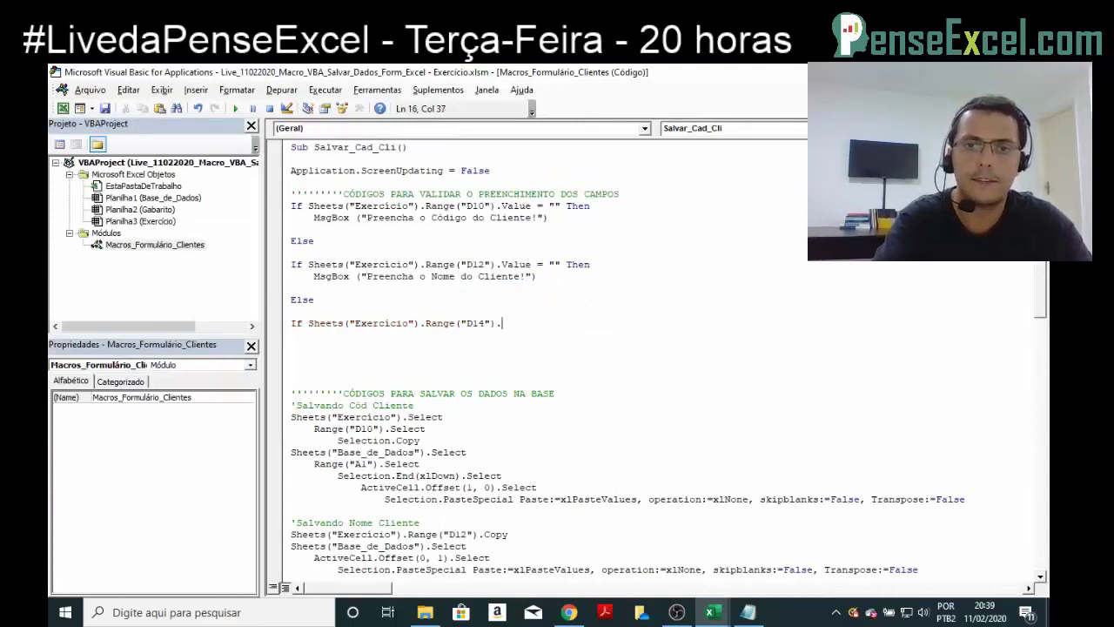
type("value = ")
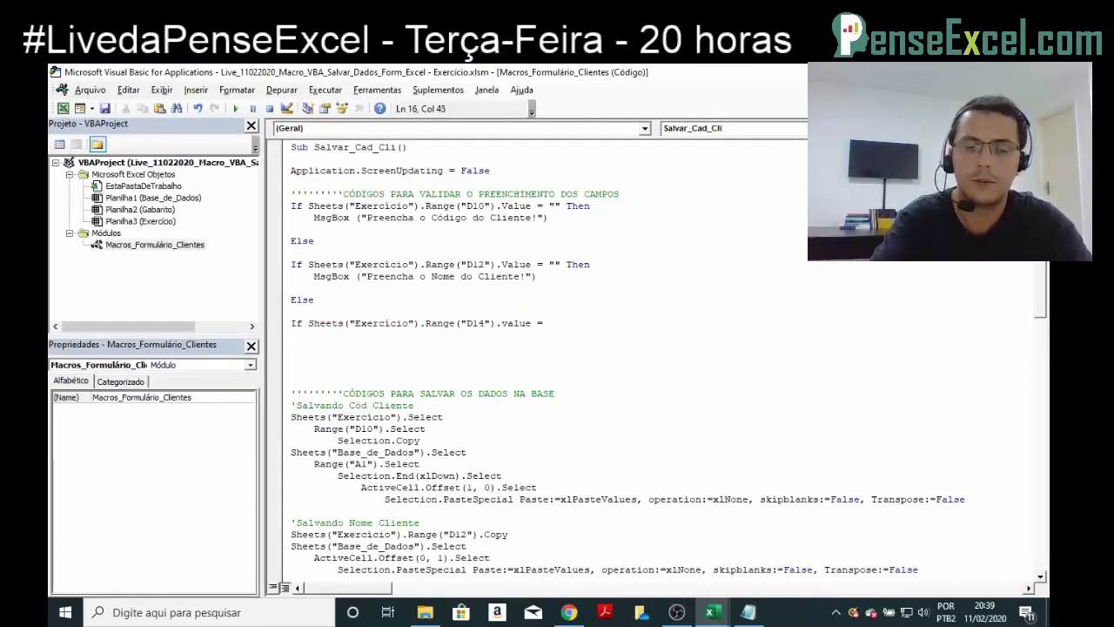
type("\"\"")
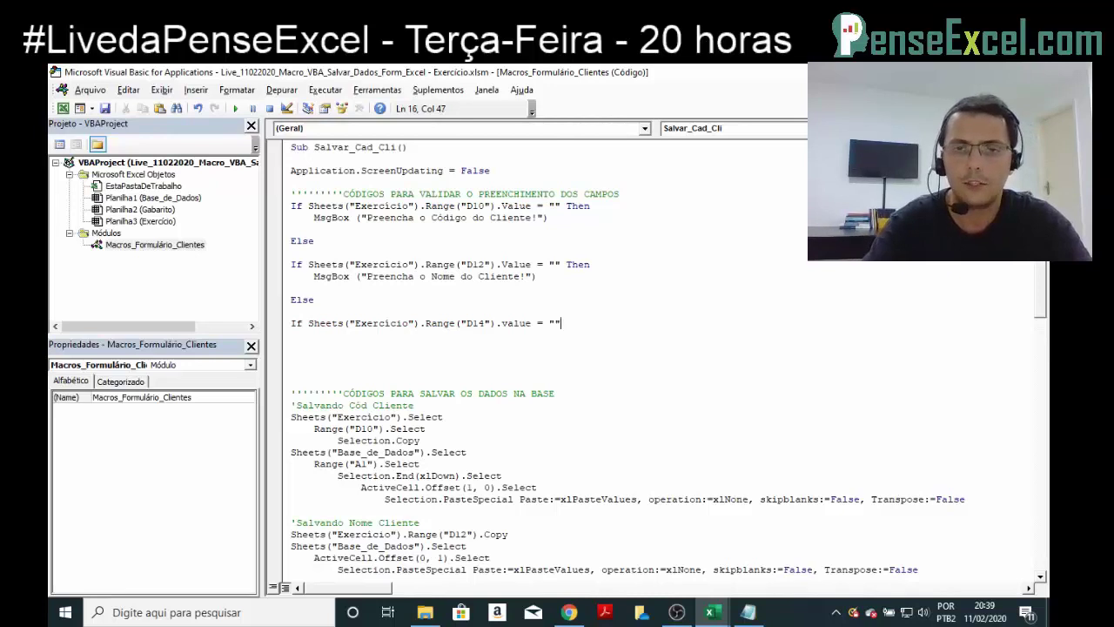
type(" then")
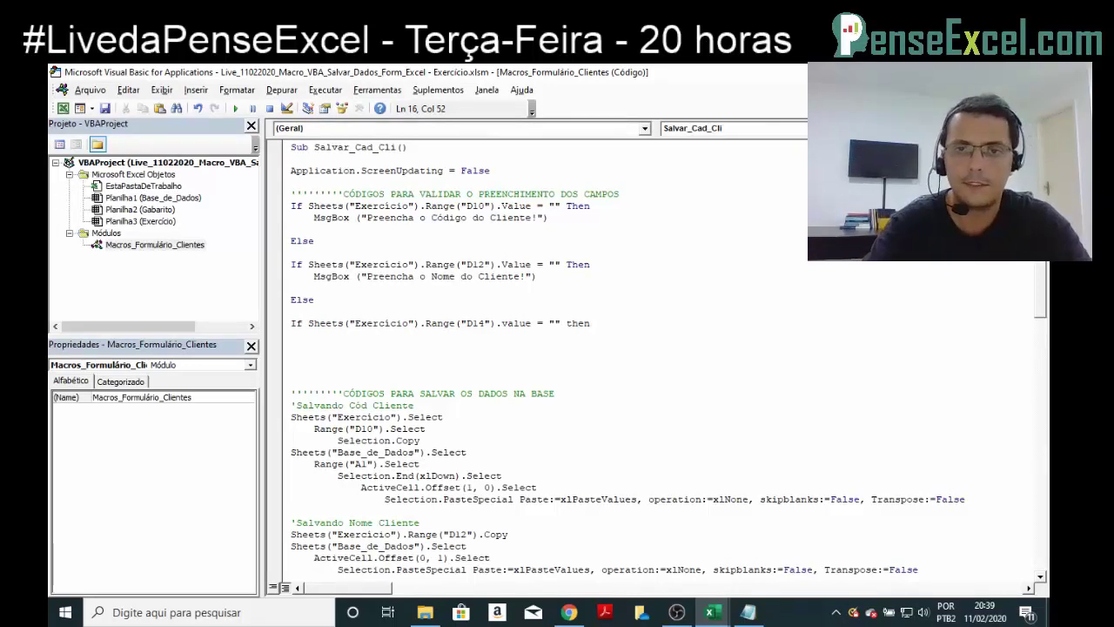
key("Return")
key("Tab")
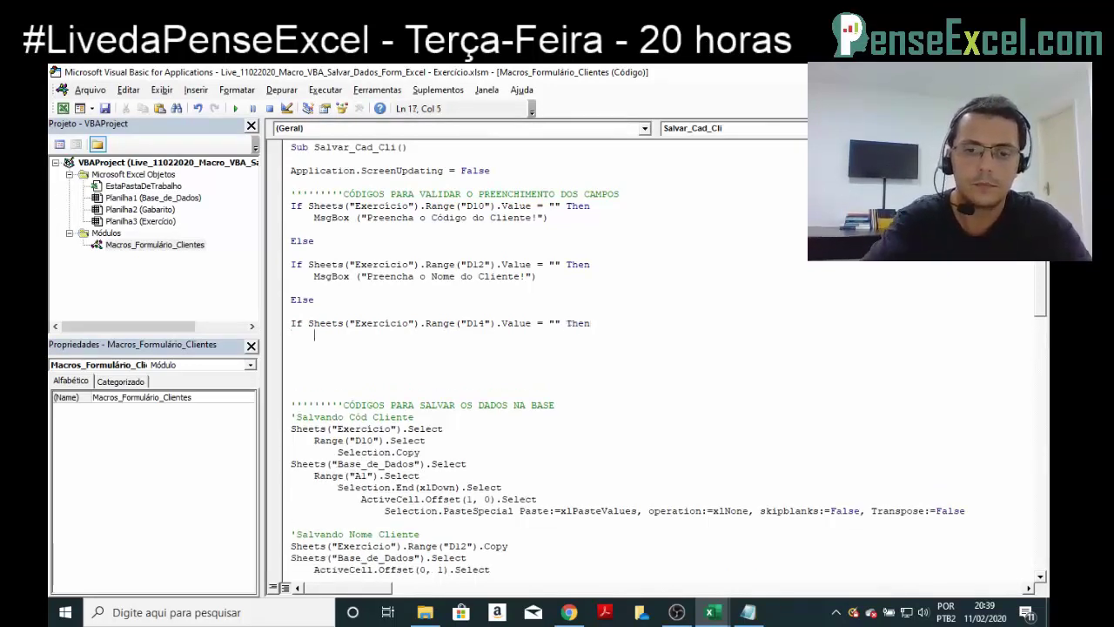
Add MsgBox ("Preencha o E-mail do Cliente!") under the D14 check.
type("MsgBox")
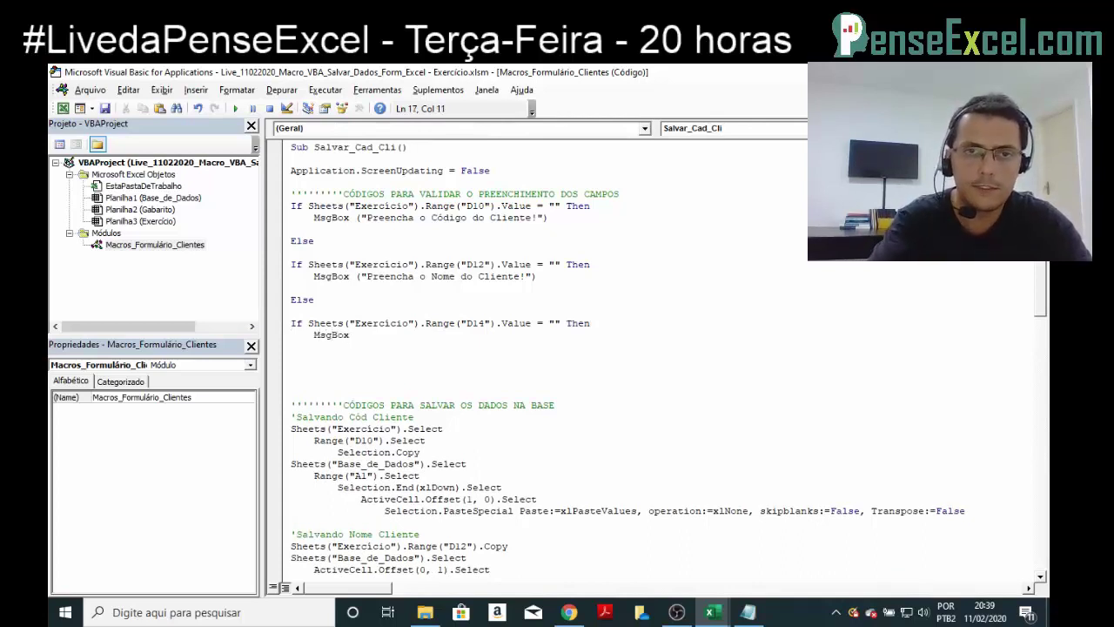
type(" (")
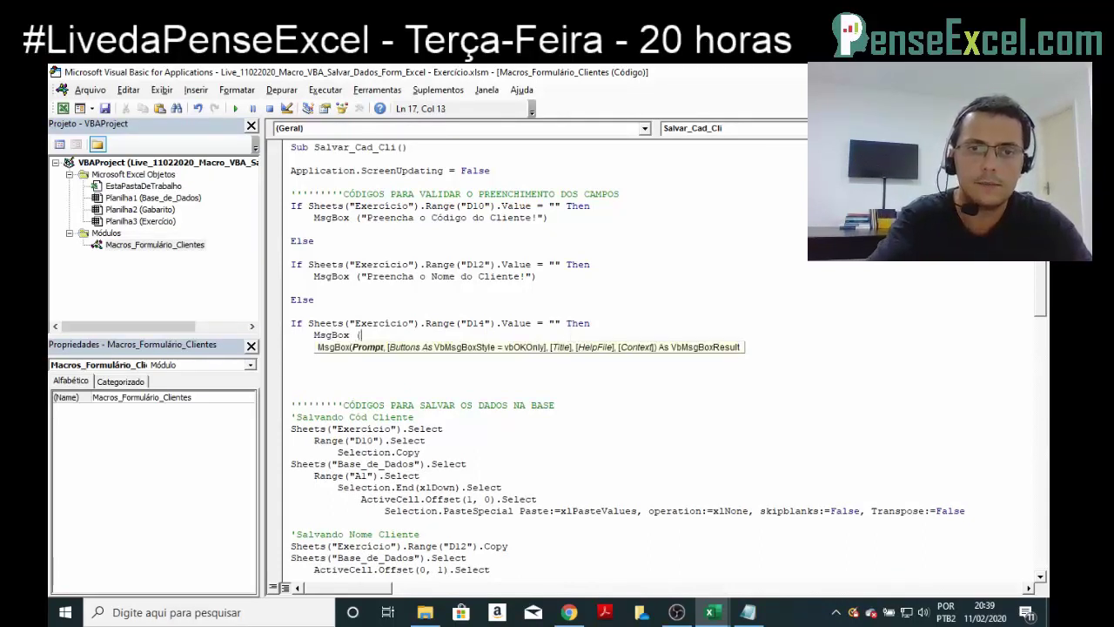
type("\"")
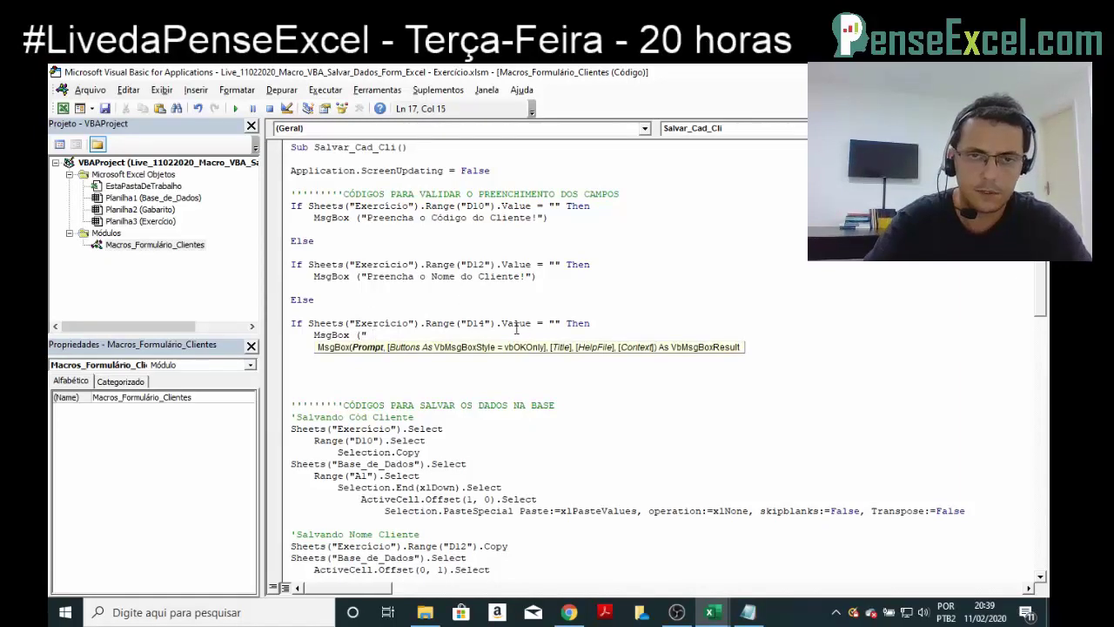
key("BackSpace")
key("alt+F11")
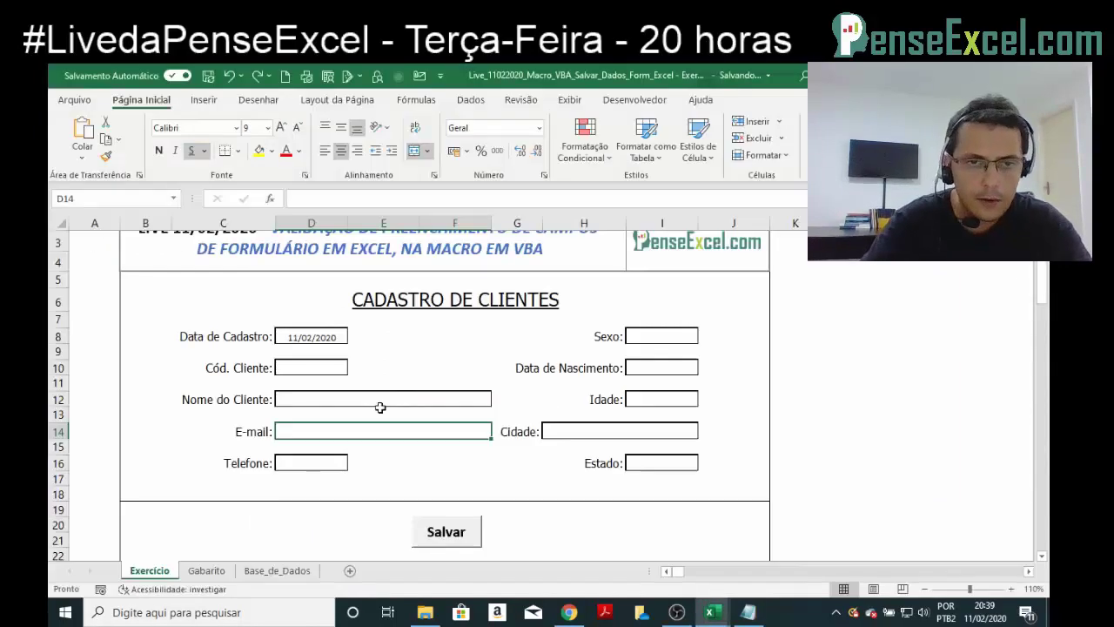
key("alt+F11")
type("PReencha")
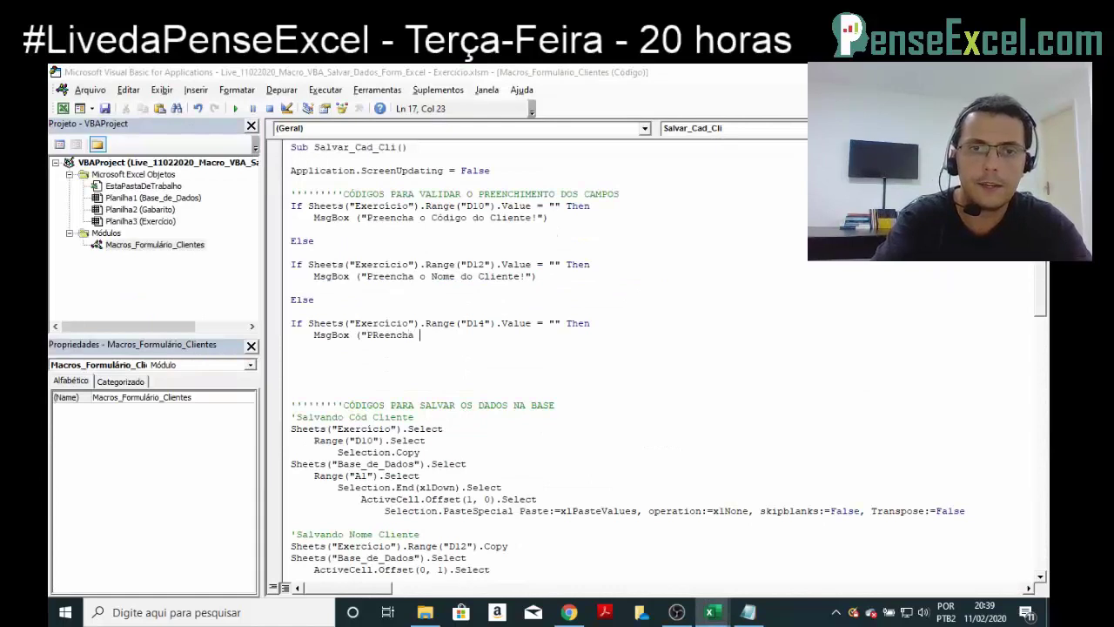
key("BackSpace")
key("BackSpace")
key("BackSpace")
key("BackSpace")
key("BackSpace")
key("BackSpace")
type("ree")
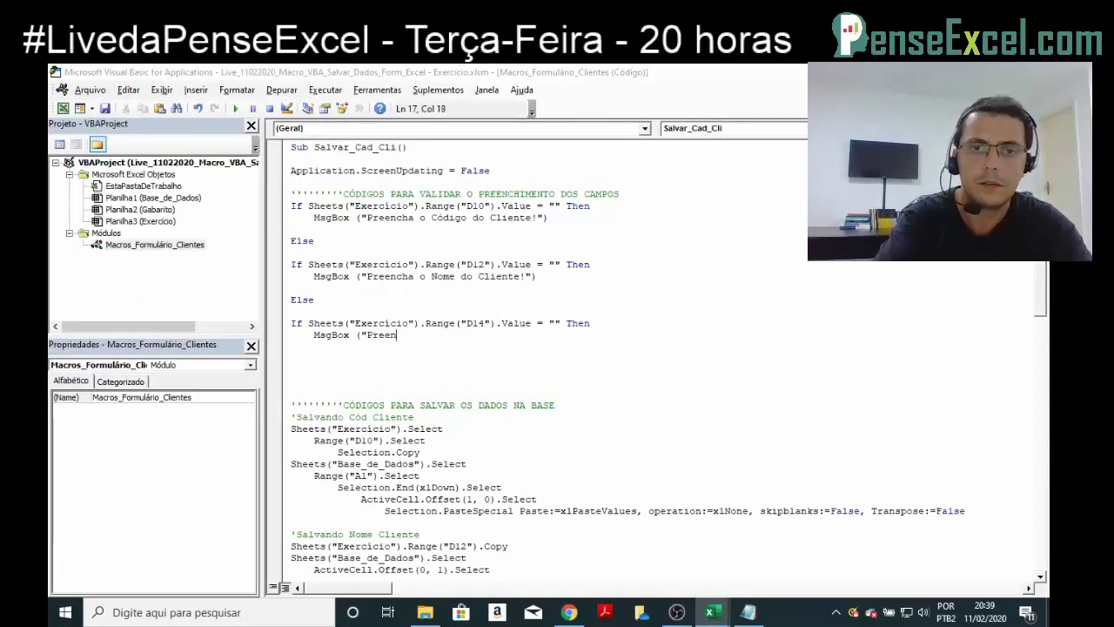
type("ncha o E")
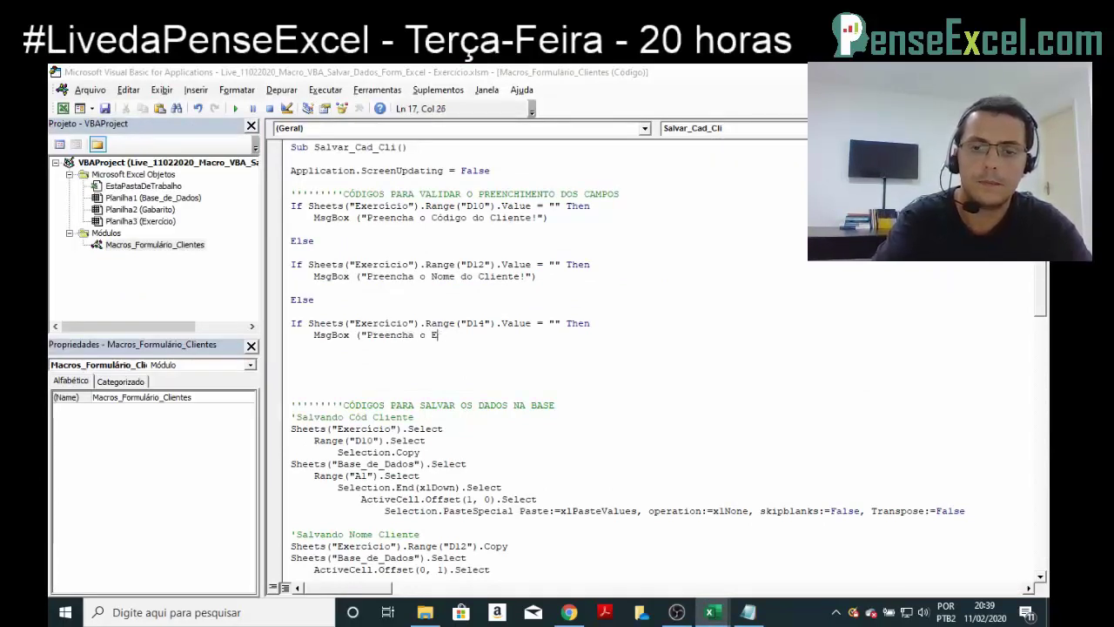
type("-mail do Clie")
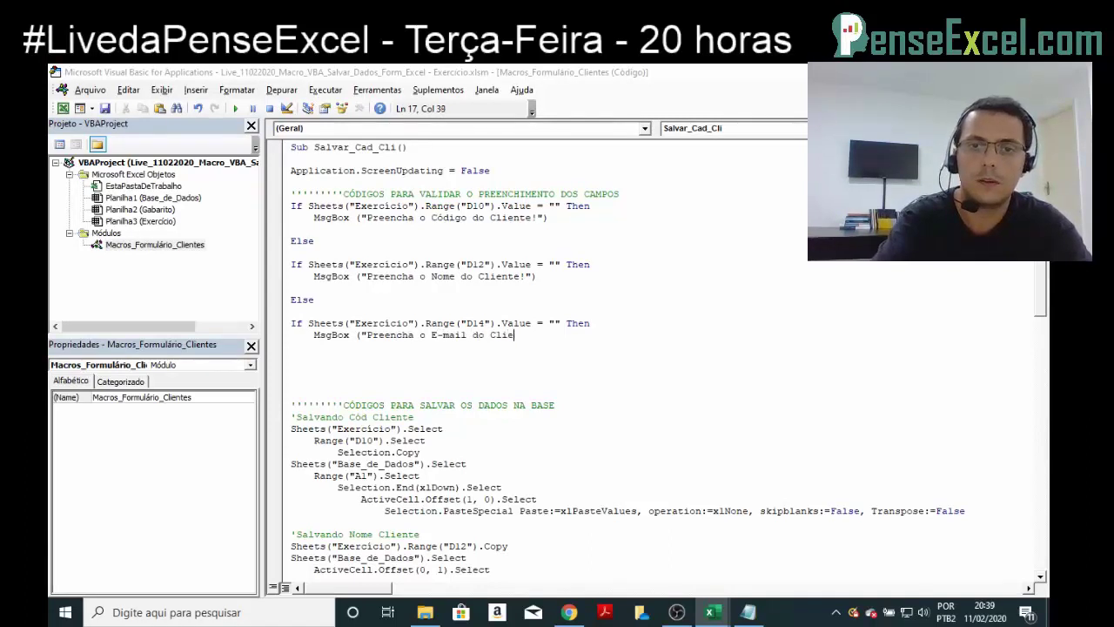
type("nte!\"")
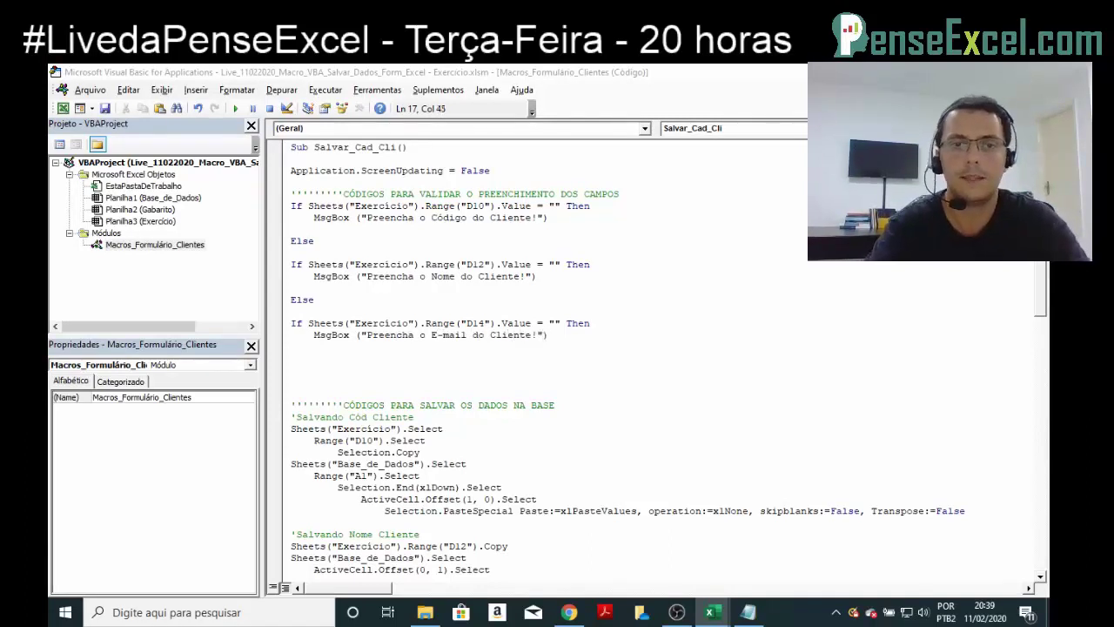
key("Return")
key("Return")
Complete the Else line and dismiss the compile error message.
type("lse")
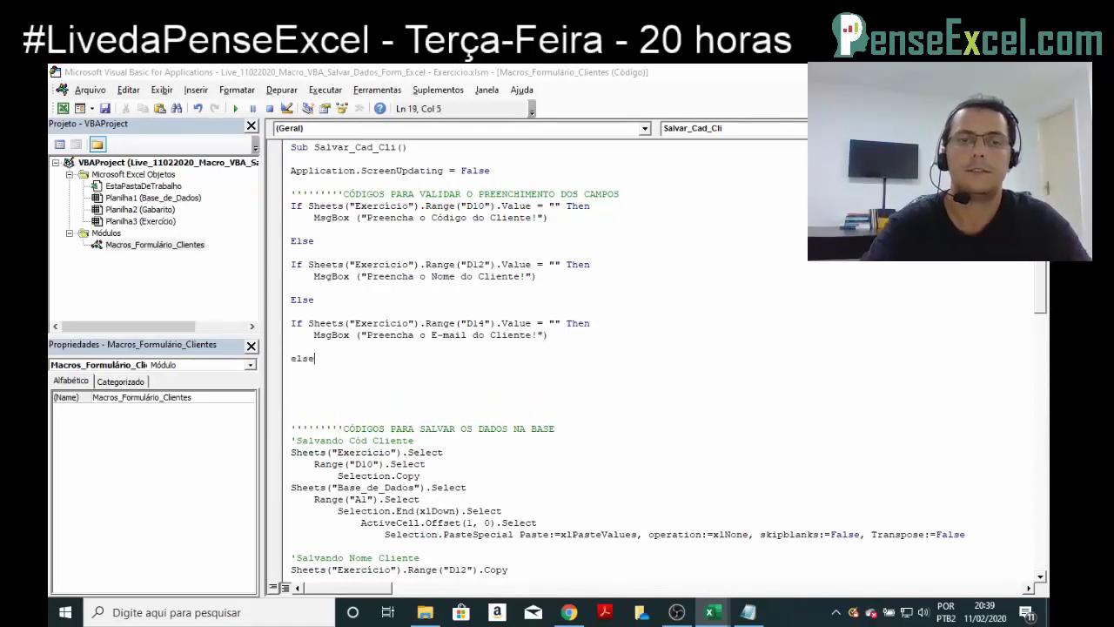
key("Return")
type("If")
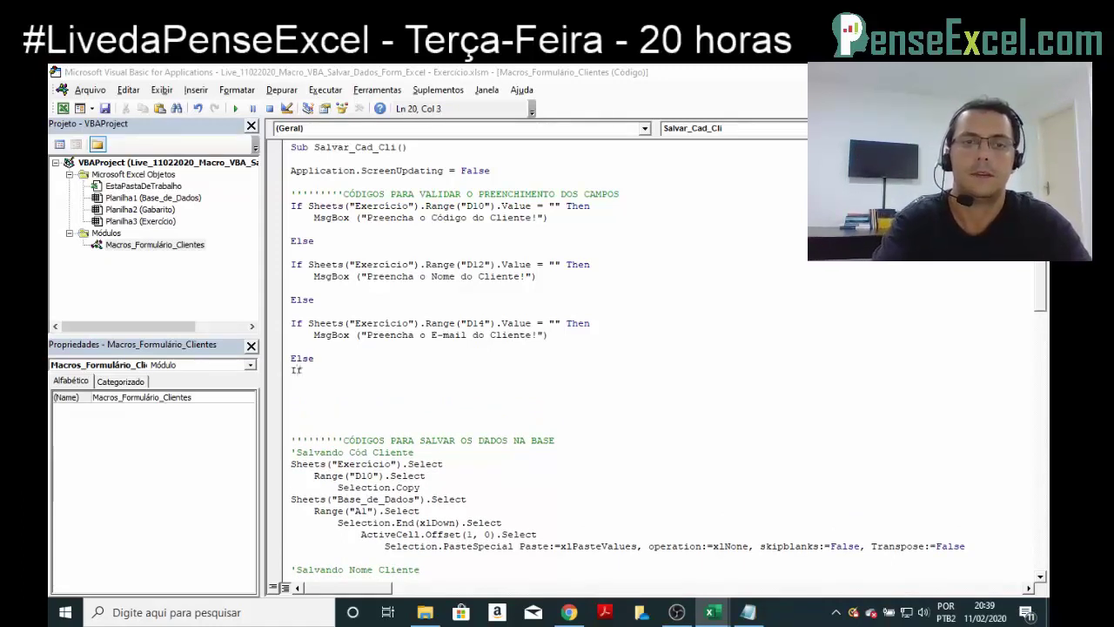
left_click(451, 411)
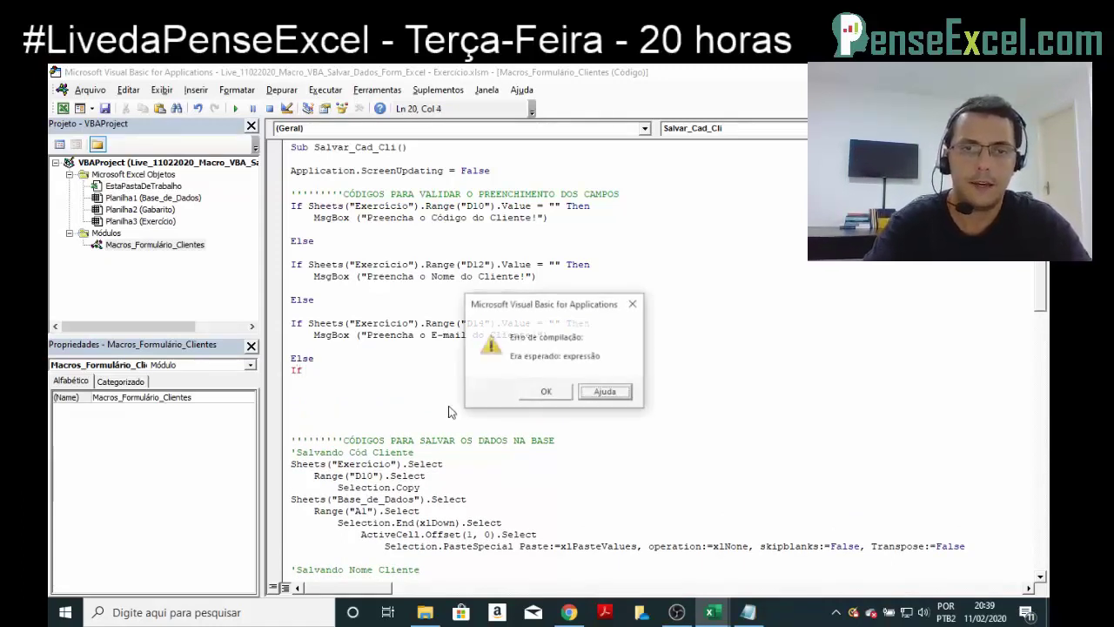
key("Tab")
key("Return")
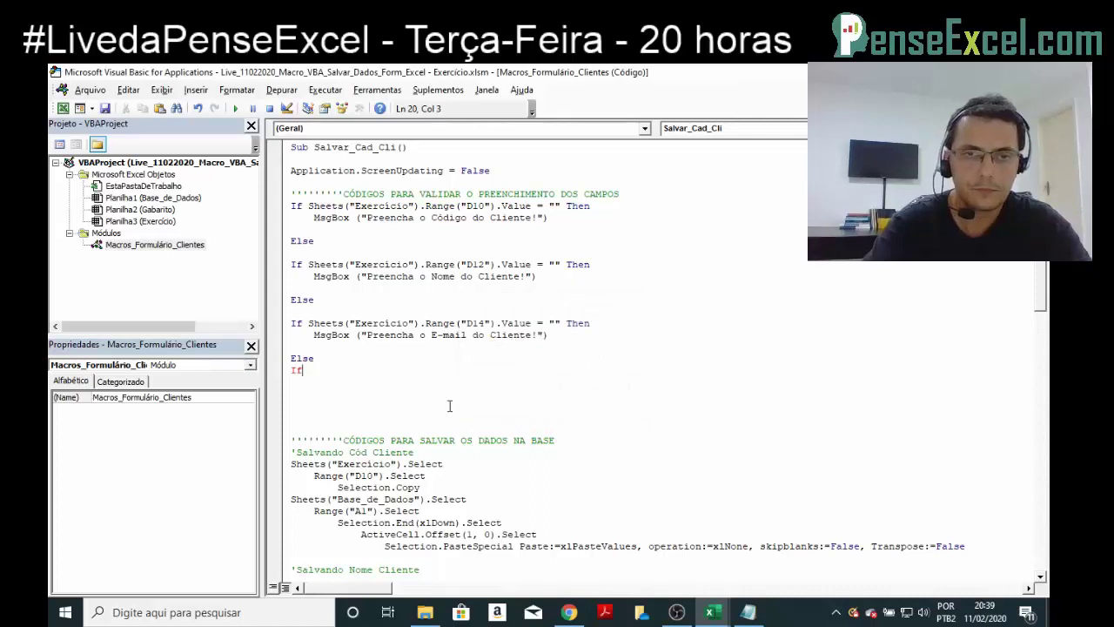
Write If Sheets("Exercicio").Range("D16").Value = "" Then for the Telefone cell.
type("Sheets(")
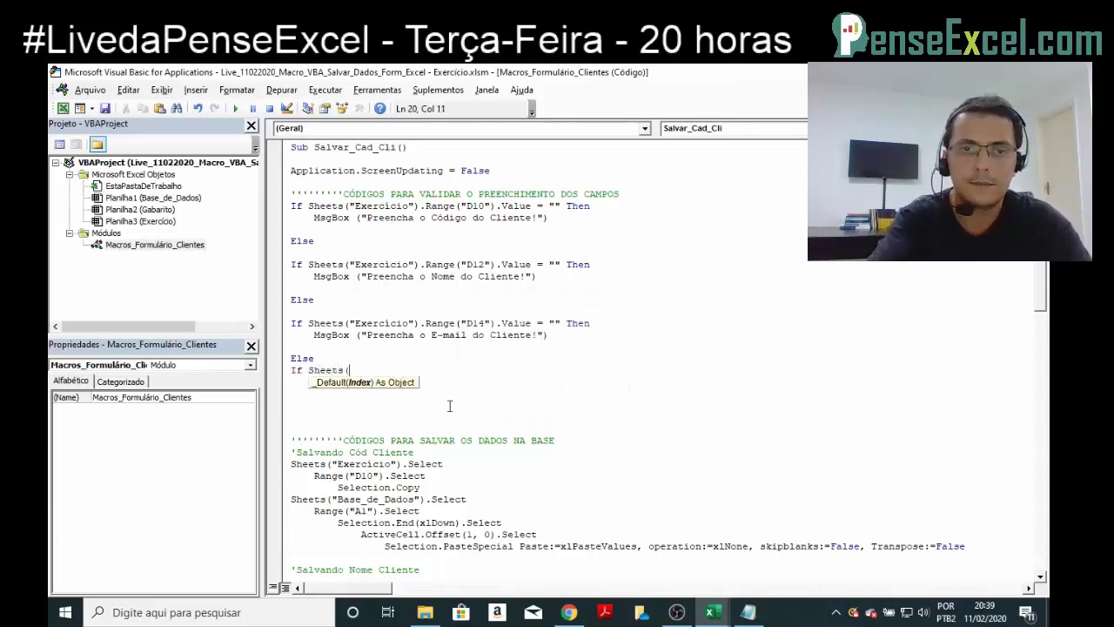
type("\"E")
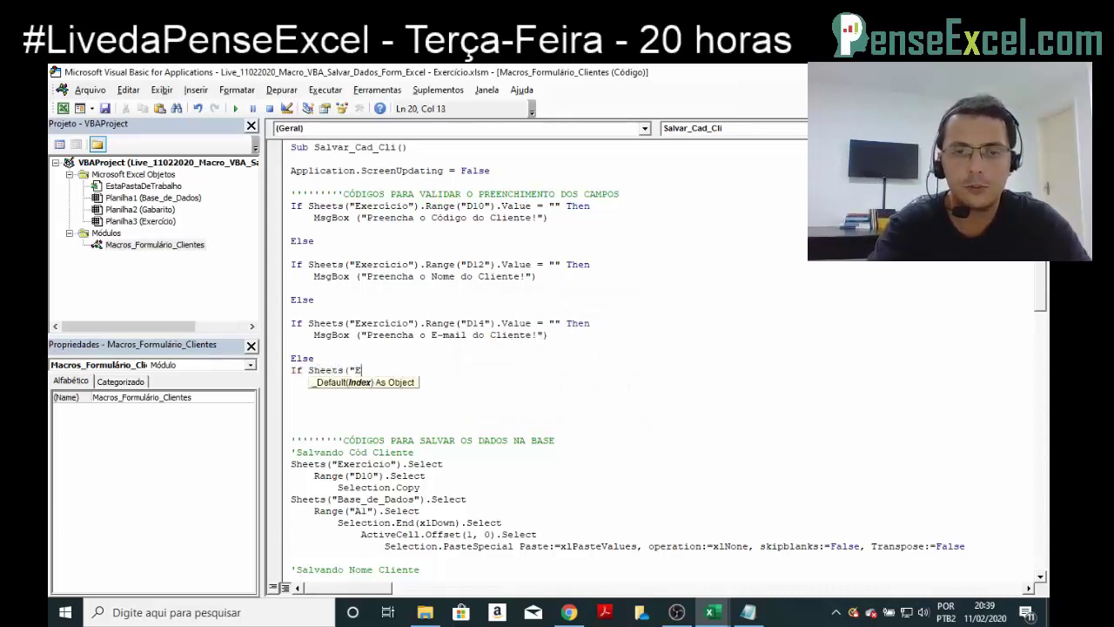
type("xercicio")
key("BackSpace")
key("BackSpace")
key("BackSpace")
key("BackSpace")
key("BackSpace")
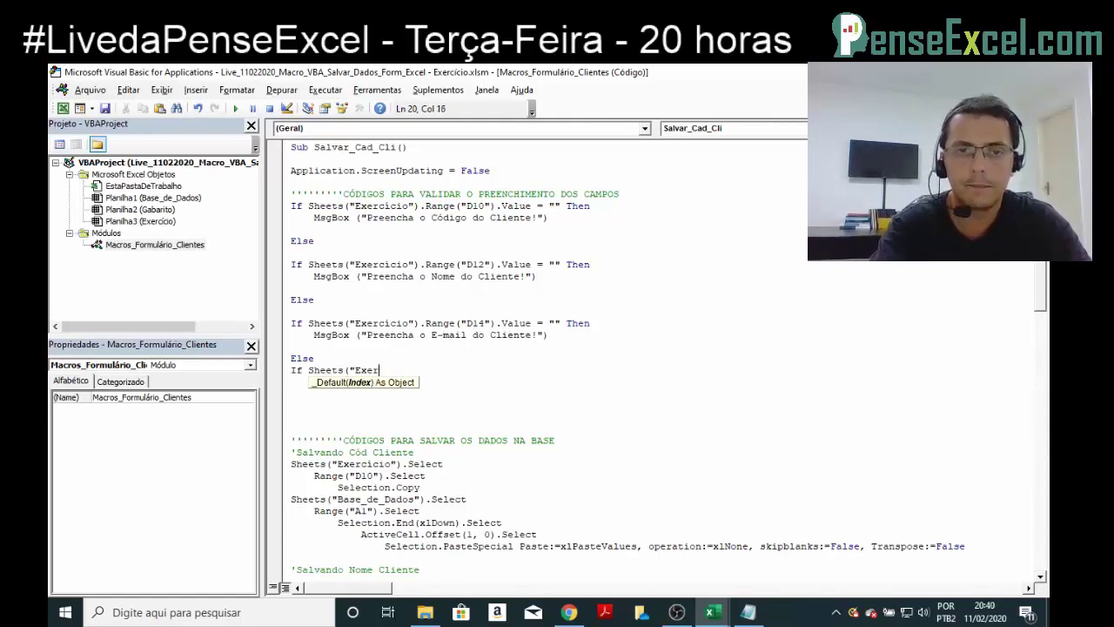
type("icio\"")
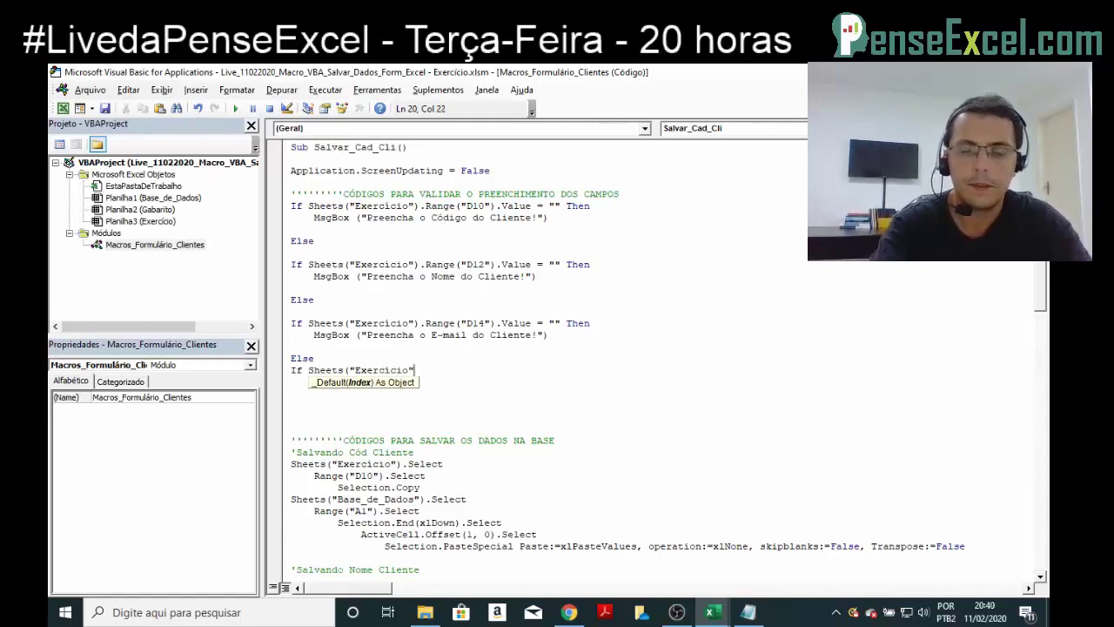
type(").")
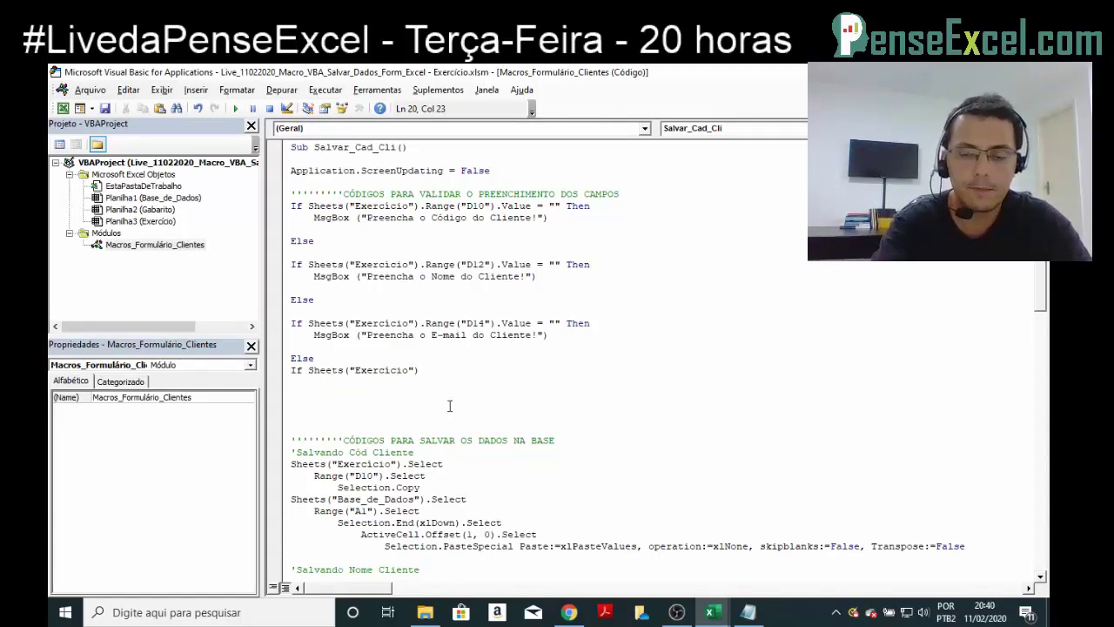
type("range(")
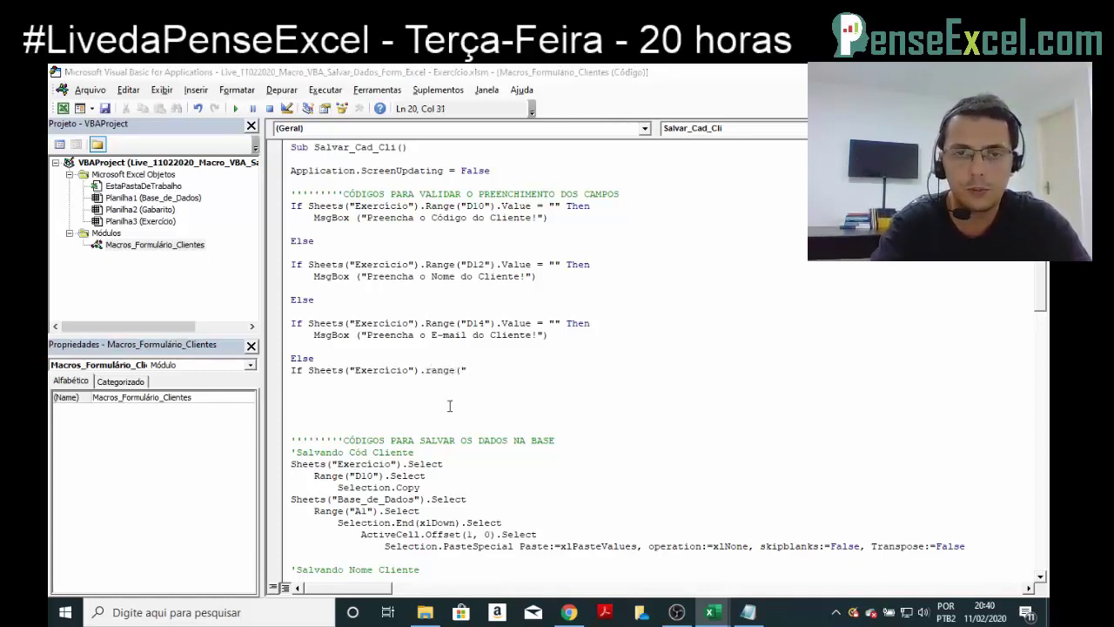
key("alt+F11")
left_click(290, 472)
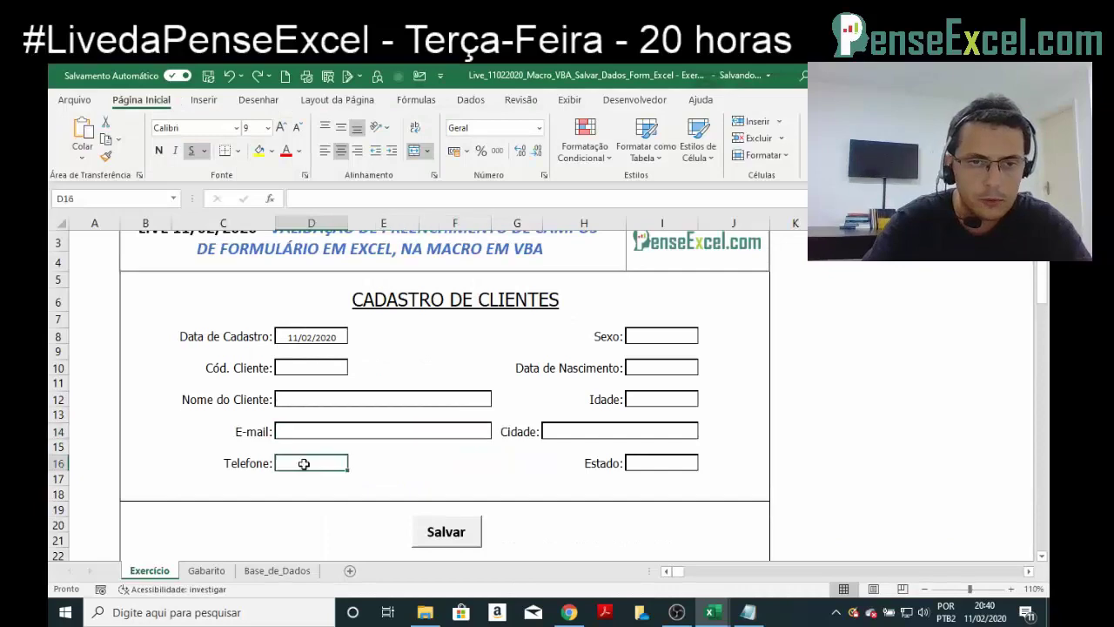
key("alt+F11")
type("\"D")
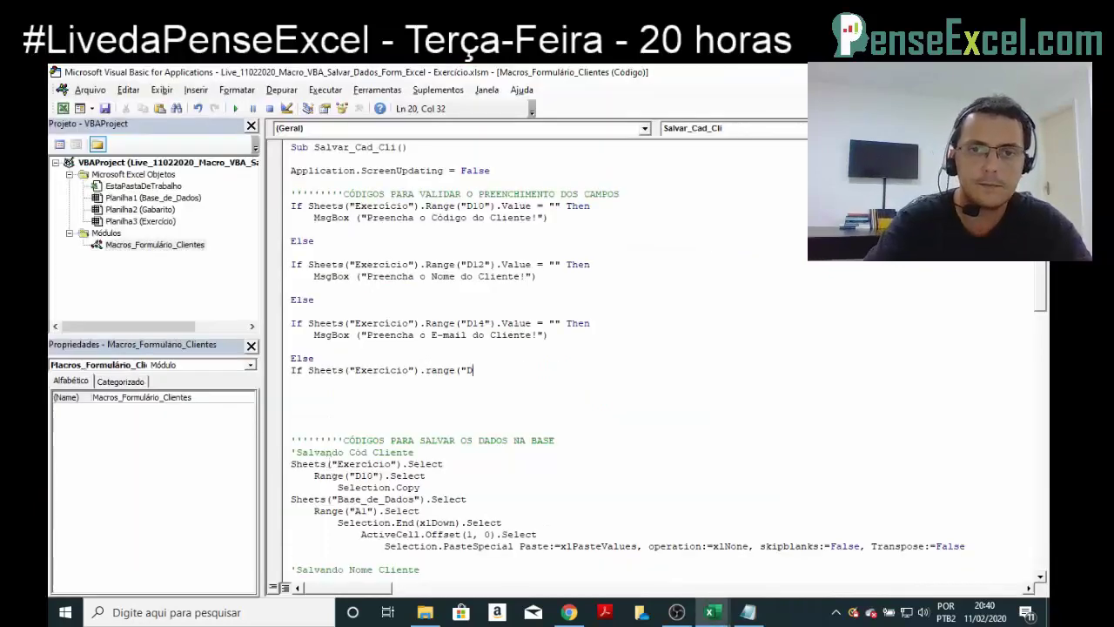
type("16")
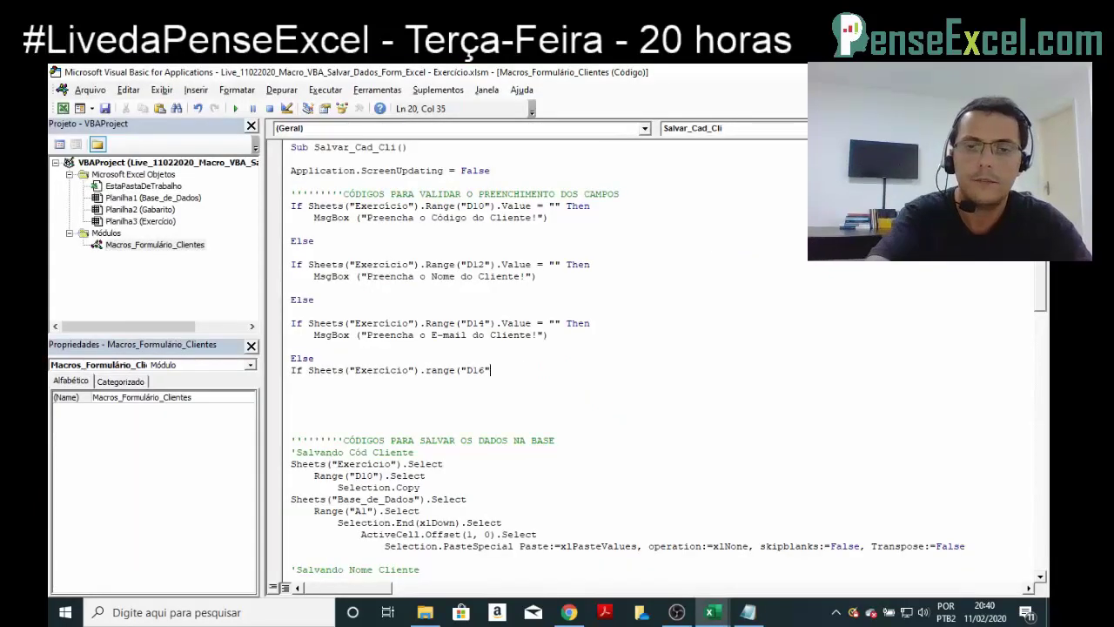
type("aleu")
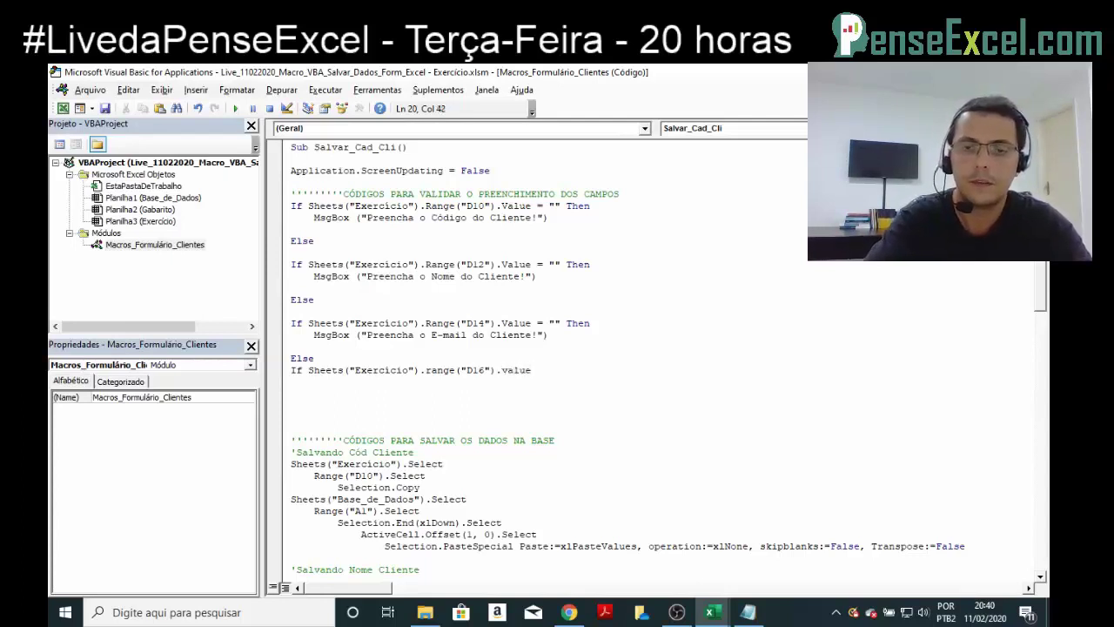
type("= \"\"")
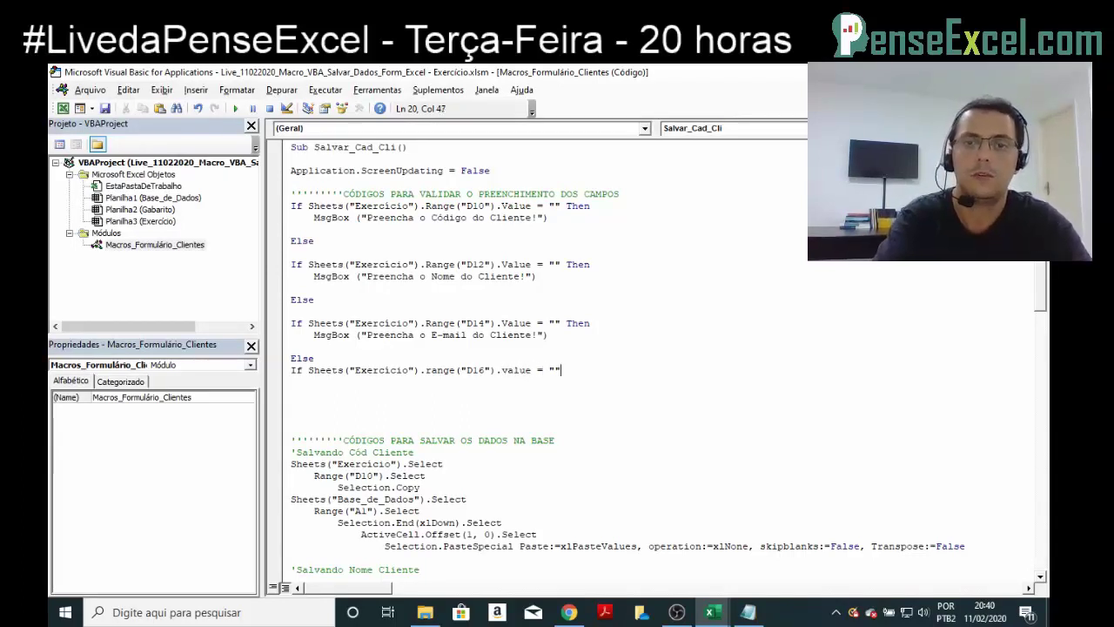
type(" Then")
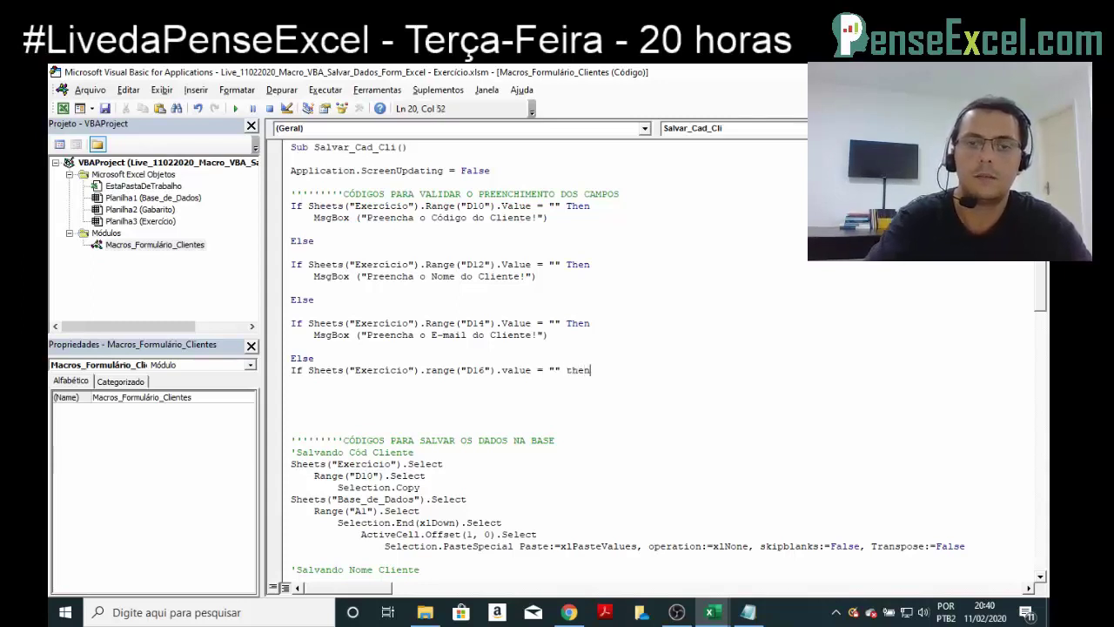
key("Return")
Add MsgBox ("Preencha o Telefone do Cliente!") under the D16 check.
type("msg")
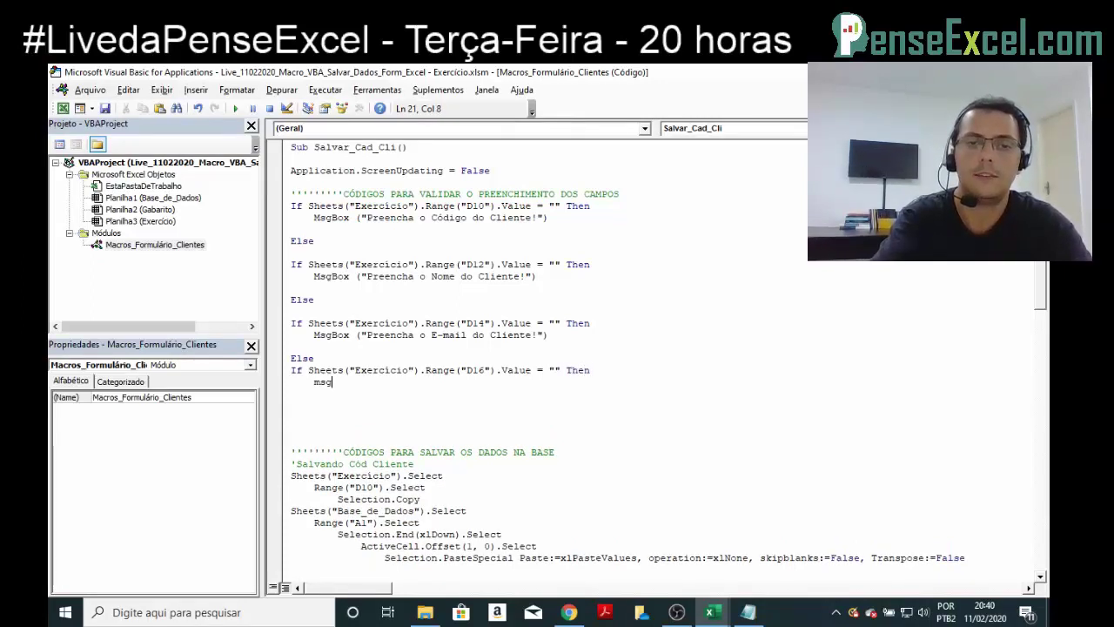
type("box")
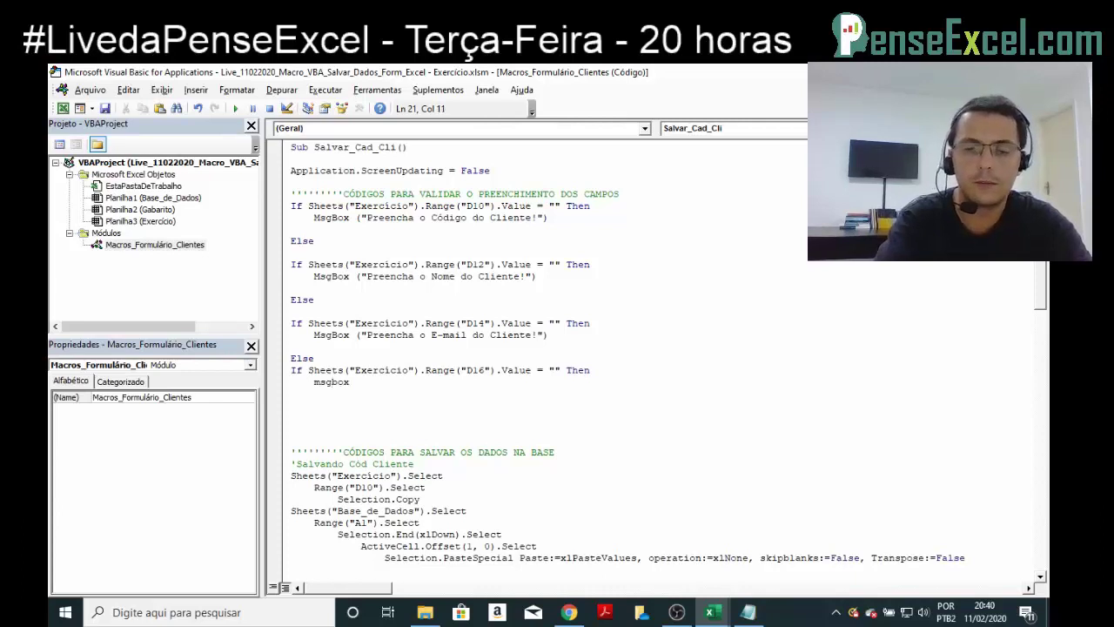
type(" (")
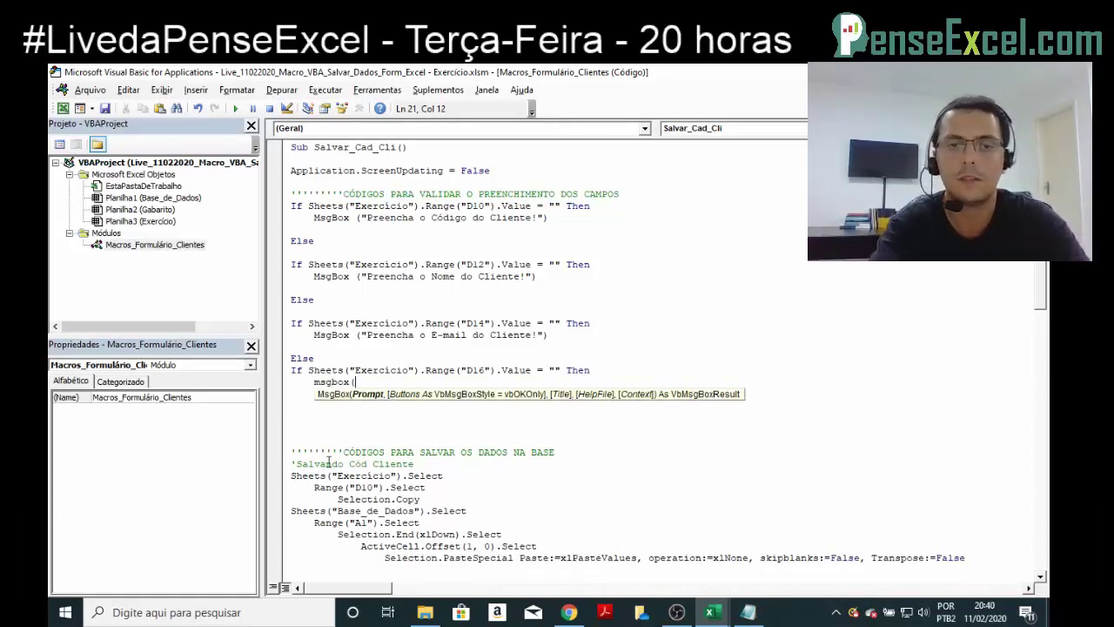
type("\"")
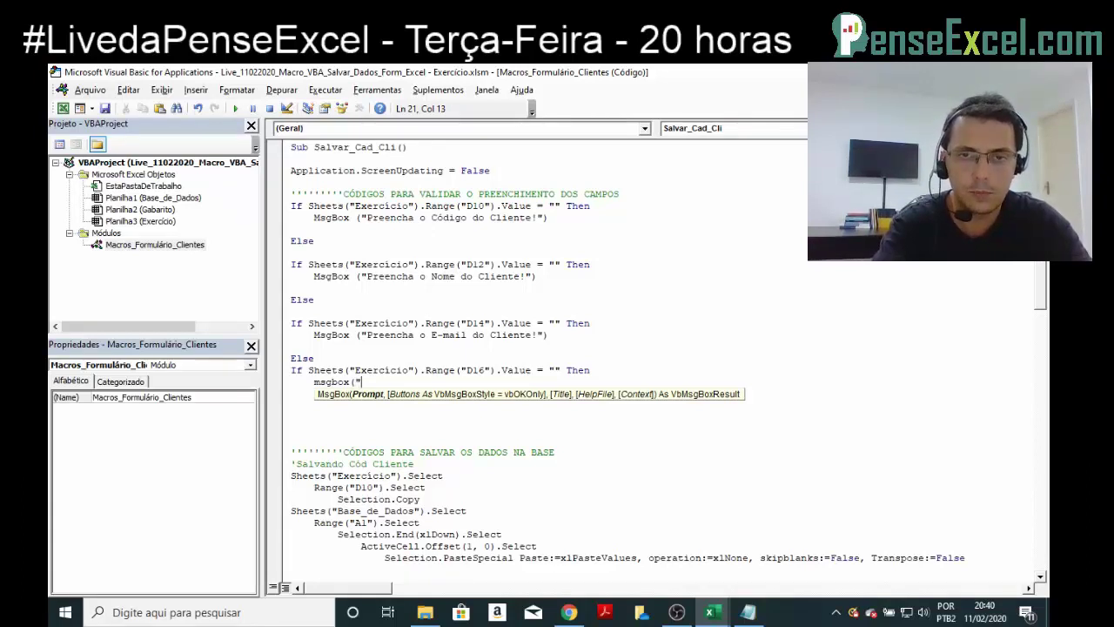
type("PReencha")
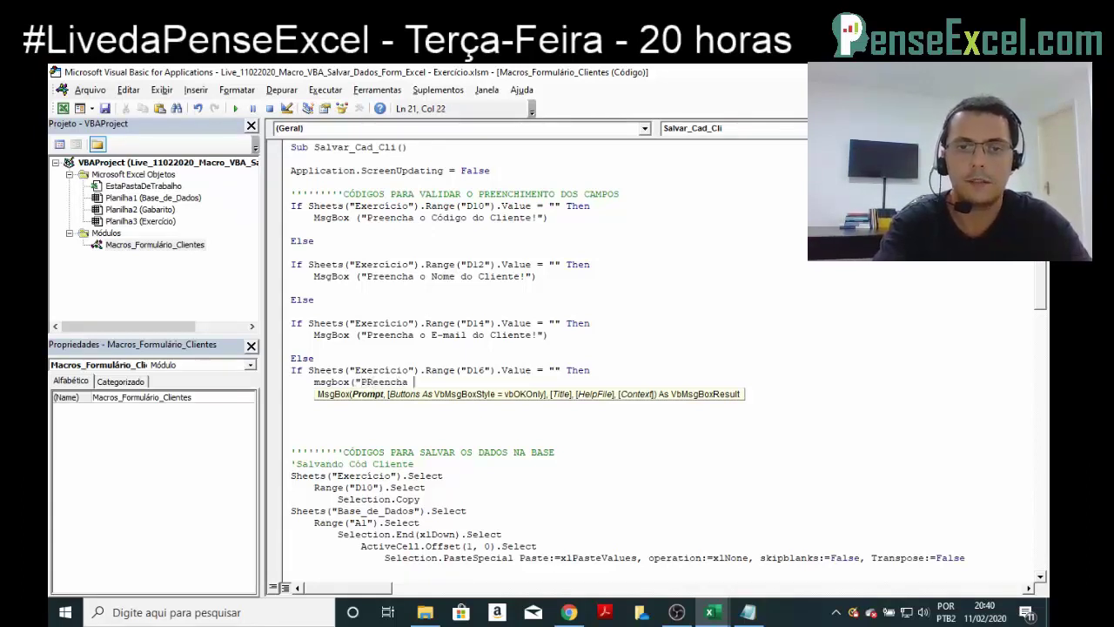
key("BackSpace")
key("BackSpace")
key("BackSpace")
key("BackSpace")
key("BackSpace")
key("BackSpace")
type("reench")
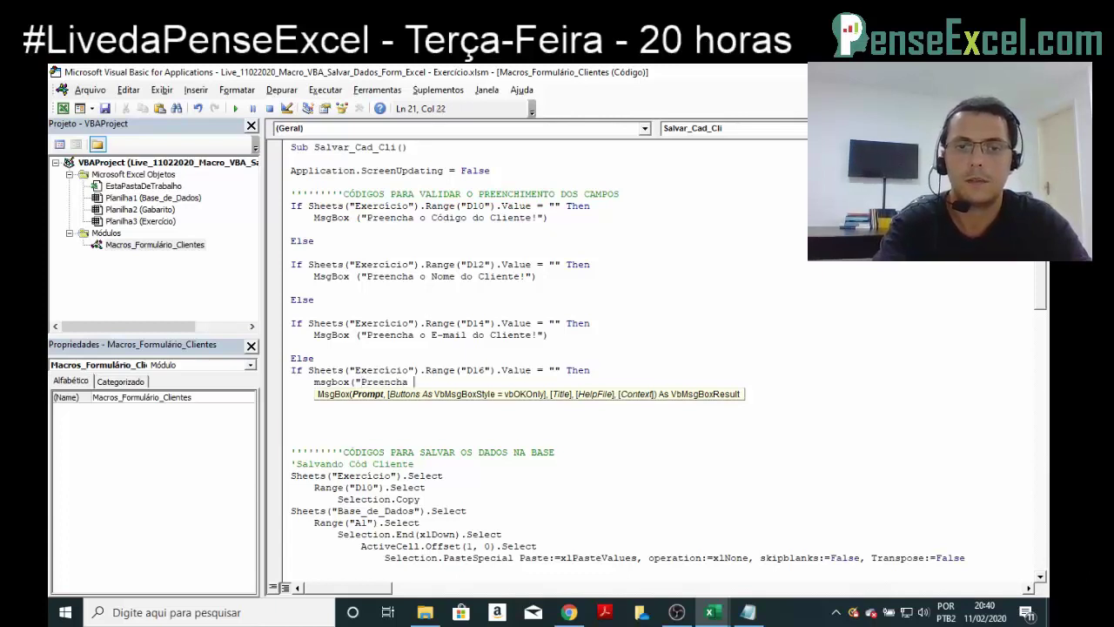
type("a o Tel")
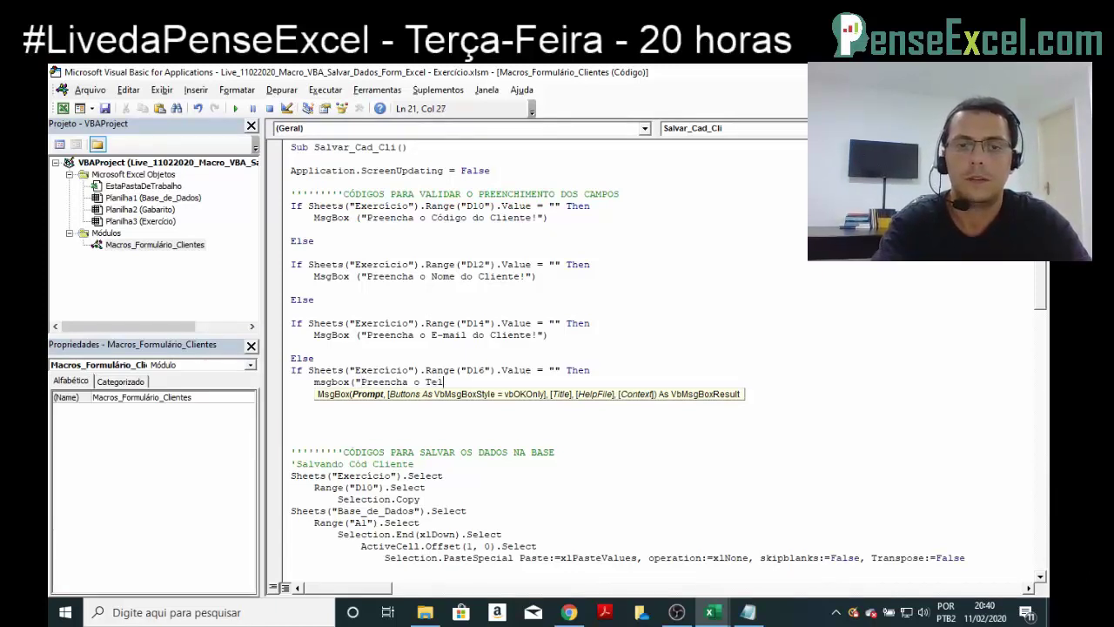
type("efone do Clien")
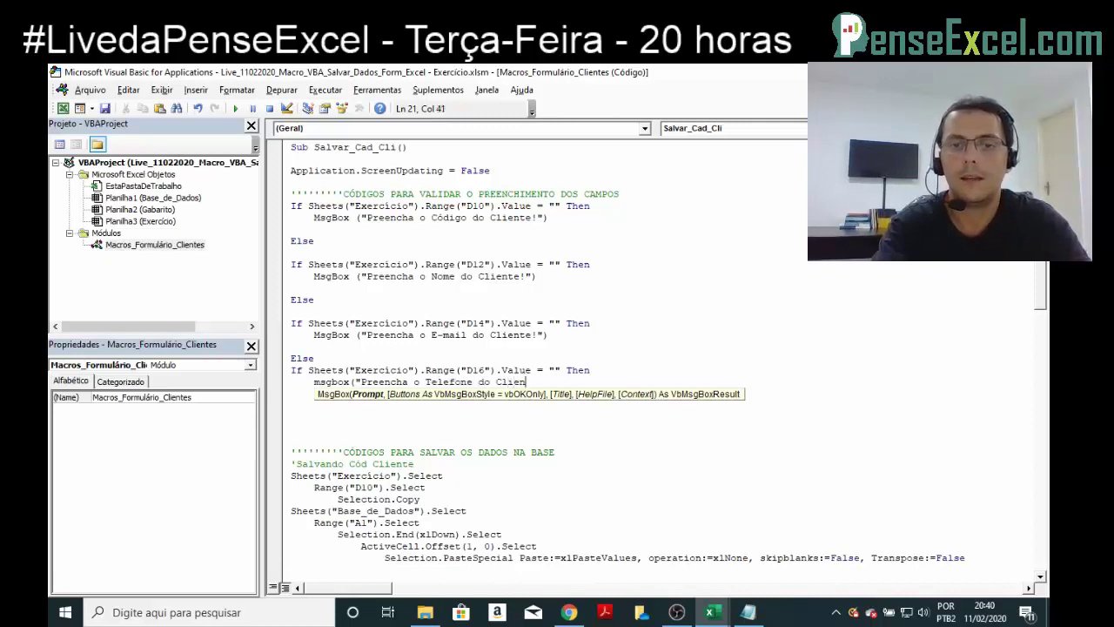
type("te!\")")
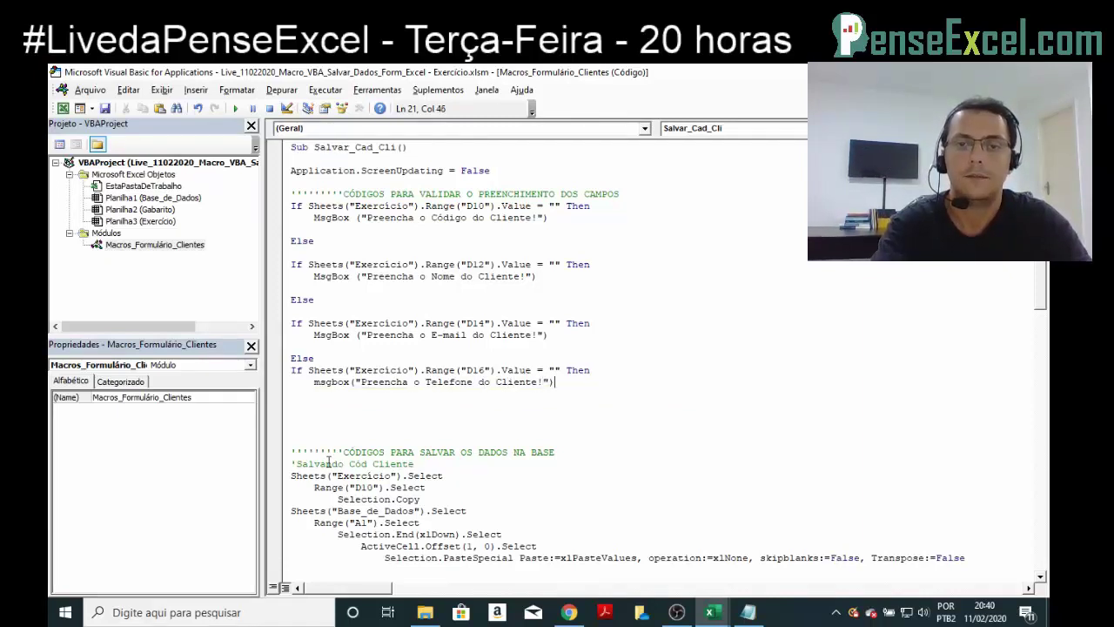
key("Return")
key("Return")
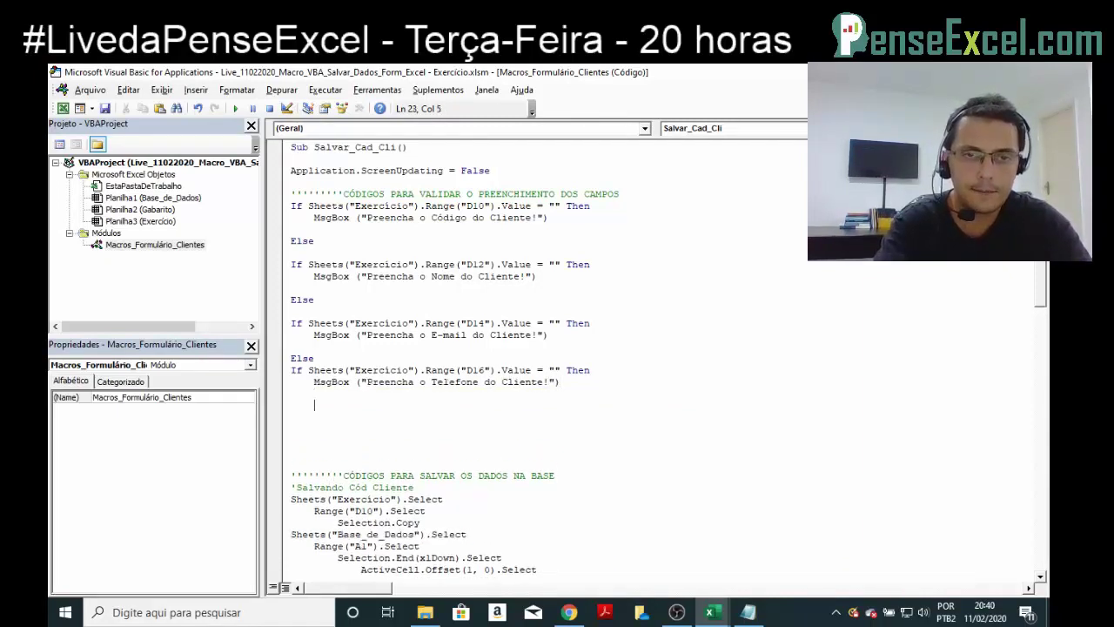
key("BackSpace")
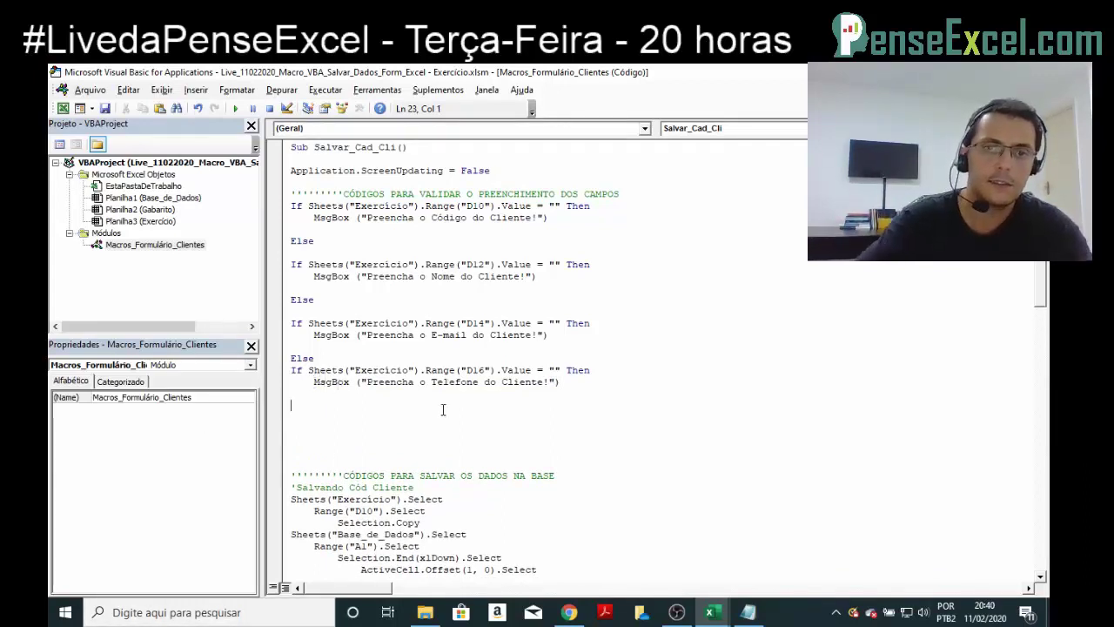
Type an Else line and remove the extra blank line after it.
type("S")
key("BackSpace")
type("E")
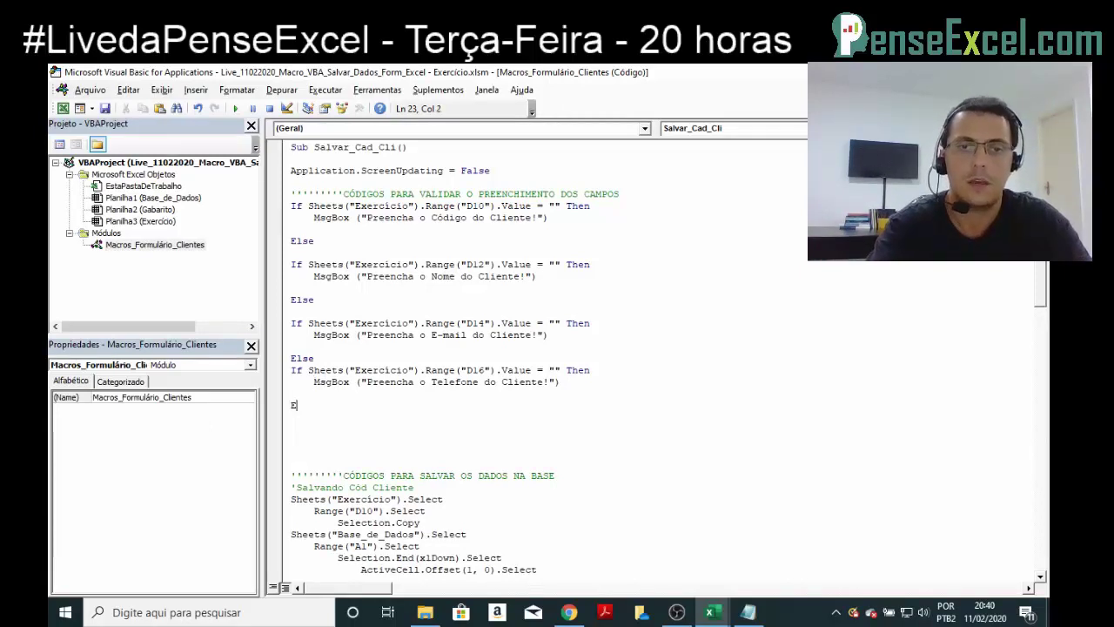
type("lse")
key("Return")
key("Return")
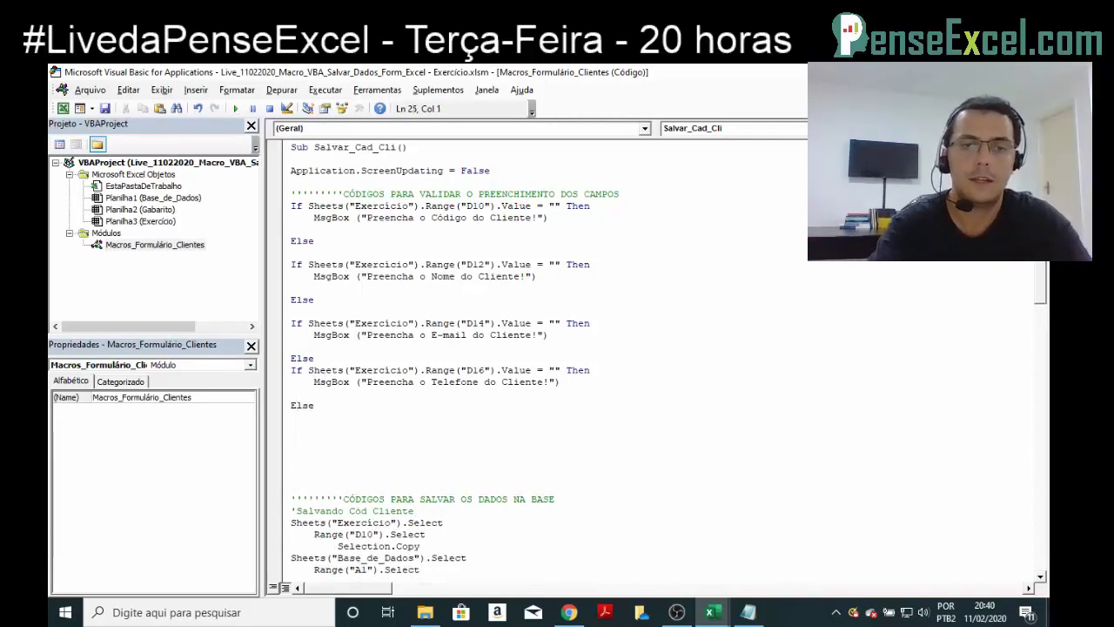
key("BackSpace")
Write If Sheets("Exercicio").Range("I8").Value = "" Then after confirming Sexo is cell I8.
type("if")
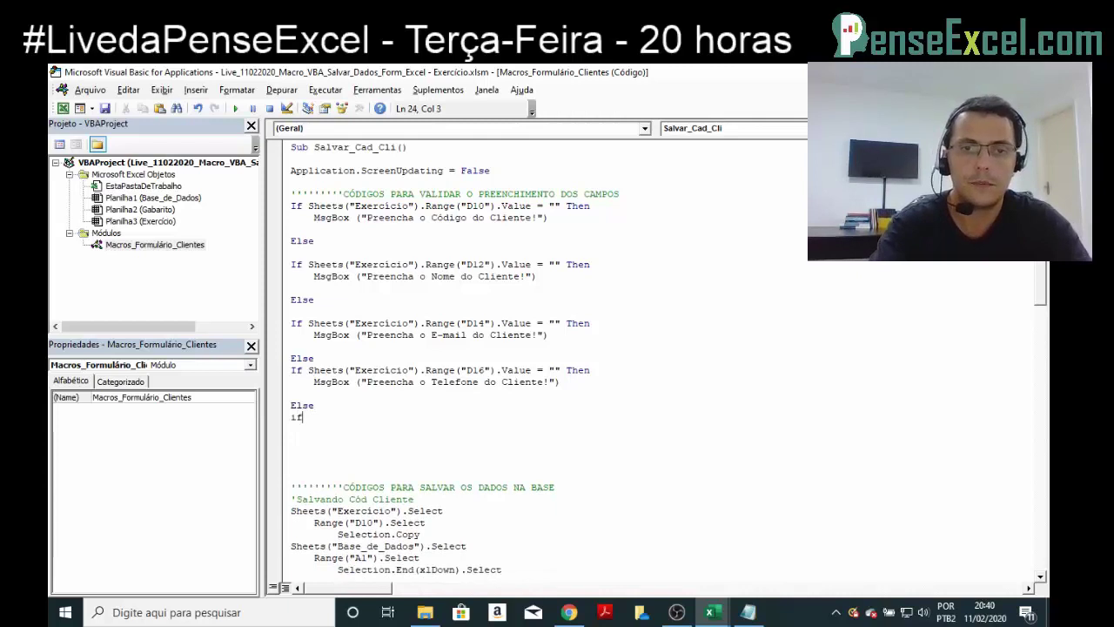
key("alt+F11")
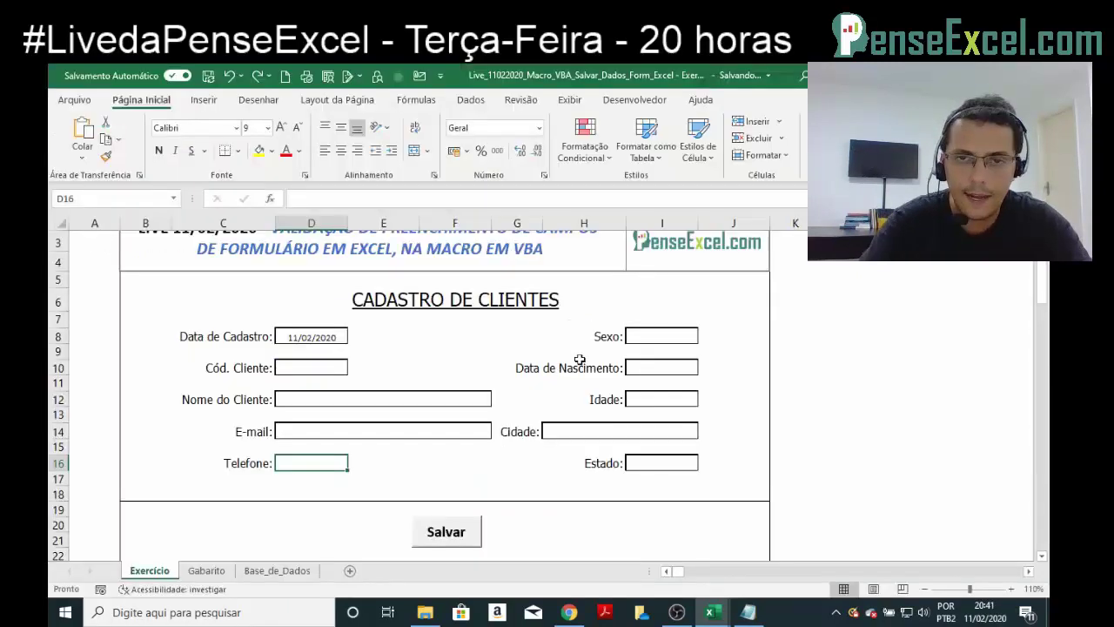
left_click(651, 331)
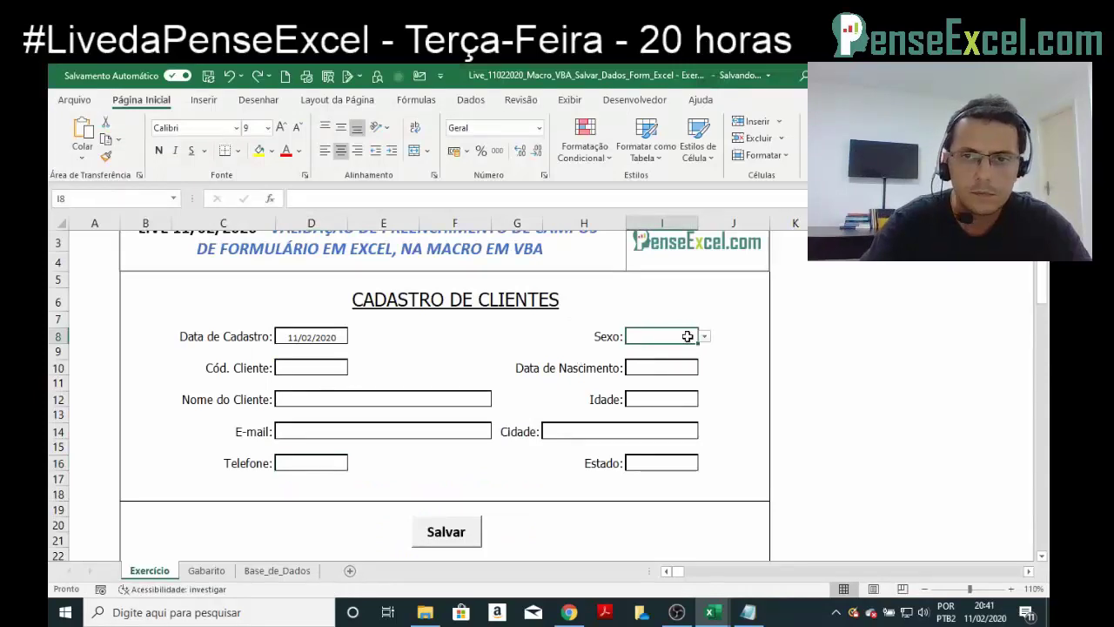
key("alt+F11")
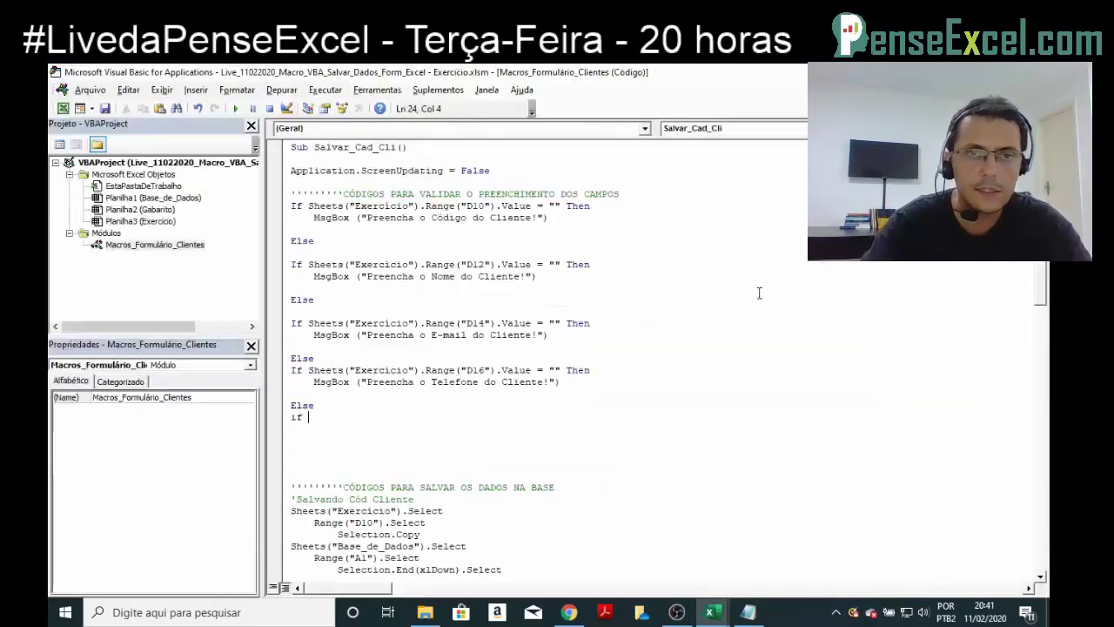
type("Sheets")
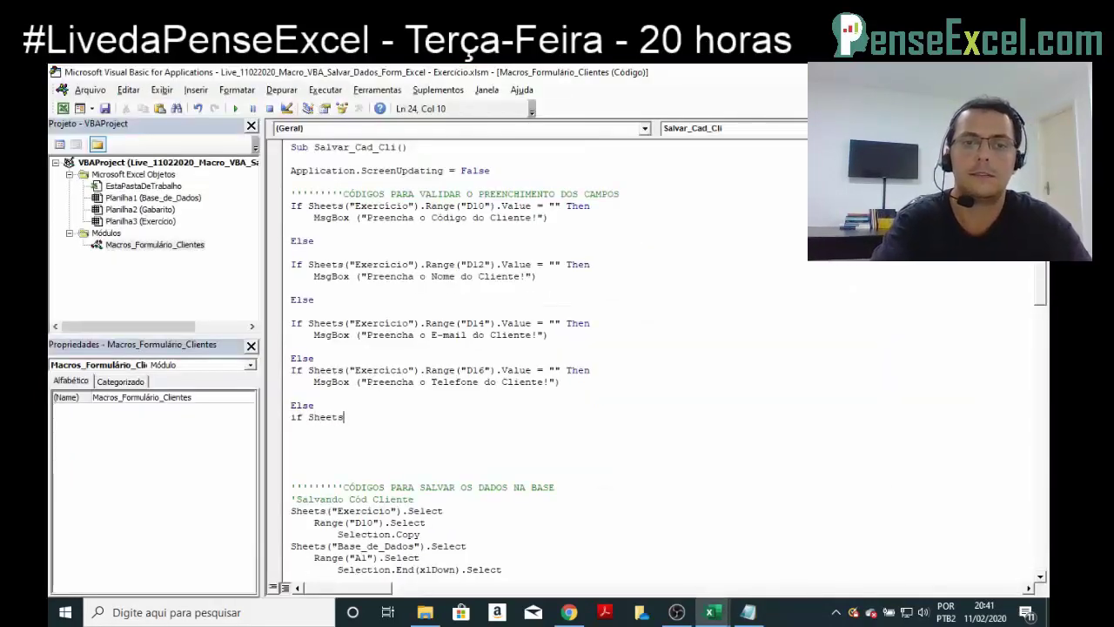
type("(")
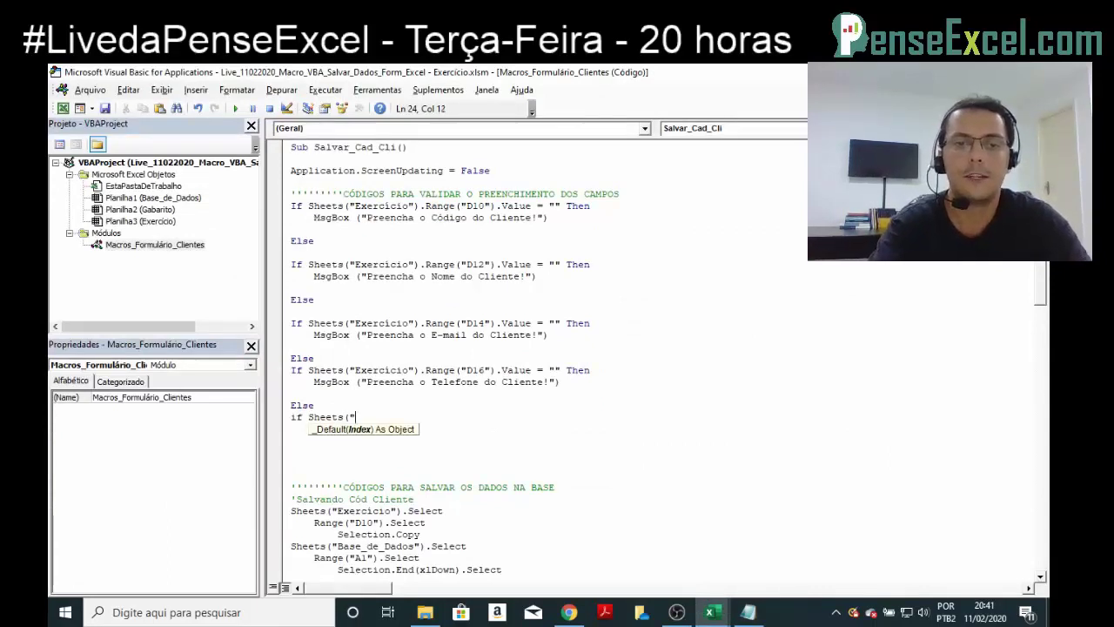
type("\"Exercicio\"")
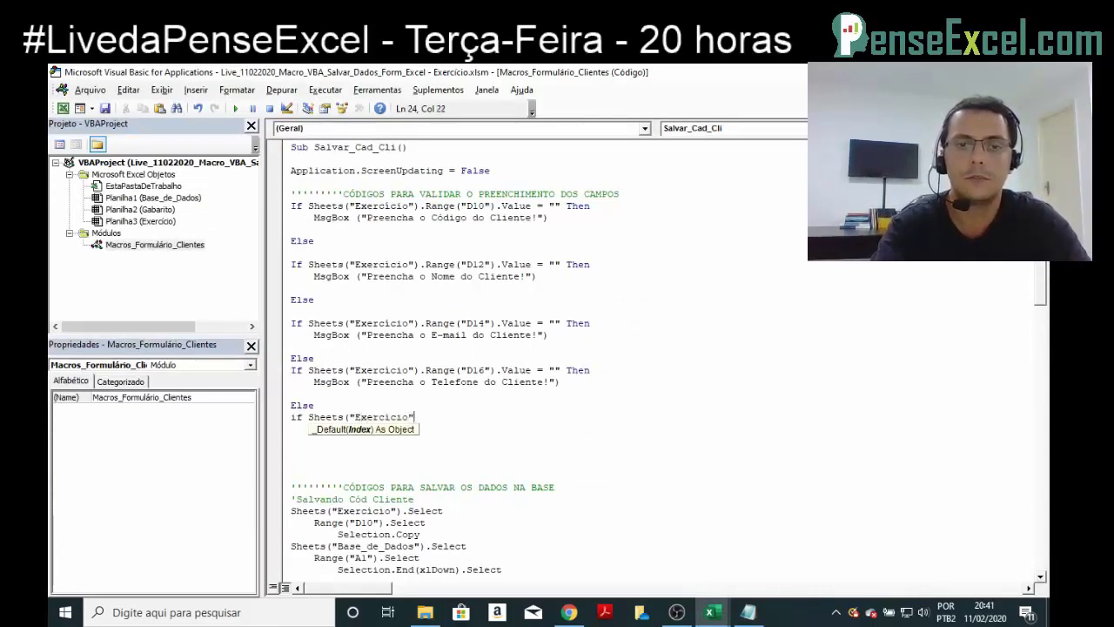
type(").")
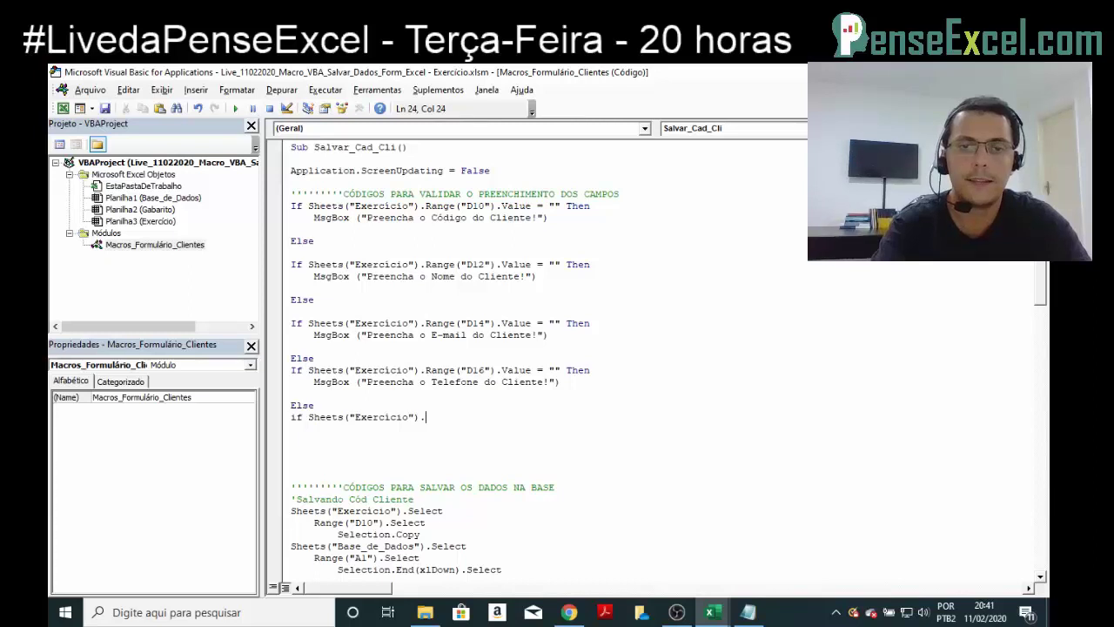
type("Range(")
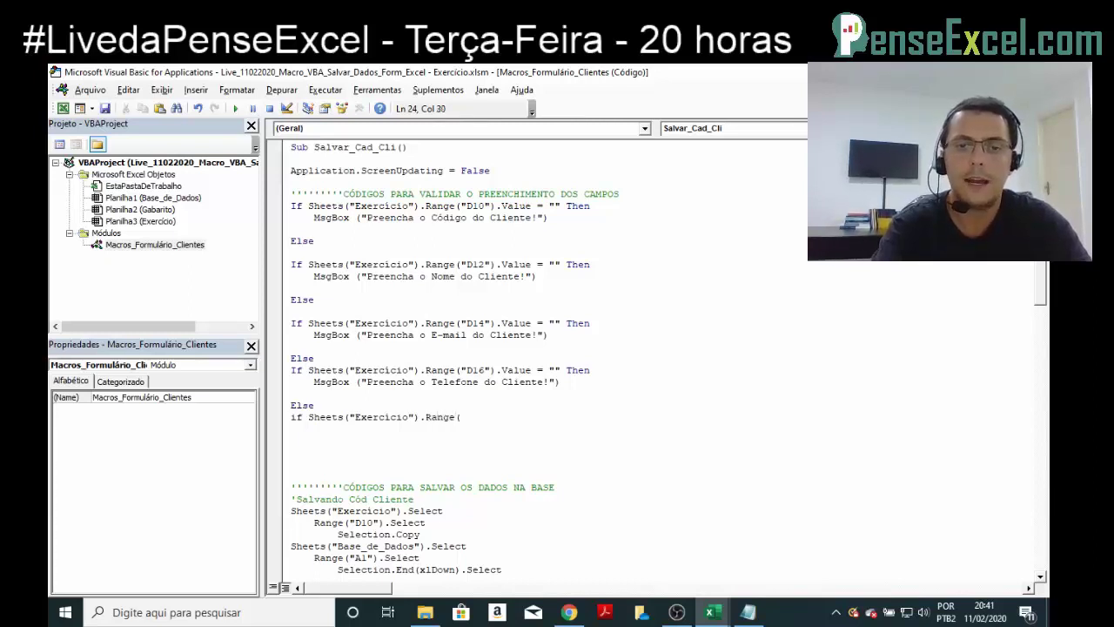
type("\"")
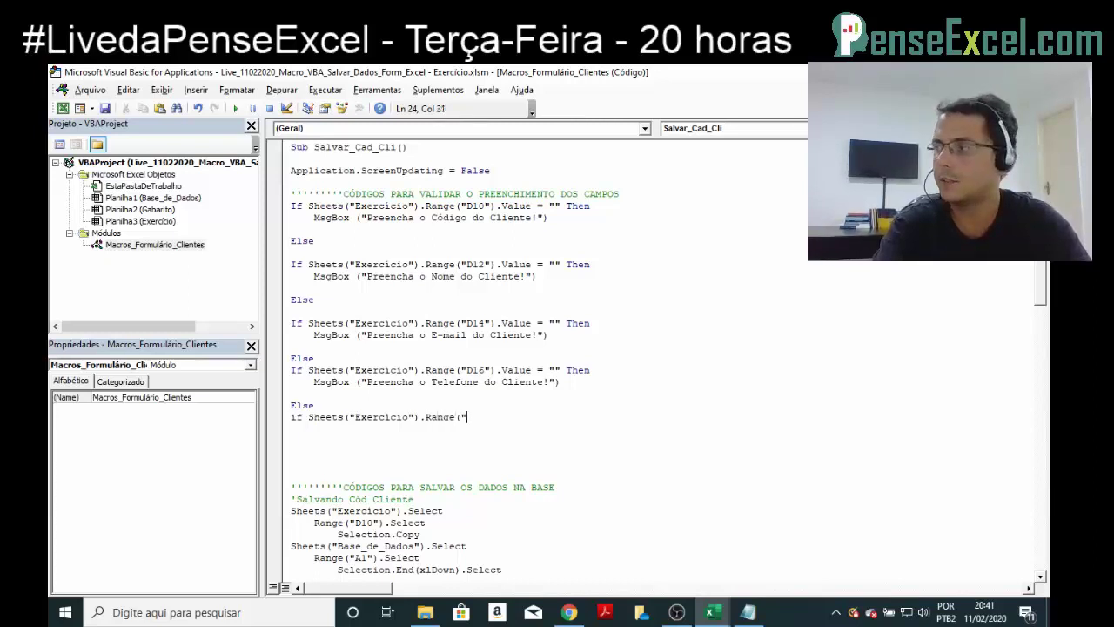
key("alt+F11")
key("alt+F11")
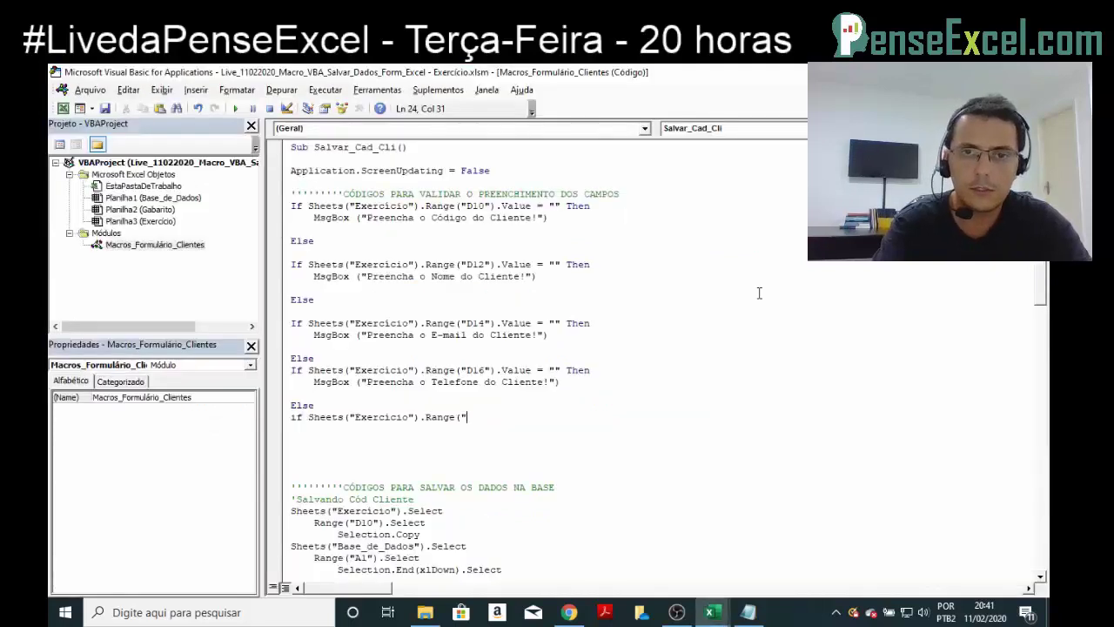
type("I8")
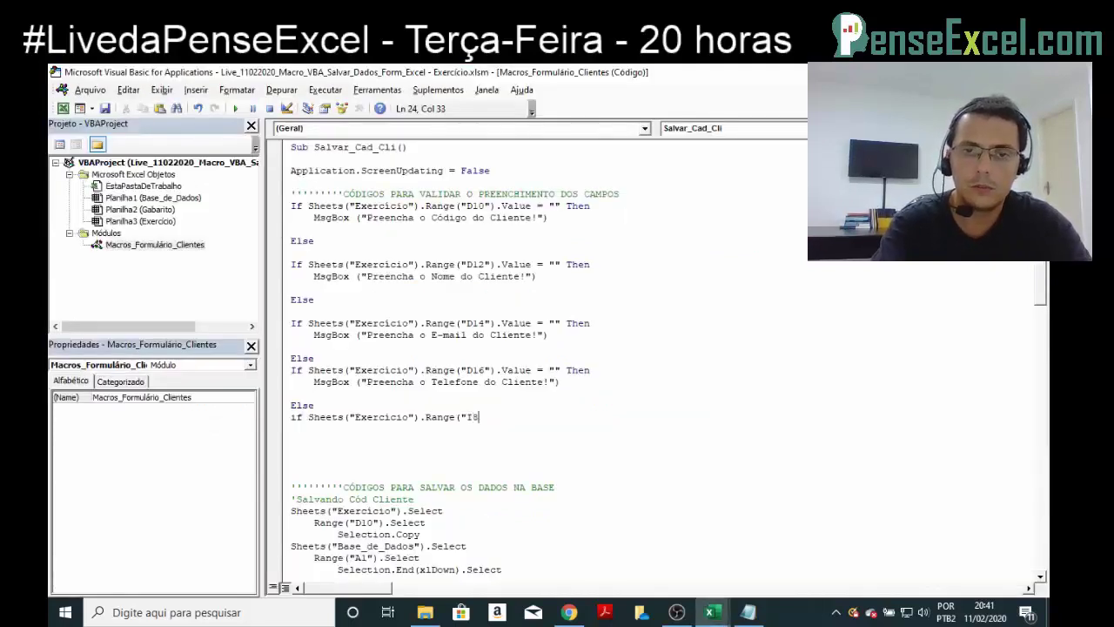
type("\"")
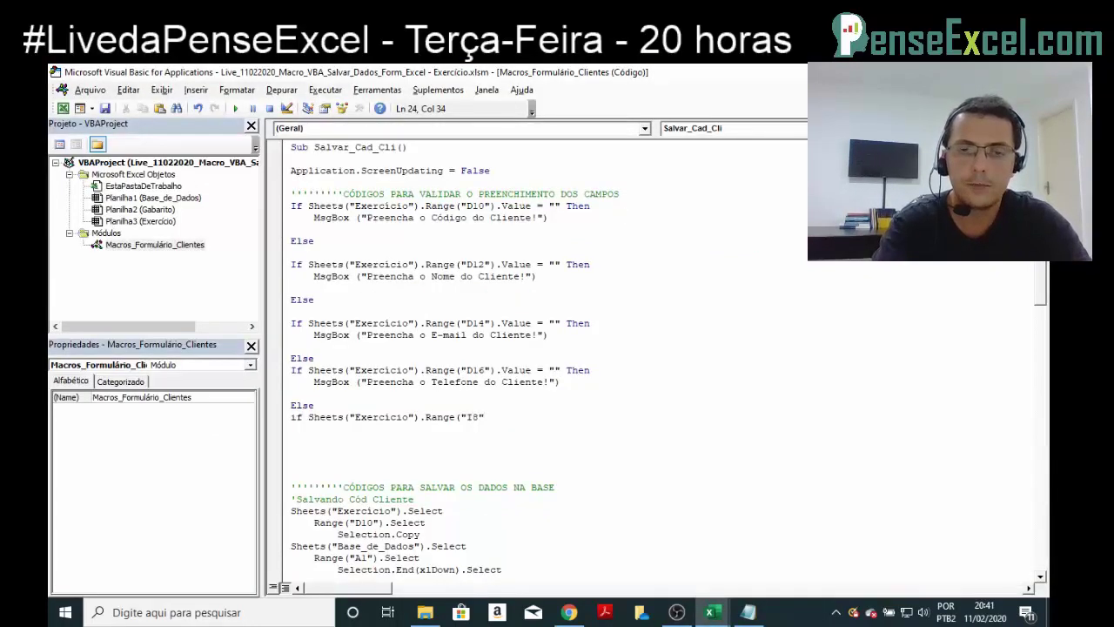
type(").valu")
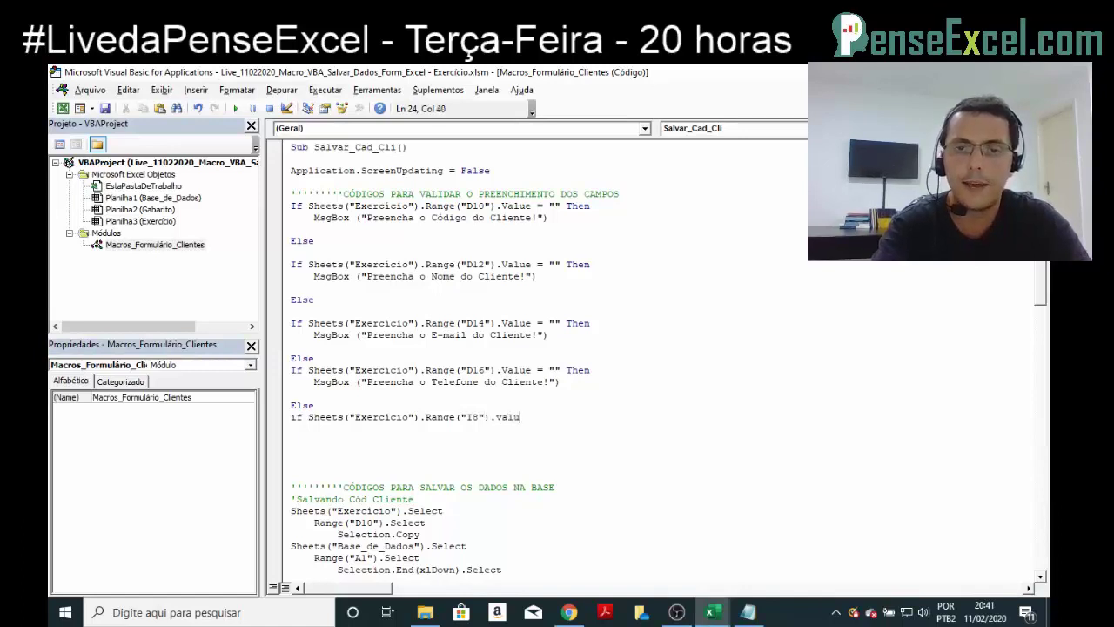
type("e = ")
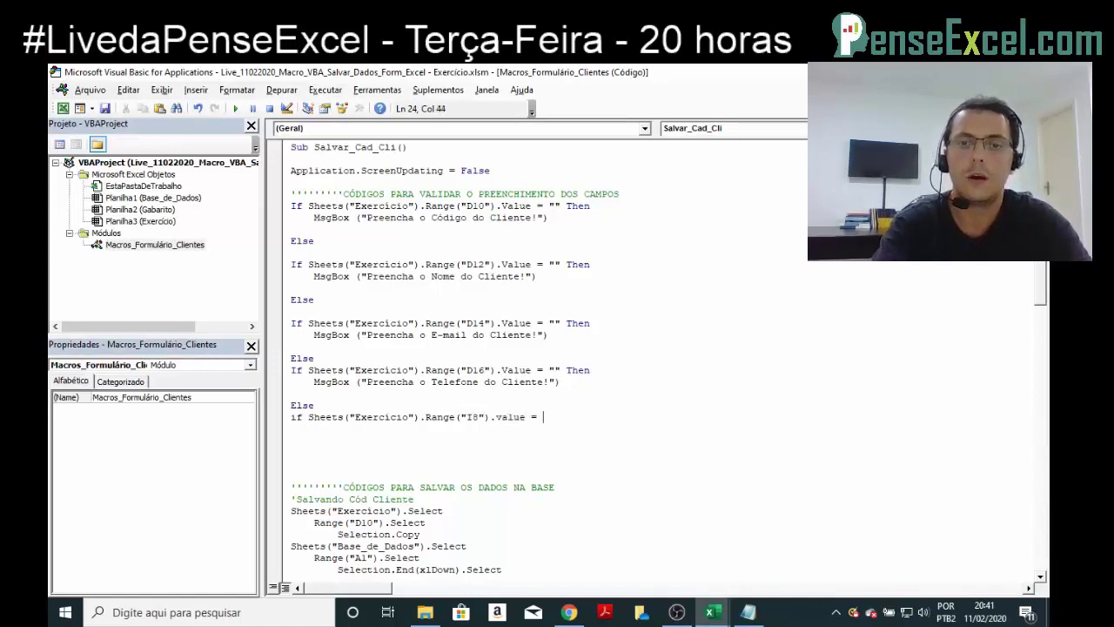
type("\"\" the")
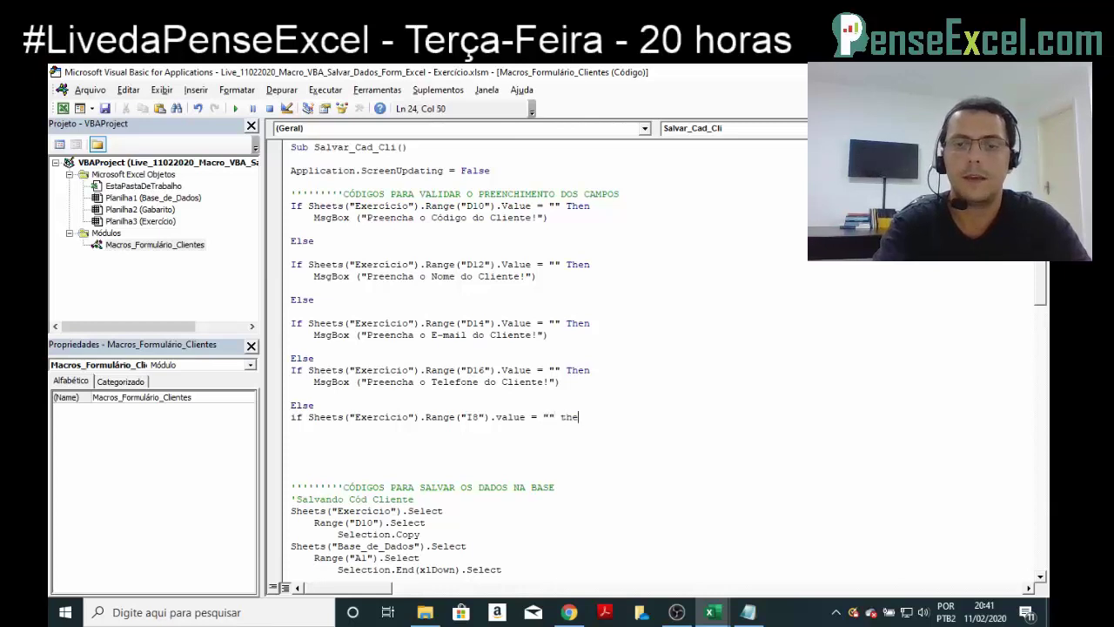
type("n")
key("Return")
Add MsgBox ("Preencha o Sexo do Cliente!") followed by another Else.
key("Tab")
type("msg")
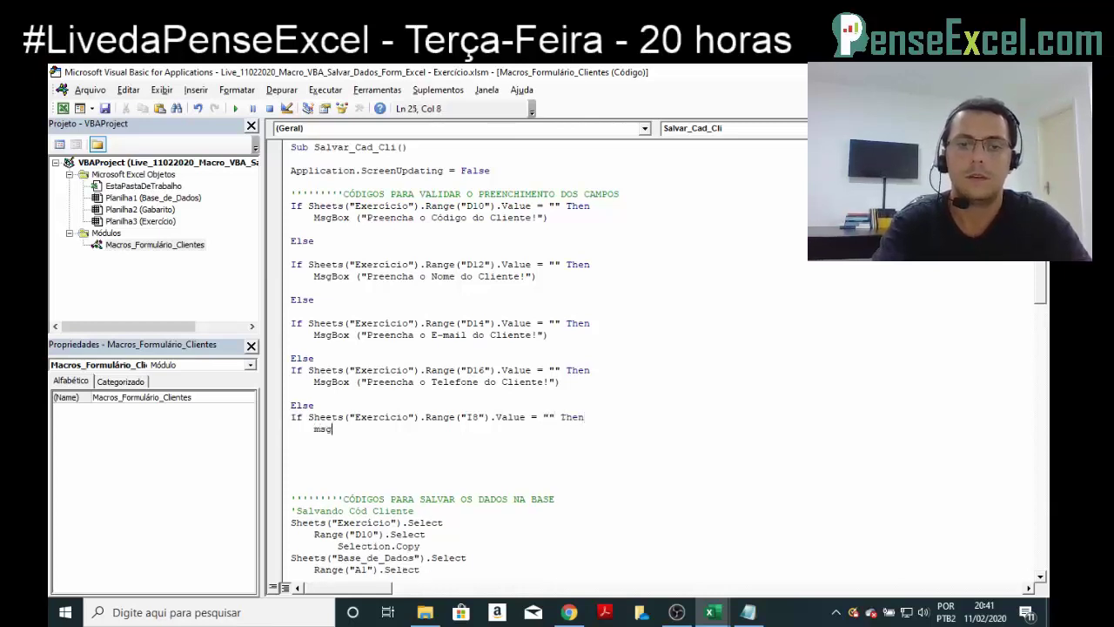
type("box (\"")
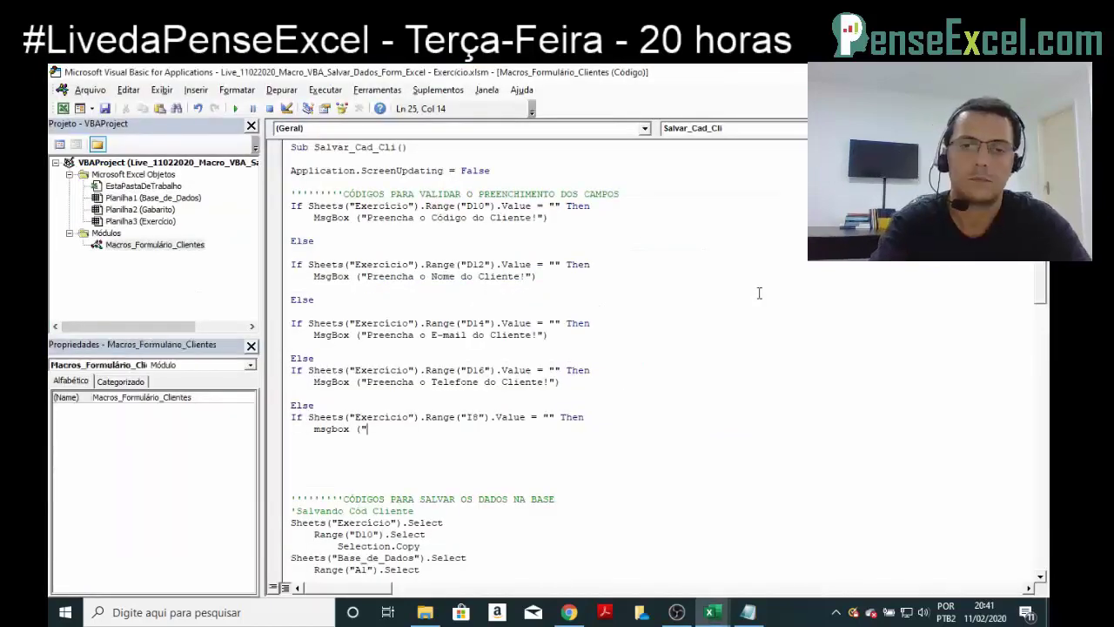
type("PReencha o")
key("BackSpace")
key("BackSpace")
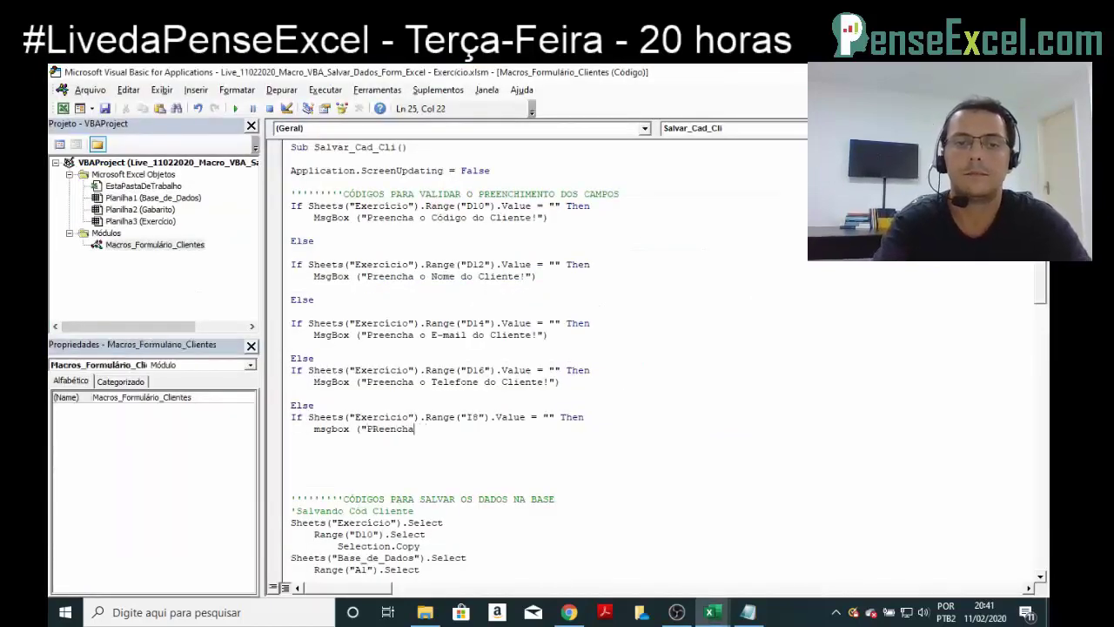
key("BackSpace")
key("BackSpace")
key("BackSpace")
key("BackSpace")
key("BackSpace")
key("BackSpace")
type("Preencha")
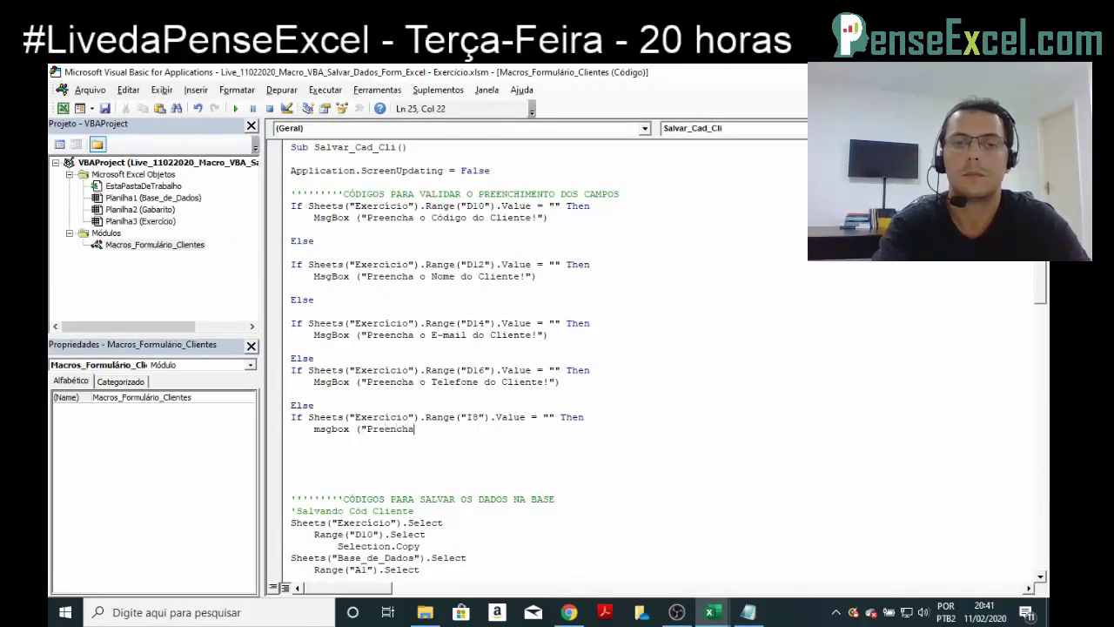
type(" o Sexo ")
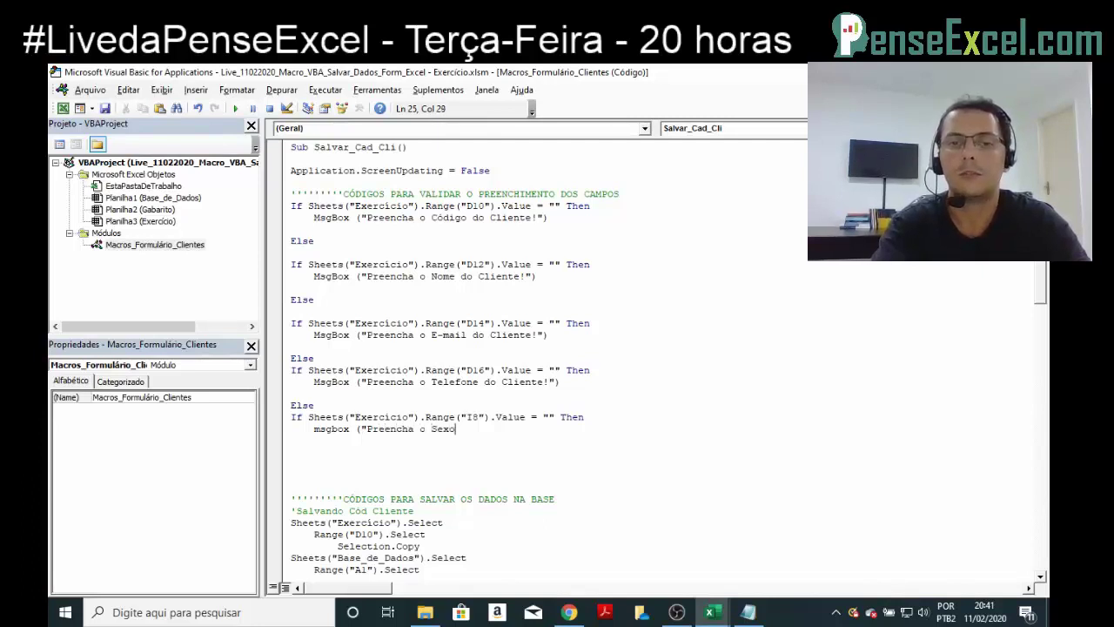
type("do Cliente!")
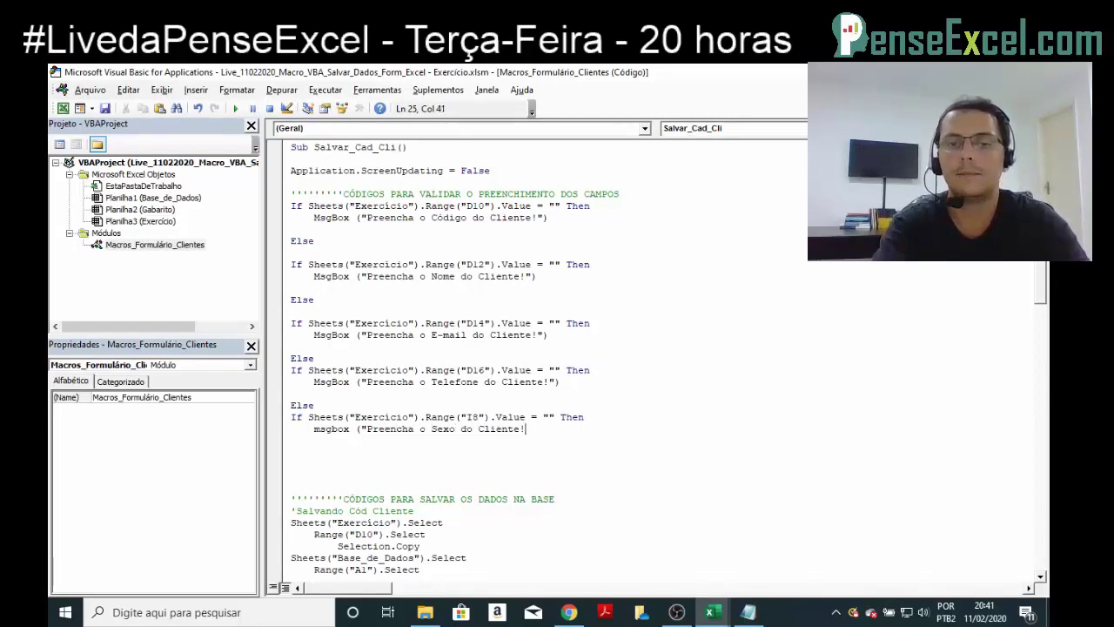
type("\"\"")
key("BackSpace")
type(")")
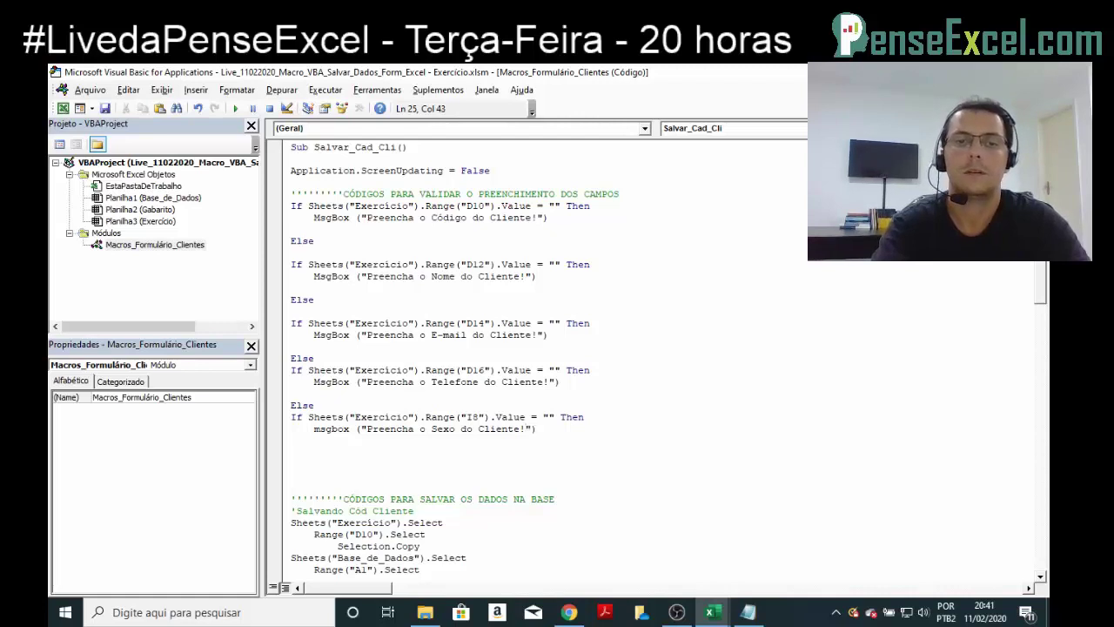
key("Return")
key("Return")
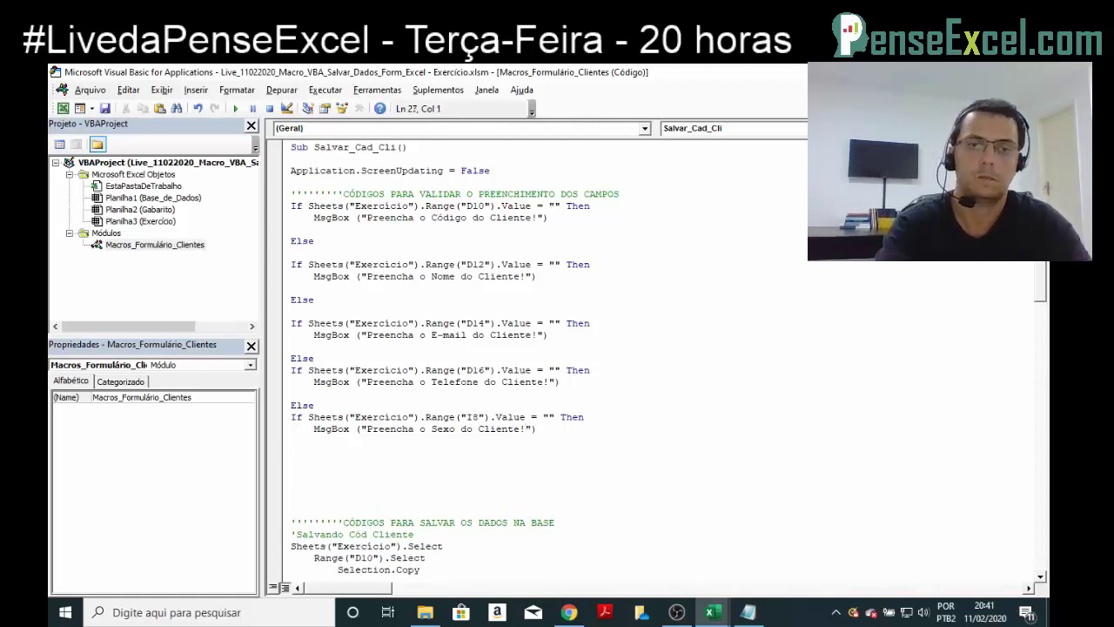
type("else")
key("Return")
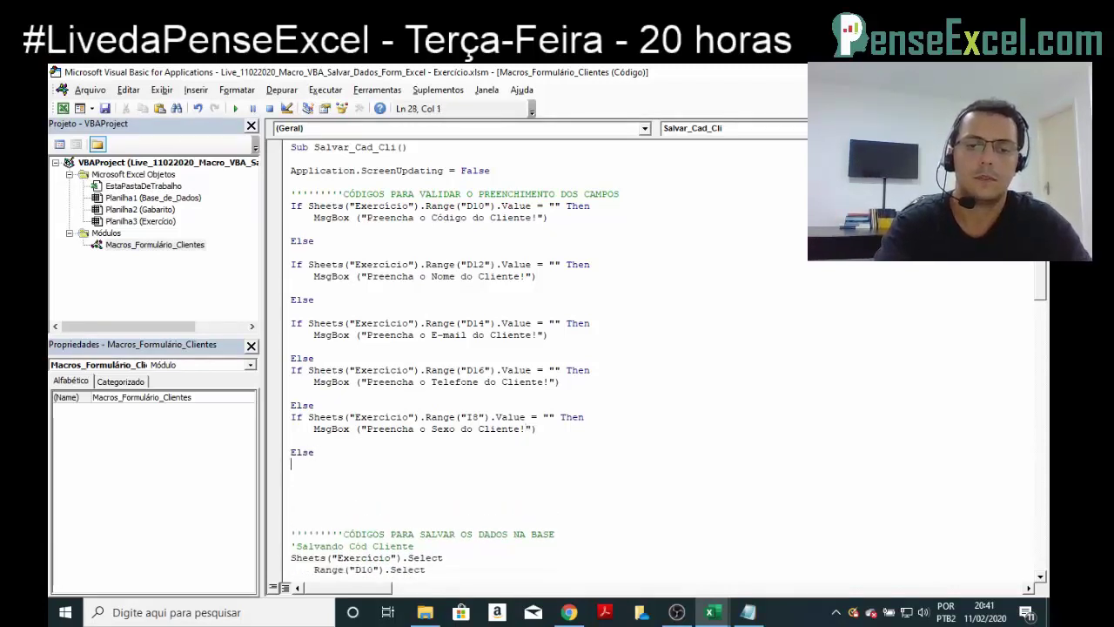
Write If Sheets("exercicio").Range("I10").Value = "" Then for the birth-date cell.
type("if sheest")
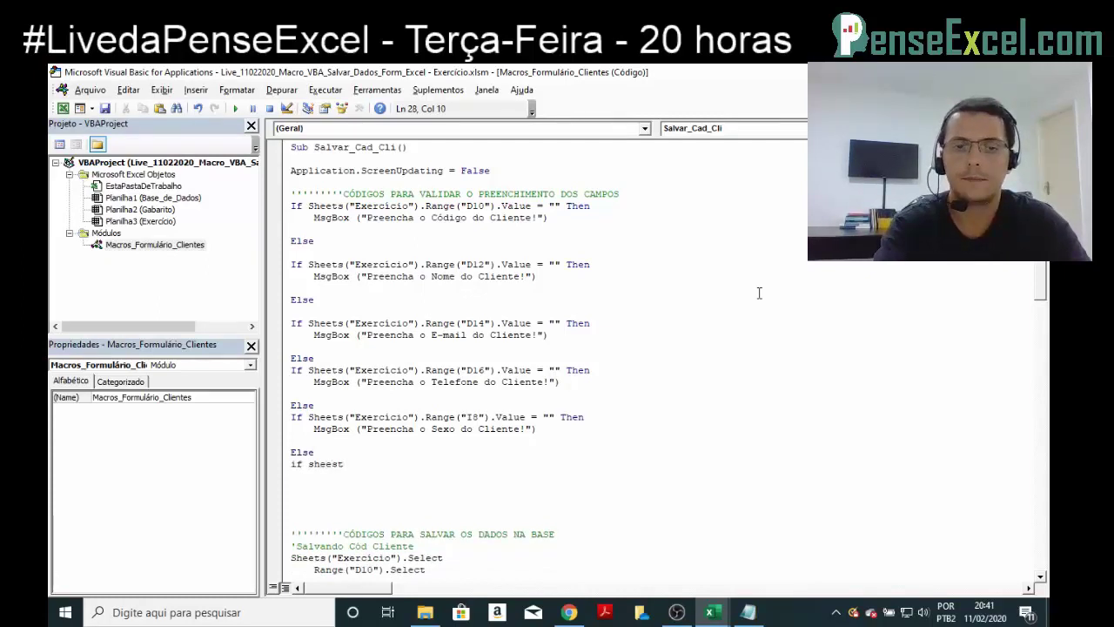
key("BackSpace")
key("BackSpace")
type("ts(\"exer")
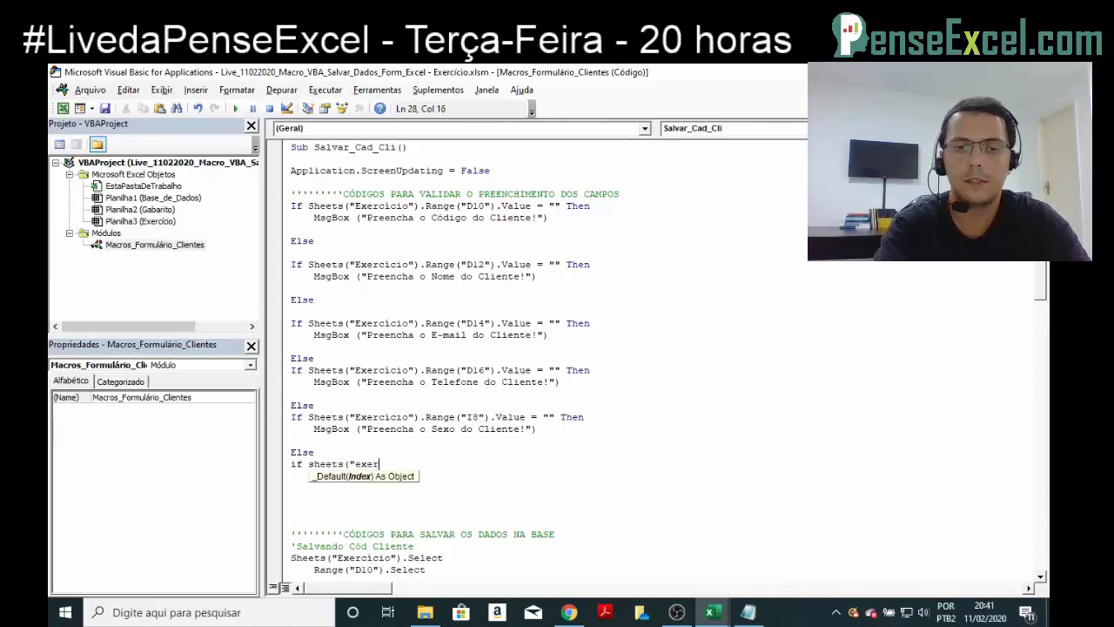
type("cicio\")")
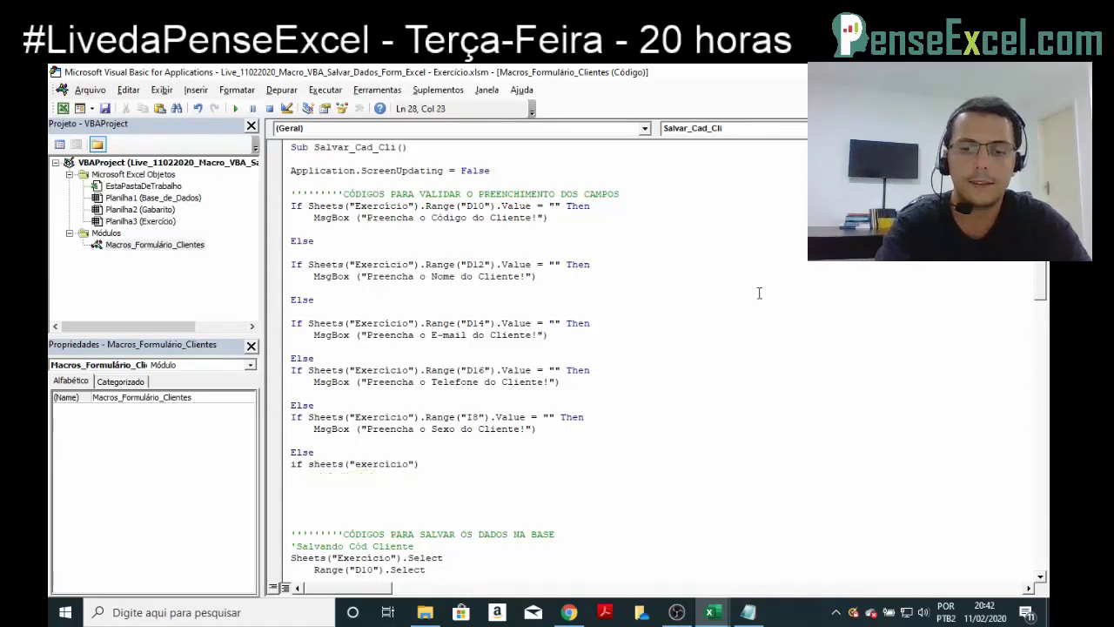
type(".range(")
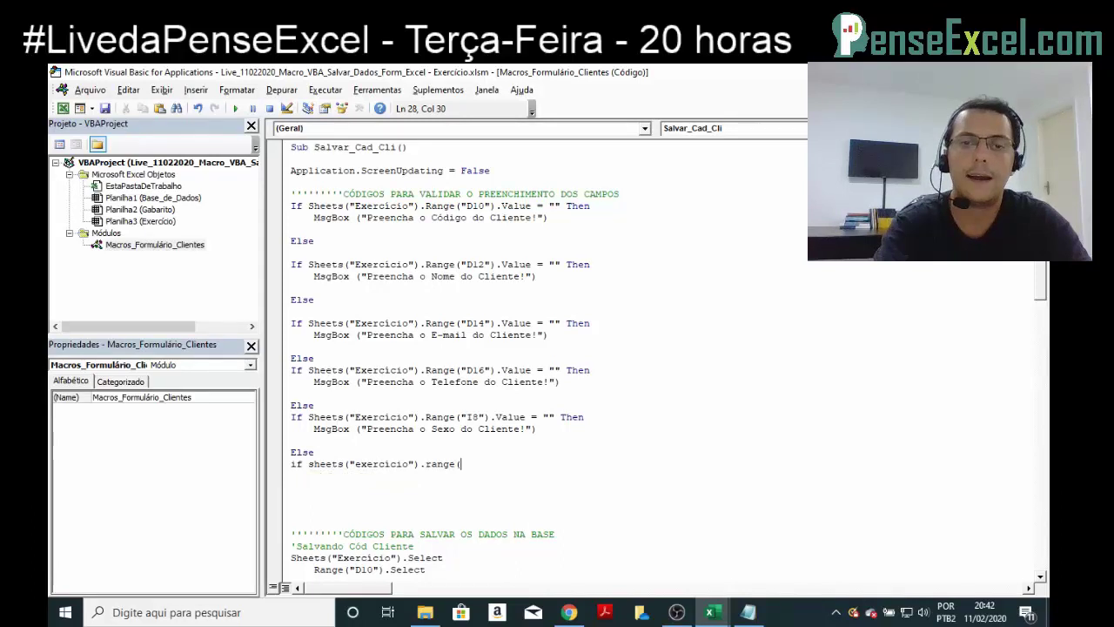
key("alt+F11")
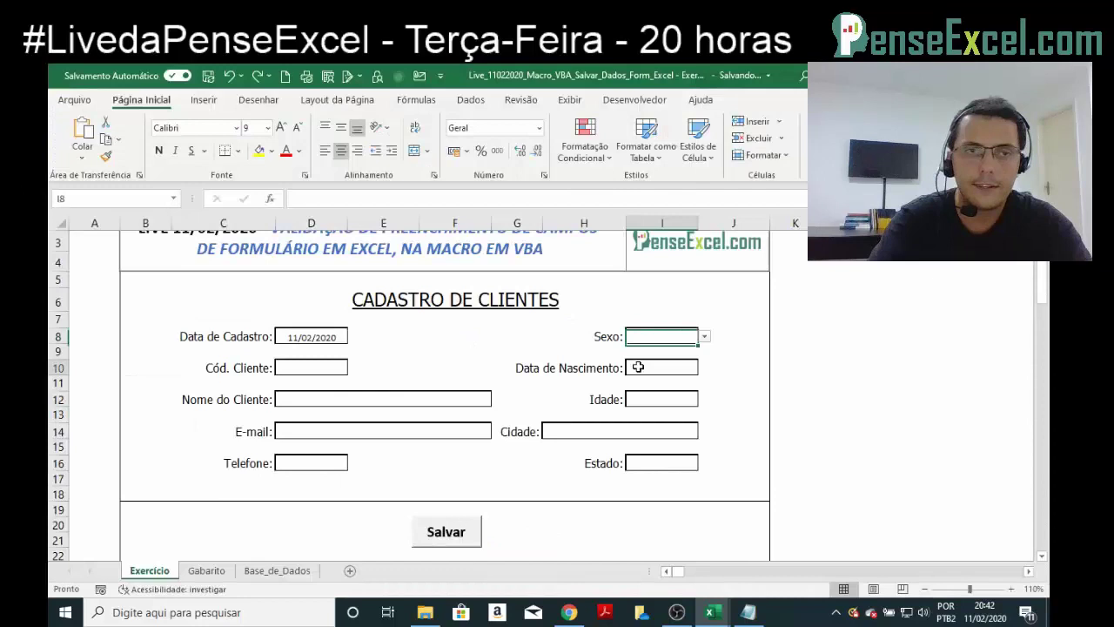
key("alt+F11")
type("\"I10\"")
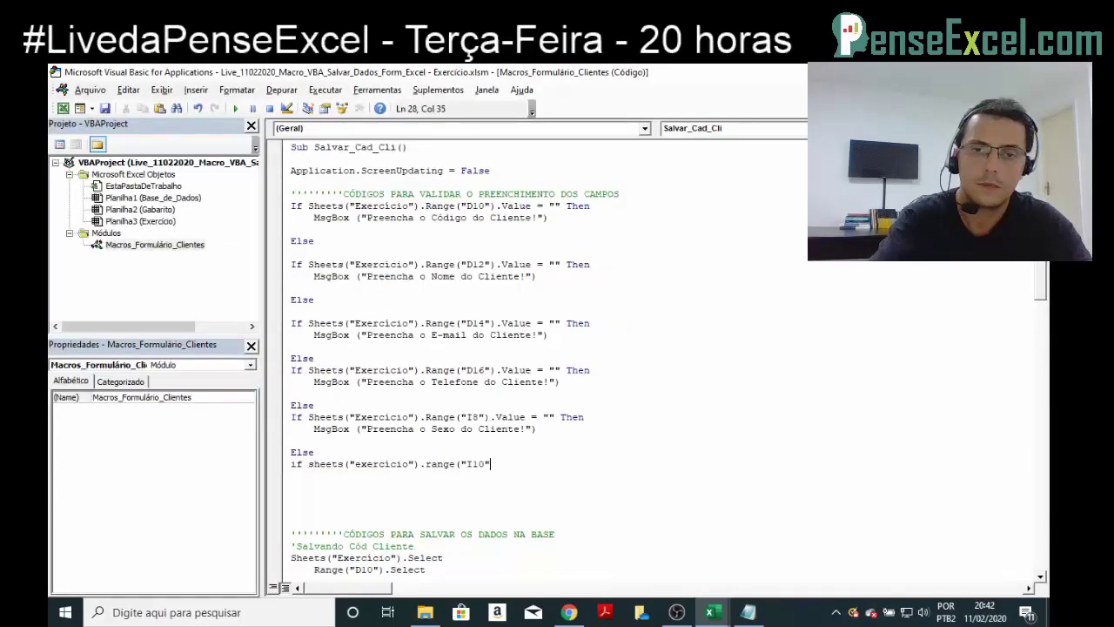
type(").valu")
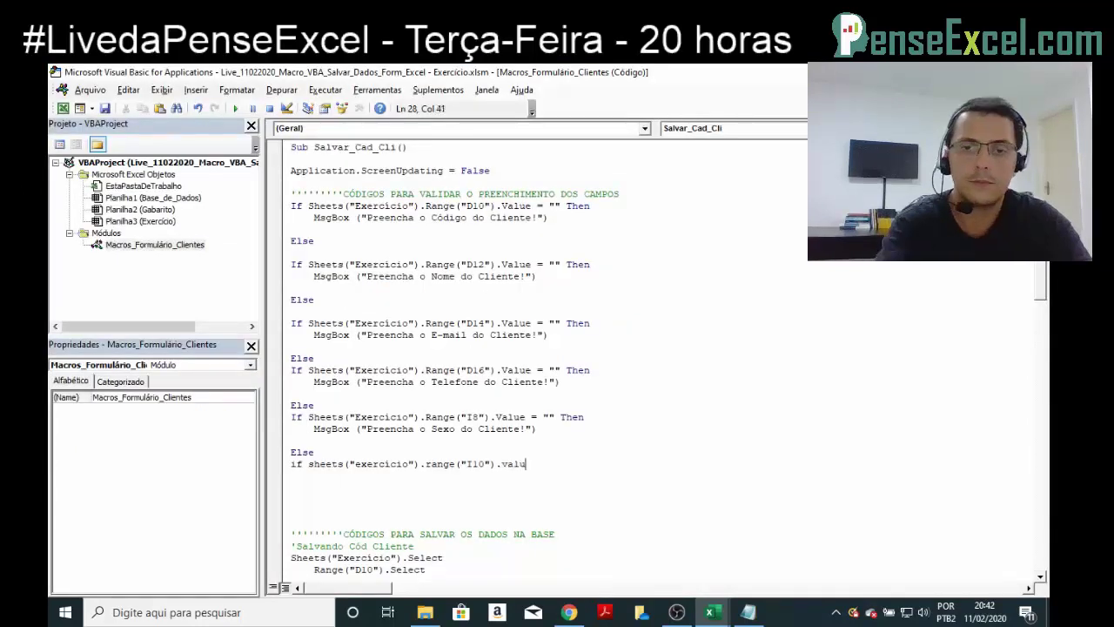
type("e = \"\" th")
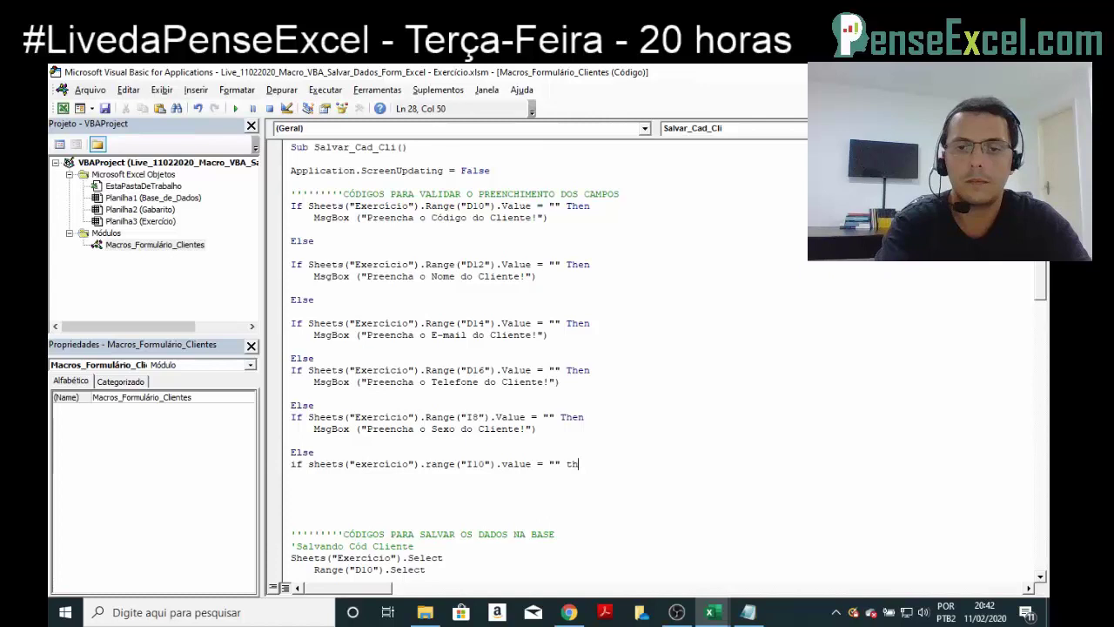
type("en")
key("Return")
Begin the warning msgbox("Preencha a Data de Nascimento and view the client form in Excel.
key("Tab")
type("msgbox(\"")
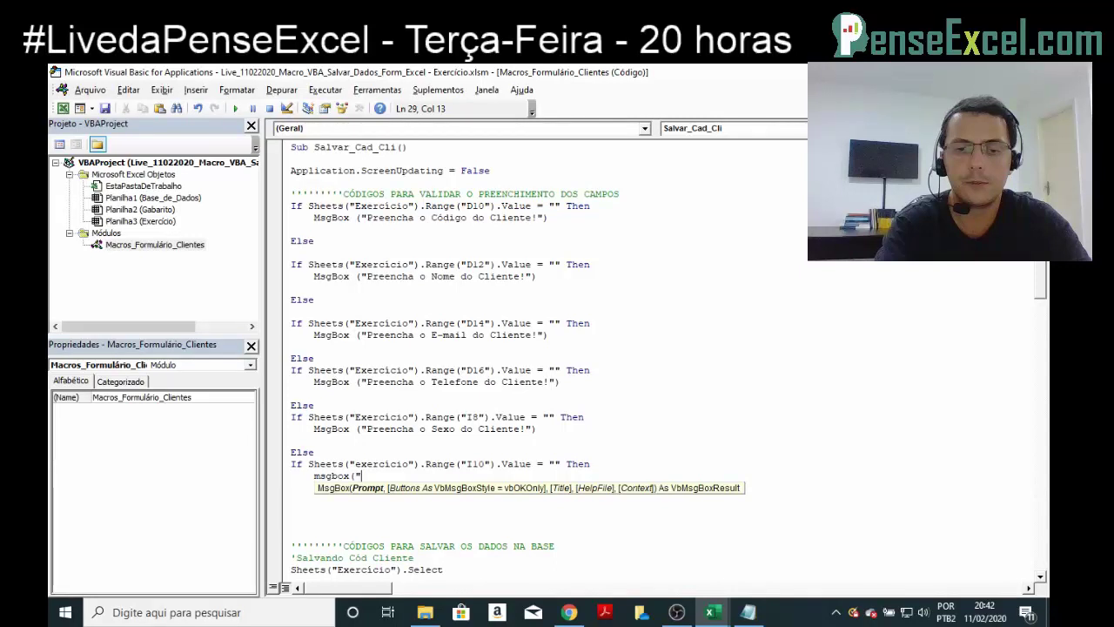
type("Preencha a Data de Nascimento")
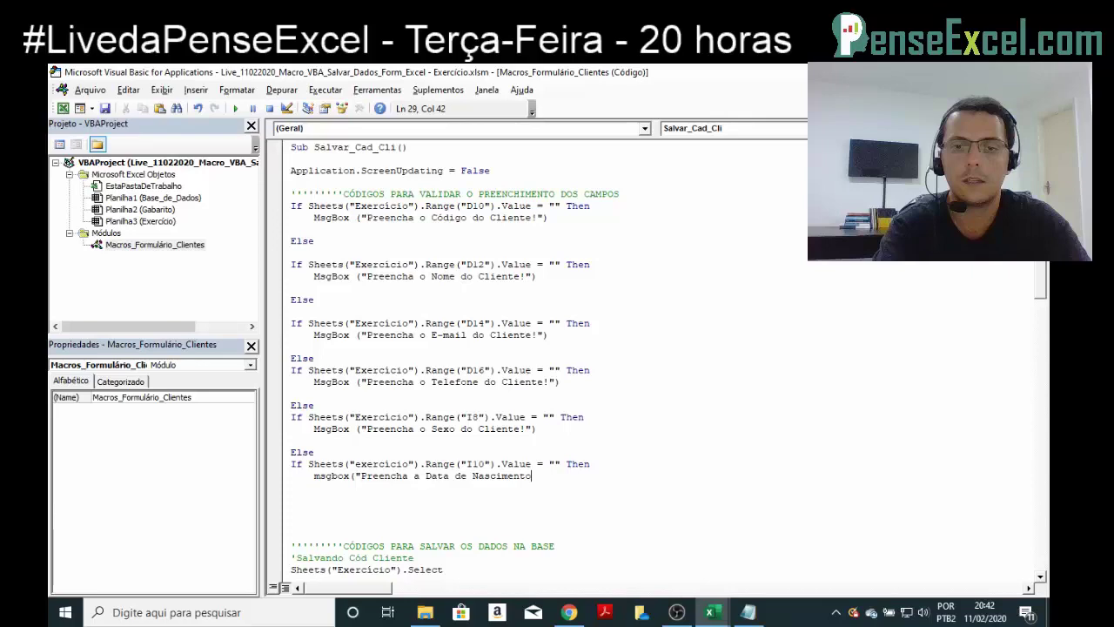
key("alt+F11")
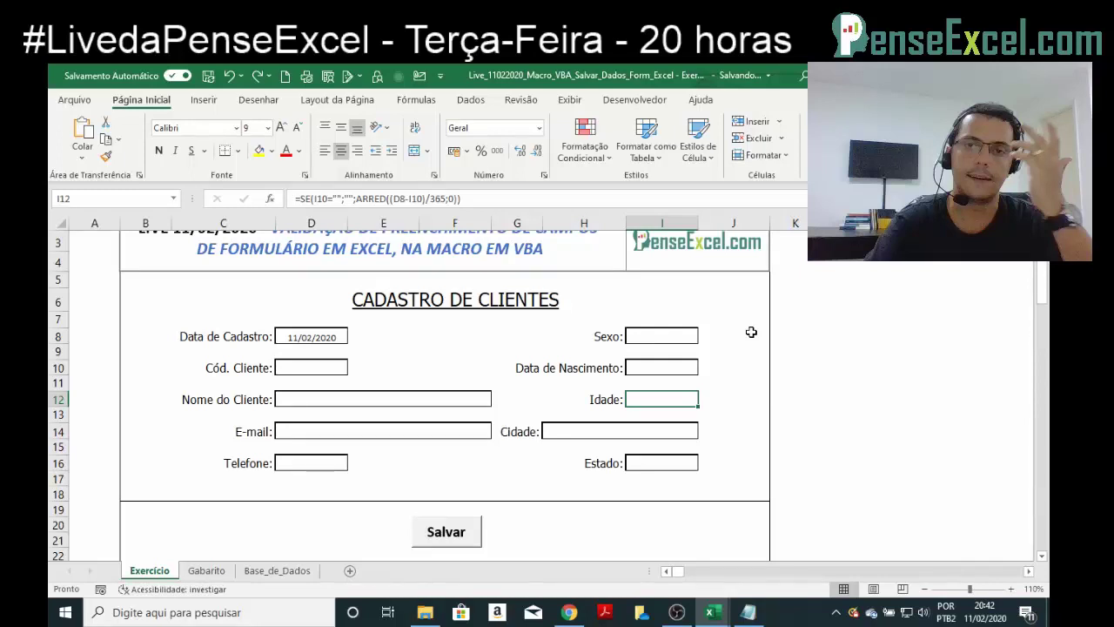
Go back from Excel to the Salvar_Cad_Cli code in the VBA editor.
key("alt+F11")
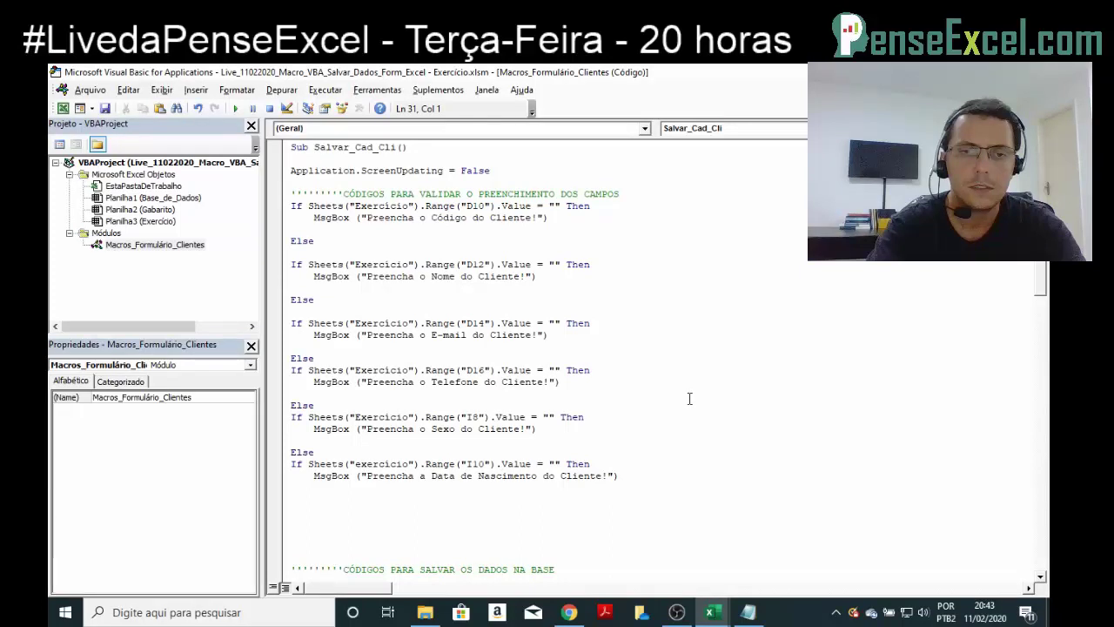
Add Else and the condition If sheets("exercicio").Range("I12").Value = "" Then.
type("Else")
key("Return")
type("If sheets(")
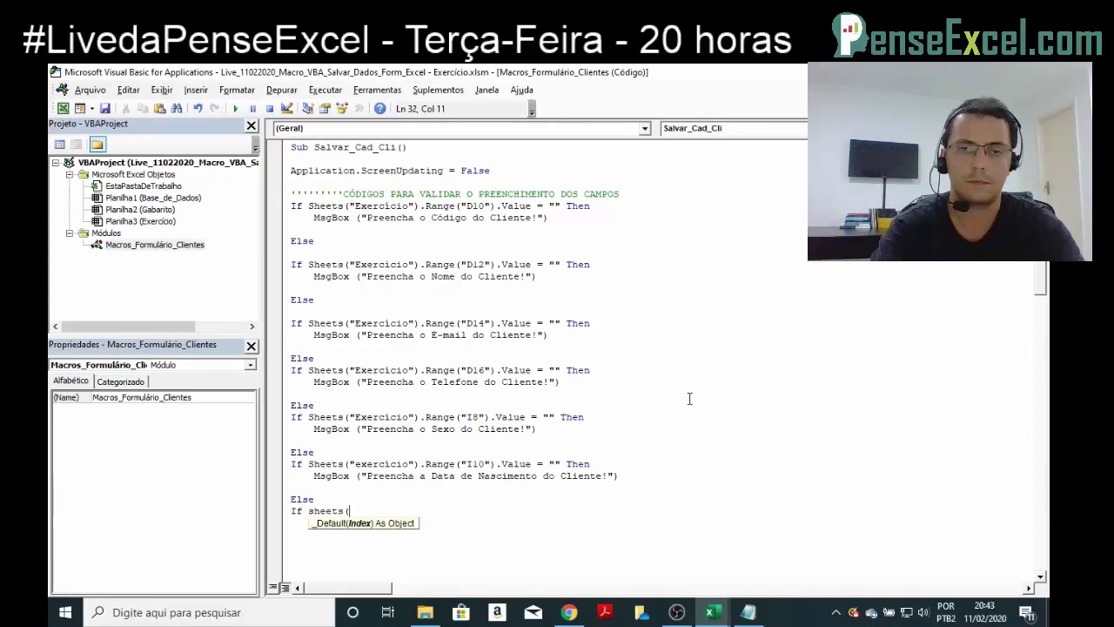
type("\"exer")
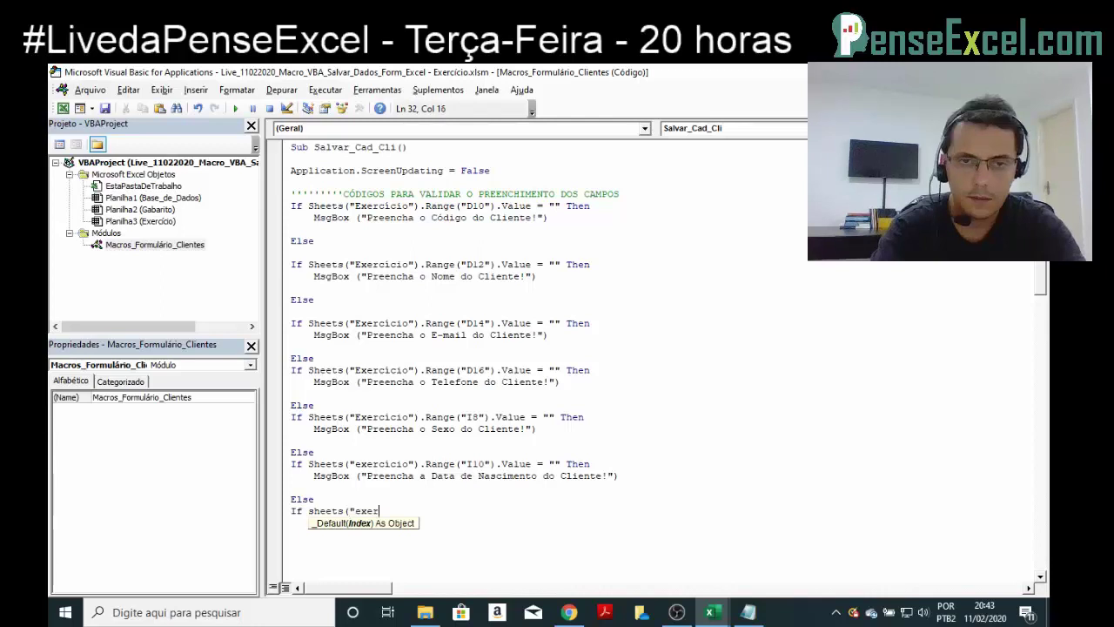
type("cicio\")")
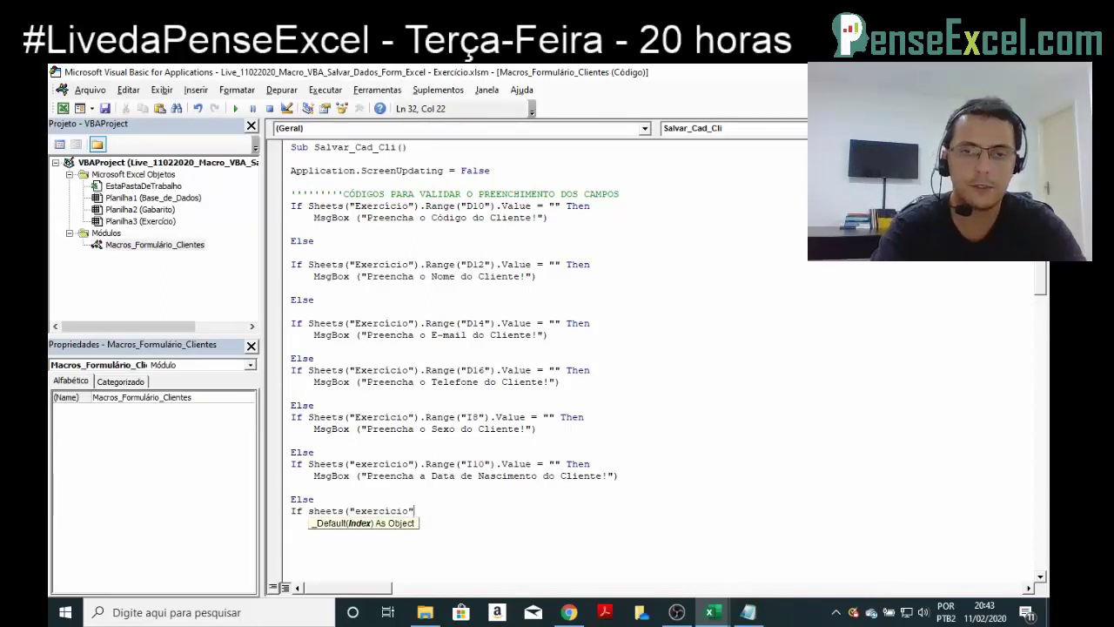
type(".Range")
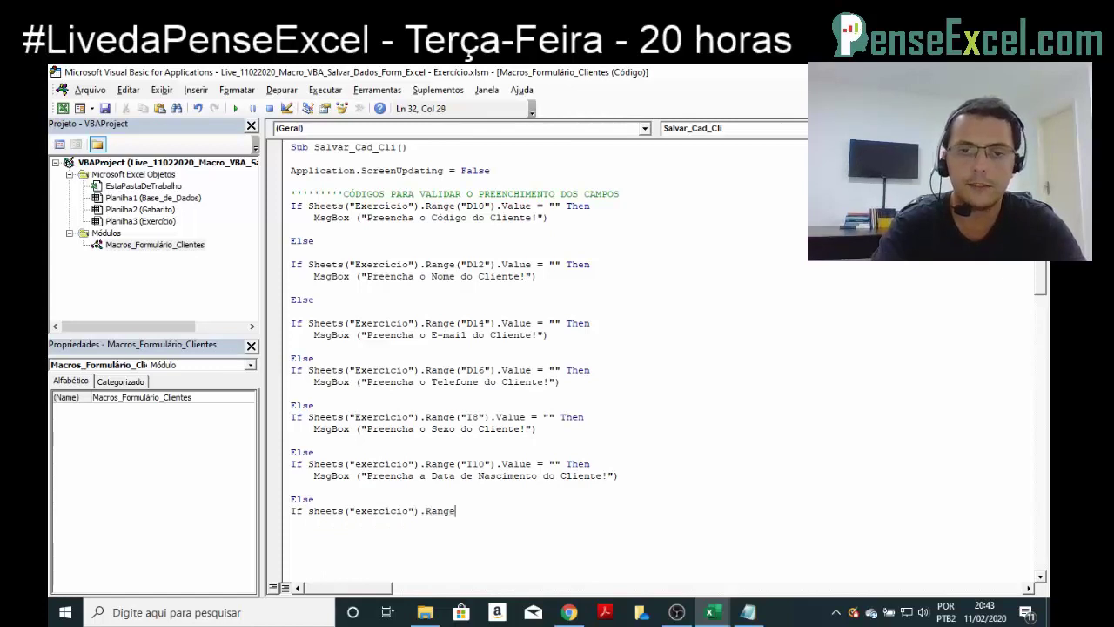
type("(\"")
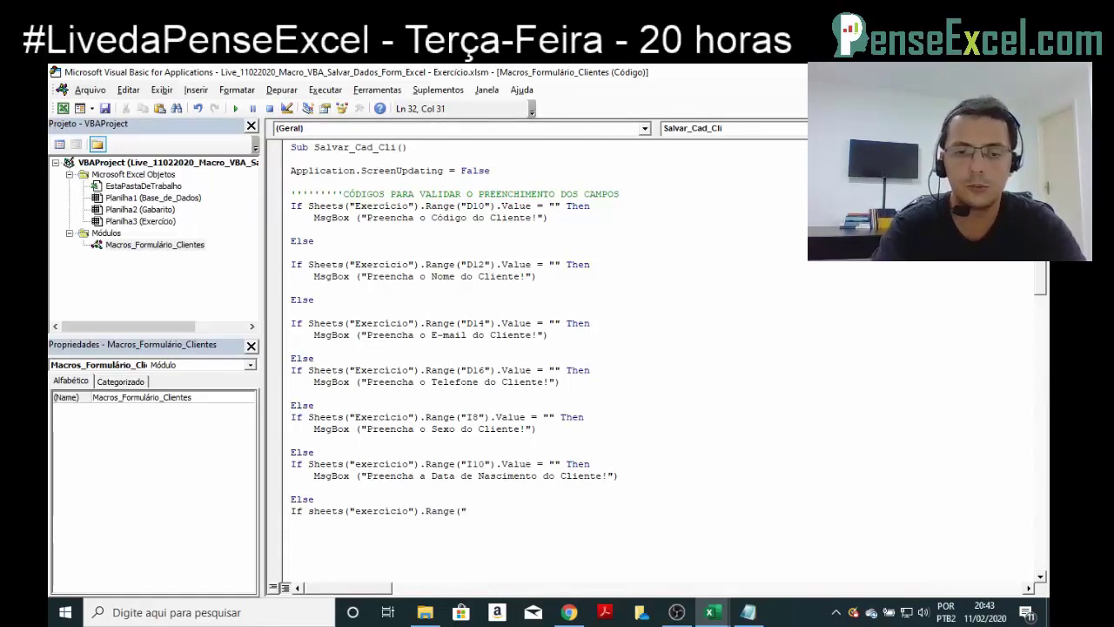
type("I12\"")
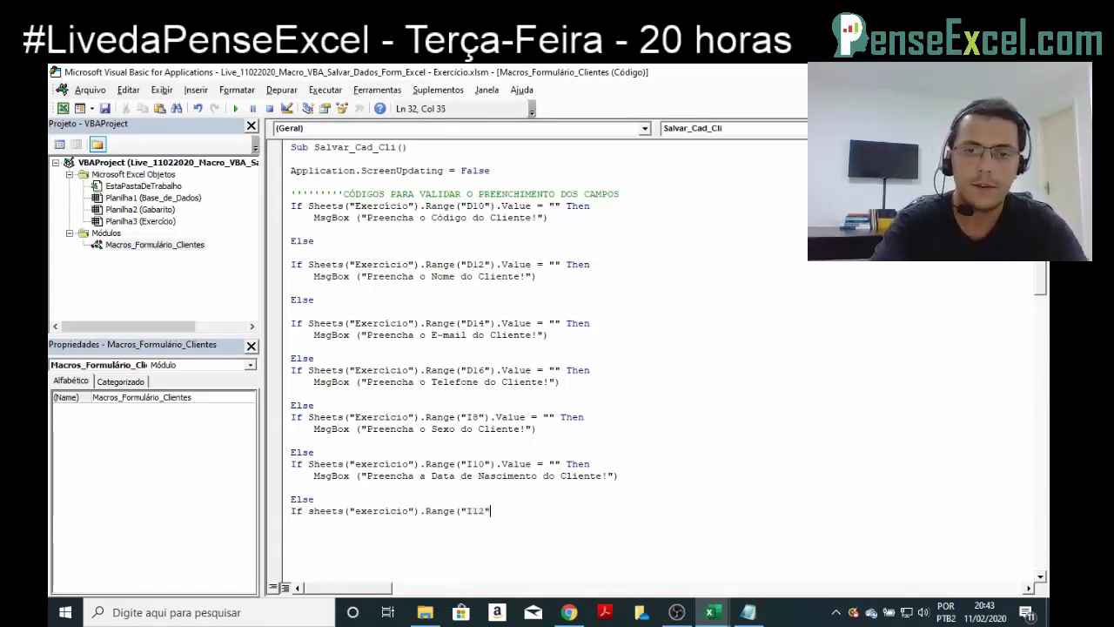
type(").valeu")
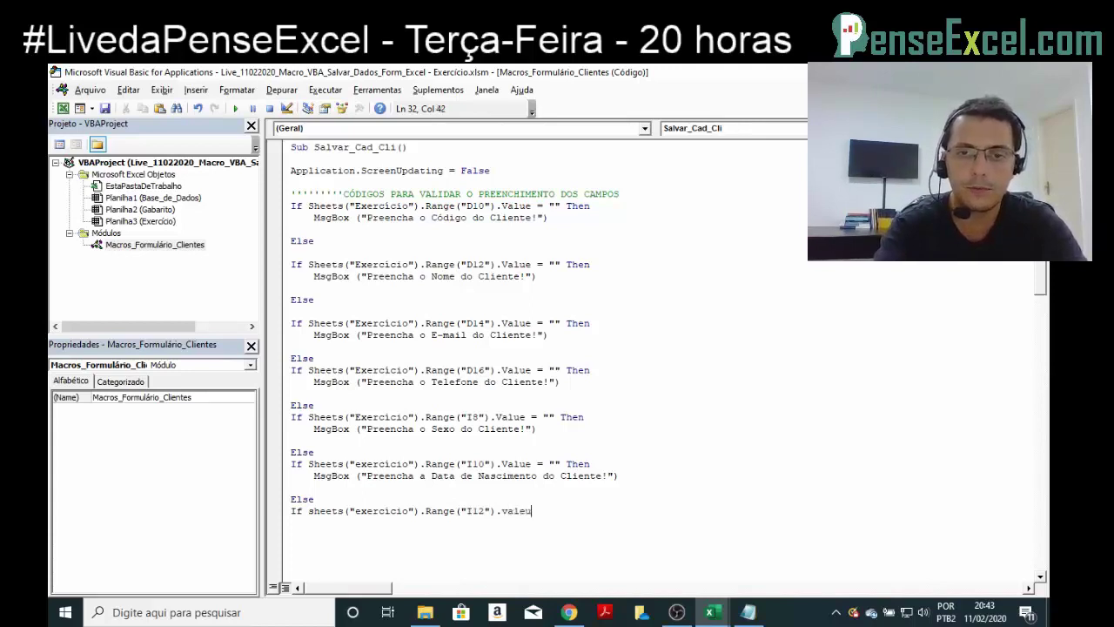
key("BackSpace")
type("e = ")
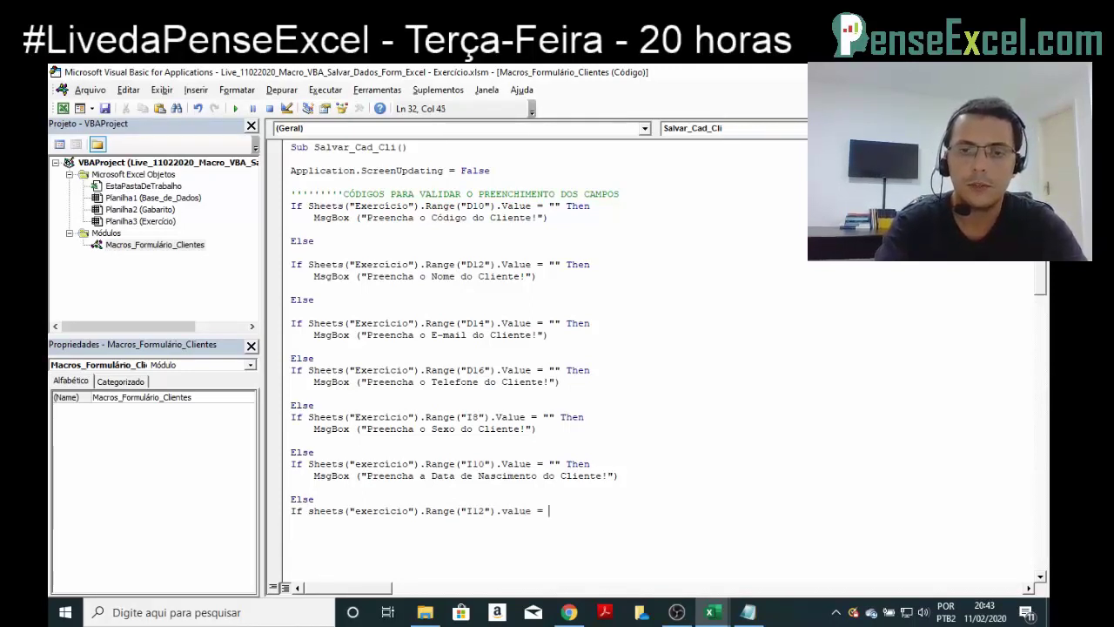
type("\"\" Then")
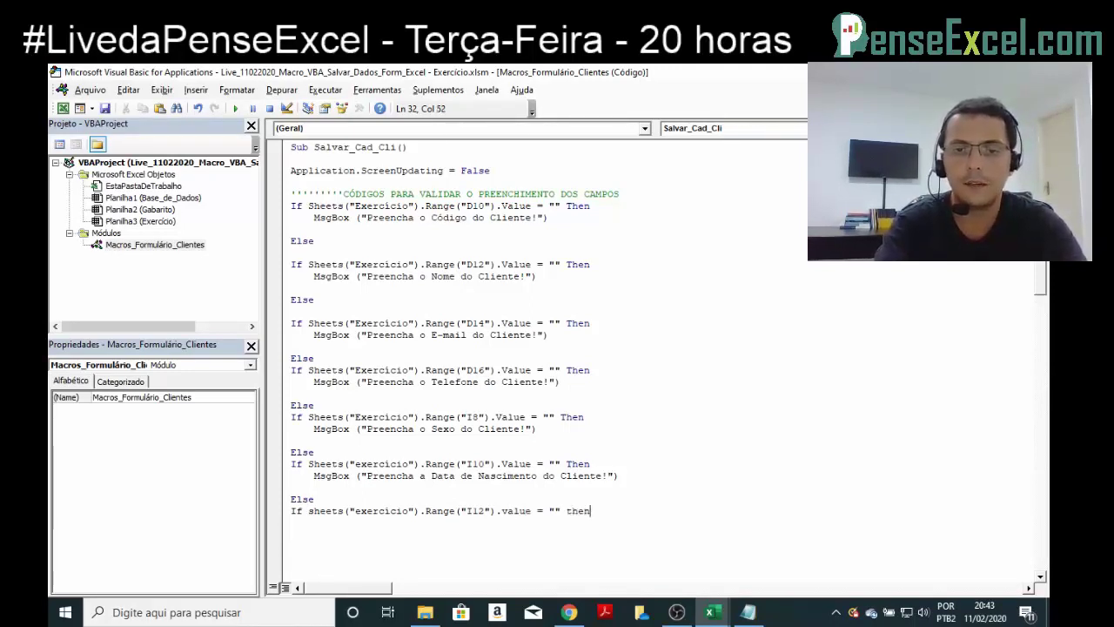
key("Return")
Start the indented I12 warning msgbox ("Preencha, then switch to Excel.
key("Tab")
type("msgbox")
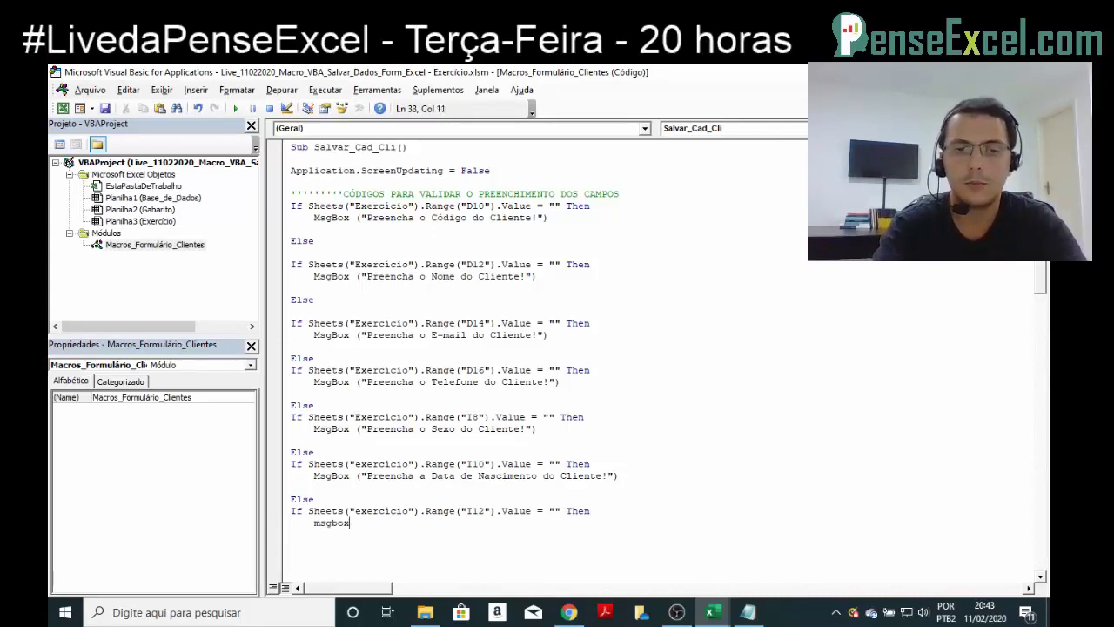
type(" (\"")
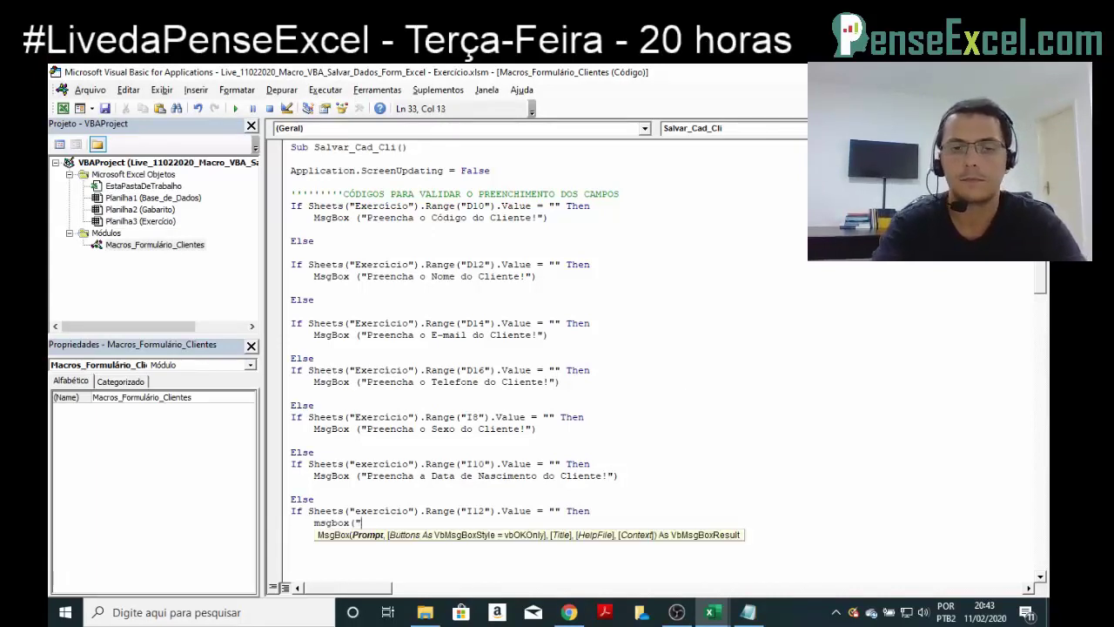
type("Preen")
key("BackSpace")
key("BackSpace")
key("BackSpace")
key("BackSpace")
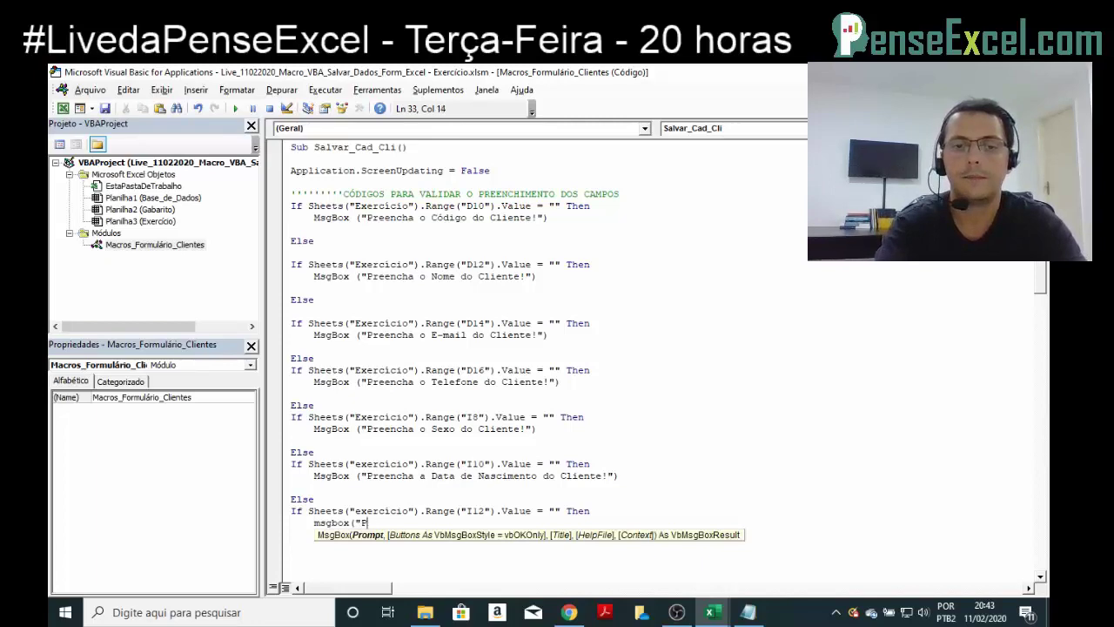
type("reencha")
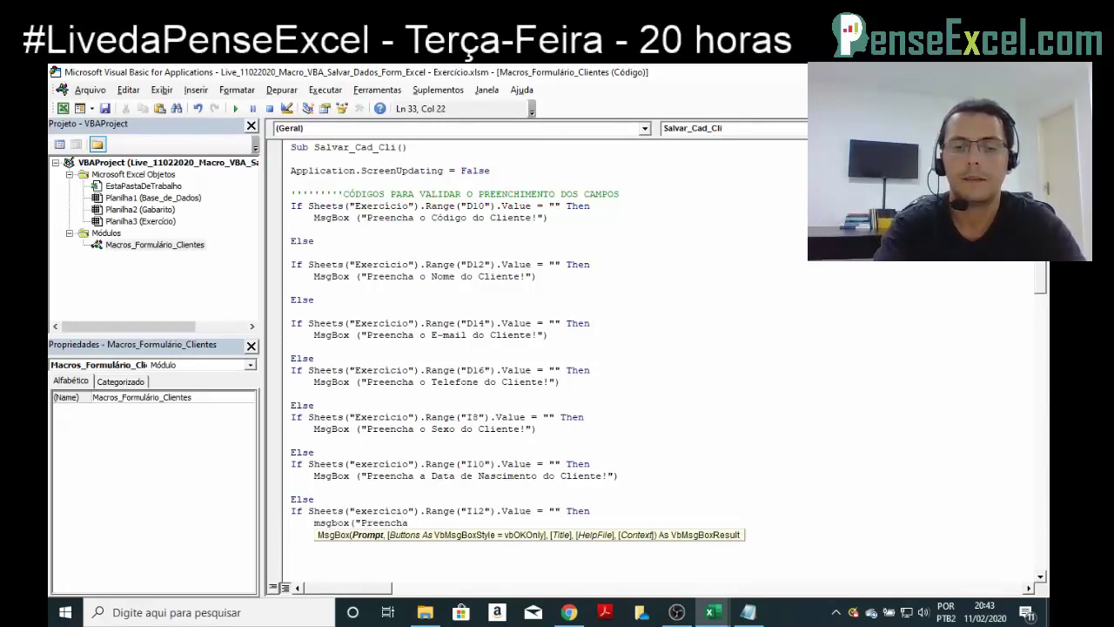
key("alt+Tab")
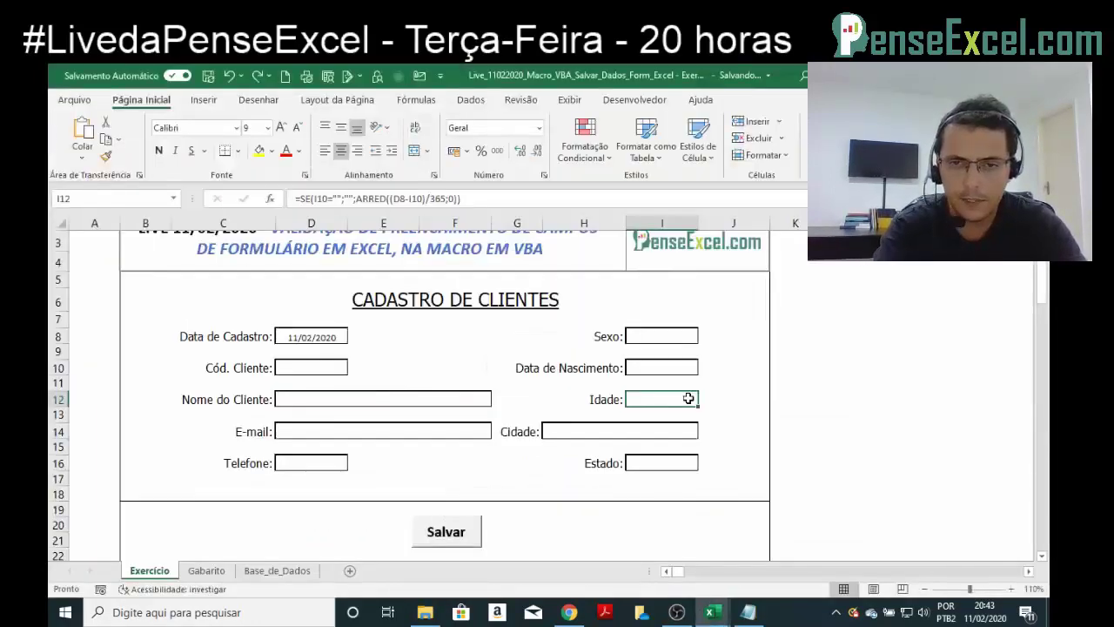
Extend the I12 warning text to read "Preencha a I".
key("alt+Tab")
type("a I")
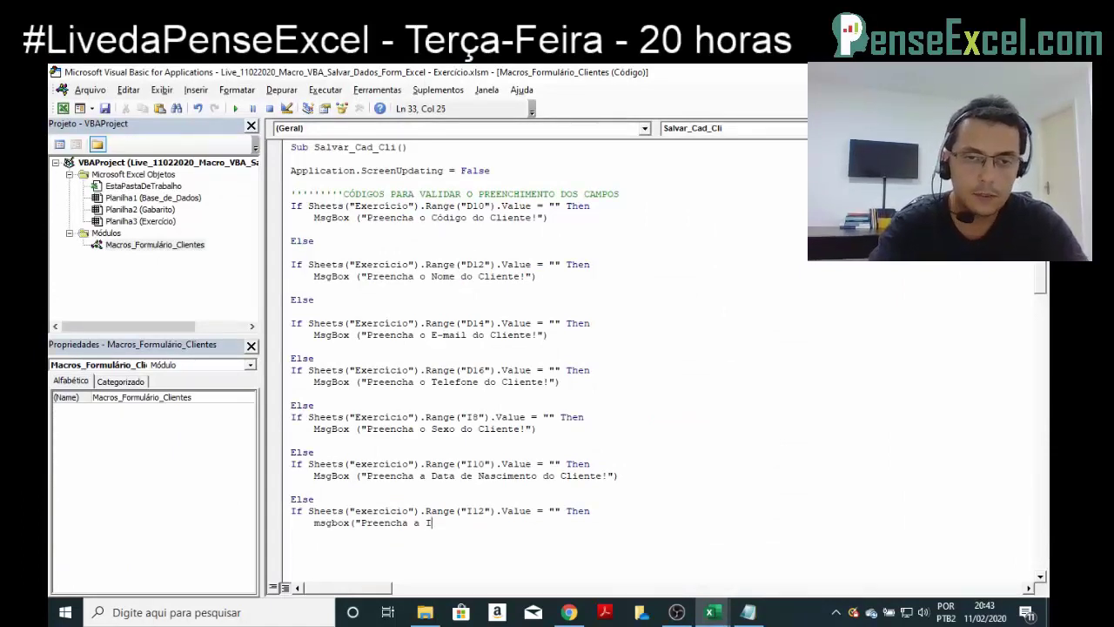
key("alt+Tab")
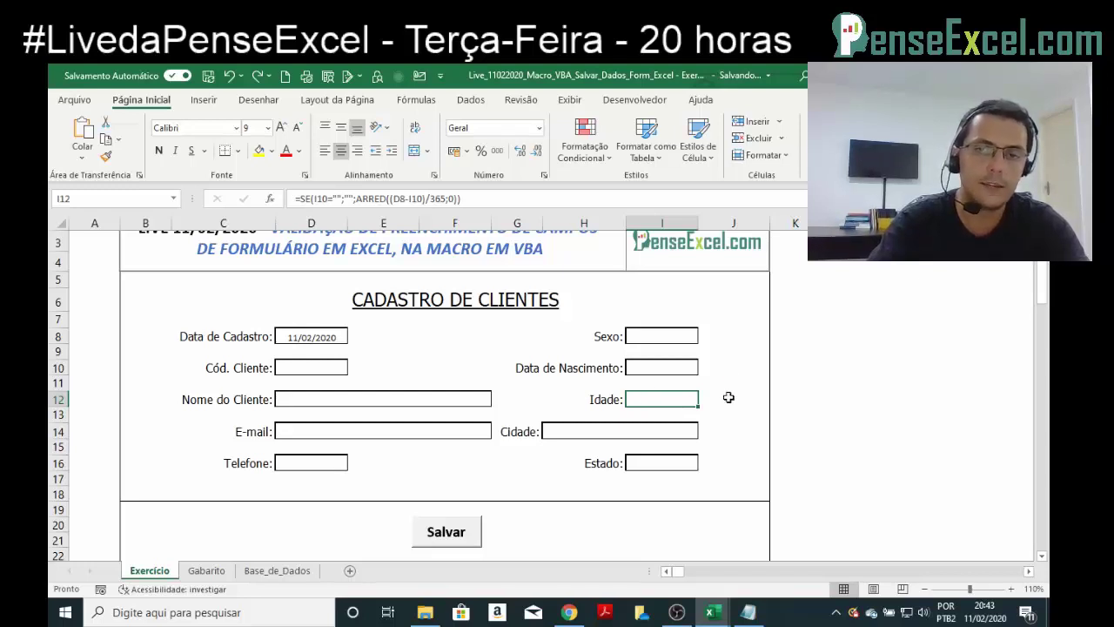
Zoom the client form to 140% and inspect cells I10, D8 and I12.
left_click(662, 369)
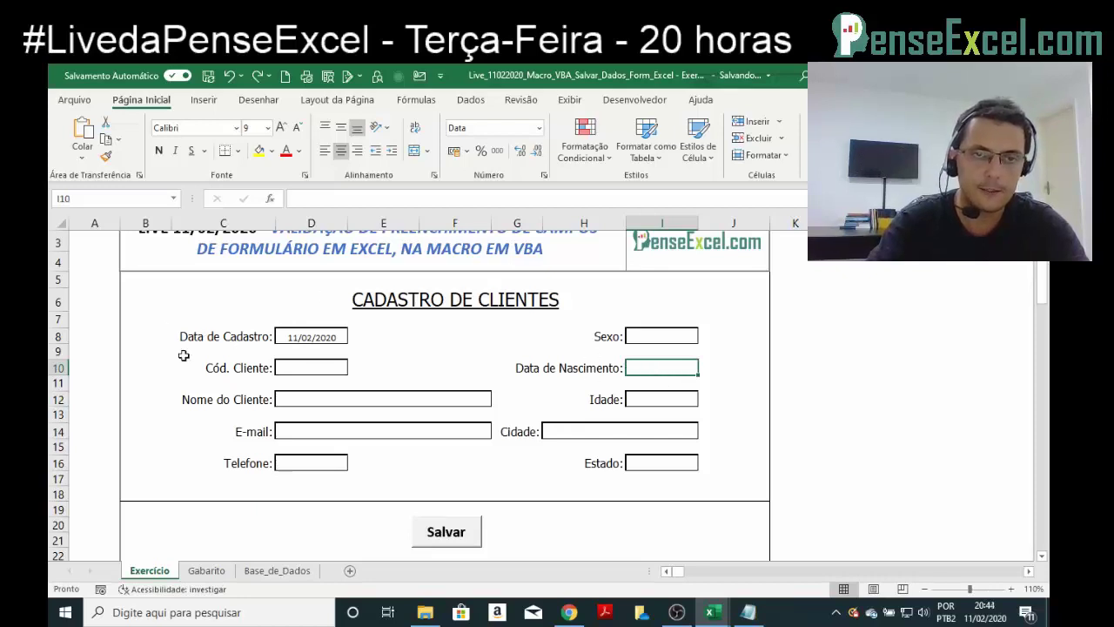
left_click(327, 337)
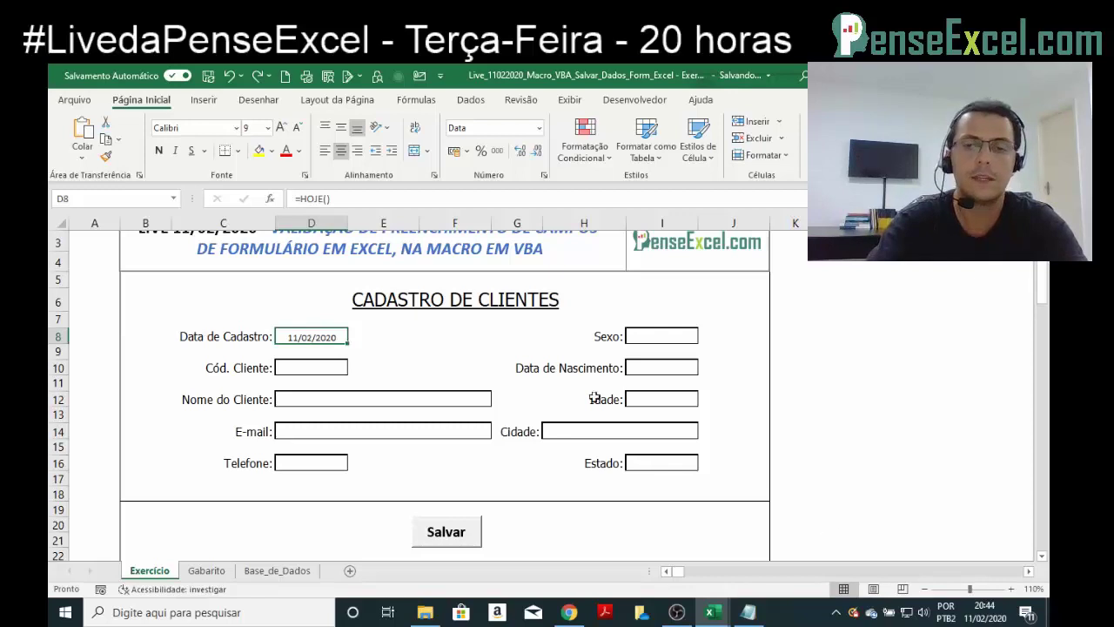
left_click(1012, 590)
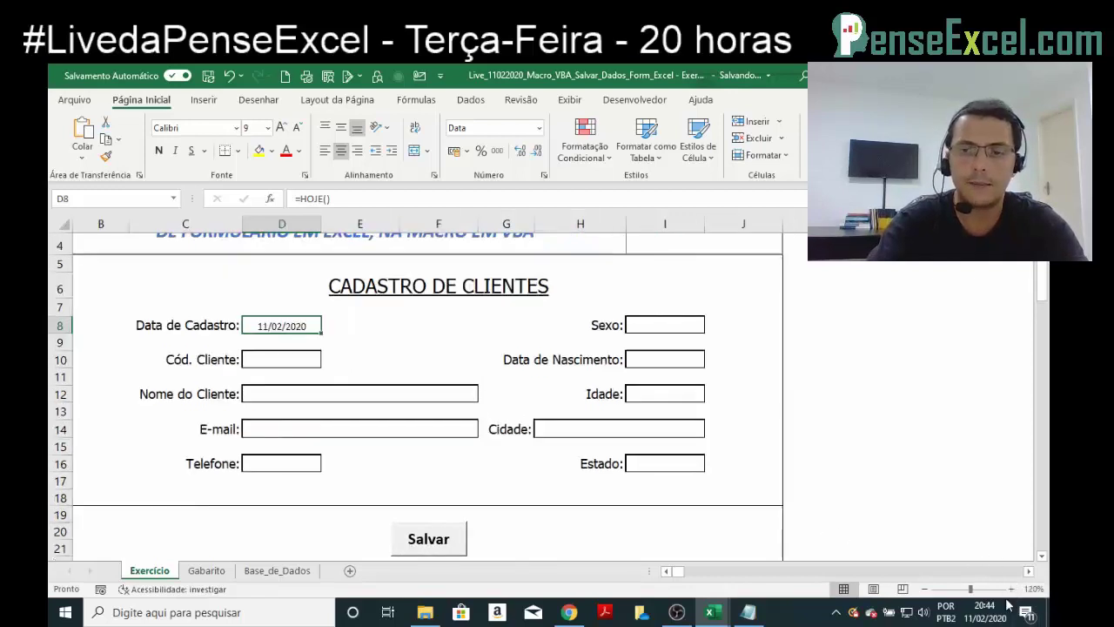
left_click(1011, 591)
left_click(1011, 591)
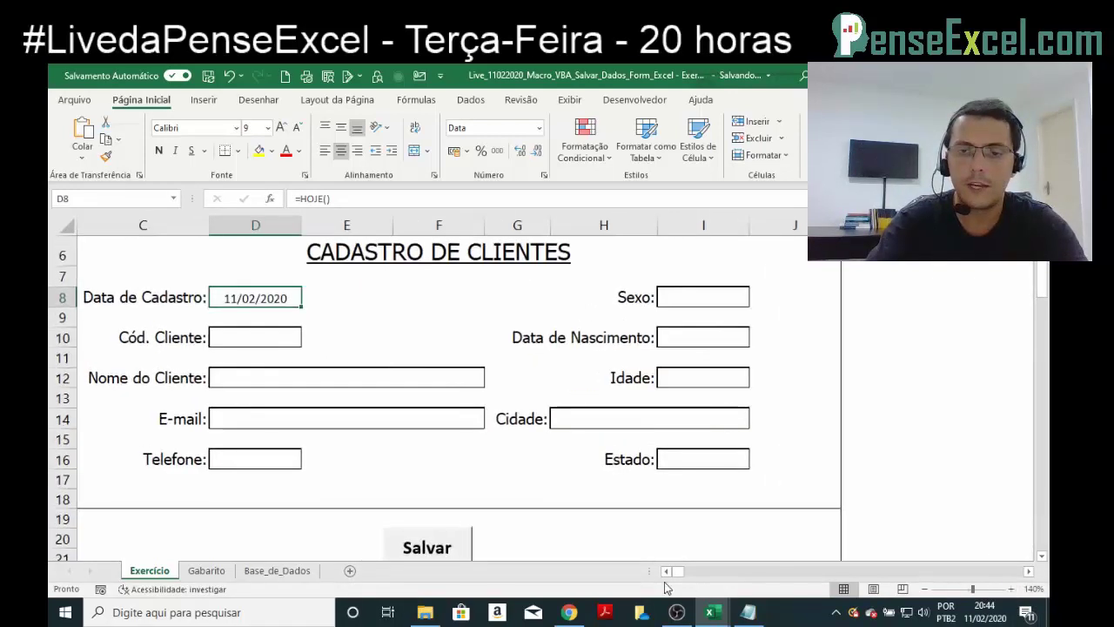
scroll(738, 507, "up", 2)
scroll(738, 507, "down", 2)
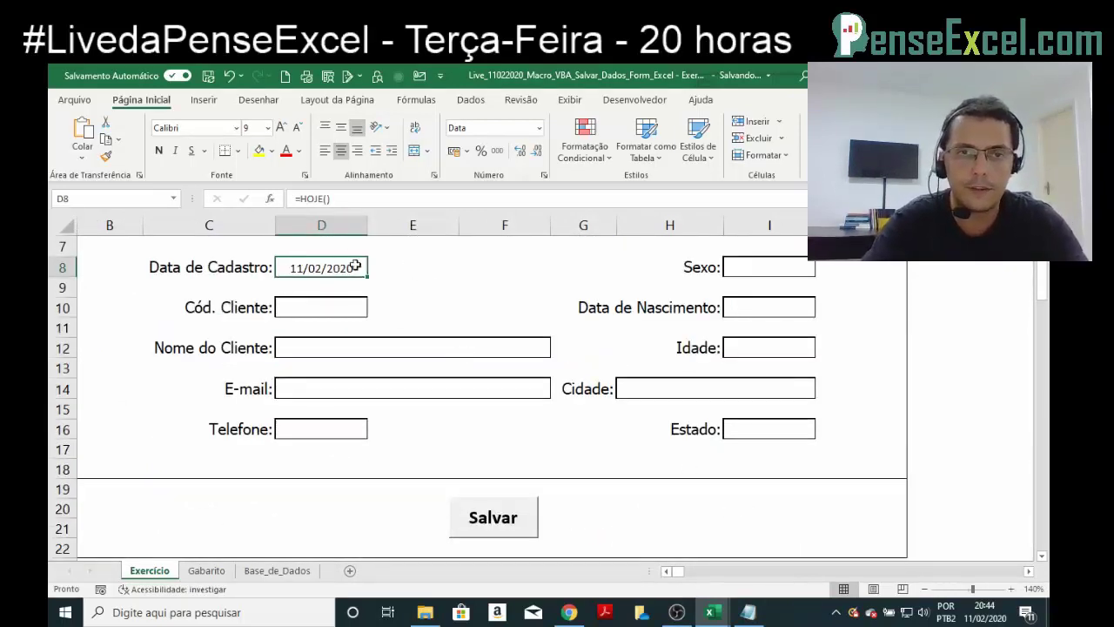
left_click(734, 343)
left_click(774, 309)
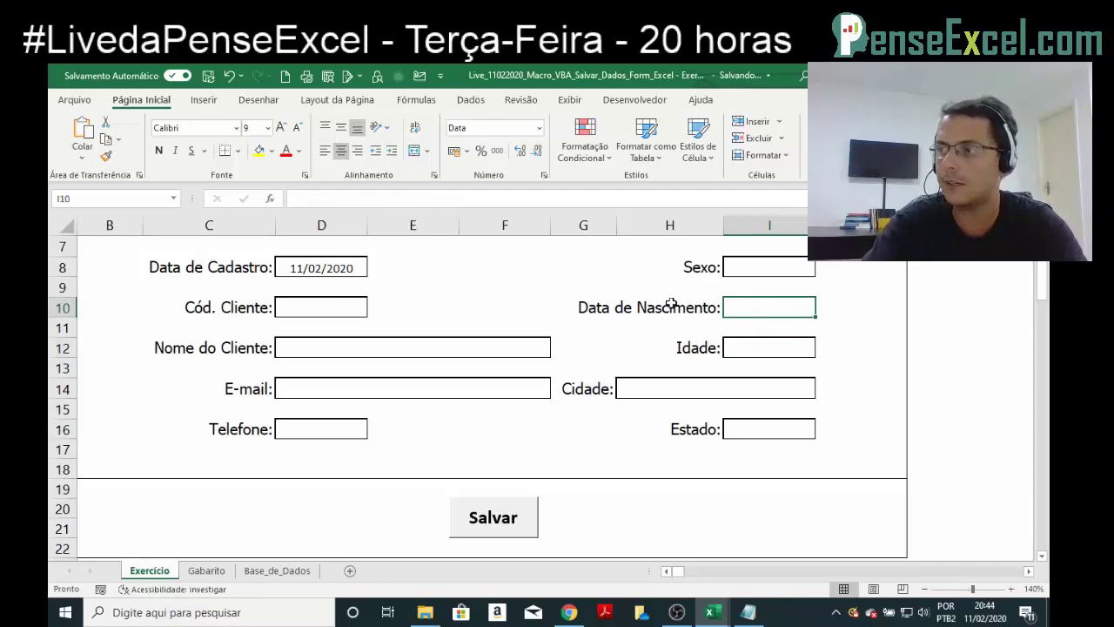
key("alt+Tab")
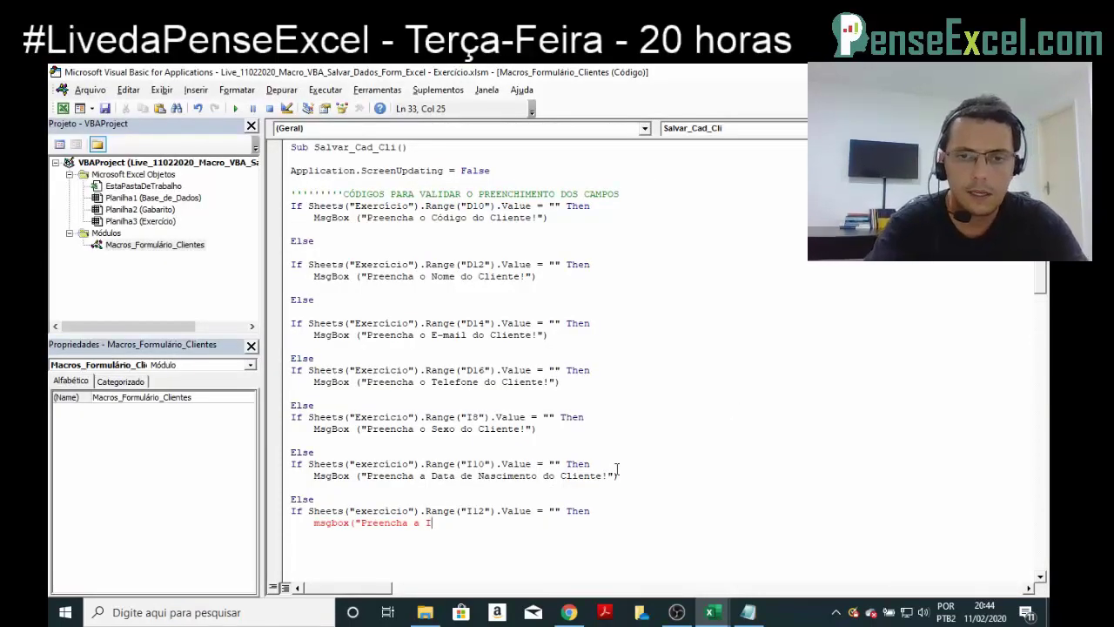
Confirm the Cidade field is cell H14 and delete I12 from the last Range("").
key("alt+Tab")
left_click(686, 389)
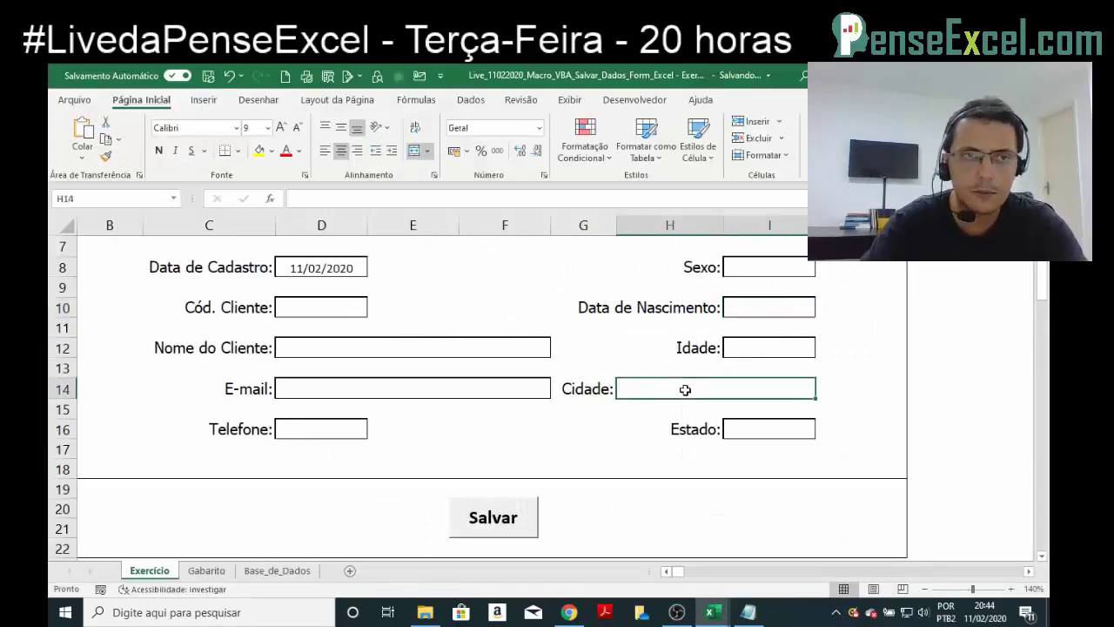
key("alt+Tab")
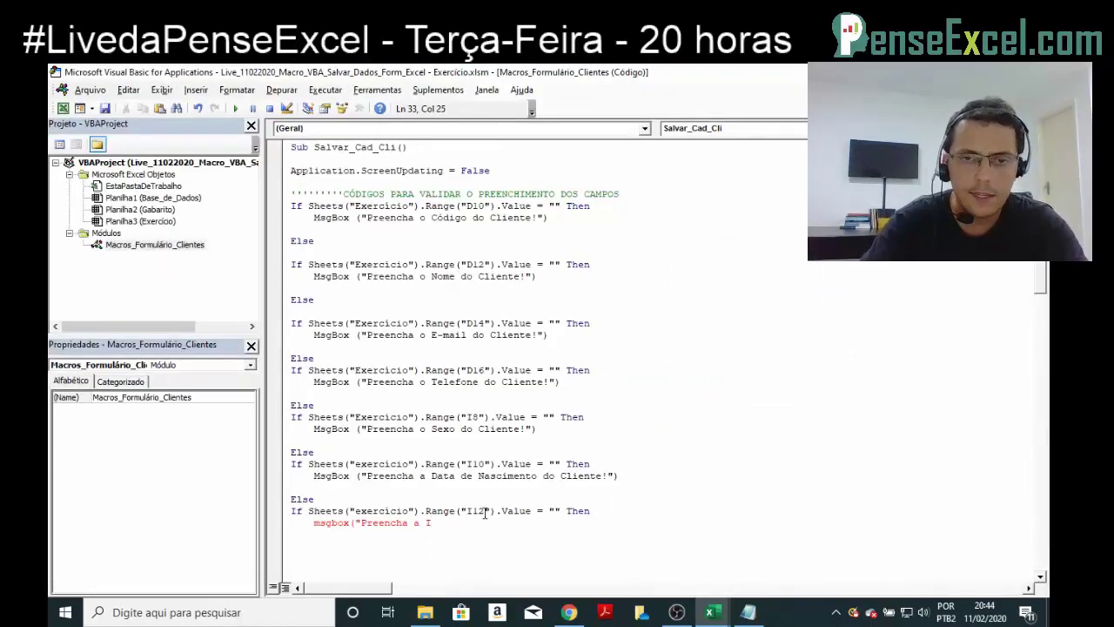
left_click(485, 512)
key("alt+Tab")
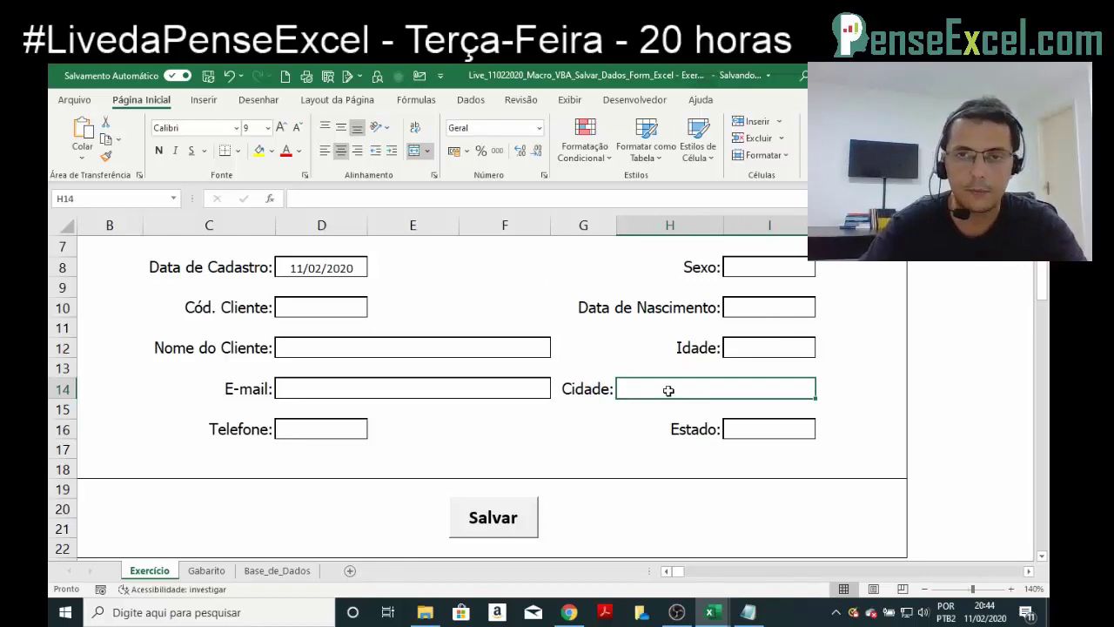
key("alt+F11")
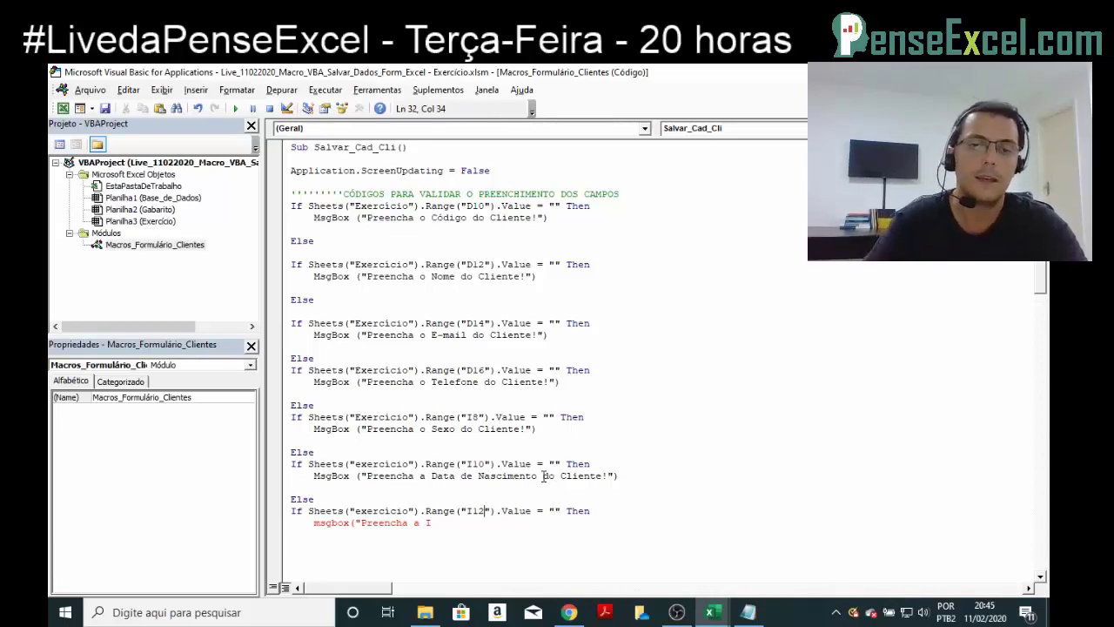
key("alt+Tab")
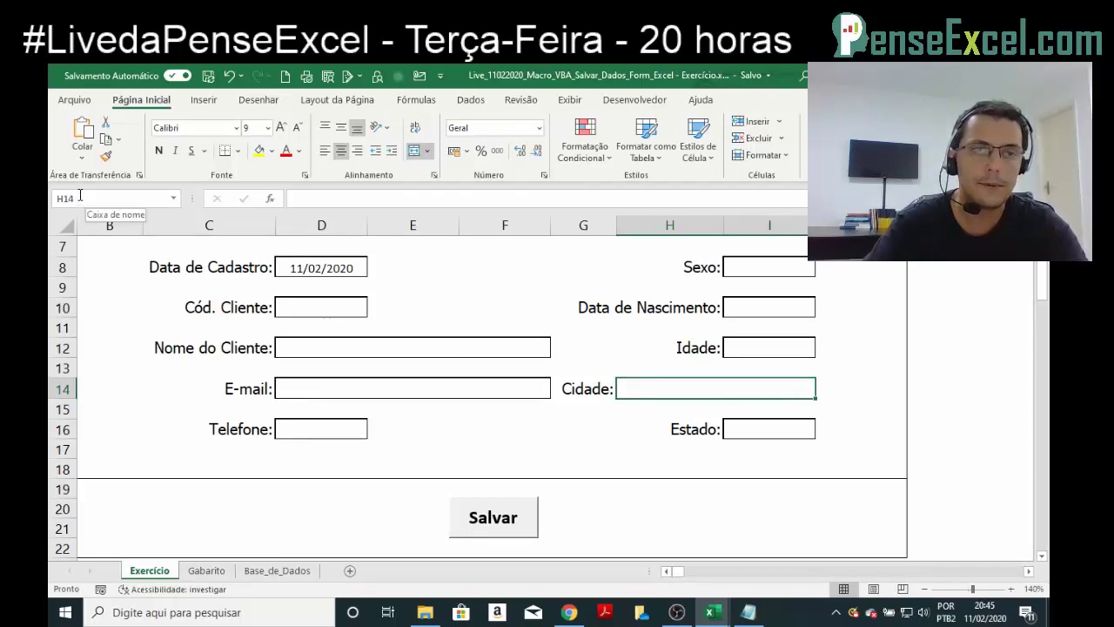
key("alt+Tab")
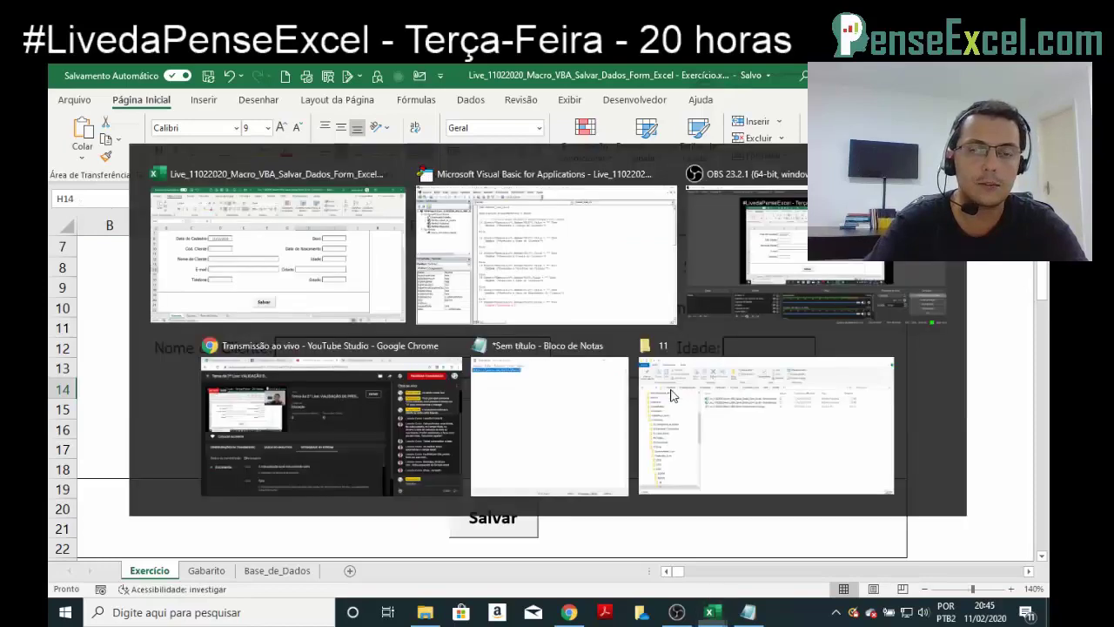
key("BackSpace")
key("BackSpace")
key("BackSpace")
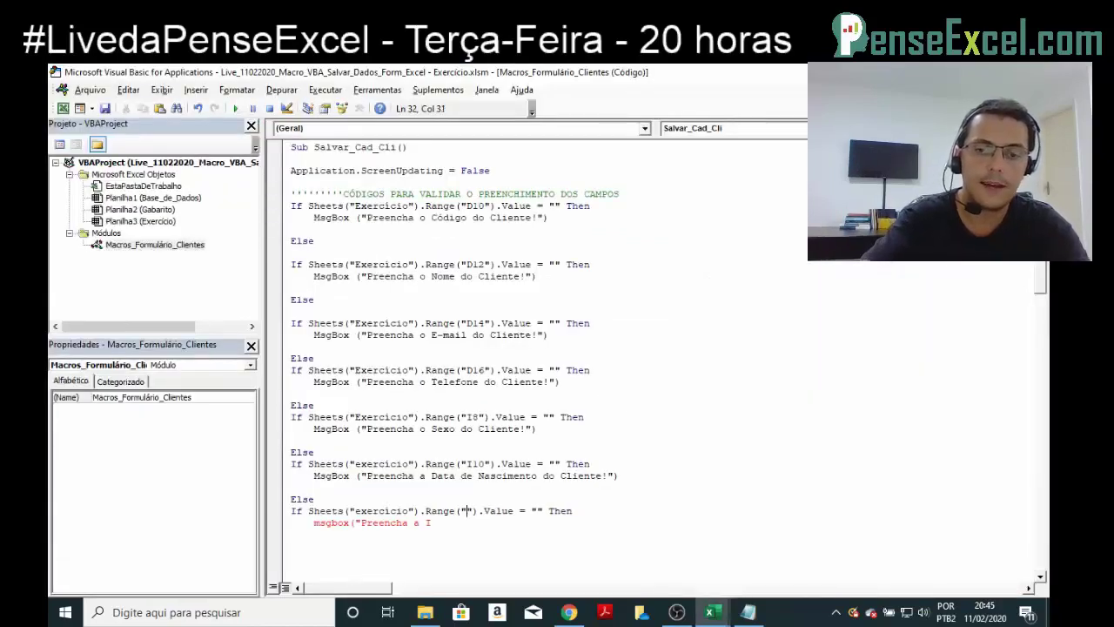
Point the last check at H14, finish its Cidade warning, and add an Else line.
type("H14")
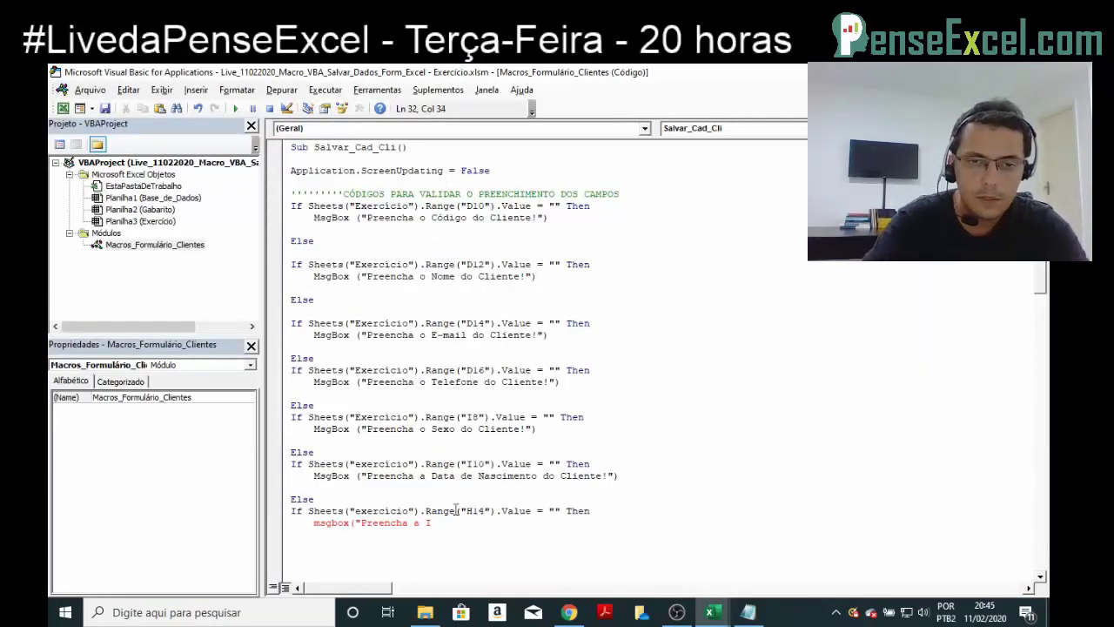
left_click(453, 525)
key("alt+Tab")
key("alt+Tab")
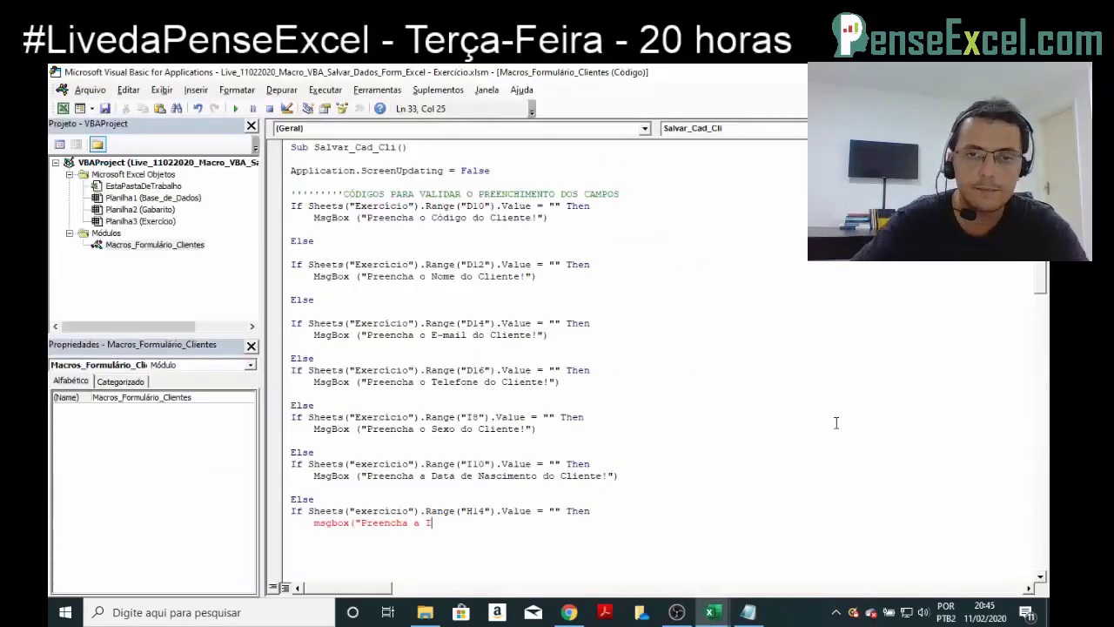
type("Cidade")
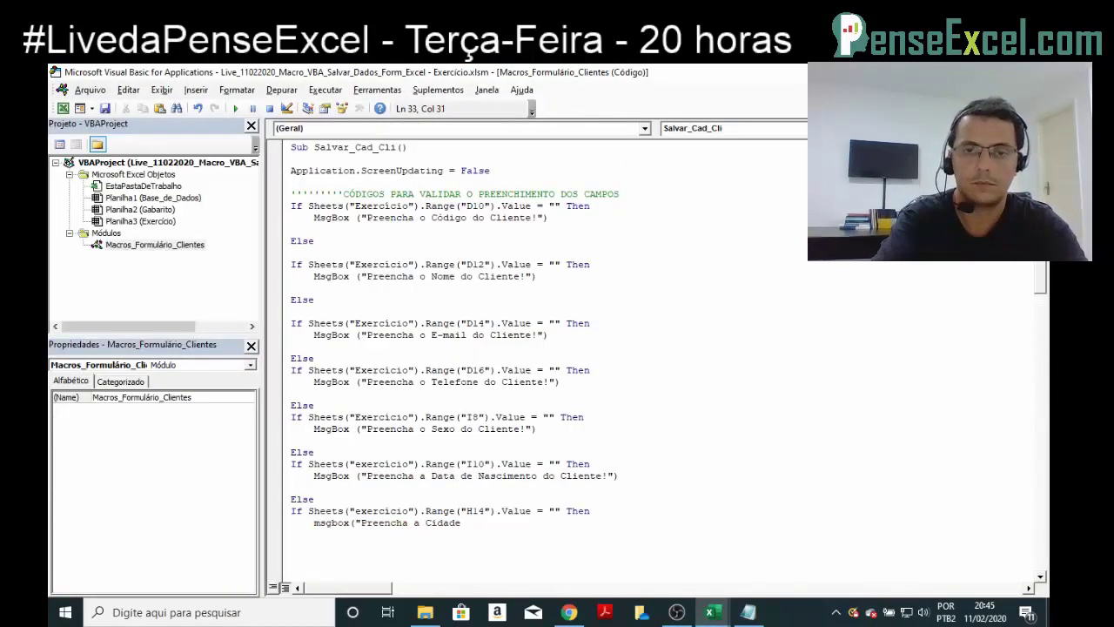
type("do ")
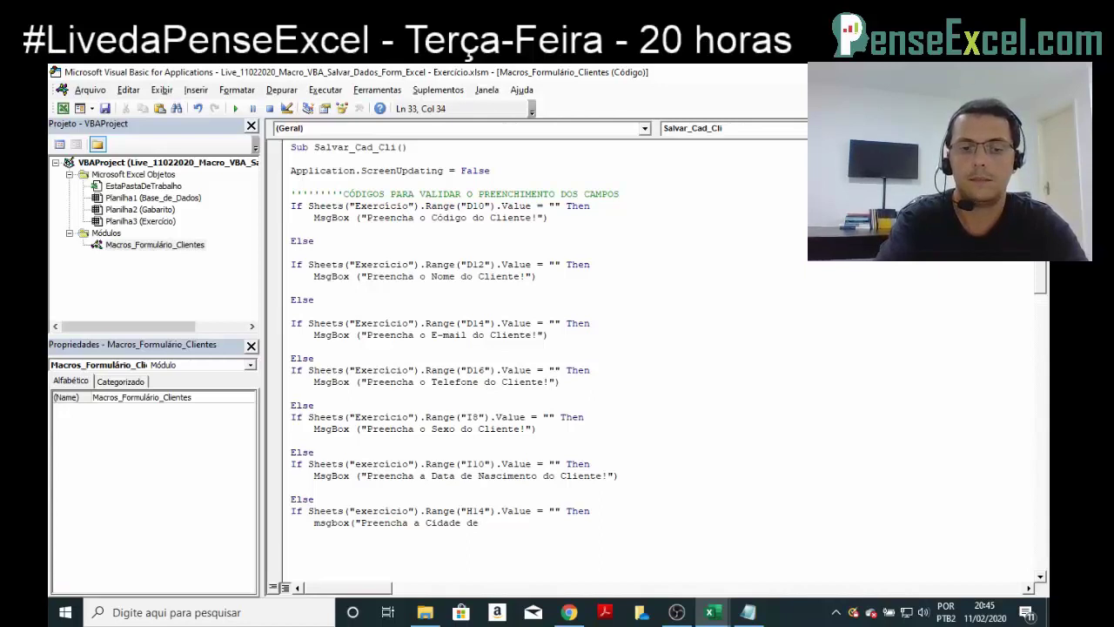
type("ência do ")
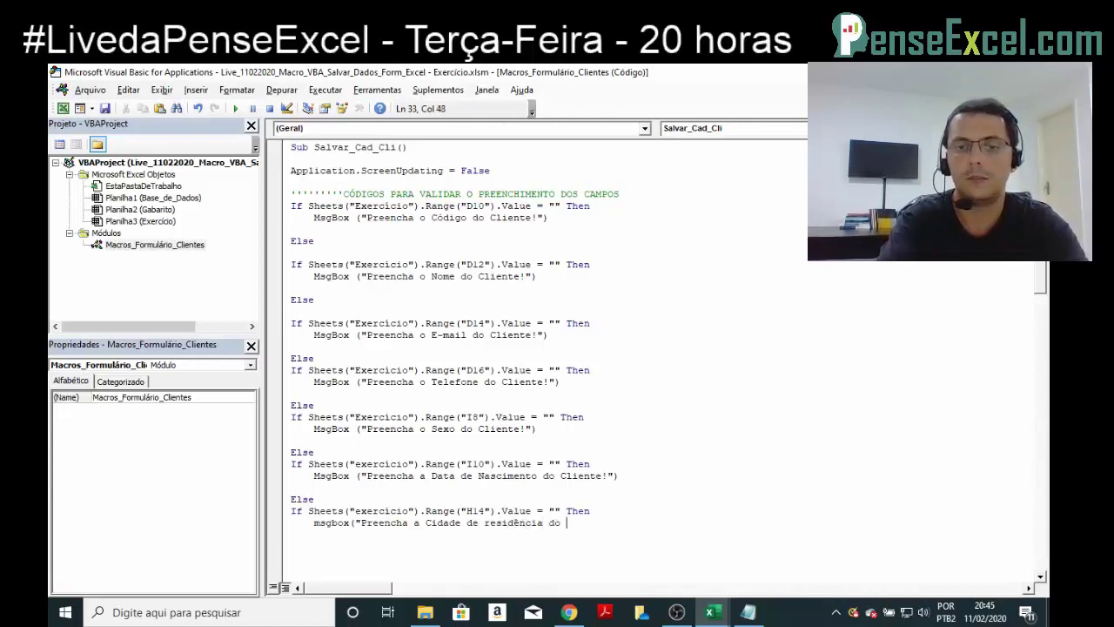
type("Cliente!\")$")
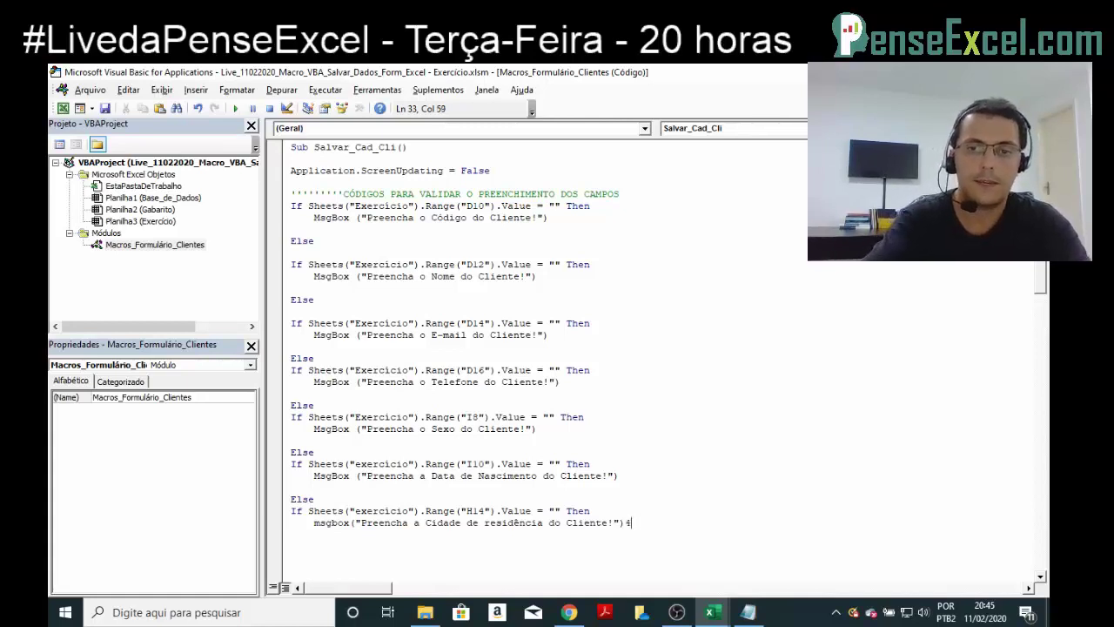
key("Return")
key("BackSpace")
type("else")
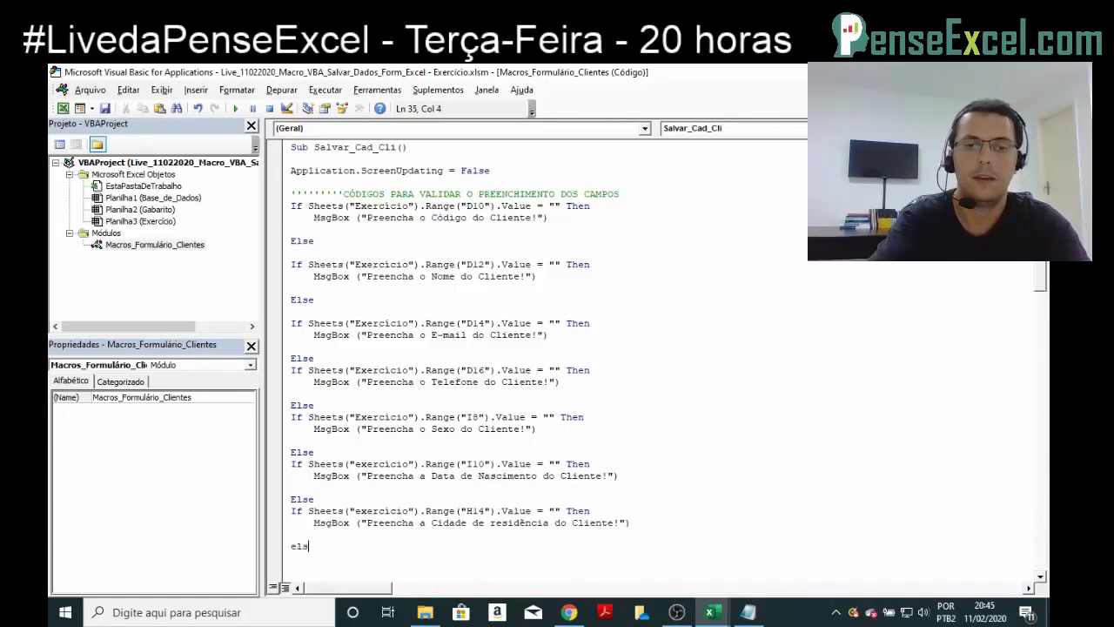
key("Return")
type("if")
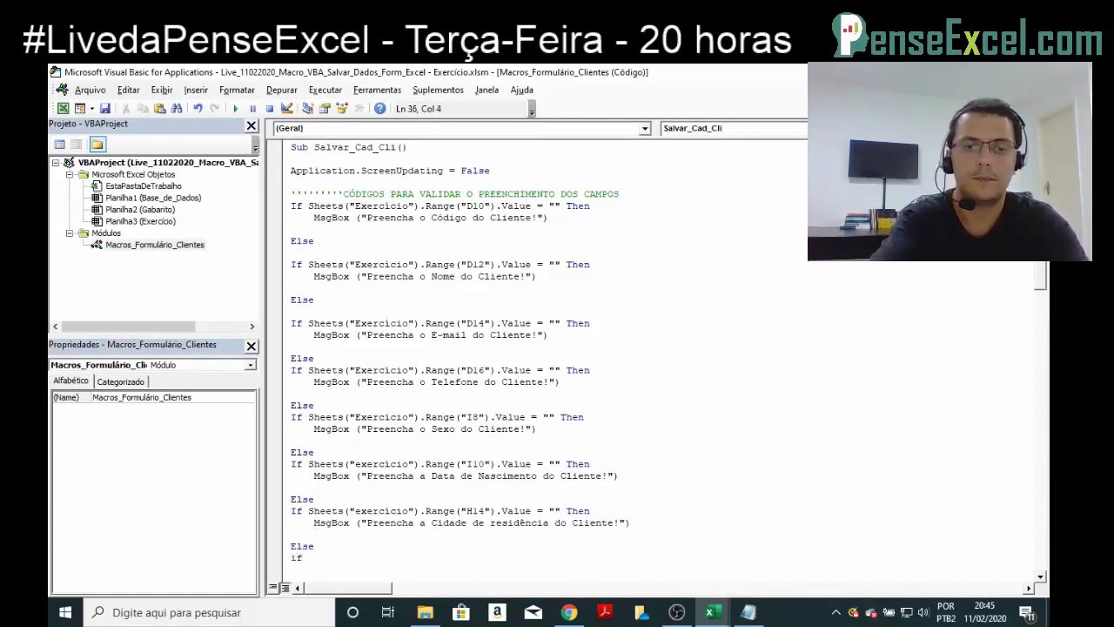
Write If Sheets("Exercicio").Range("I16").Value = "" Then for the Estado cell.
type("Sheets")
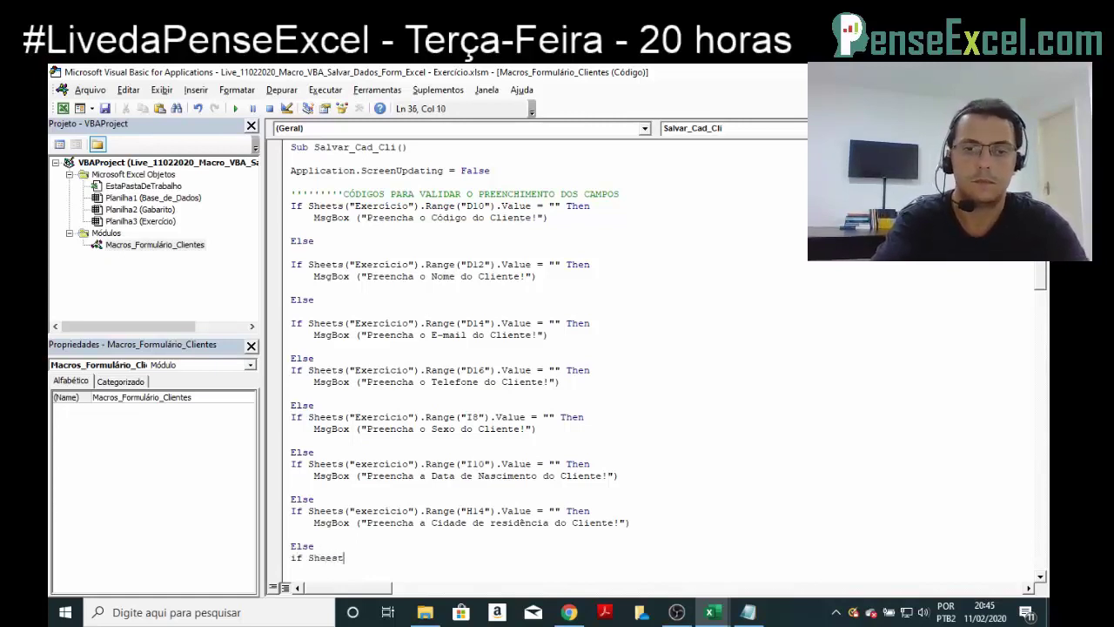
type("(")
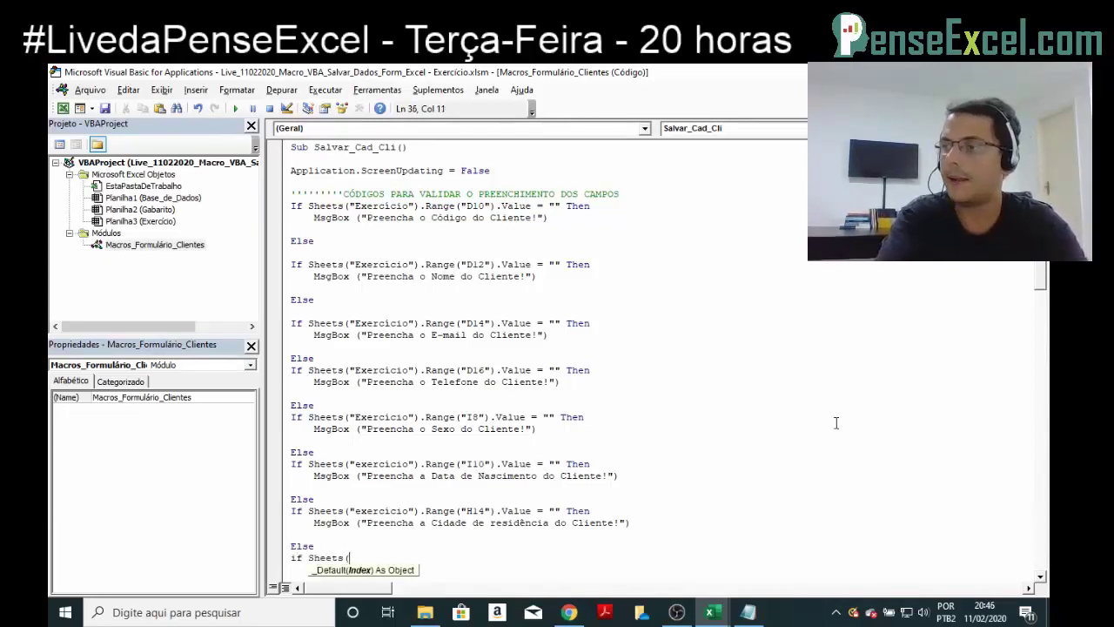
key("alt+Tab")
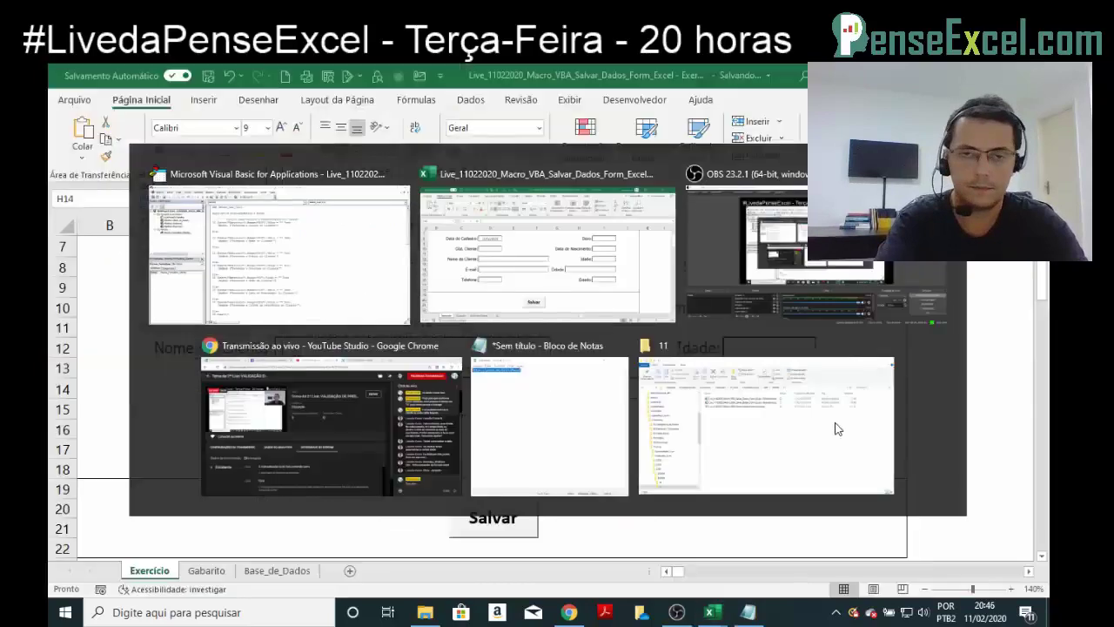
left_click(746, 431)
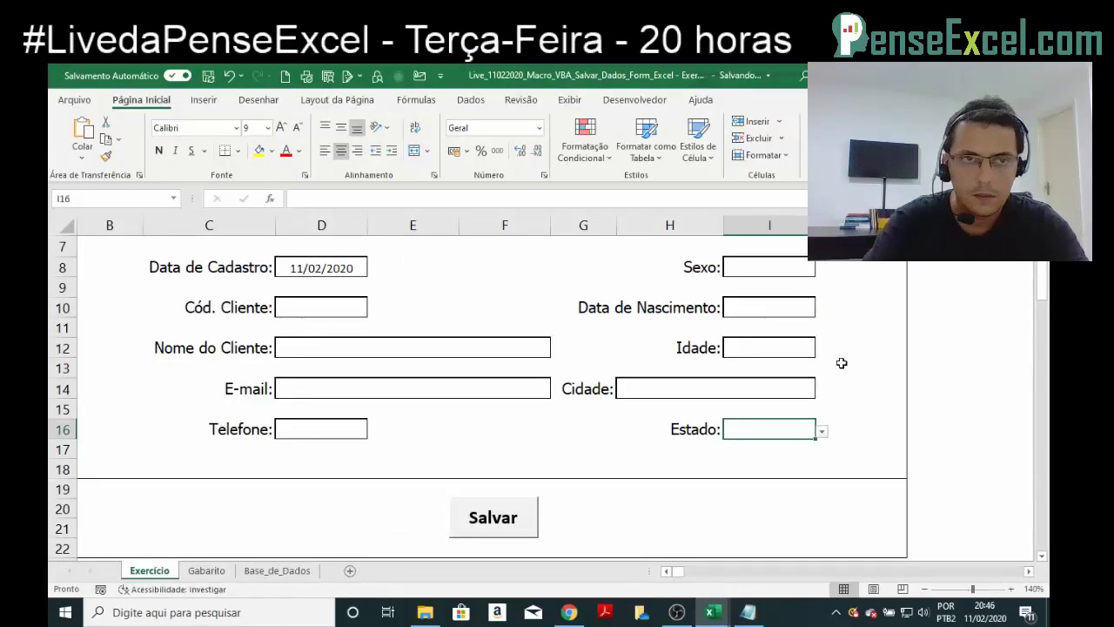
key("alt+Tab")
type("Ex")
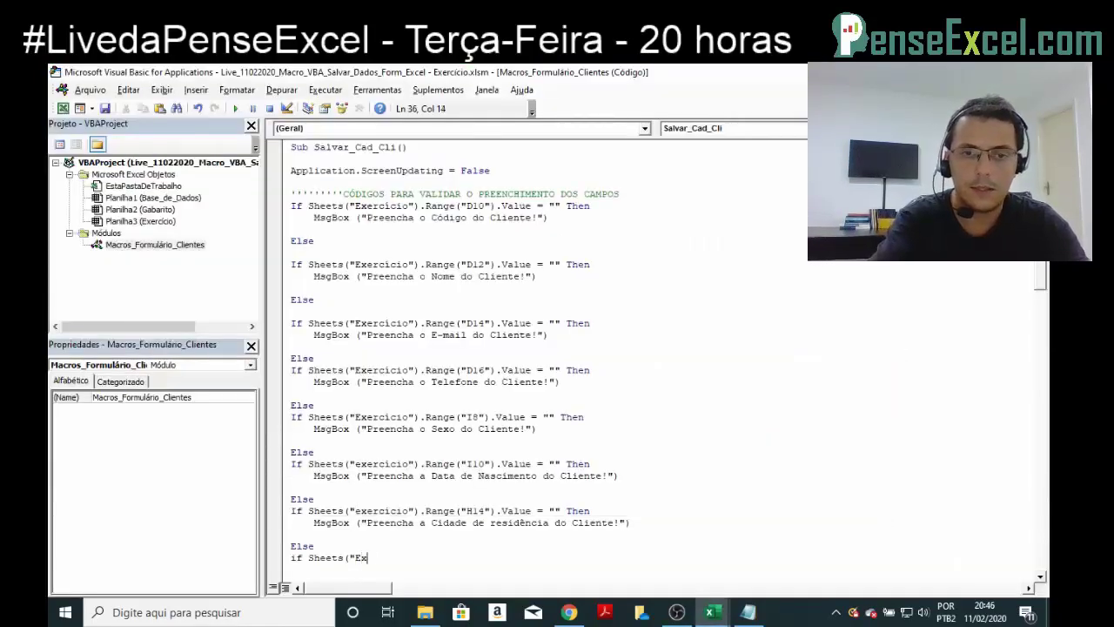
type("ercicio")
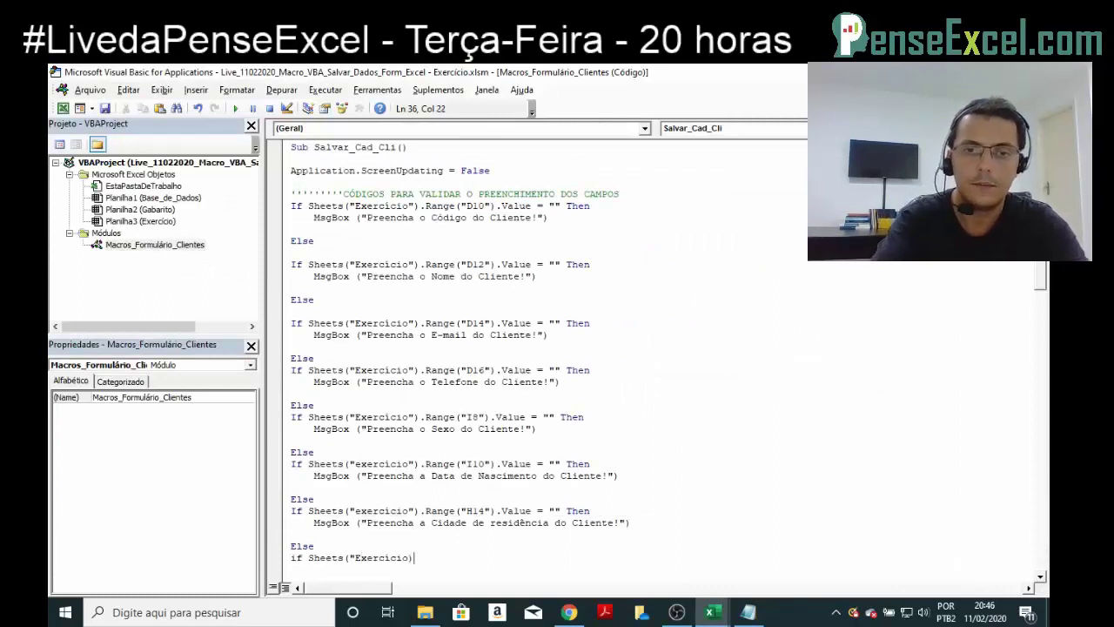
type("\")")
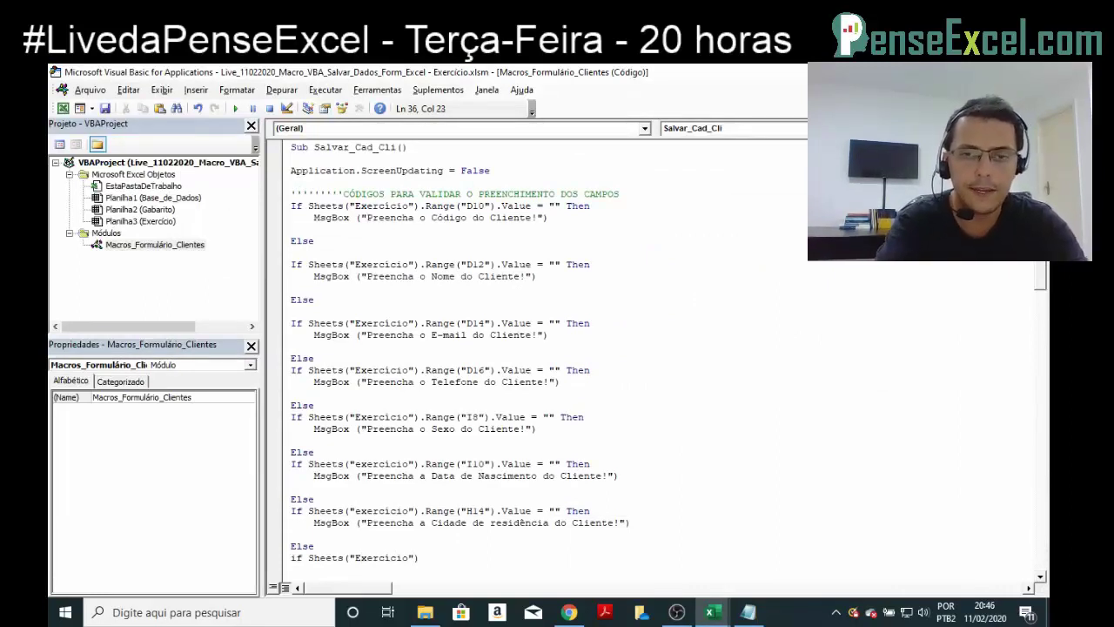
type(".range(")
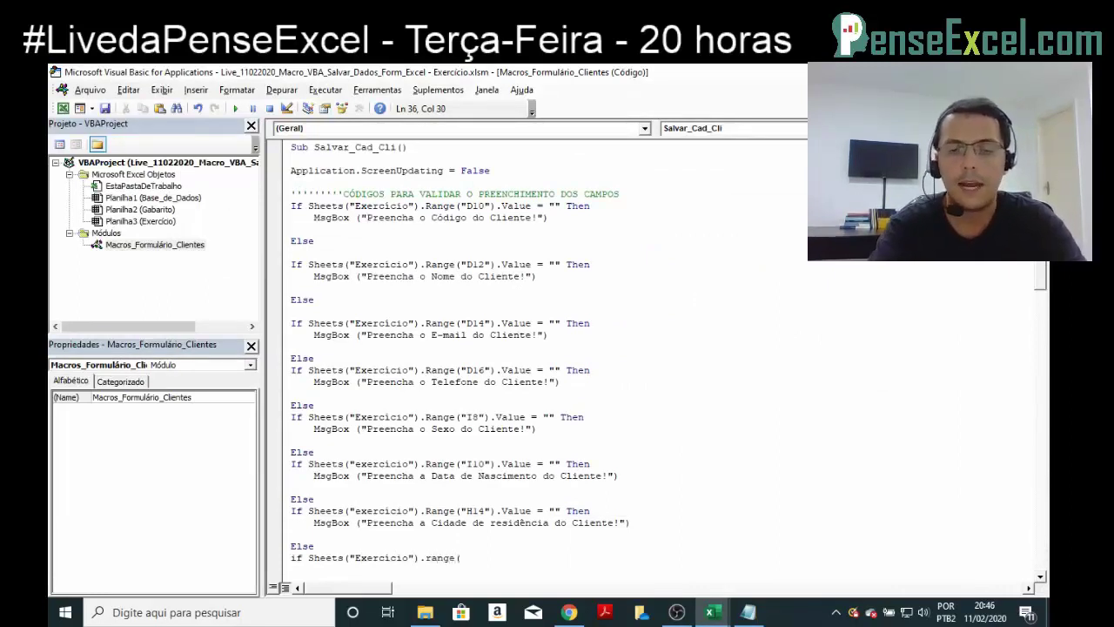
type("\"")
key("alt+F11")
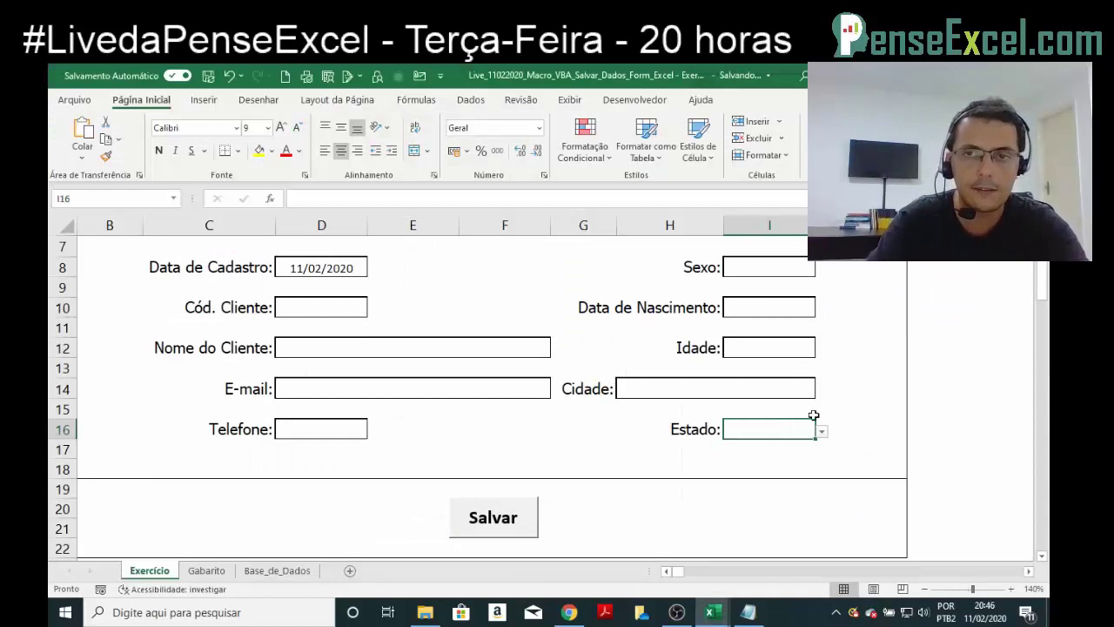
key("alt+Tab")
key("alt+Tab")
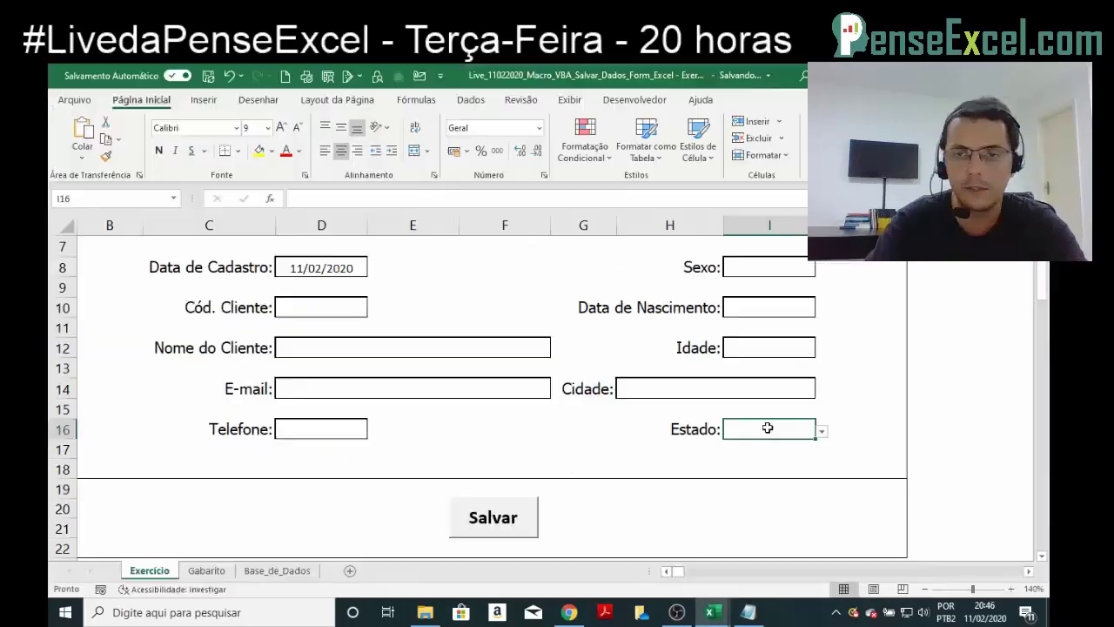
key("alt+Tab")
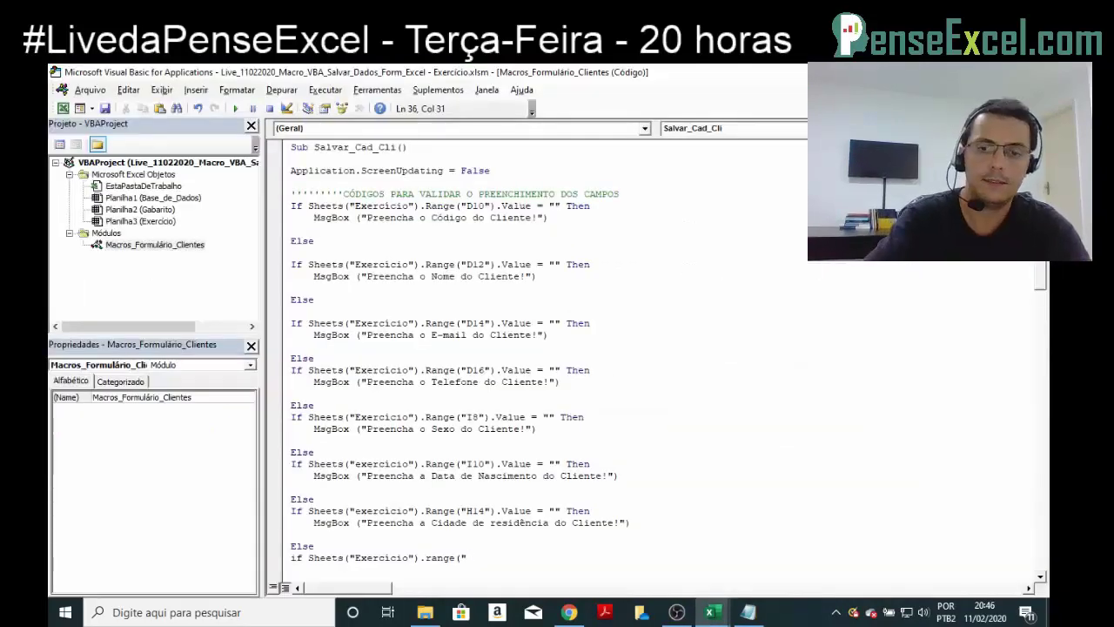
type("I16")
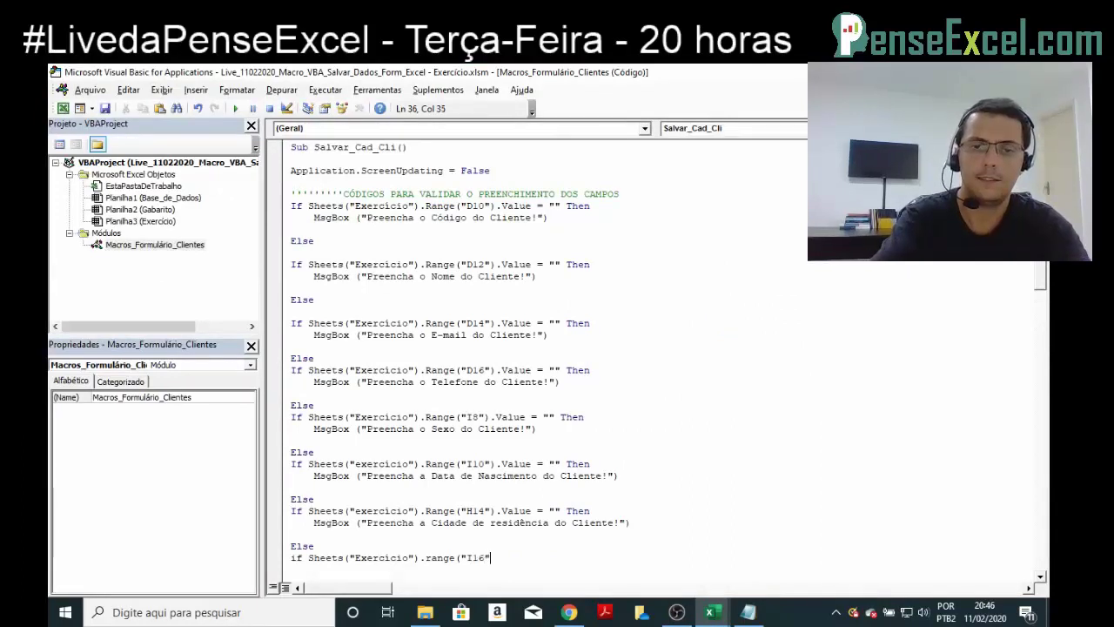
type("\").value = ")
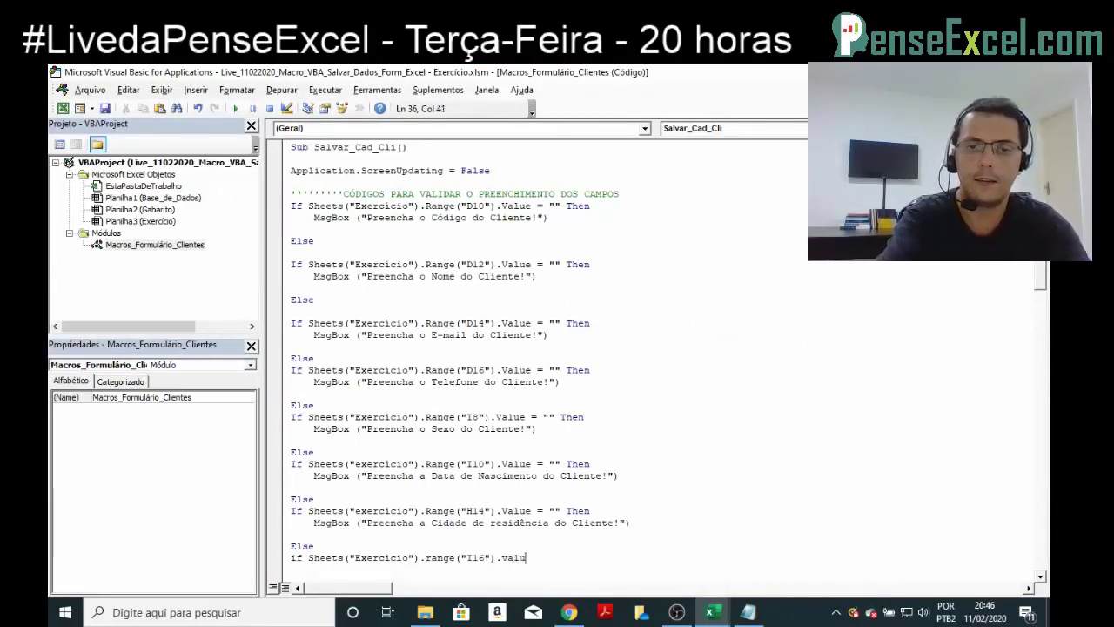
type("\"\"")
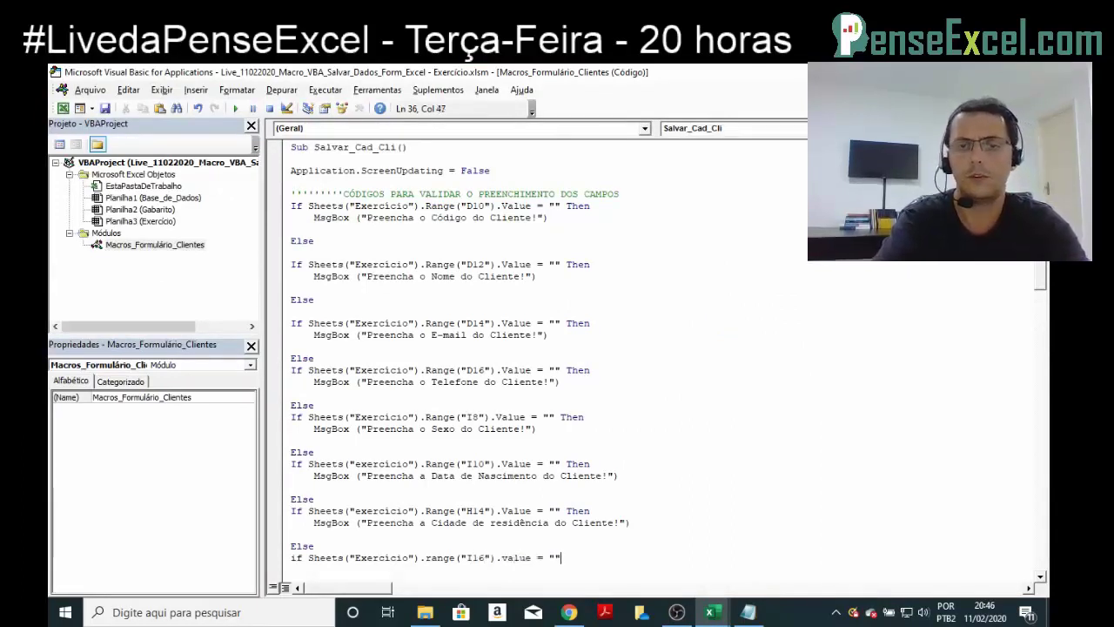
type(" then")
key("Return")
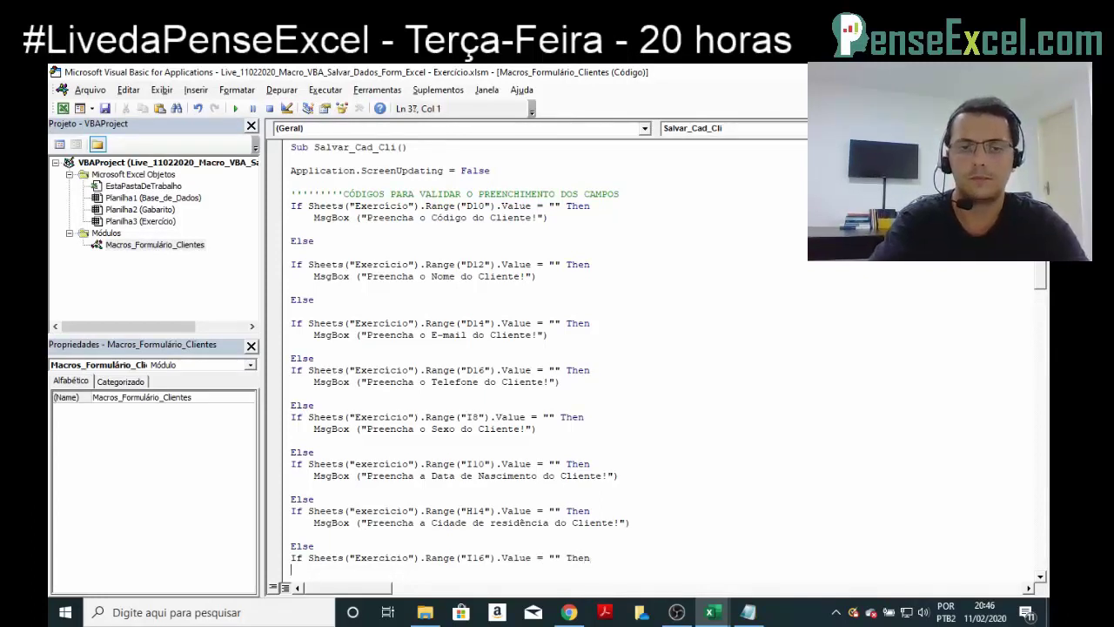
Add the warning "Selecione o Estado de residência do Cliente na Lista" under the I16 check.
type("msgbox")
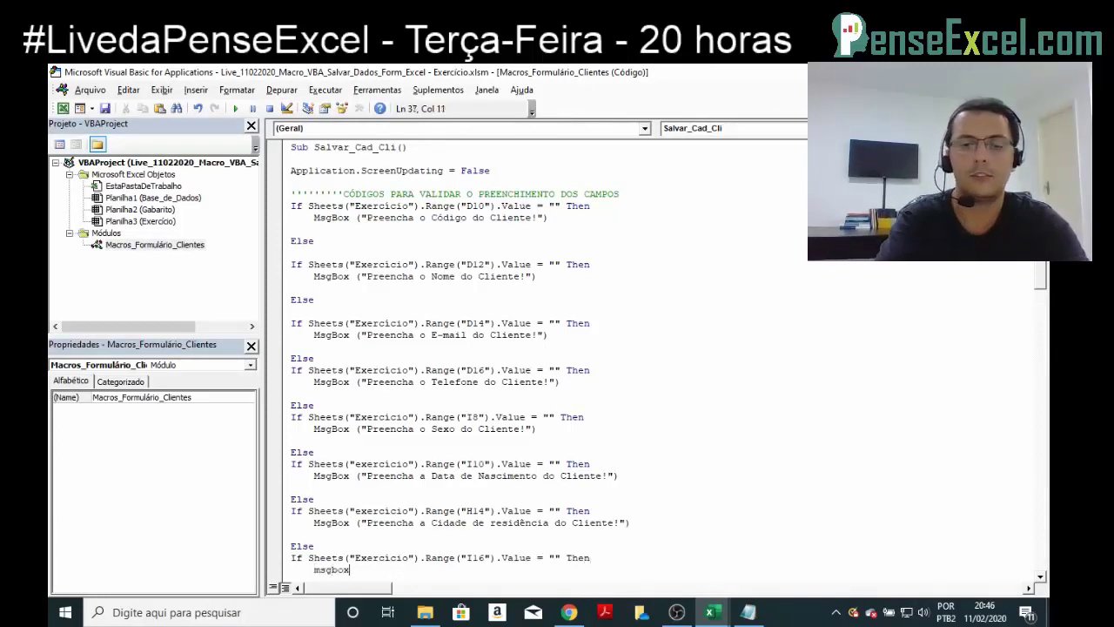
type(" (")
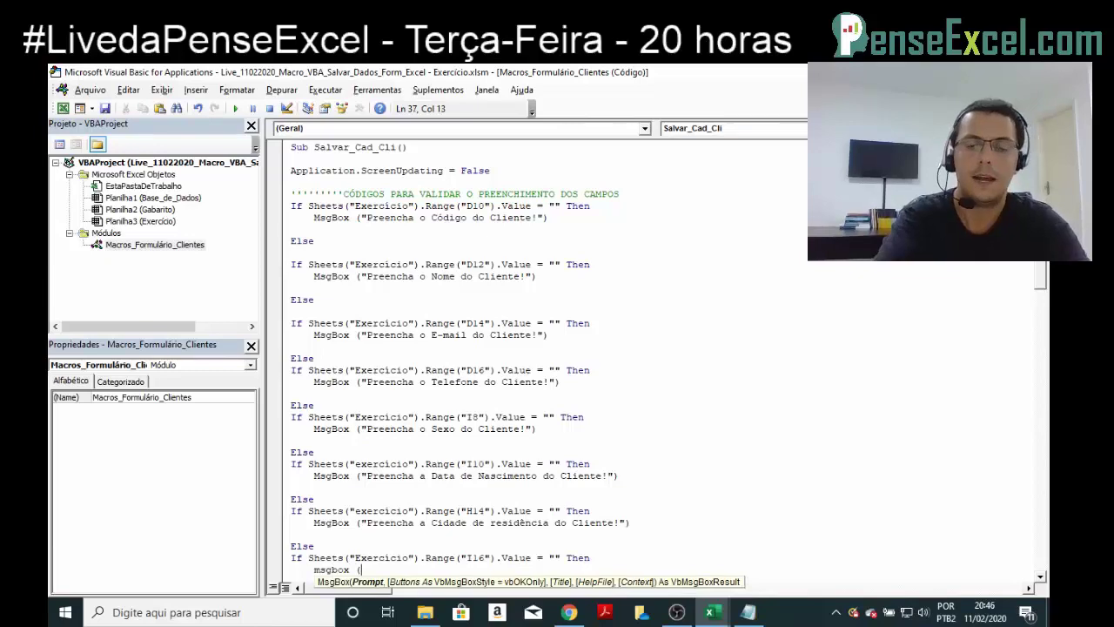
key("alt+F11")
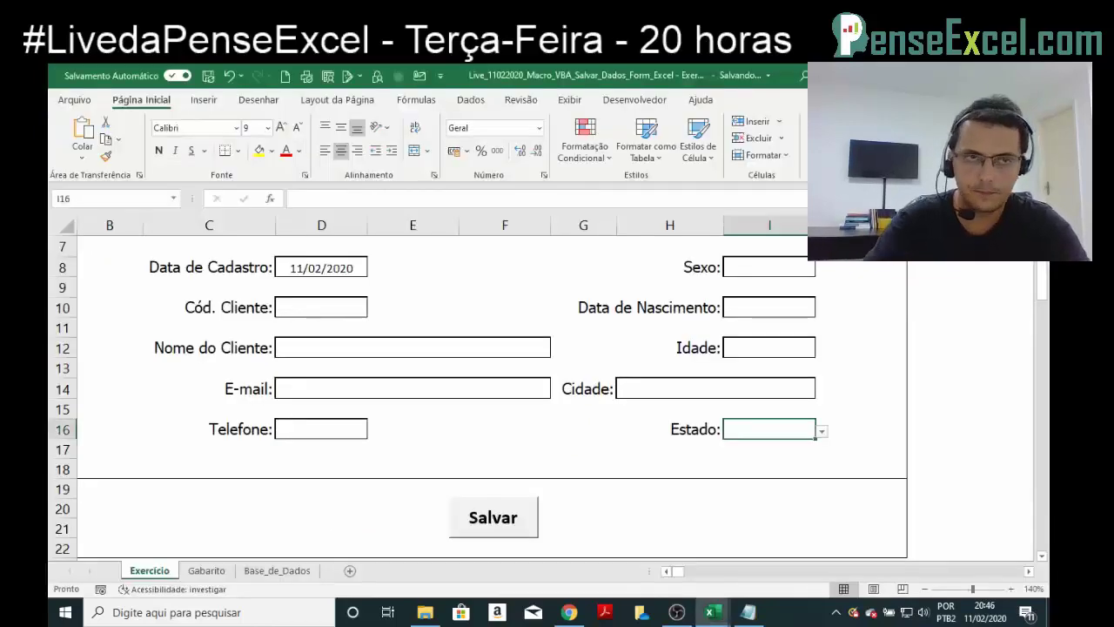
key("alt+F11")
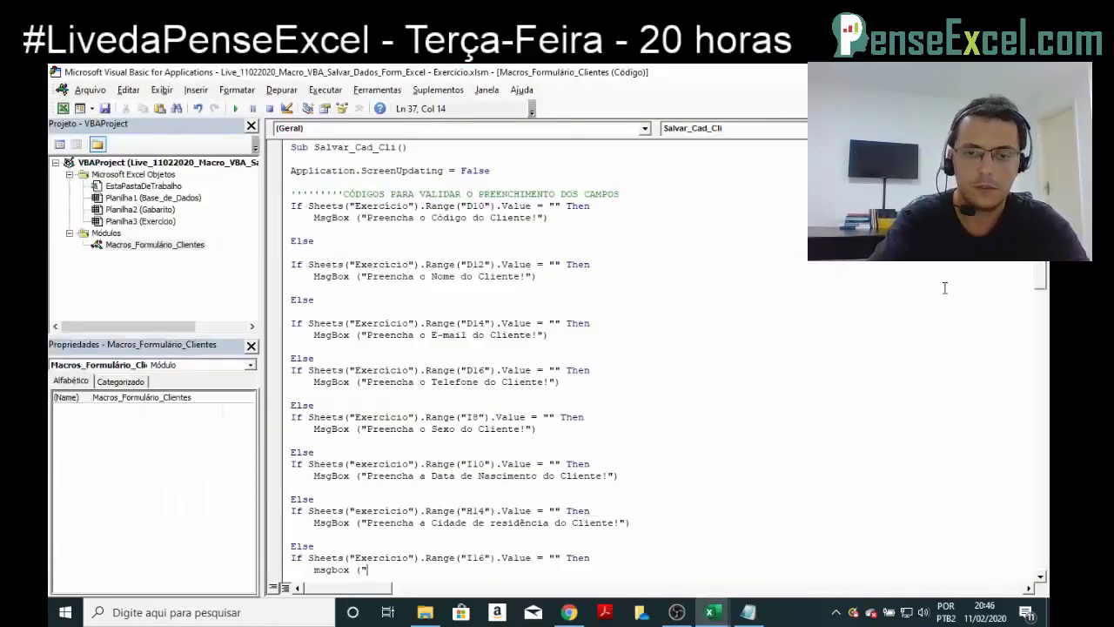
type("Sel")
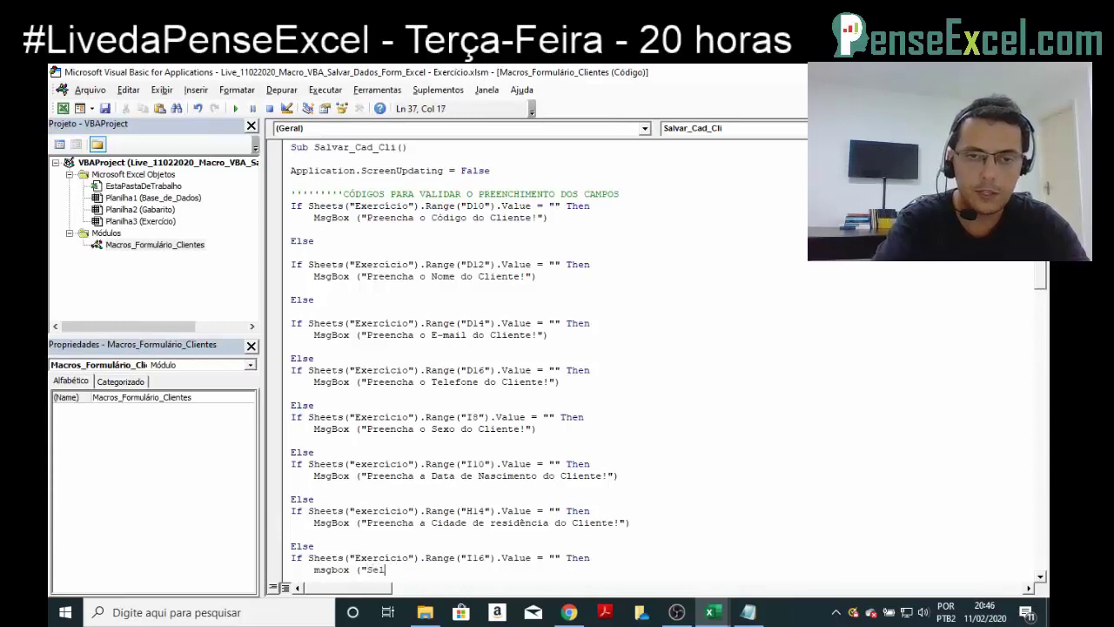
type("ecione o esta")
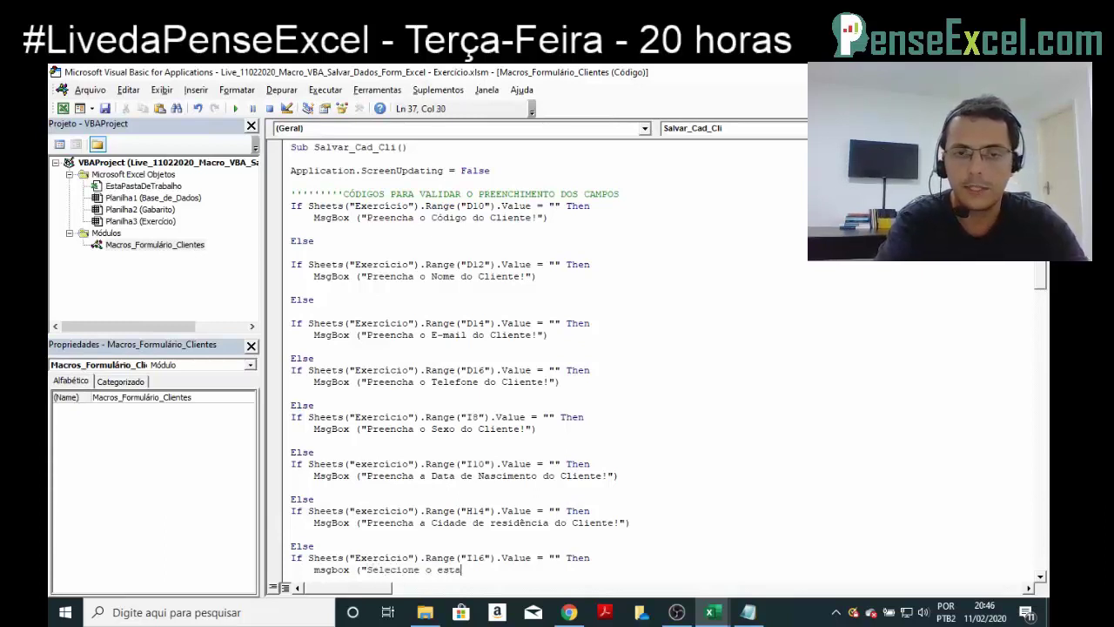
key("BackSpace")
key("BackSpace")
key("BackSpace")
key("BackSpace")
key("BackSpace")
type("Estad")
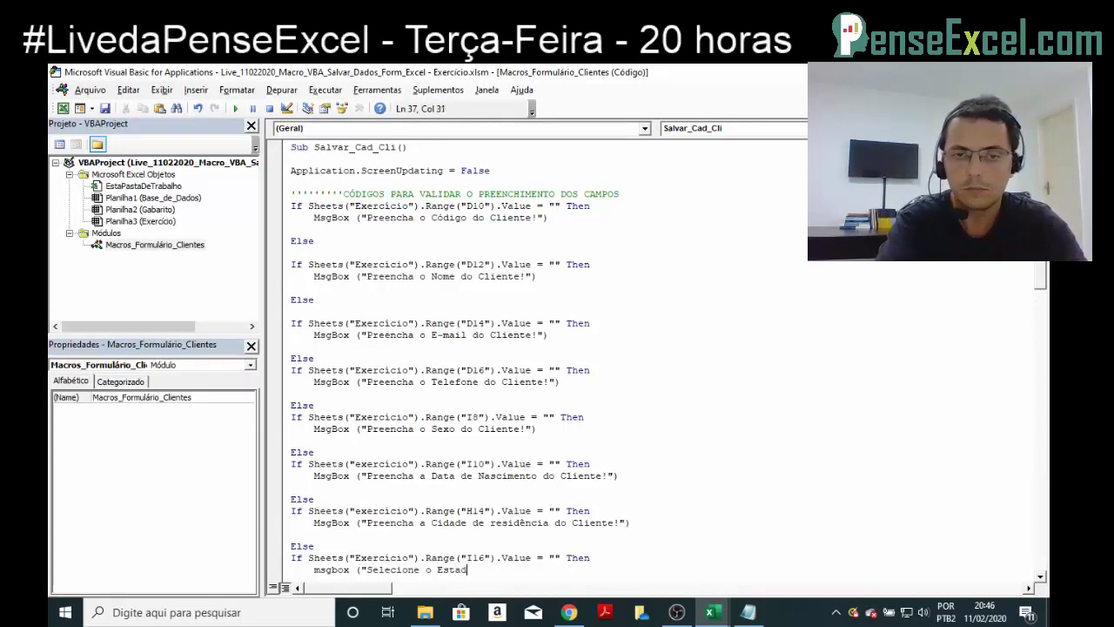
type("o de resi")
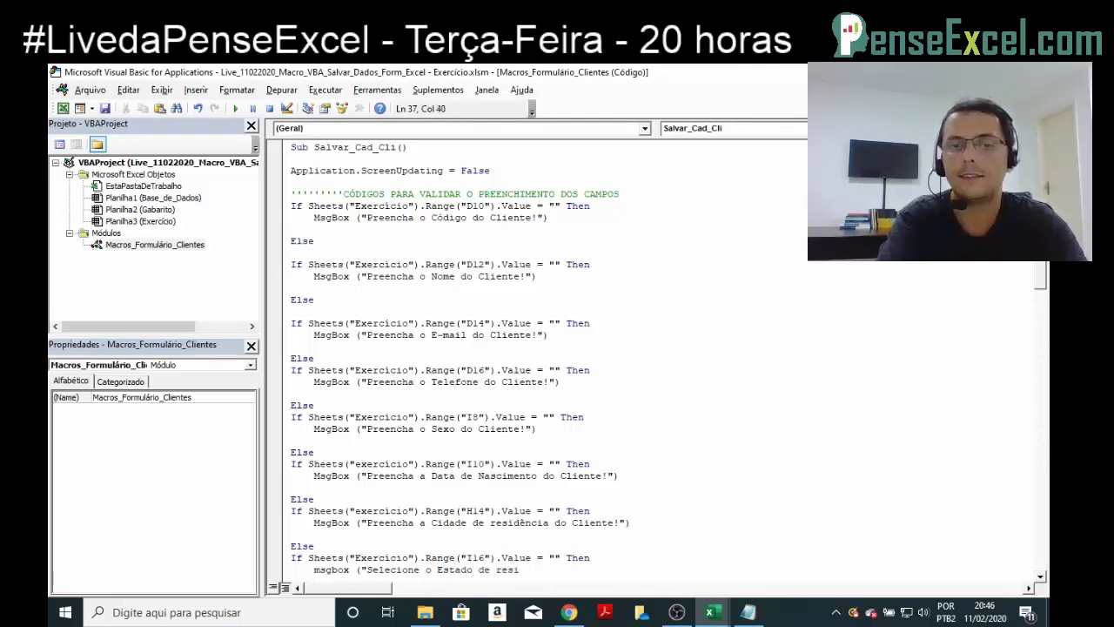
type("dência do Clo")
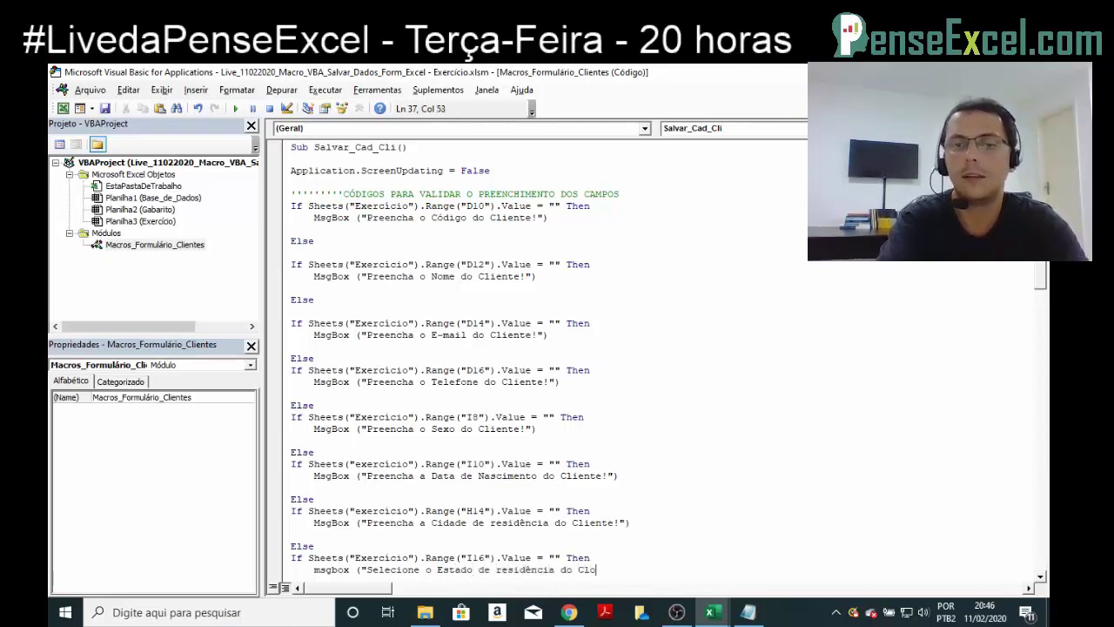
key("BackSpace")
type("ijen")
key("BackSpace")
key("BackSpace")
key("BackSpace")
type("ijente")
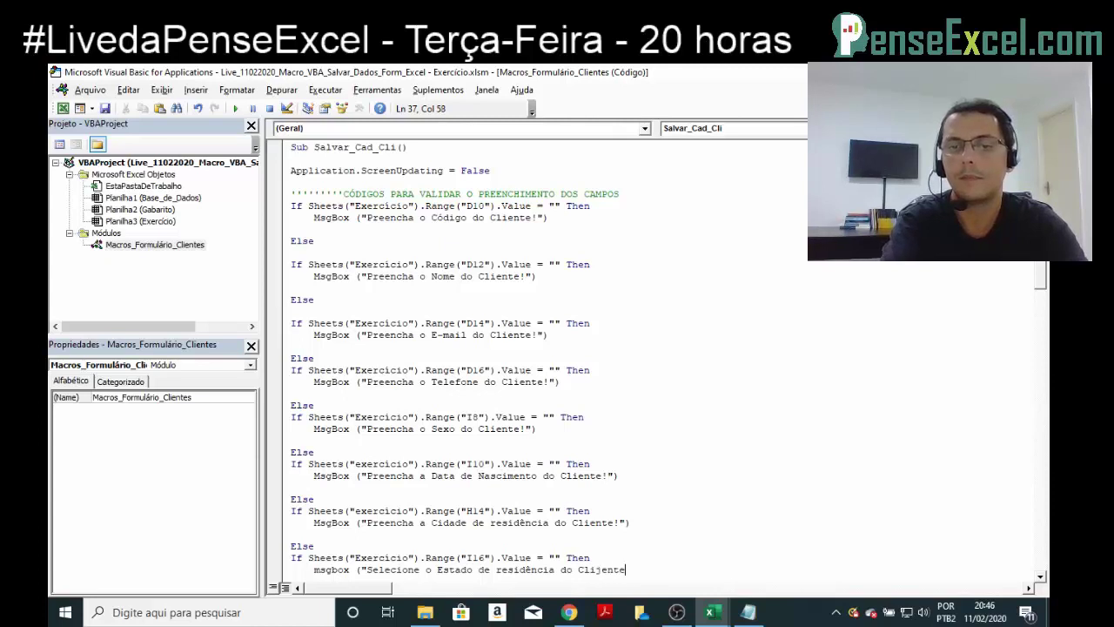
key("BackSpace")
key("BackSpace")
key("BackSpace")
type("nte n")
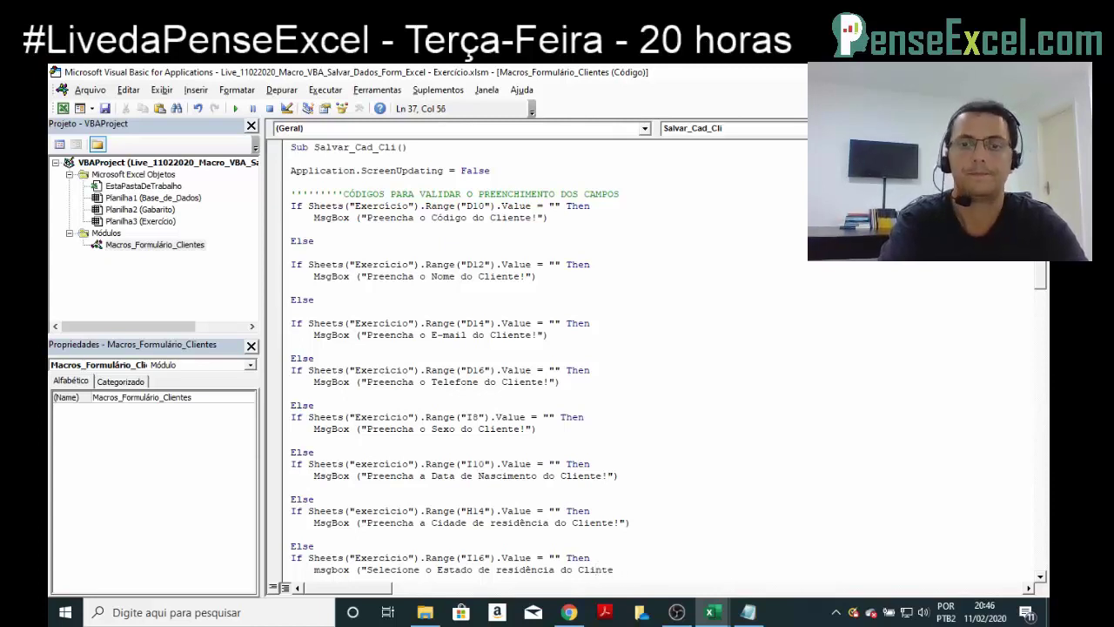
type("a Lista!")
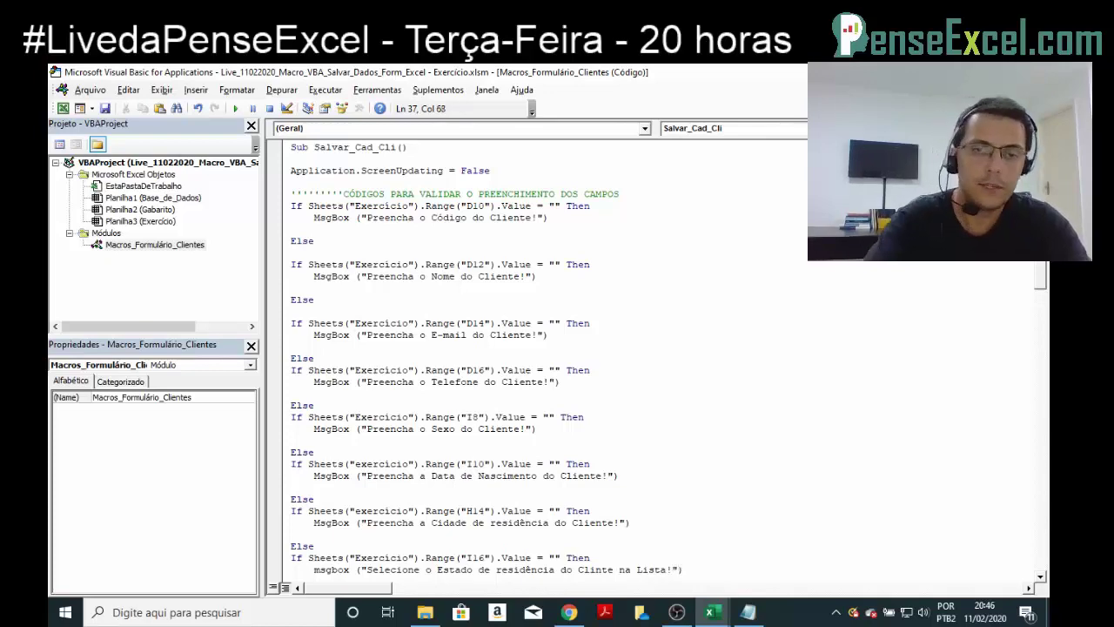
key("Return")
key("alt+Tab")
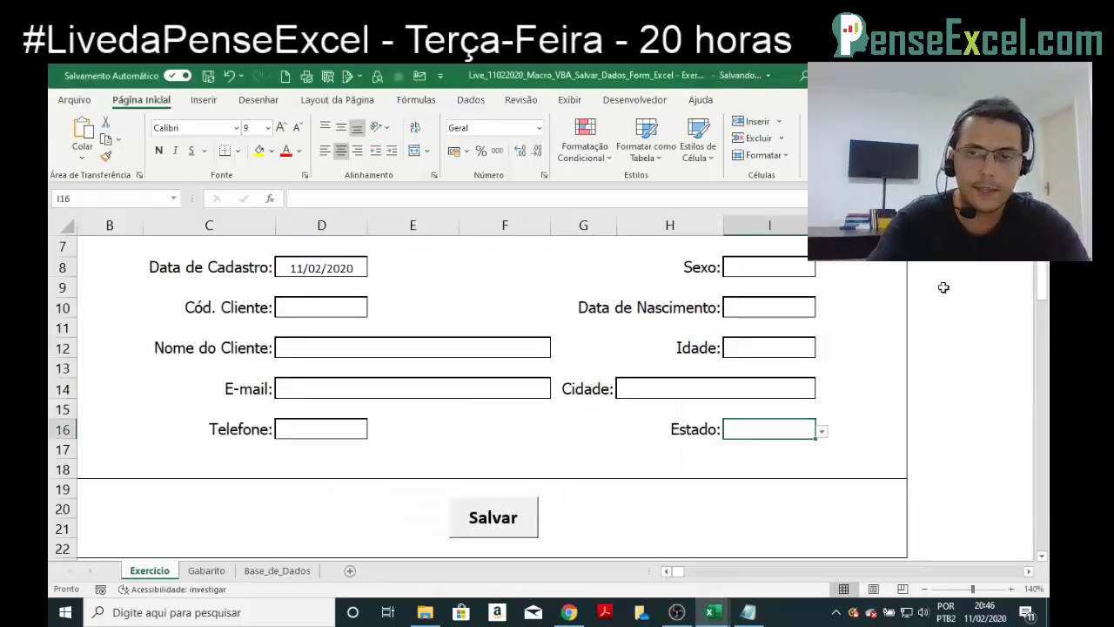
Browse the state list in Estado cell I16's dropdown, close it, and show the Dados tab.
left_click(783, 428)
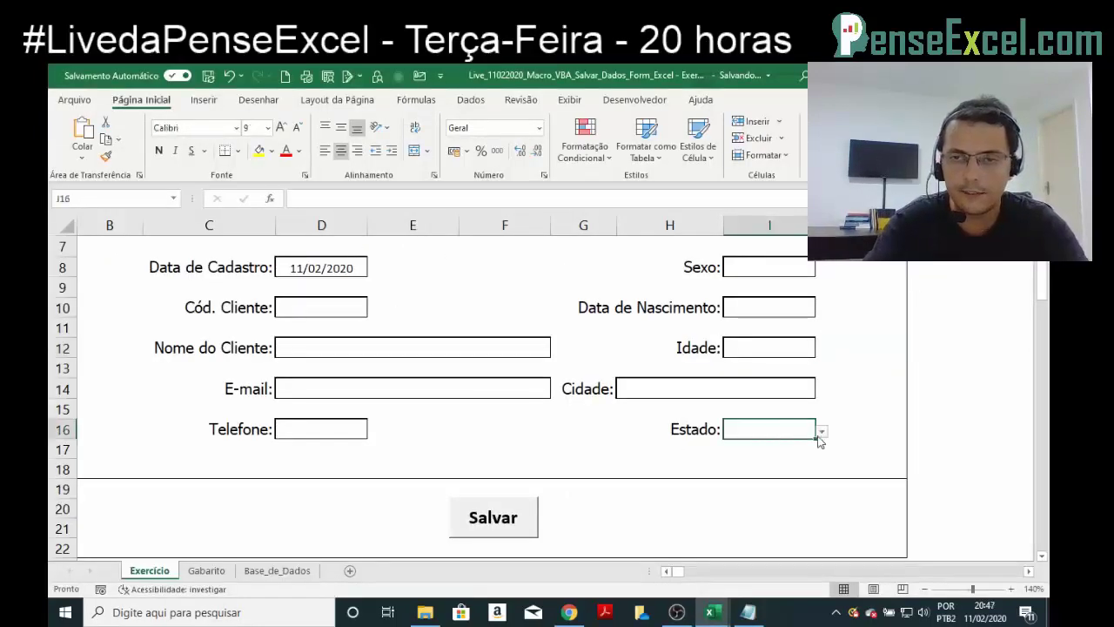
left_click(821, 432)
left_click_drag(817, 472, 818, 497)
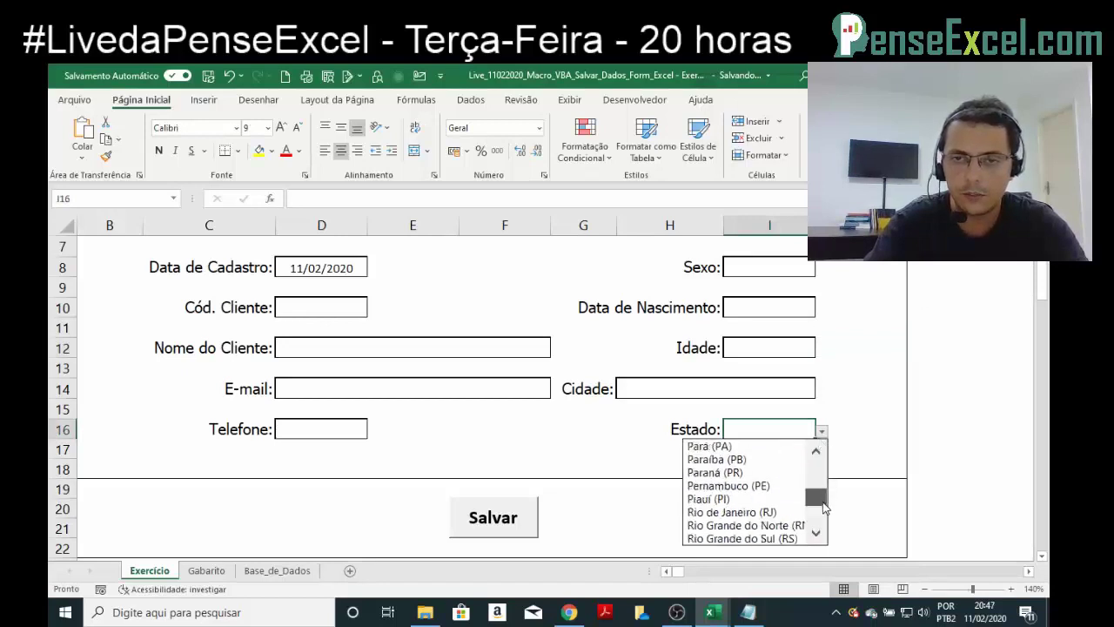
scroll(783, 496, "up", 4)
left_click(822, 431)
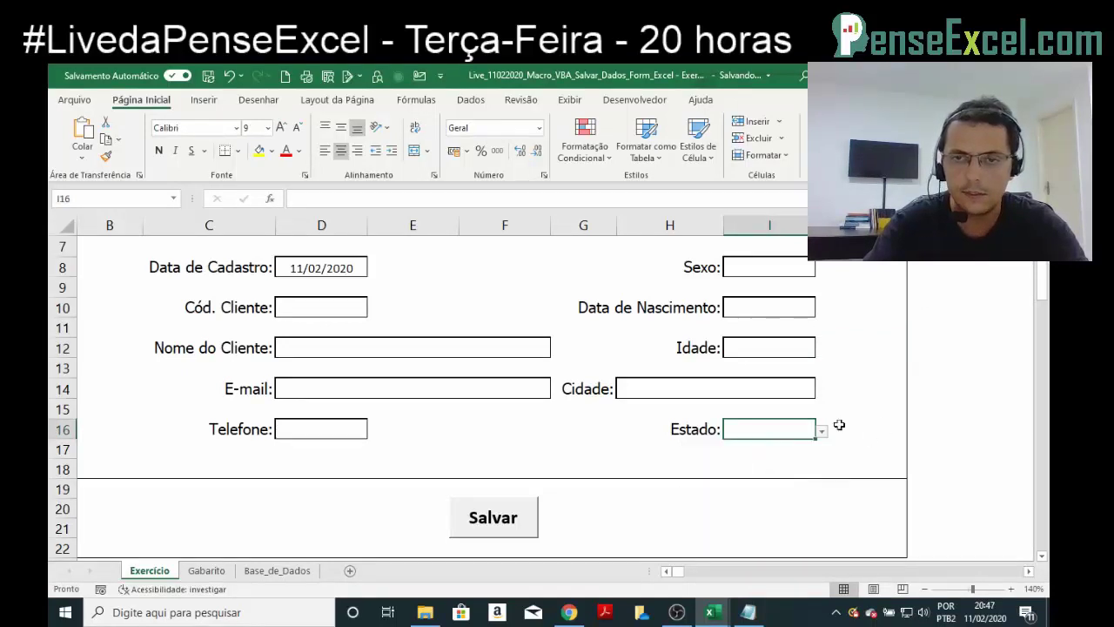
left_click(468, 102)
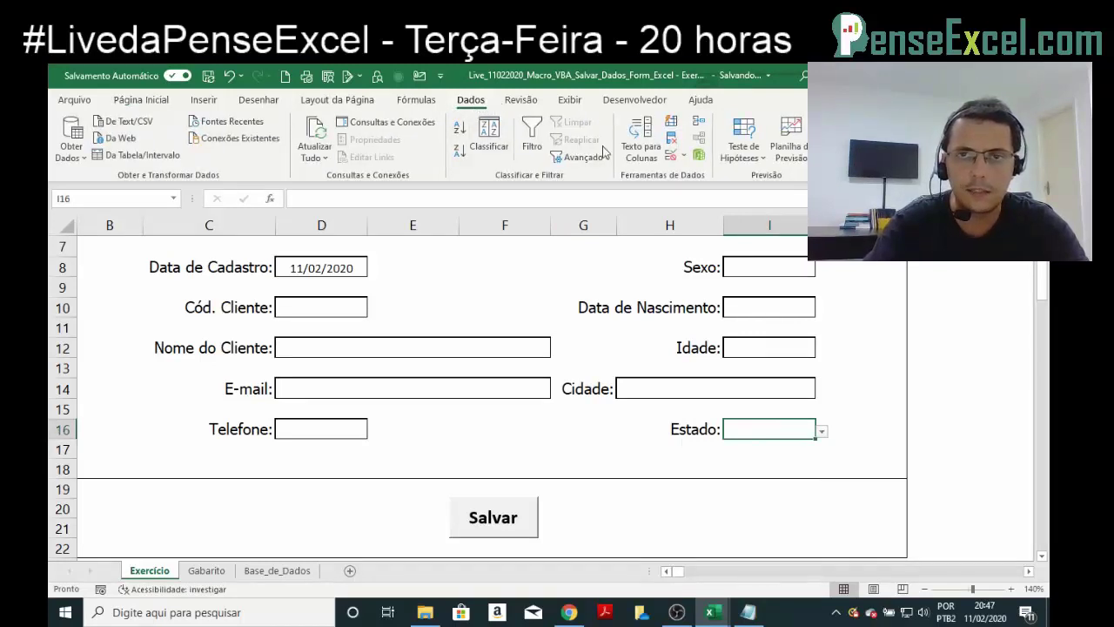
left_click(671, 157)
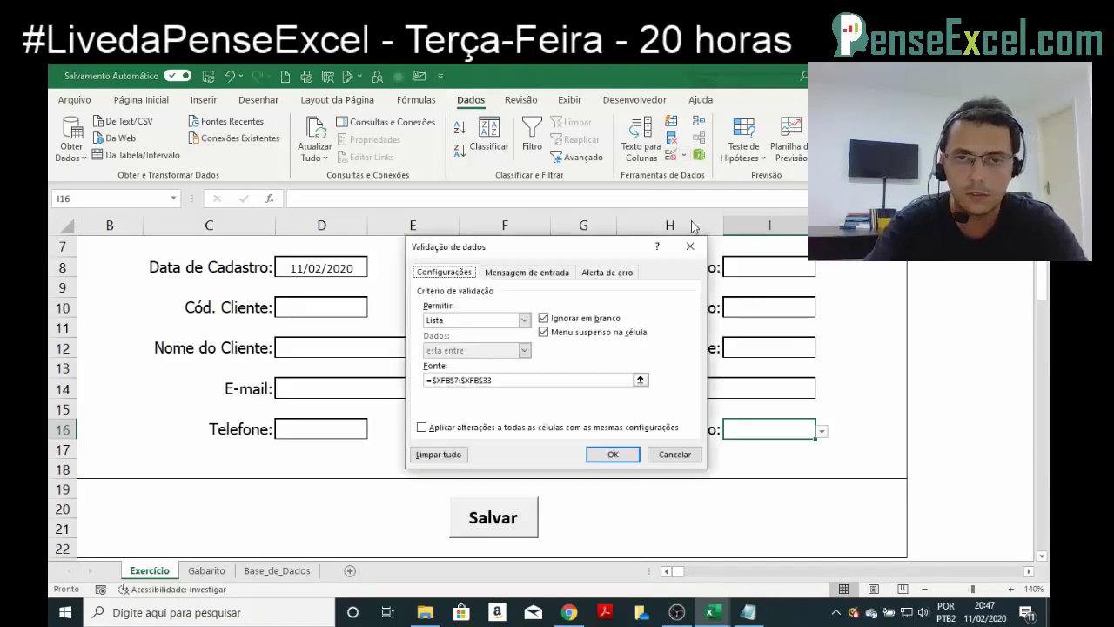
left_click_drag(566, 256, 401, 251)
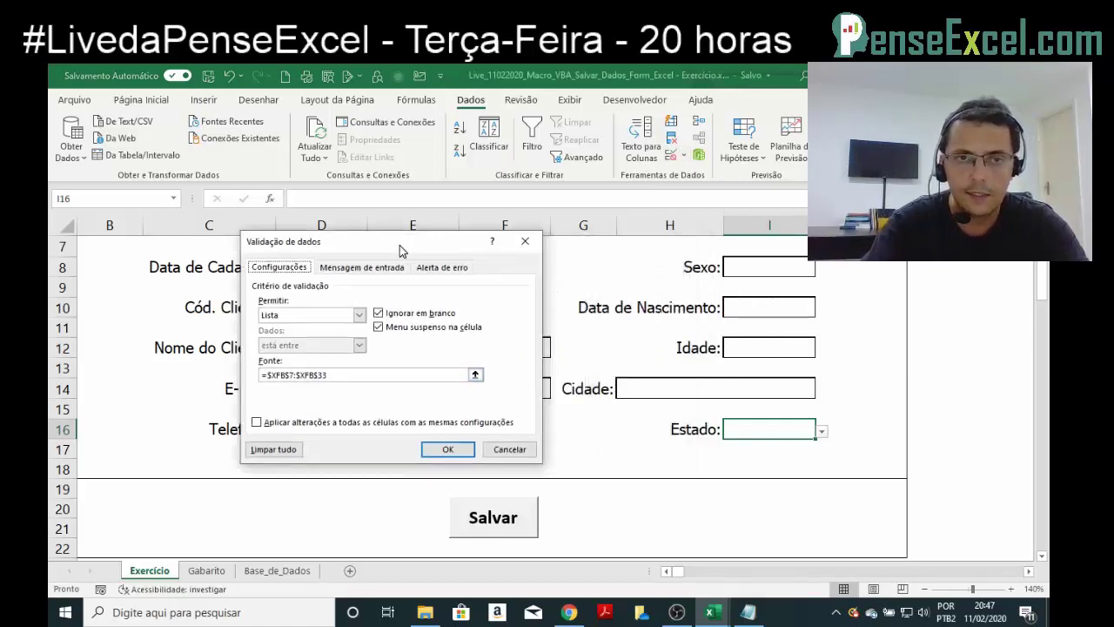
left_click(303, 319)
left_click(304, 316)
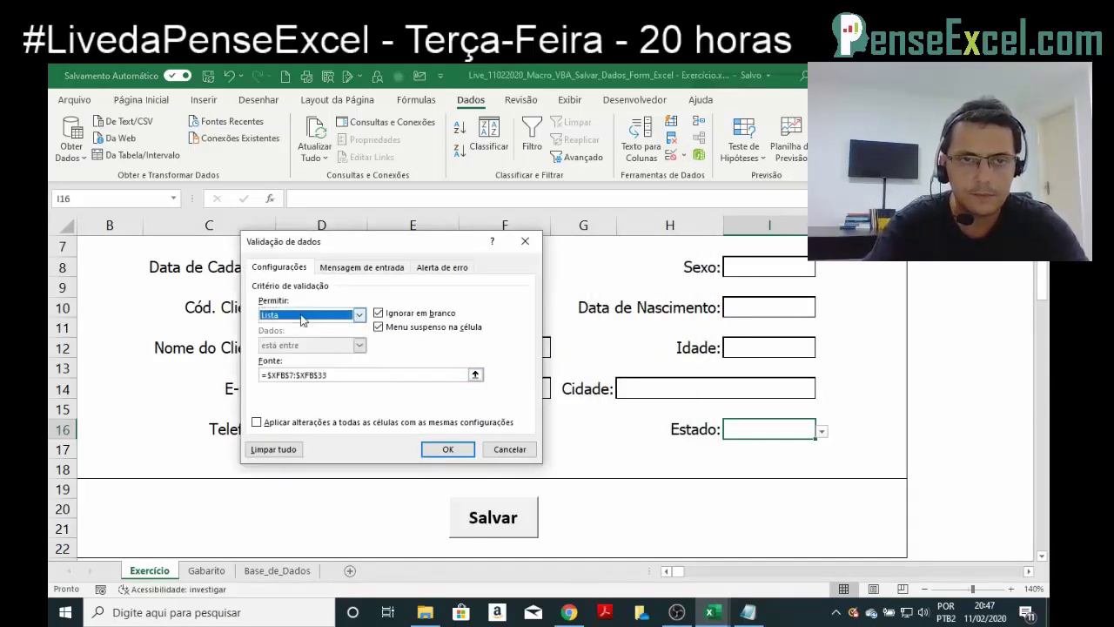
left_click(476, 376)
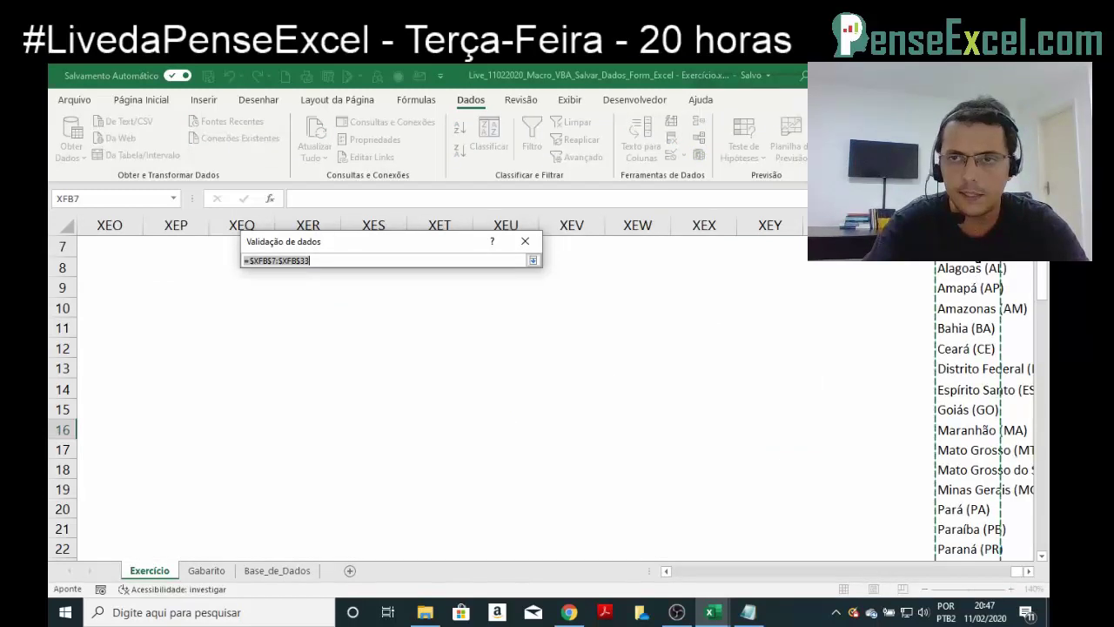
scroll(978, 341, "up", 2)
scroll(983, 364, "down", 1)
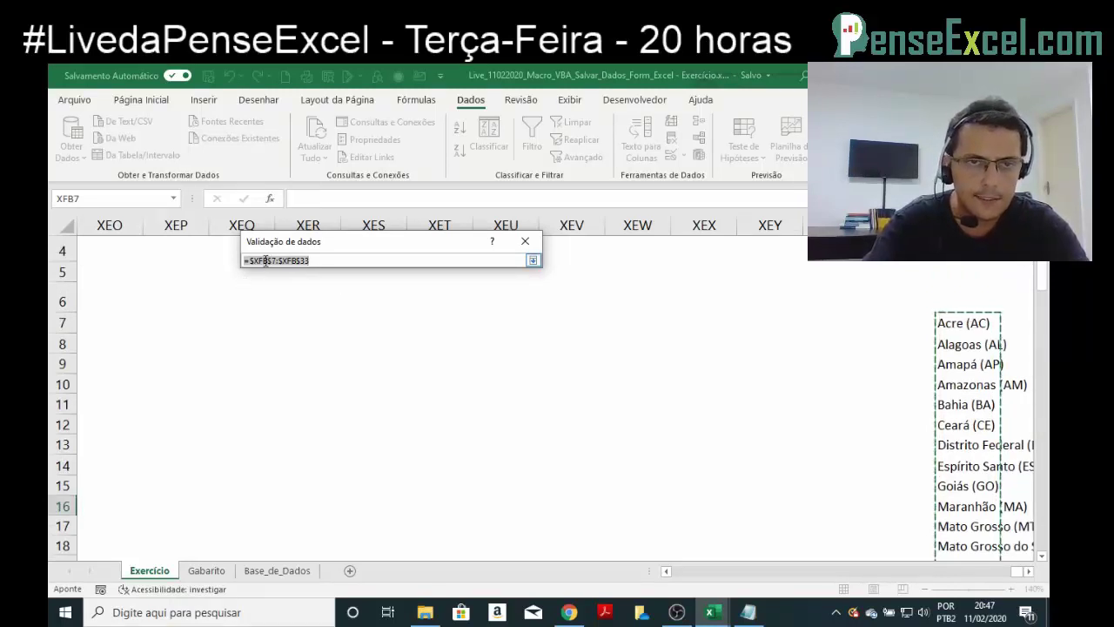
key("End")
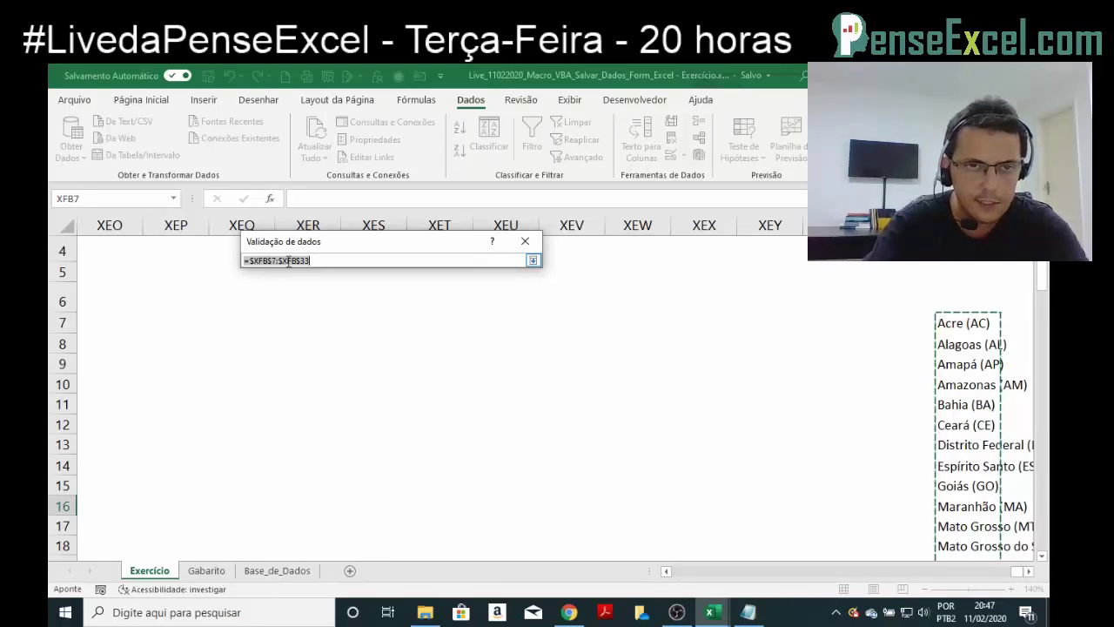
left_click(1029, 571)
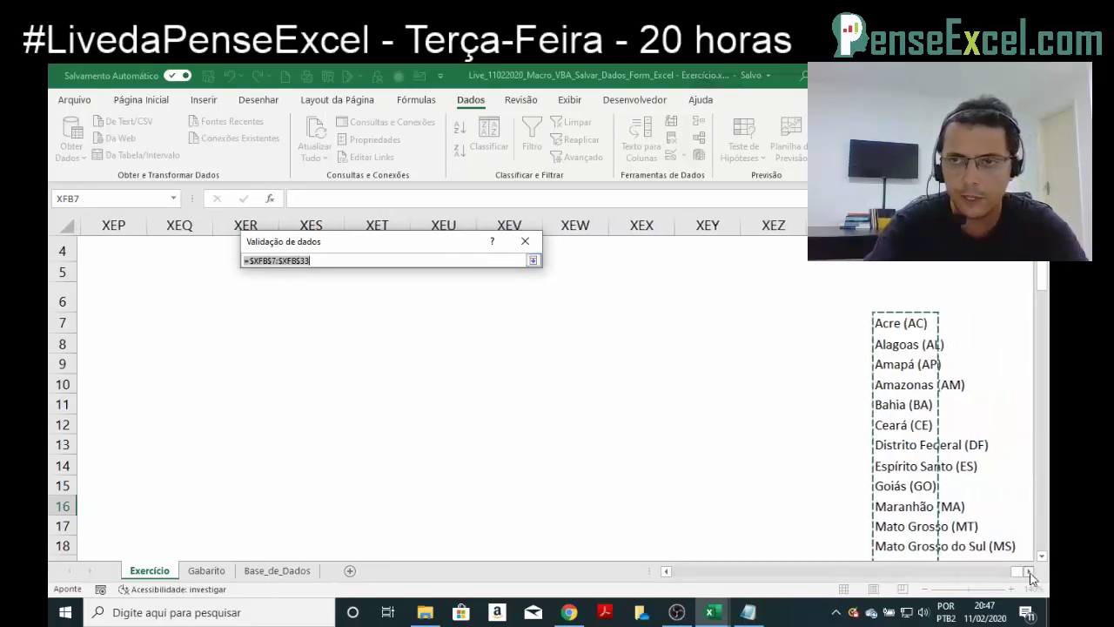
left_click(1029, 571)
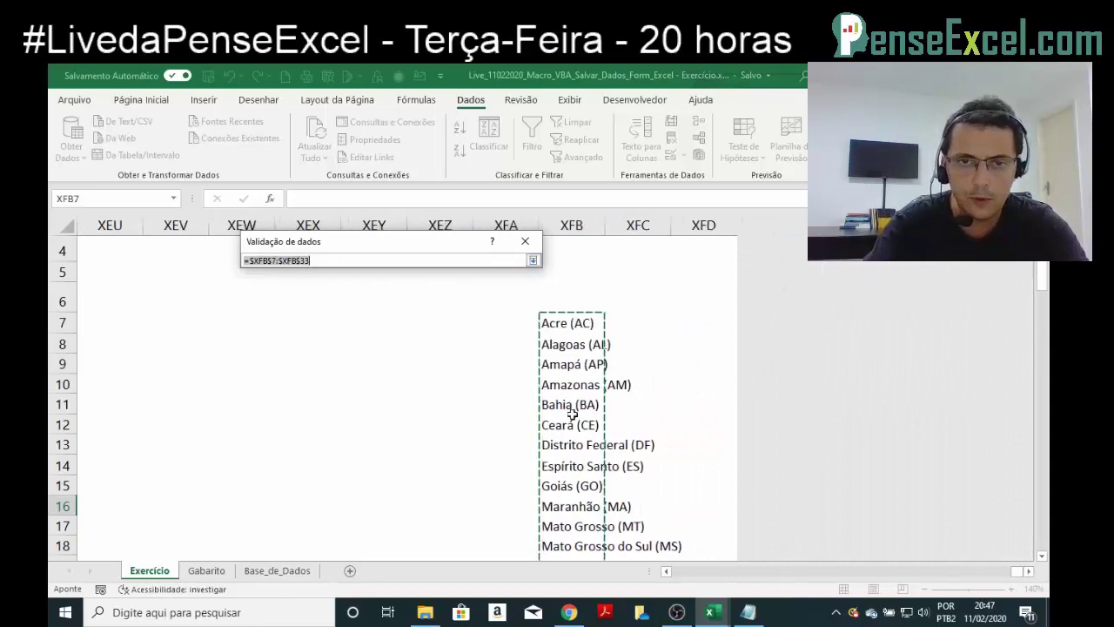
scroll(572, 414, "down", 3)
scroll(572, 415, "down", 5)
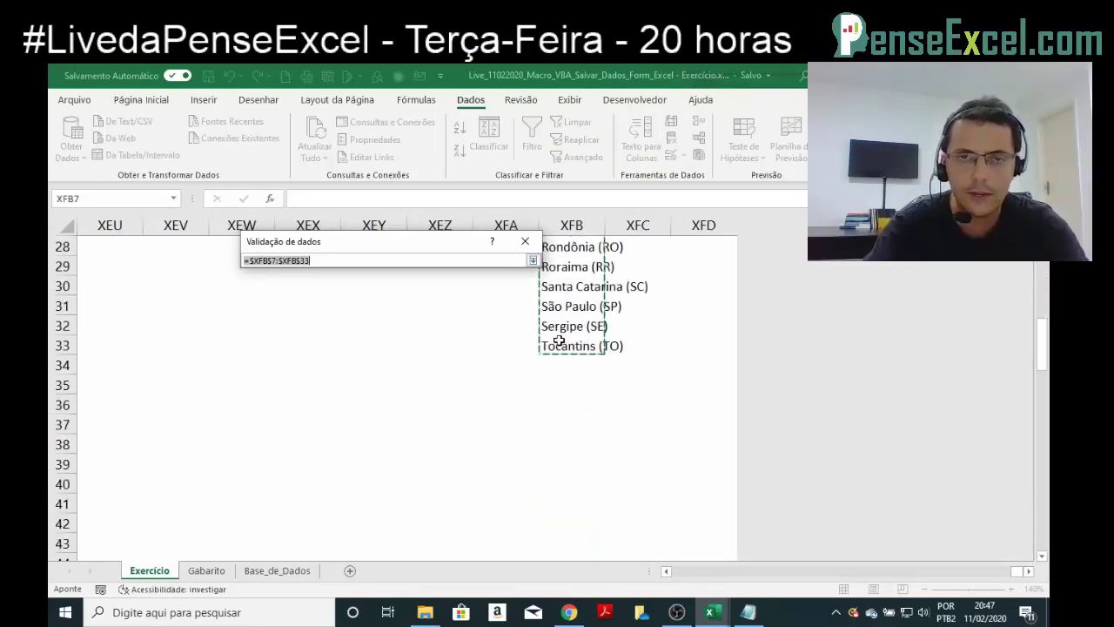
left_click_drag(559, 340, 559, 340)
key("Return")
left_click(493, 448)
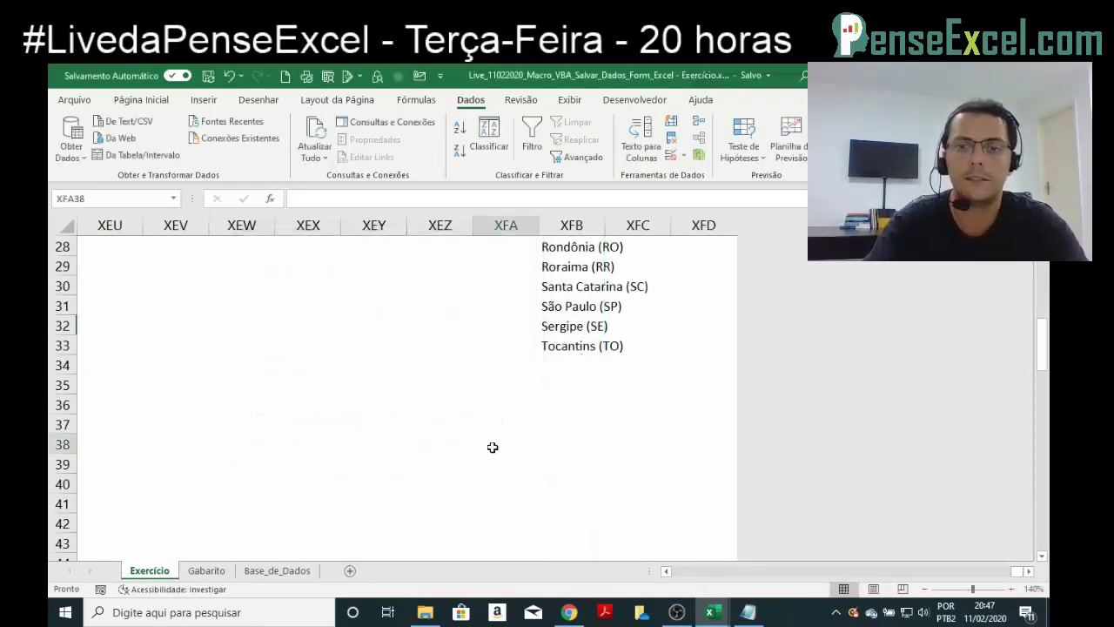
key("ctrl+Left")
key("ctrl+Up")
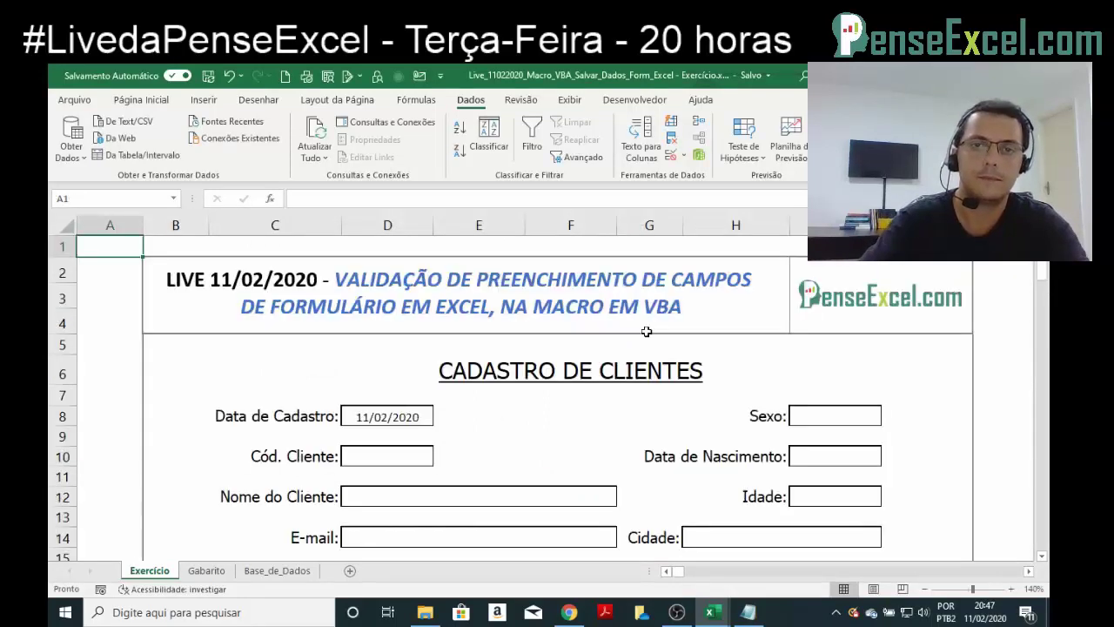
scroll(882, 323, "down", 6)
scroll(890, 356, "up", 4)
scroll(911, 379, "up", 2)
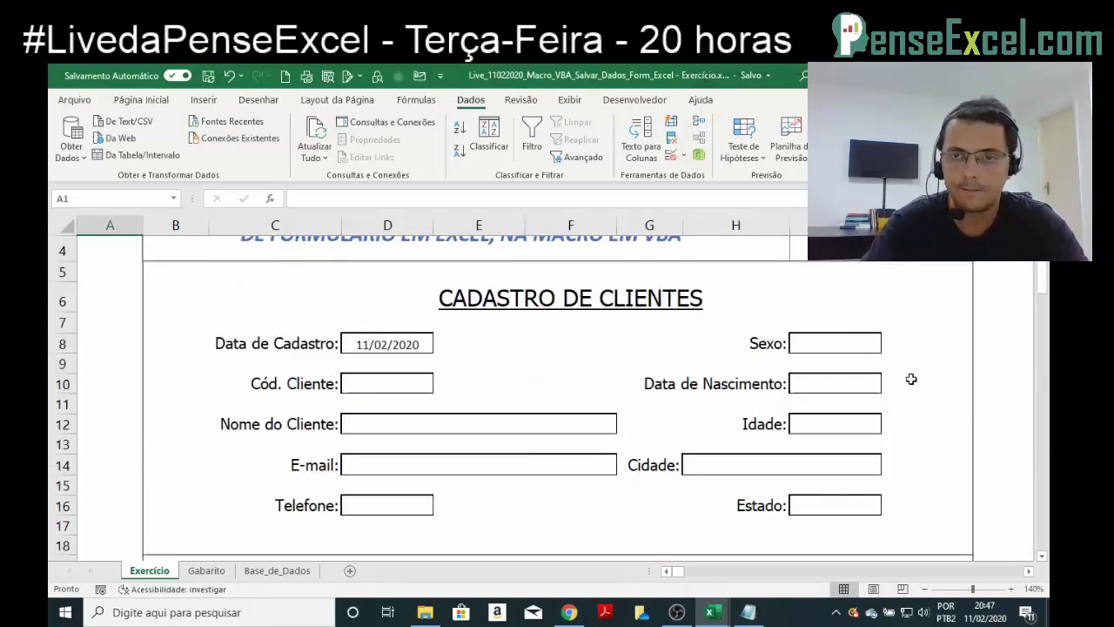
left_click(841, 508)
left_click(843, 470)
left_click(850, 343)
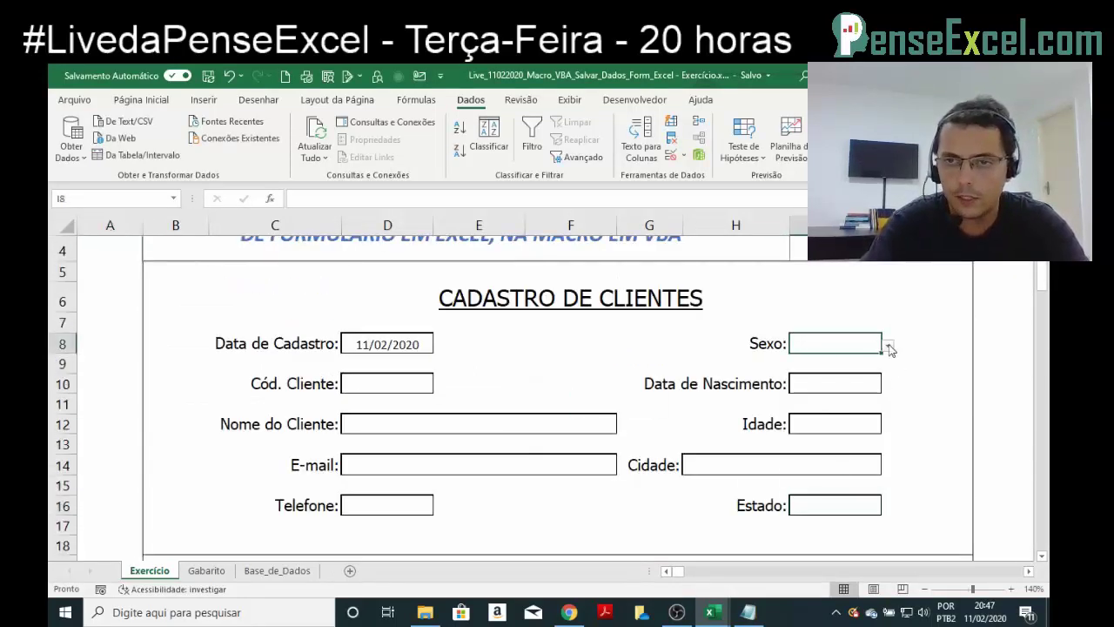
left_click(888, 346)
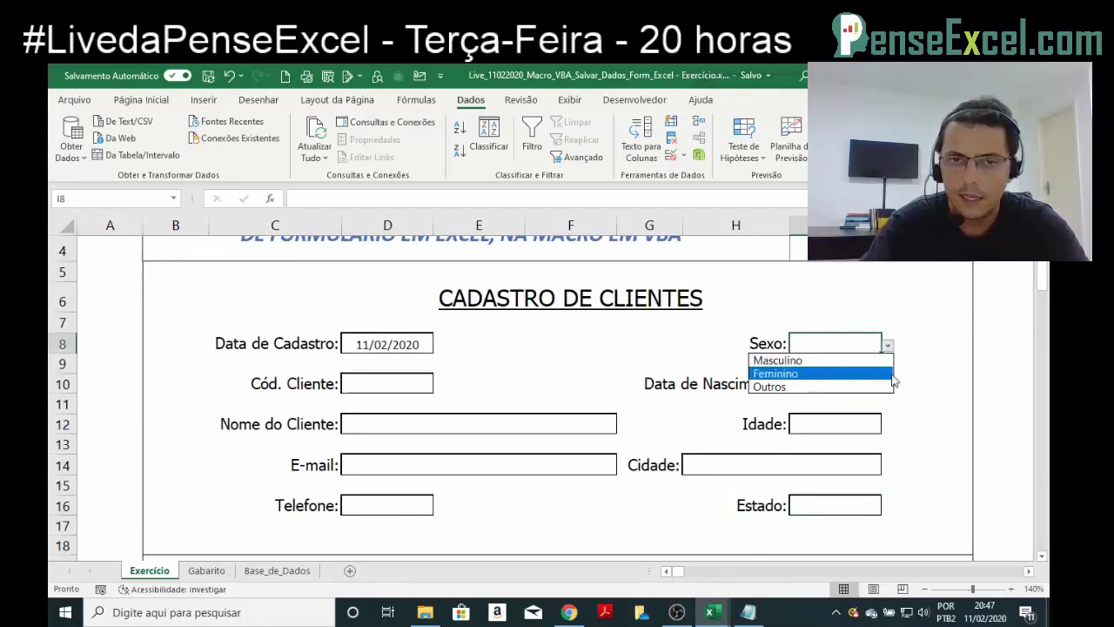
left_click(891, 345)
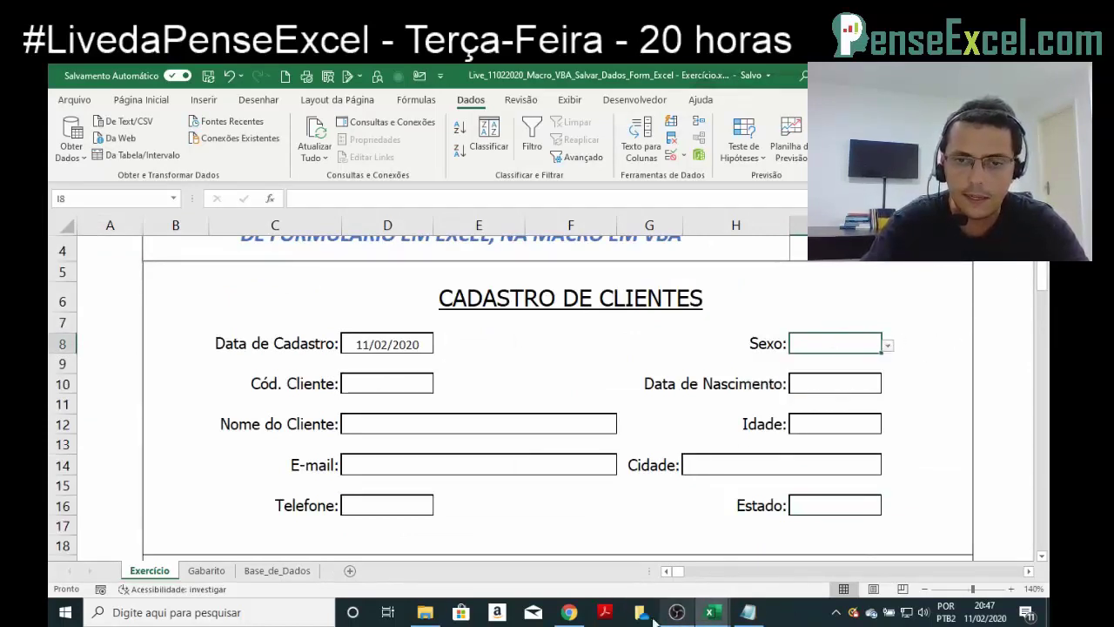
mouse_move(568, 612)
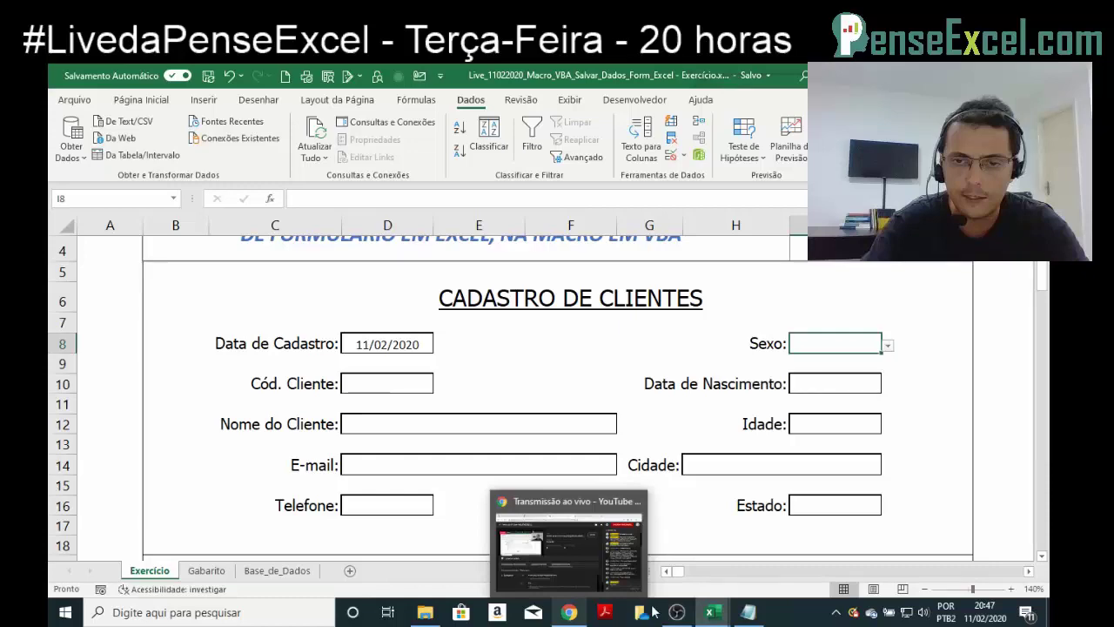
Reword the I8 sex-field MsgBox from 'Preencha…' to 'Selecione o Sexo do Cliente na Lista!'.
left_click(749, 612)
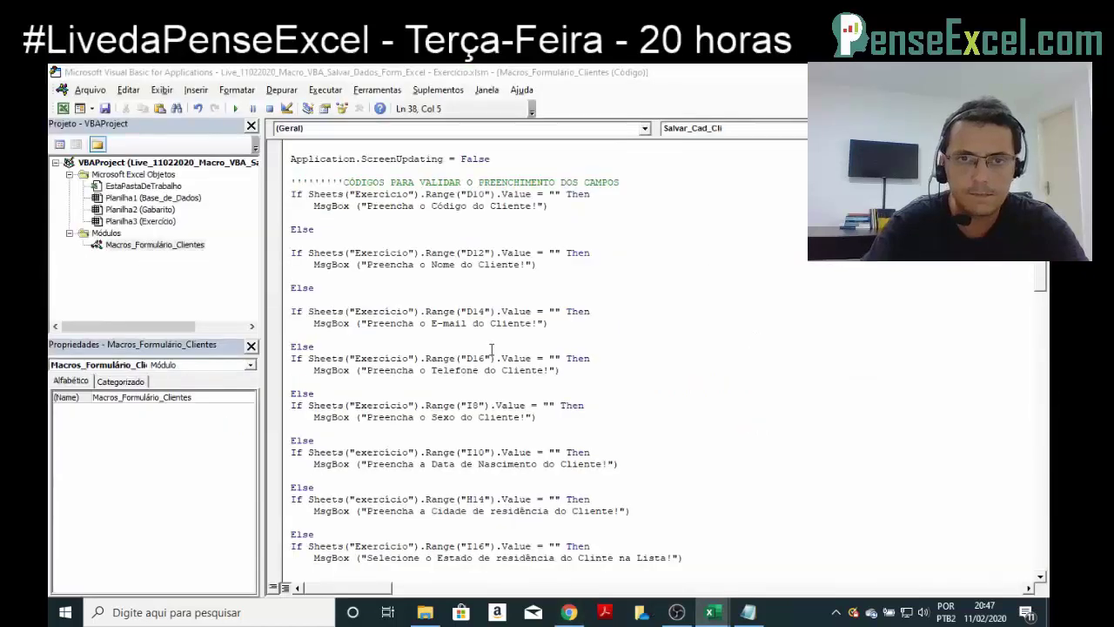
double_click(390, 417)
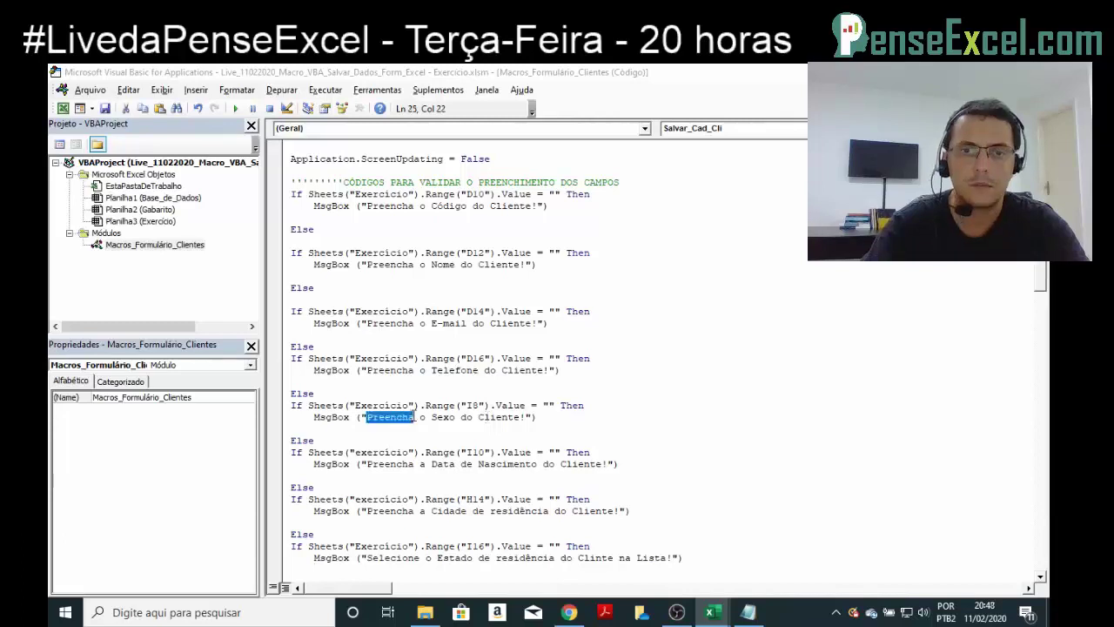
type("Selecione")
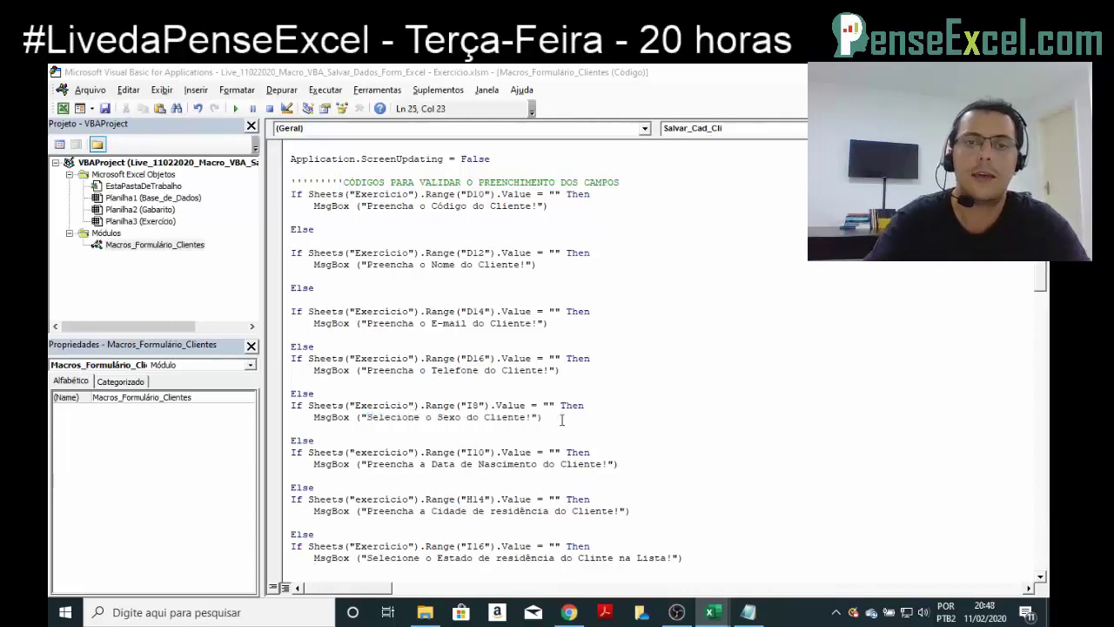
left_click(529, 417)
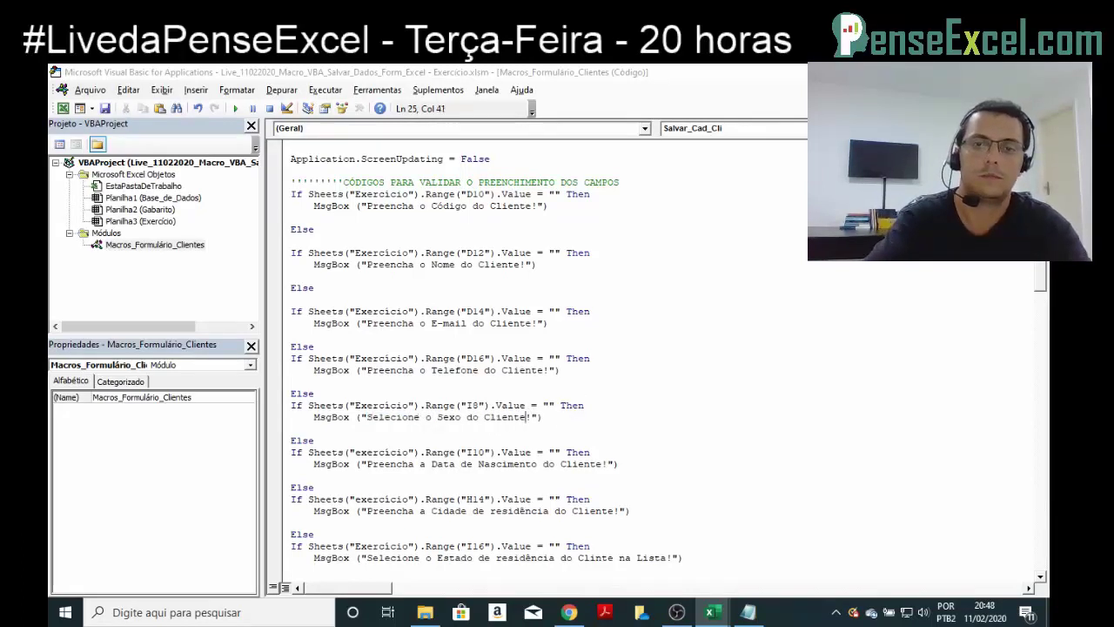
type("a Lista")
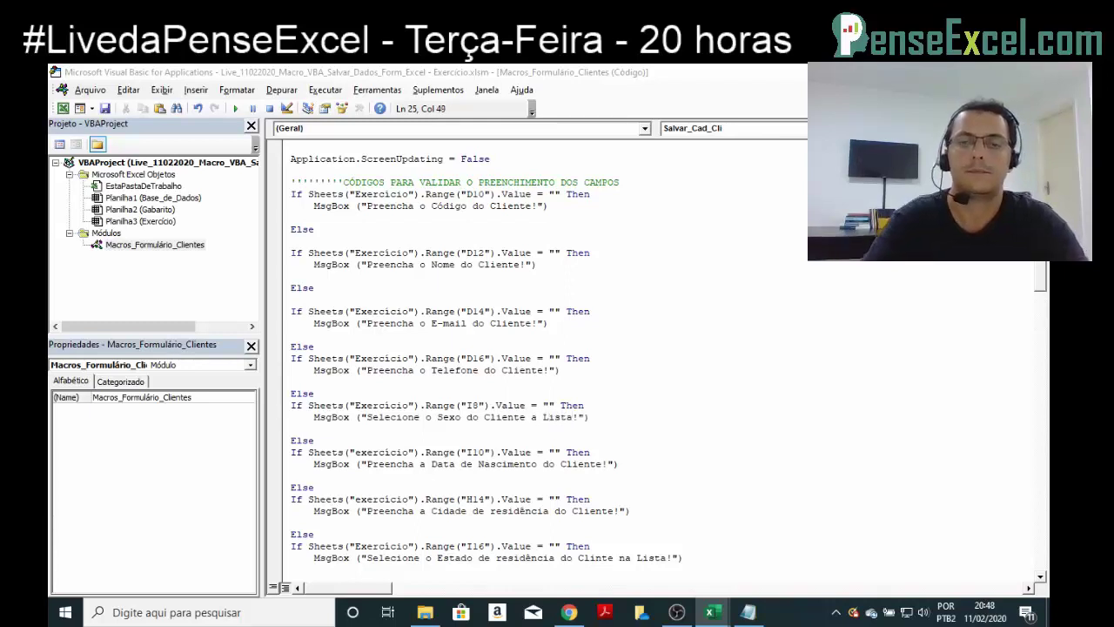
left_click(527, 417)
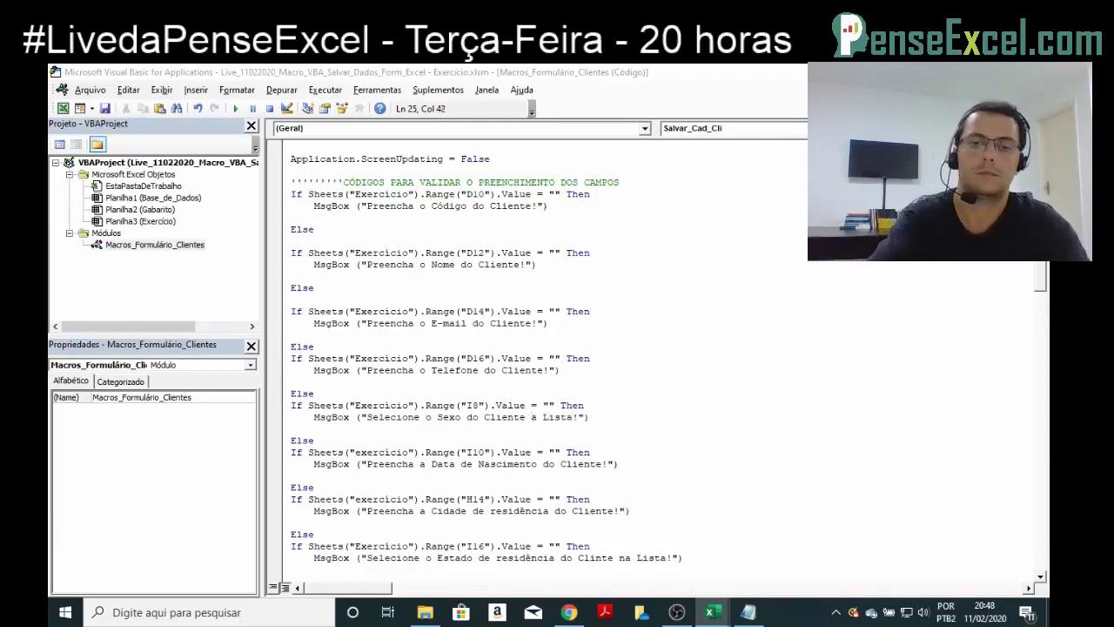
type("n")
left_click(648, 357)
scroll(892, 319, "down", 2)
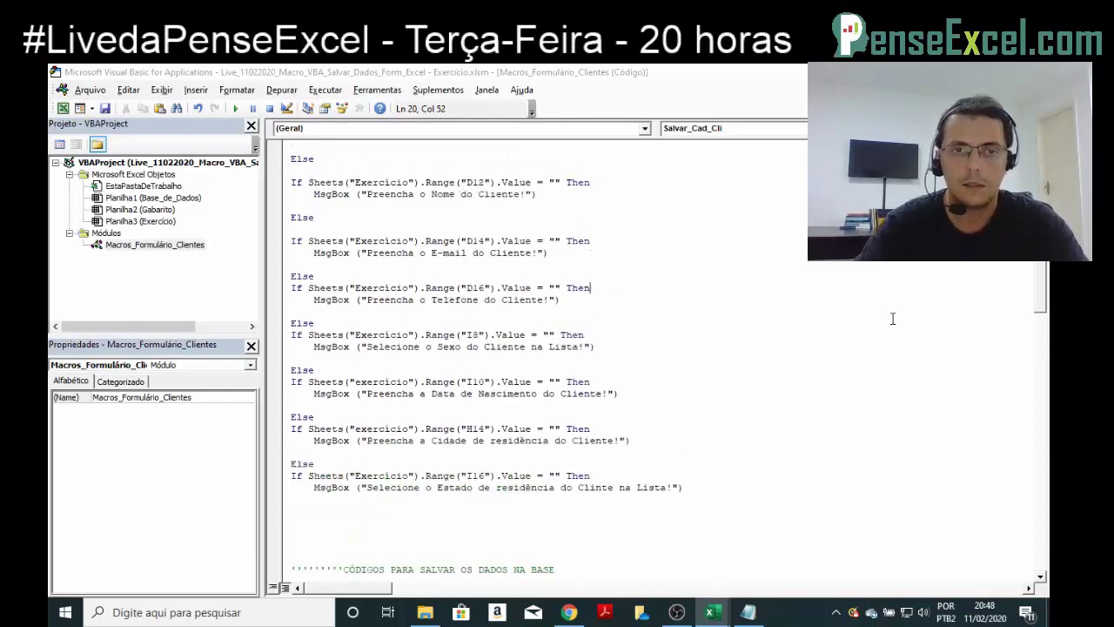
scroll(892, 319, "up", 1)
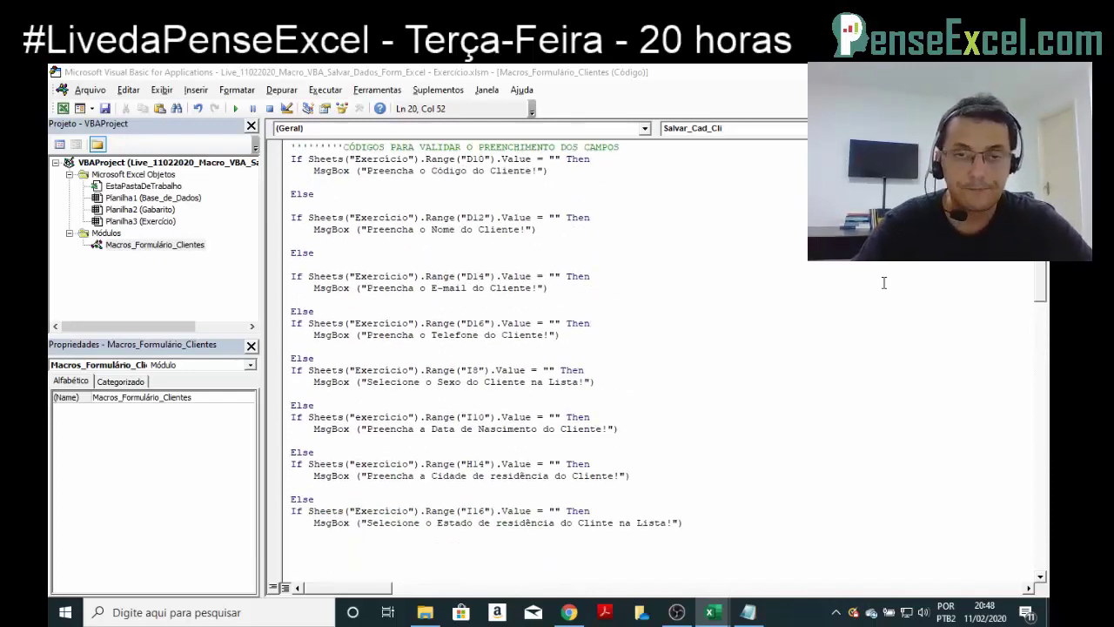
scroll(883, 283, "up", 1)
scroll(883, 283, "up", 1)
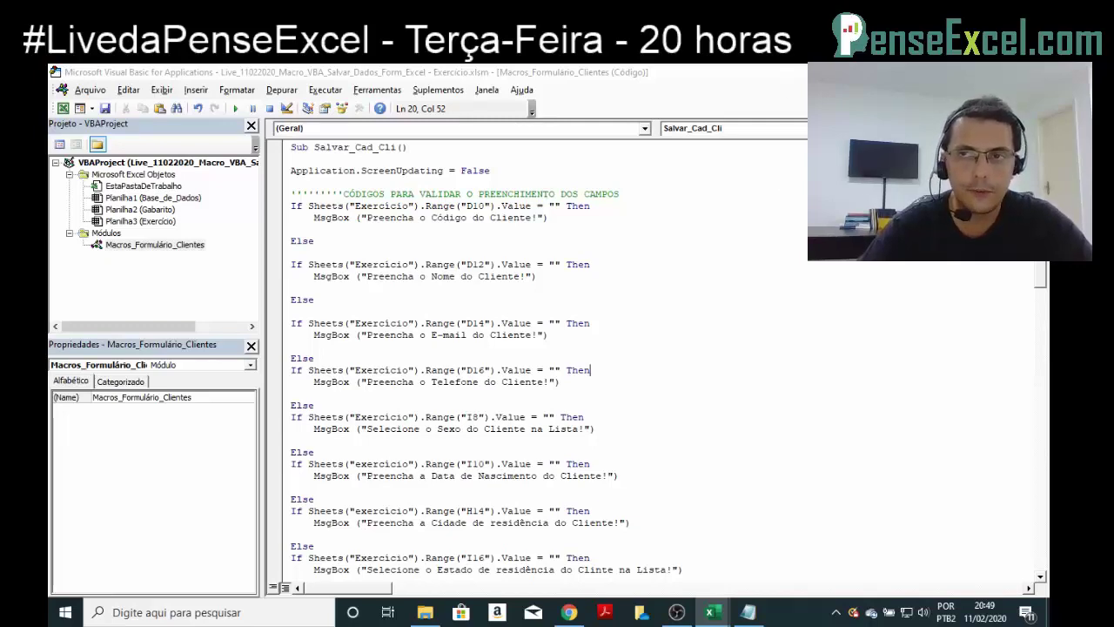
Close the macro code window and return to the client registration form in Excel.
left_click(1040, 90)
key("alt+F11")
left_click(601, 370)
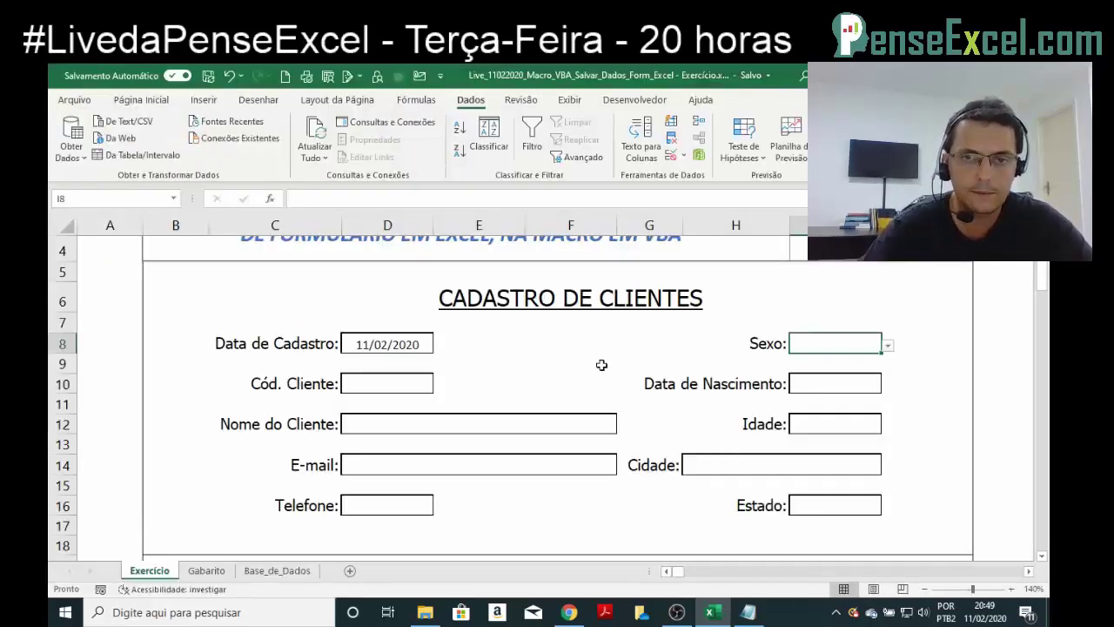
scroll(609, 377, "down", 1)
scroll(612, 380, "down", 3)
Confirm the Salvar button is assigned Salvar_Cad_Cli, then click it to test the macro.
right_click(590, 337)
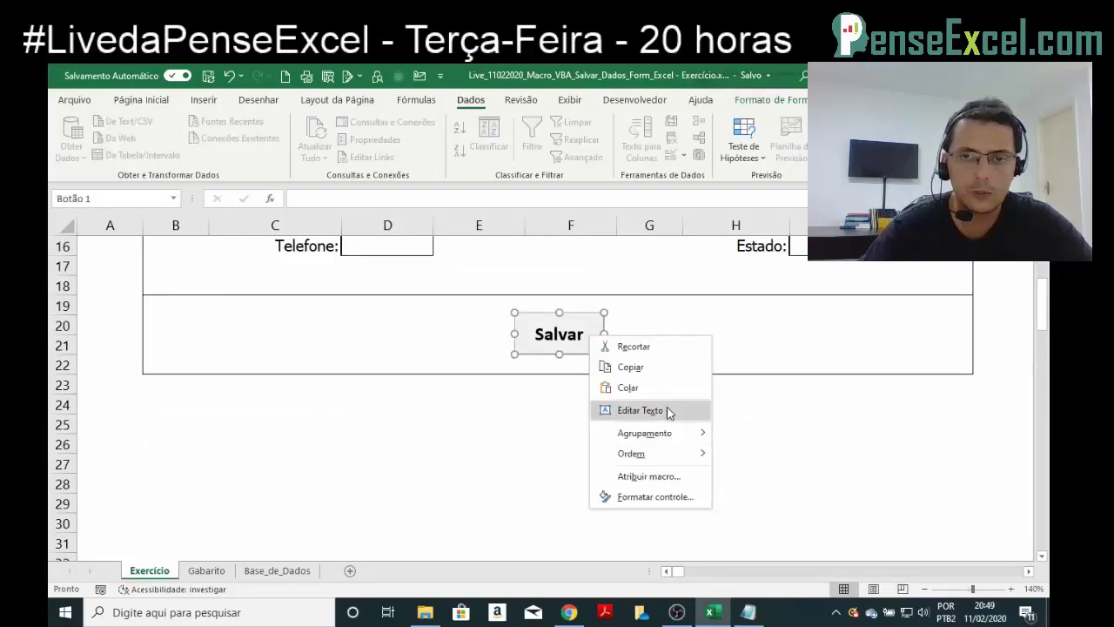
left_click(648, 476)
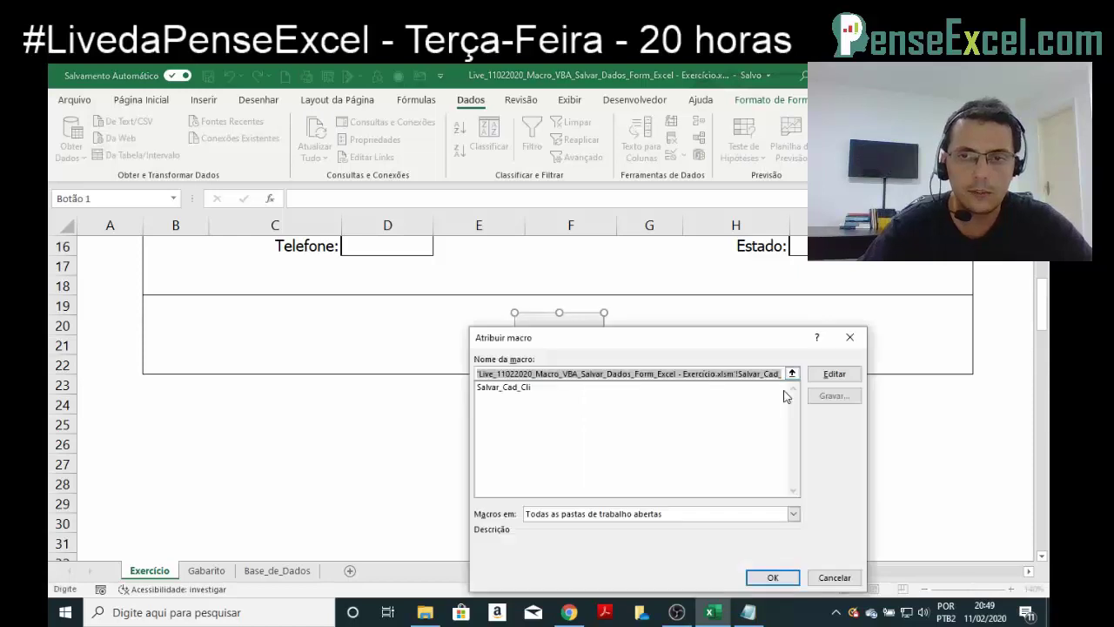
key("Return")
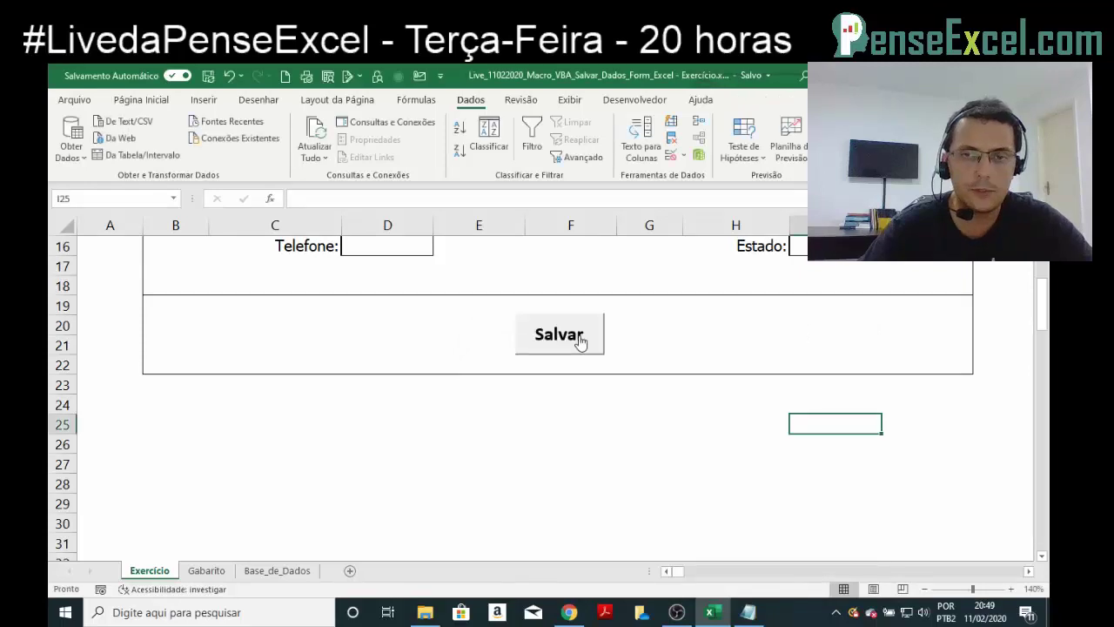
left_click(581, 343)
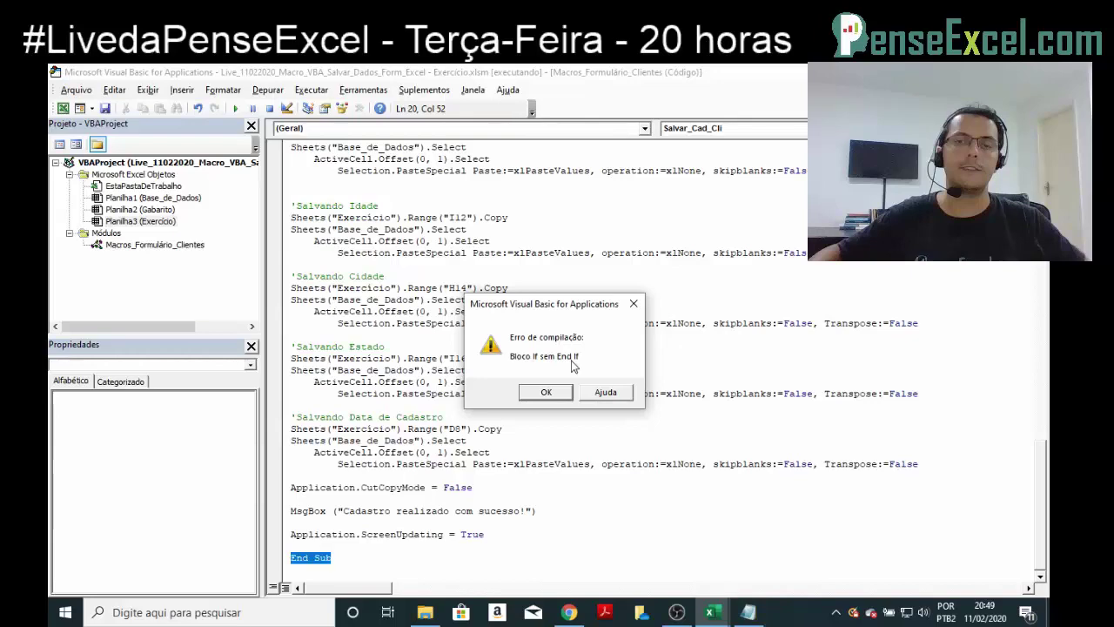
Dismiss the compile error and add an 'End If' line at the macro's end, above End Sub.
key("Return")
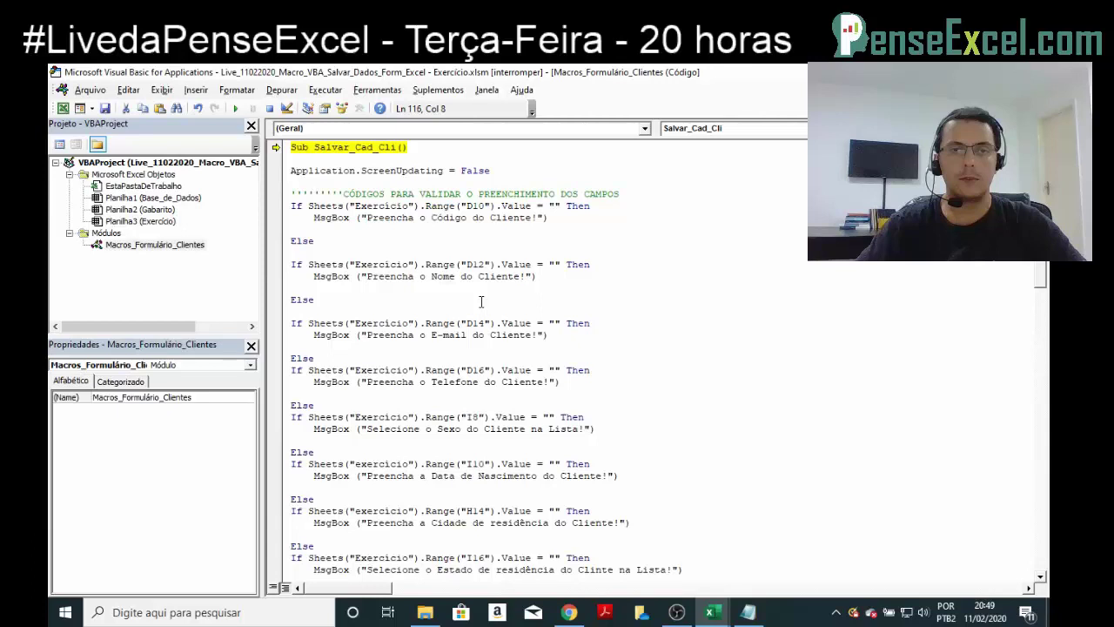
left_click(573, 209)
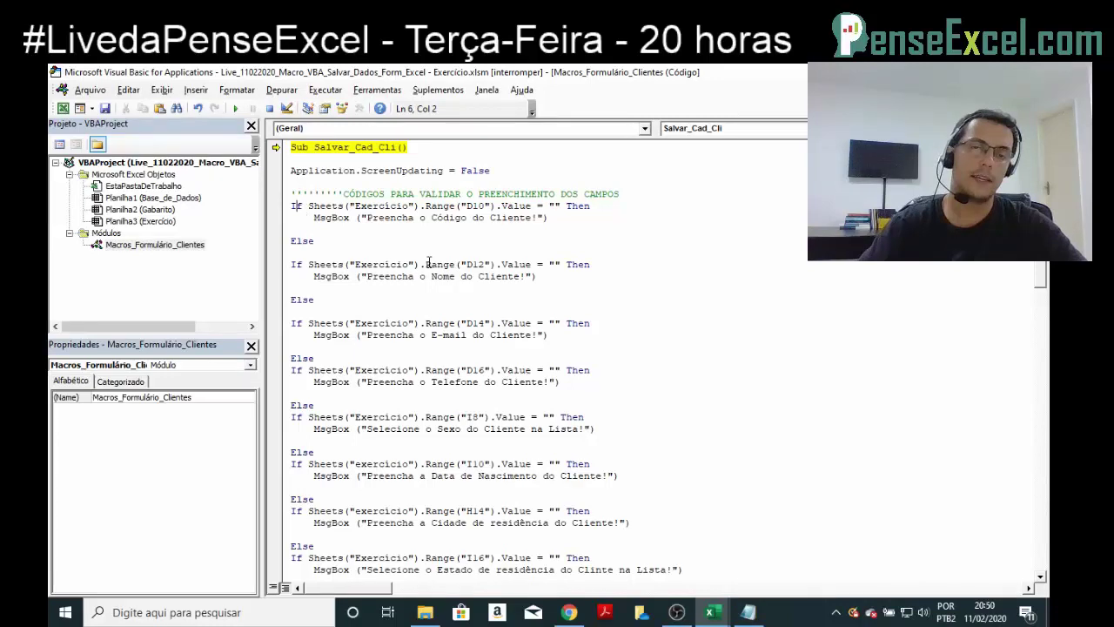
scroll(487, 278, "down", 15)
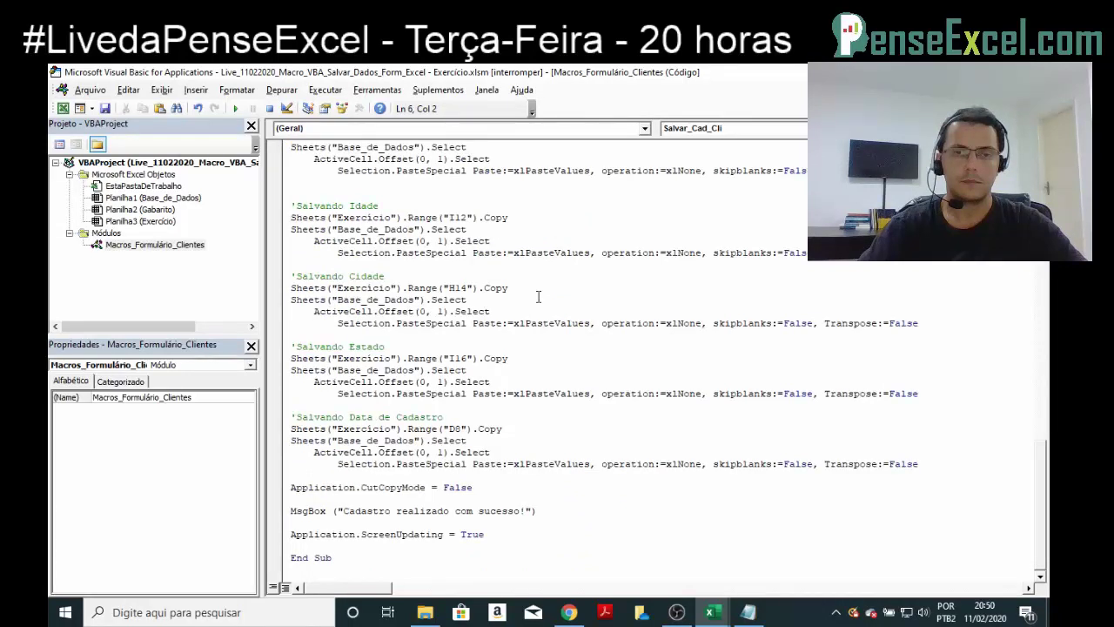
key("ctrl+End")
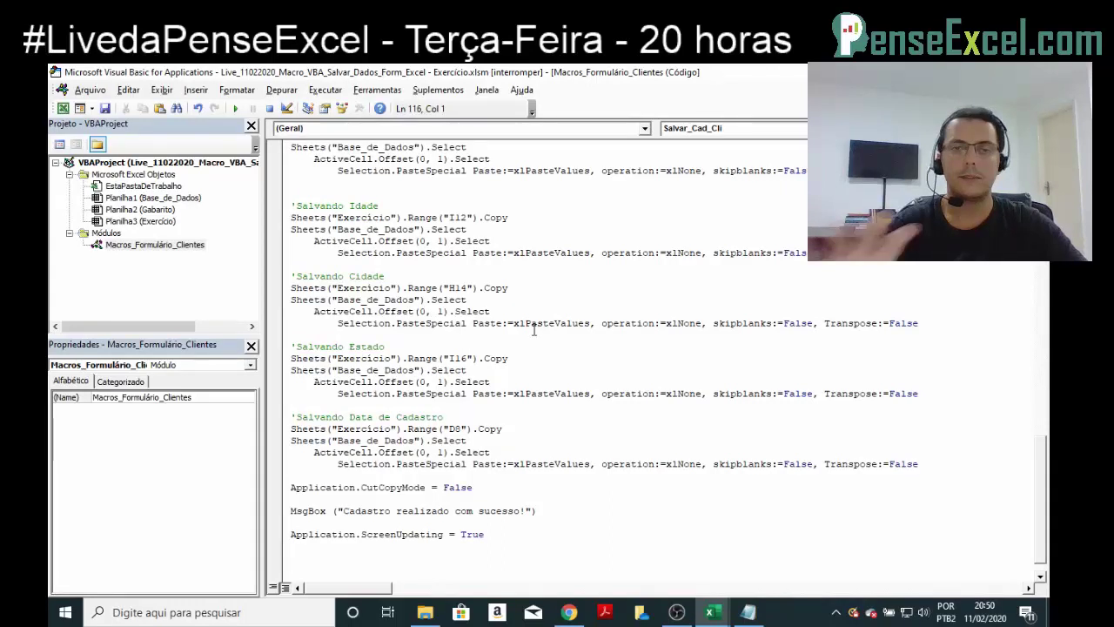
type("end if")
key("Return")
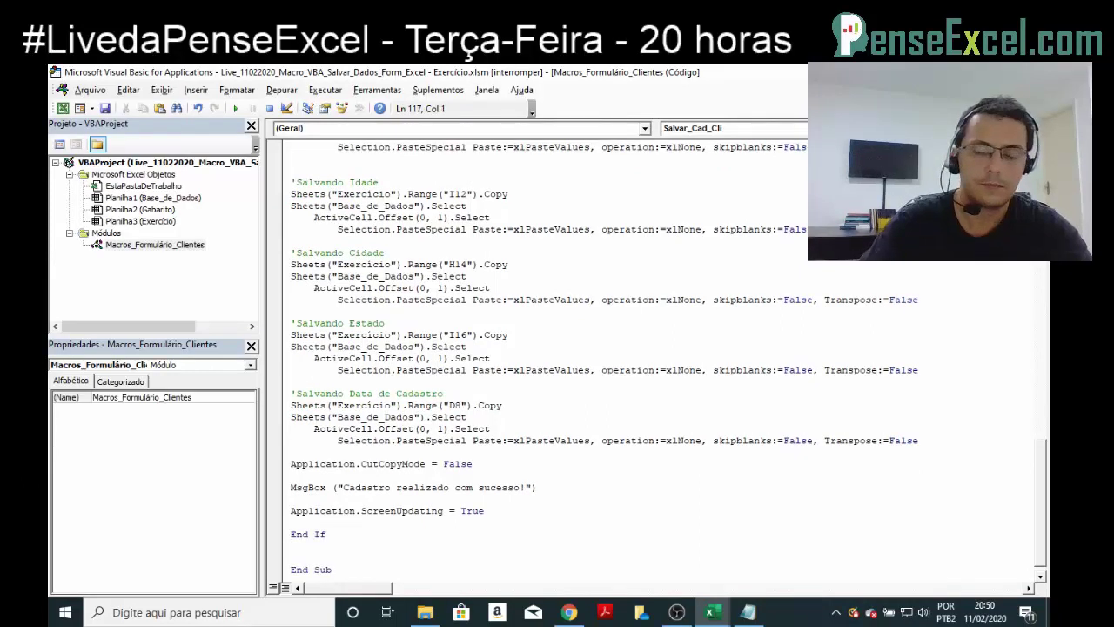
left_click(235, 109)
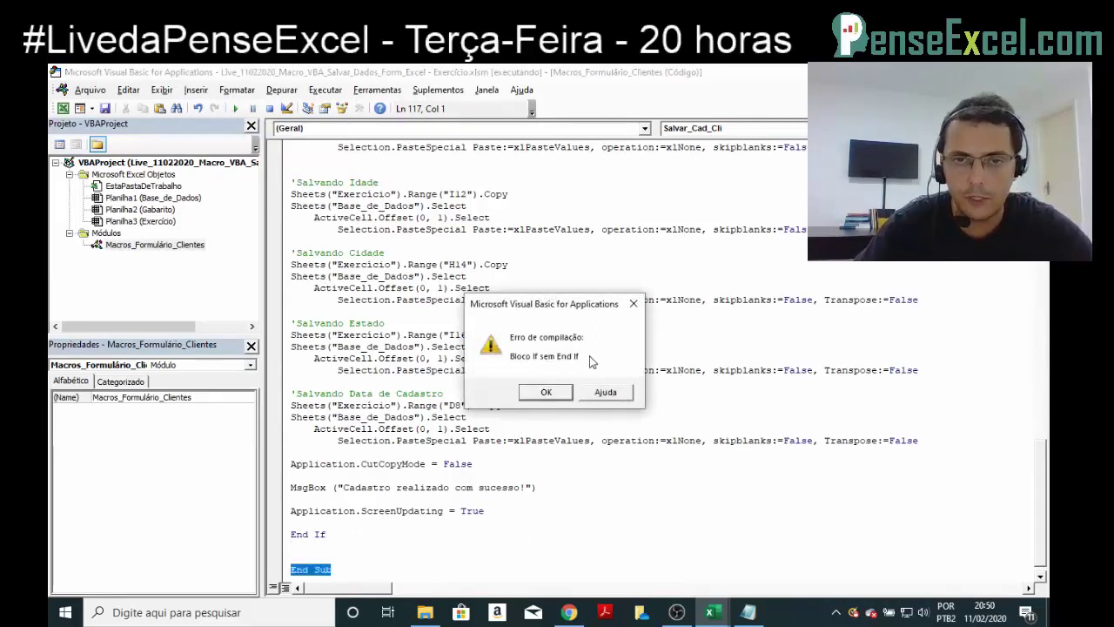
left_click(547, 393)
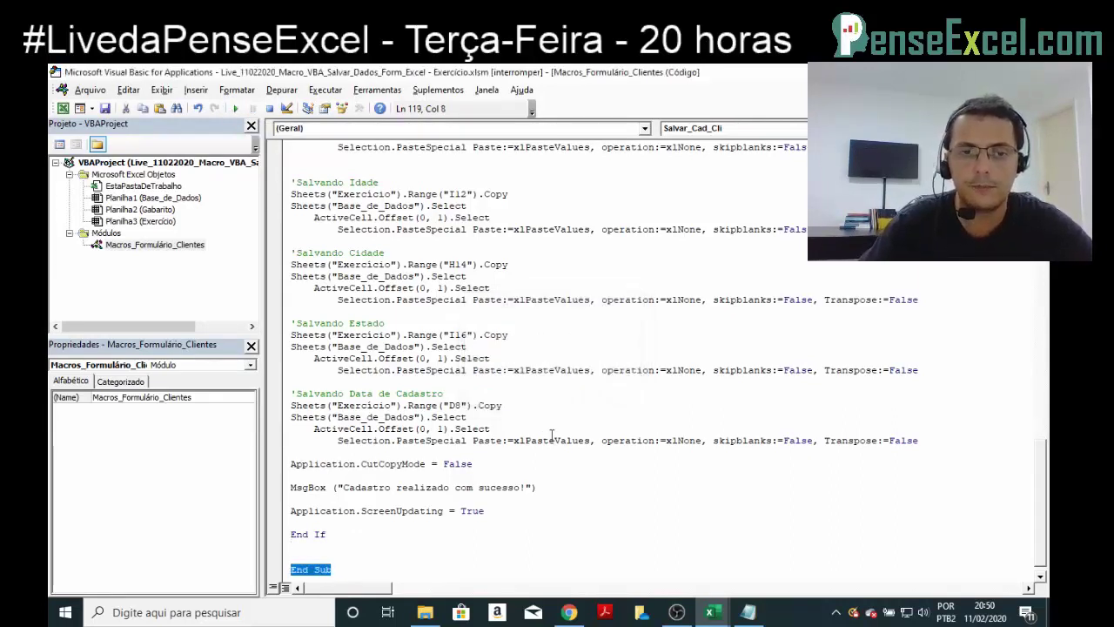
left_click(357, 542)
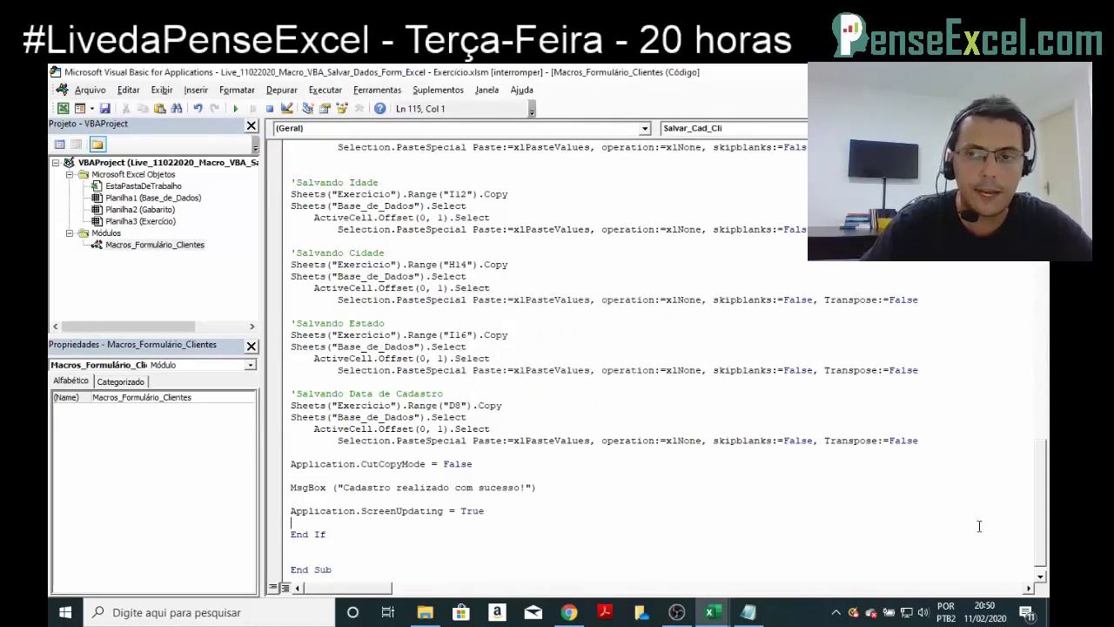
left_click_drag(1041, 497, 1041, 267)
key("F8")
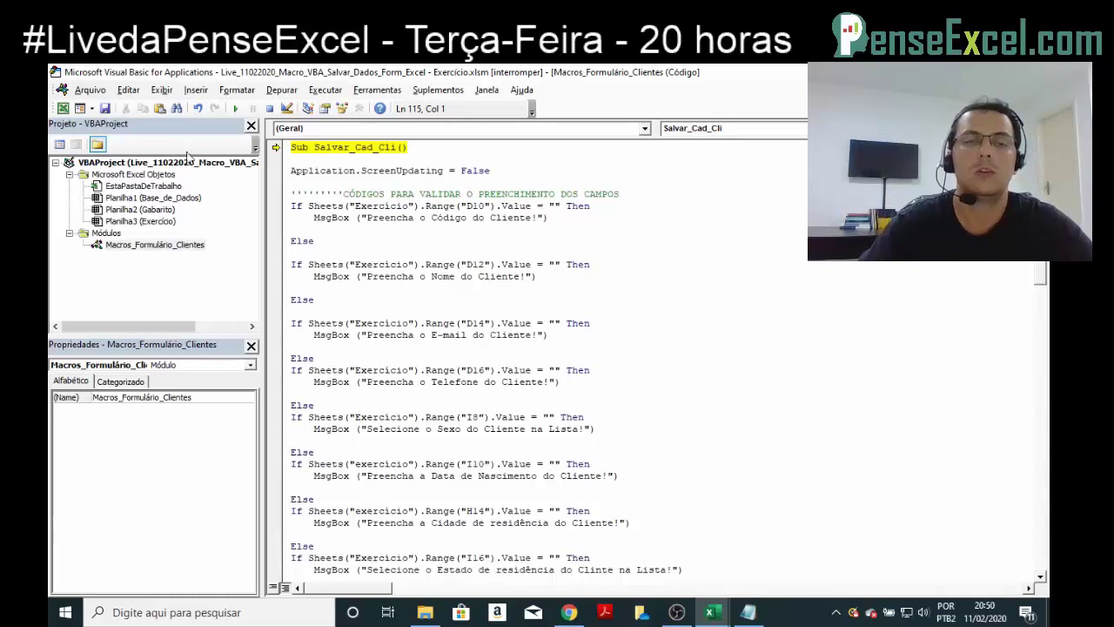
left_click(298, 206)
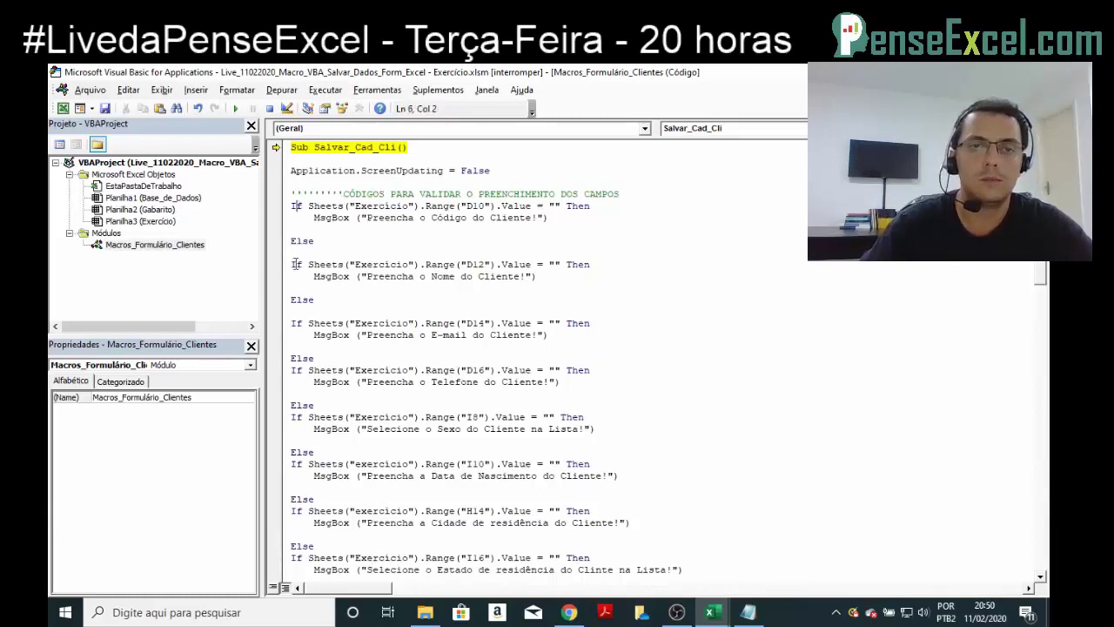
left_click(296, 264)
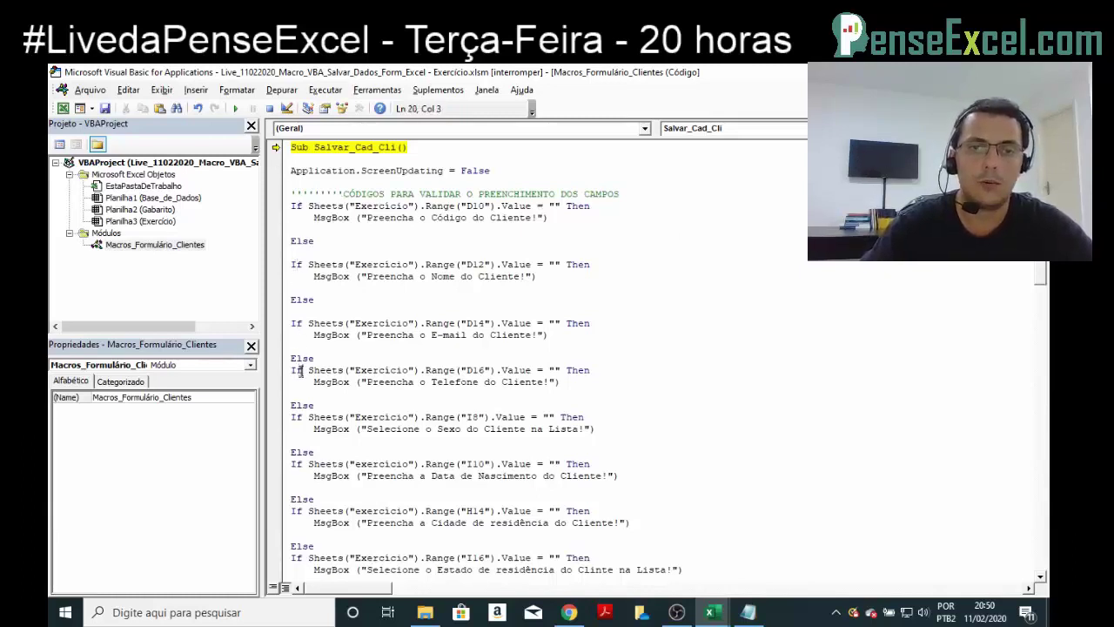
left_click(302, 417)
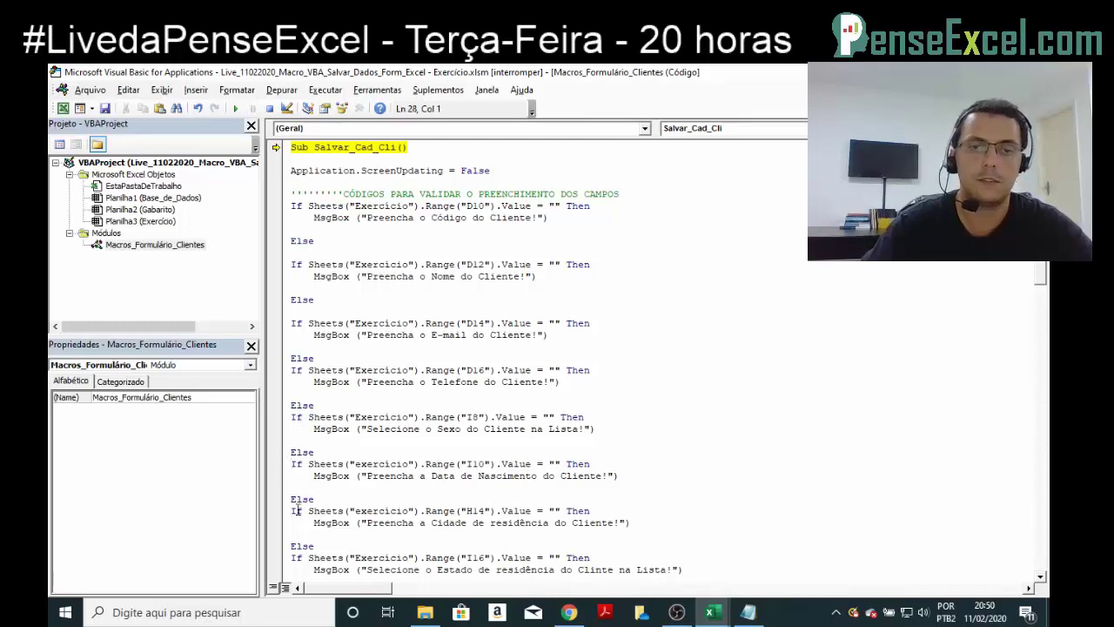
left_click(297, 511)
scroll(438, 459, "down", 2)
left_click(291, 488)
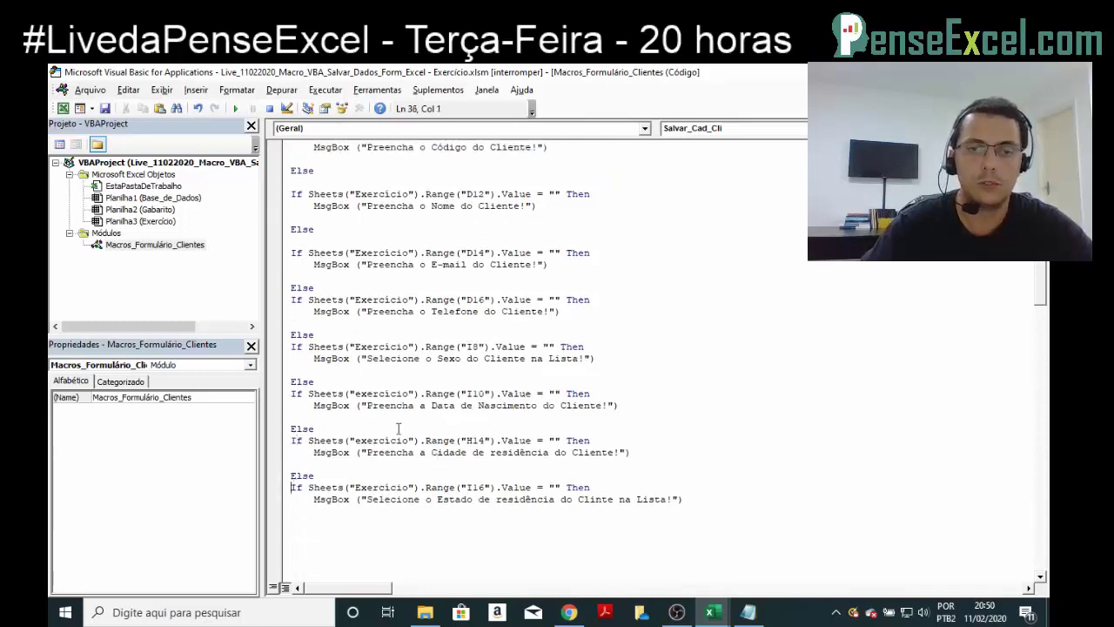
scroll(435, 392, "down", 3)
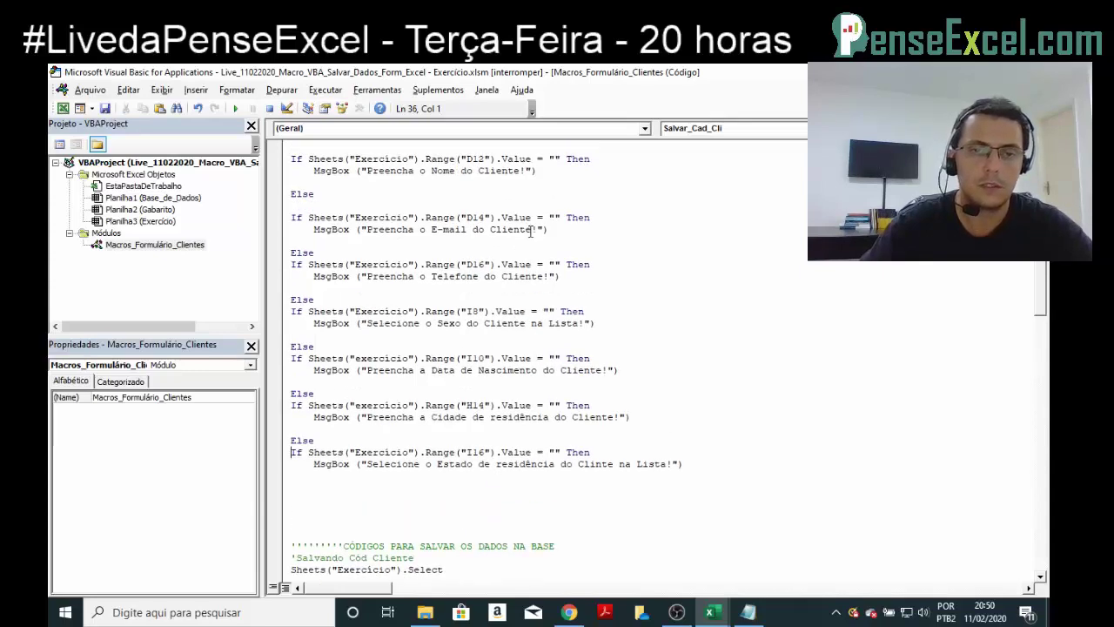
scroll(530, 232, "down", 2)
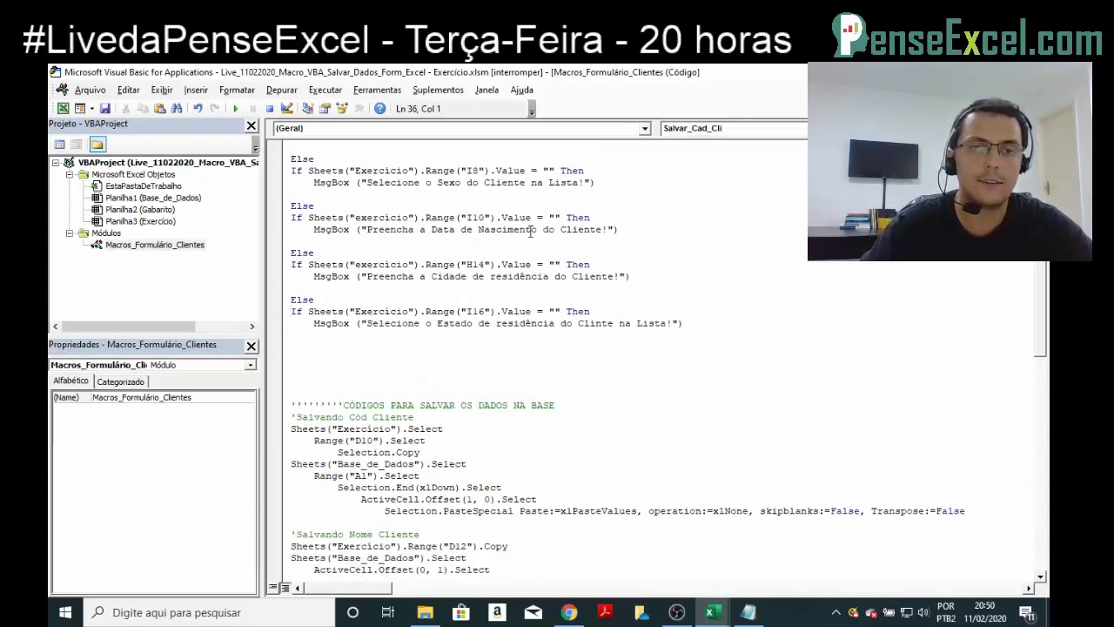
Add an Else line below the I16 message line.
left_click(307, 341)
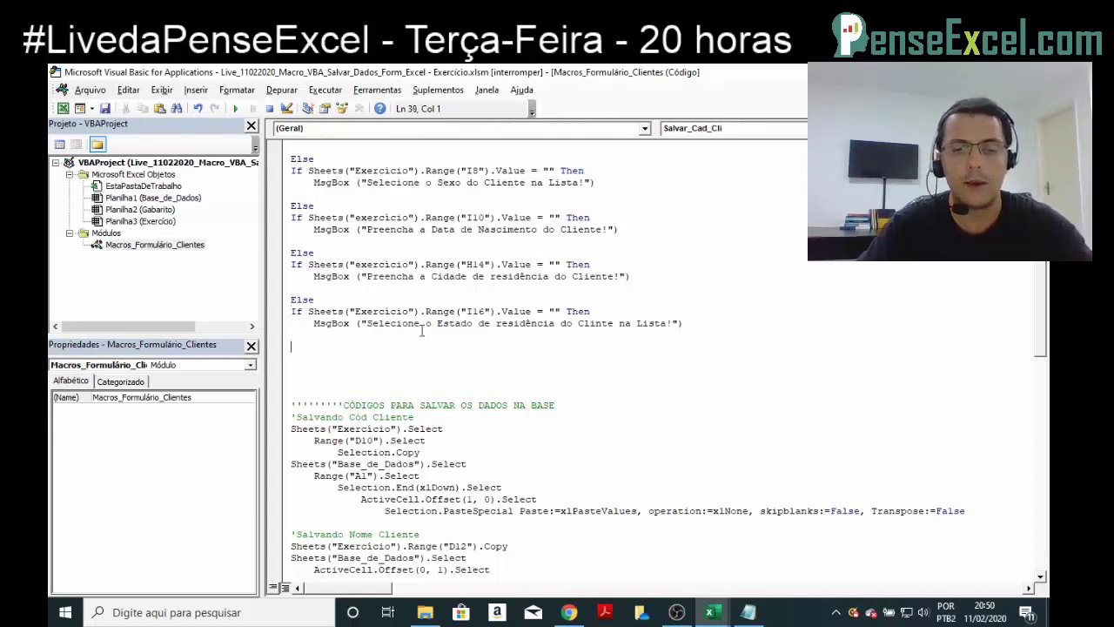
type("else")
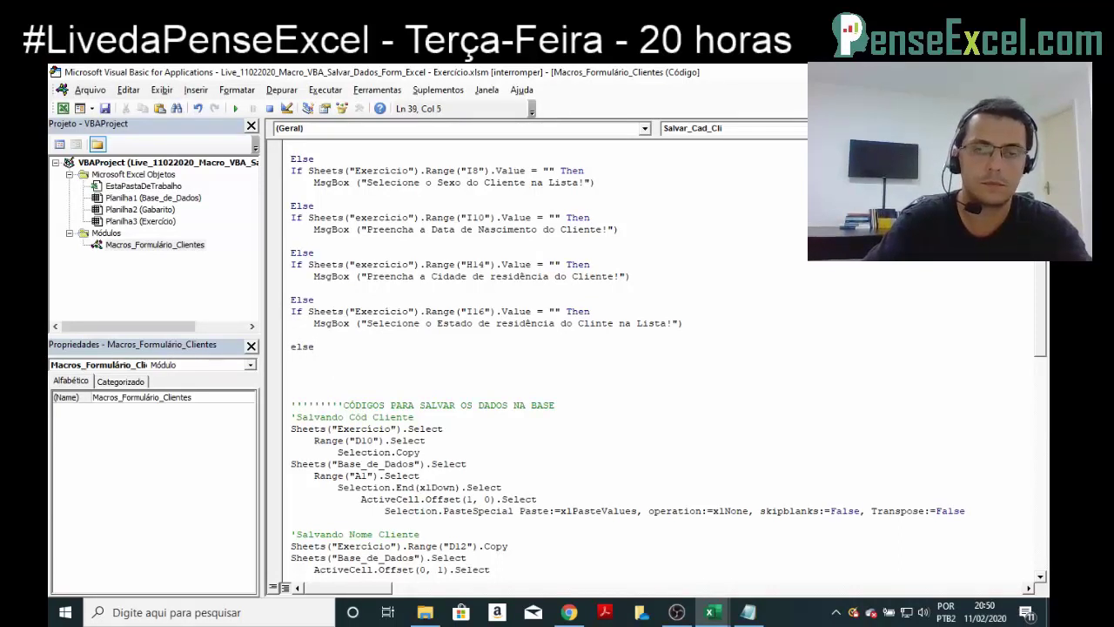
key("Left")
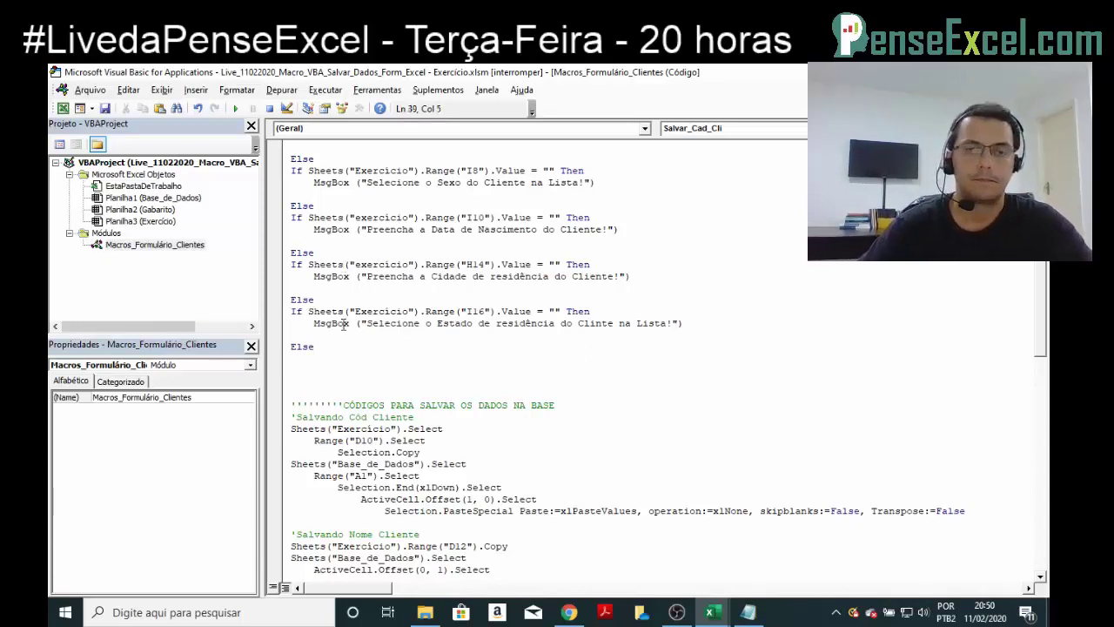
Add successive End If lines after the existing End If at the end of the macro.
scroll(653, 314, "down", 10)
scroll(656, 314, "down", 5)
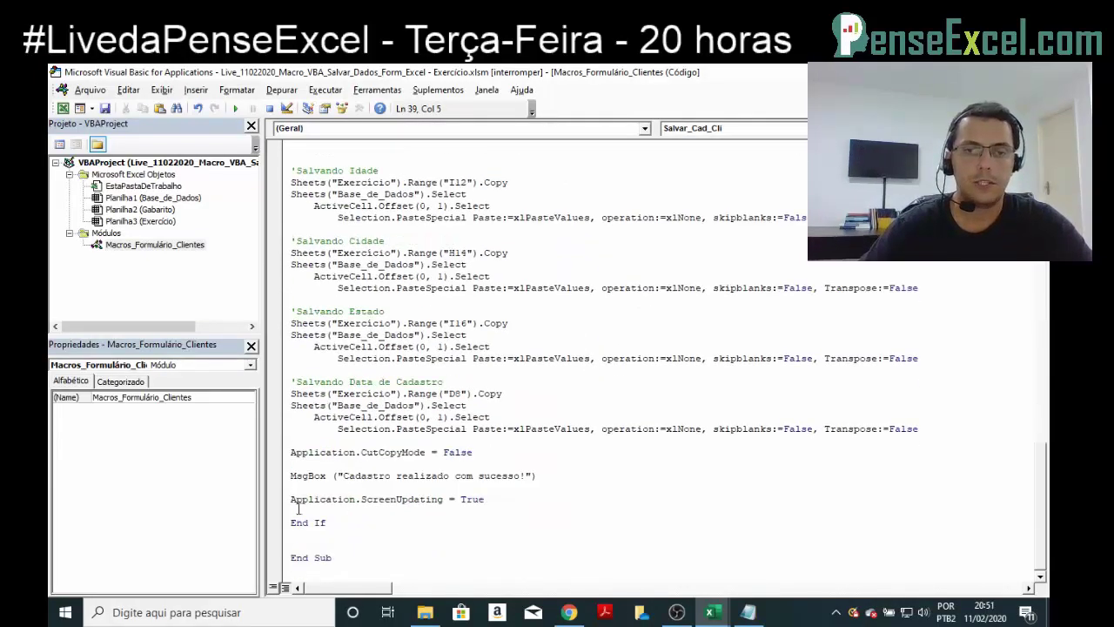
left_click(346, 520)
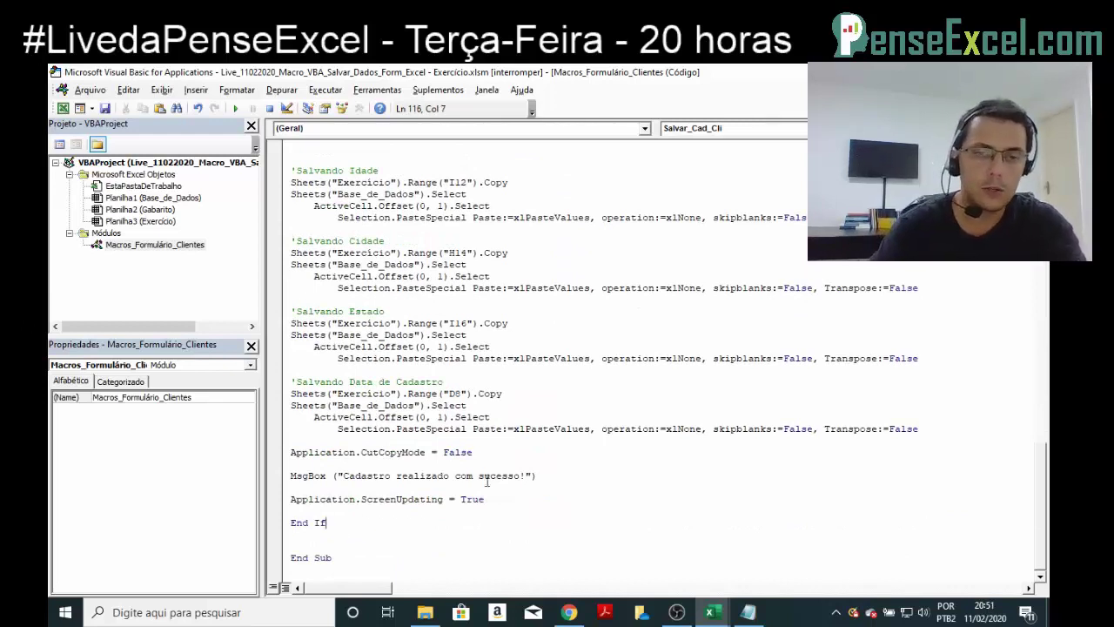
key("Return")
type("end if")
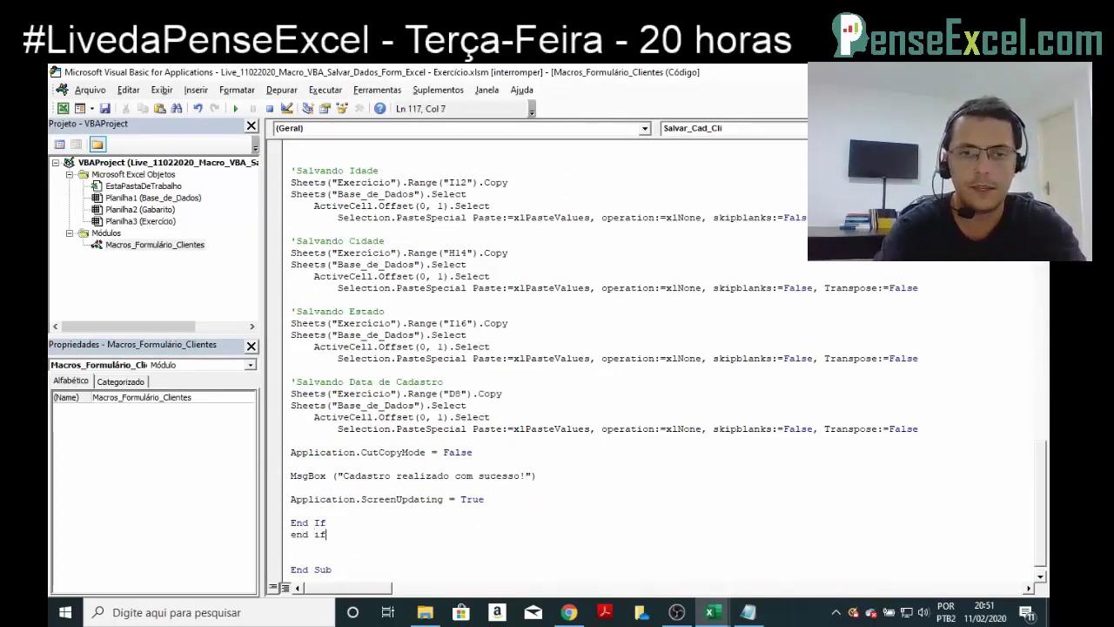
key("Return")
type("nd if")
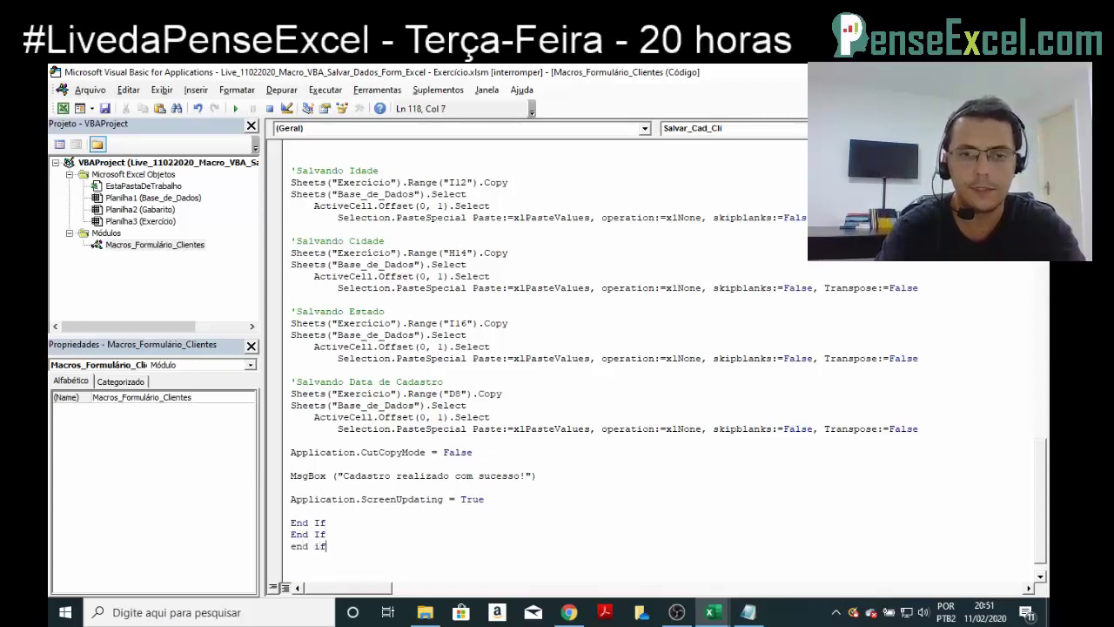
key("Return")
type("ed")
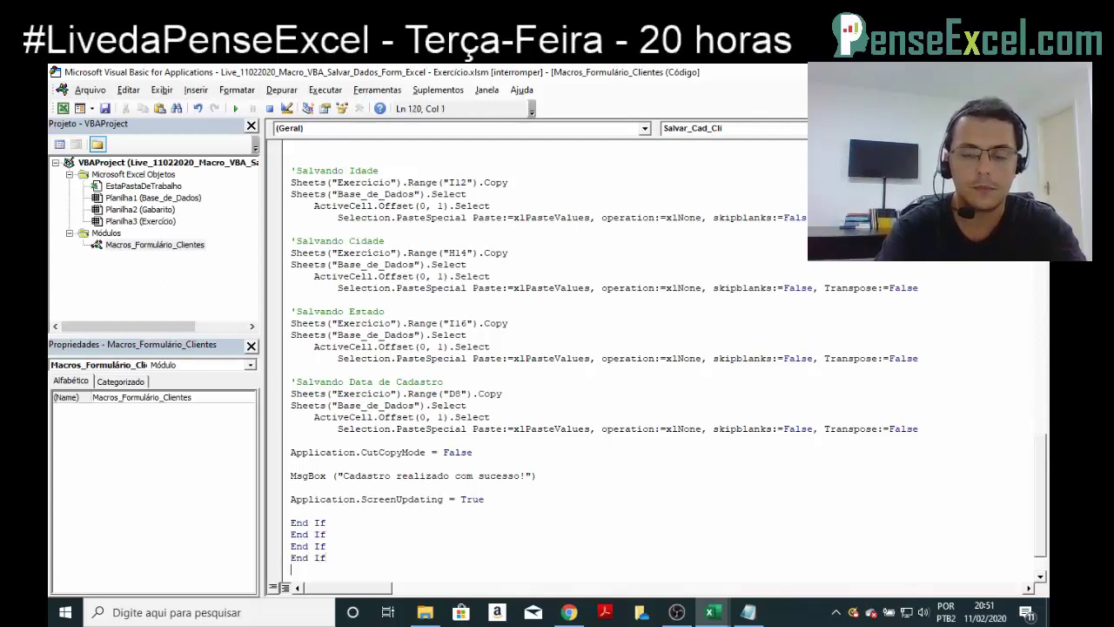
type("if")
key("Return")
type("end if")
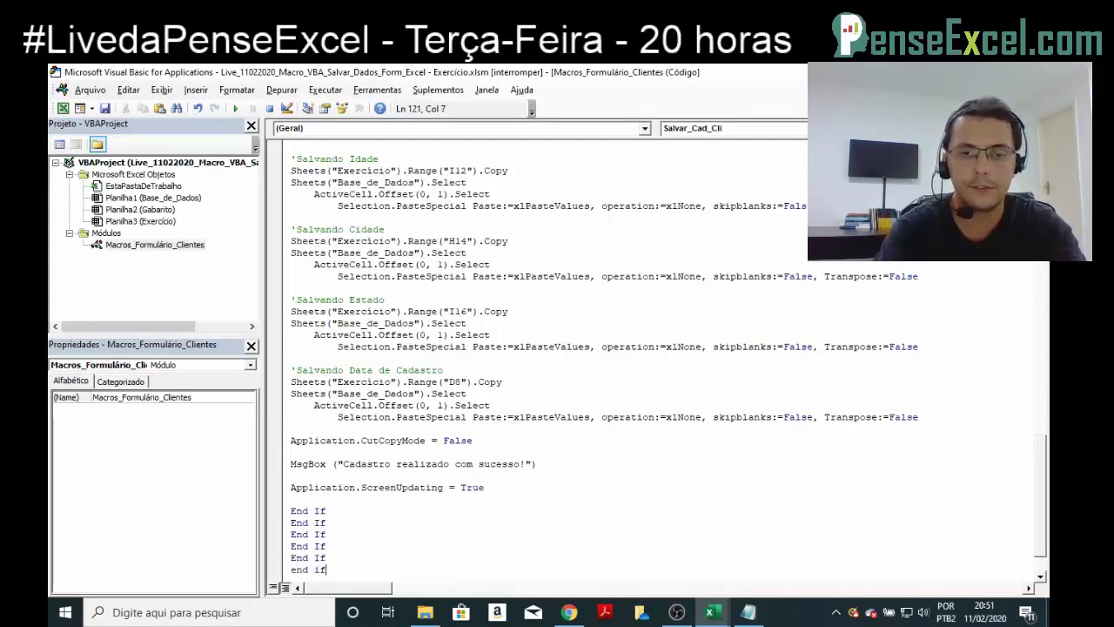
key("Return")
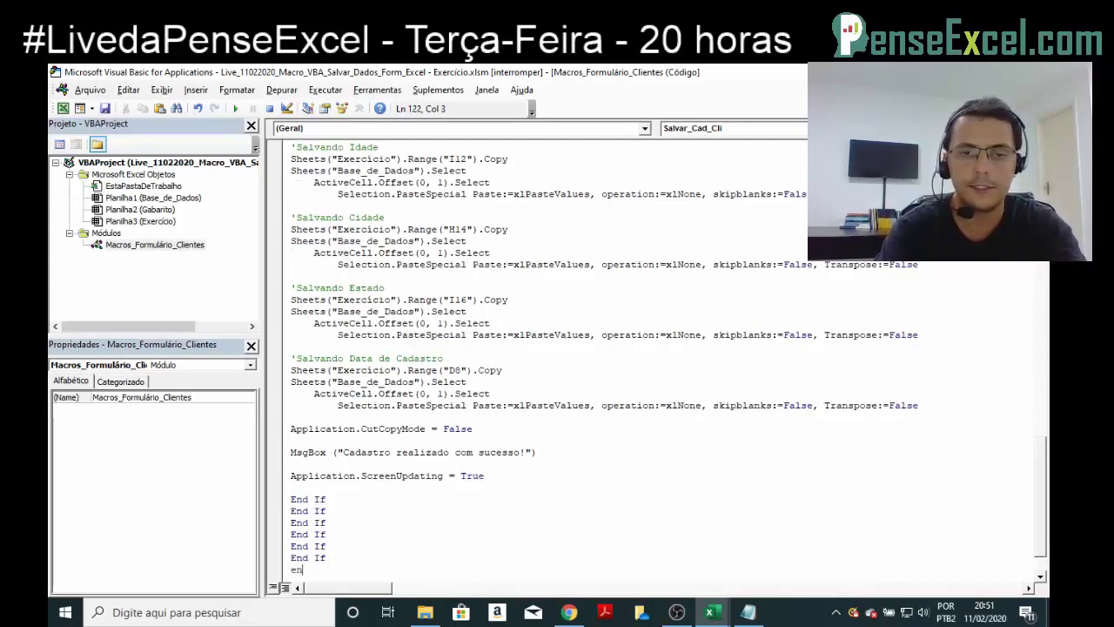
type("d")
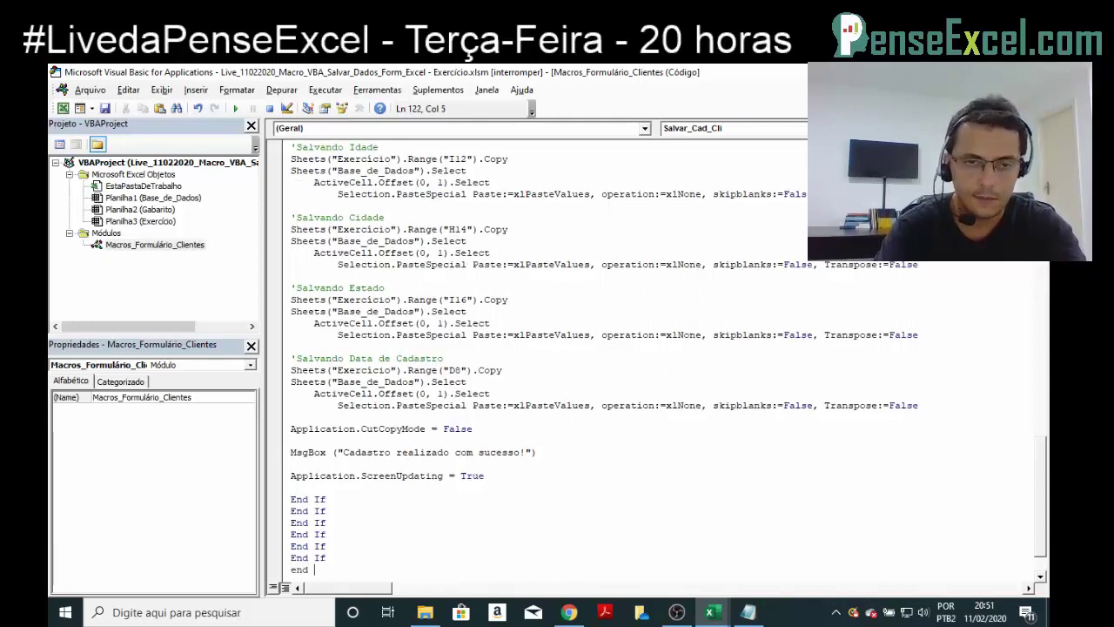
type("if")
key("Return")
type("end")
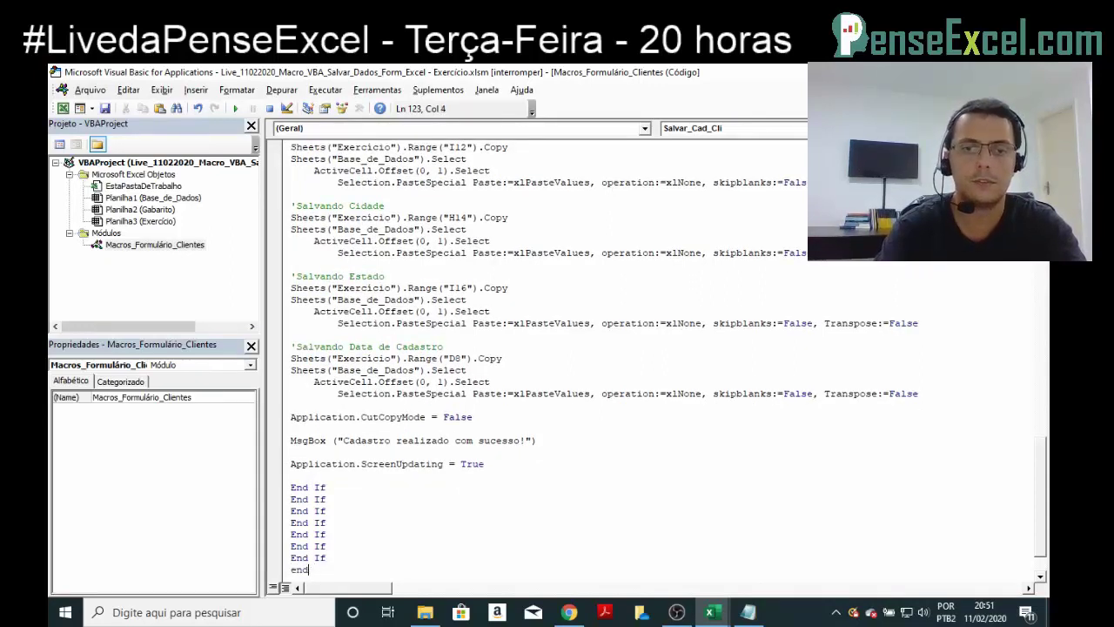
key("Return")
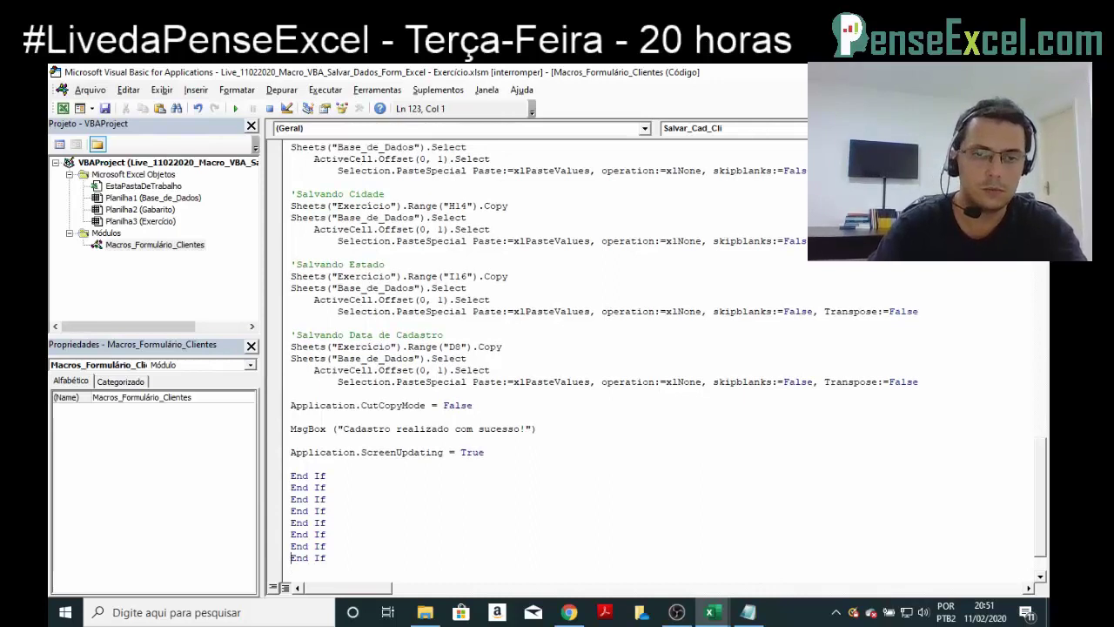
Review the End If stack and add one more, giving nine End If lines.
key("Up")
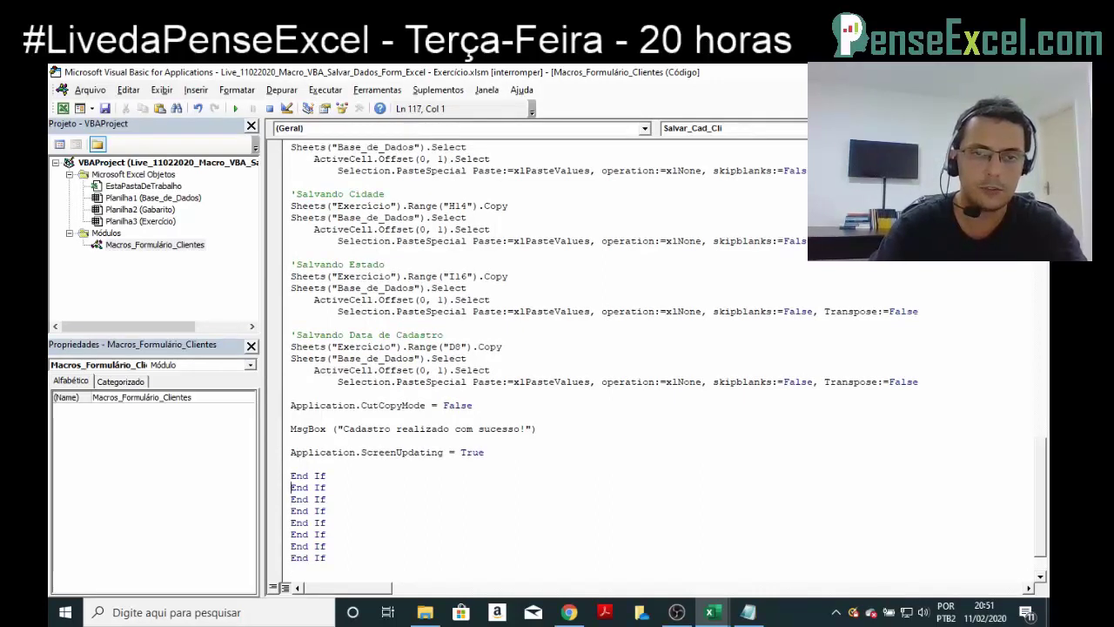
key("Up")
key("Down")
key("Down")
key("Down")
key("Down")
key("Down")
key("Down")
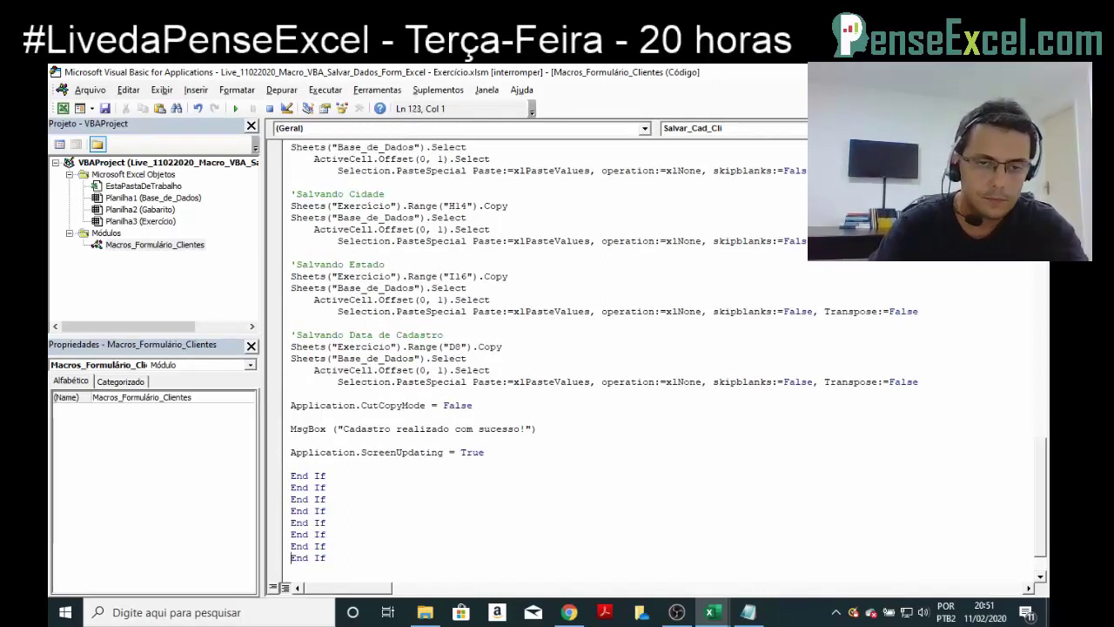
key("Down")
key("Down")
type("end")
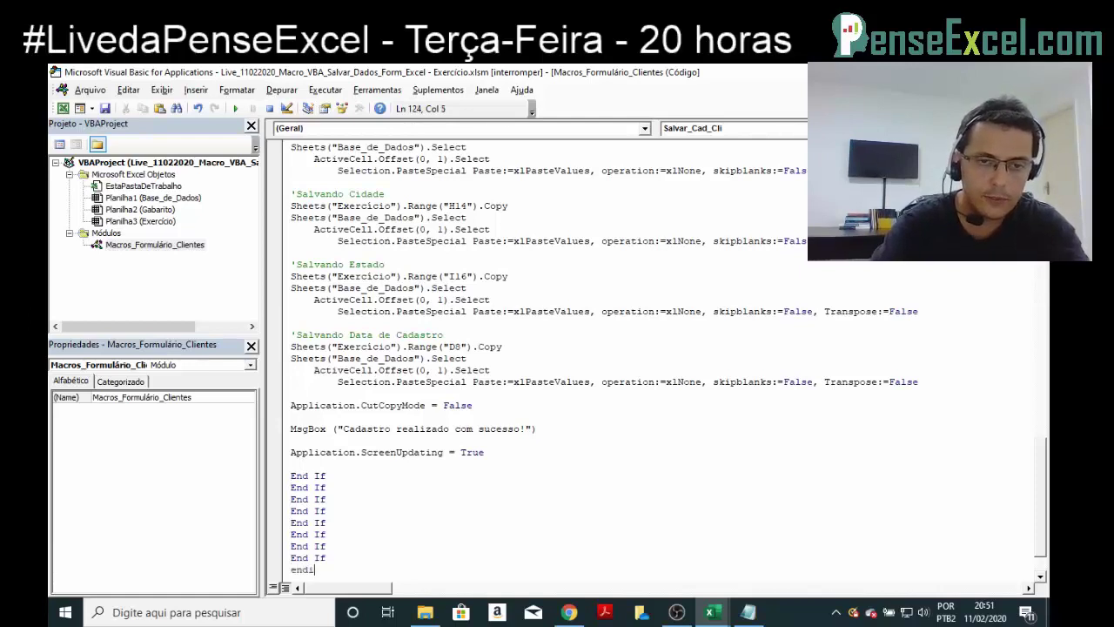
type(" if")
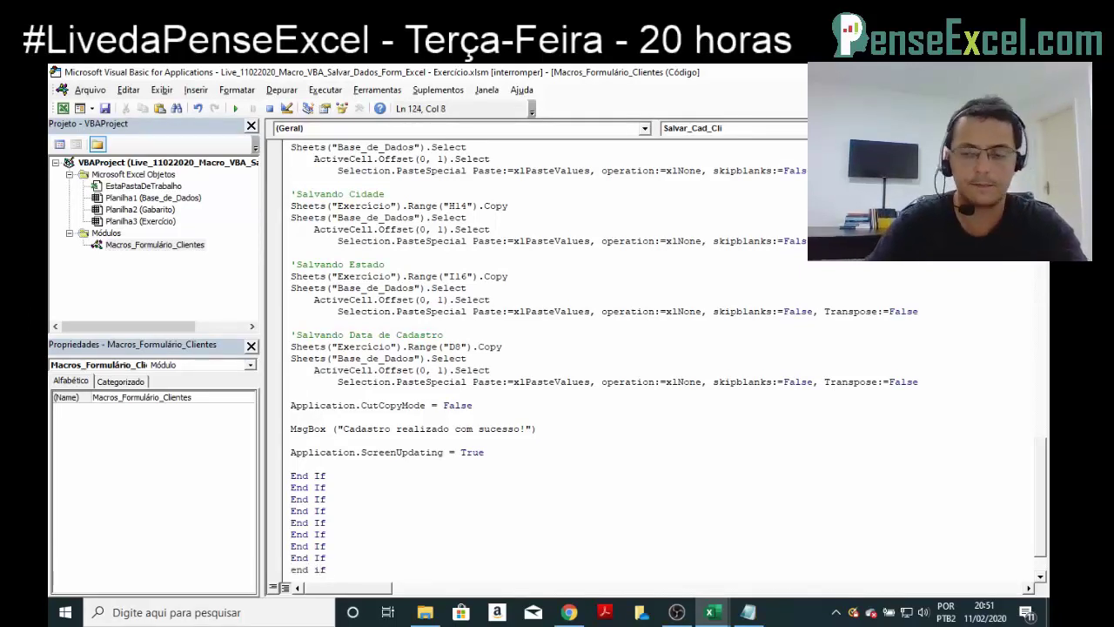
key("Return")
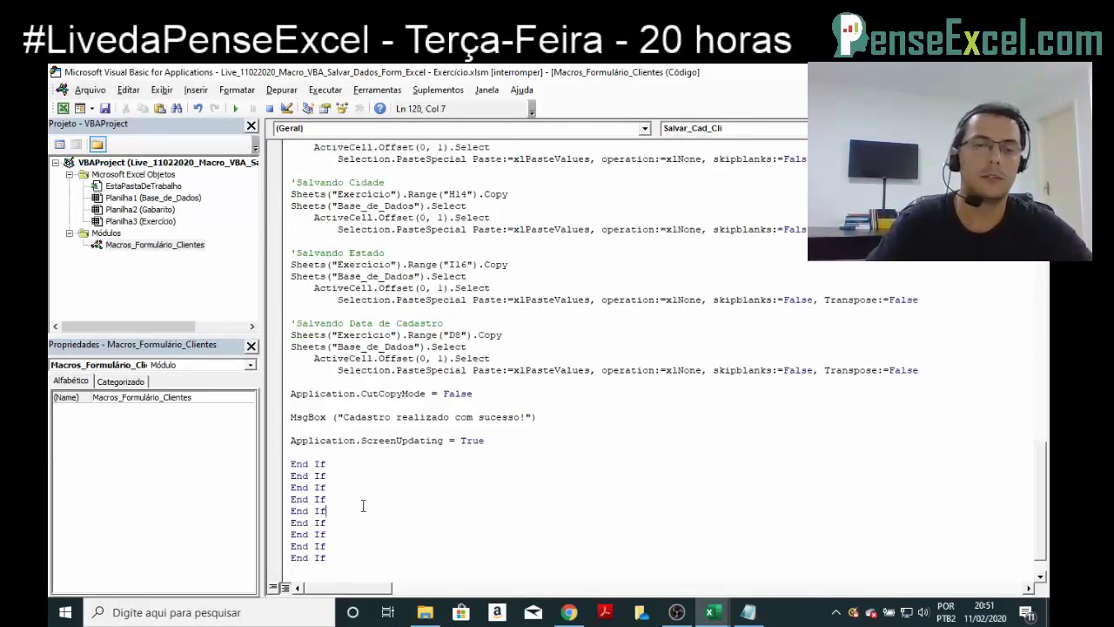
left_click(366, 511)
scroll(481, 393, "up", 15)
scroll(481, 394, "up", 10)
scroll(380, 250, "up", 3)
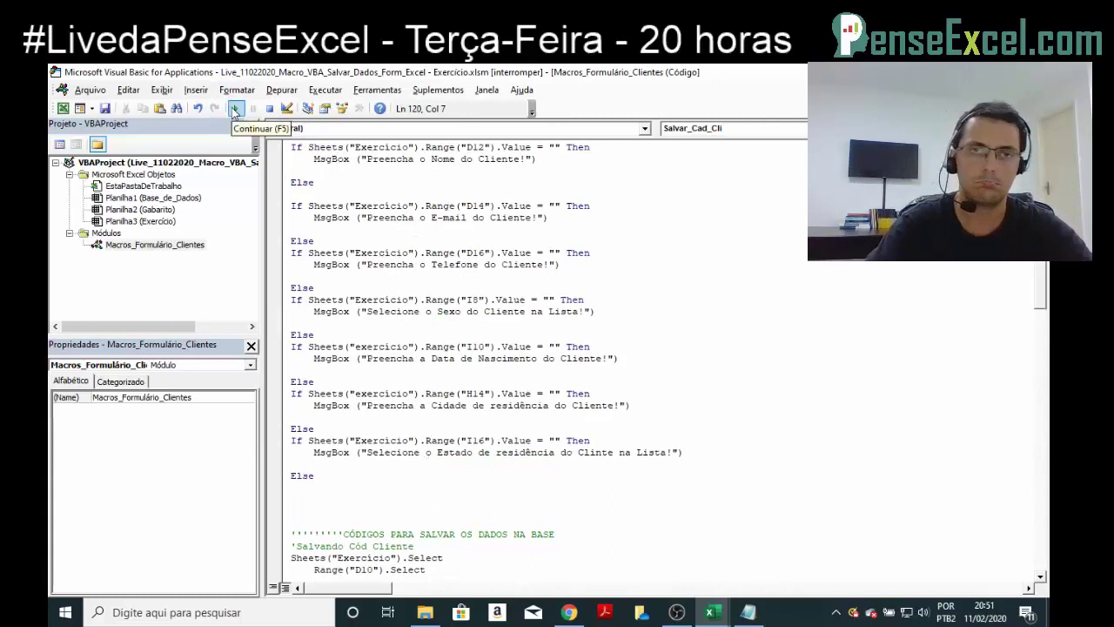
Run the macro, dismiss the compile error, and paste three more End If lines.
left_click(235, 108)
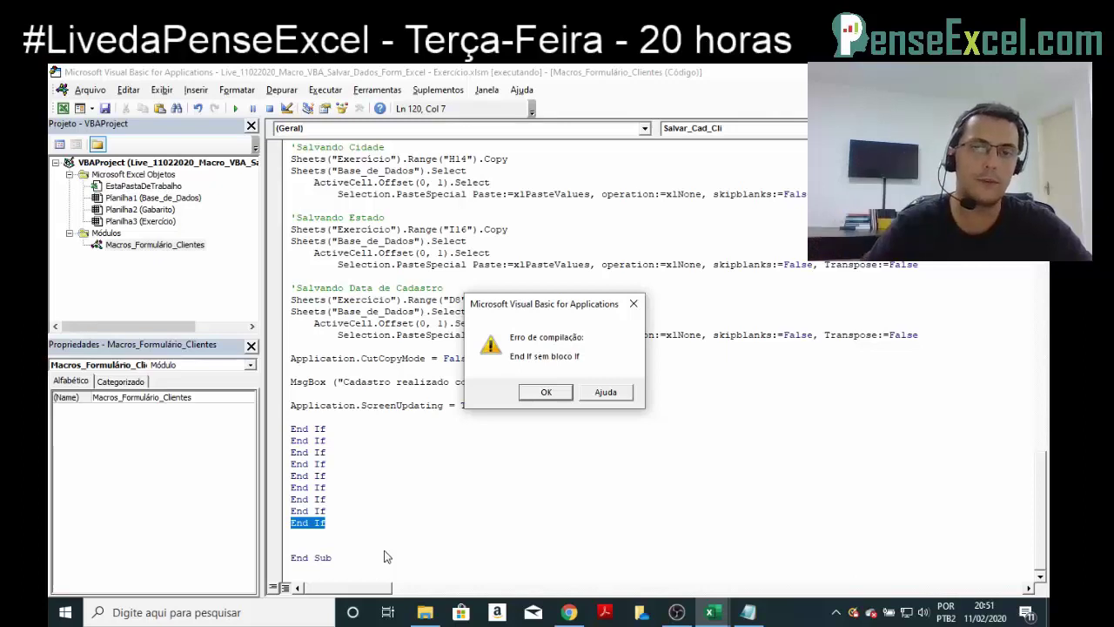
left_click(546, 392)
left_click(375, 488)
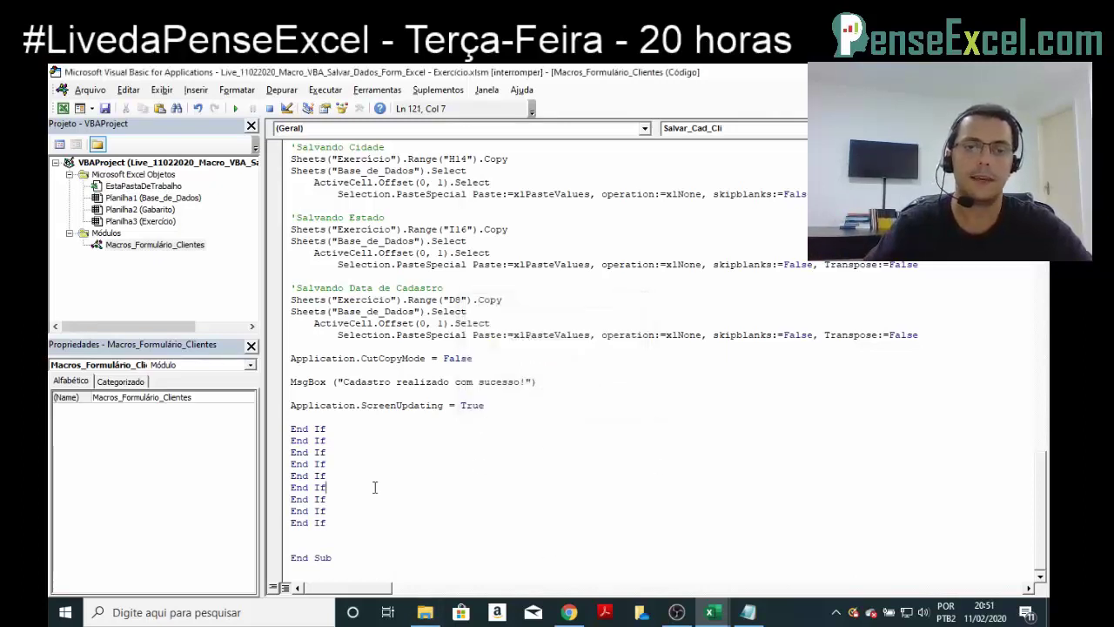
left_click(288, 519)
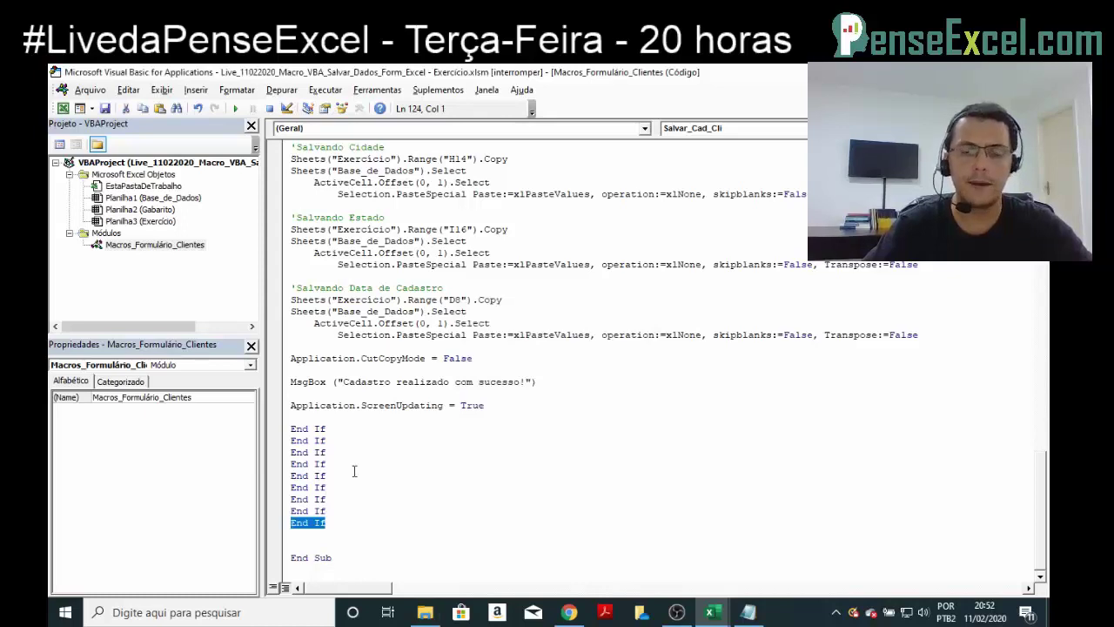
left_click(344, 523)
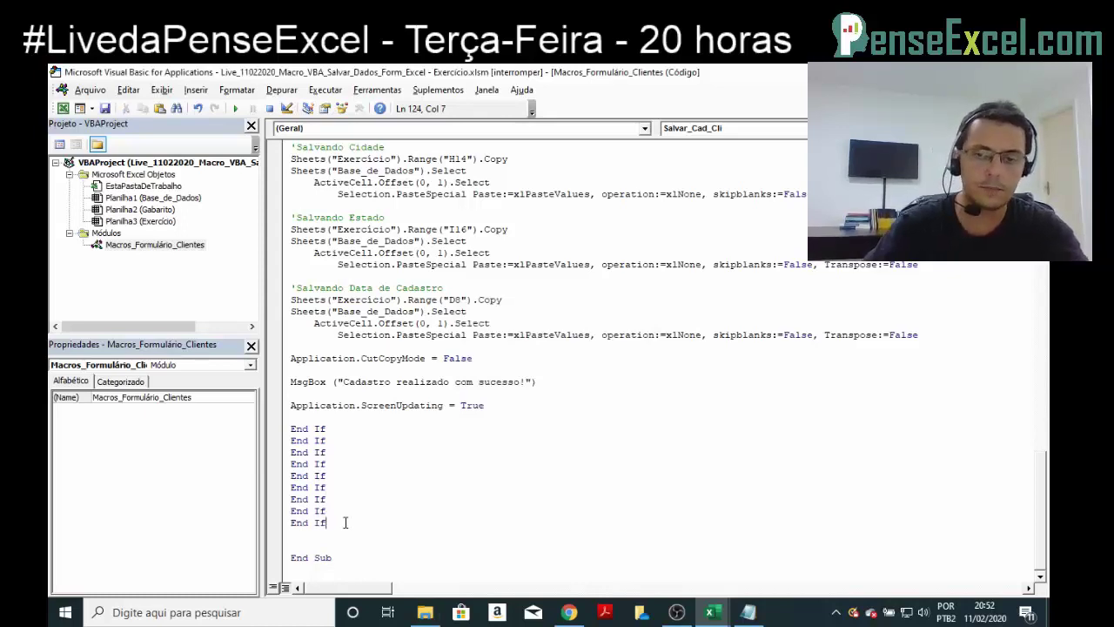
type("End If")
type("End If")
type("End If")
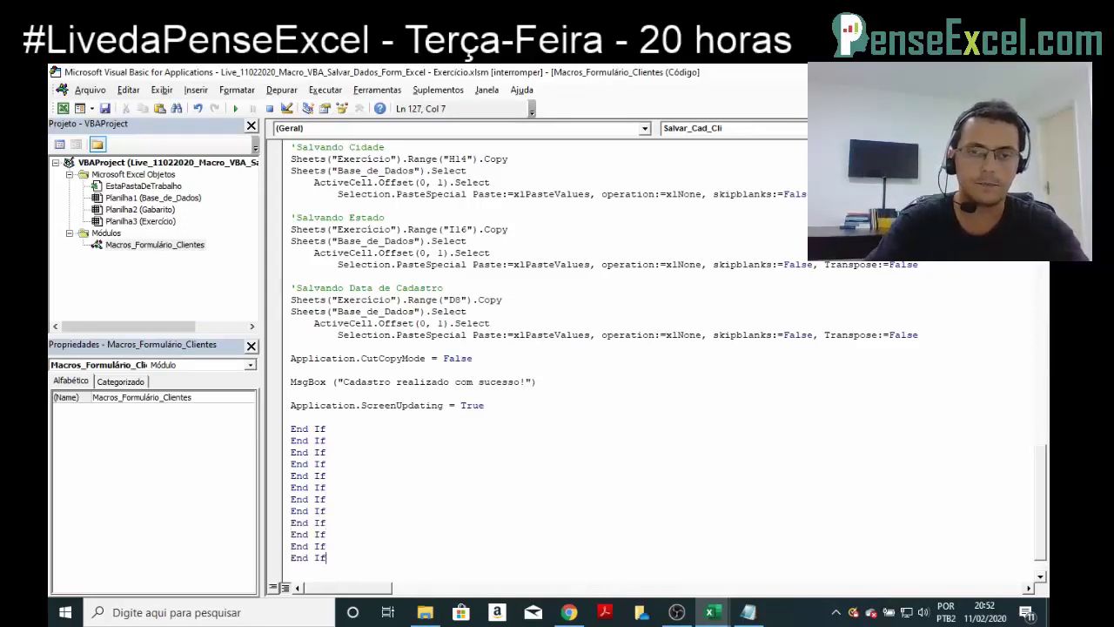
Run the macro twice more, dismissing the 'End If sem bloco If' compile error each time.
left_click(381, 478)
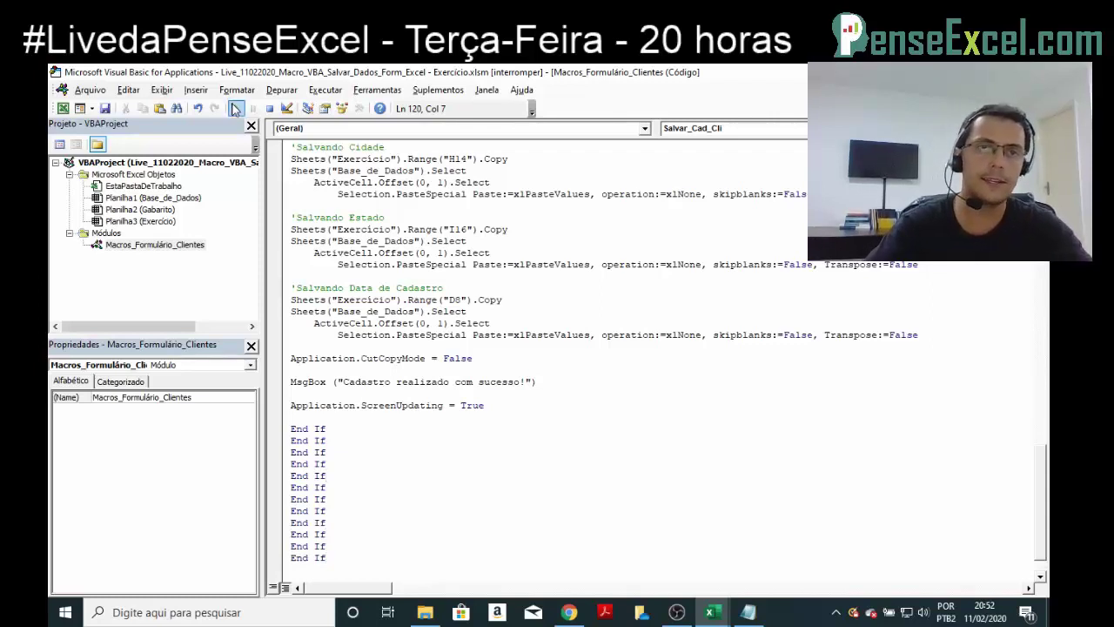
left_click(235, 108)
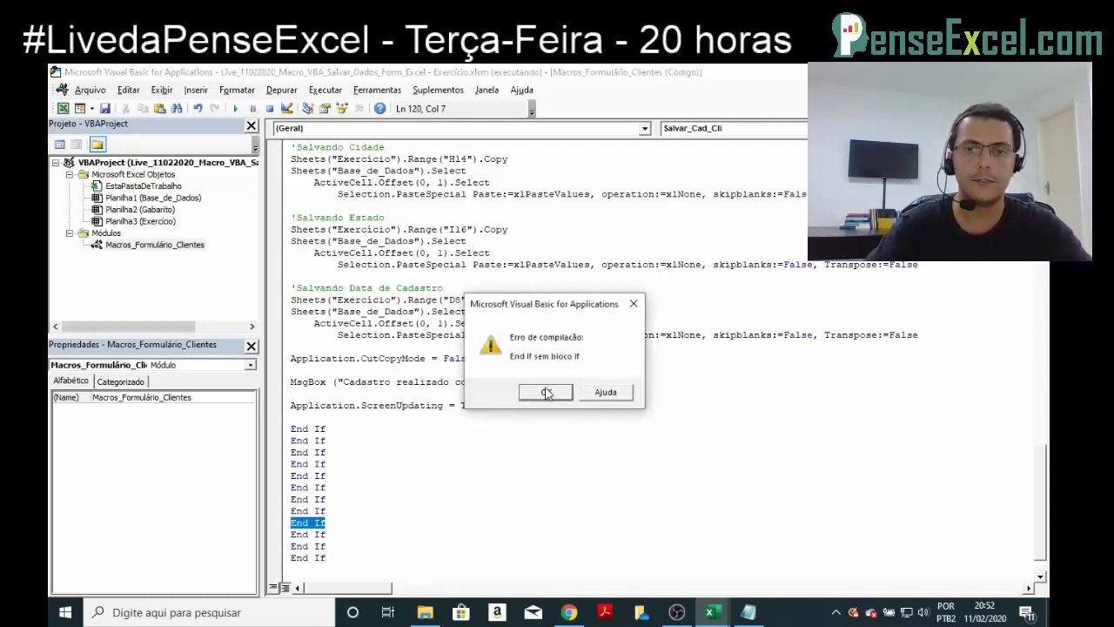
left_click(546, 393)
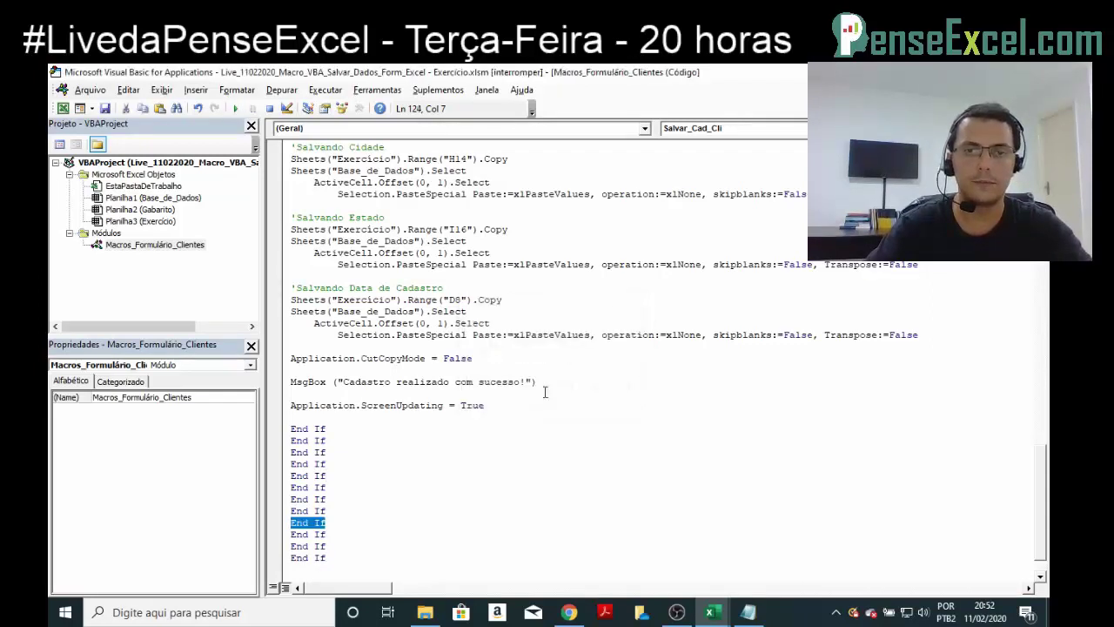
left_click(235, 108)
left_click(547, 390)
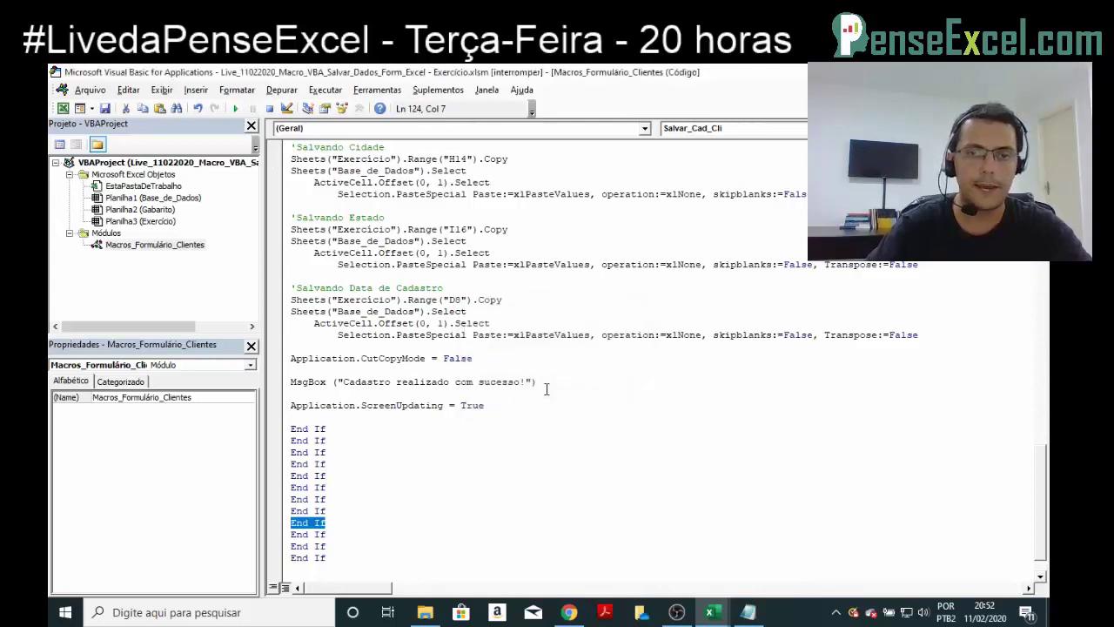
Delete the four surplus End If lines, leaving eight before End Sub.
left_click_drag(292, 522, 327, 557)
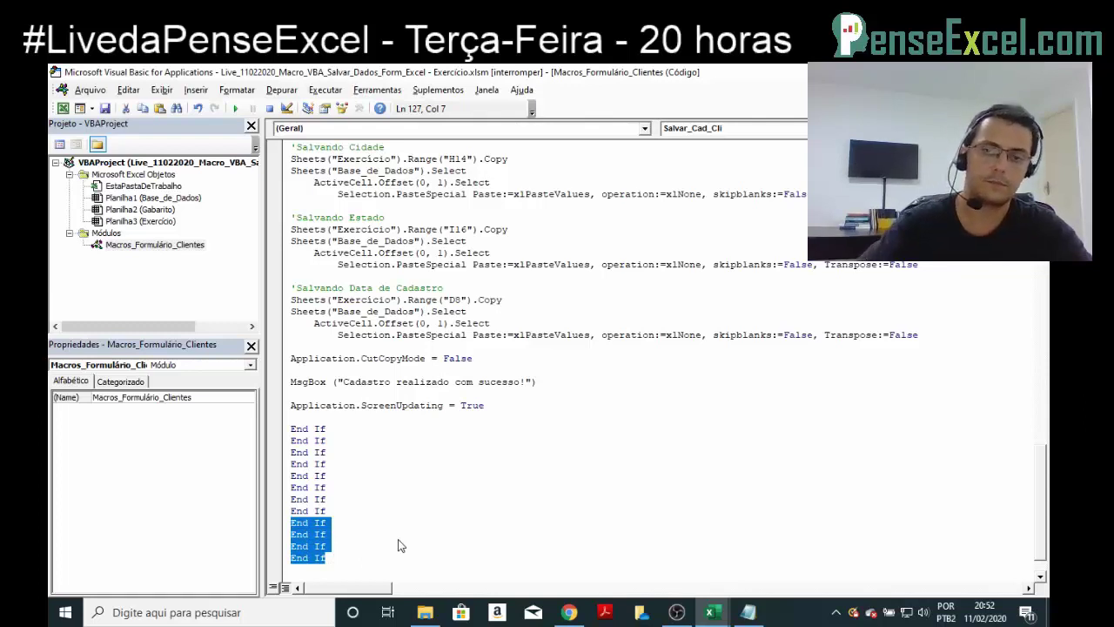
key("Delete")
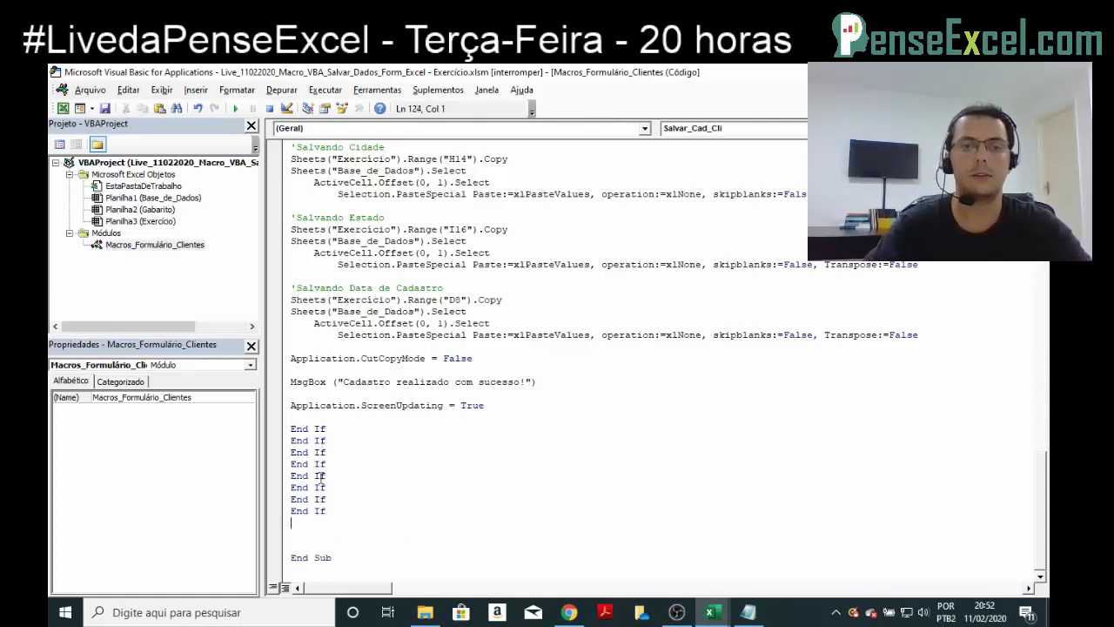
left_click(315, 503)
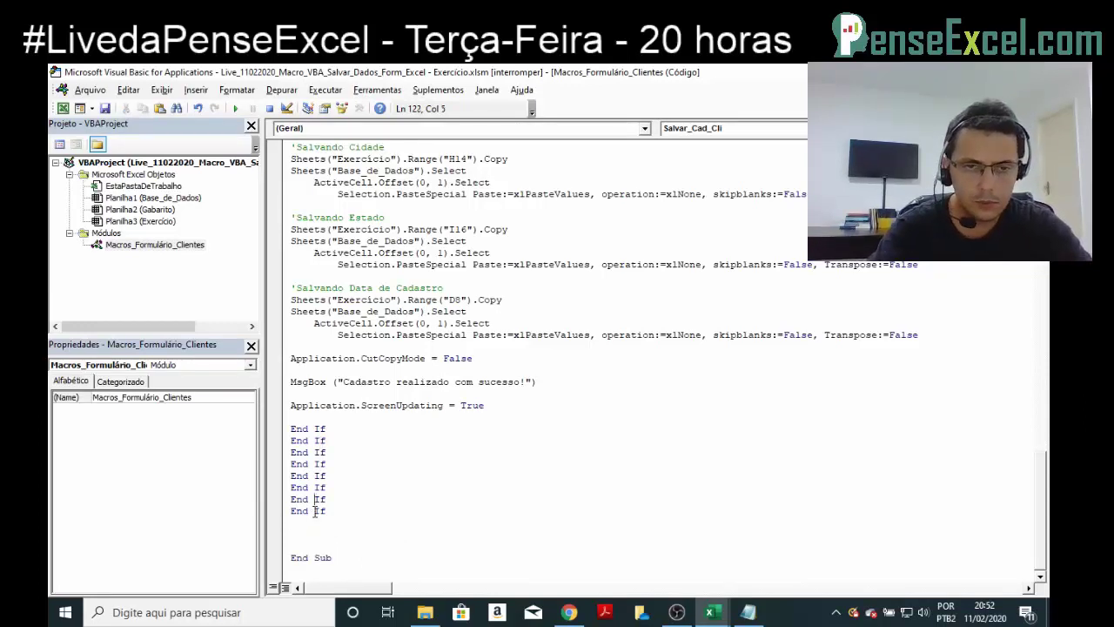
key("Up")
key("Up")
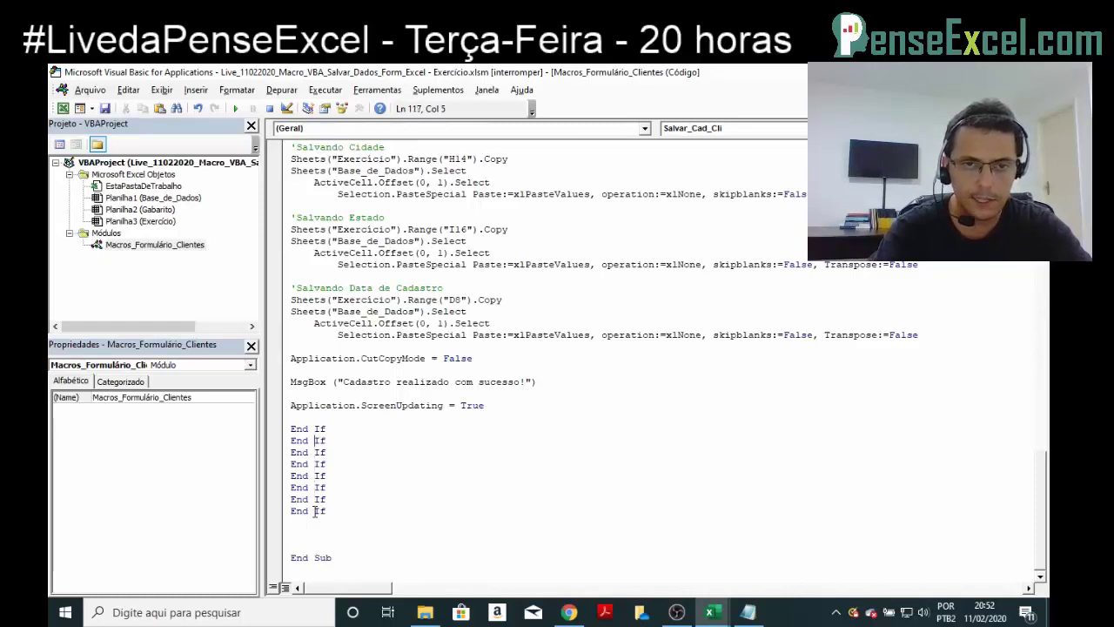
key("Up")
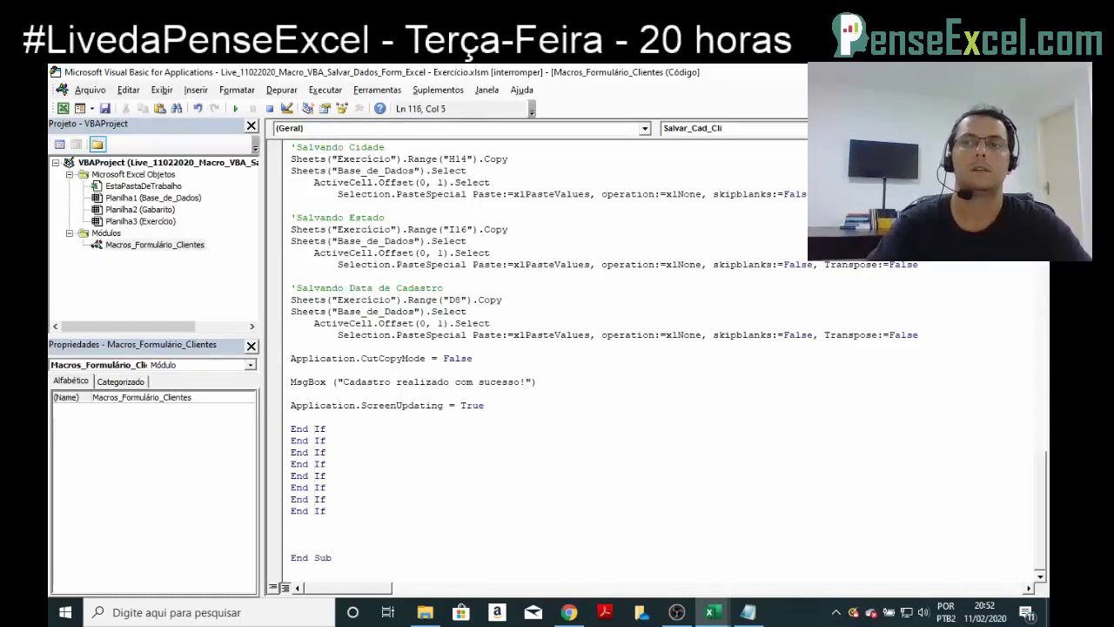
Close the macro's code window and debugger message, returning to the Excel form.
key("ctrl+F4")
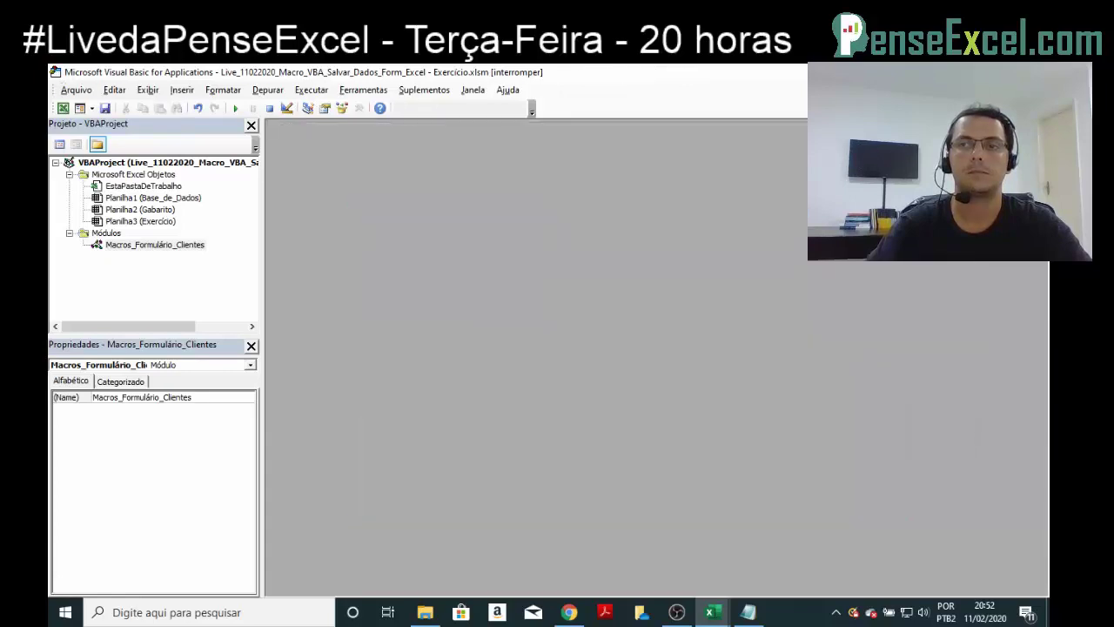
left_click(484, 390)
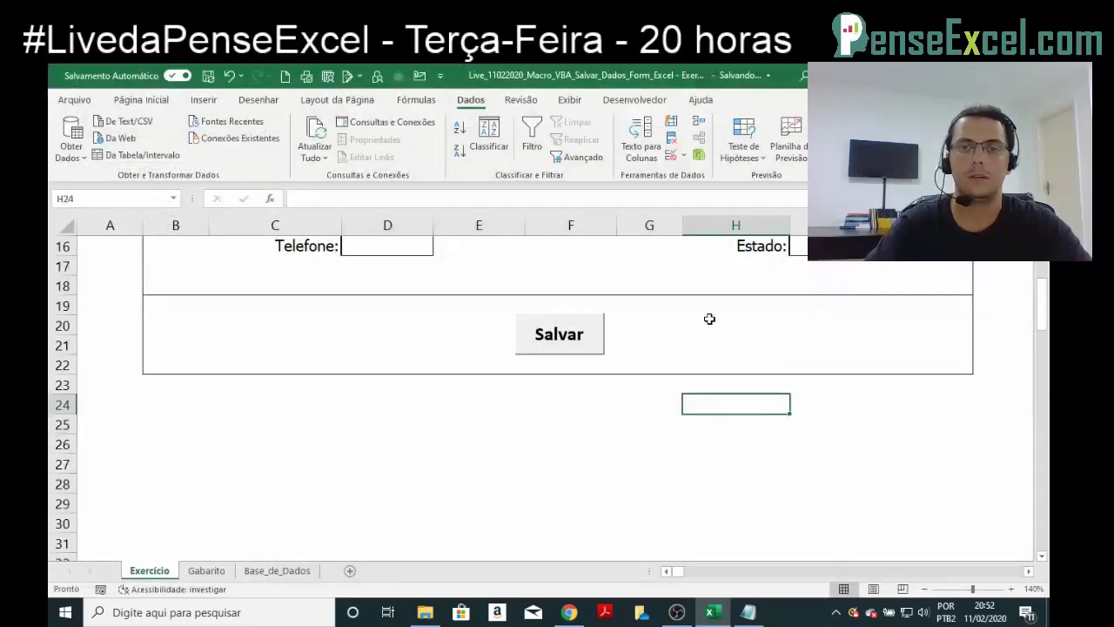
left_click(744, 277)
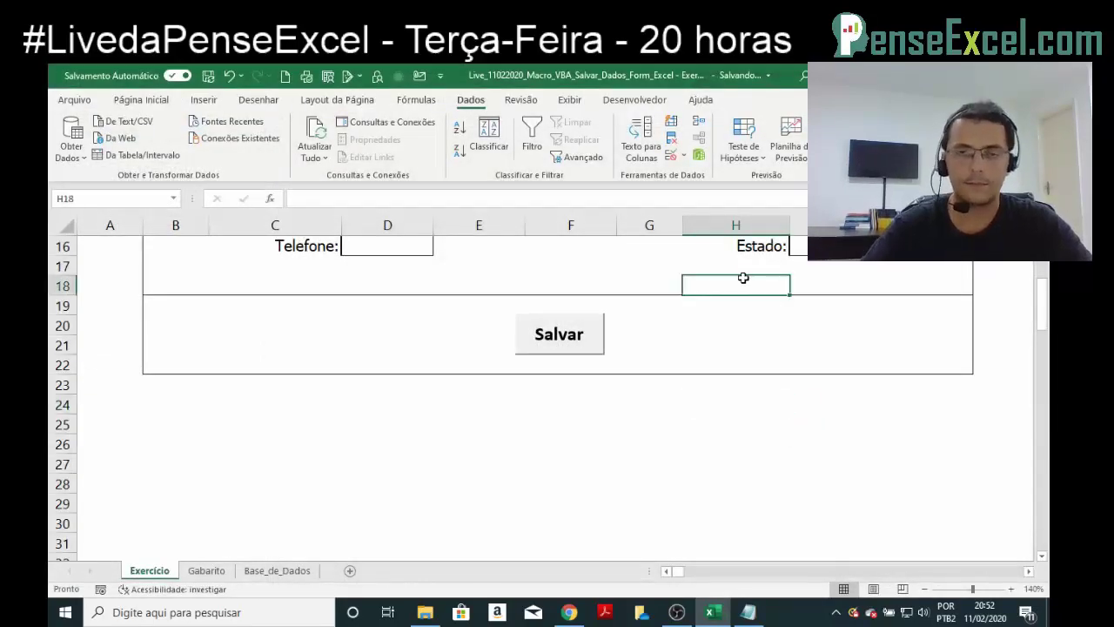
Save the empty form twice, acknowledging the 'Preencha o Código do Cliente!' warning each time.
left_click(546, 336)
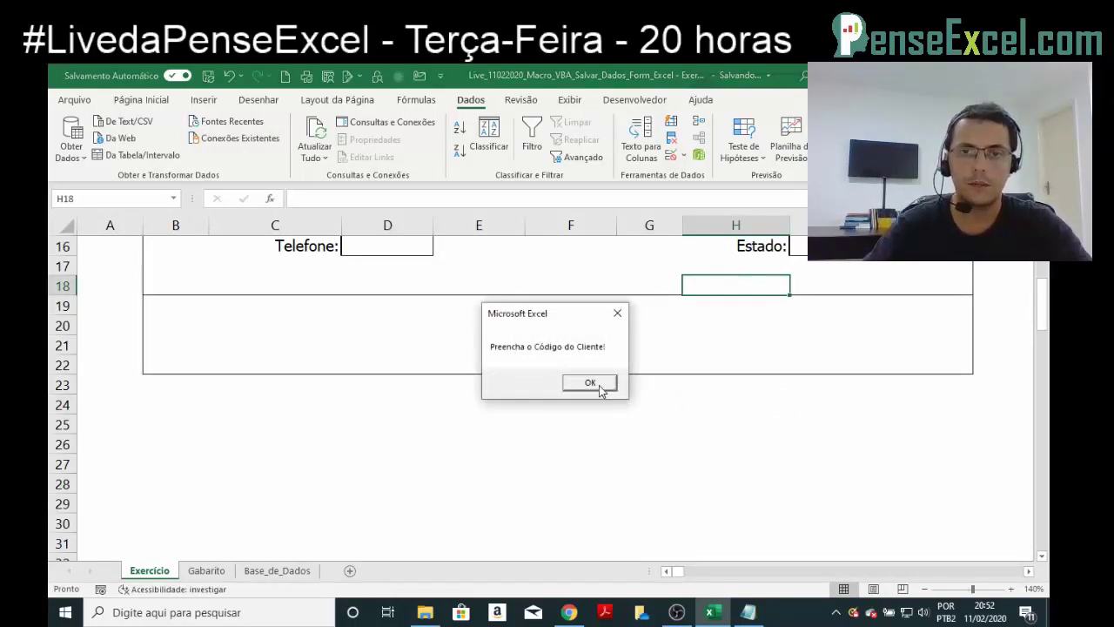
left_click(599, 390)
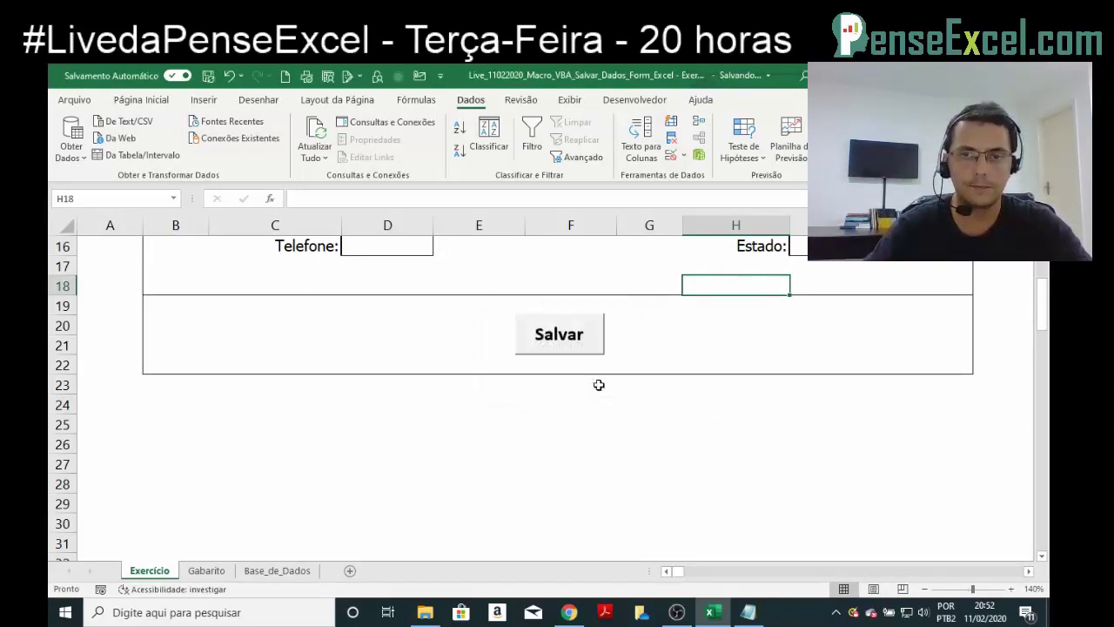
scroll(599, 385, "up", 5)
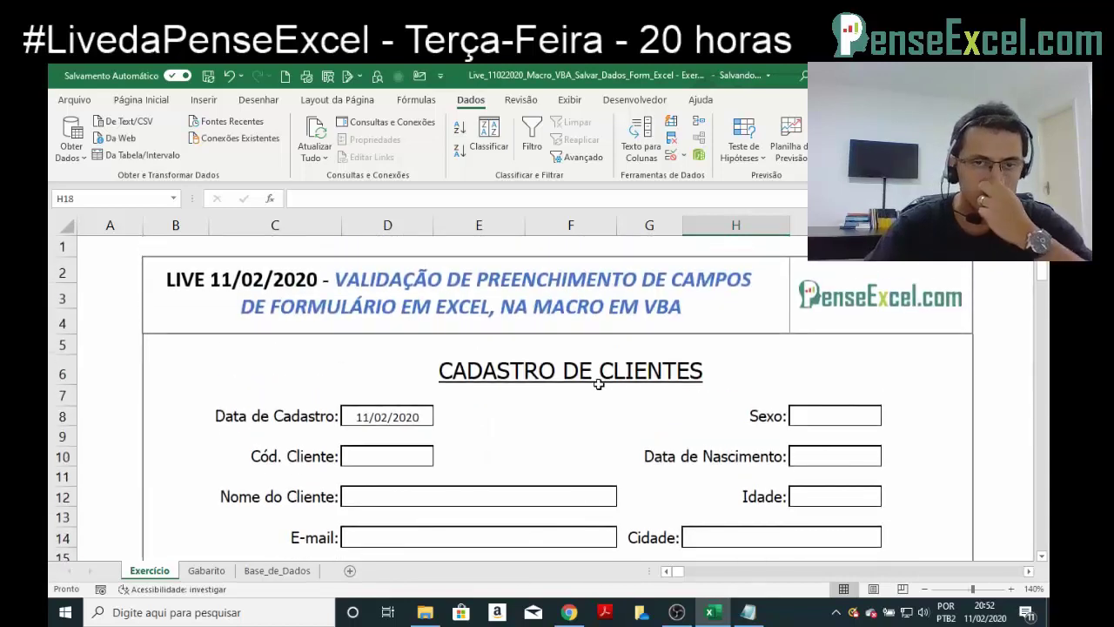
scroll(593, 348, "down", 2)
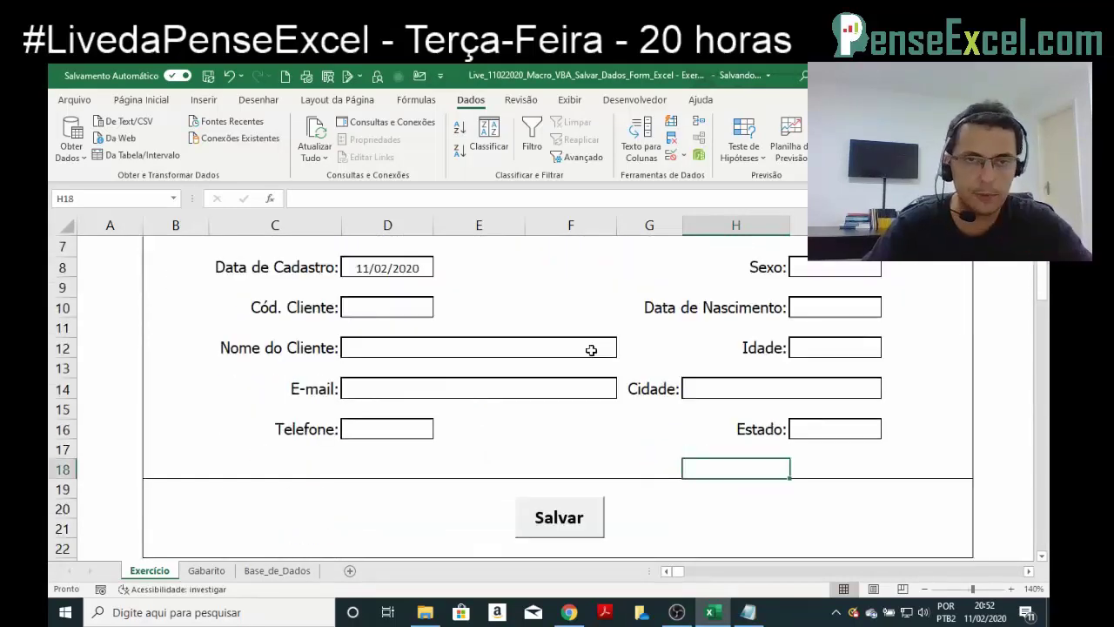
left_click(559, 517)
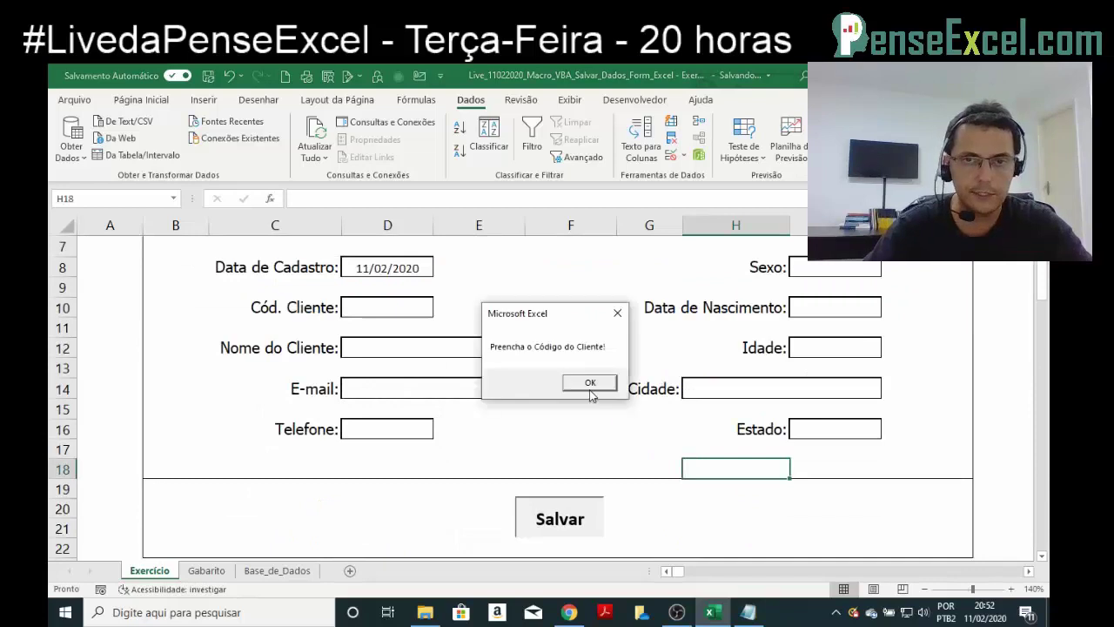
left_click(590, 390)
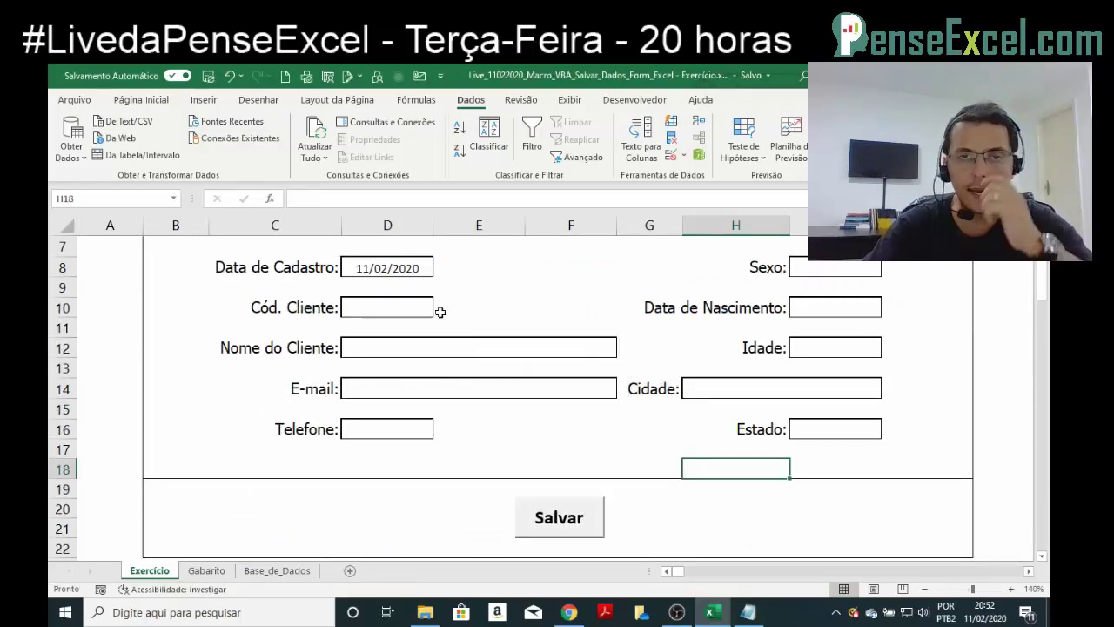
right_click(589, 535)
left_click(633, 498)
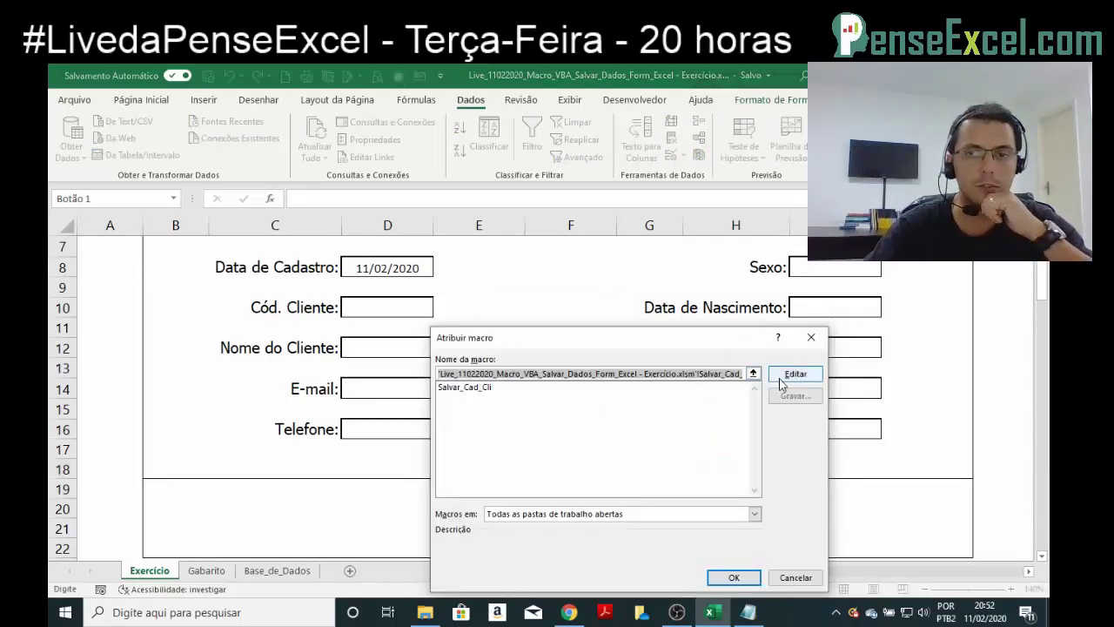
left_click(794, 375)
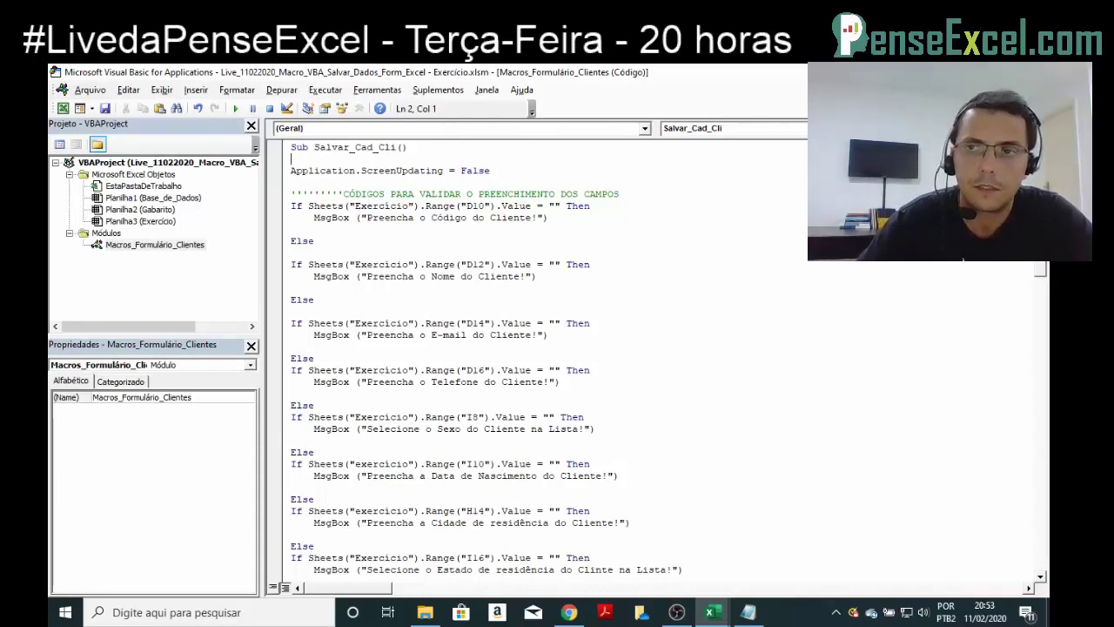
key("alt+q")
Test Salvar with the client code empty and dismiss the client code warning.
left_click(634, 427)
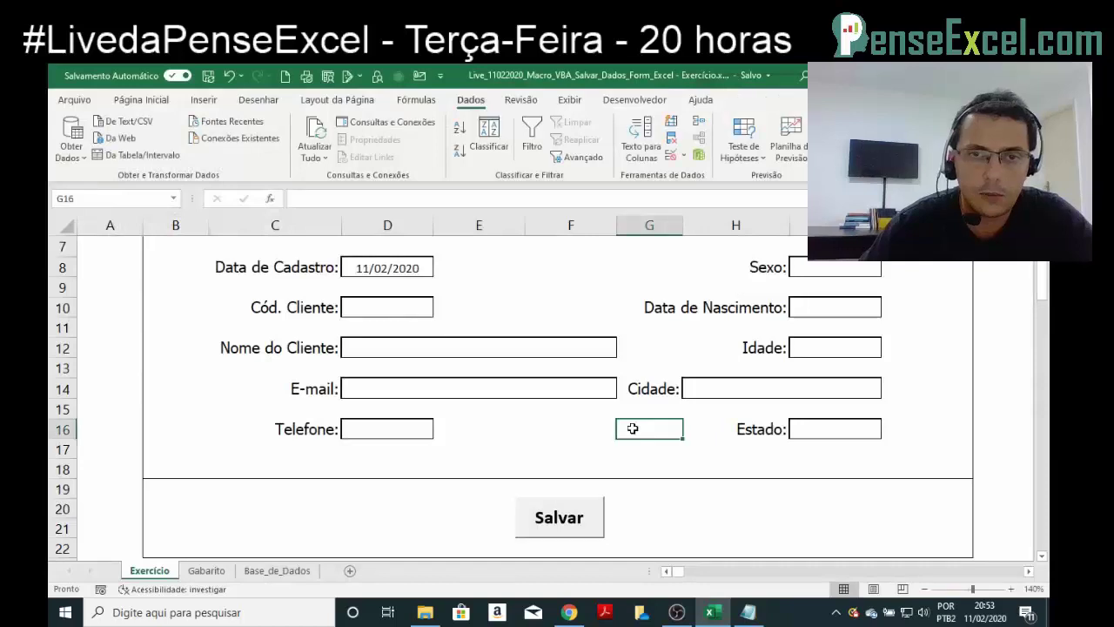
left_click(409, 300)
scroll(525, 300, "up", 2)
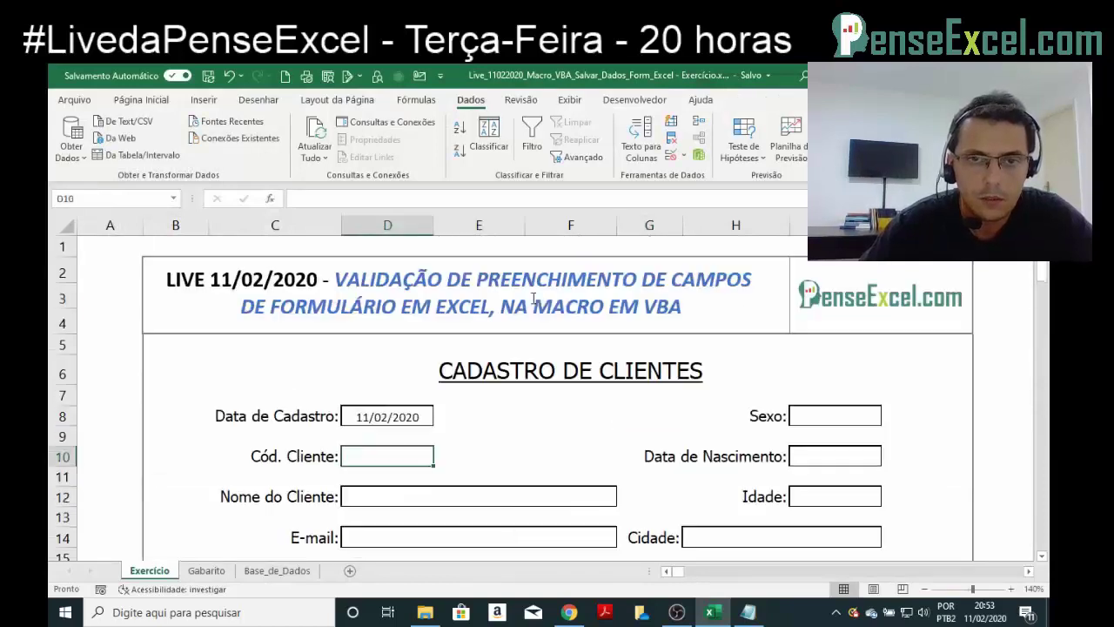
scroll(492, 396, "down", 1)
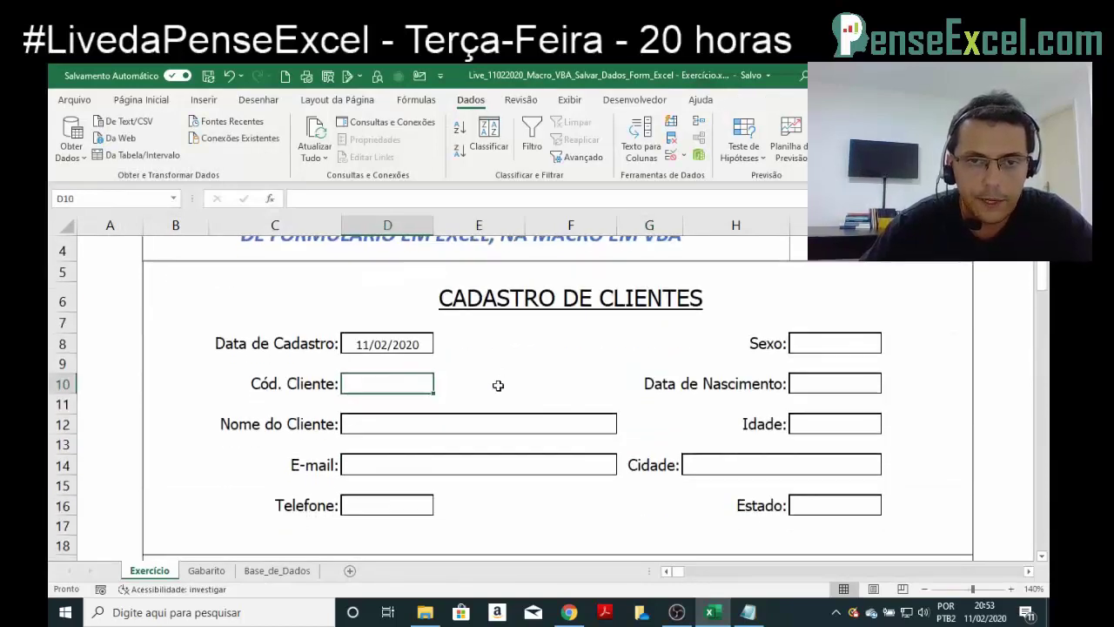
left_click(421, 339)
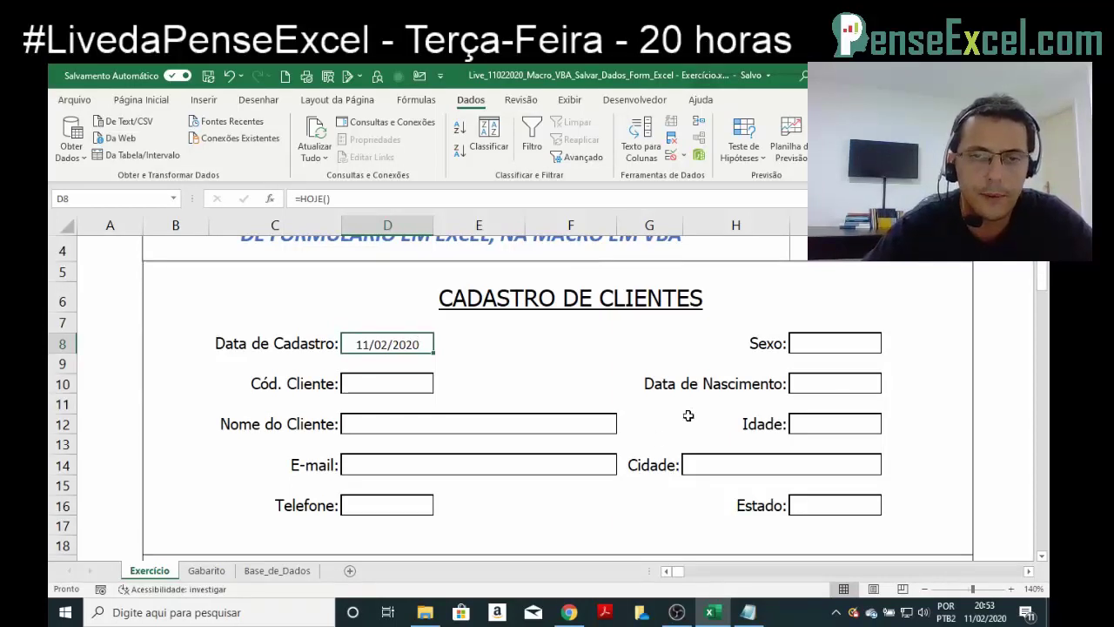
scroll(699, 402, "down", 2)
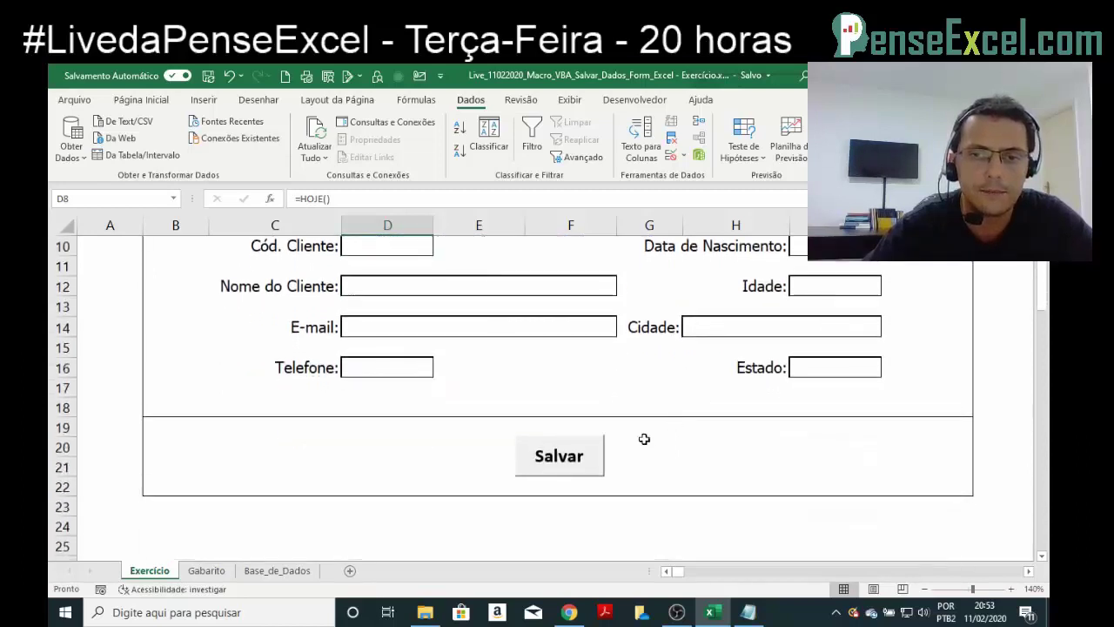
left_click(561, 478)
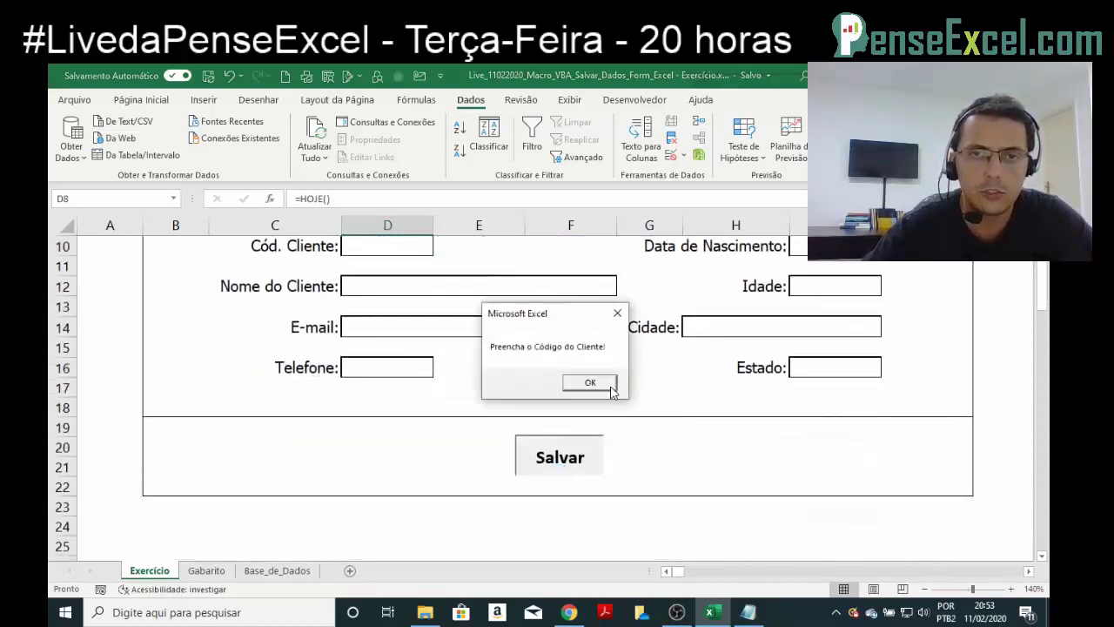
left_click(591, 383)
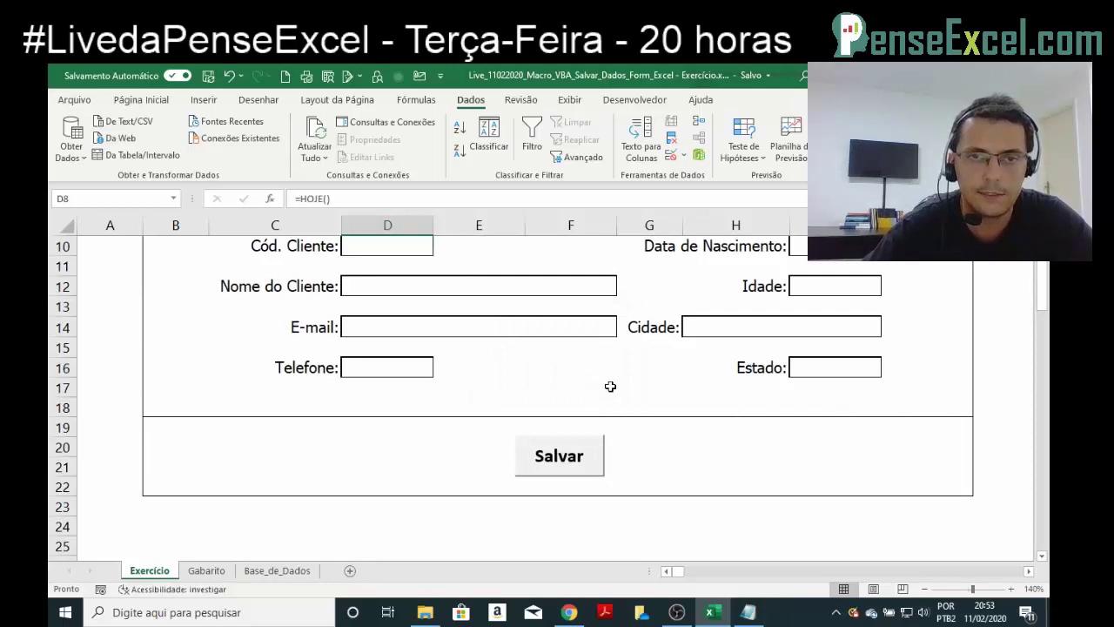
Enter client code 12345 in D10 and save, getting the missing-name warning.
scroll(627, 374, "up", 1)
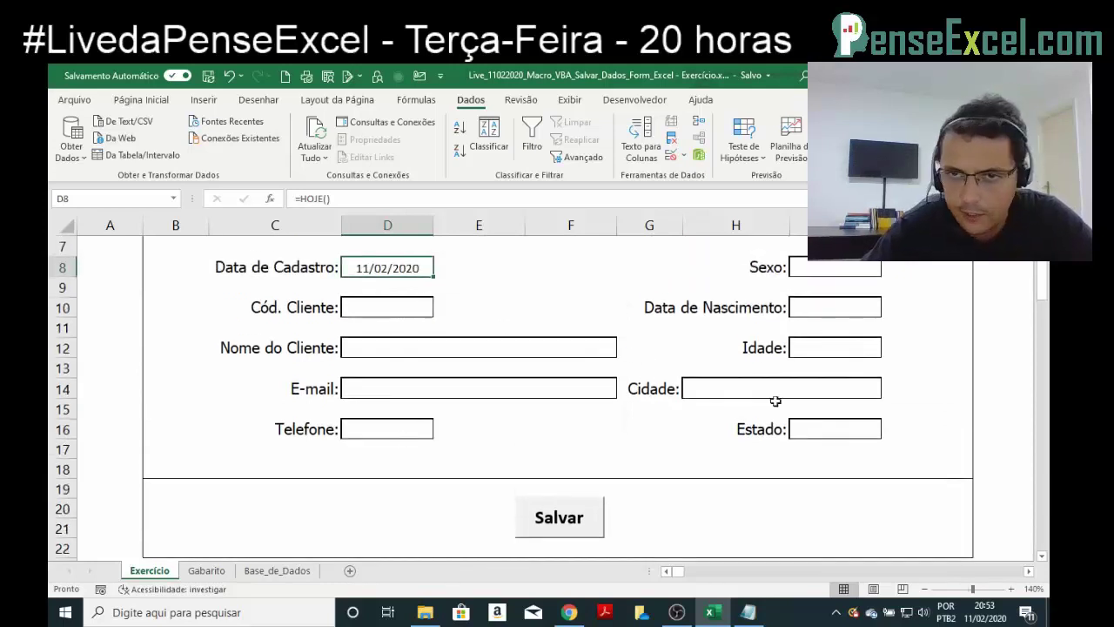
left_click(395, 305)
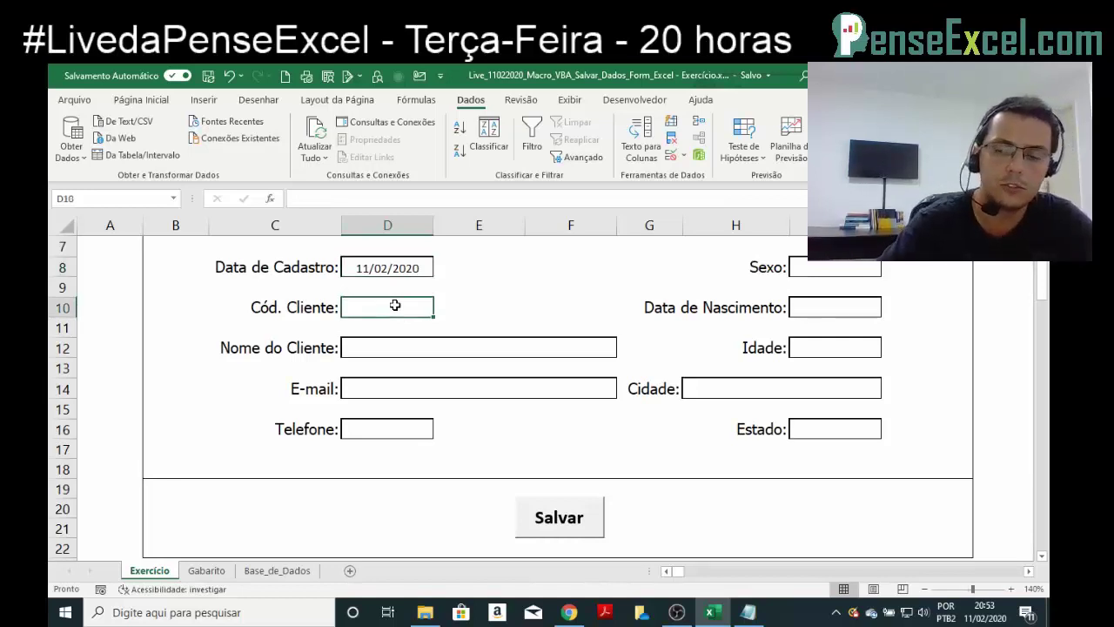
type("12")
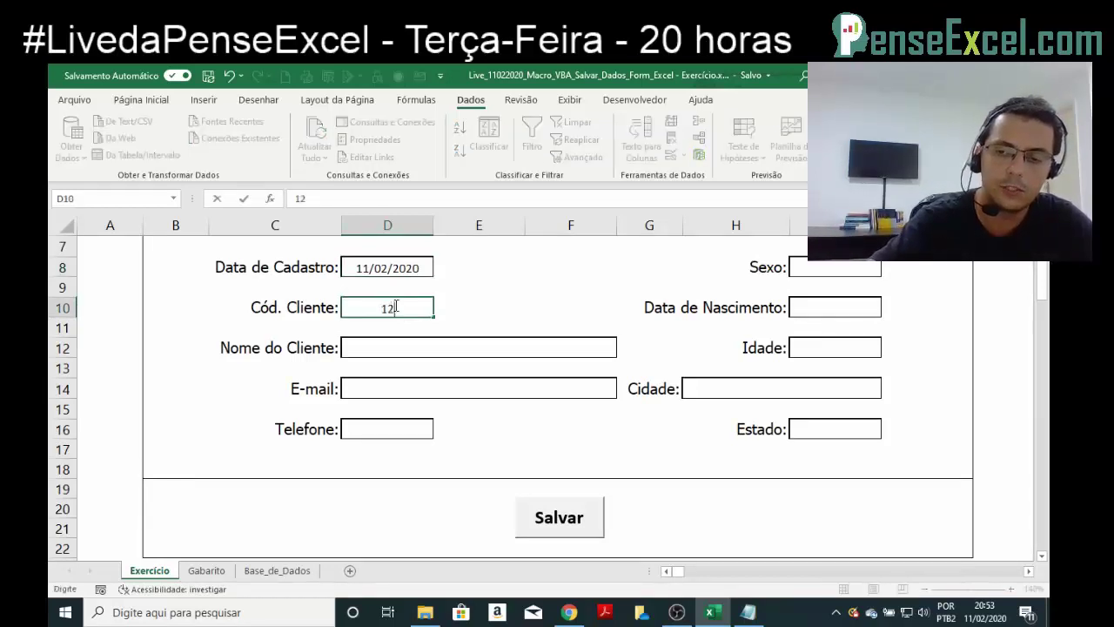
type("345")
key("Return")
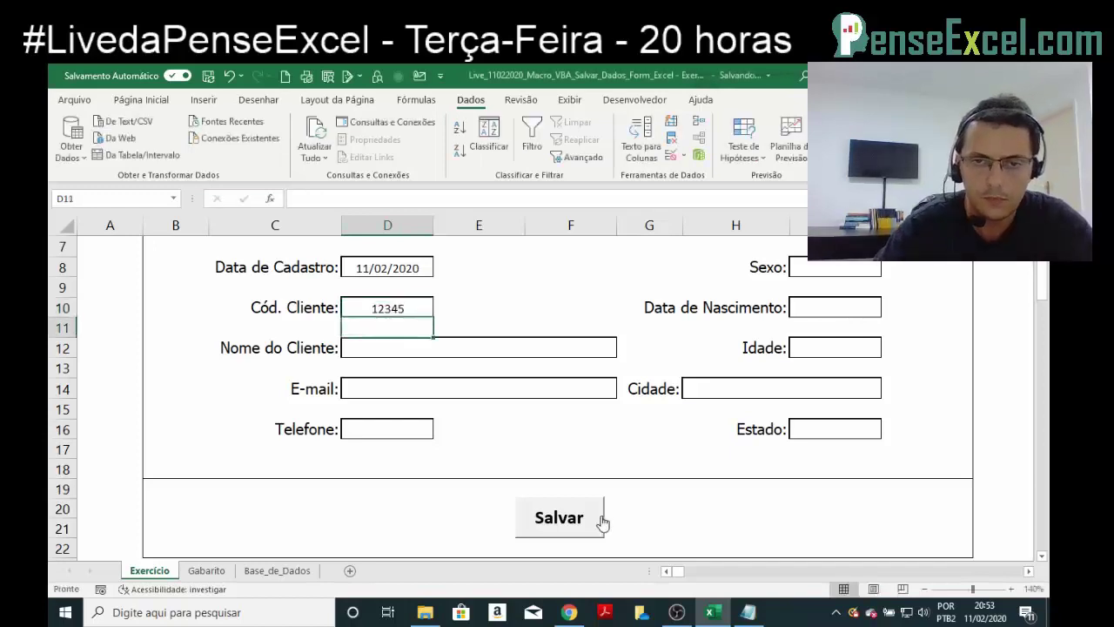
left_click(593, 520)
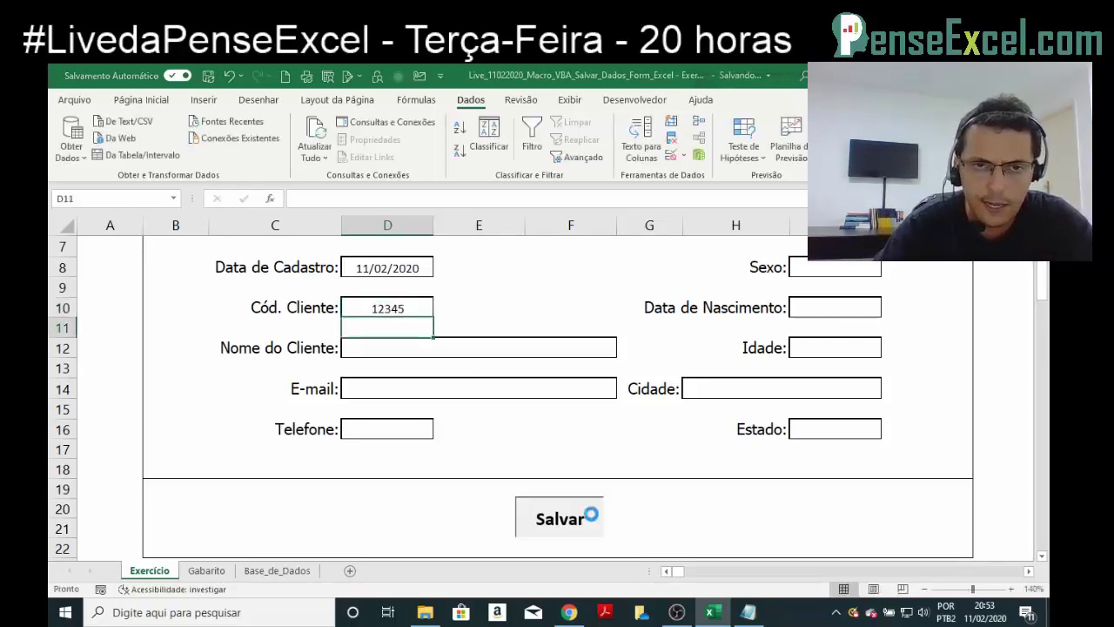
left_click(607, 388)
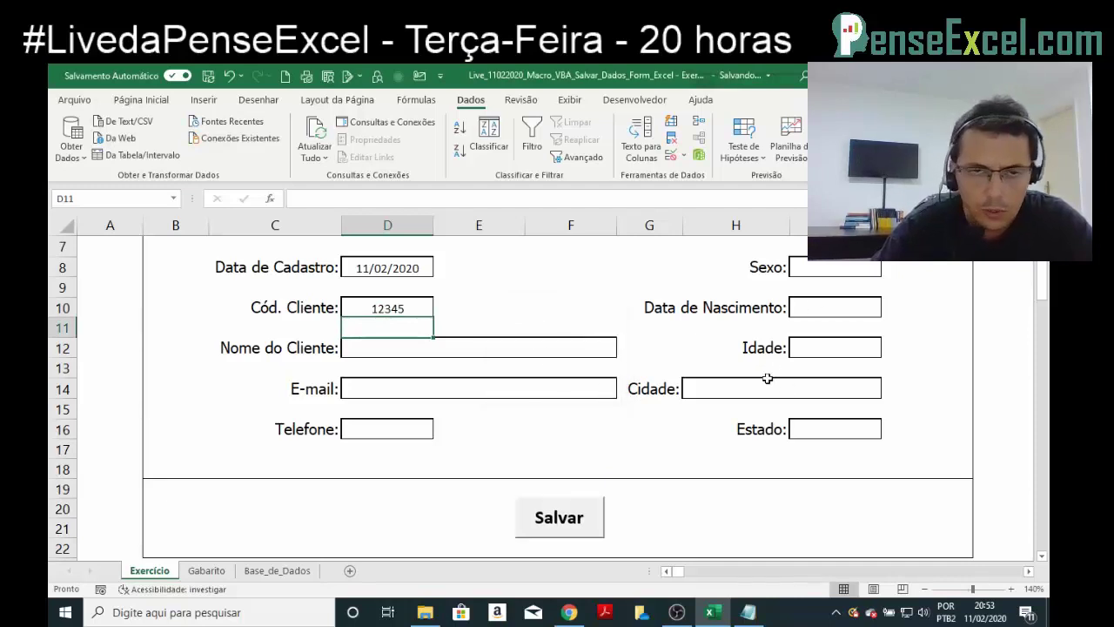
Enter the client's full name in D12 and save, getting the missing e-mail warning.
left_click(353, 346)
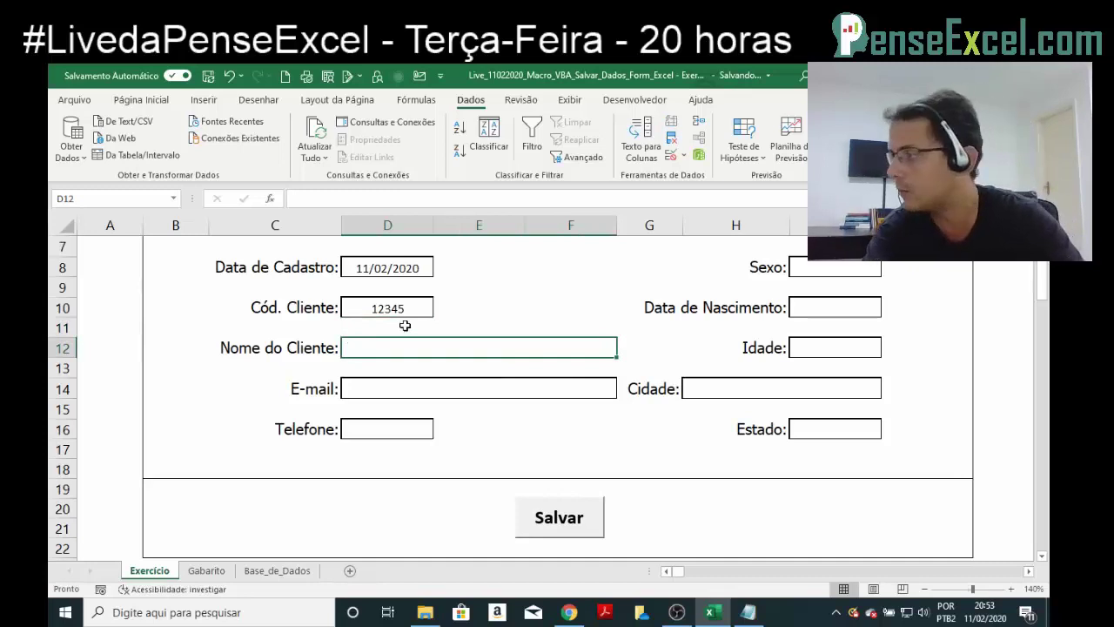
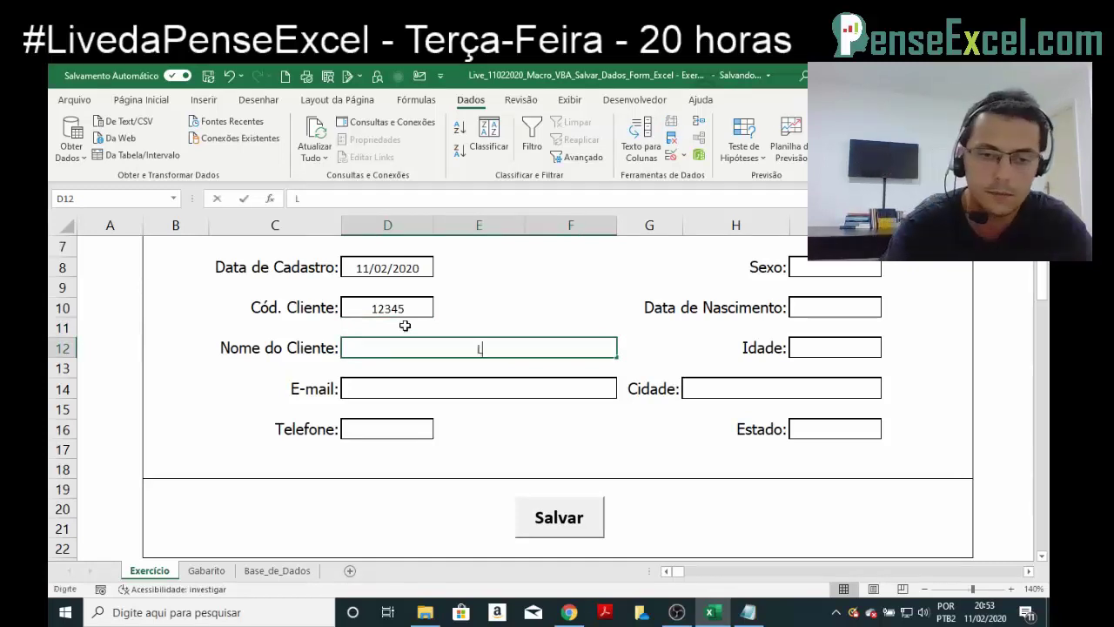
key("Return")
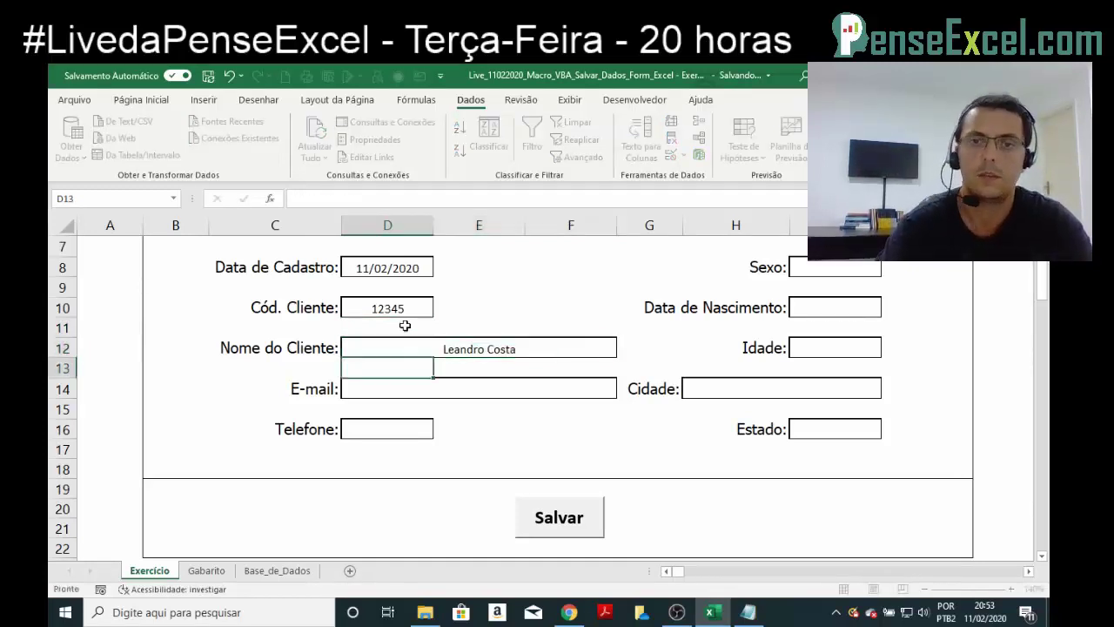
left_click(590, 517)
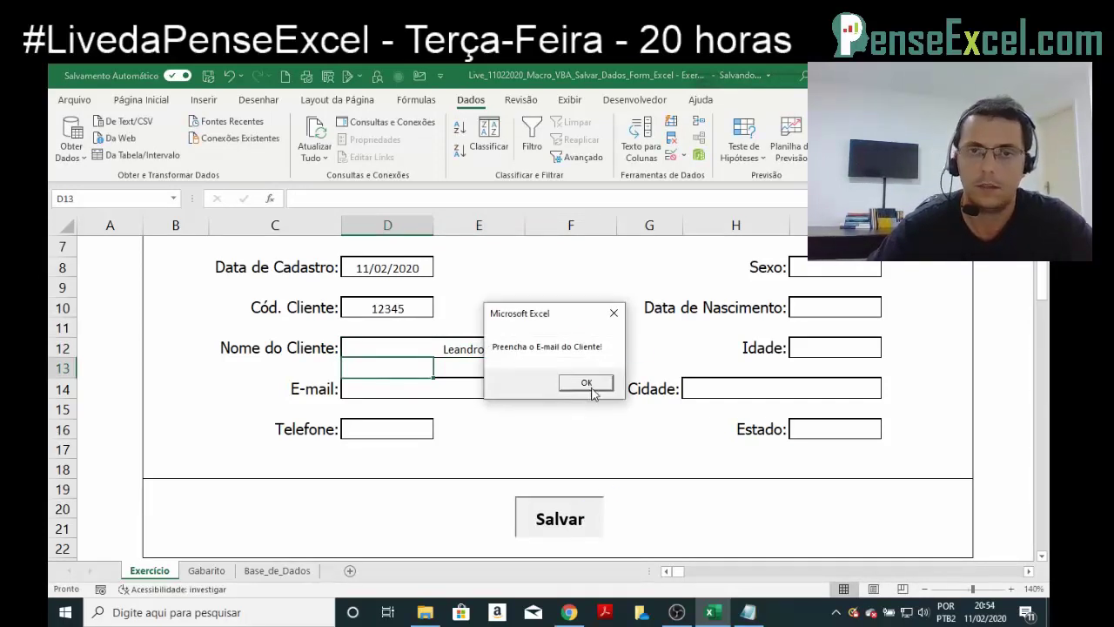
left_click(591, 389)
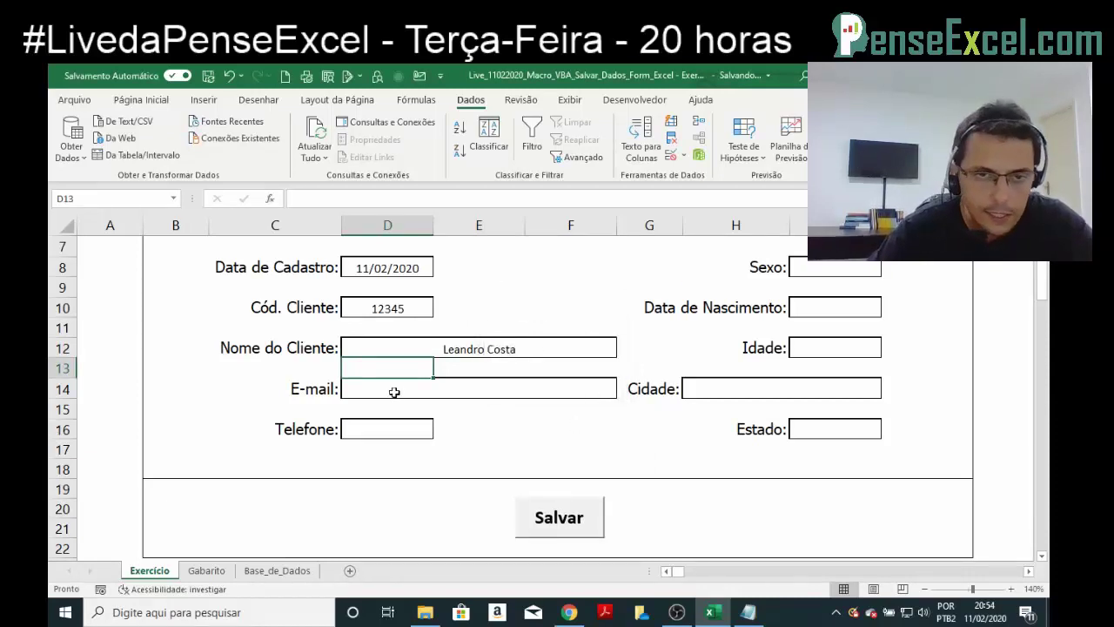
left_click(500, 398)
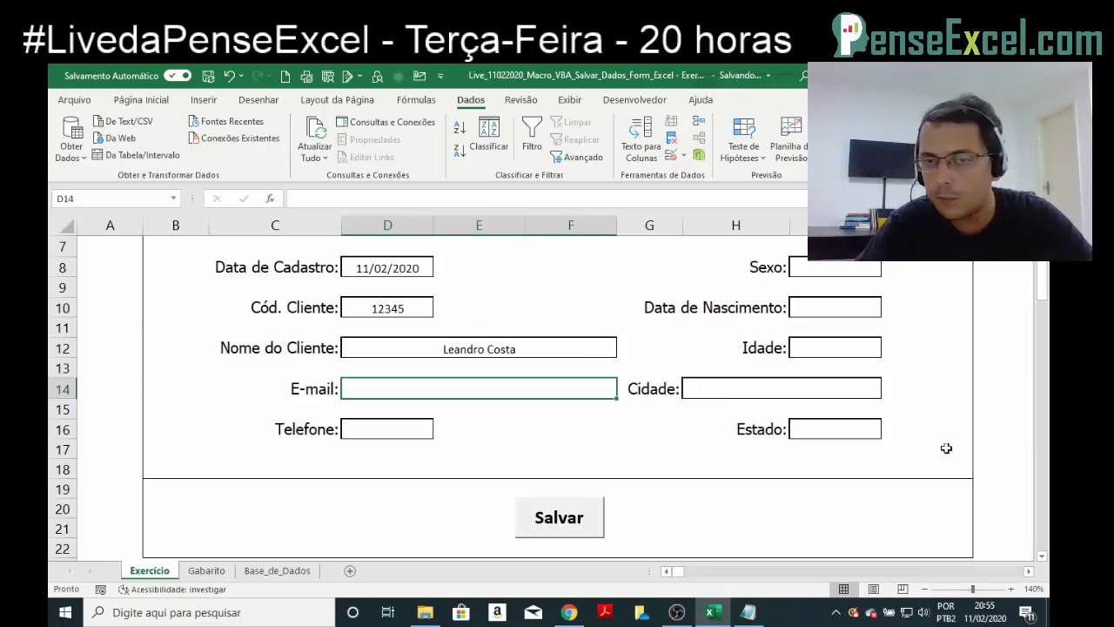
Select the Data de Nascimento cell I10 on the client form.
left_click(906, 295)
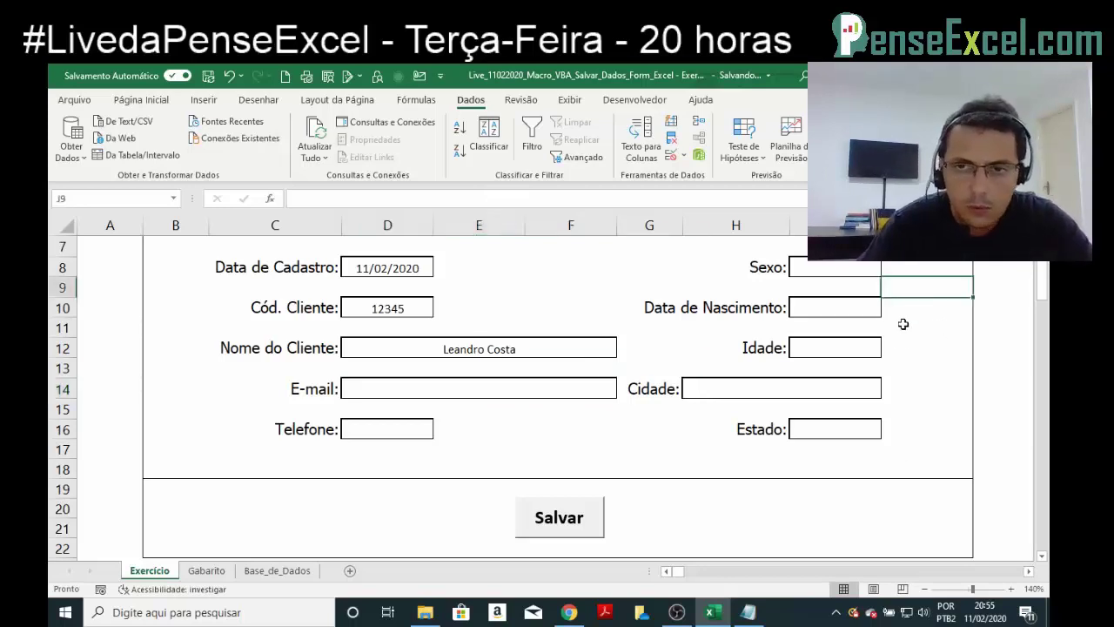
left_click(832, 311)
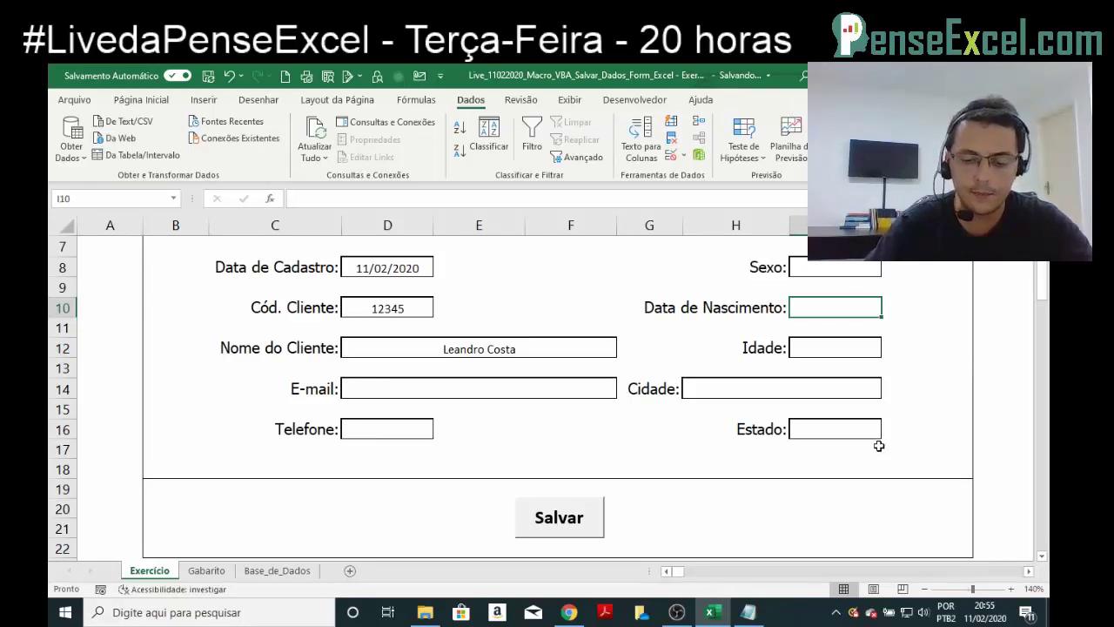
Open the Salvar button's Salvar_Cad_Cli macro for editing via Atribuir macro.
right_click(575, 521)
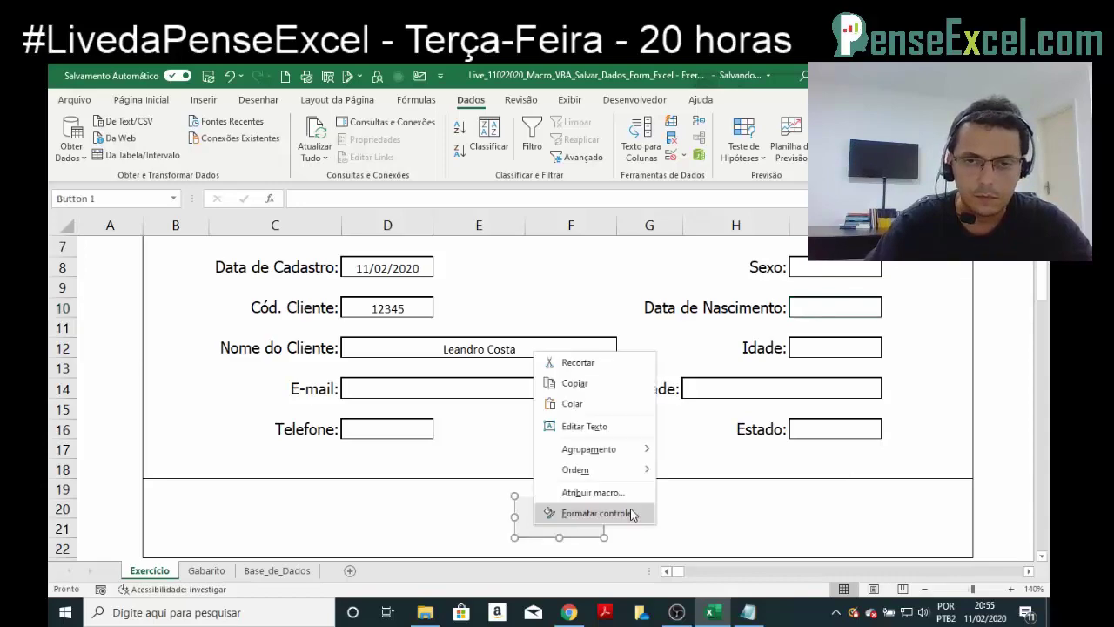
left_click(643, 493)
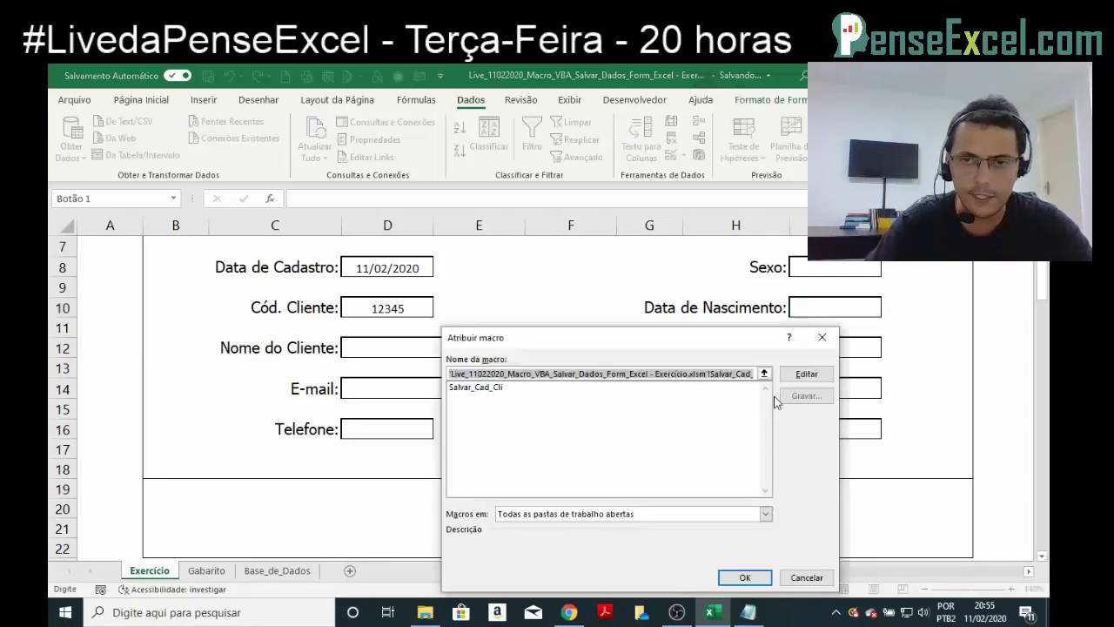
left_click(799, 378)
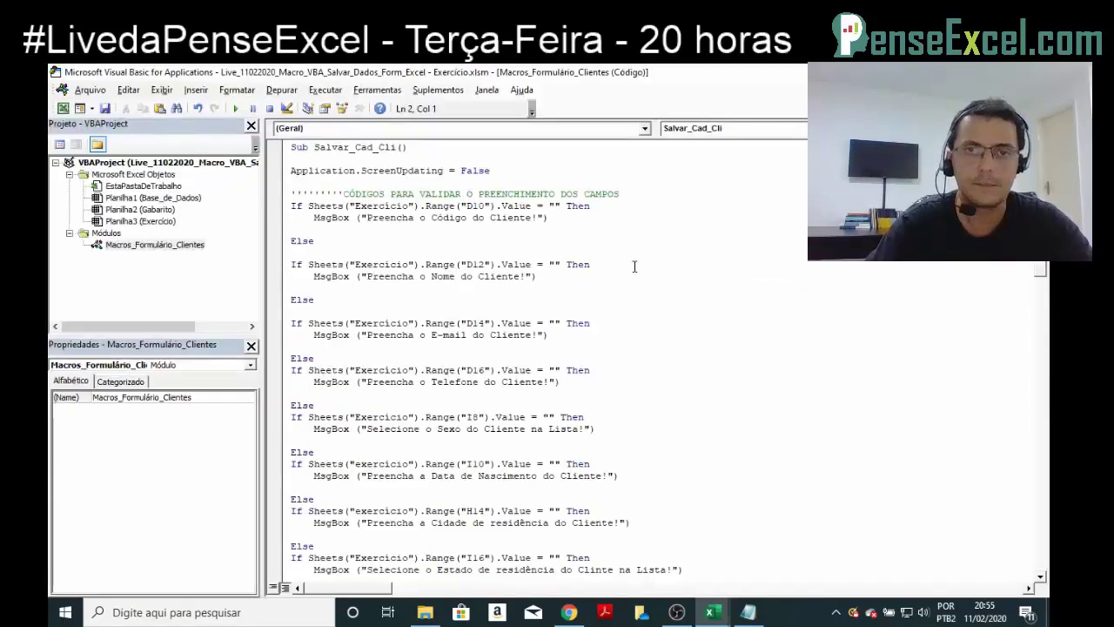
Insert a blank line under the D10 client-code MsgBox, before its Else.
left_click(595, 213)
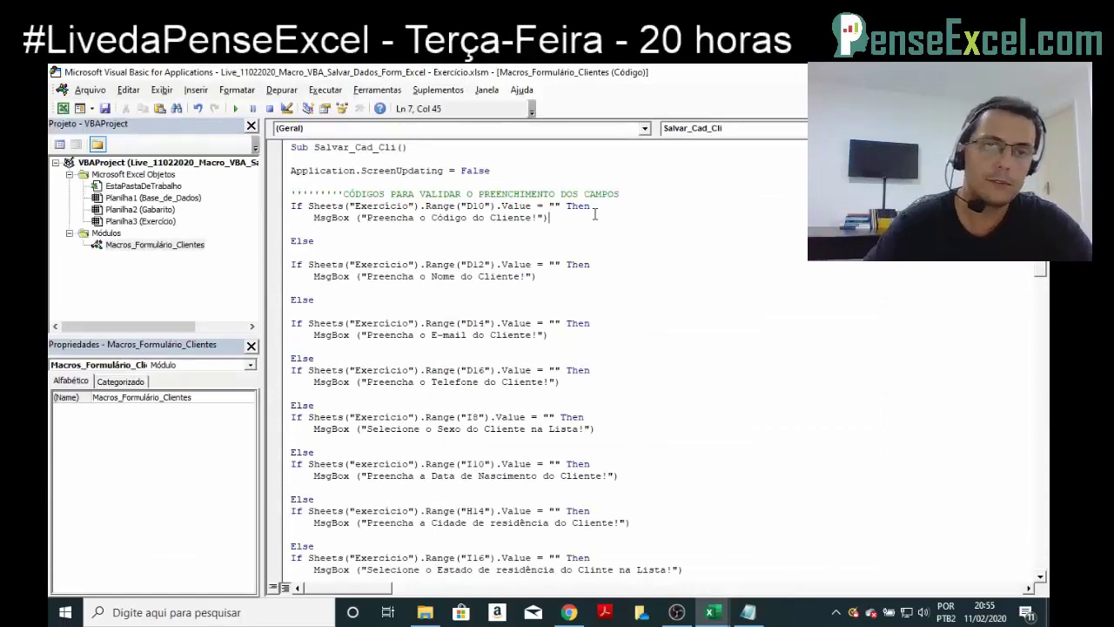
key("Return")
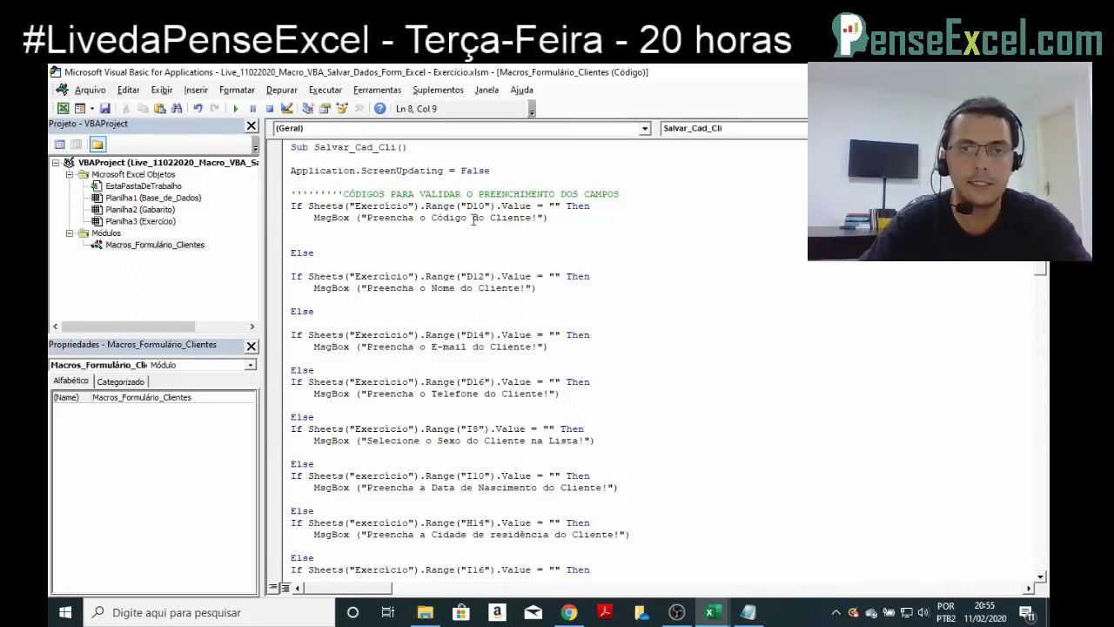
left_click(284, 207, "shift")
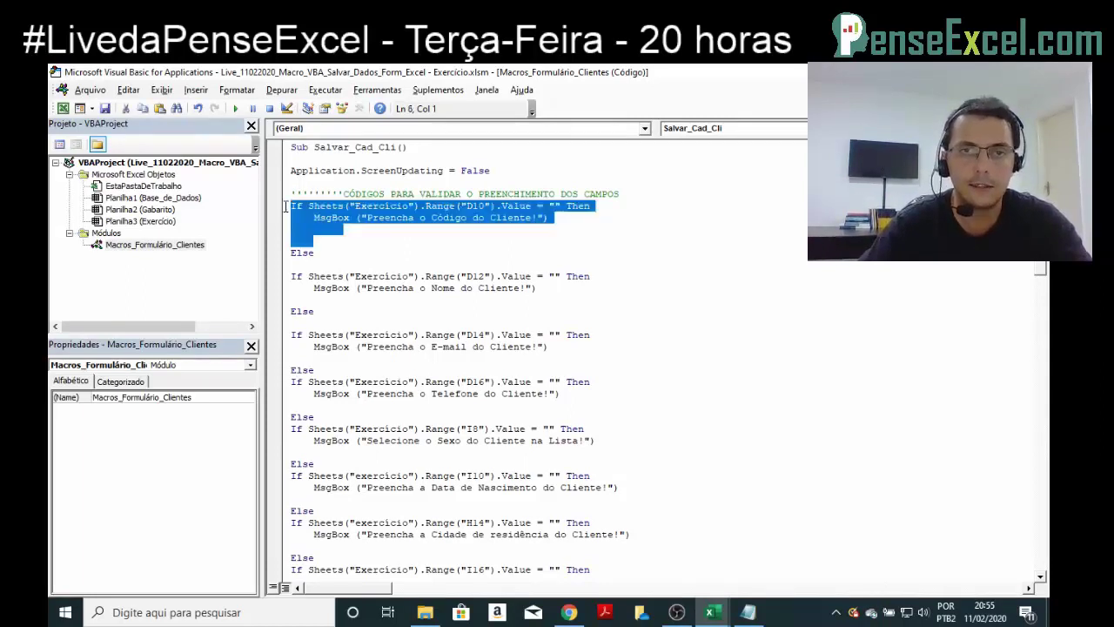
left_click(323, 252, "shift")
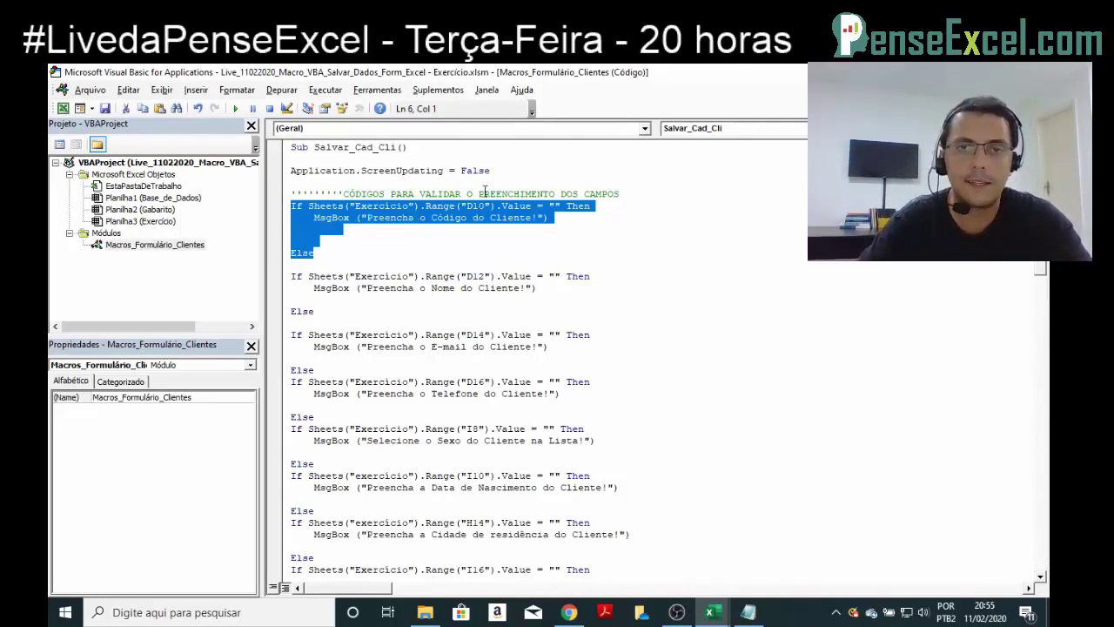
left_click(430, 233)
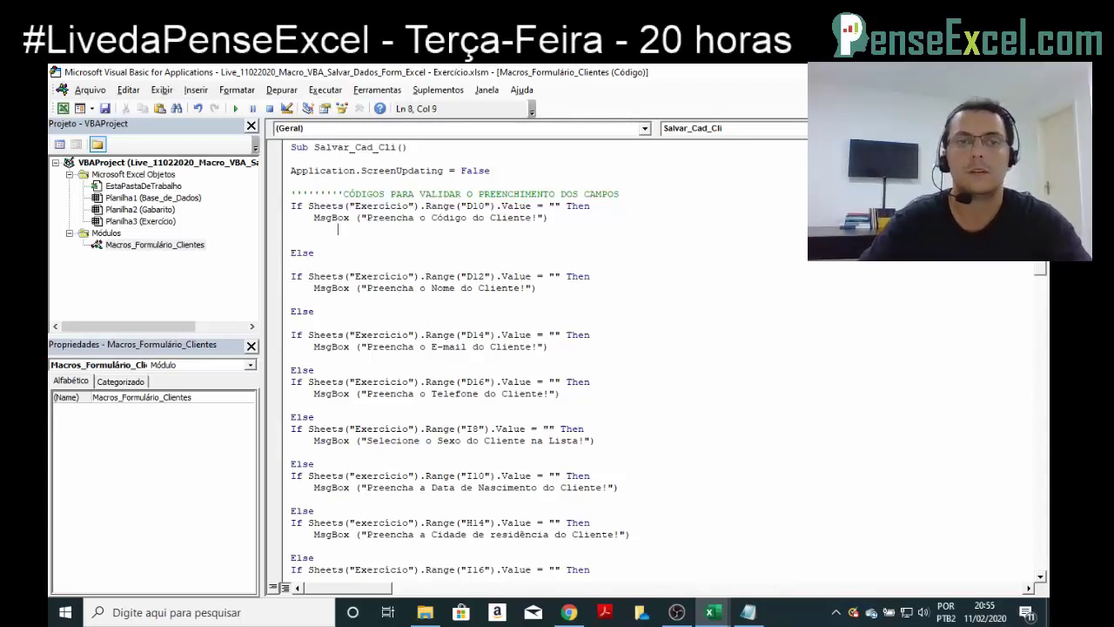
Add Sheets("Exercício").Range("D10").Select under the client-code MsgBox.
type("Sheets")
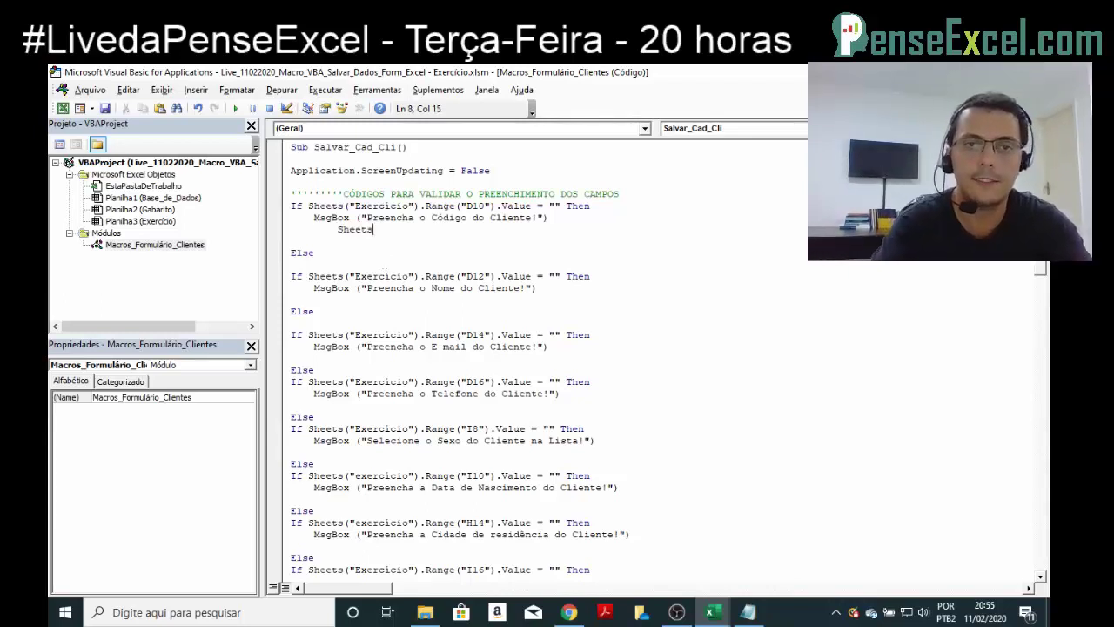
type("(")
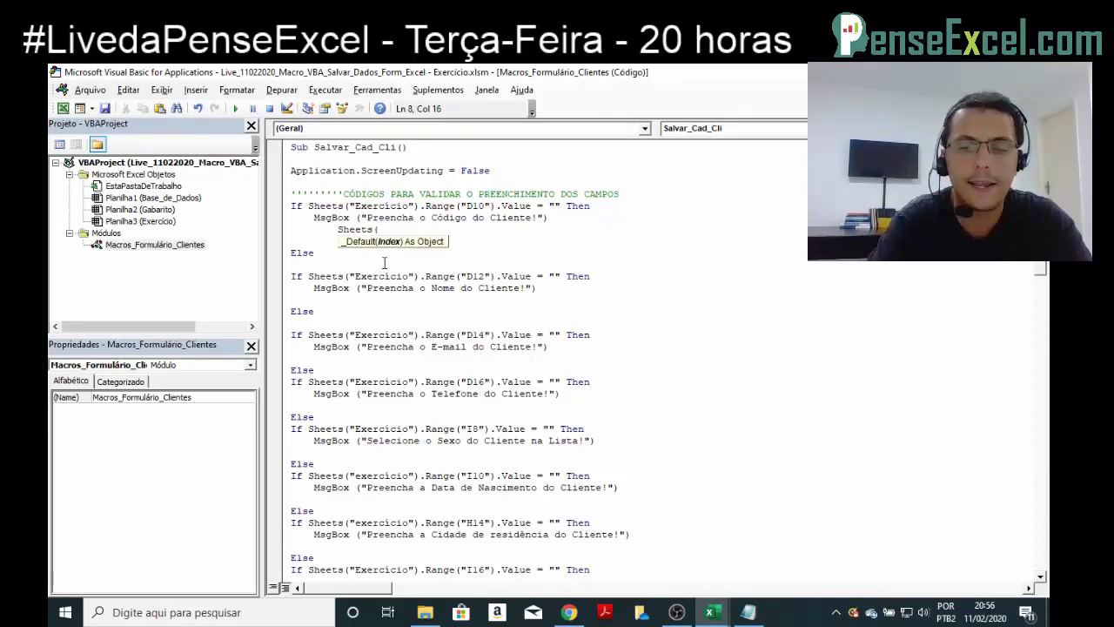
type("\"Exercício\")")
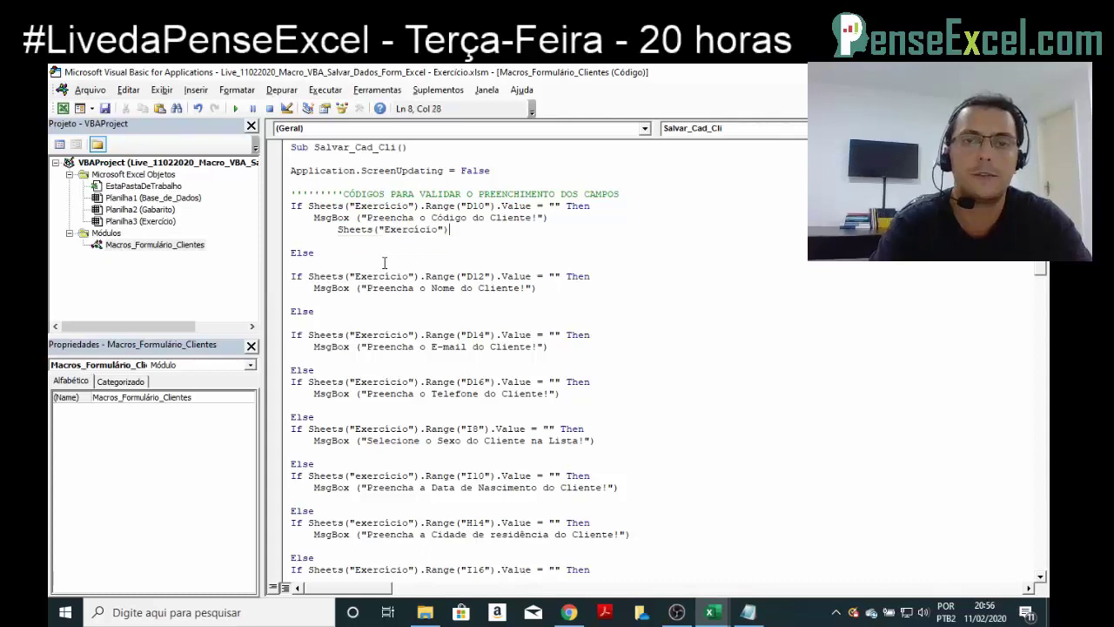
type(".range(")
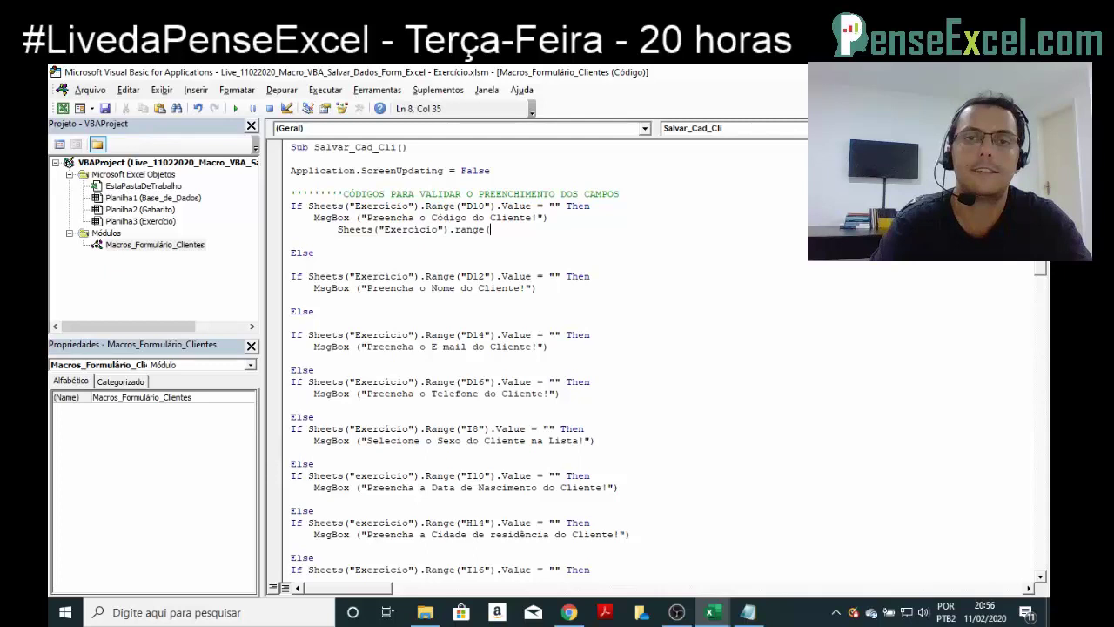
type("\"D10")
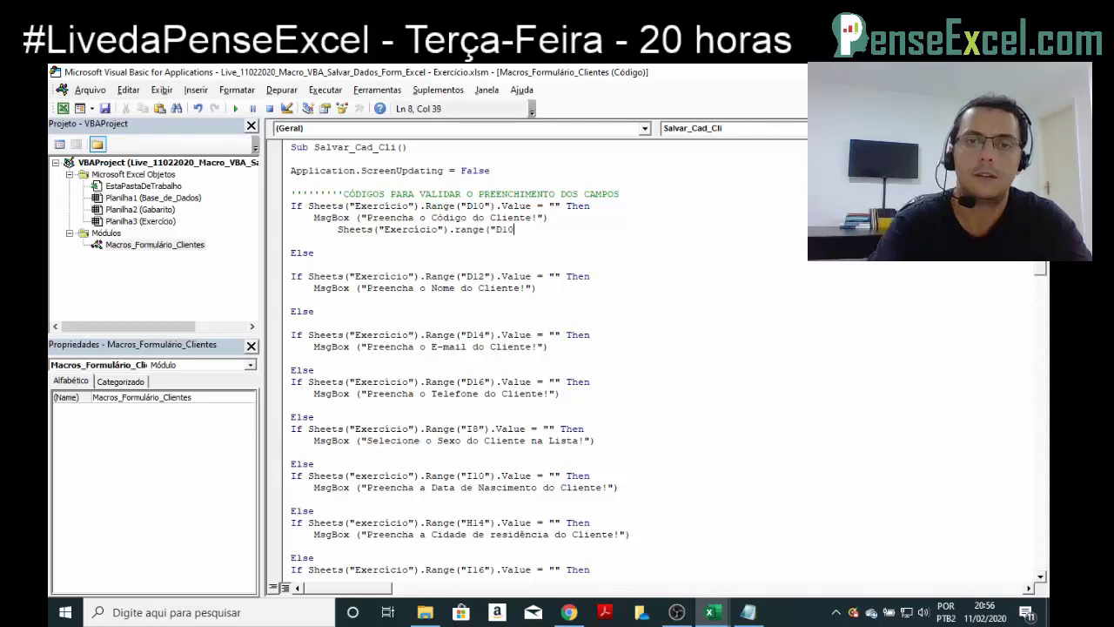
type("\").")
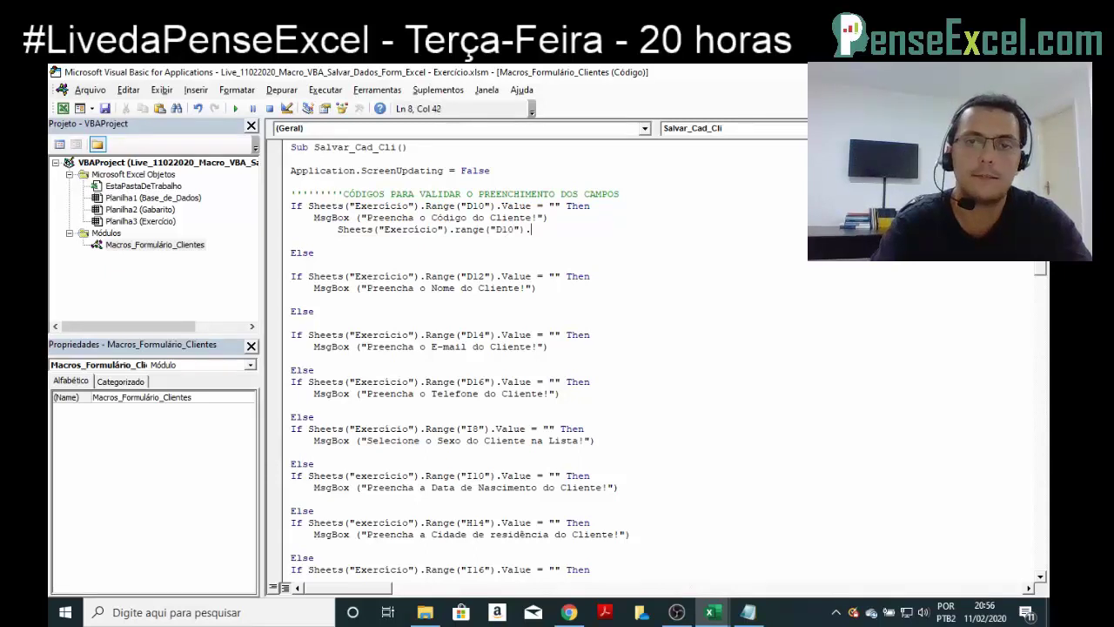
type("select")
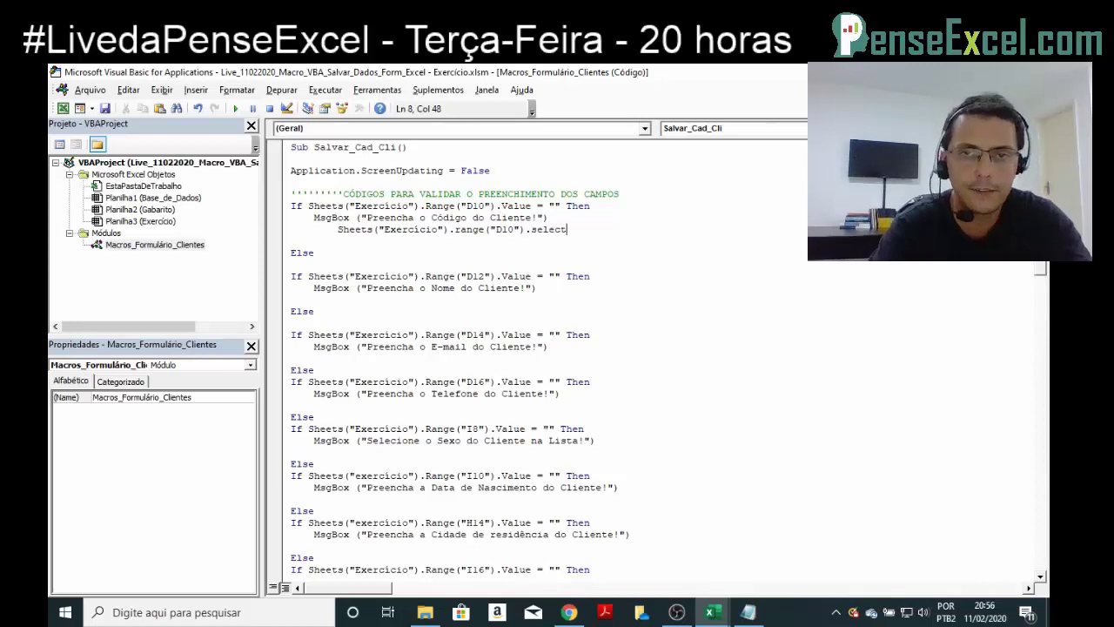
key("Return")
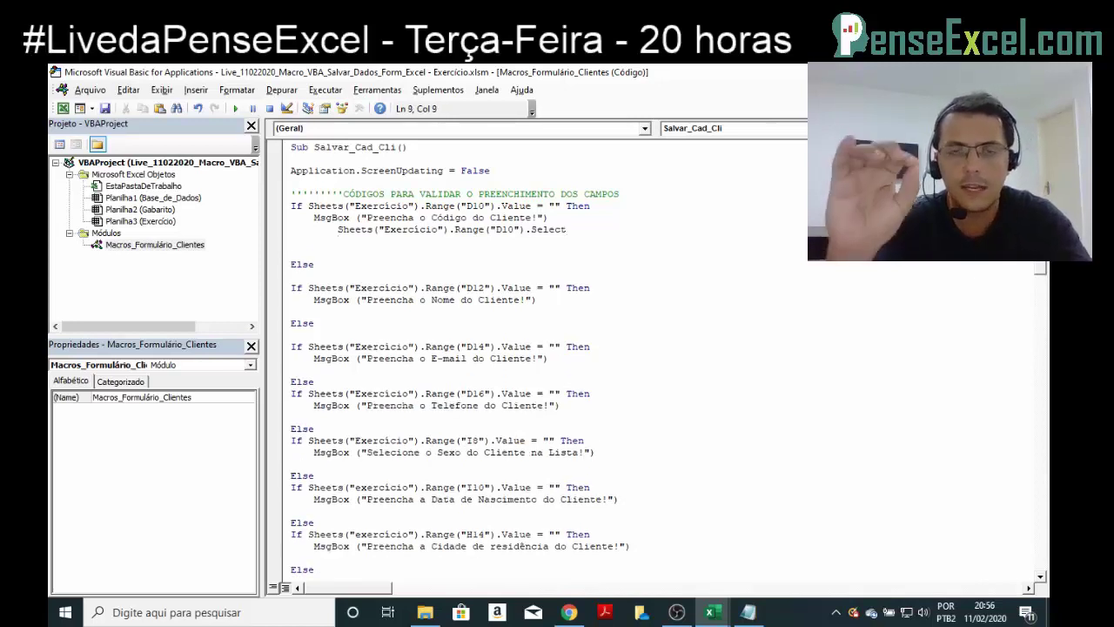
key("BackSpace")
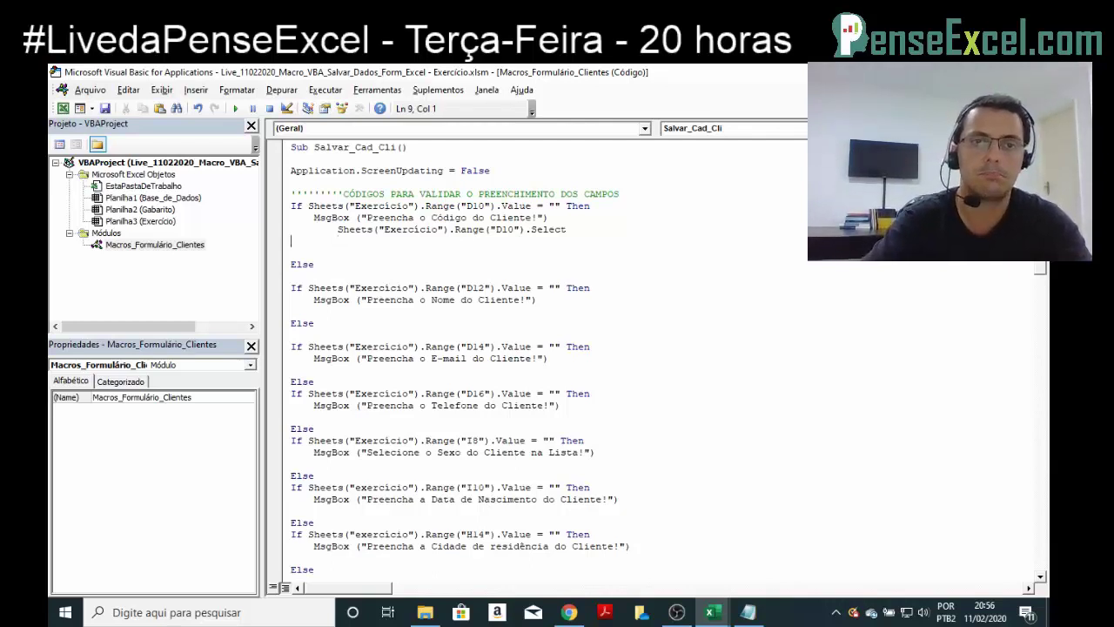
key("BackSpace")
key("BackSpace")
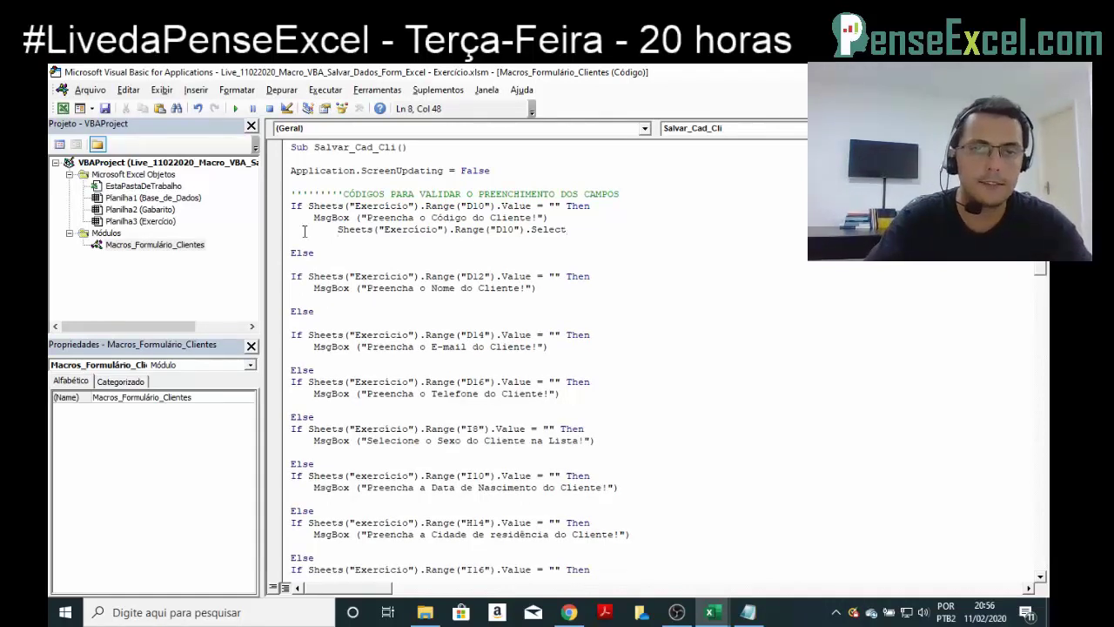
Select and copy the new reselect-D10 line.
left_click(278, 232)
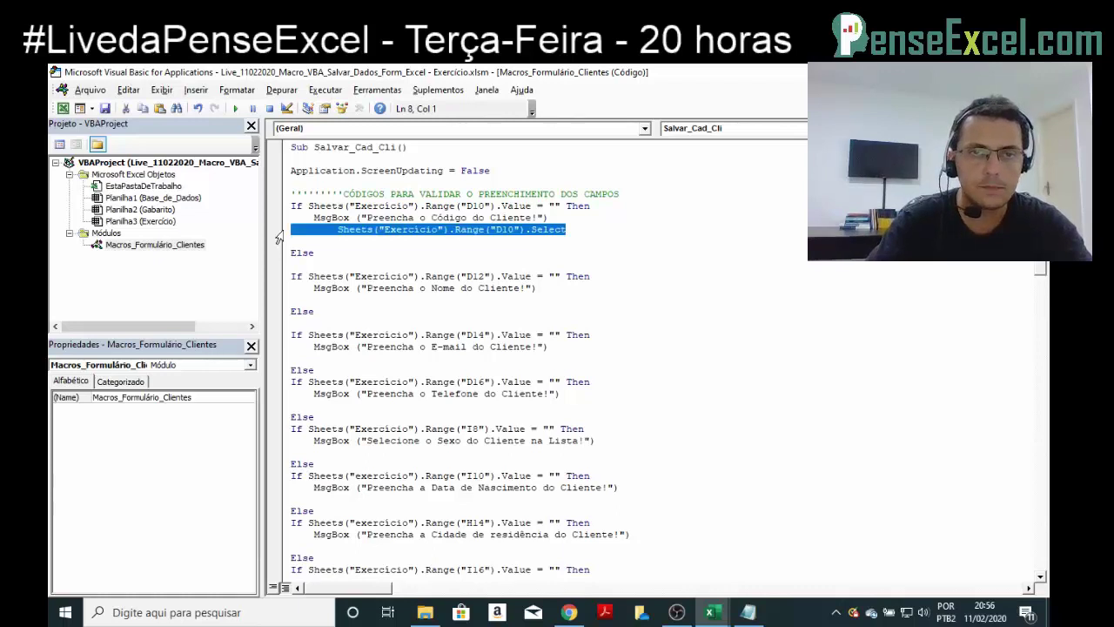
right_click(280, 228)
key("Escape")
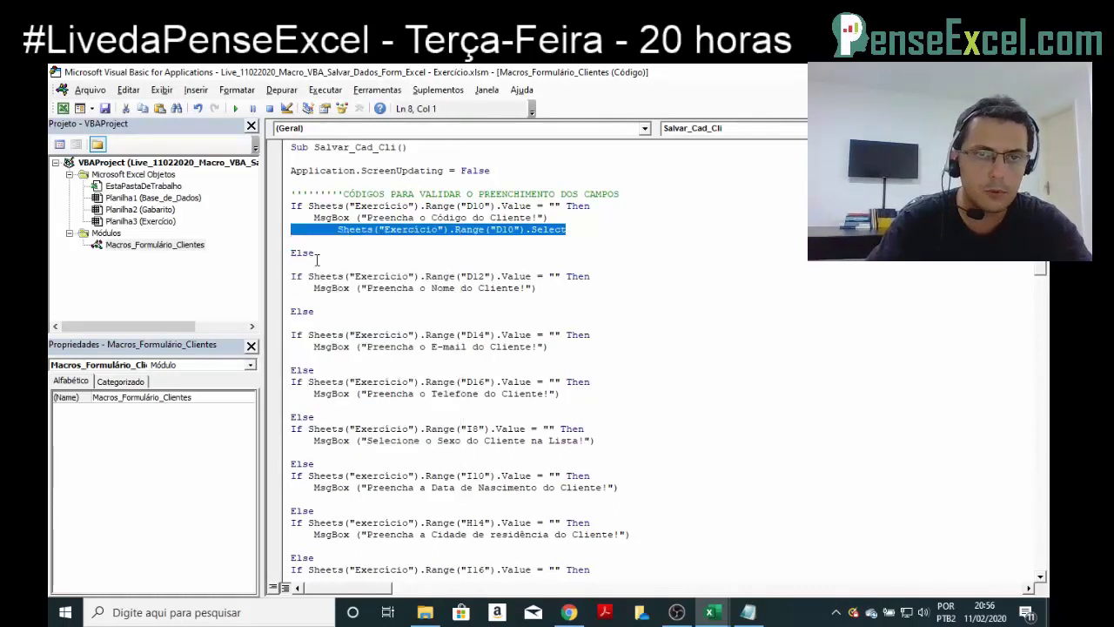
Paste Sheets("Exercicio").Range("D10").Select under the name, E-mail and Telefone warning messages.
left_click(537, 288)
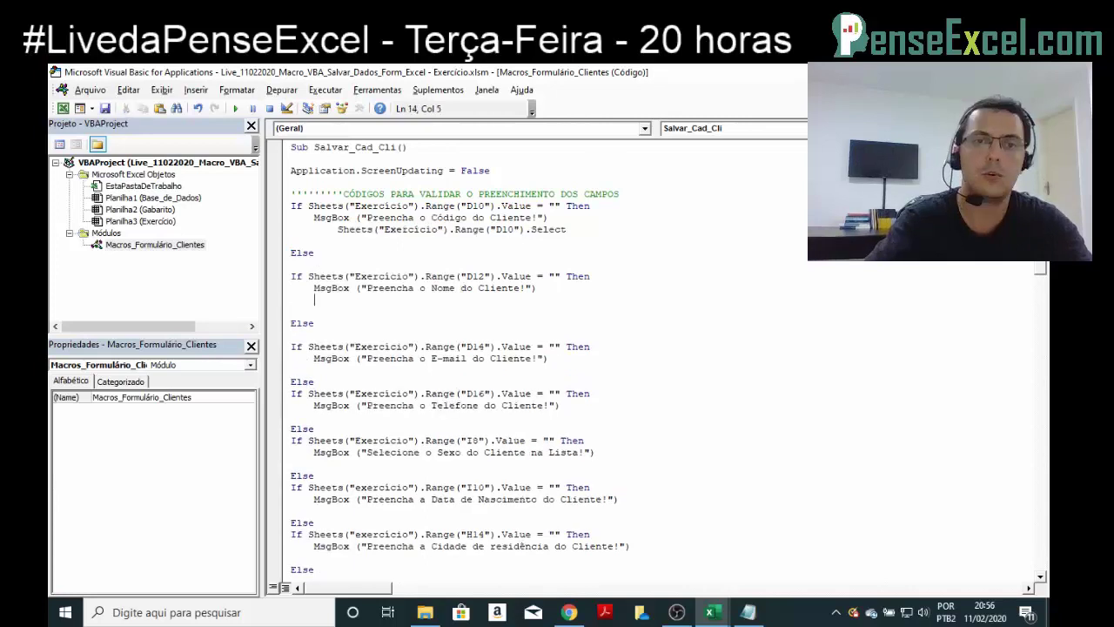
key("Return")
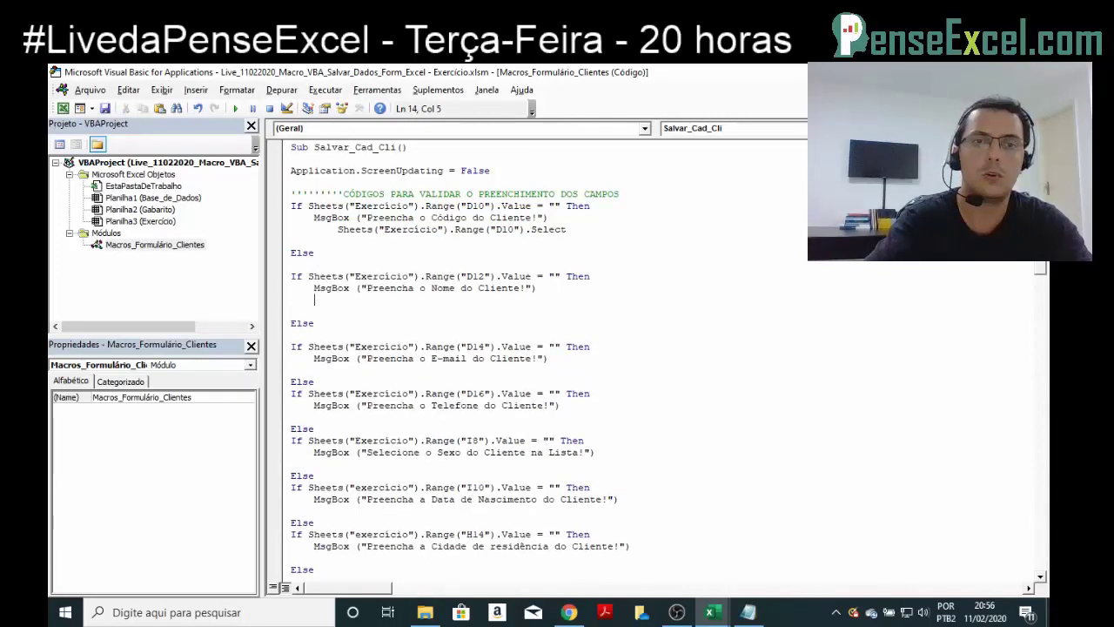
type("Sheets(\"Exercício\").Range(\"D10\").Select")
left_click(585, 358)
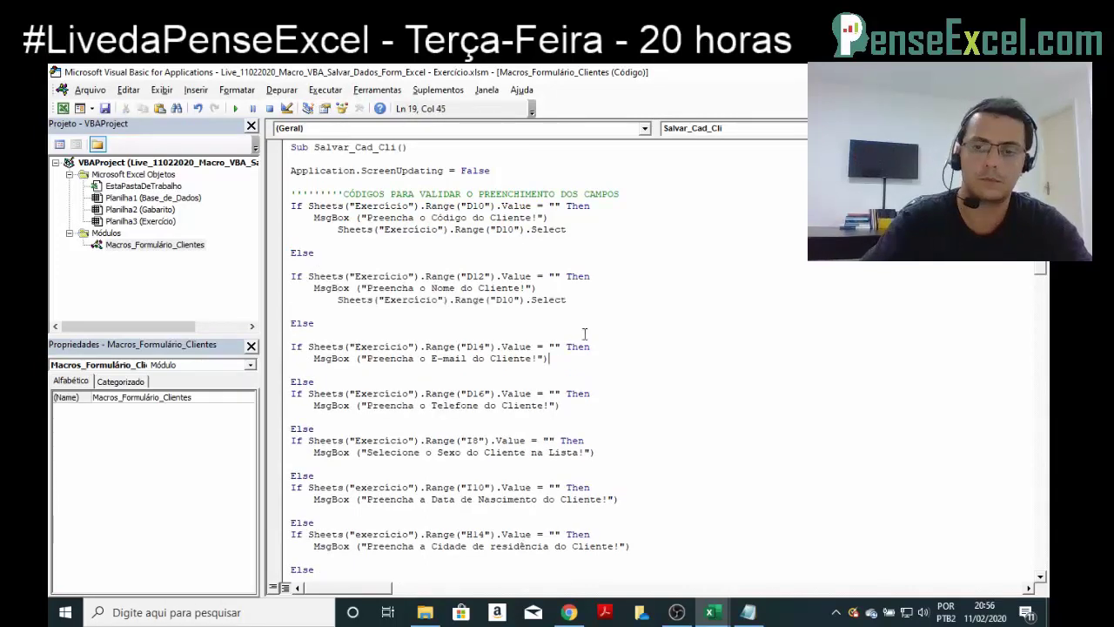
key("Return")
key("ctrl+v")
left_click(559, 417)
key("Return")
type("Sheets(\"Exercício\").Range(\"D10\").Select")
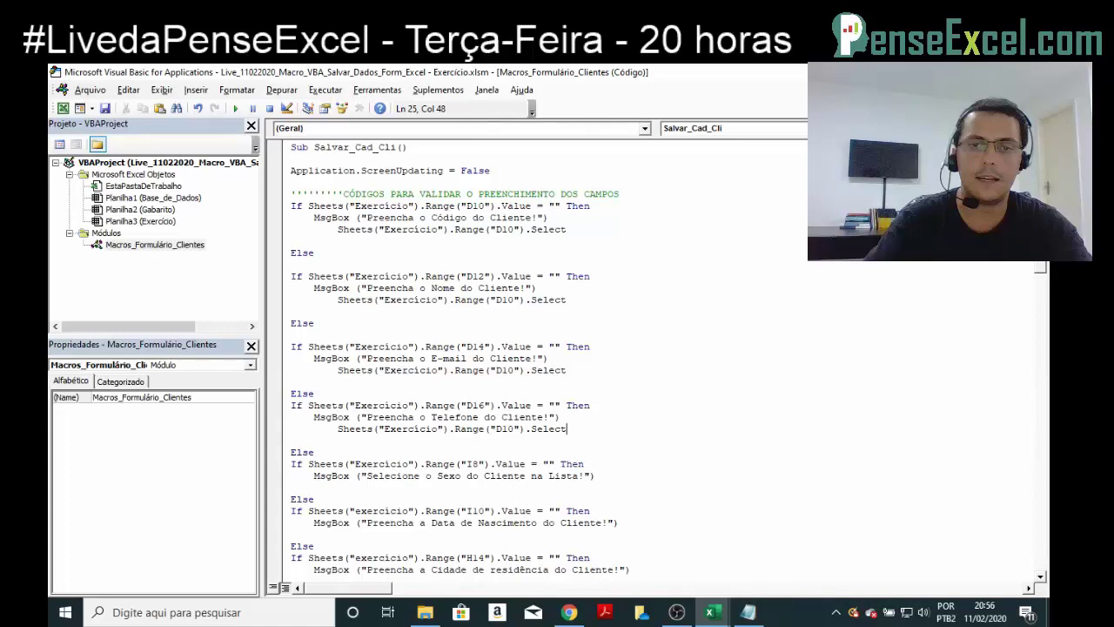
scroll(834, 357, "down", 8)
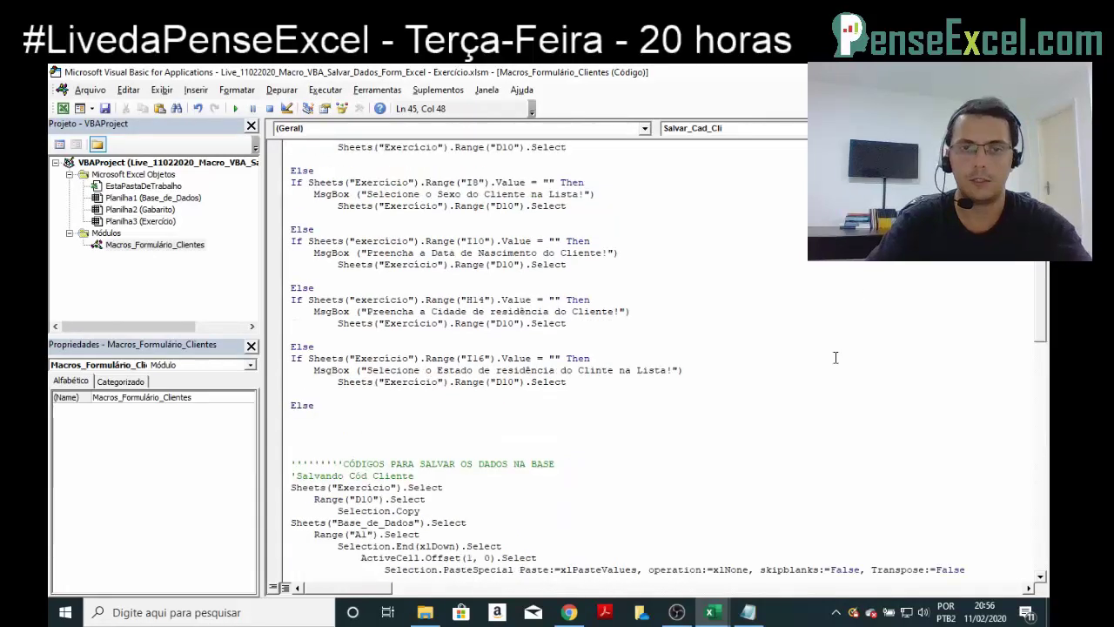
scroll(835, 356, "up", 8)
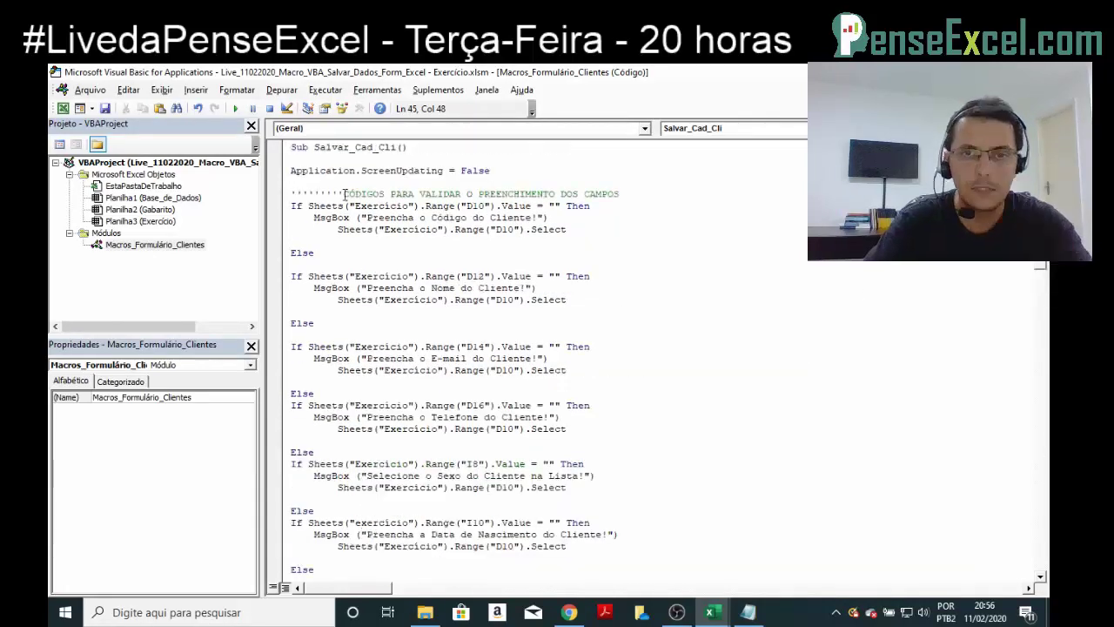
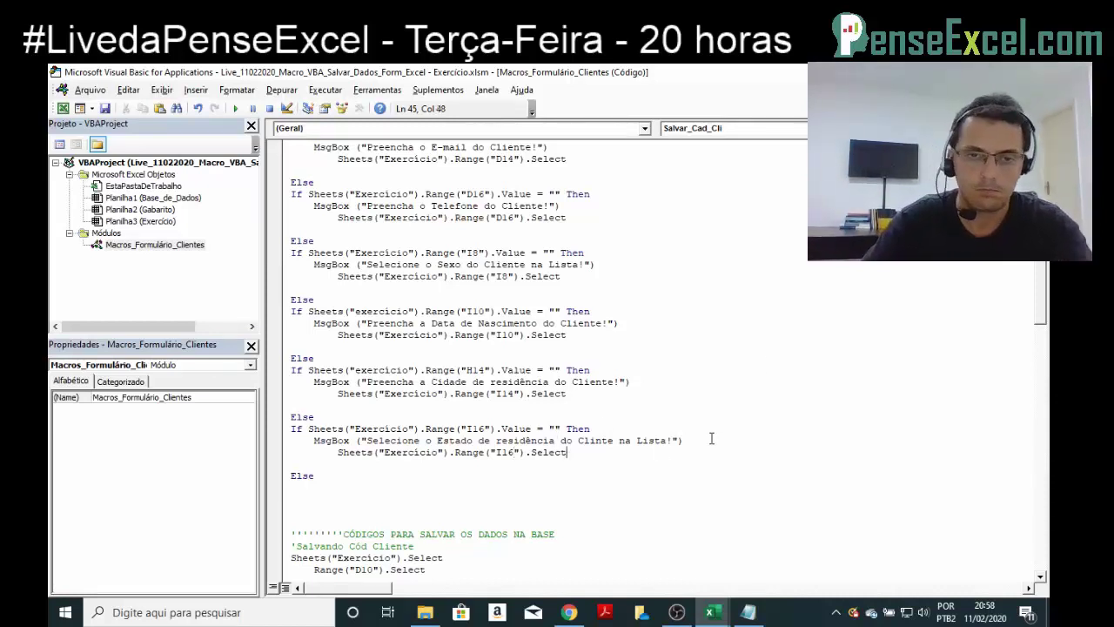
Review the Salvar_Cad_Cli If blocks, stepping up through the I16, I8, Telefone, D14 and D12 checks.
left_click(568, 455)
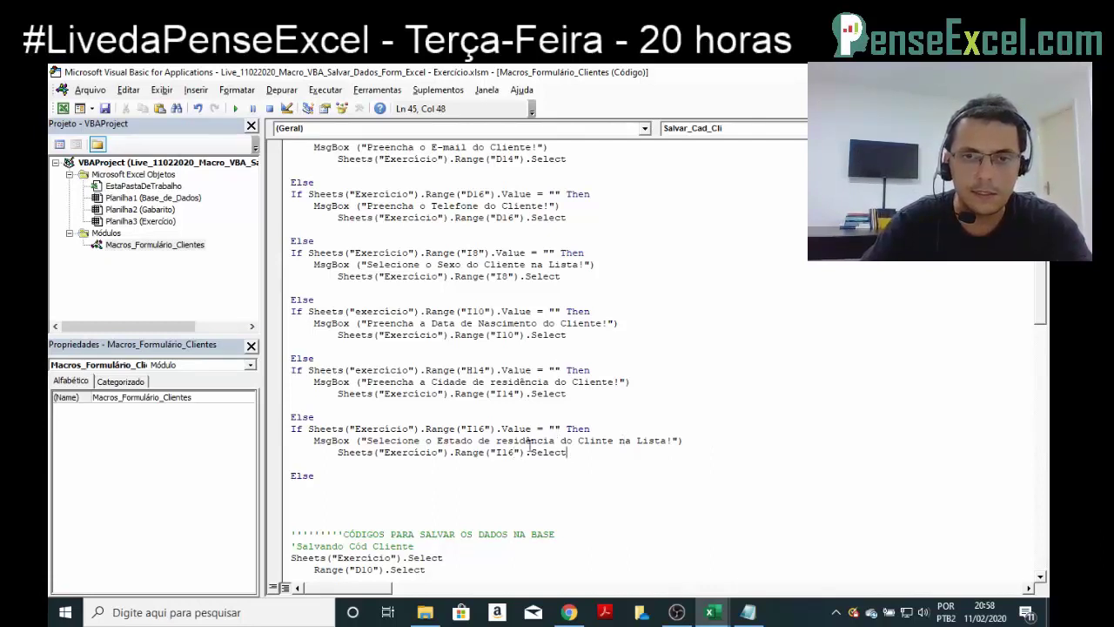
left_click(510, 276)
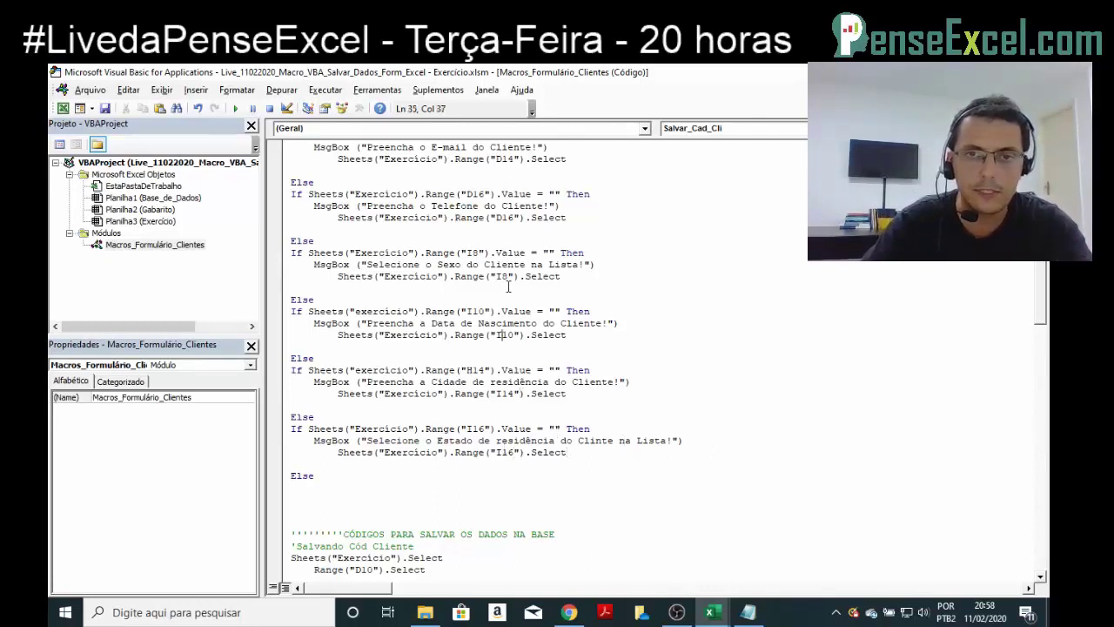
left_click(503, 205)
scroll(536, 349, "up", 3)
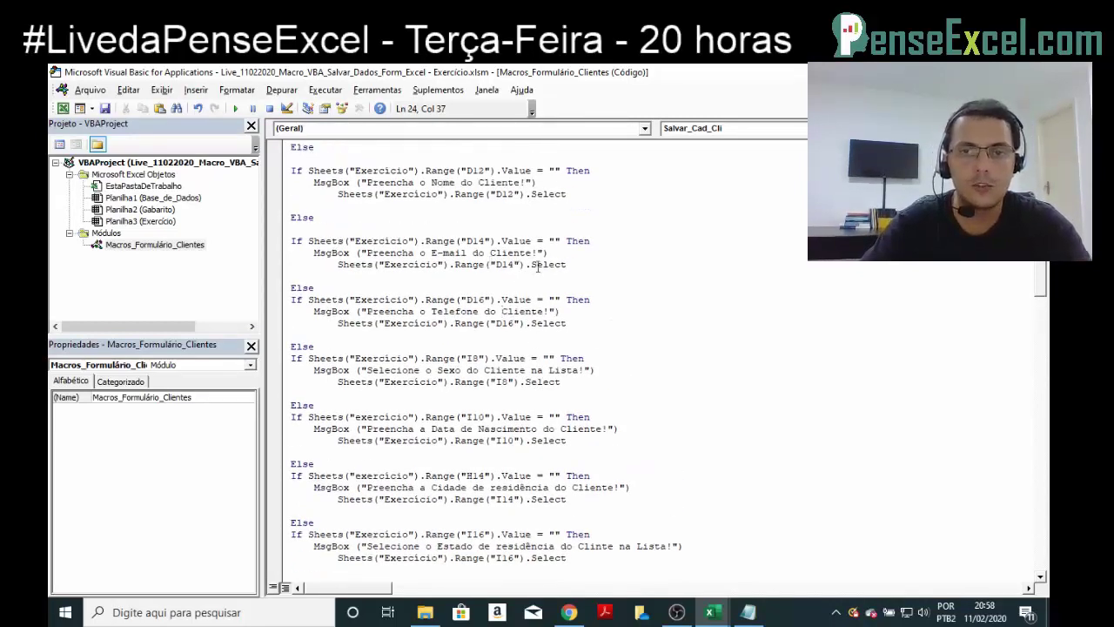
left_click(537, 265)
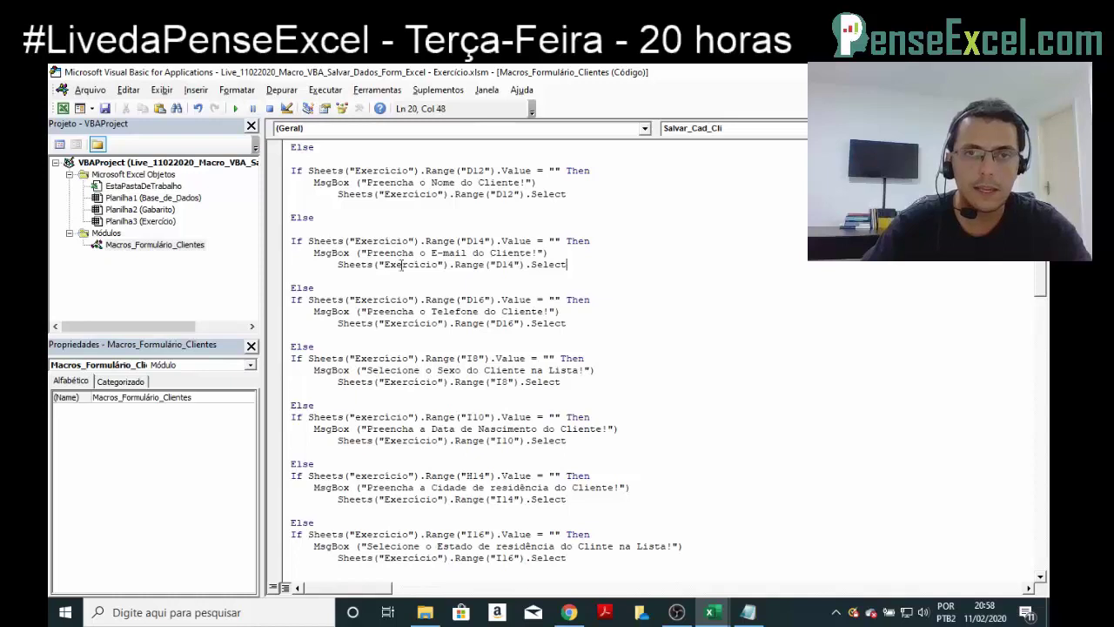
left_click(531, 194)
scroll(533, 198, "up", 3)
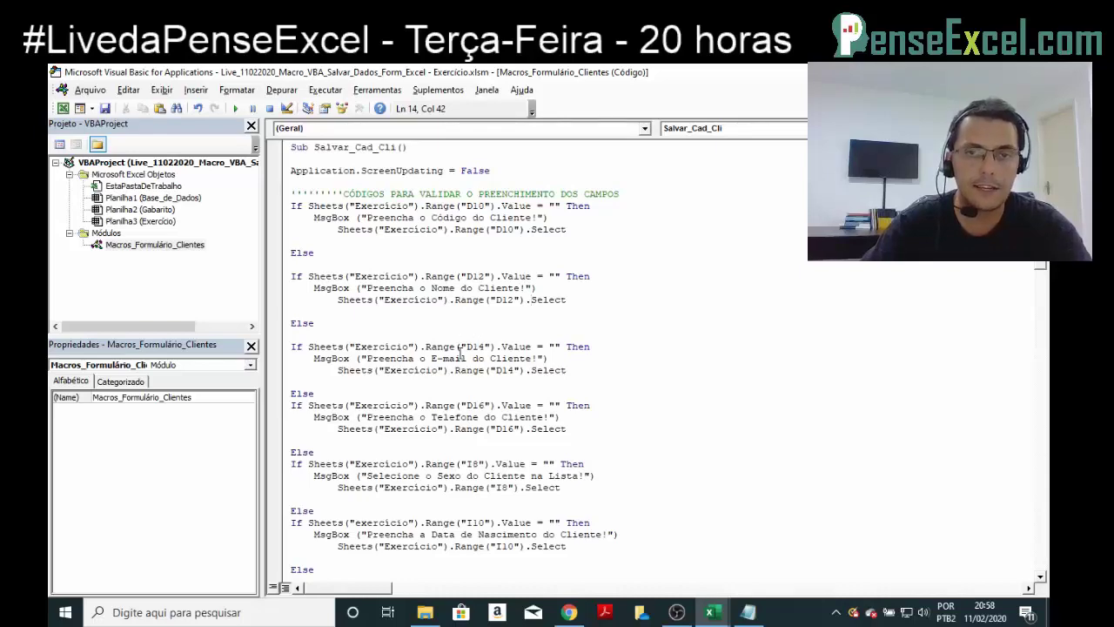
Return to Excel and run Salvar twice, dismissing the e-mail warning each time.
key("ctrl+F4")
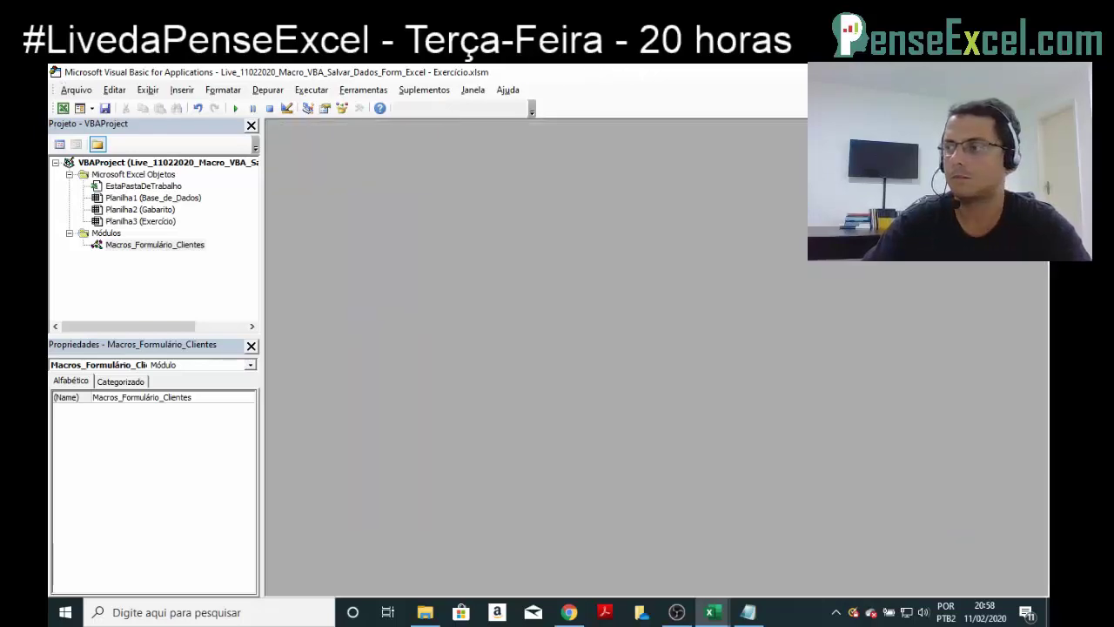
key("alt+F11")
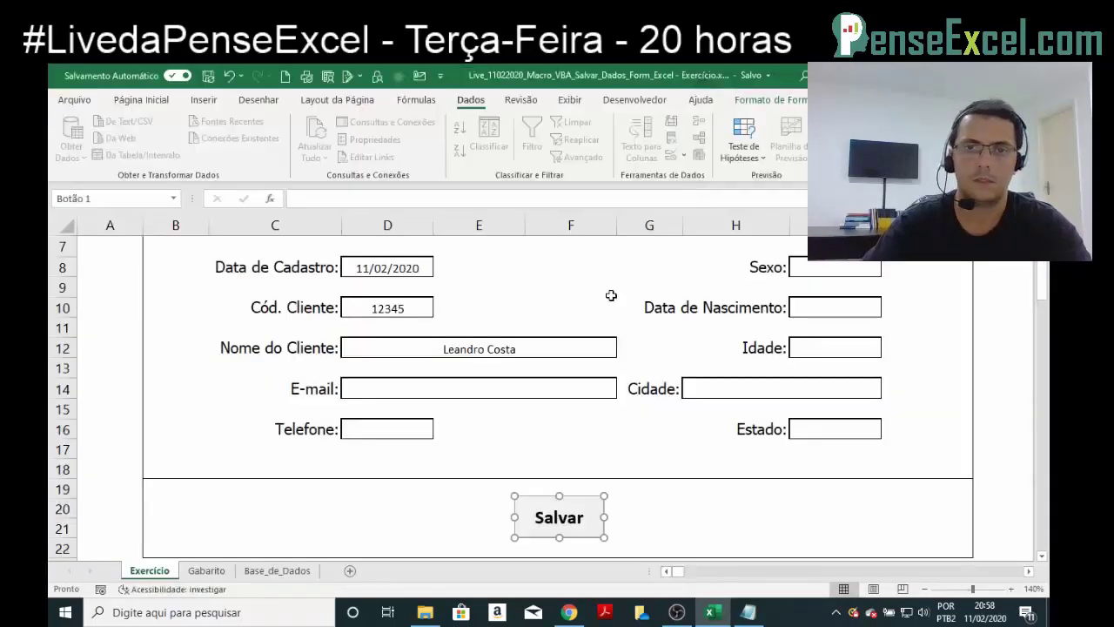
left_click(609, 291)
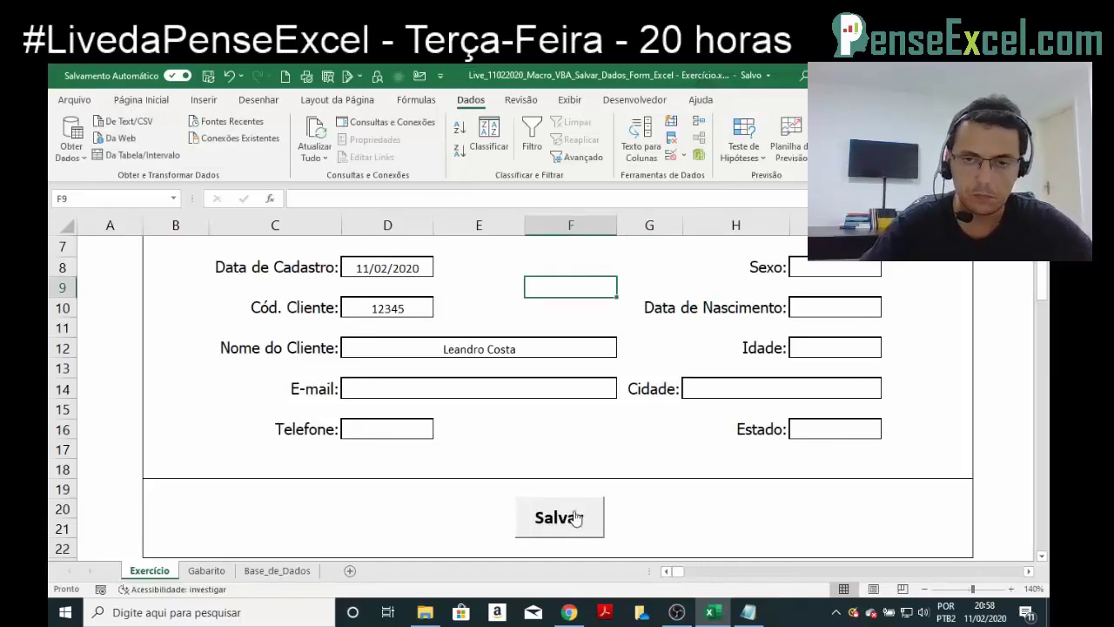
left_click(576, 519)
left_click(587, 384)
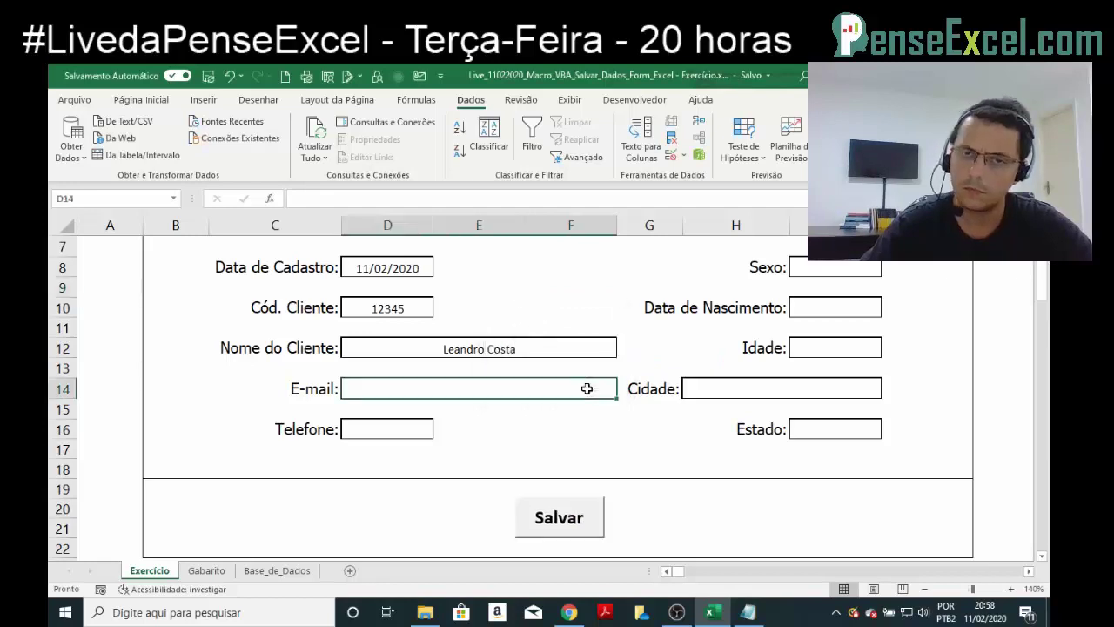
left_click(557, 517)
left_click(586, 384)
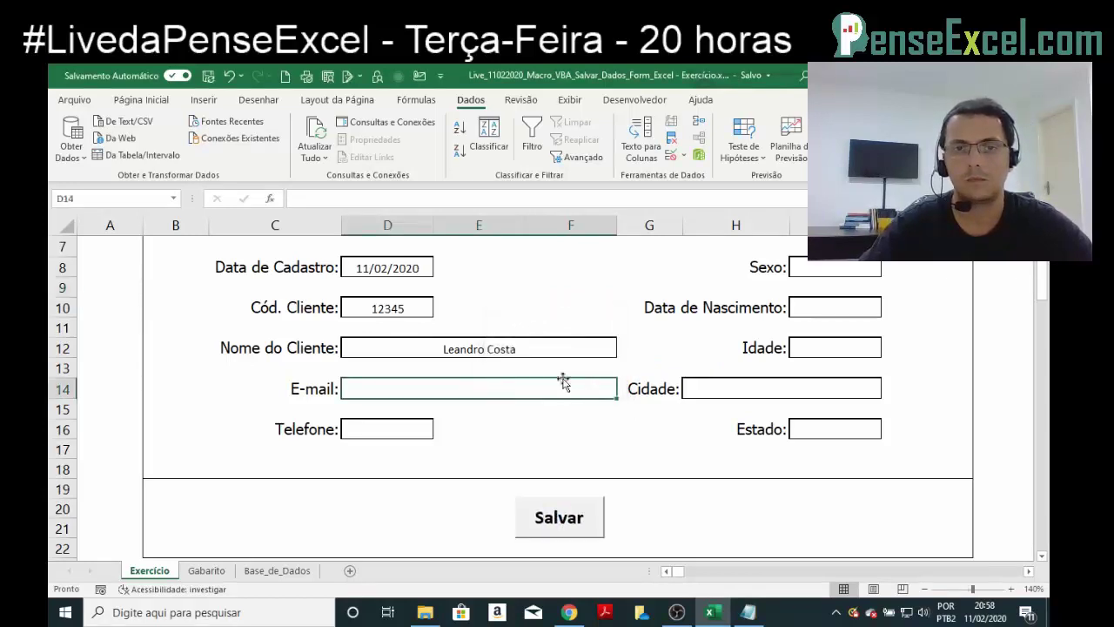
Clear client name D12 and client code D10, then save to trigger the client-code warning.
left_click(547, 342)
key("Delete")
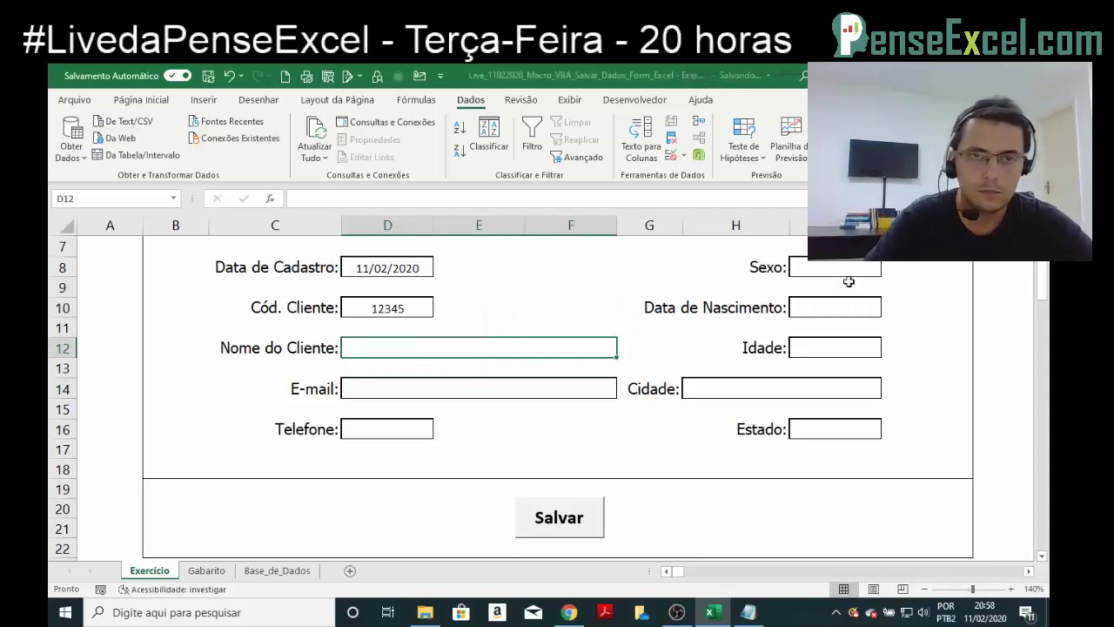
left_click(394, 309)
key("Delete")
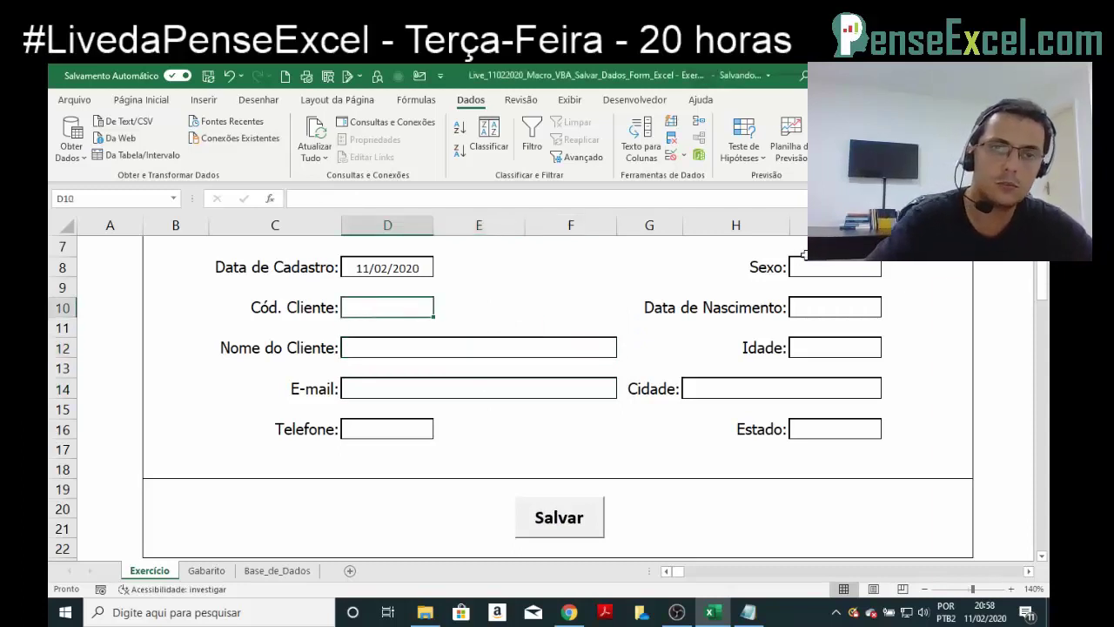
scroll(805, 253, "up", 1)
scroll(758, 343, "down", 1)
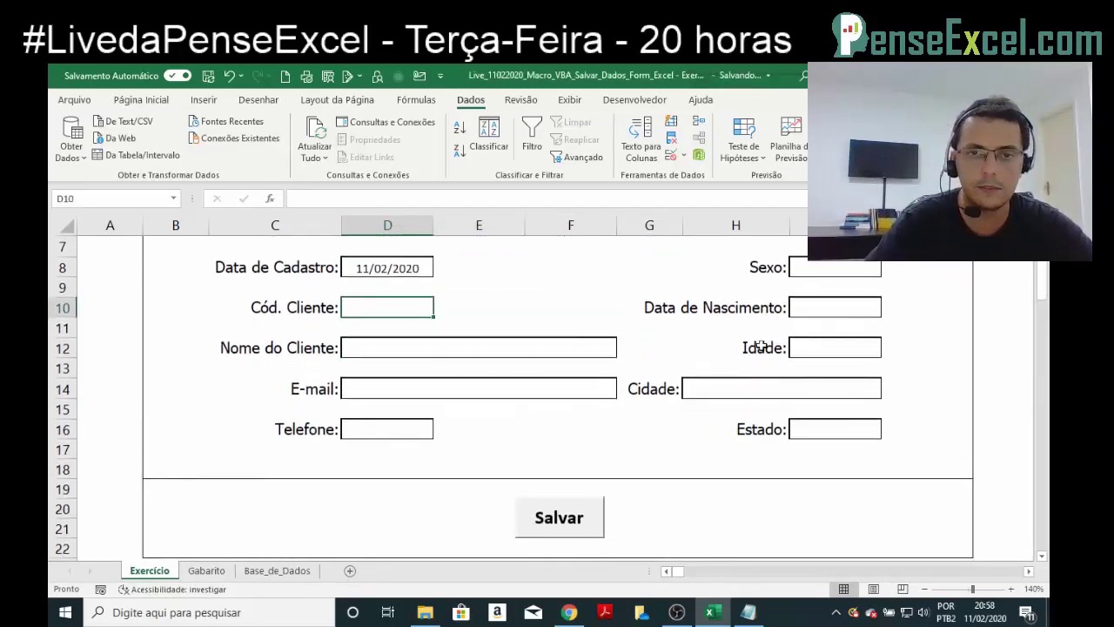
left_click(540, 533)
left_click(599, 383)
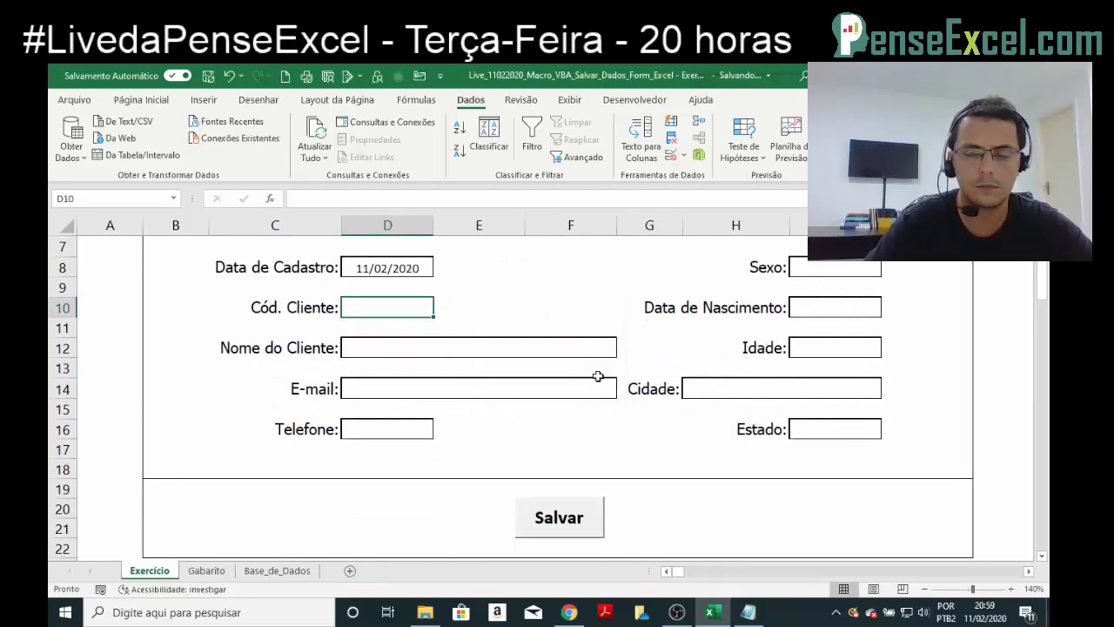
Enter a client code in D10 and run Salvar, dismissing the client name warning.
right_click(542, 517)
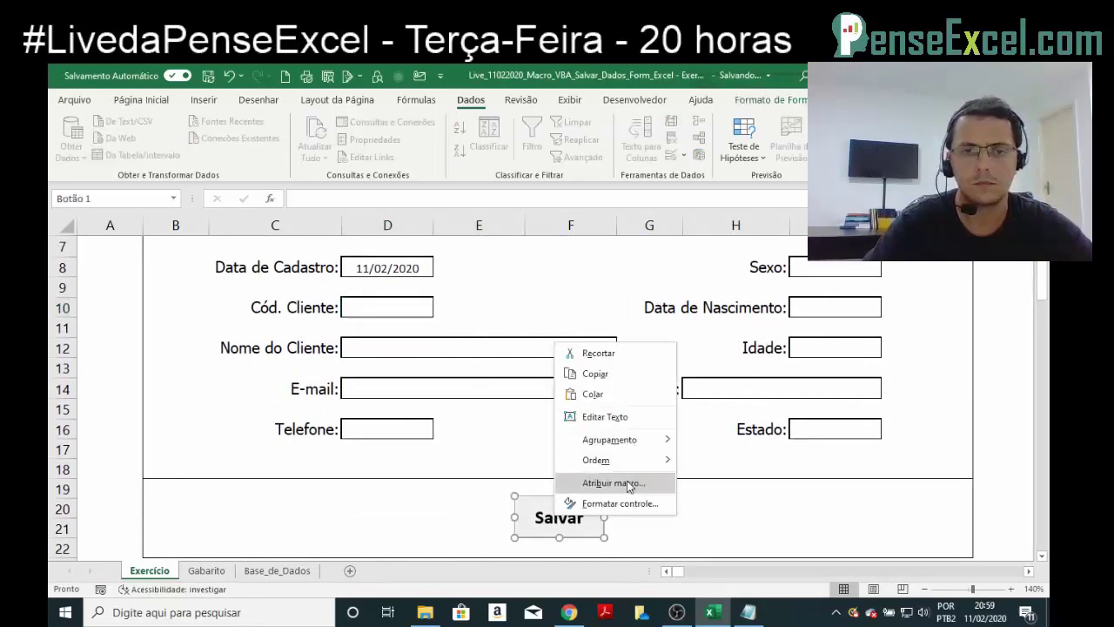
left_click(613, 482)
left_click(374, 305)
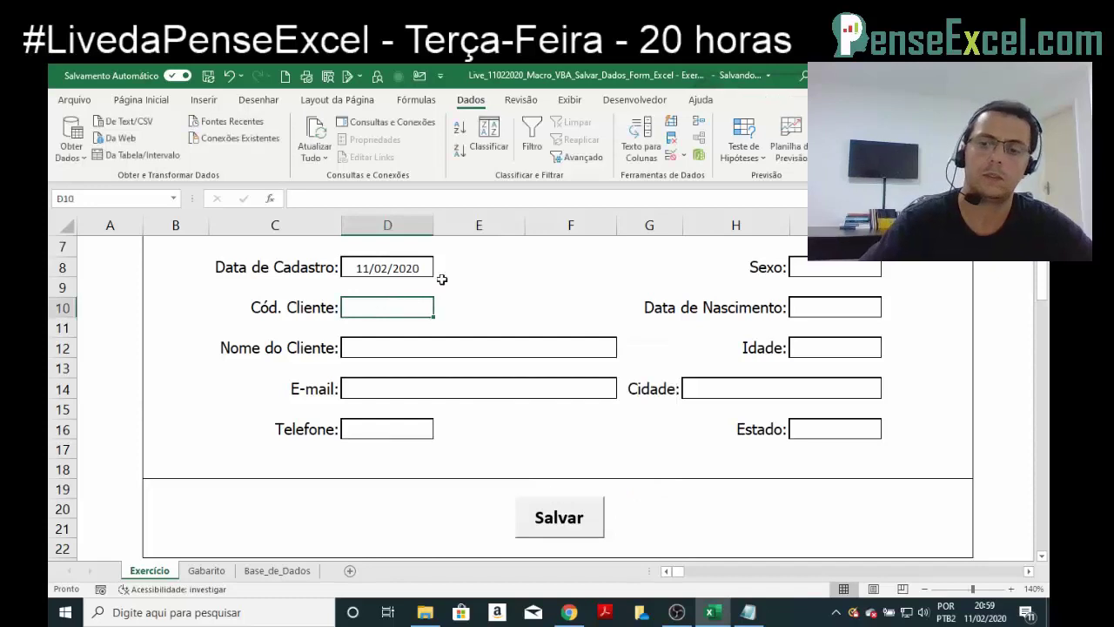
type("12345")
key("Return")
left_click(504, 506)
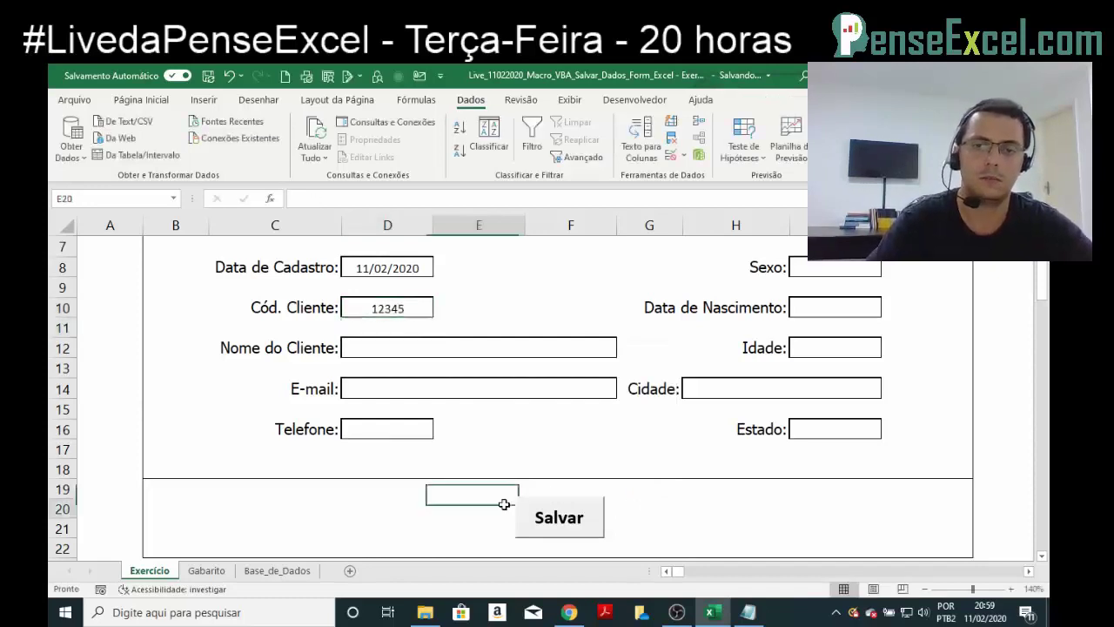
left_click(536, 515)
left_click(589, 384)
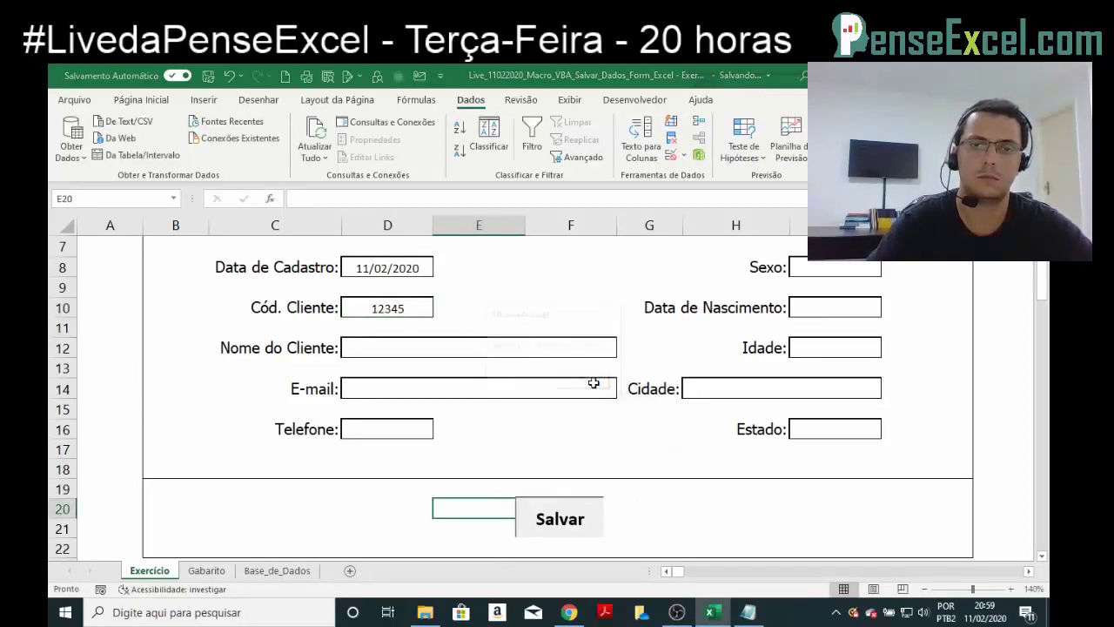
Open Salvar_Cad_Cli through Atribuir macro > Editar and run it, dismissing the name warning.
right_click(556, 521)
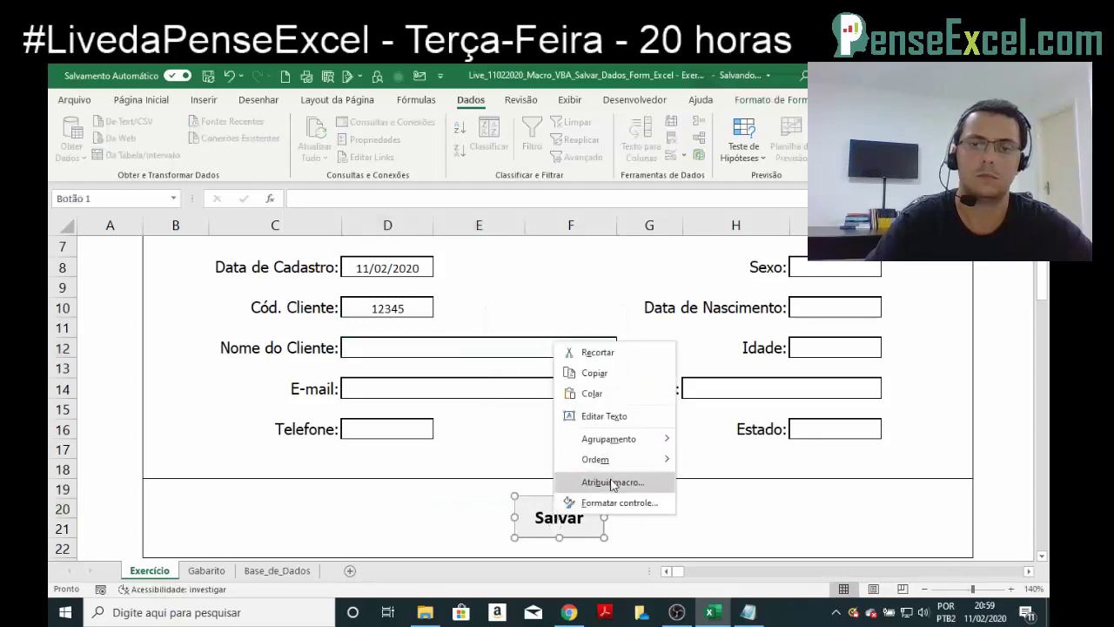
left_click(607, 479)
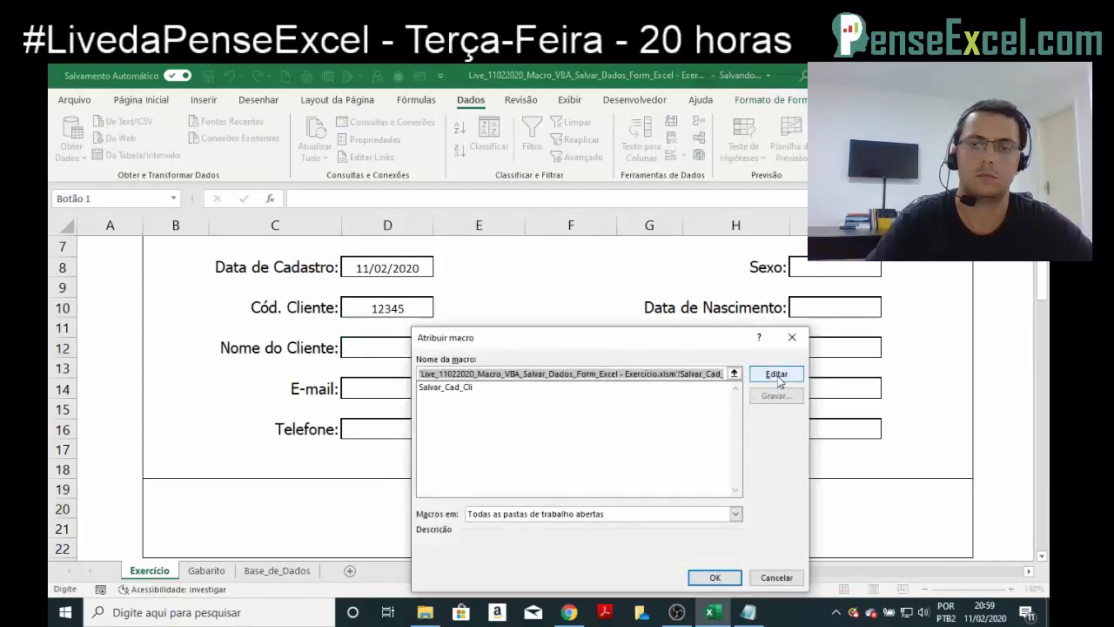
left_click(777, 375)
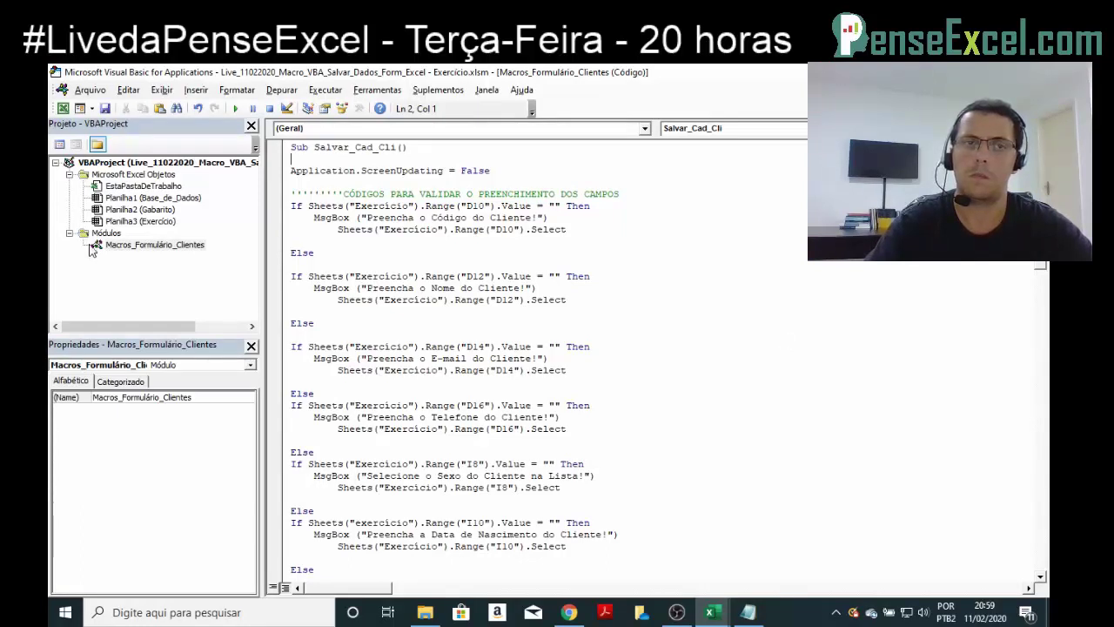
left_click(234, 108)
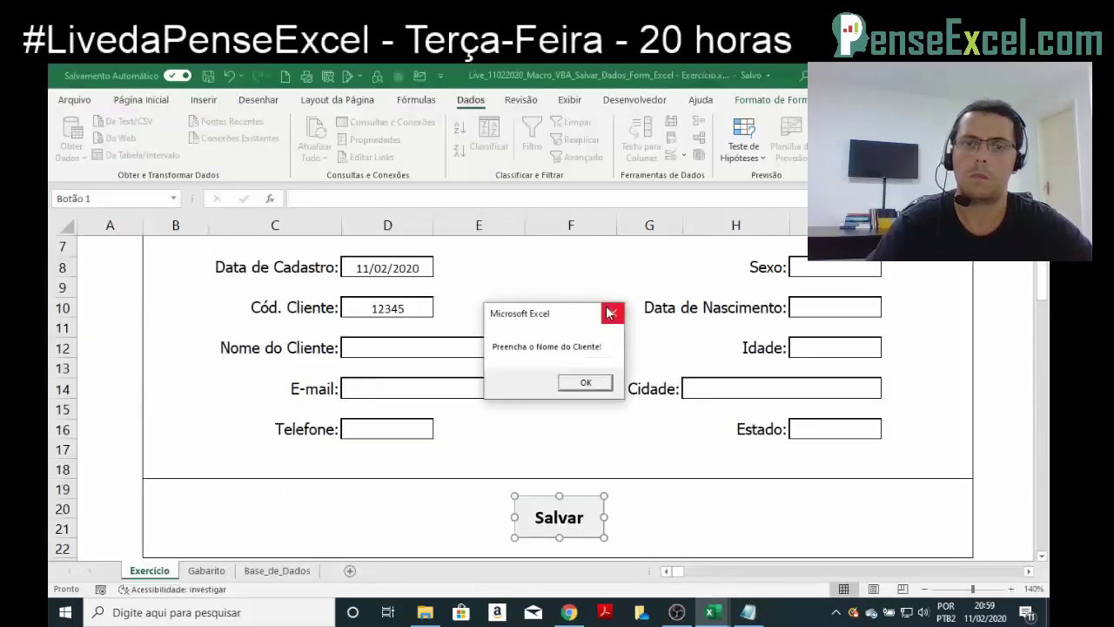
left_click(596, 381)
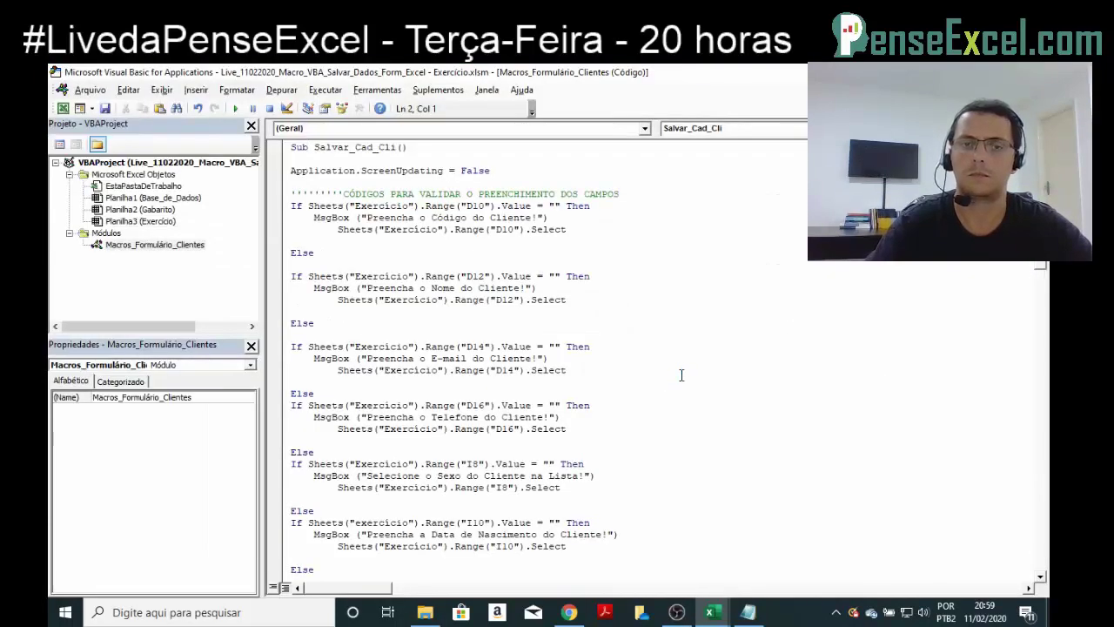
scroll(682, 375, "down", 4)
scroll(683, 370, "down", 2)
scroll(686, 361, "up", 6)
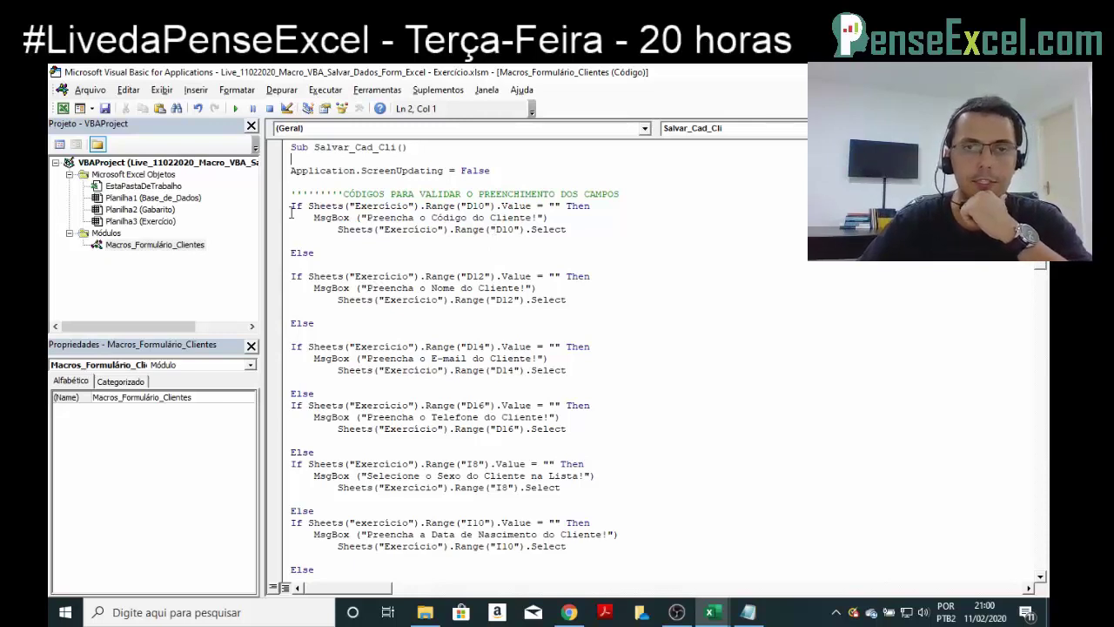
left_click_drag(291, 206, 595, 206)
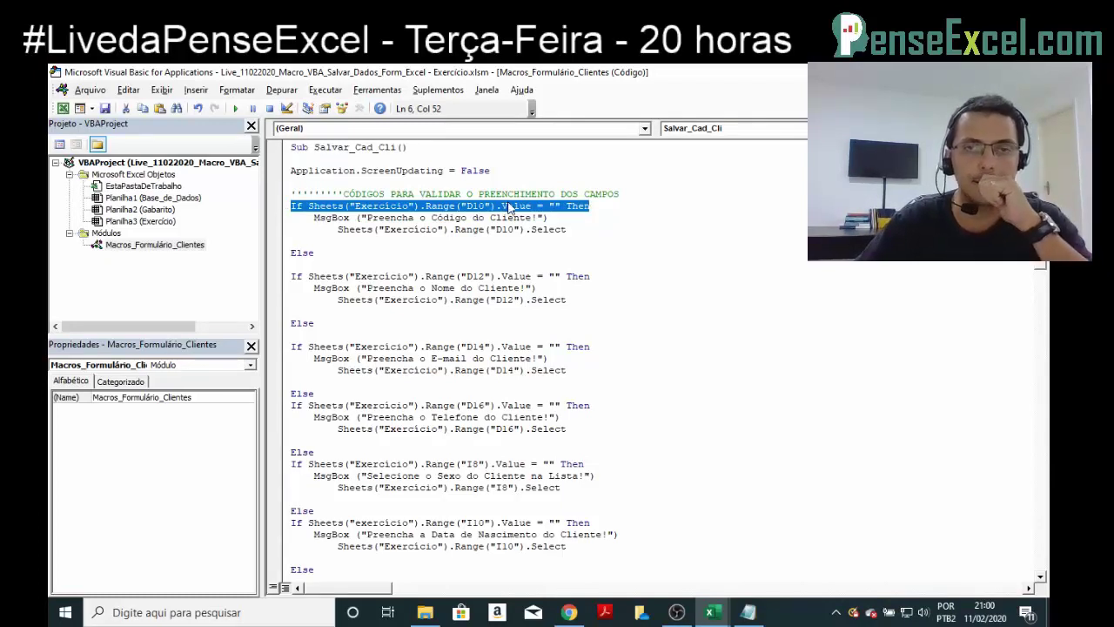
left_click(419, 209)
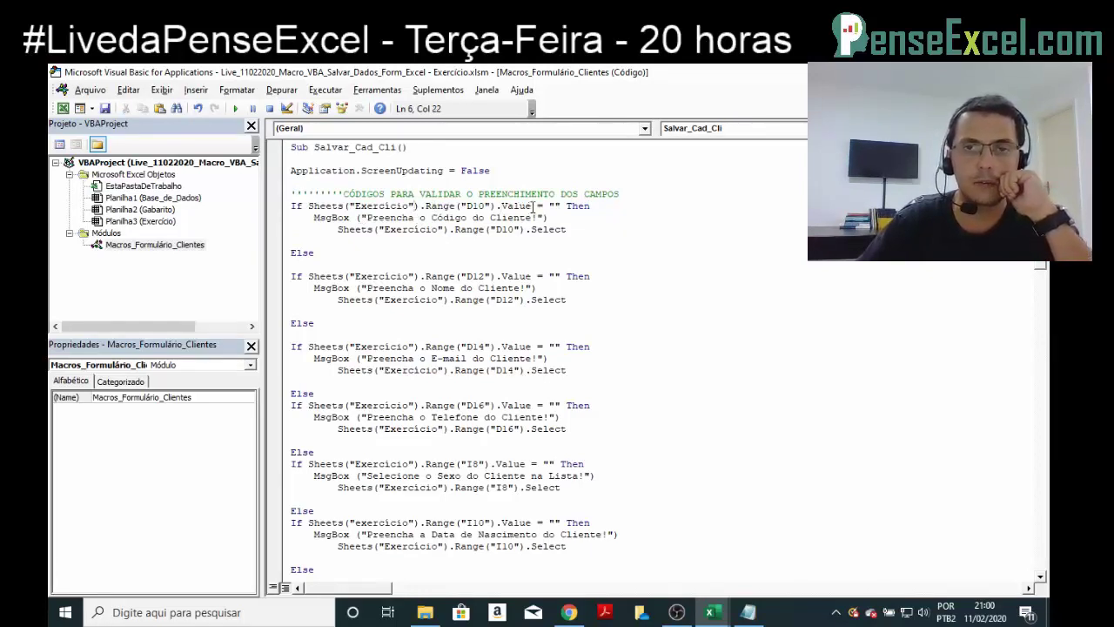
left_click_drag(495, 206, 424, 206)
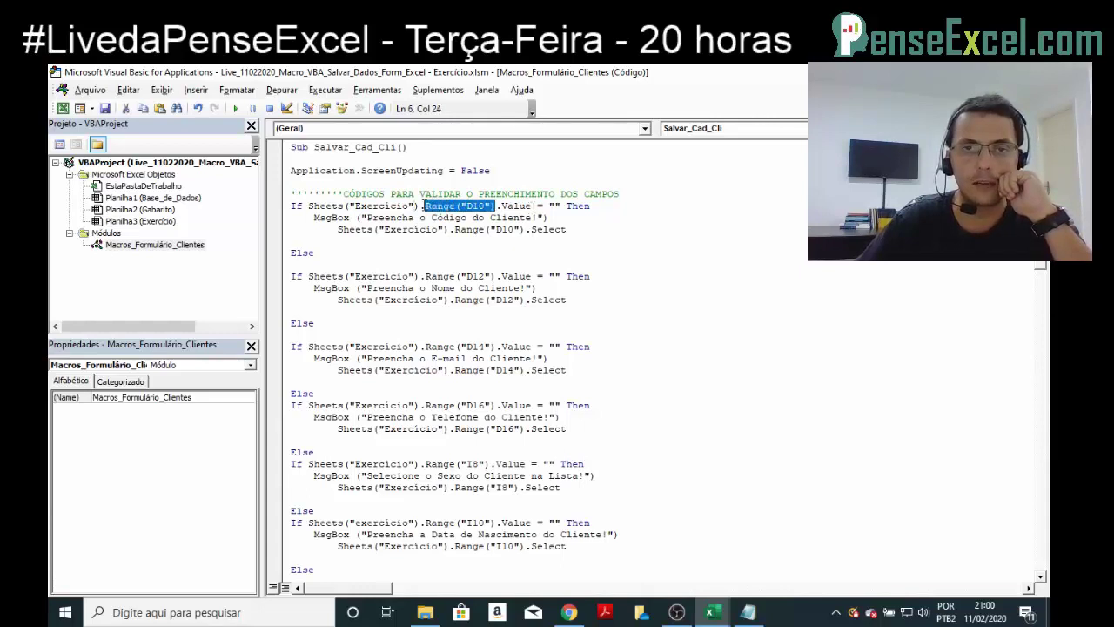
left_click(355, 207)
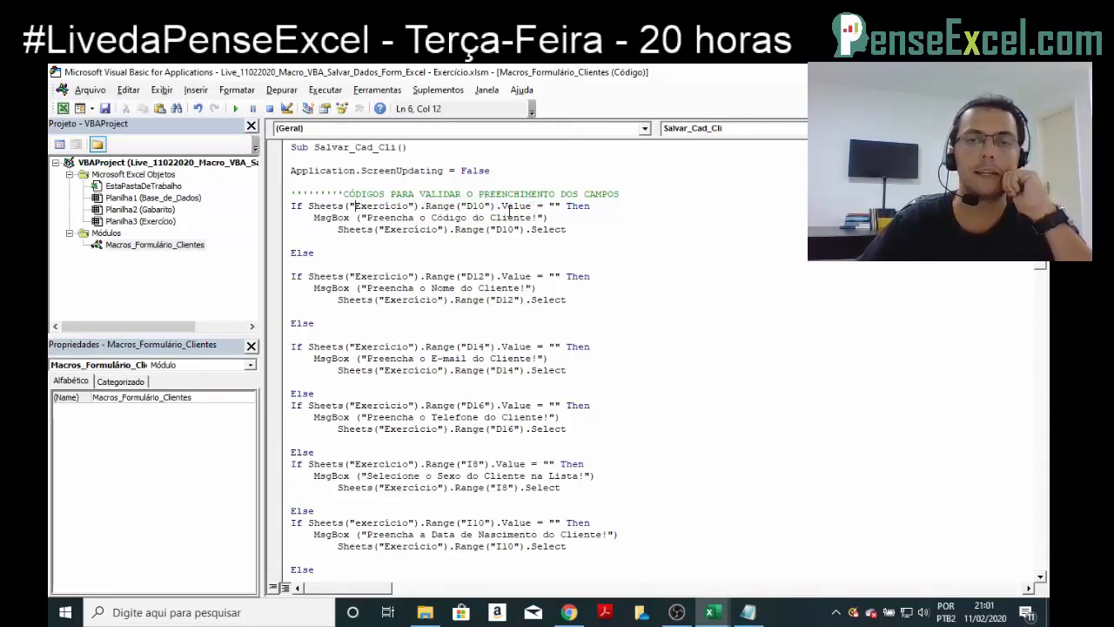
left_click(514, 206)
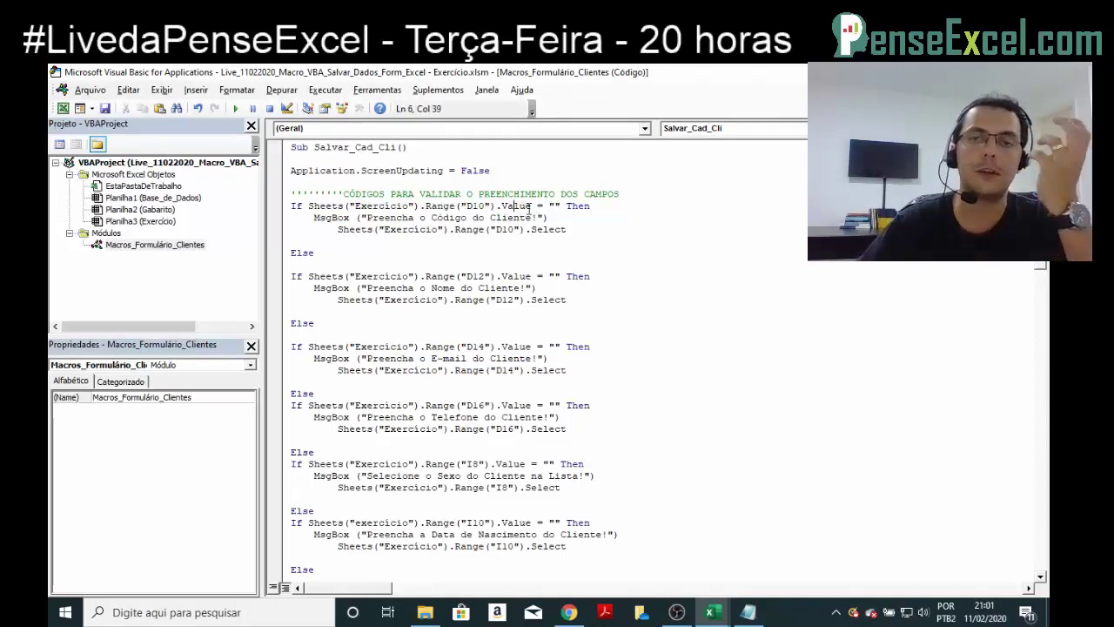
left_click(553, 205)
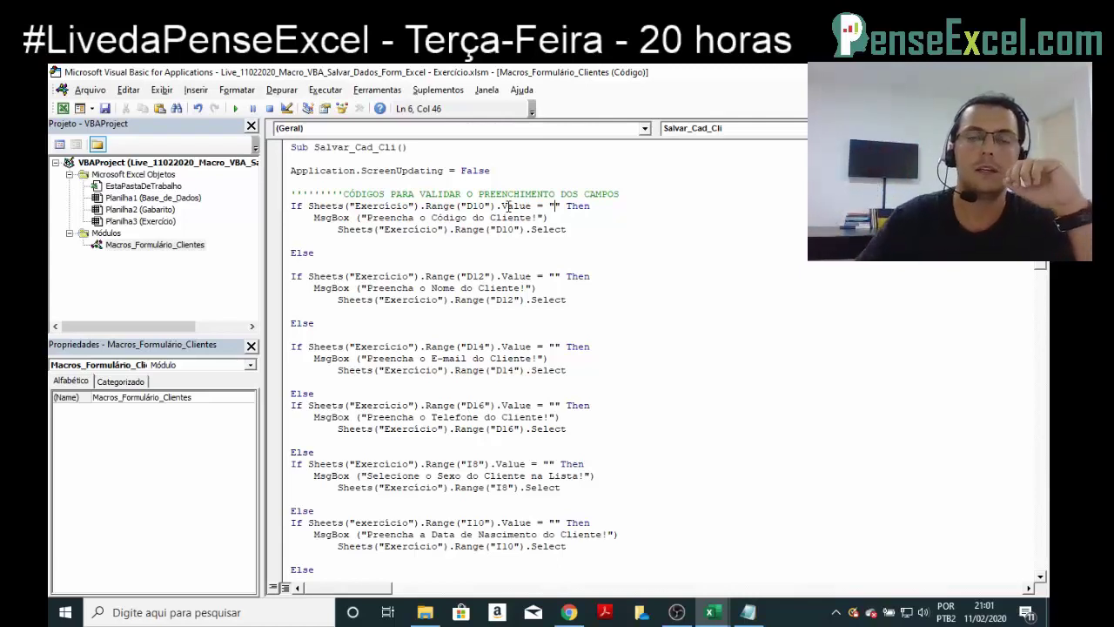
left_click_drag(575, 230, 336, 229)
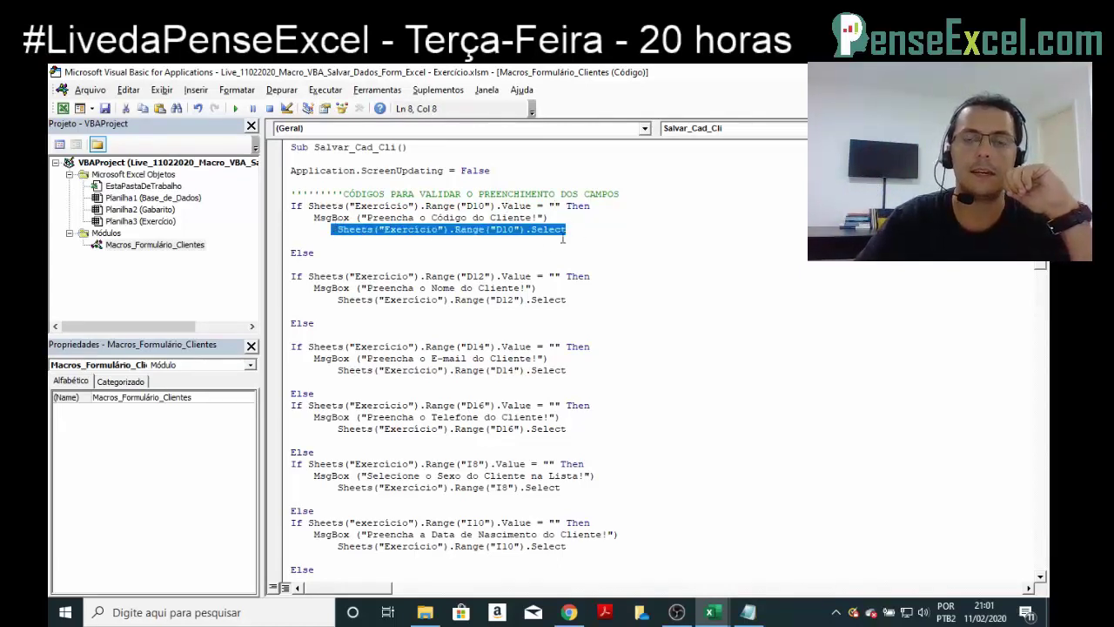
left_click(519, 229)
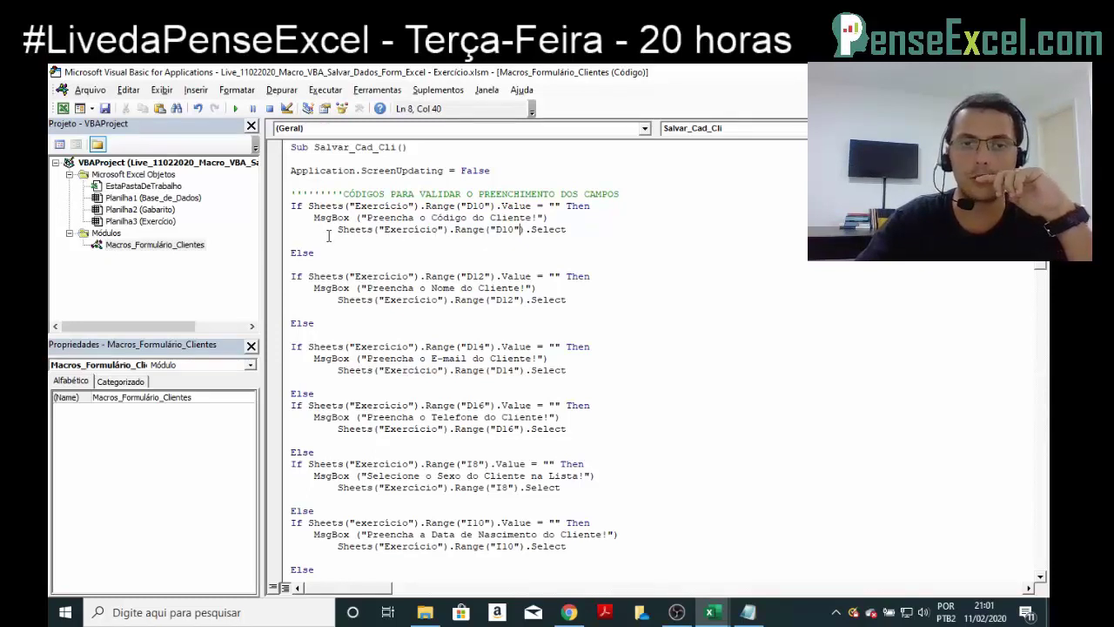
left_click(283, 235)
left_click(489, 230)
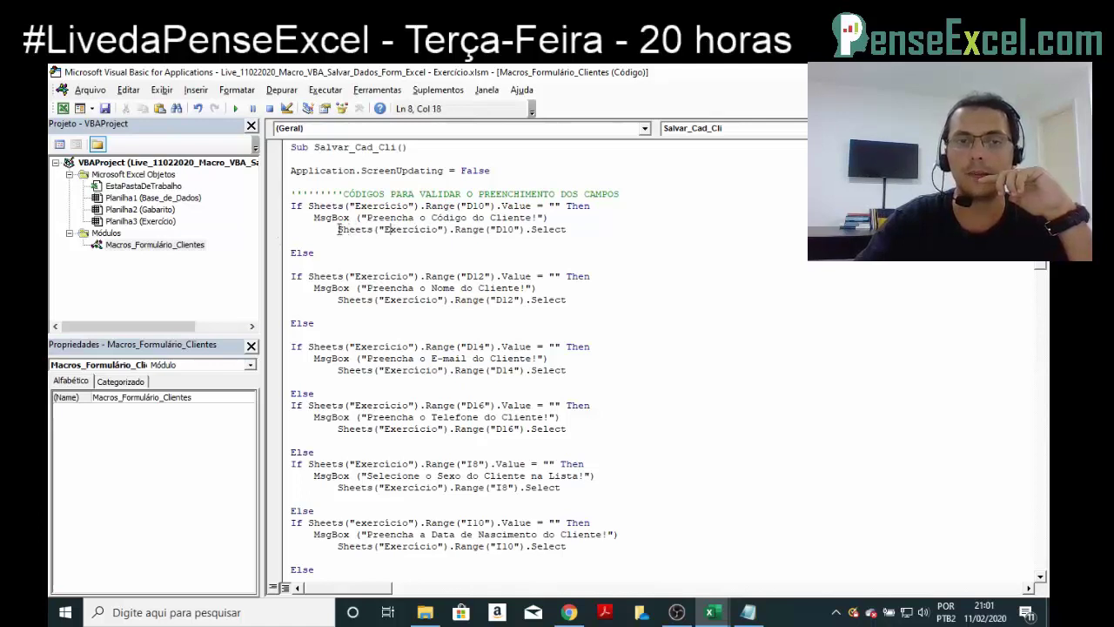
left_click_drag(339, 229, 446, 229)
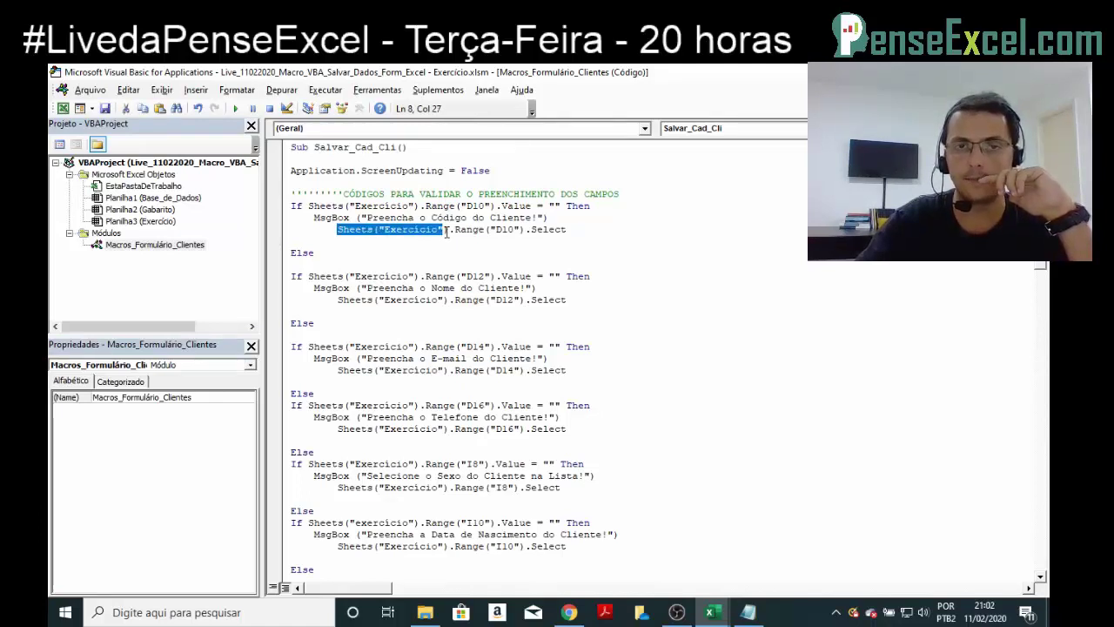
left_click_drag(453, 229, 579, 227)
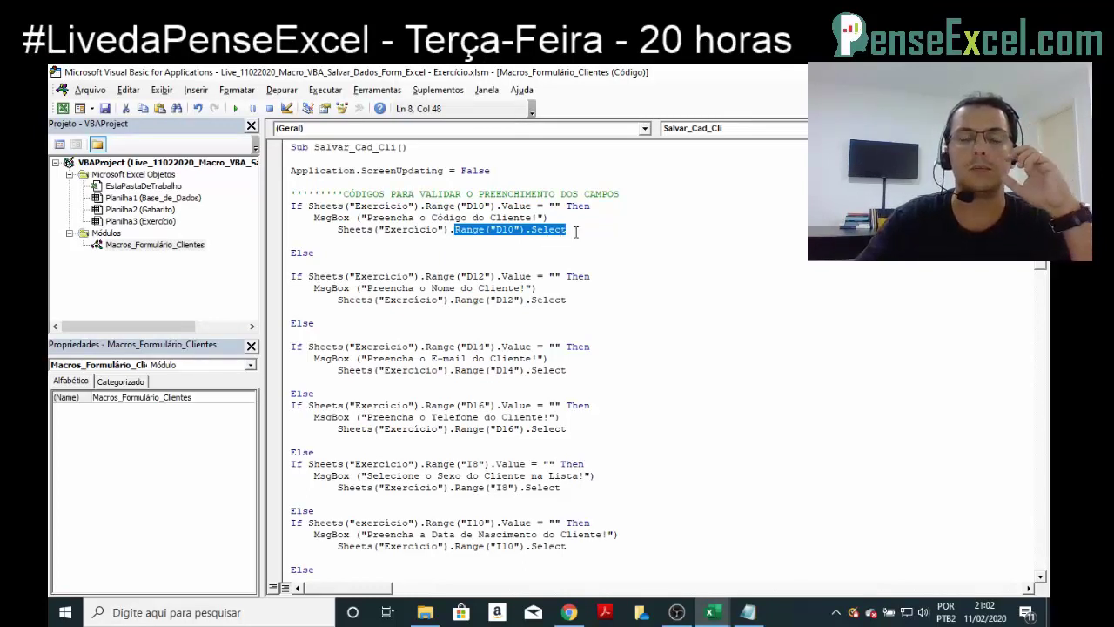
left_click(516, 183)
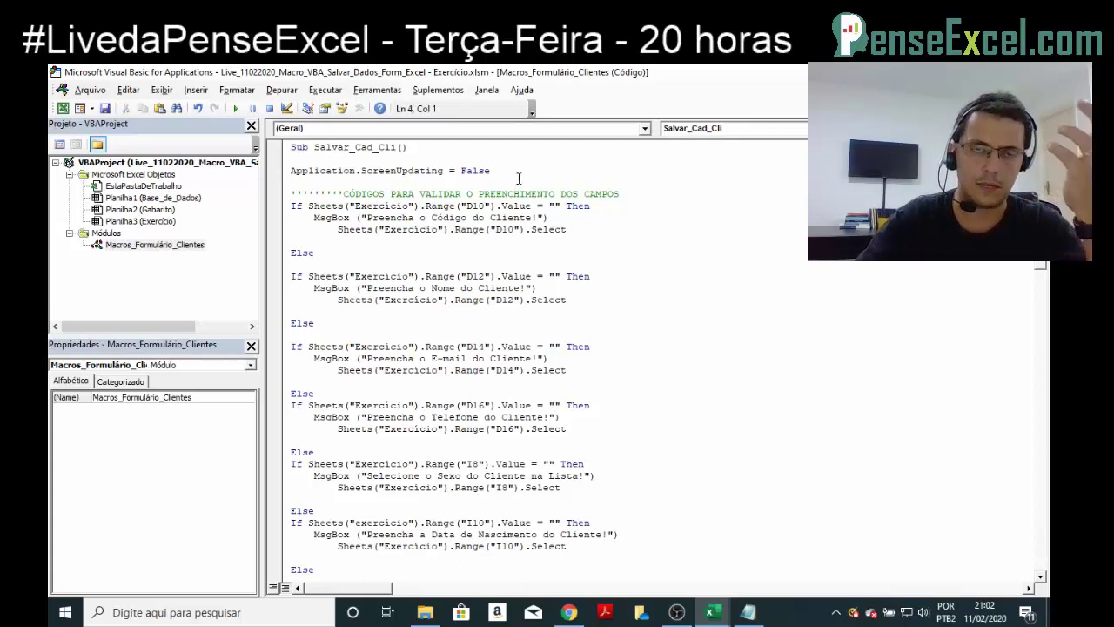
Insert Sheets("Exercicio").Select after Application.ScreenUpdating = False in Salvar_Cad_Cli.
key("Return")
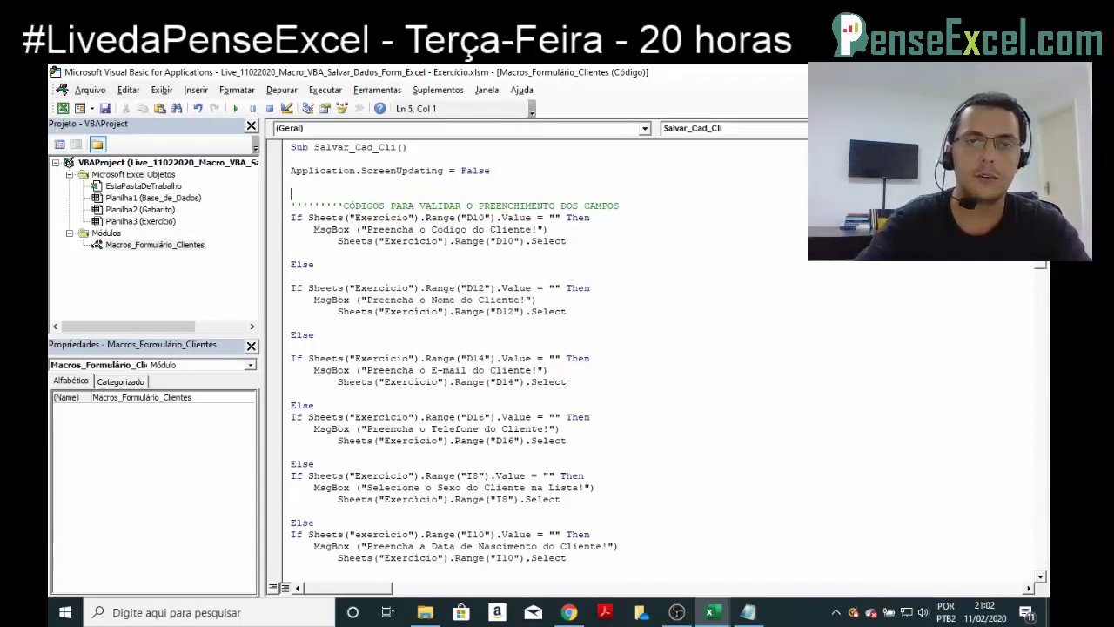
left_click(291, 182)
type("S")
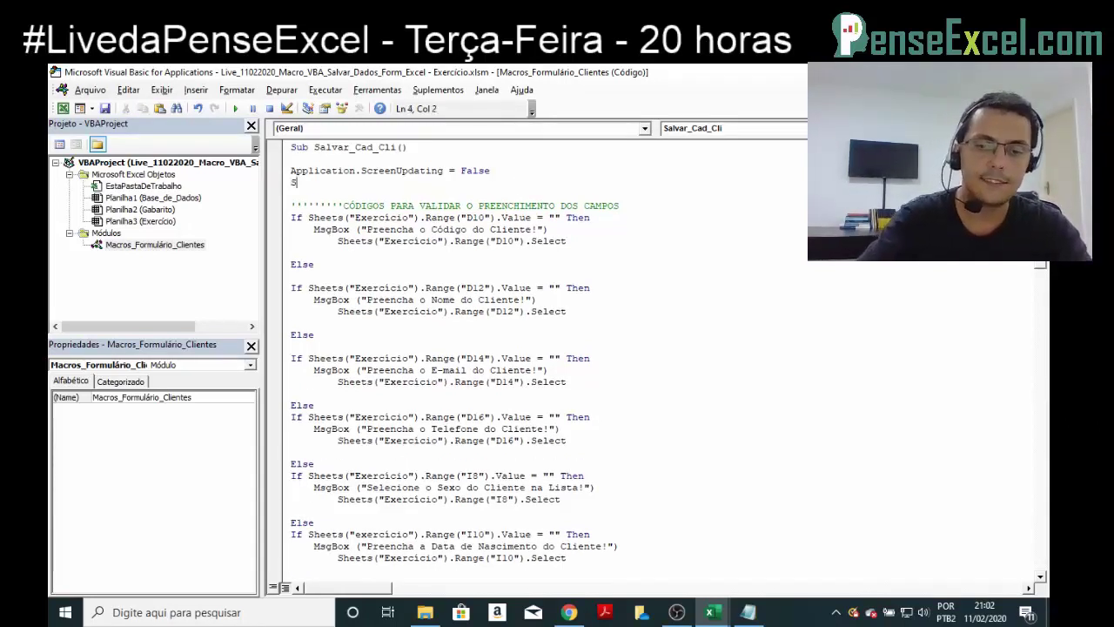
type("e")
key("BackSpace")
key("Return")
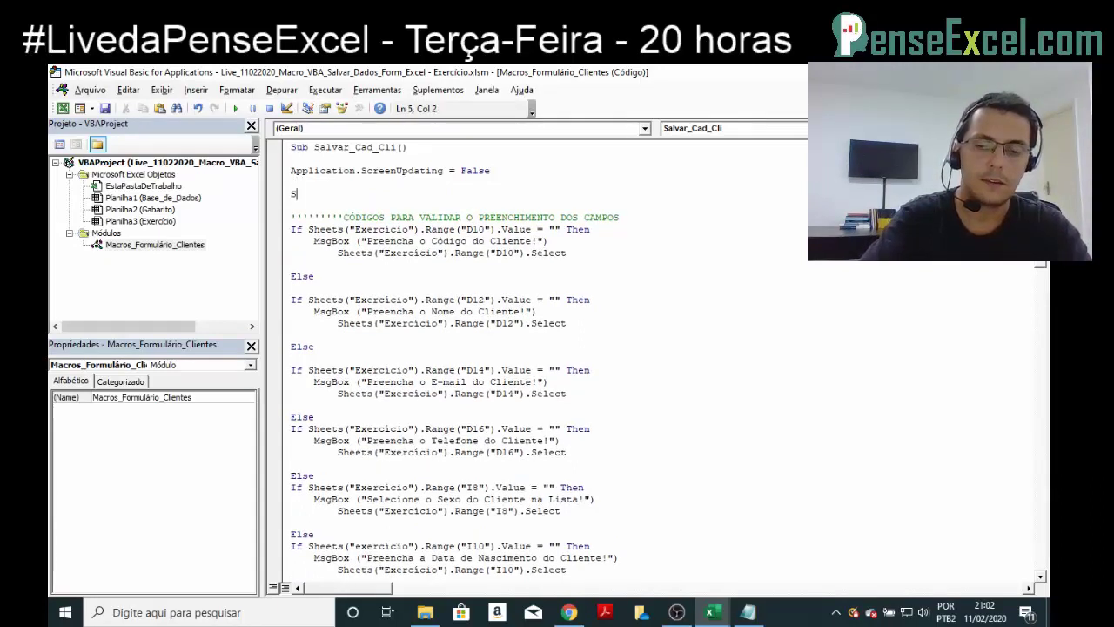
type("eets")
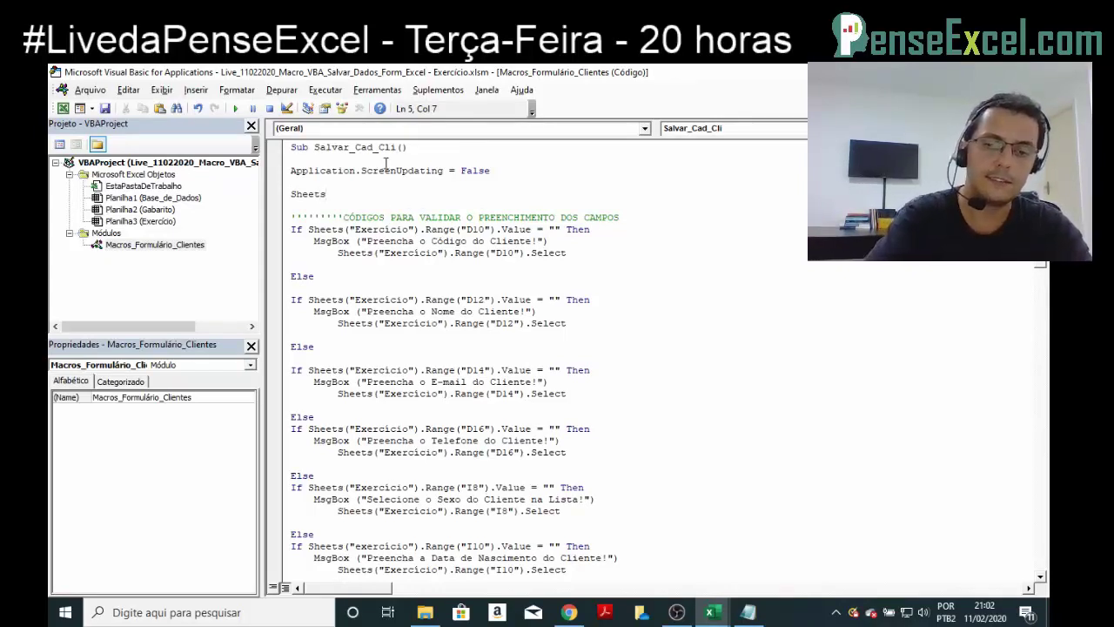
type("(\"Exercício")
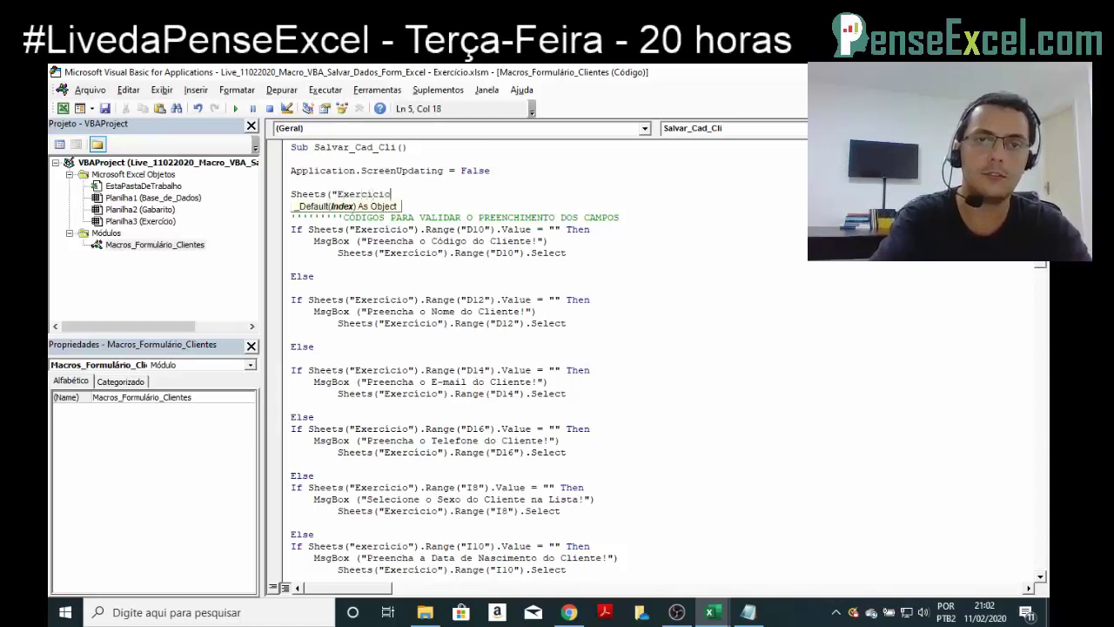
type(")")
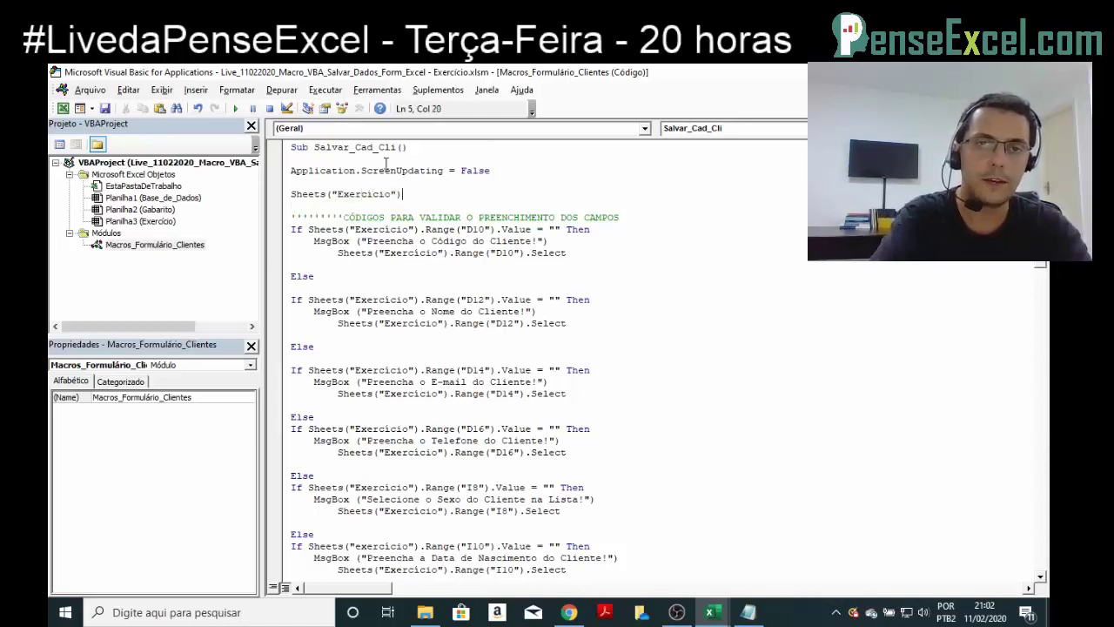
type(".Select")
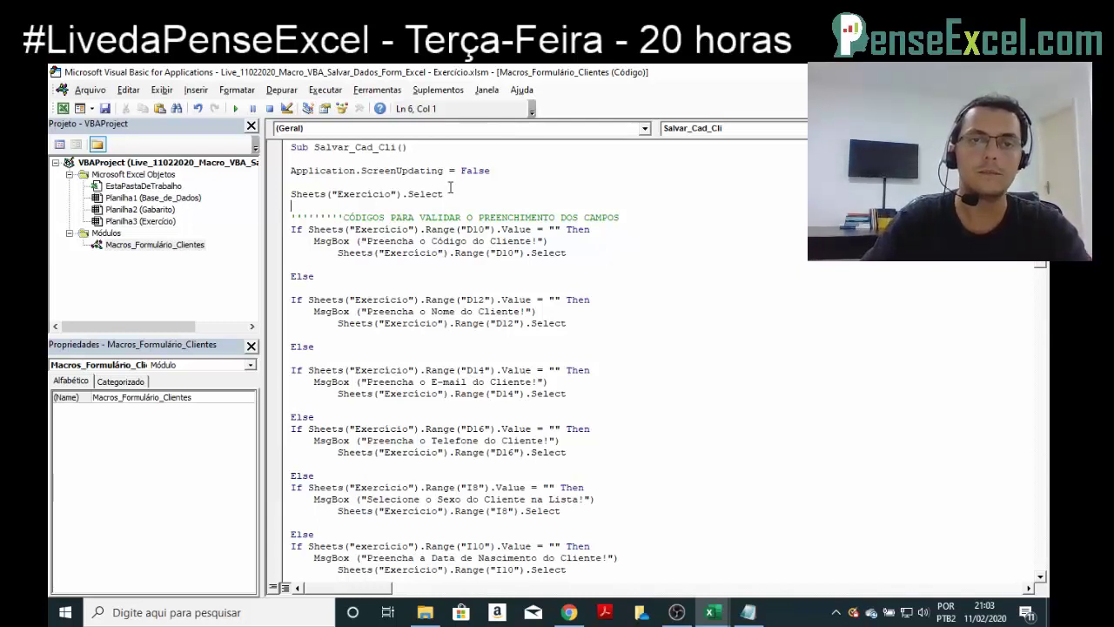
left_click_drag(452, 193, 290, 195)
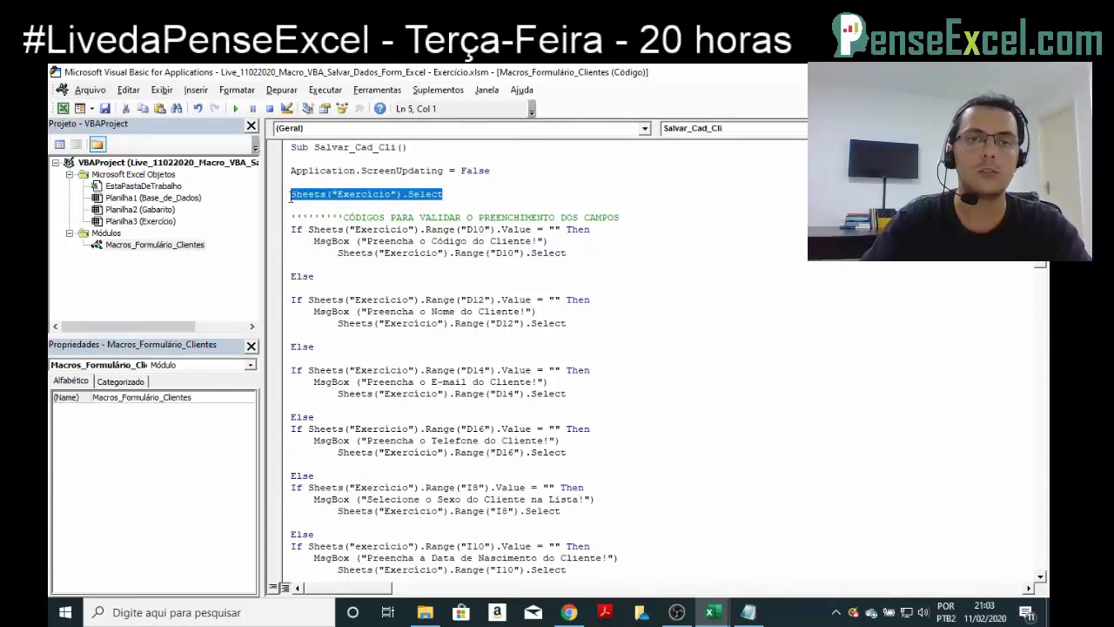
left_click(678, 256)
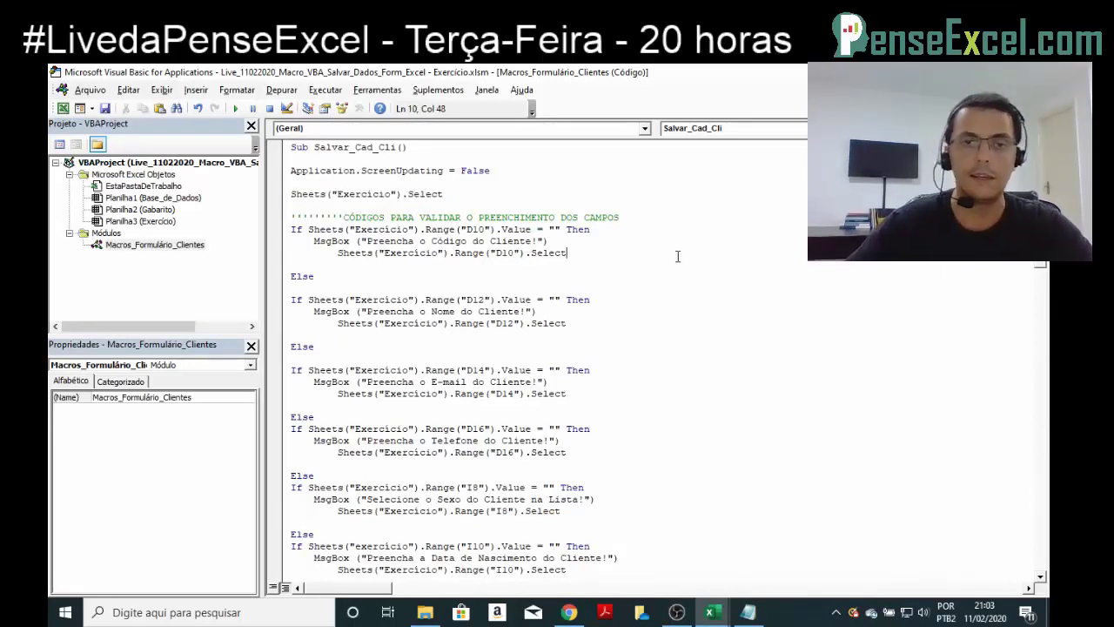
Close the macro code window and return to the Excel workbook.
scroll(518, 305, "down", 5)
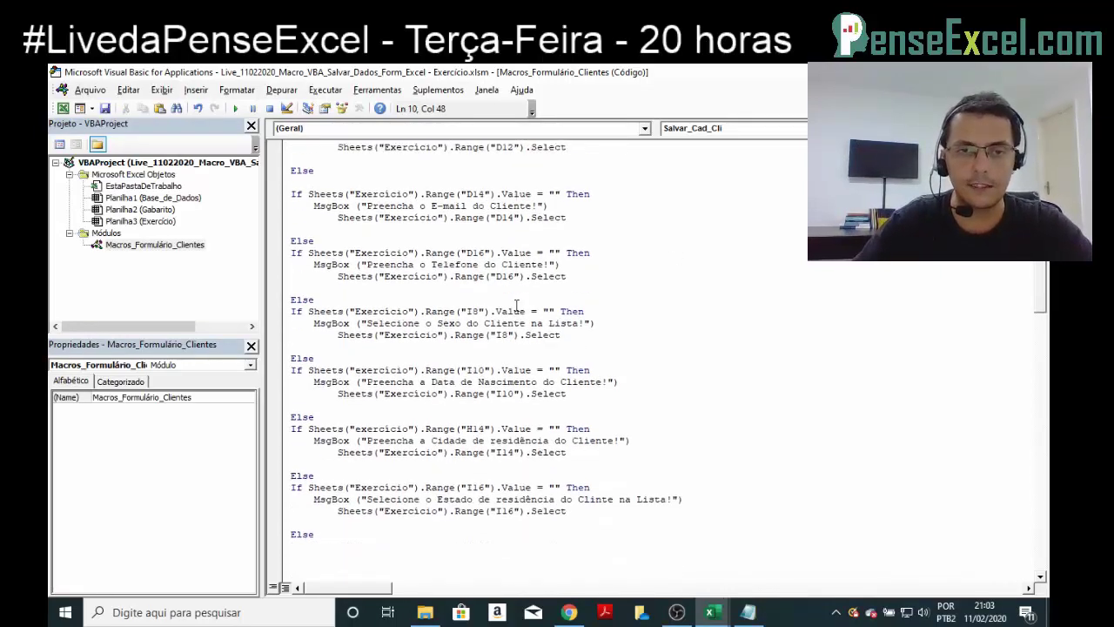
scroll(518, 304, "down", 4)
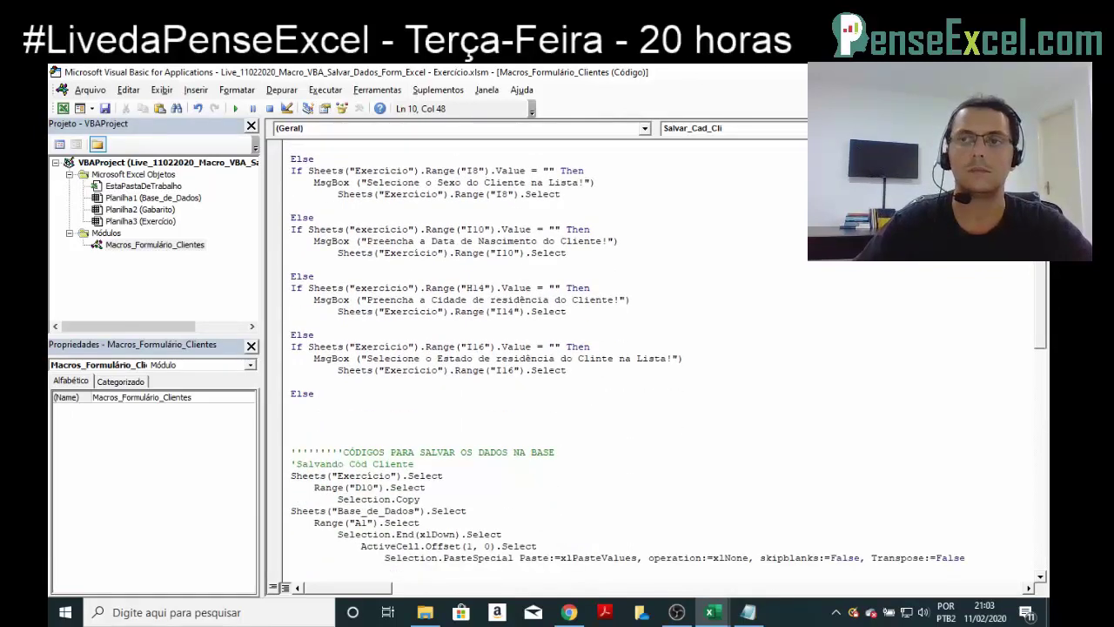
key("ctrl+F4")
key("alt+F11")
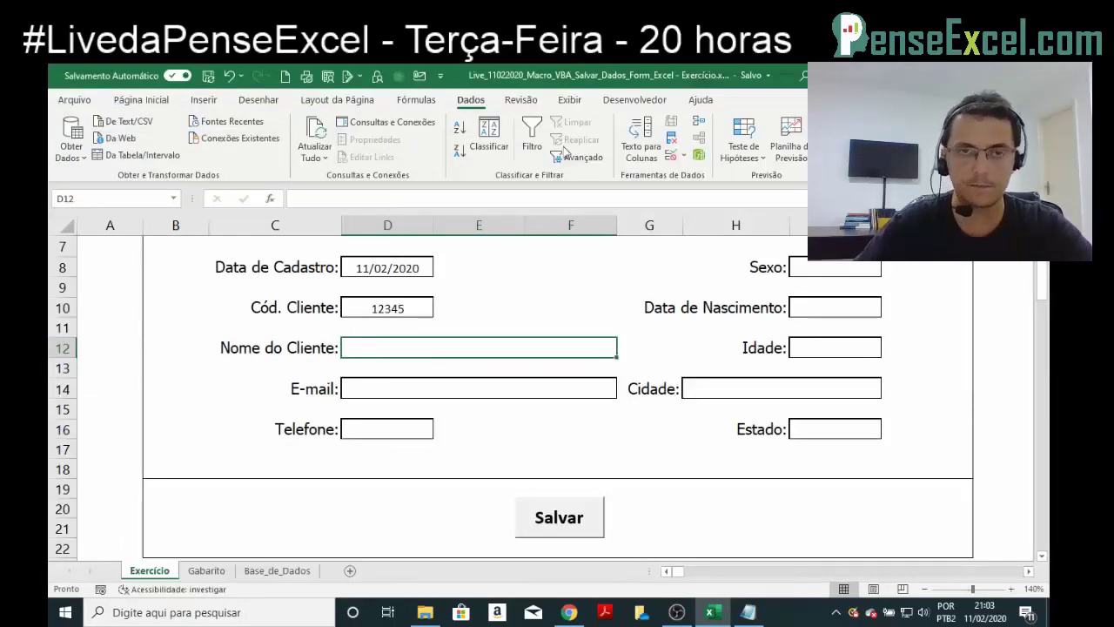
Clear Cód. Cliente in D10 and run Salvar, getting the 'Preencha o Código do Cliente!' warning.
left_click(586, 277)
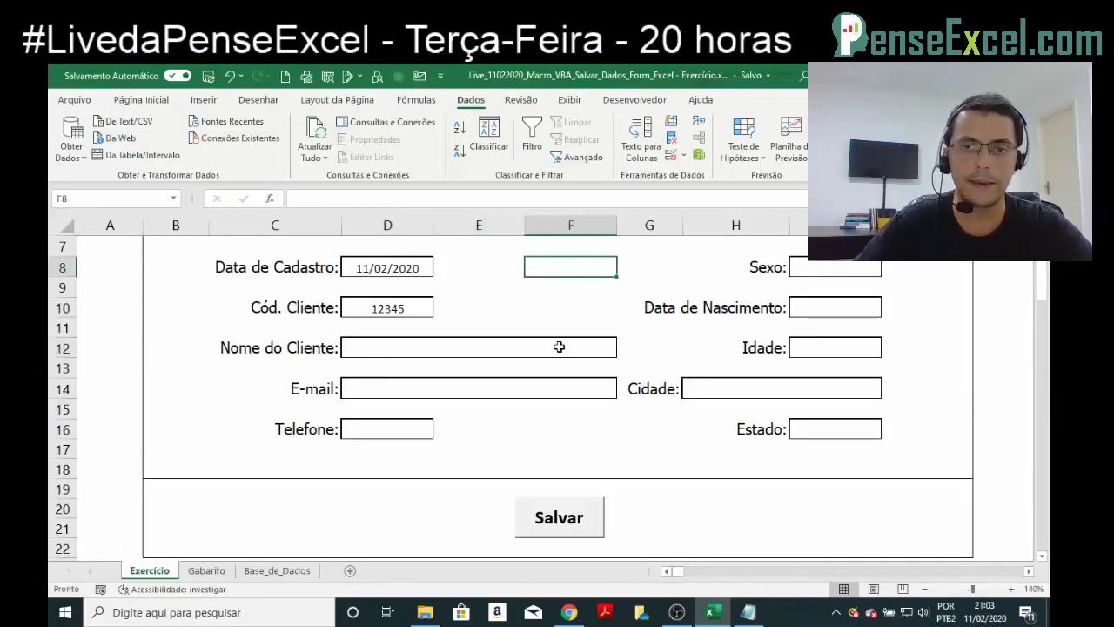
scroll(549, 361, "up", 1)
scroll(540, 435, "down", 1)
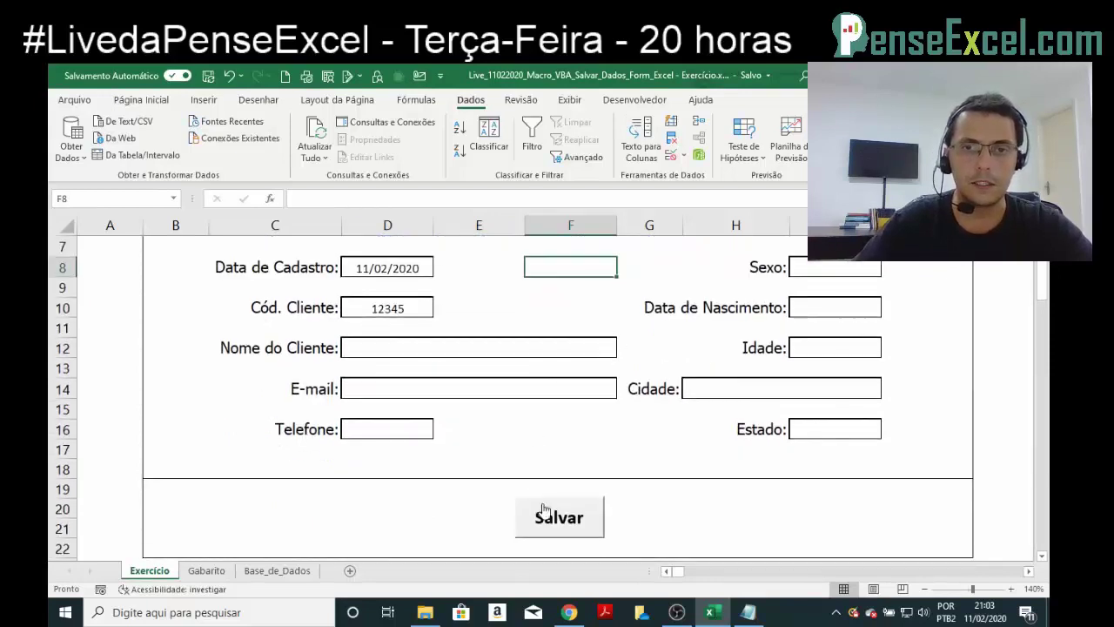
left_click(368, 307)
key("Delete")
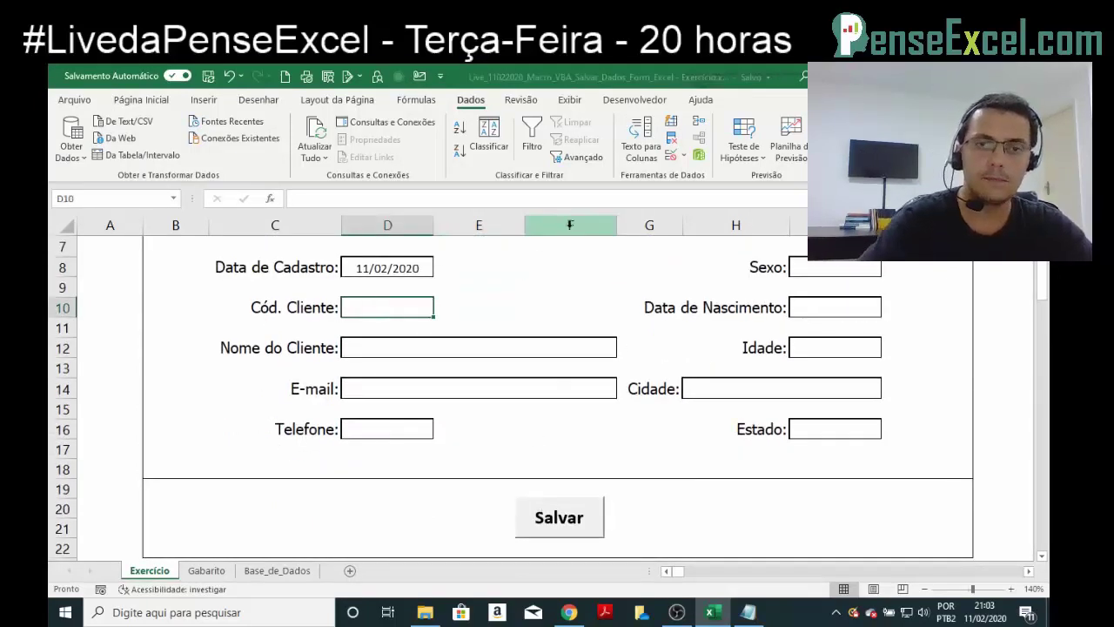
left_click(707, 345)
left_click(925, 590)
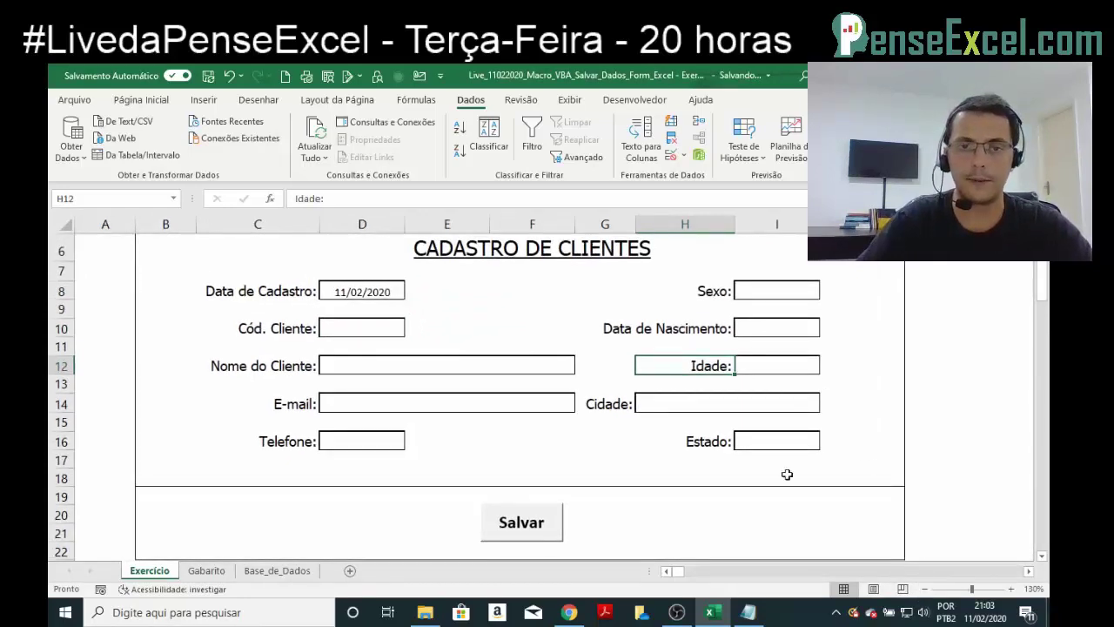
left_click(517, 539)
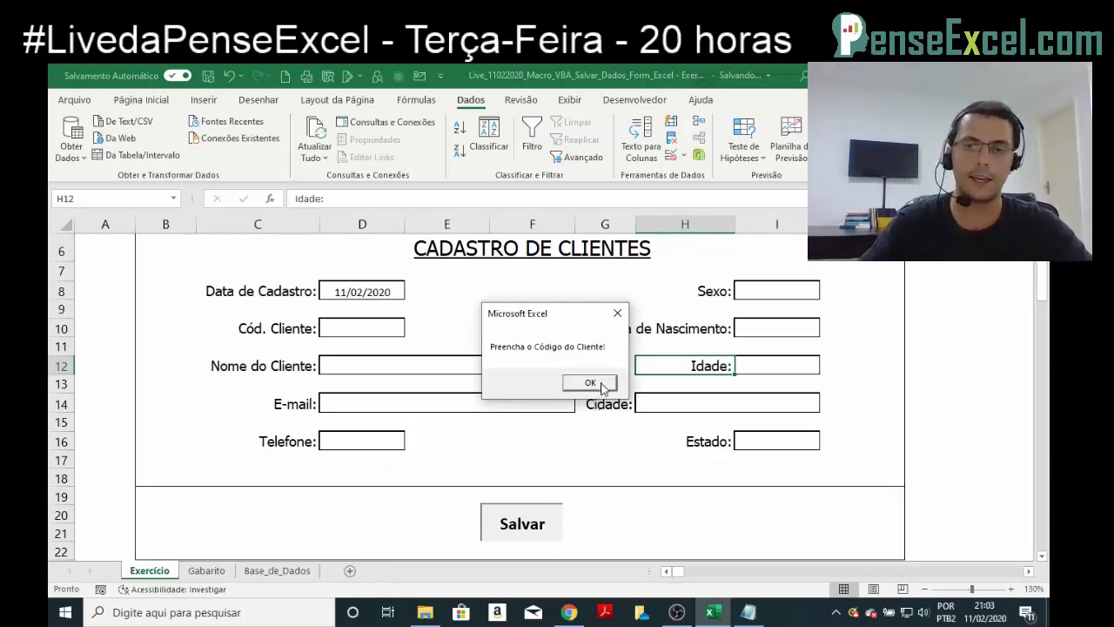
left_click(590, 383)
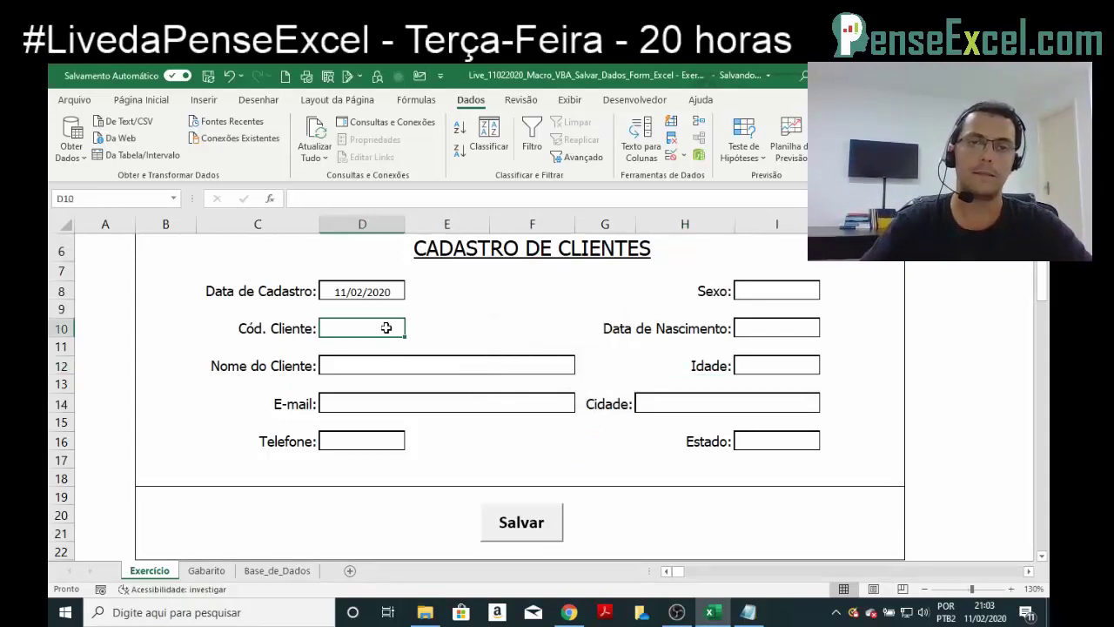
Confirm Base_de_Dados has no new record, then rerun Salvar from Exercício to repeat the warning.
left_click(277, 571)
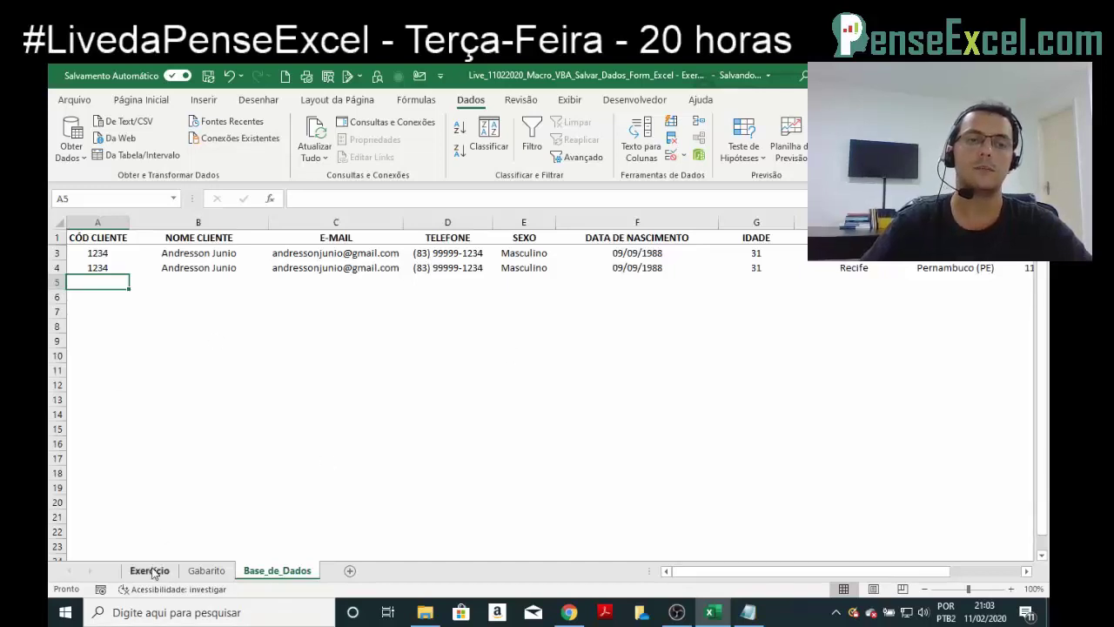
left_click(148, 570)
left_click(544, 526)
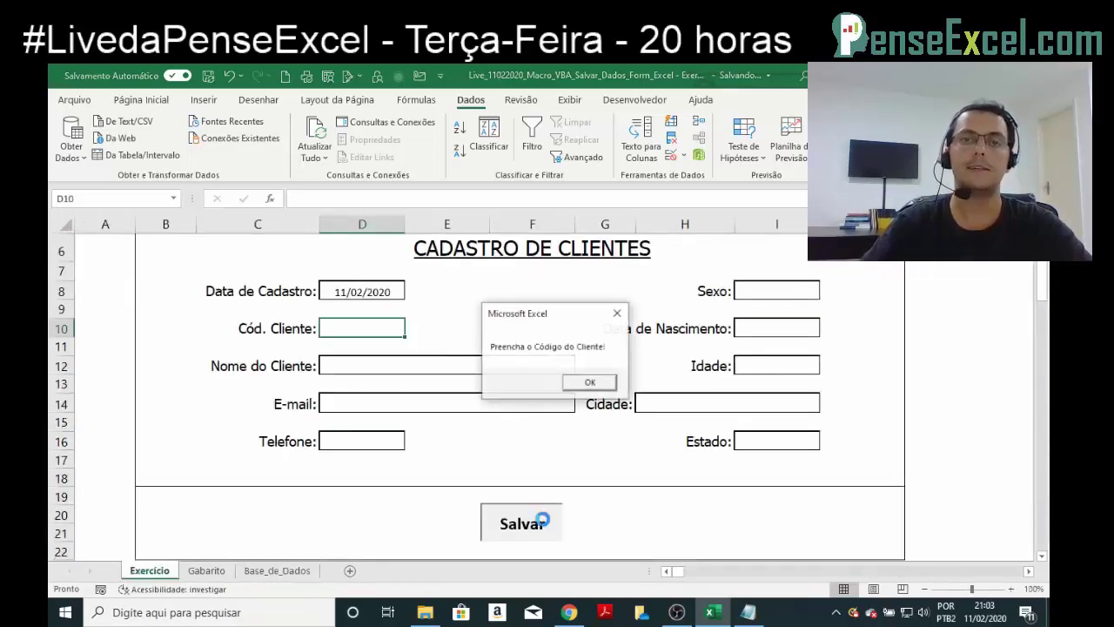
left_click(591, 386)
left_click(527, 540)
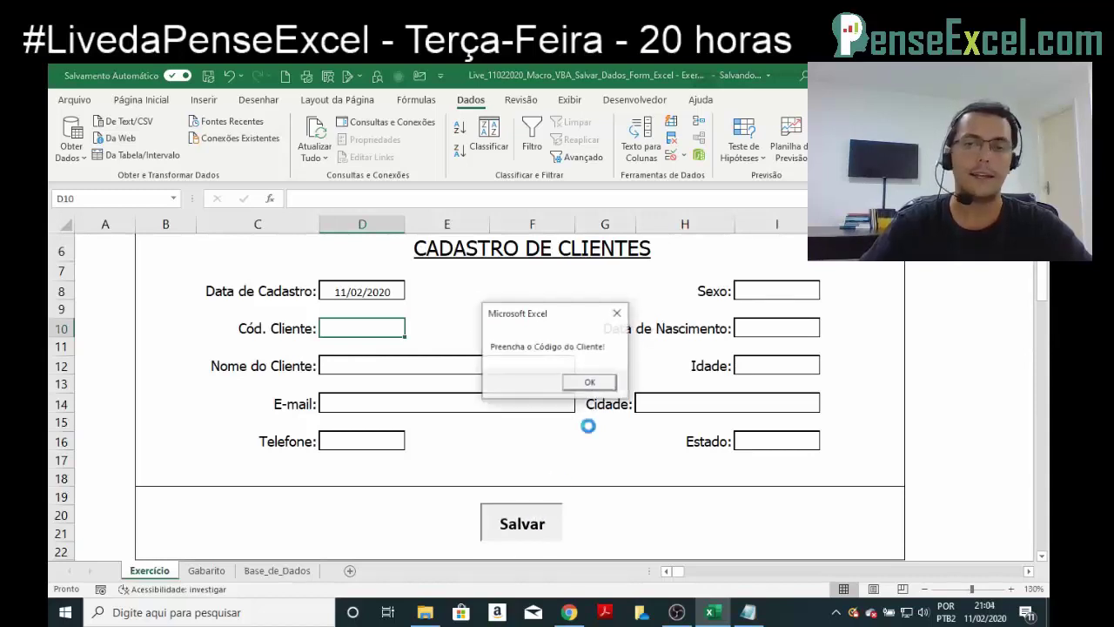
left_click(587, 380)
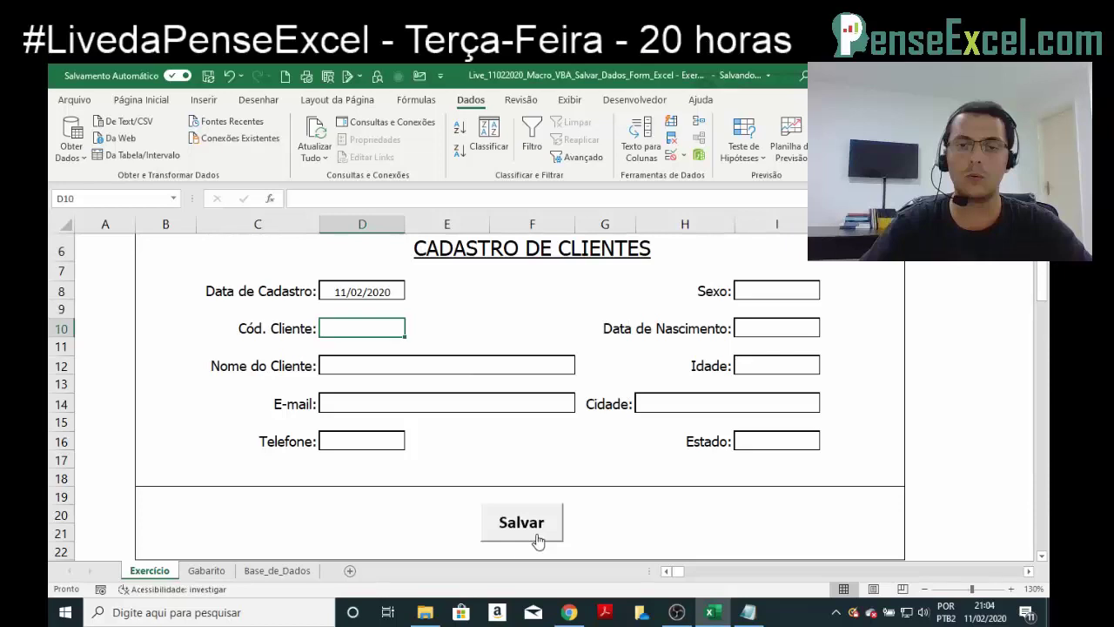
left_click(537, 540)
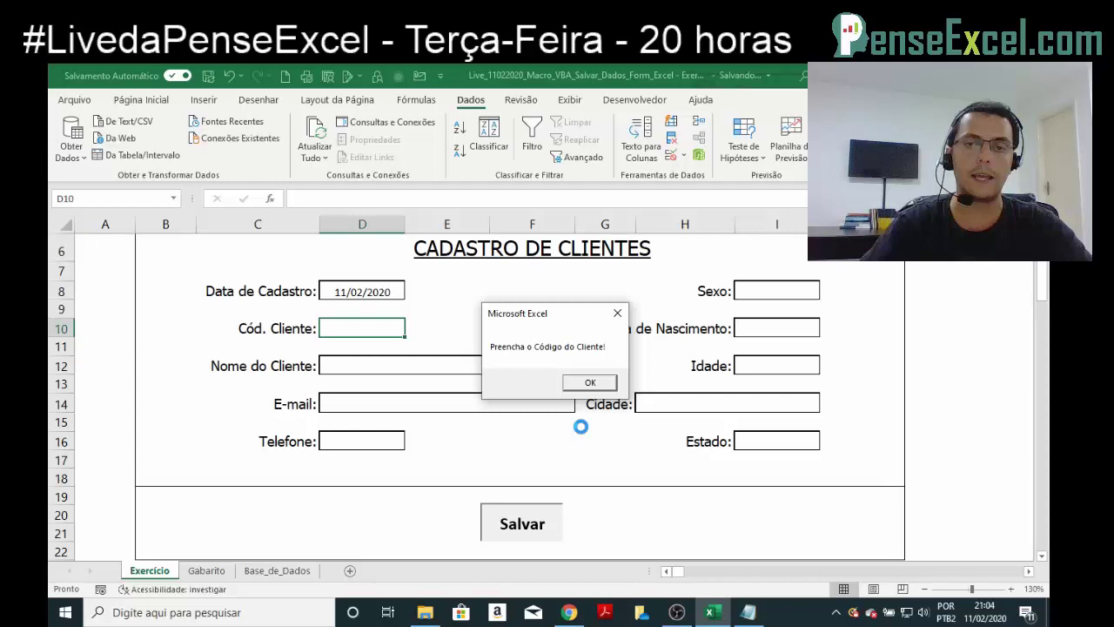
Fill in the new client's code, full name, e-mail and phone number in D10, D12, D14 and D16.
key("Return")
type("4444")
key("Return")
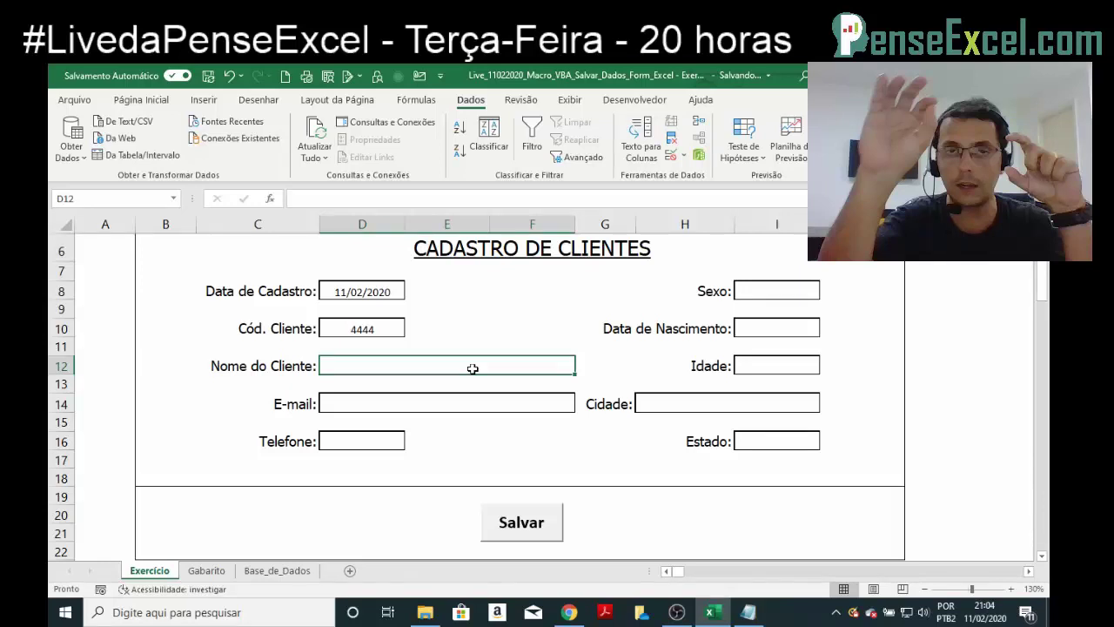
key("Return")
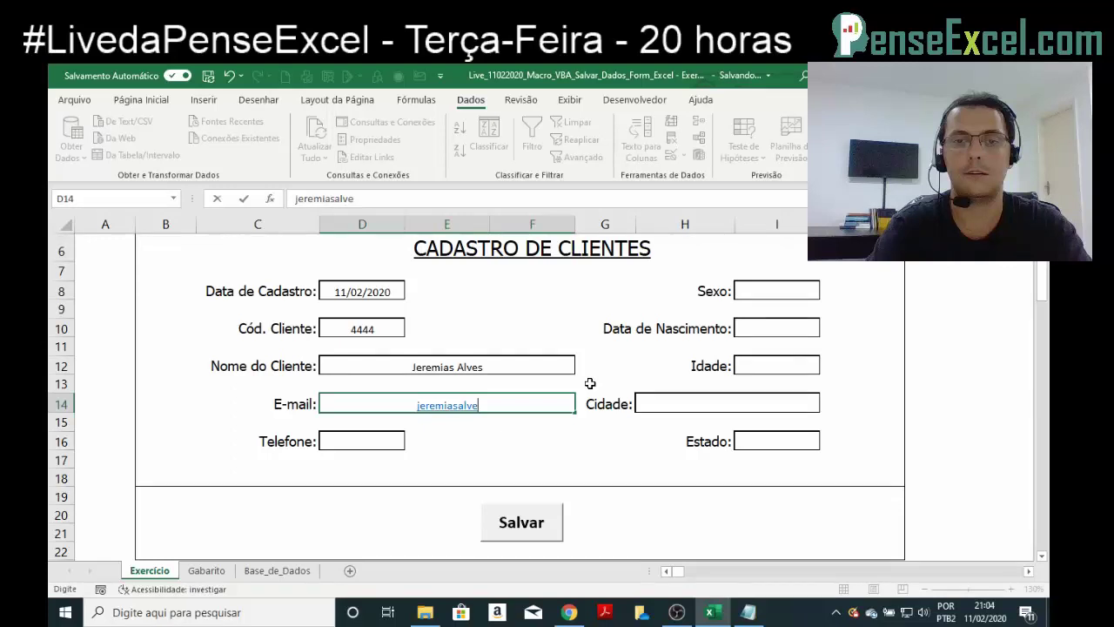
key("Return")
type("(11) 999")
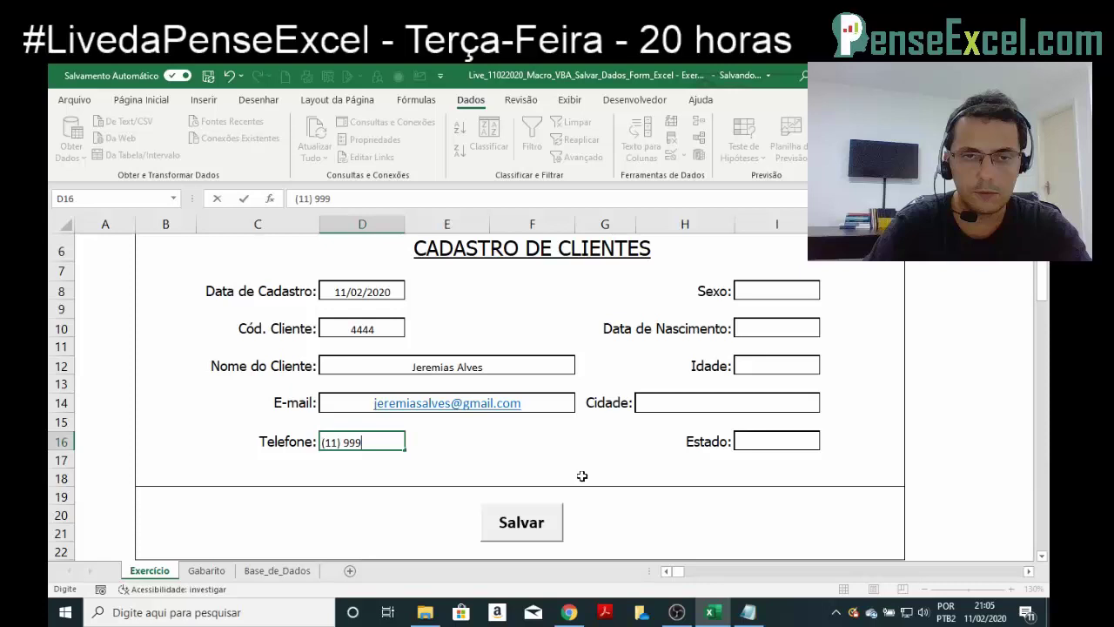
type("99-2222")
left_click(775, 291)
left_click(825, 292)
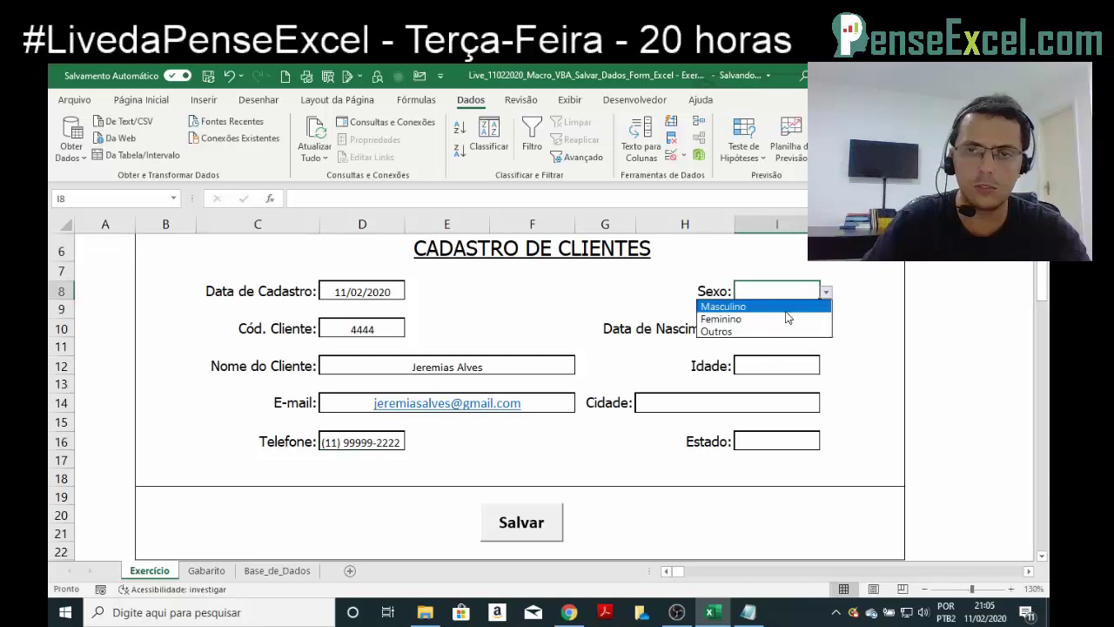
Set Sexo to Masculino and birth date 05/08/1983, checking Idade calculates 37.
key("Return")
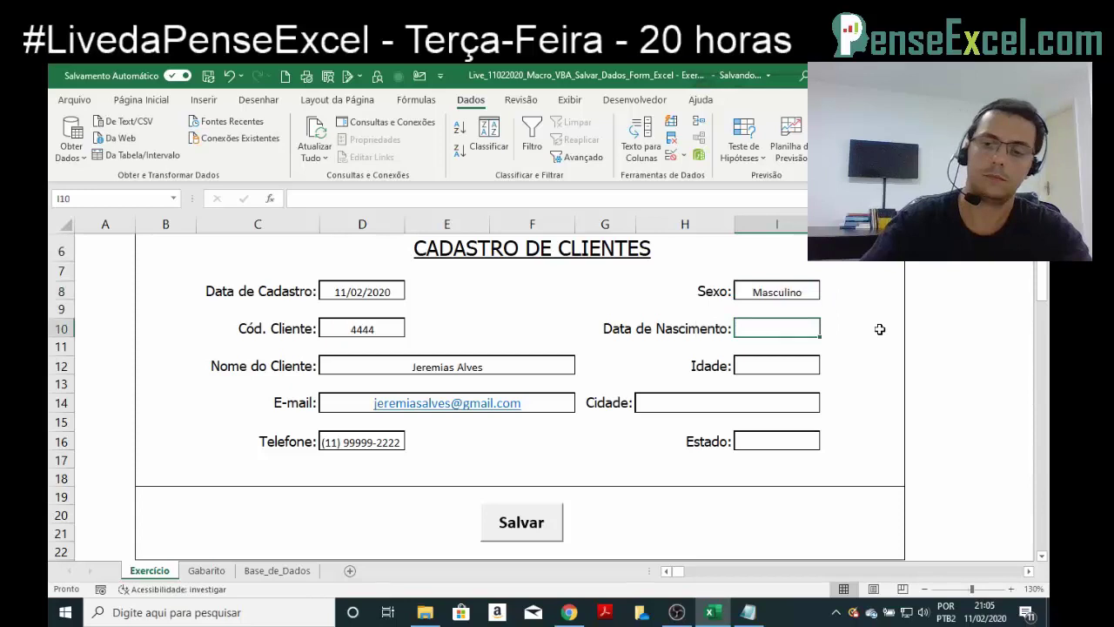
type("05/05/")
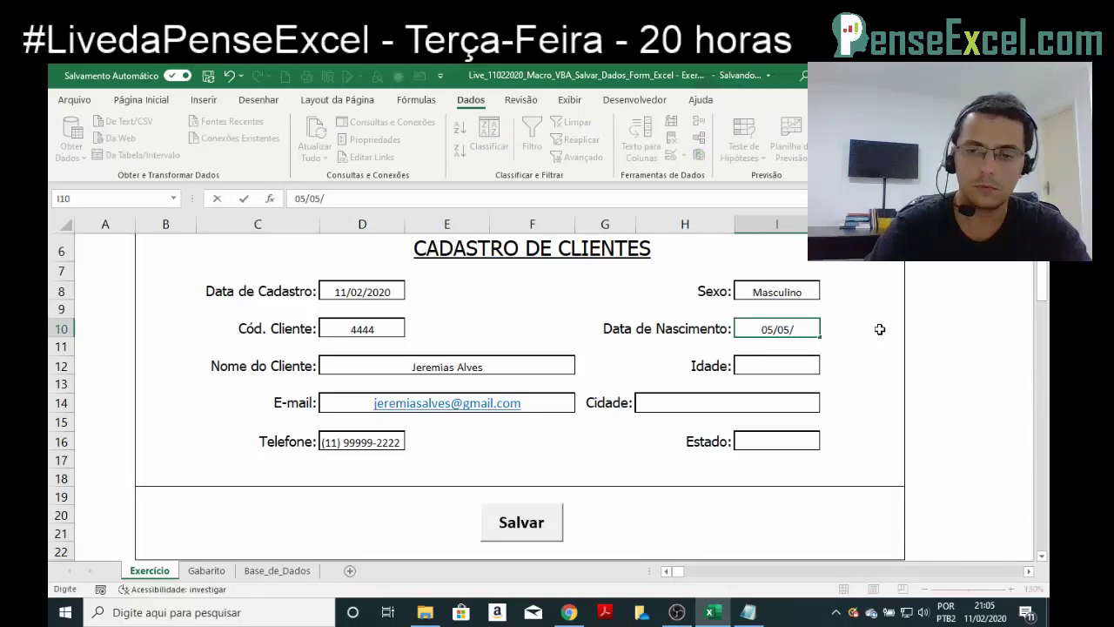
type("1983")
key("Return")
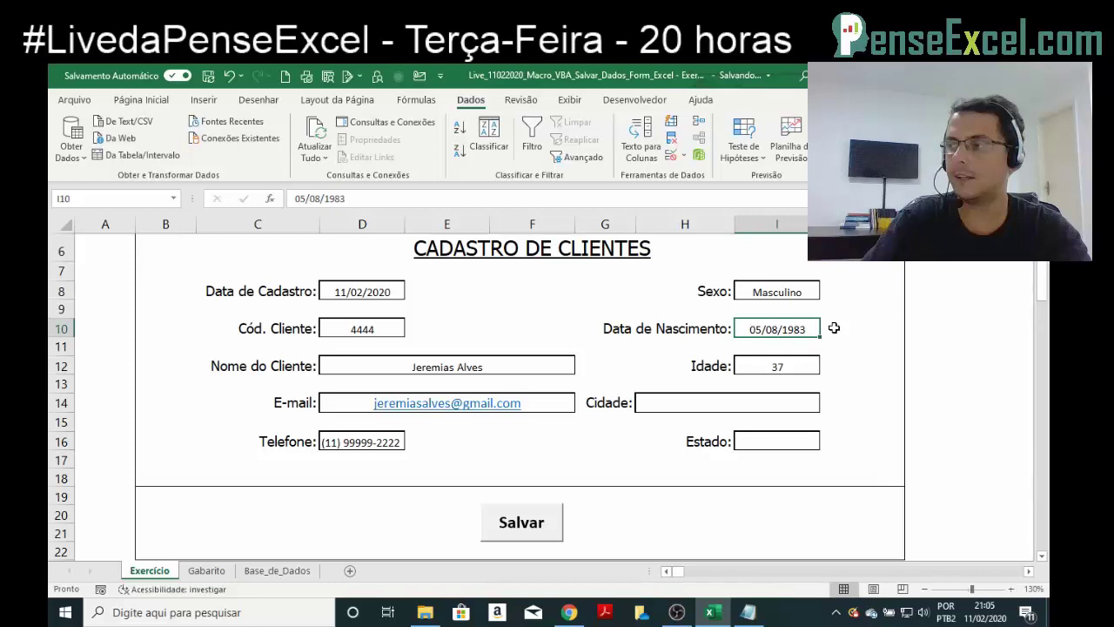
left_click(778, 367)
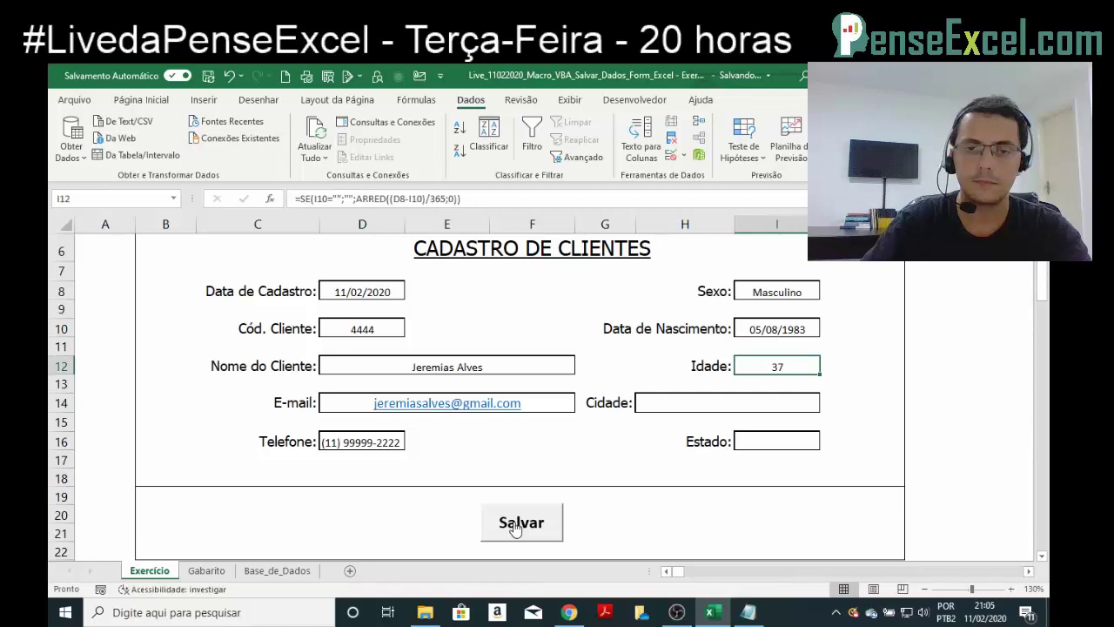
After the missing-city warning, enter Limeira as the Cidade.
left_click(516, 526)
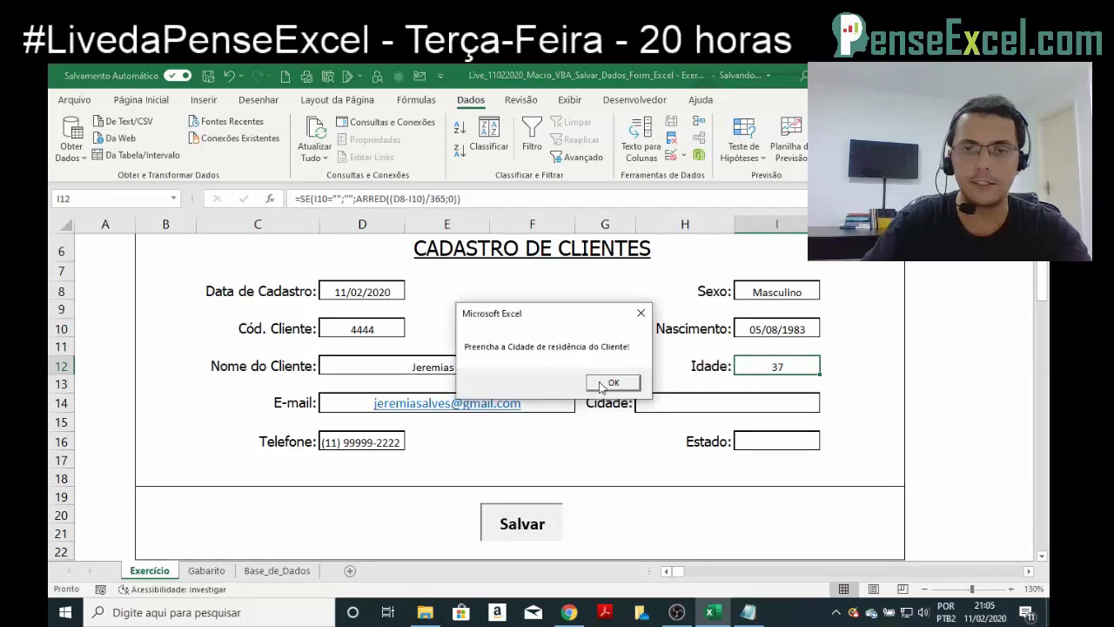
left_click(612, 383)
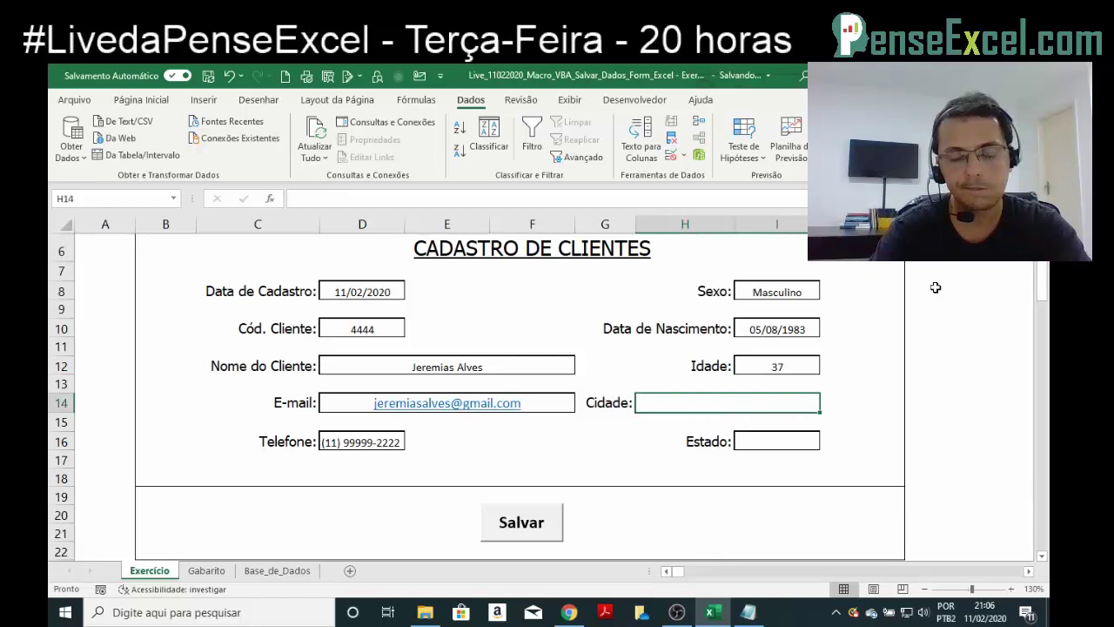
key("F2")
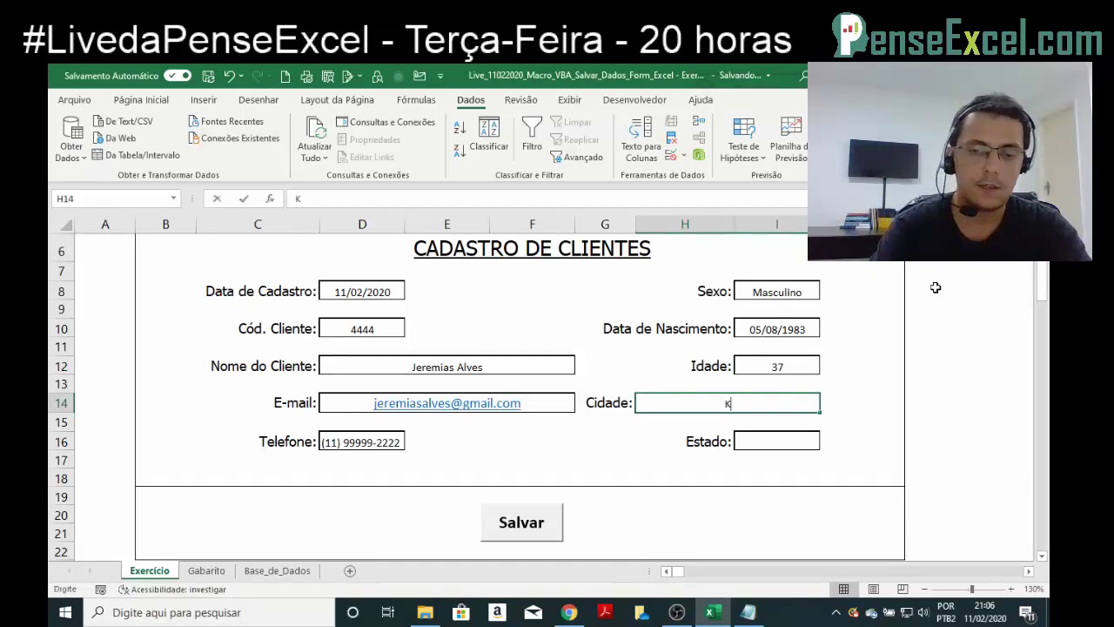
type("Limeira")
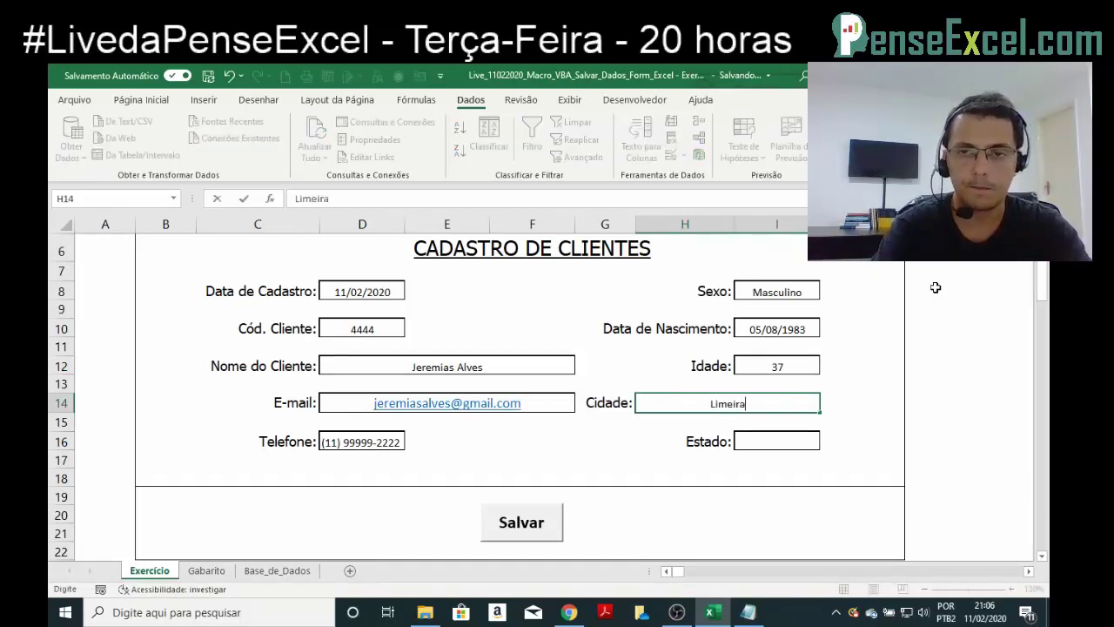
key("Return")
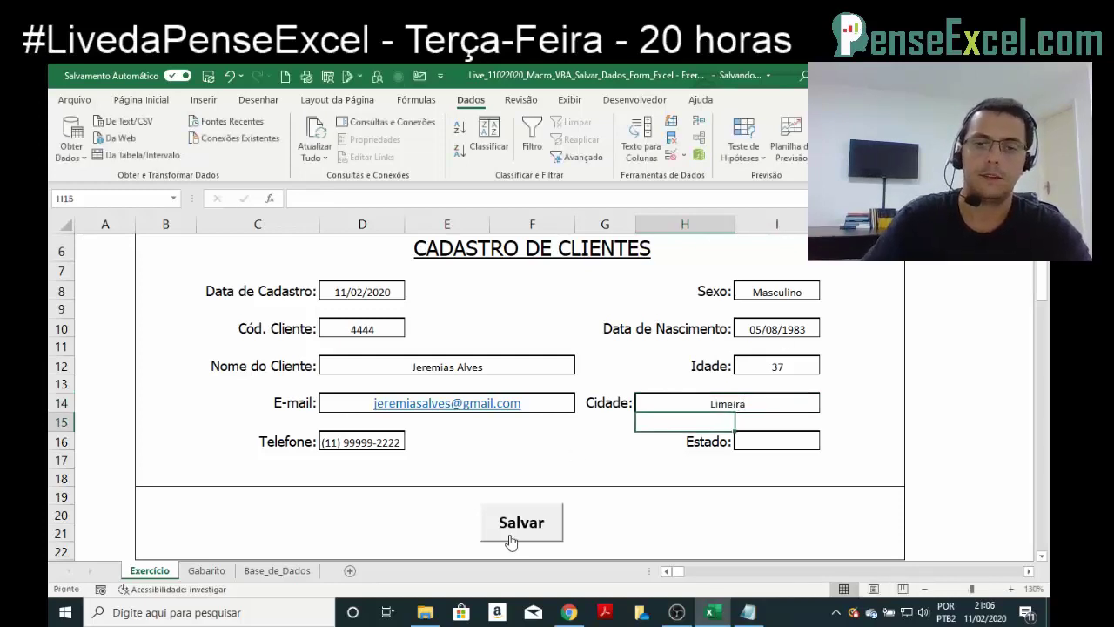
After the missing-state warning, choose São Paulo (SP) as the Estado.
left_click(520, 529)
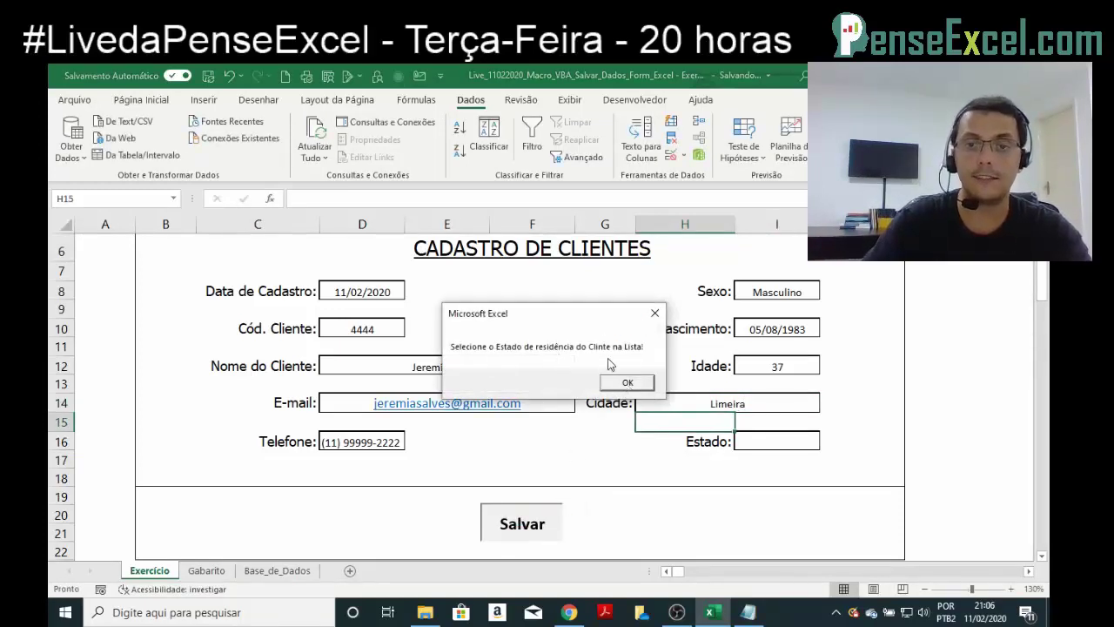
left_click(627, 383)
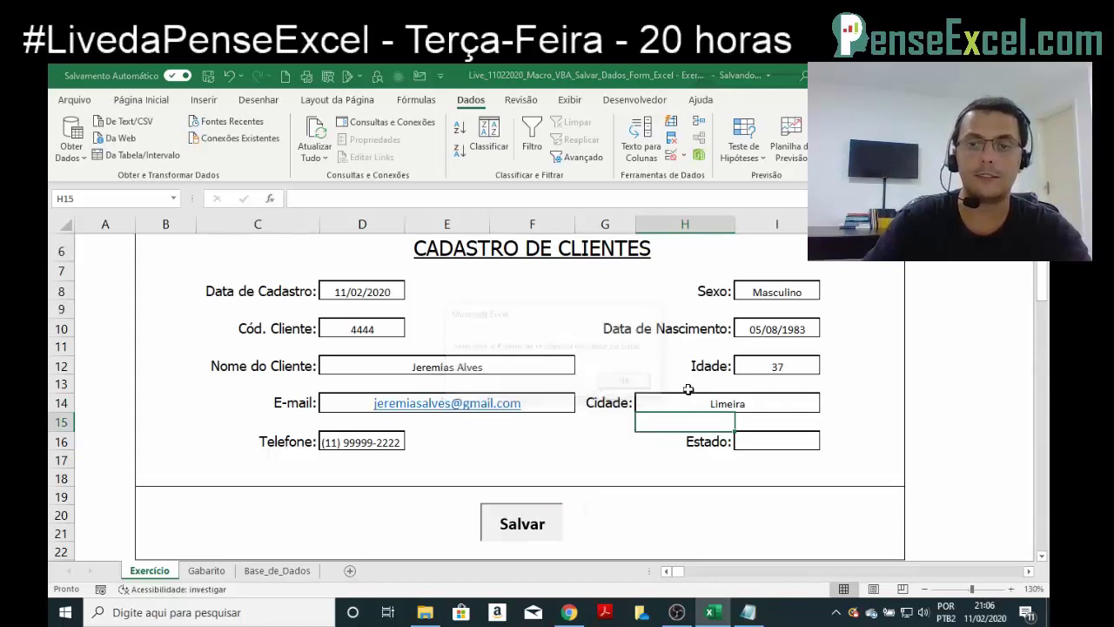
left_click(827, 443)
left_click_drag(823, 468, 823, 528)
left_click(766, 520)
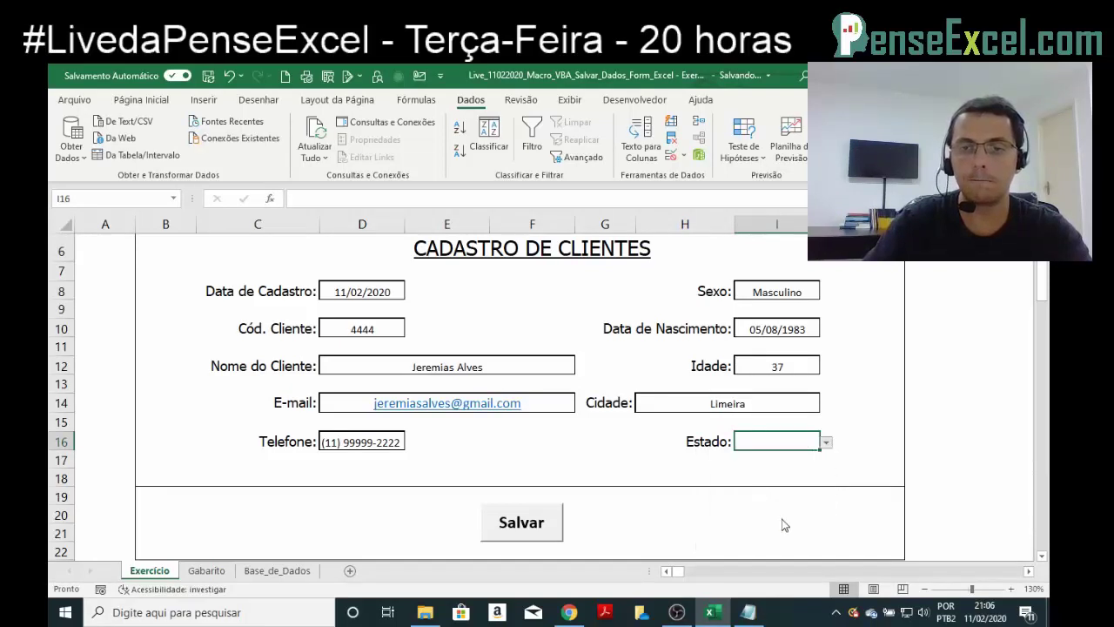
left_click(936, 417)
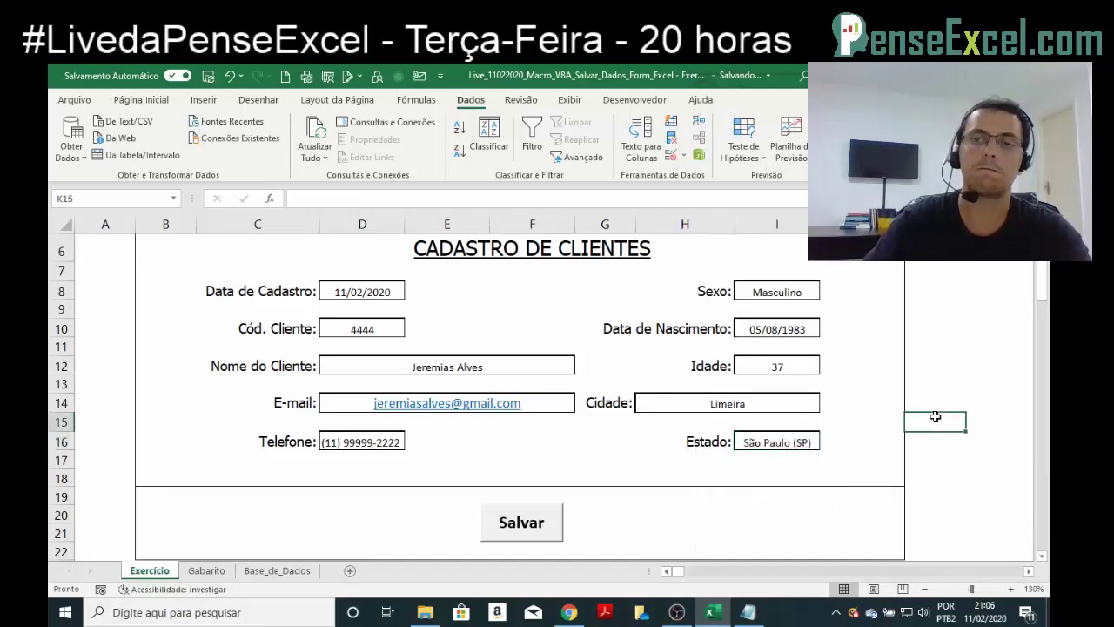
Save the completed client to Base_de_Dados, acknowledge the success message and return to Exercício.
left_click(525, 533)
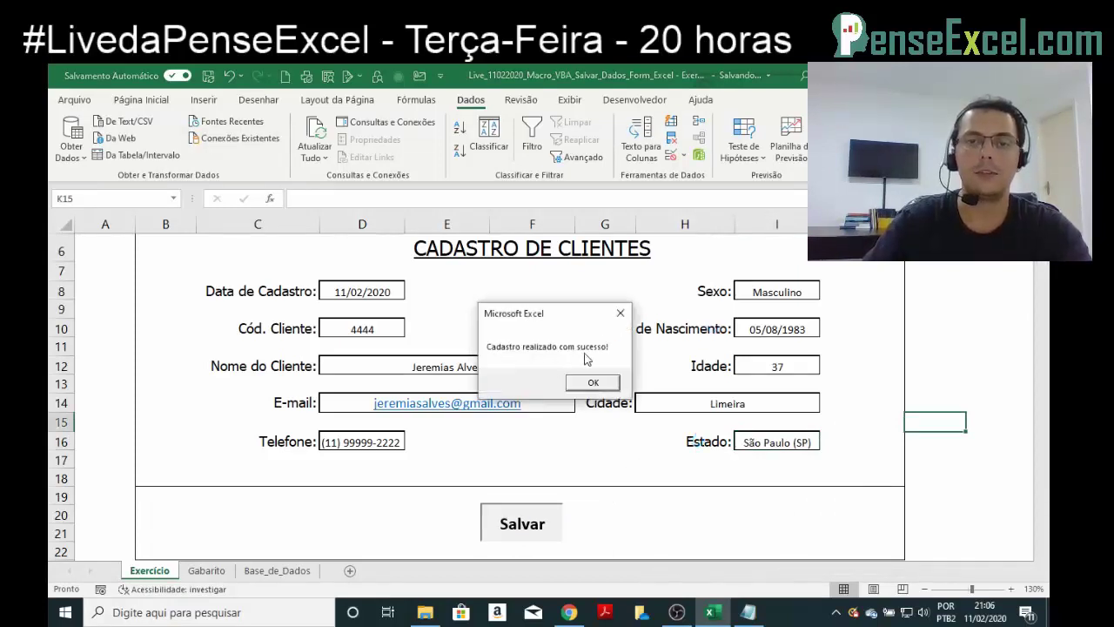
left_click(592, 381)
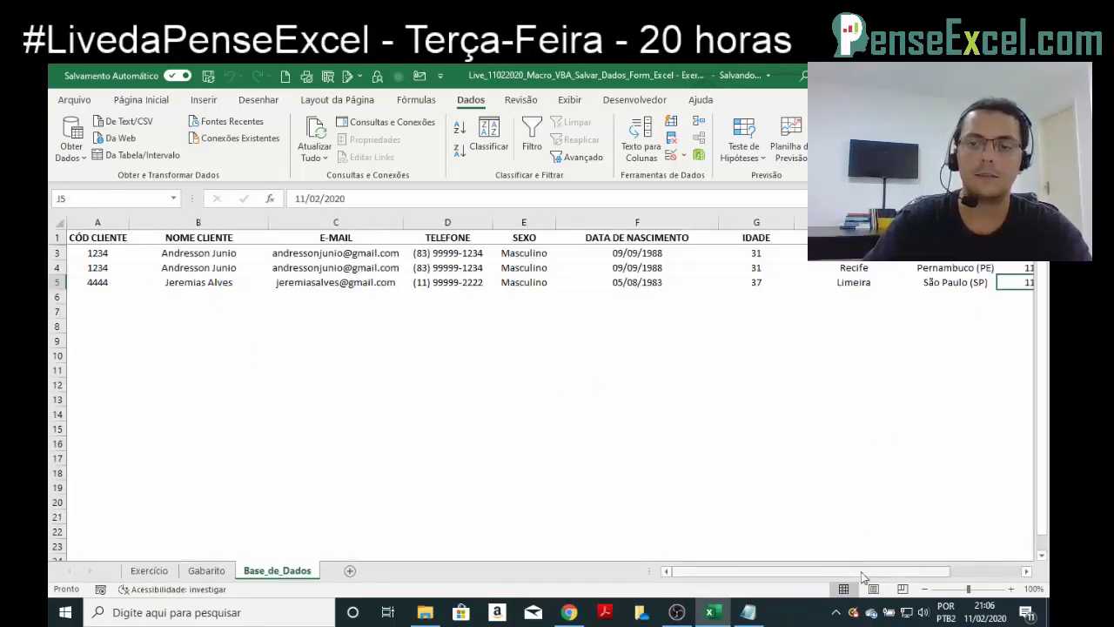
left_click_drag(862, 571, 727, 550)
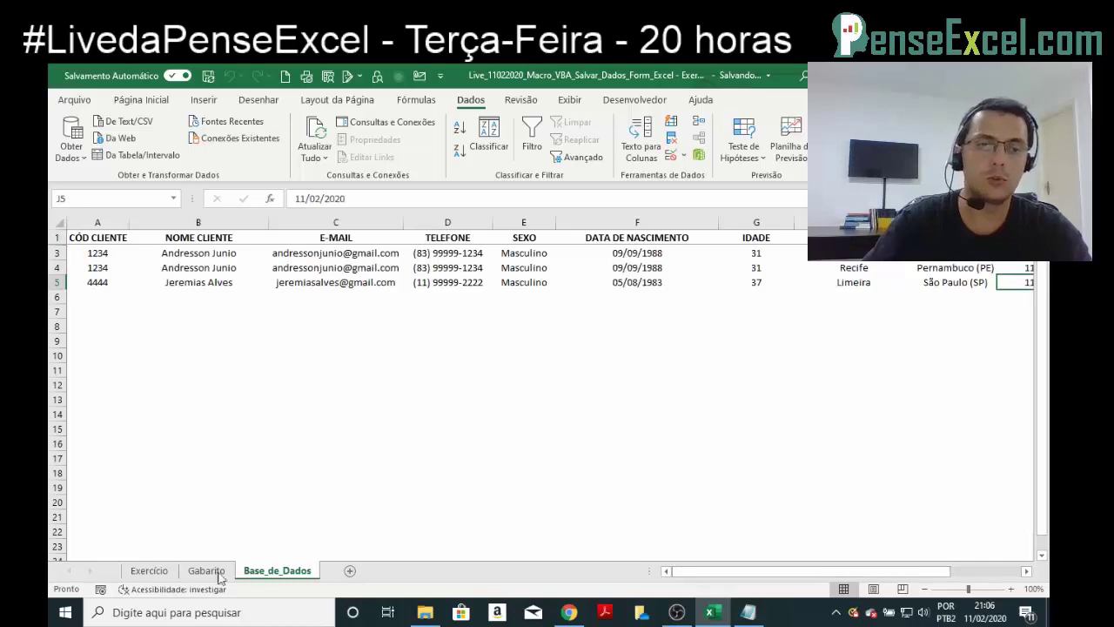
left_click(149, 570)
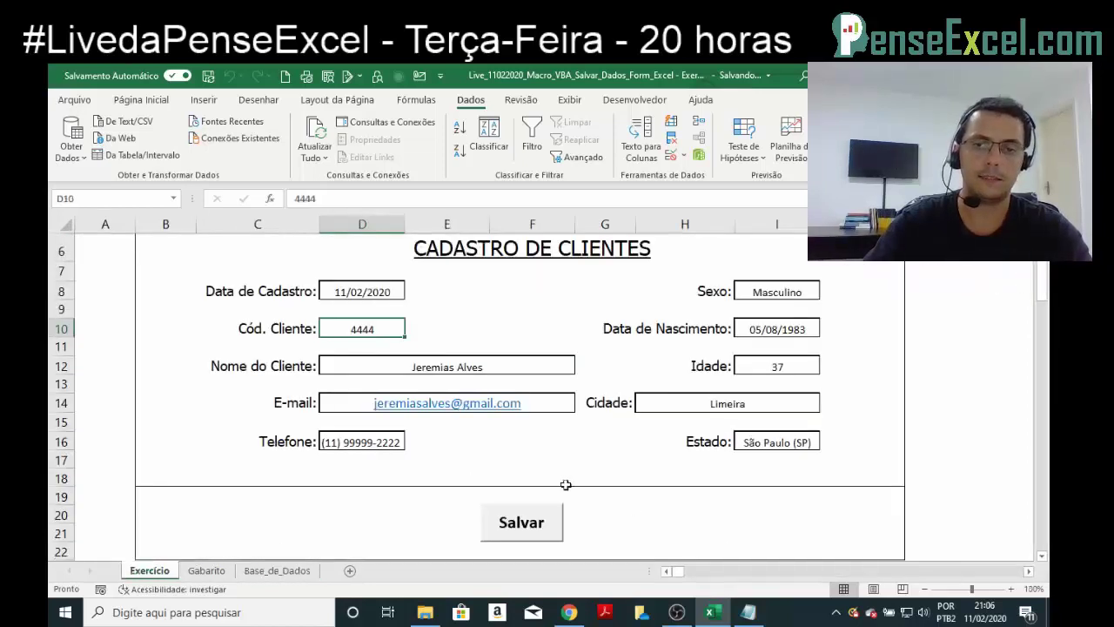
Open the Salvar button's assigned macro via Atribuir macro > Editar.
right_click(521, 513)
left_click(575, 477)
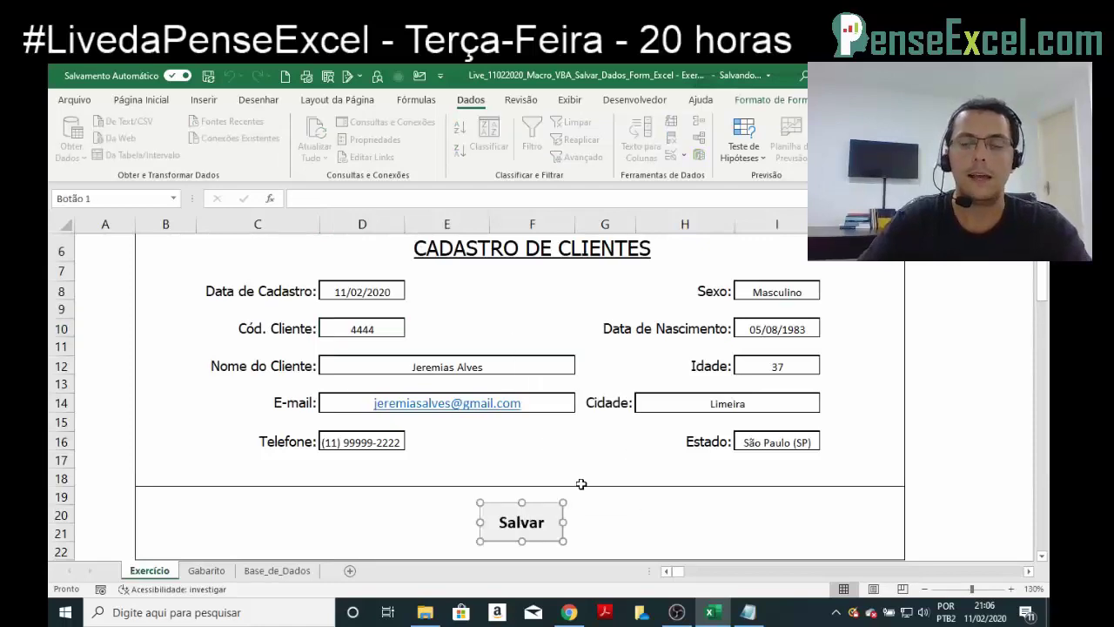
left_click(744, 373)
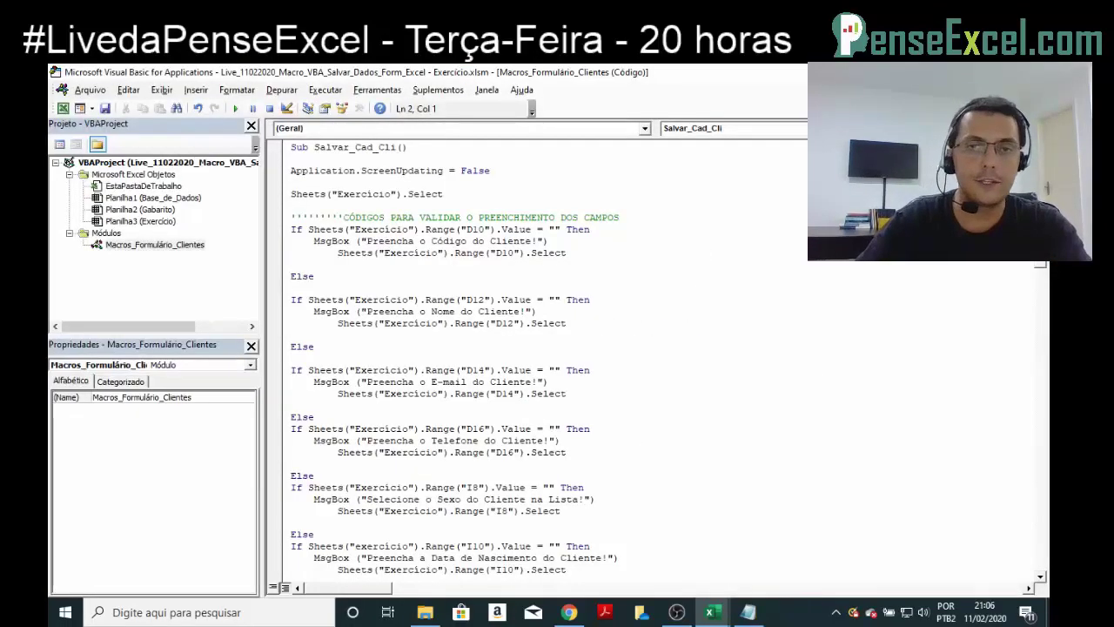
mouse_move(1041, 157)
left_mouse_down()
mouse_move(1049, 271)
mouse_move(1041, 148)
left_mouse_up()
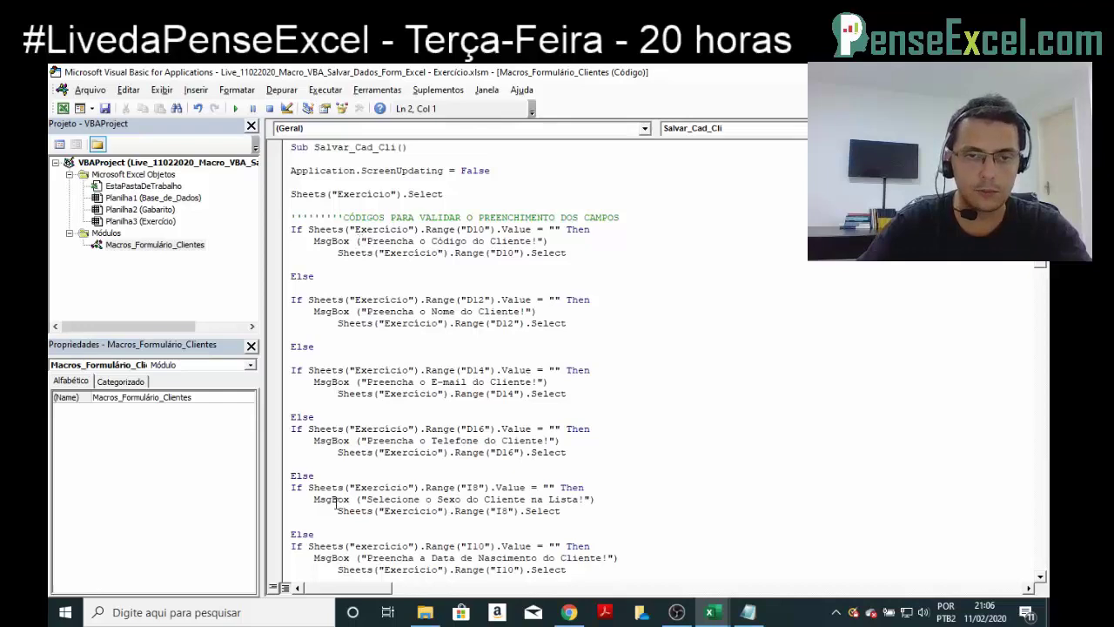
scroll(400, 533, "down", 1)
scroll(400, 533, "down", 4)
scroll(400, 533, "down", 2)
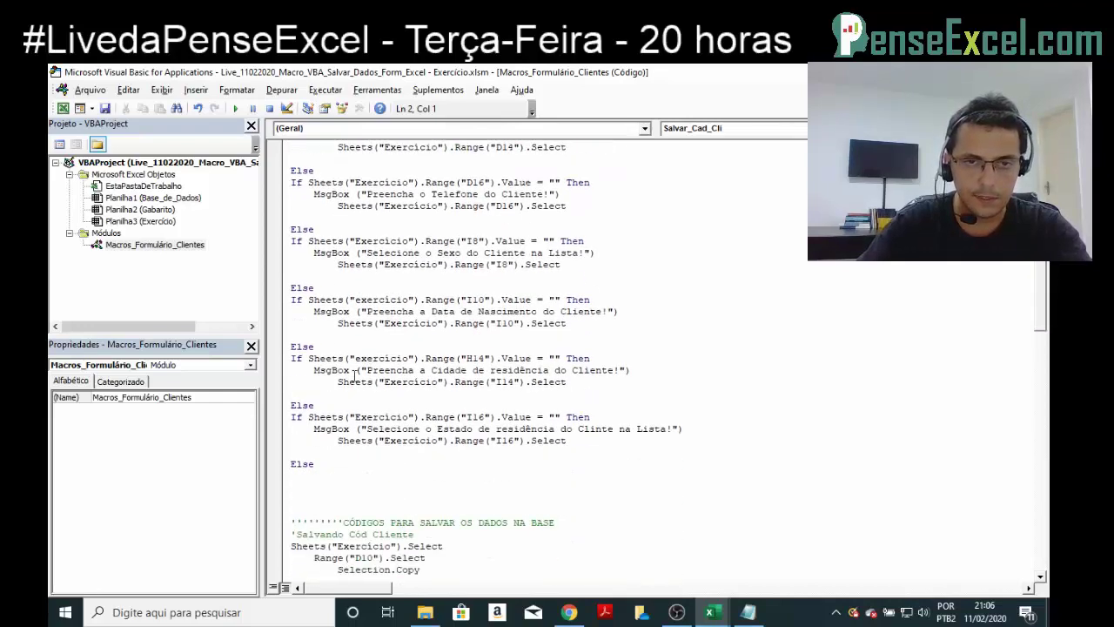
scroll(805, 388, "up", 5)
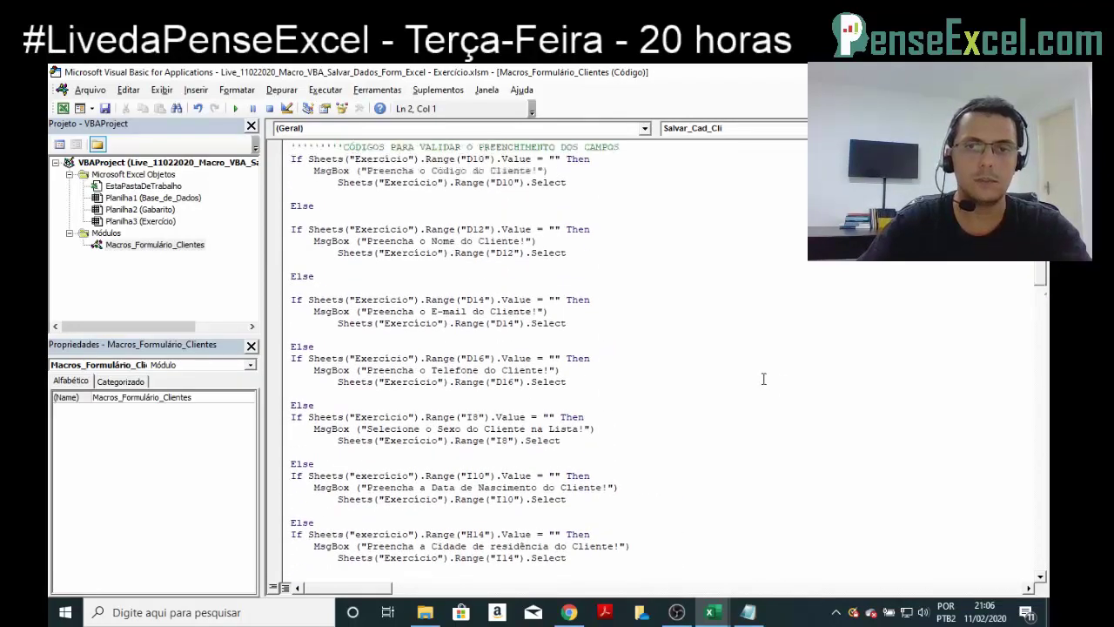
scroll(767, 378, "up", 2)
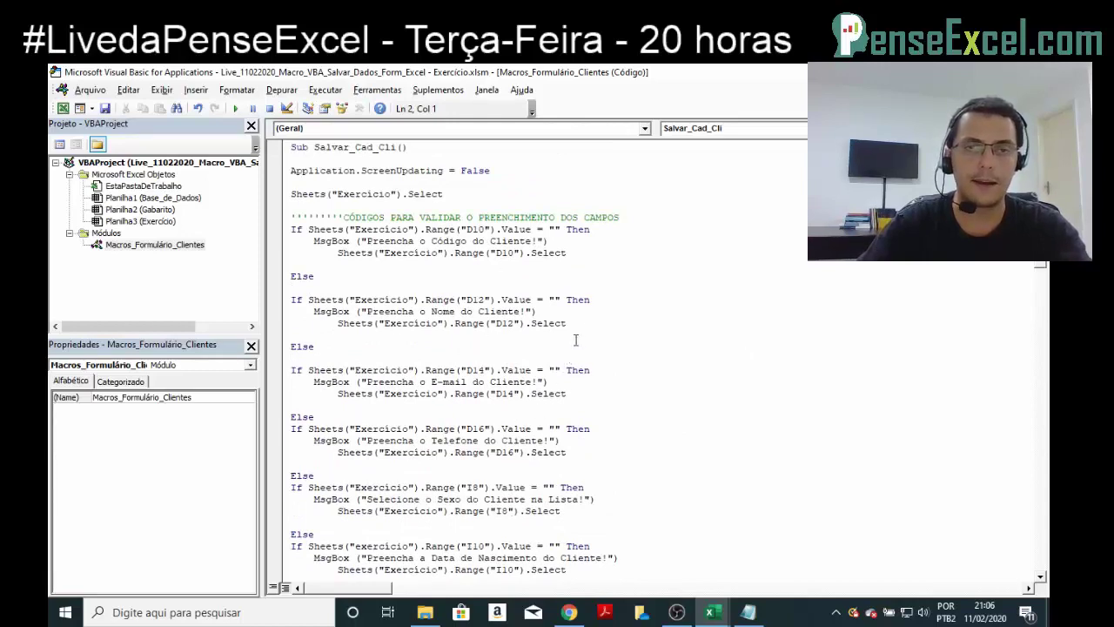
scroll(576, 340, "down", 8)
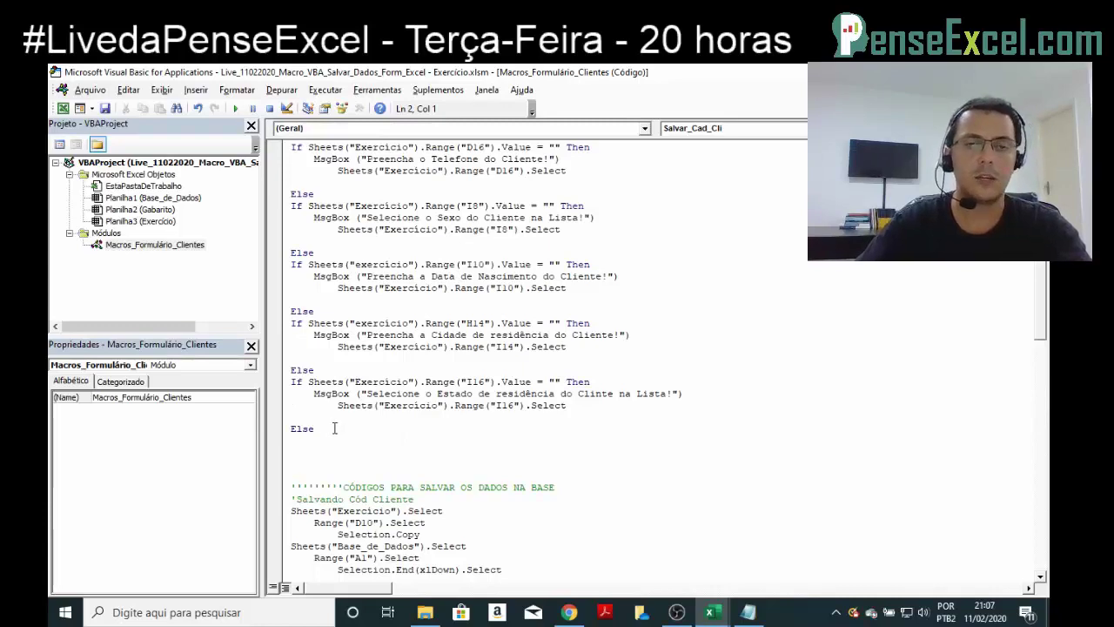
scroll(656, 275, "up", 8)
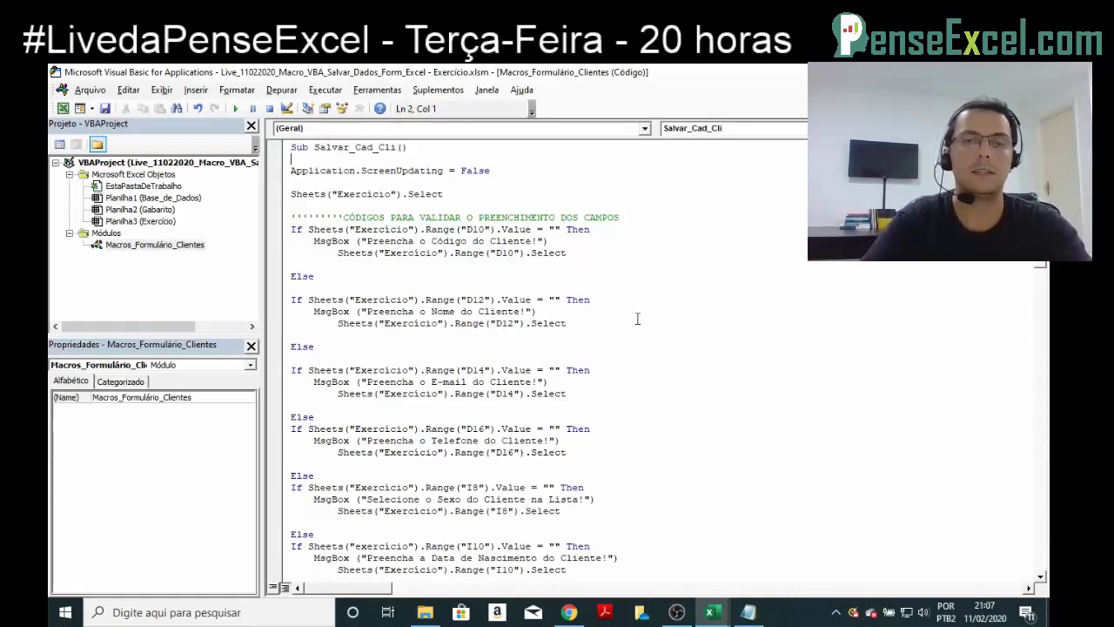
scroll(444, 327, "down", 4)
scroll(444, 326, "down", 3)
Delete the D12–I10 validation checks and the empty line before Else, keeping only the D10 check.
left_click_drag(356, 471, 239, 300)
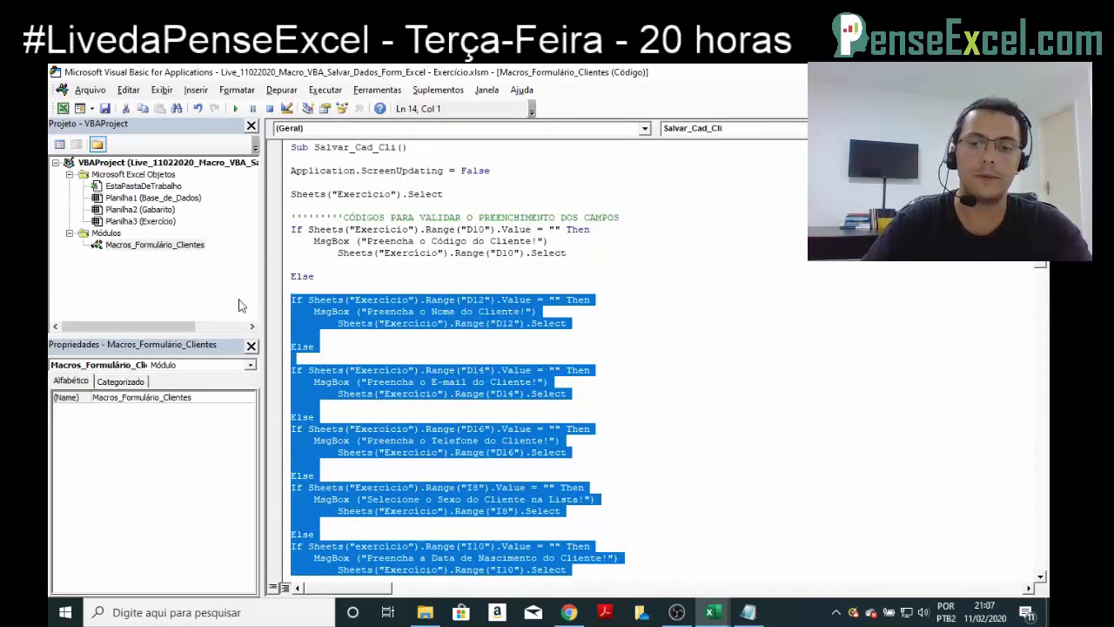
key("Delete")
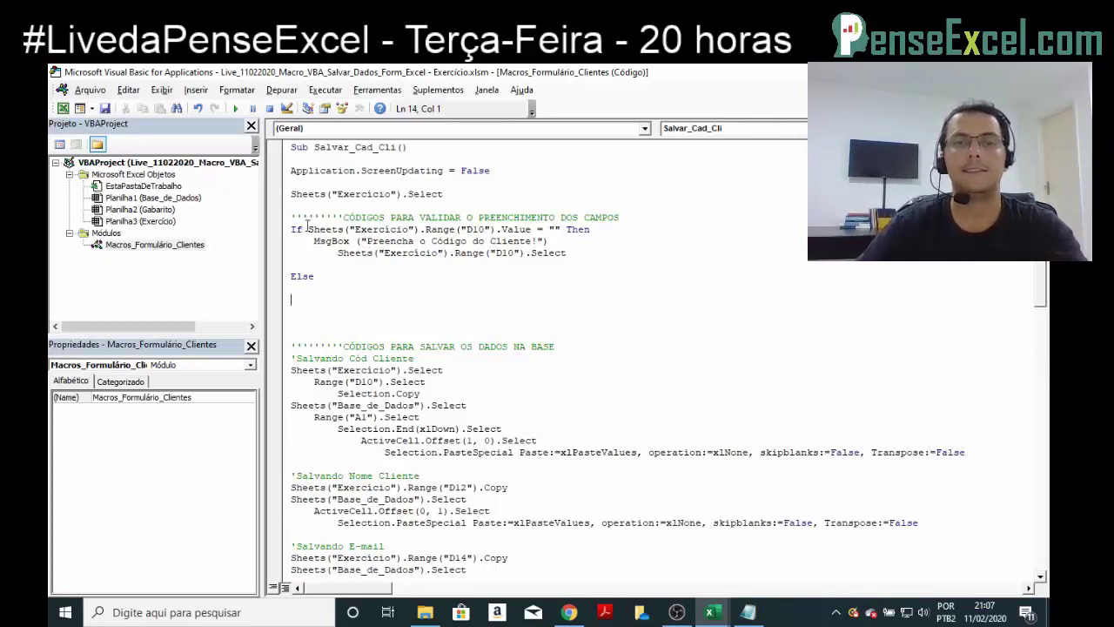
left_click(383, 229)
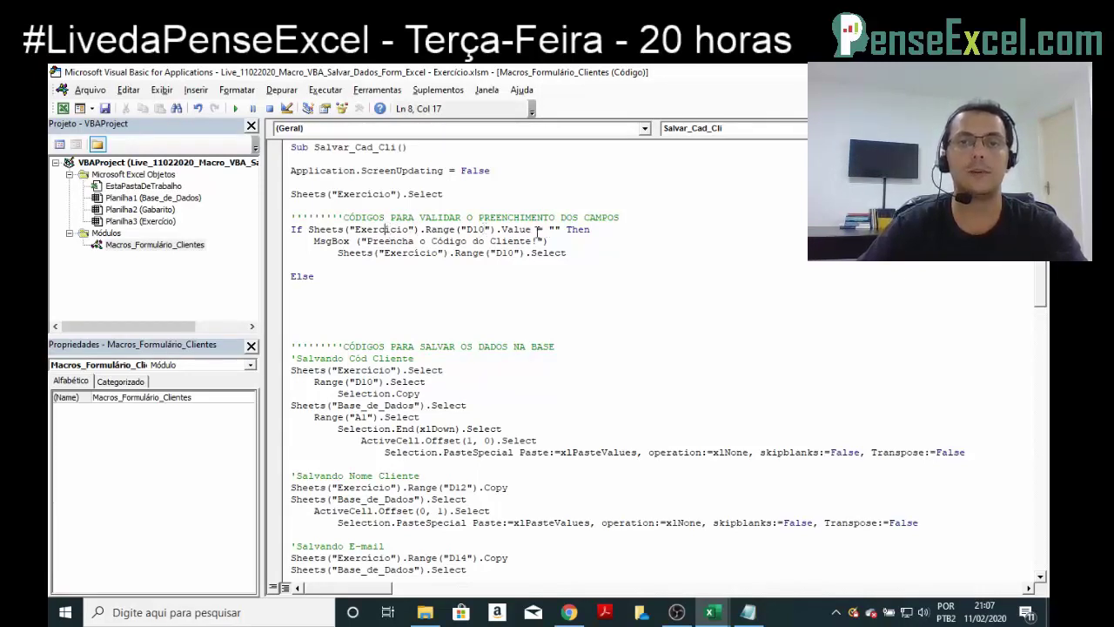
left_click_drag(599, 229, 566, 230)
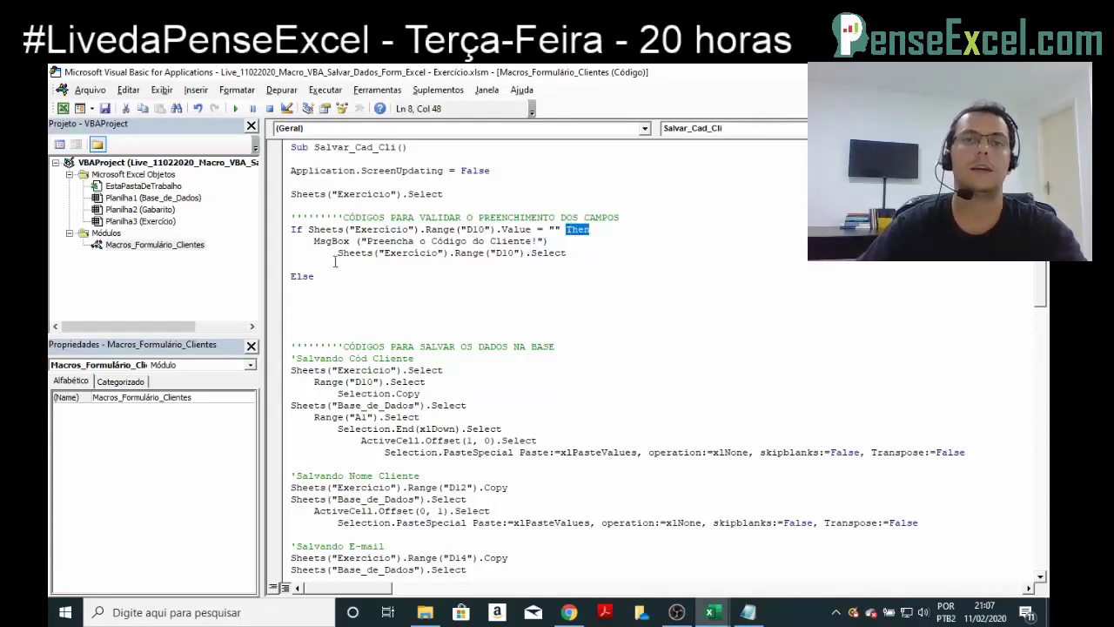
left_click(516, 252)
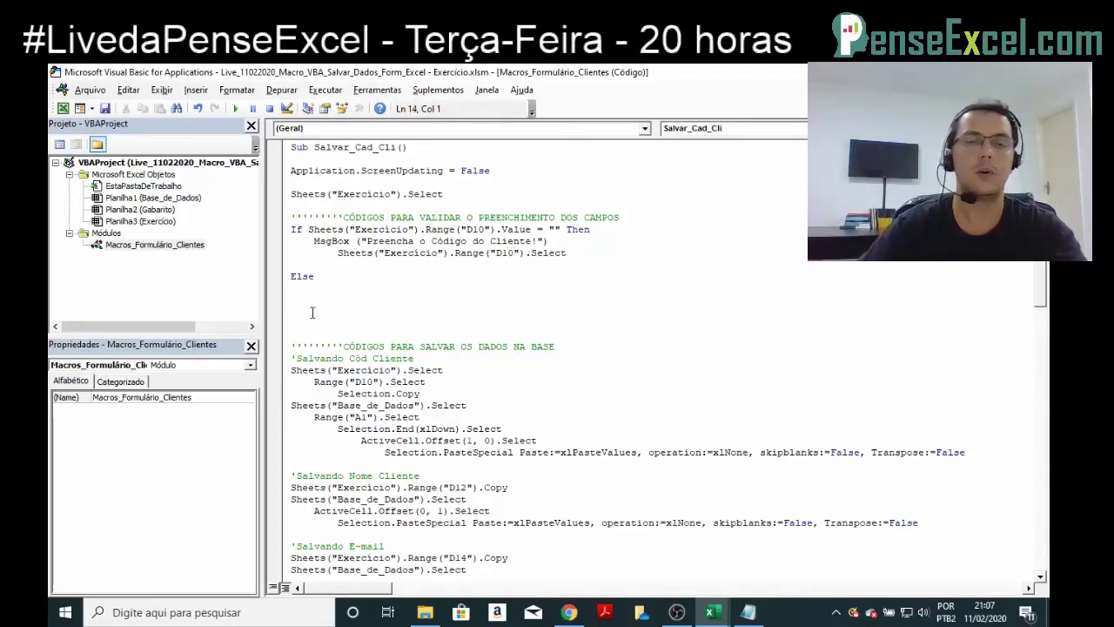
left_click(425, 393)
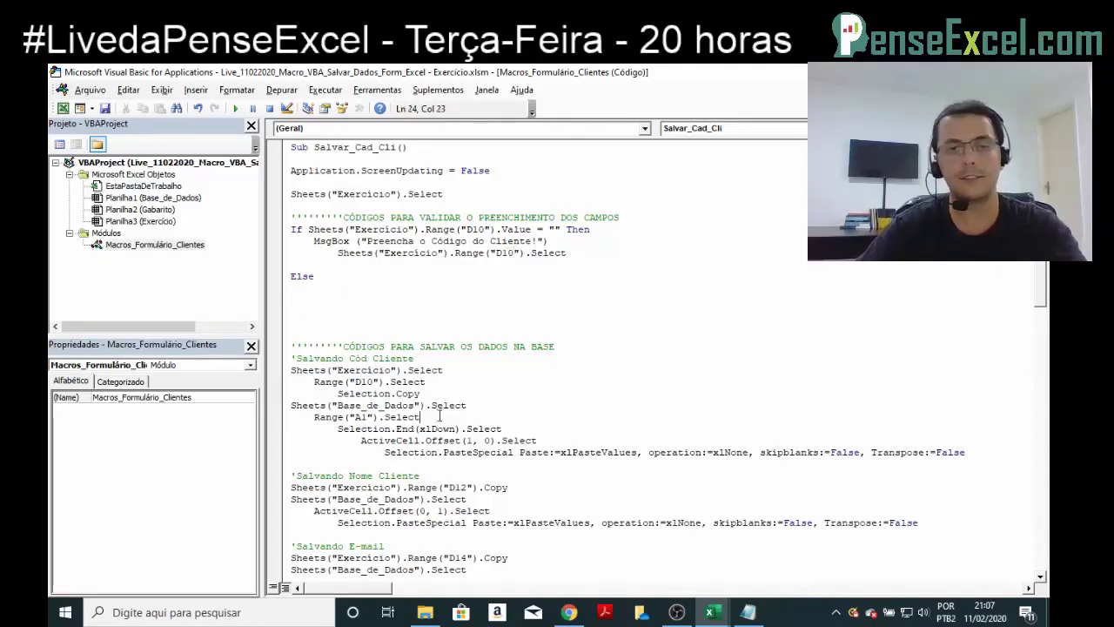
left_click(325, 303)
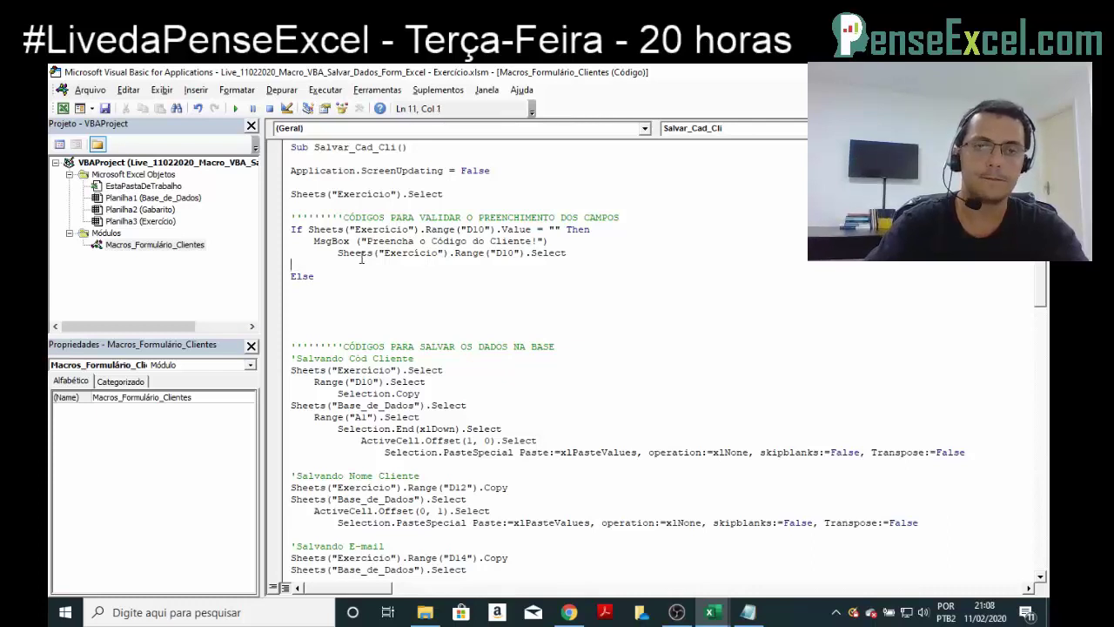
key("BackSpace")
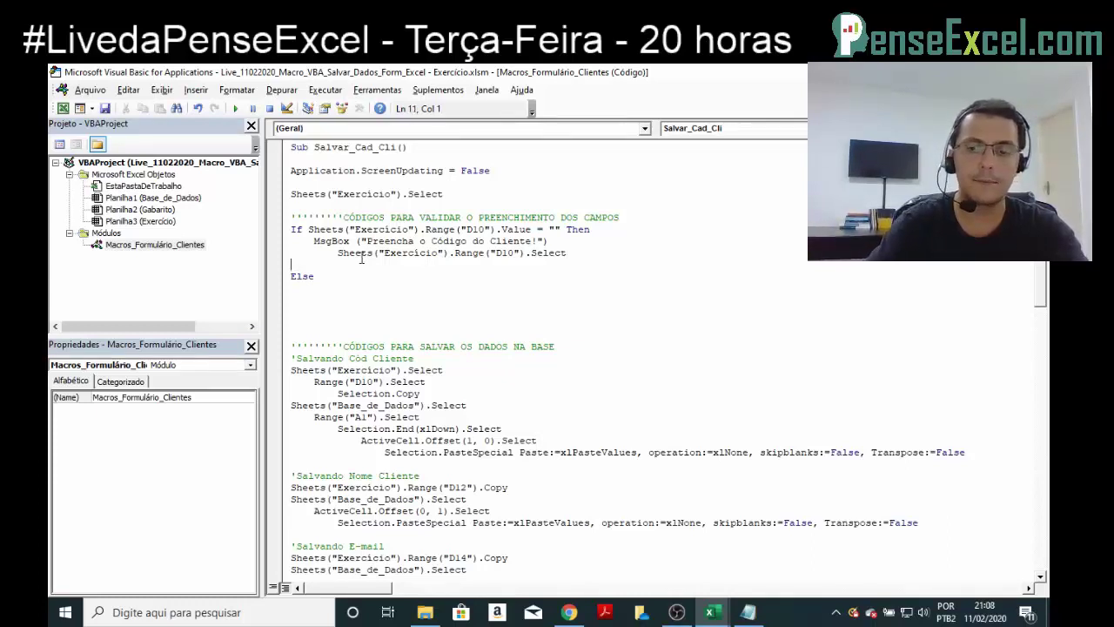
key("shift+End")
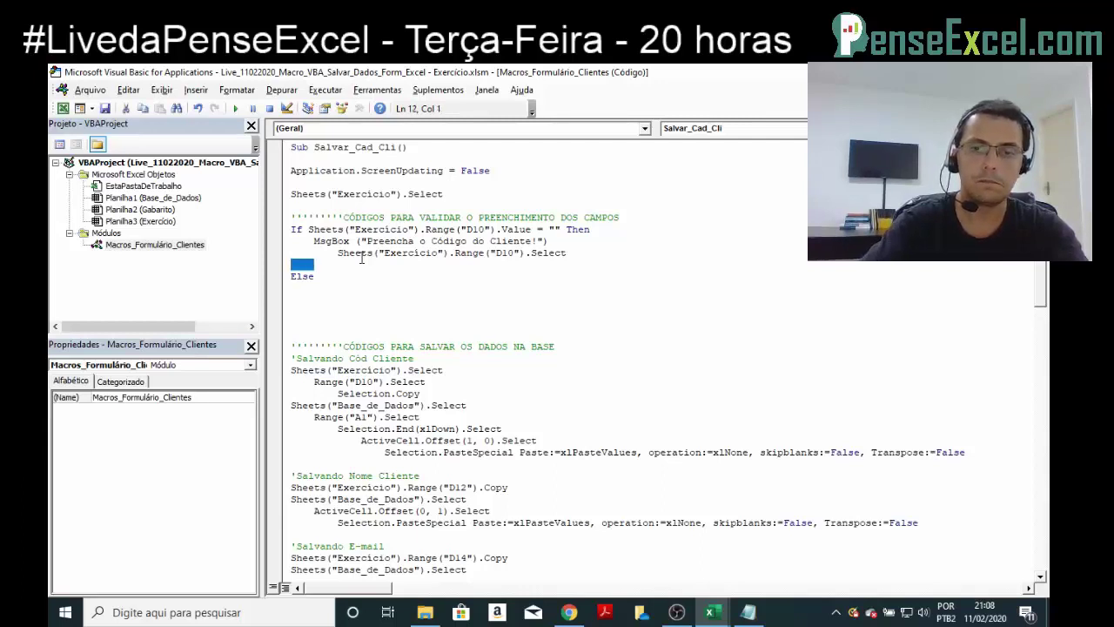
key("Delete")
key("Delete")
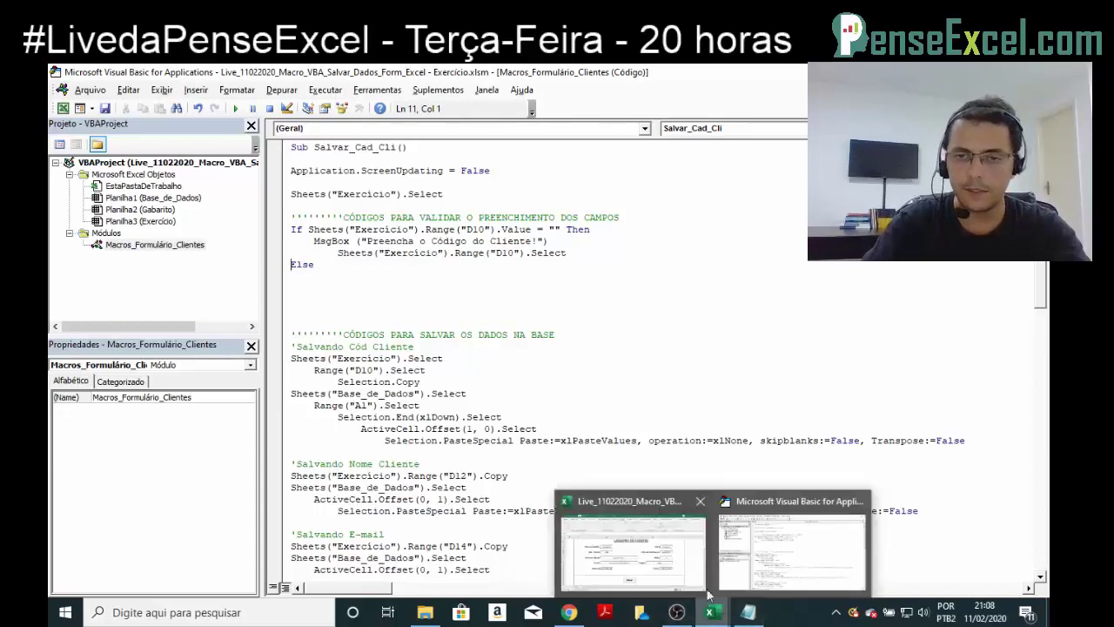
Return to the sheet and review the Cód. Cliente, Nome, E-mail and Telefone fields D10–D16.
left_click(701, 587)
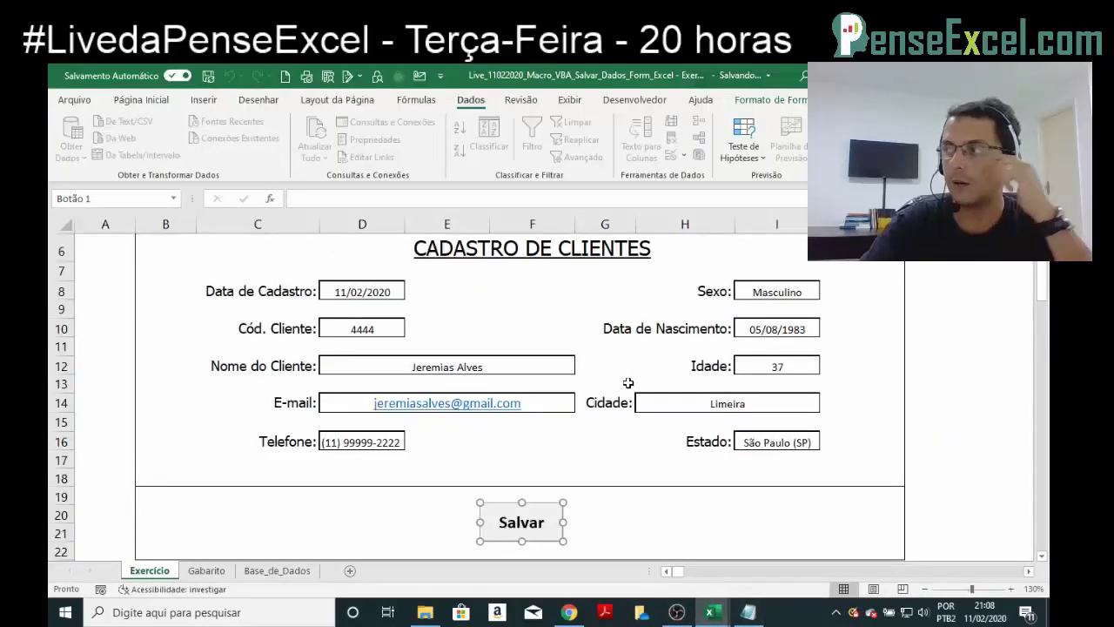
left_click(638, 364)
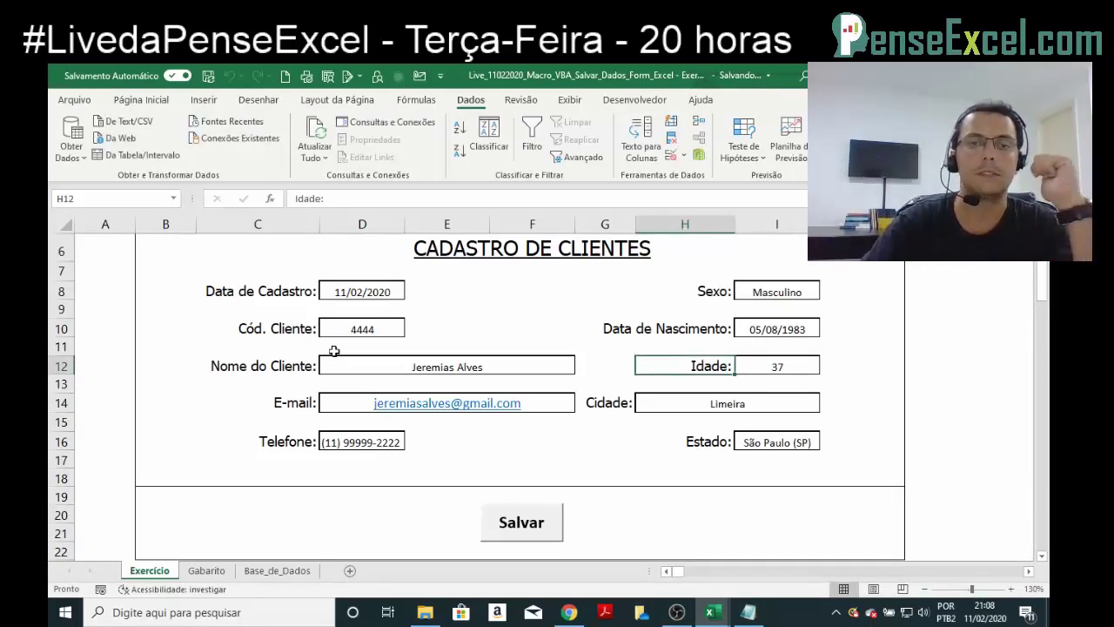
left_click(369, 327)
left_click(356, 366)
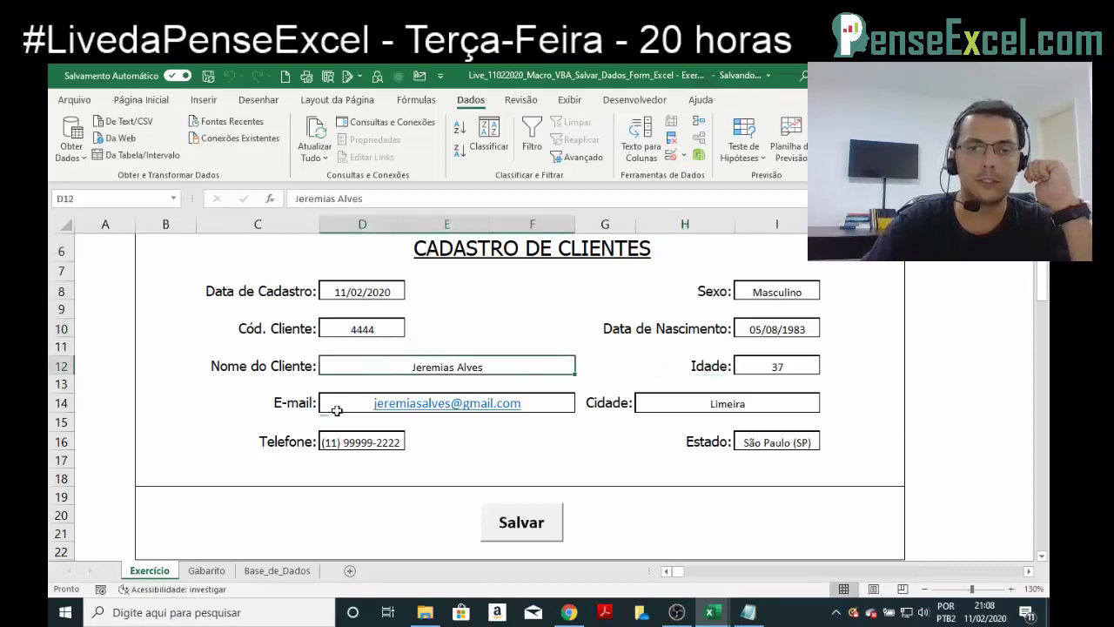
left_click(335, 406)
left_click(346, 441)
Review fields I8, I10, I12, H14 and I16, then select the D10 If…Else block in VBA.
left_click(778, 291)
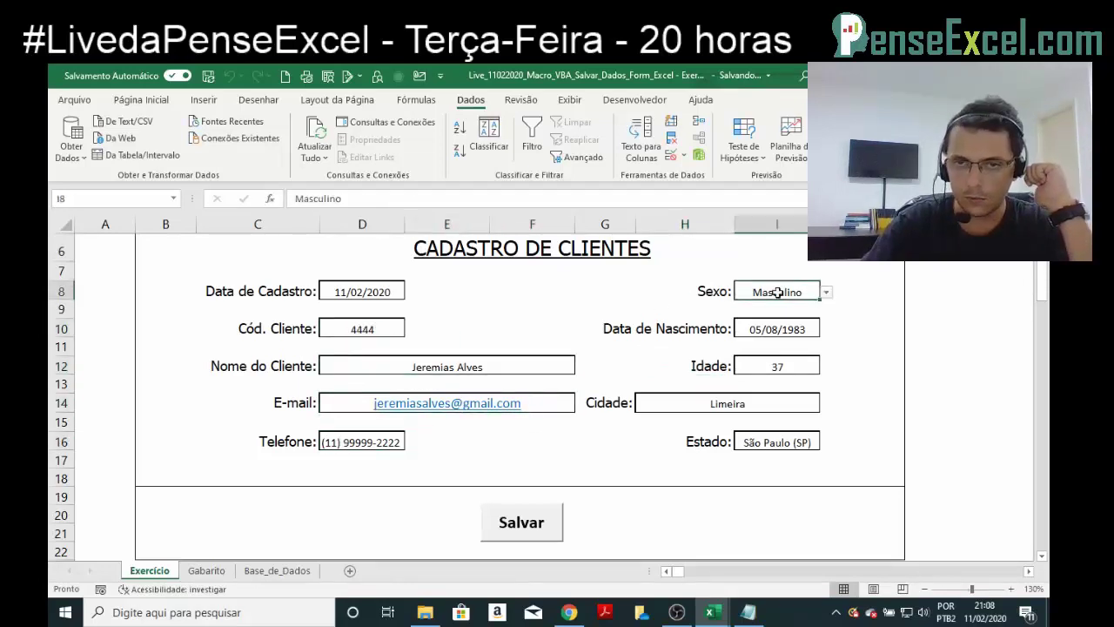
left_click(778, 329)
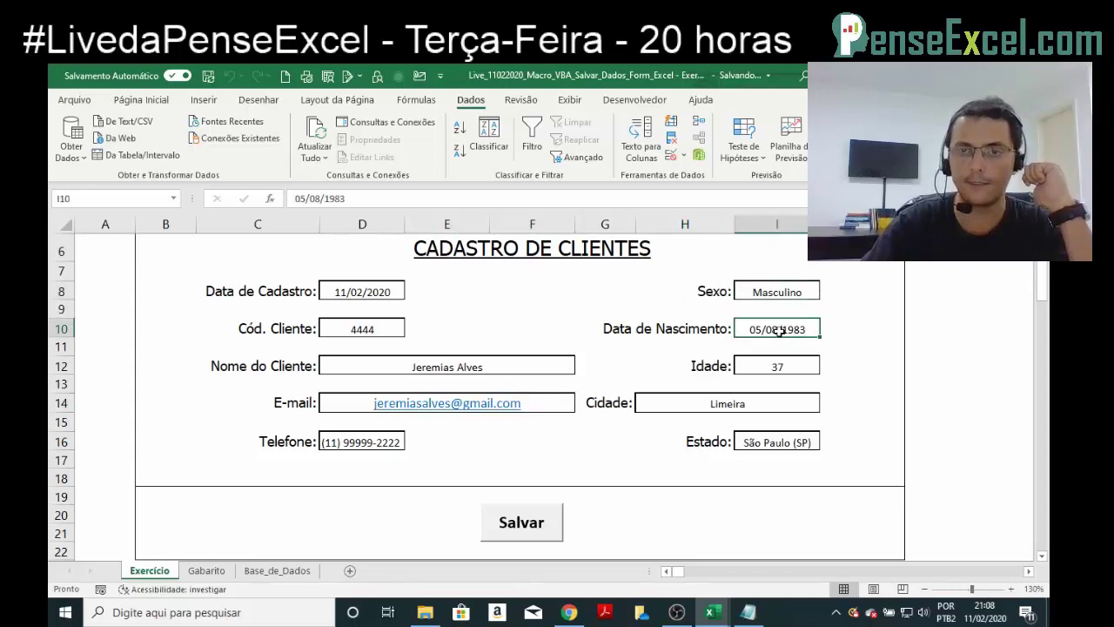
left_click(771, 366)
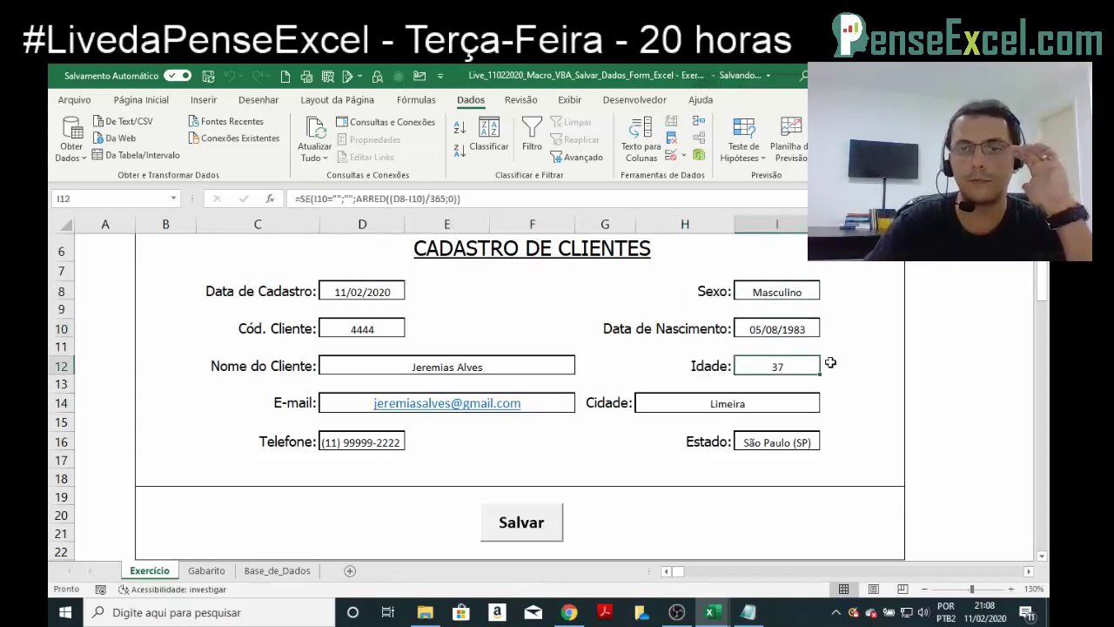
left_click(738, 405)
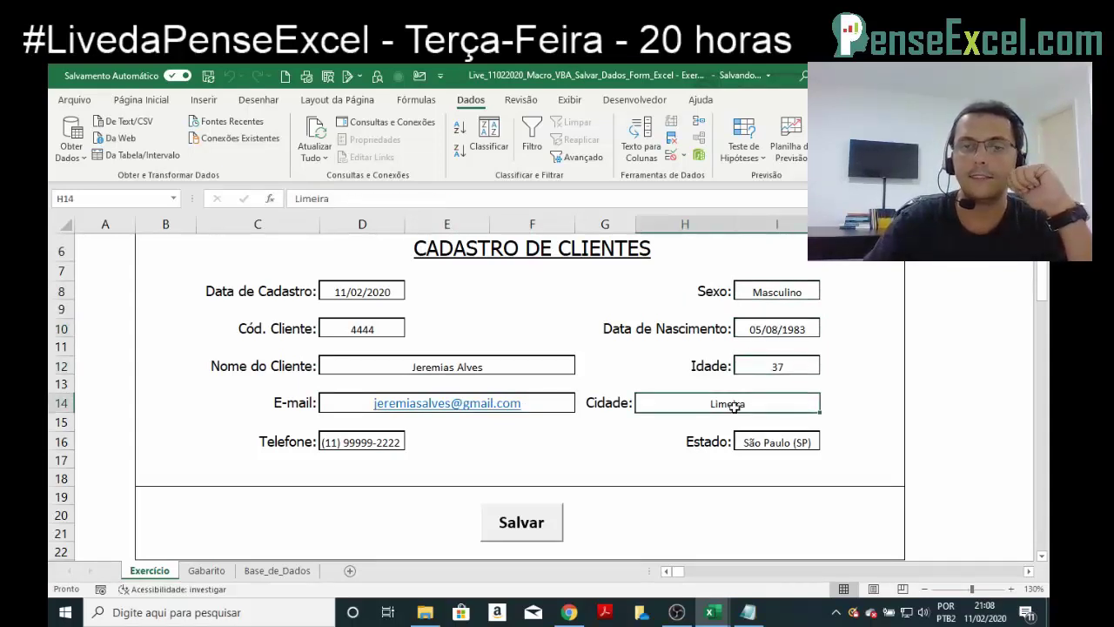
left_click(762, 453)
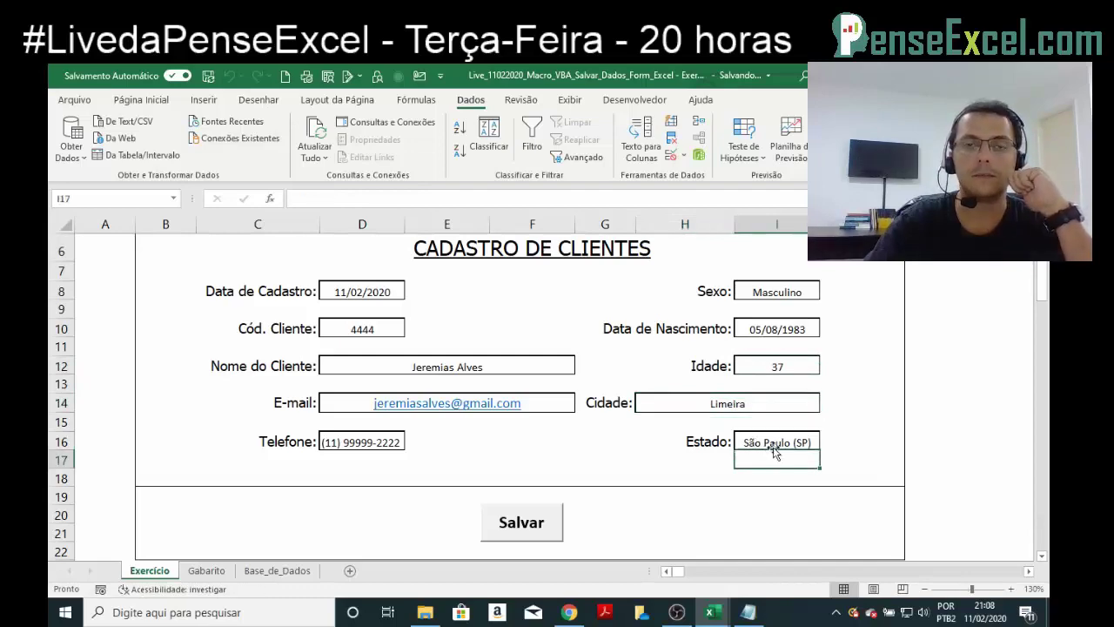
left_click(777, 442)
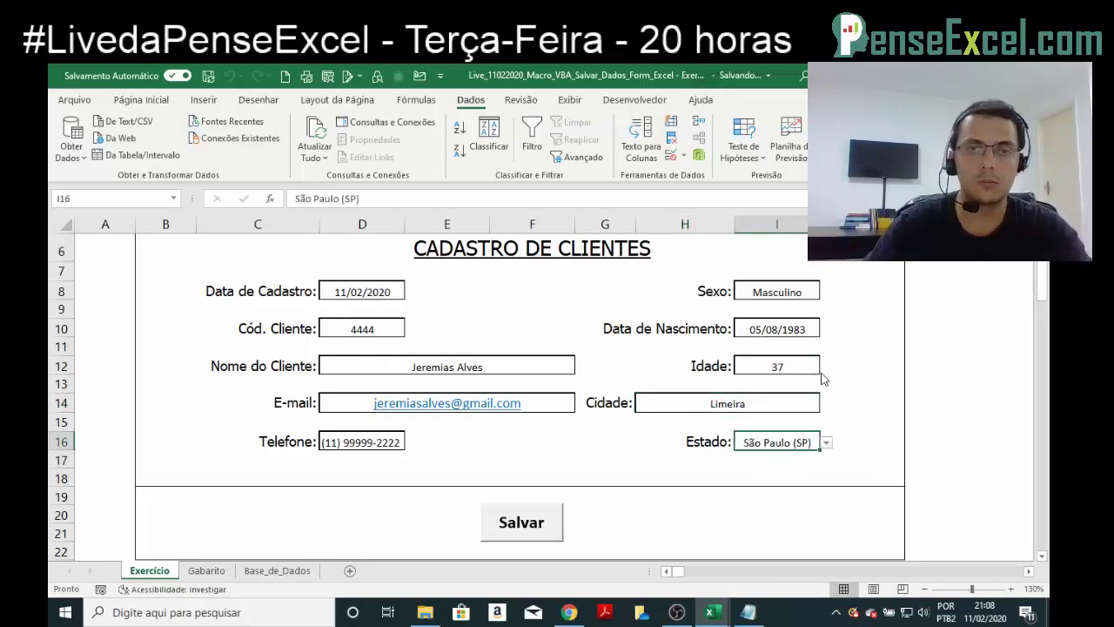
key("alt+Tab")
left_click_drag(330, 266, 283, 232)
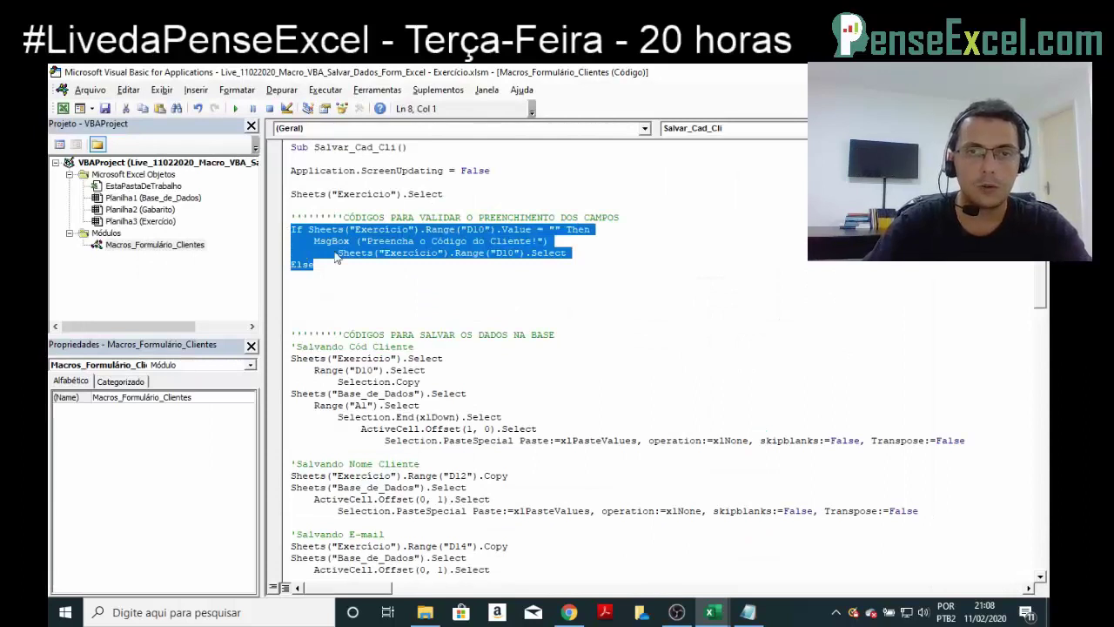
Copy the D10 If…Else block and paste it repeatedly below, for eight stacked copies.
key("ctrl+c")
left_click(298, 286)
key("ctrl+v")
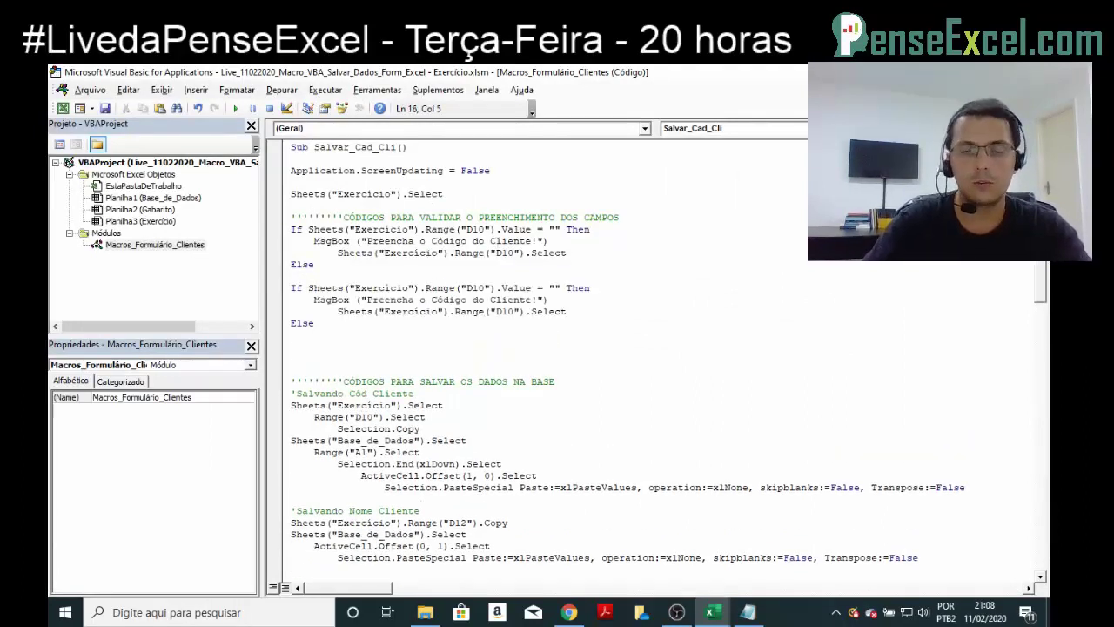
key("Return")
key("Return")
key("ctrl+v")
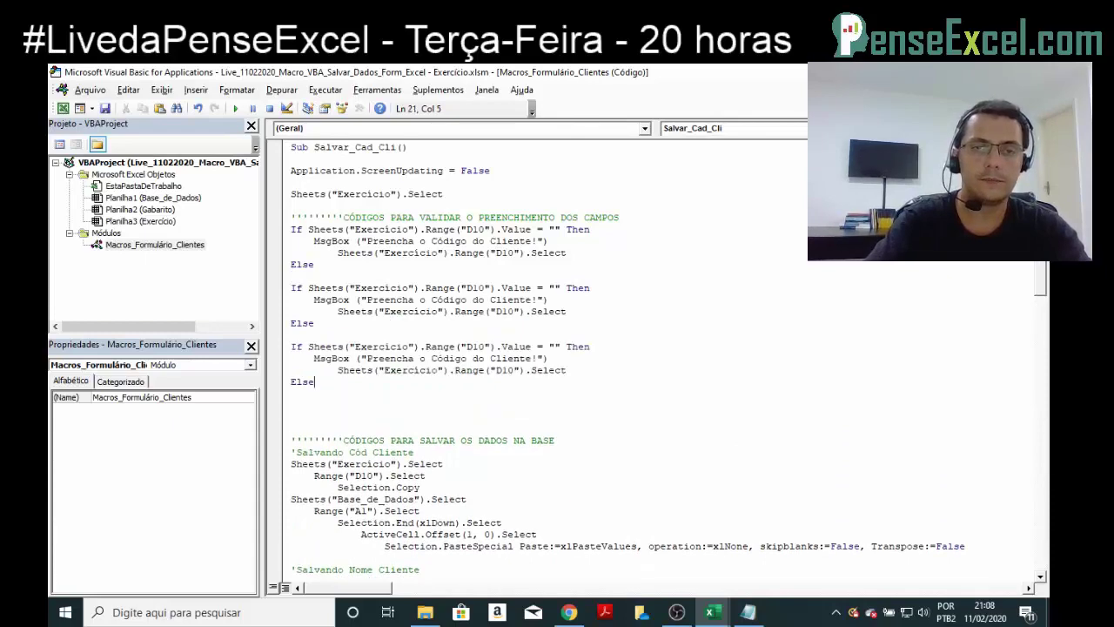
key("Return")
key("Return")
key("ctrl+v")
key("Return")
key("Return")
key("ctrl+v")
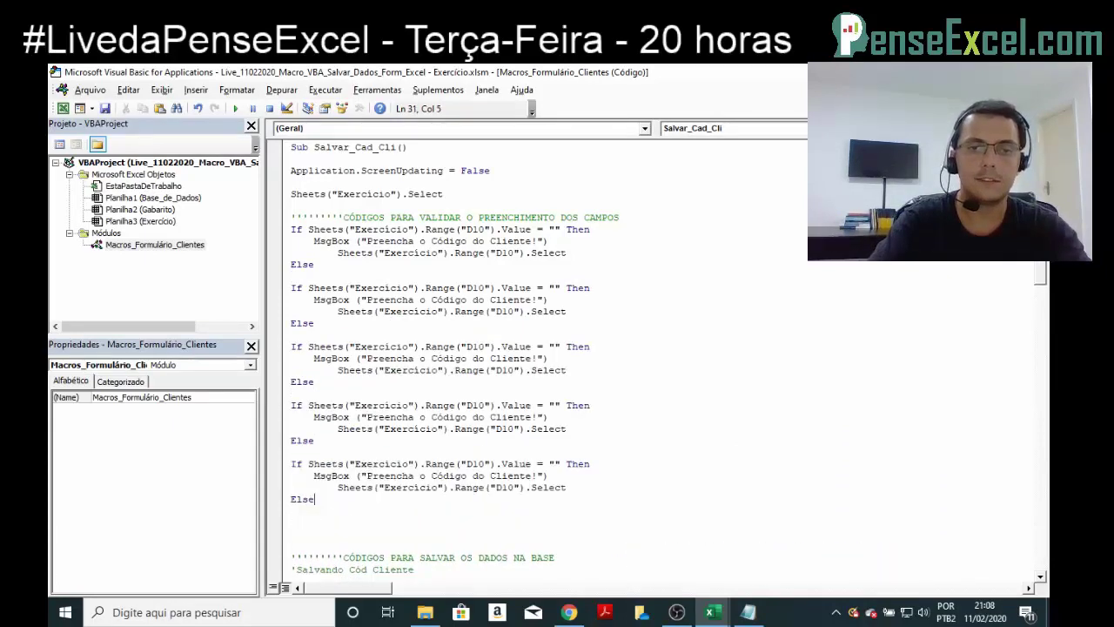
key("Return")
key("Return")
key("ctrl+v")
key("Return")
key("Return")
key("ctrl+v")
key("Return")
key("Return")
key("ctrl+v")
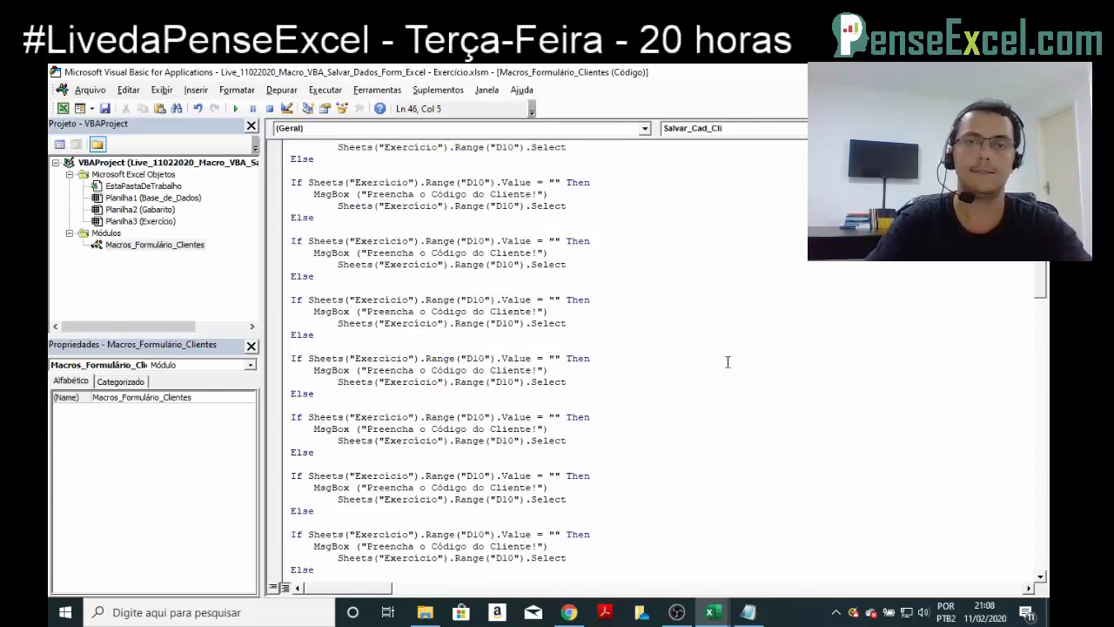
scroll(727, 361, "up", 2)
scroll(661, 295, "up", 1)
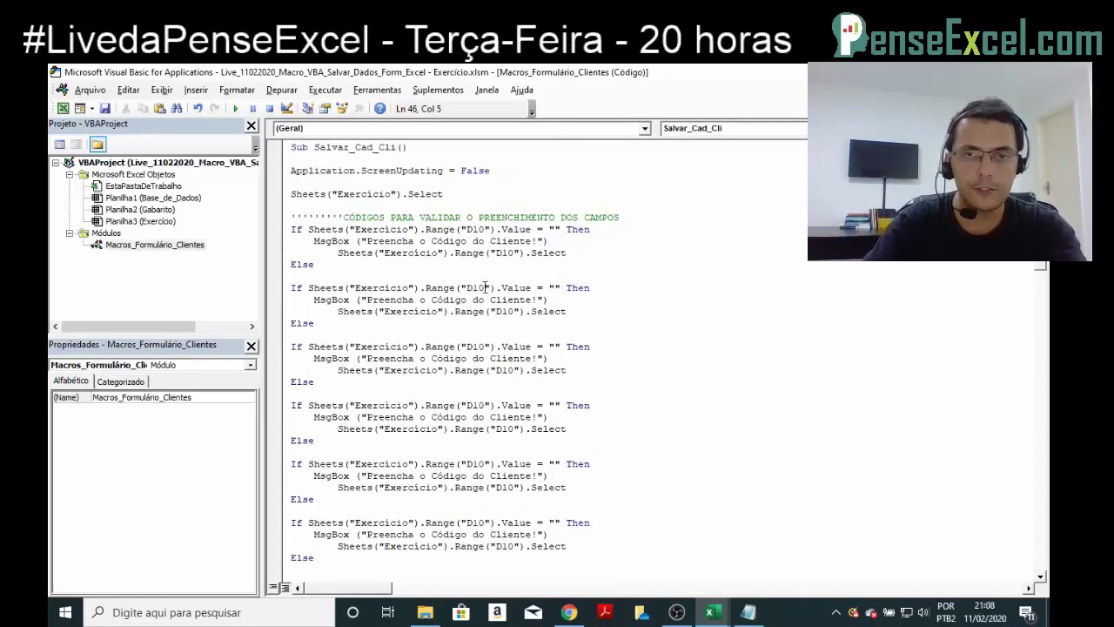
Glance at the macro code, then inspect the Nome do Cliente D12 and Telefone D16 cells.
key("alt+Tab")
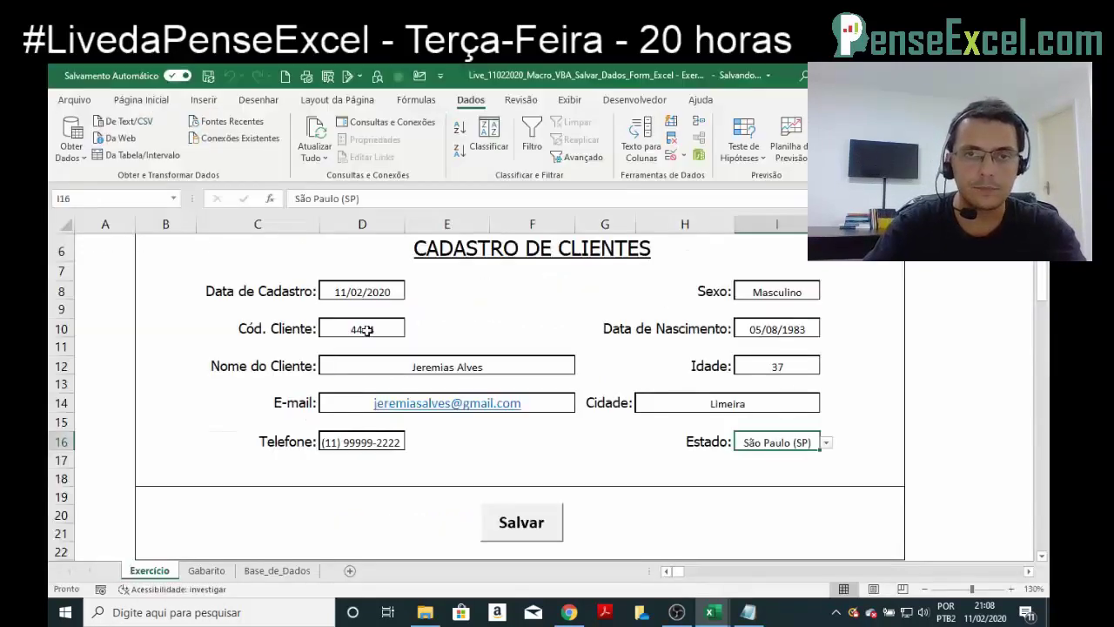
key("alt+Tab")
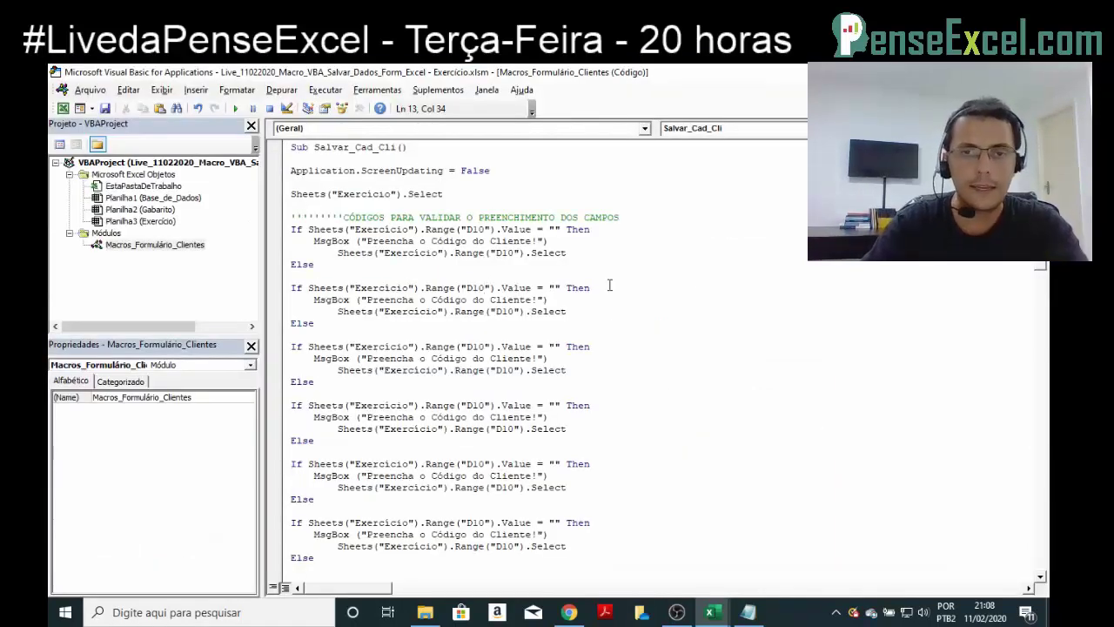
scroll(609, 285, "down", 1)
key("alt+Tab")
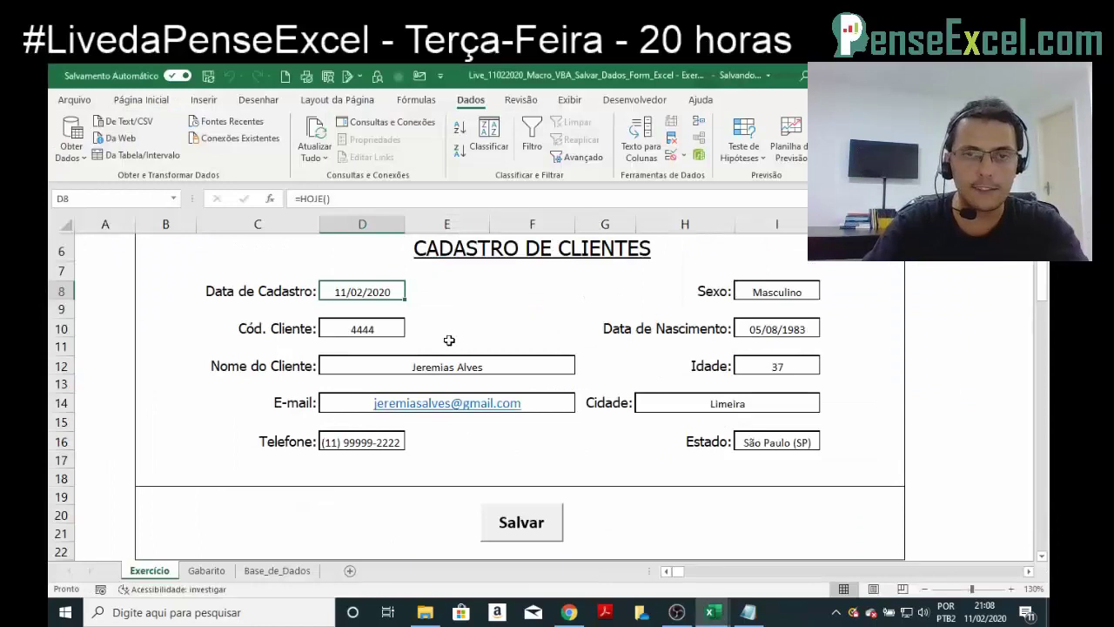
left_click(335, 368)
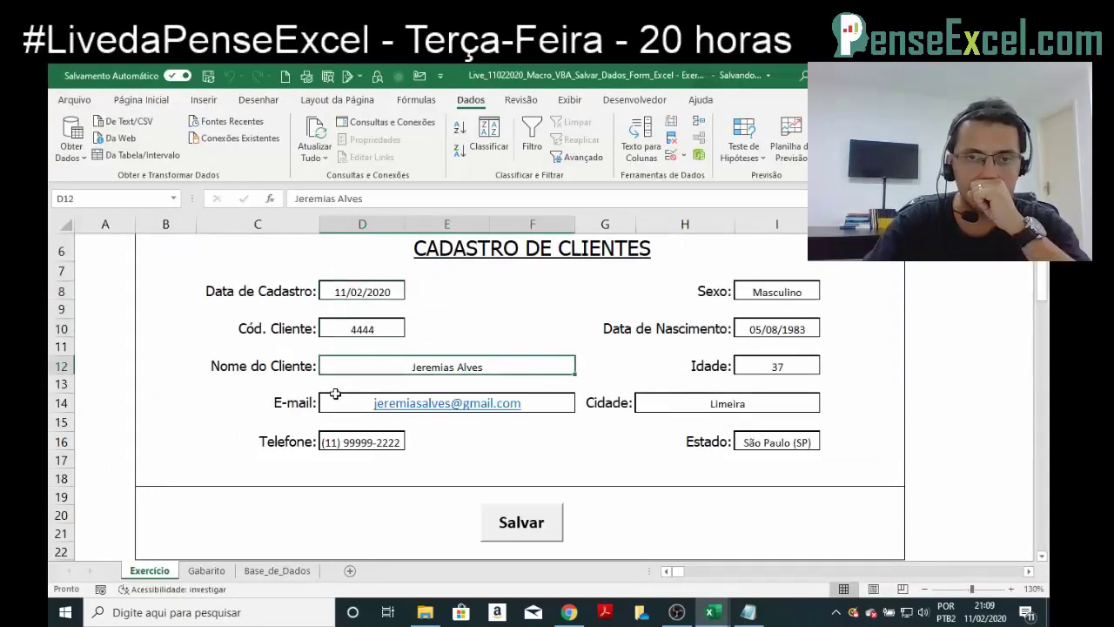
left_click(343, 439)
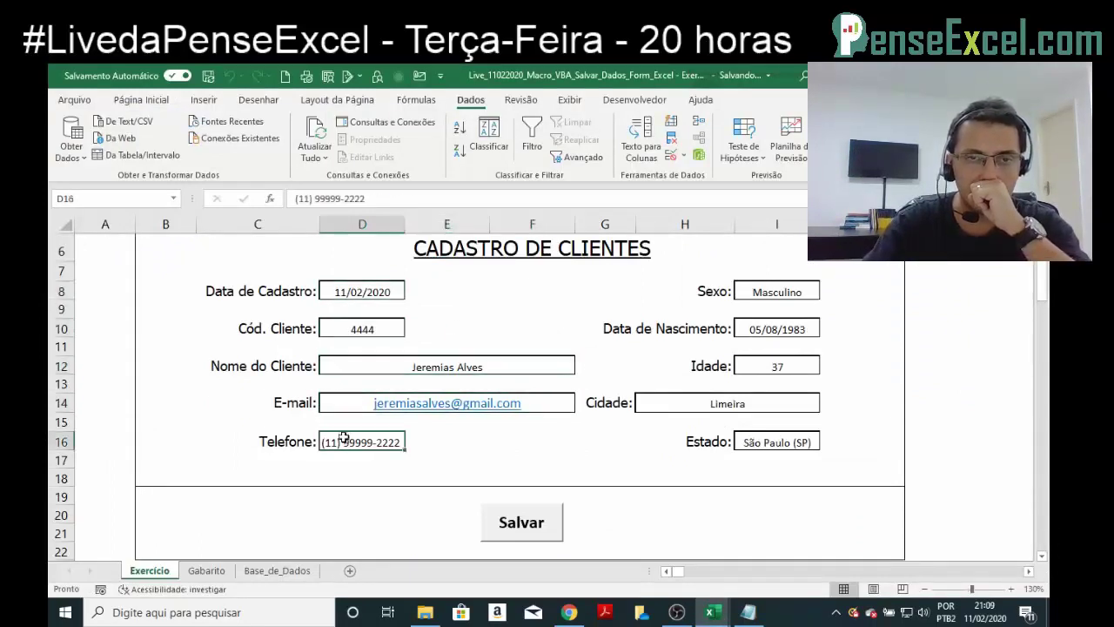
Delete the last four duplicate If…Else blocks, leaving four D10 checks in Salvar_Cad_Cli.
key("alt+Tab")
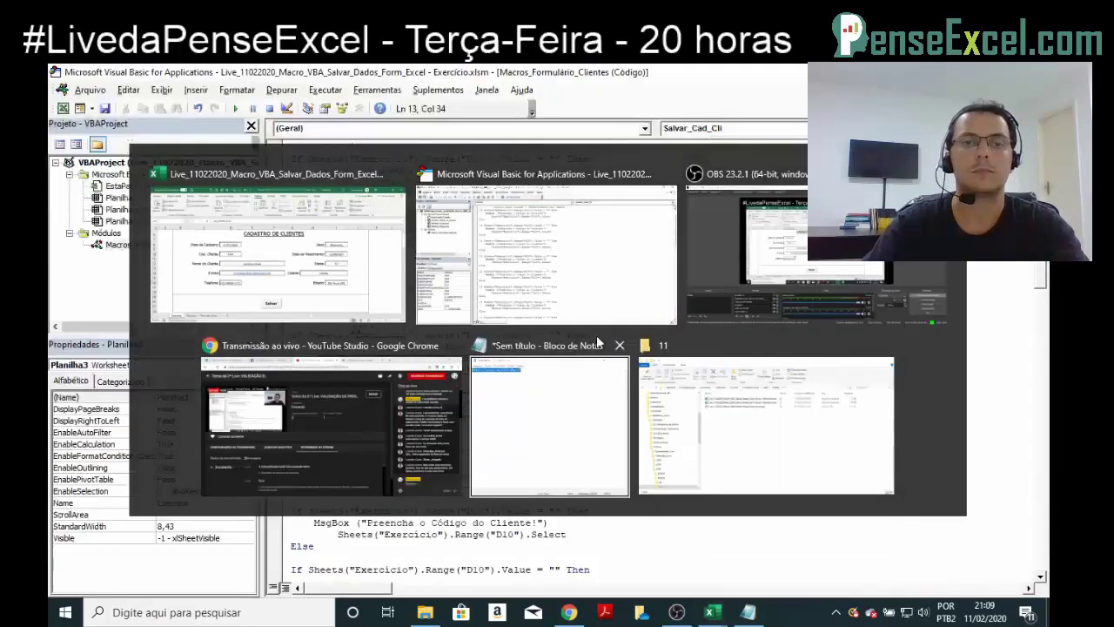
scroll(557, 348, "down", 3)
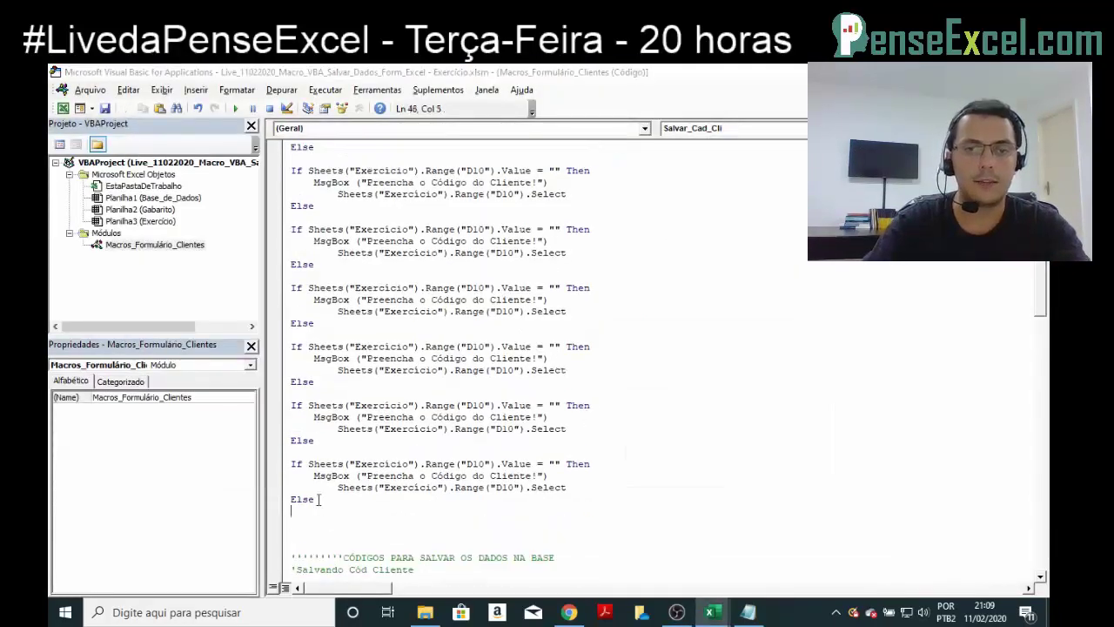
mouse_move(319, 510)
left_mouse_down()
mouse_move(275, 350)
mouse_move(276, 276)
left_mouse_up()
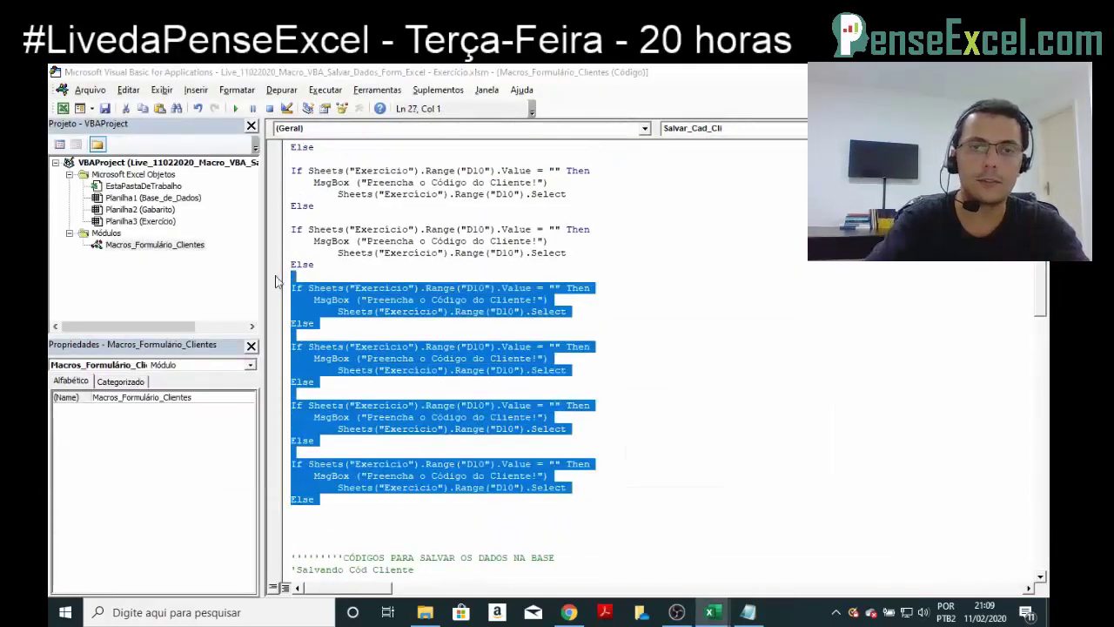
key("Delete")
key("ctrl+v")
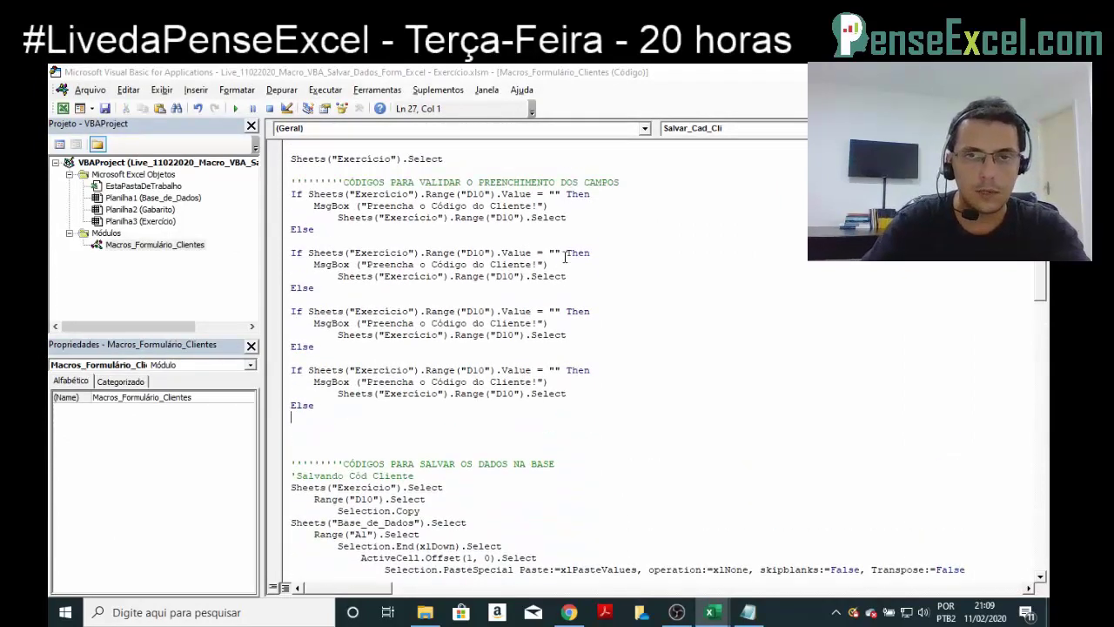
scroll(562, 258, "up", 1)
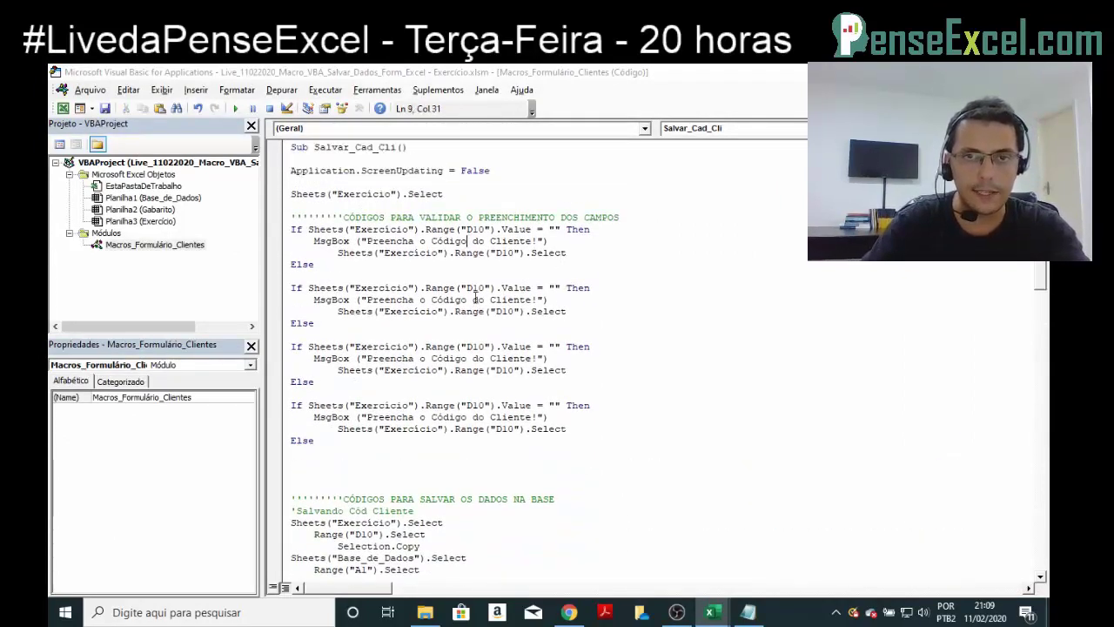
key("alt+Tab")
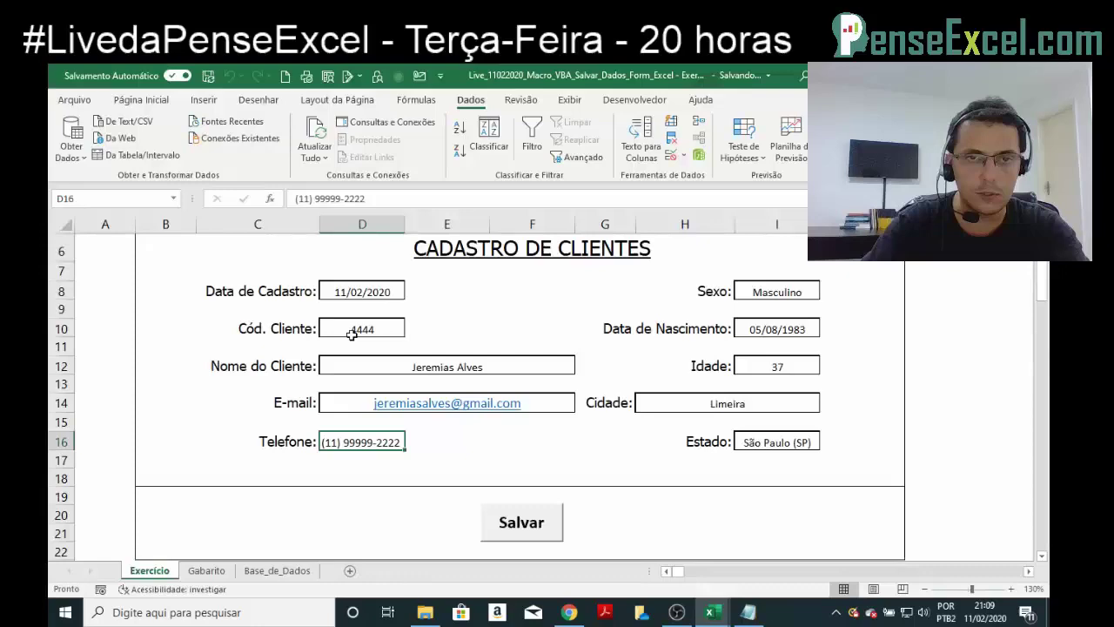
Check cells D12, D14 and D16, then place the cursor on D10 in the second check.
left_click(351, 360)
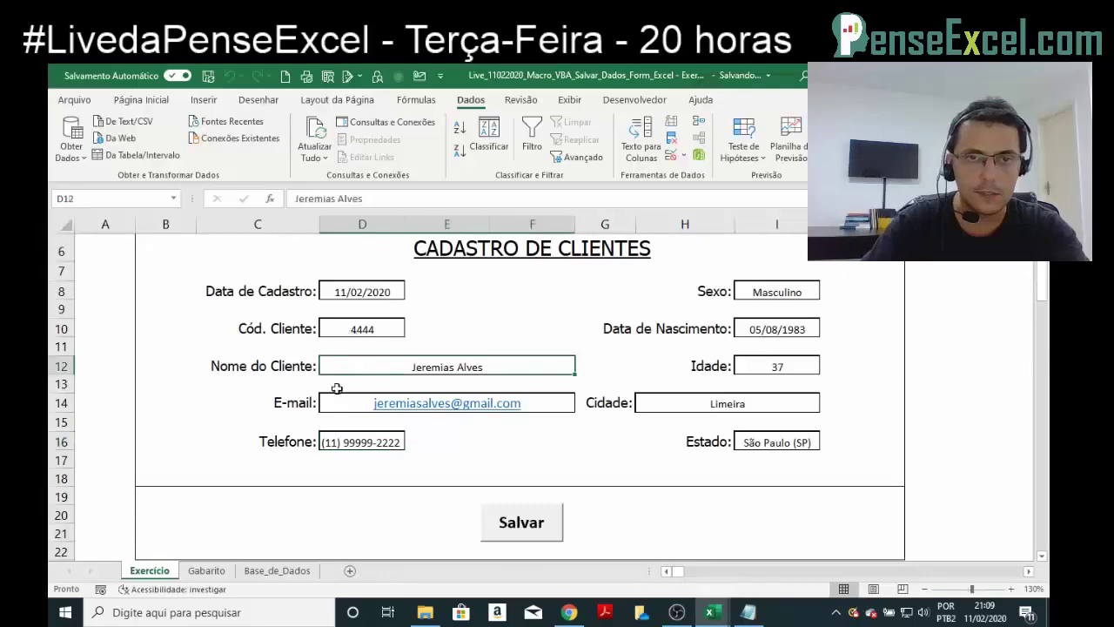
left_click(336, 398)
left_click(334, 440)
left_click(514, 399)
key("alt+Tab")
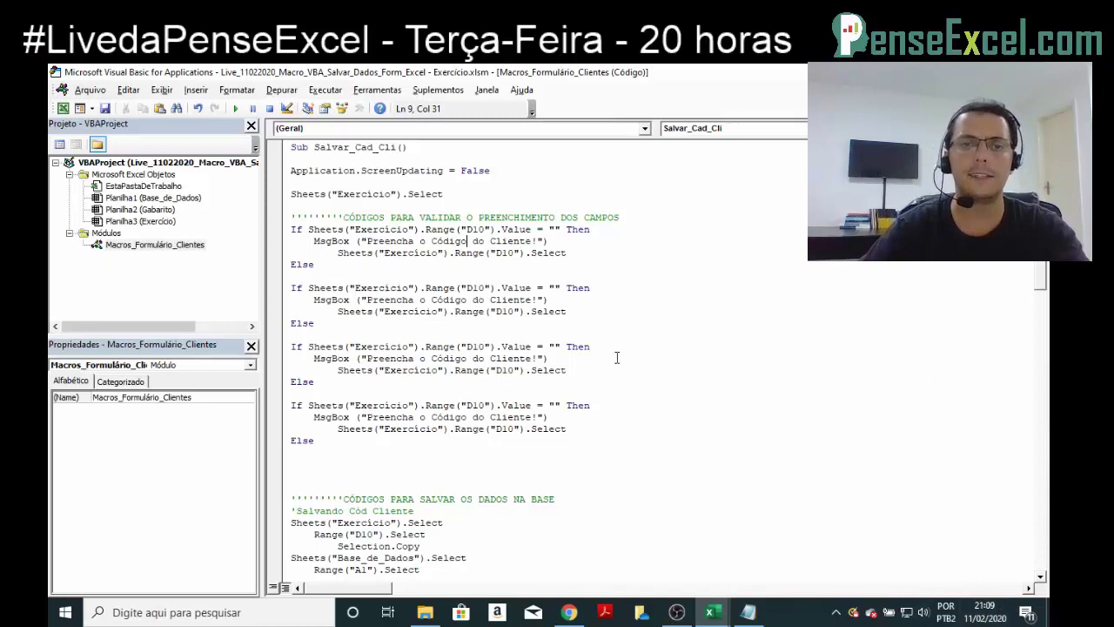
left_click(486, 288)
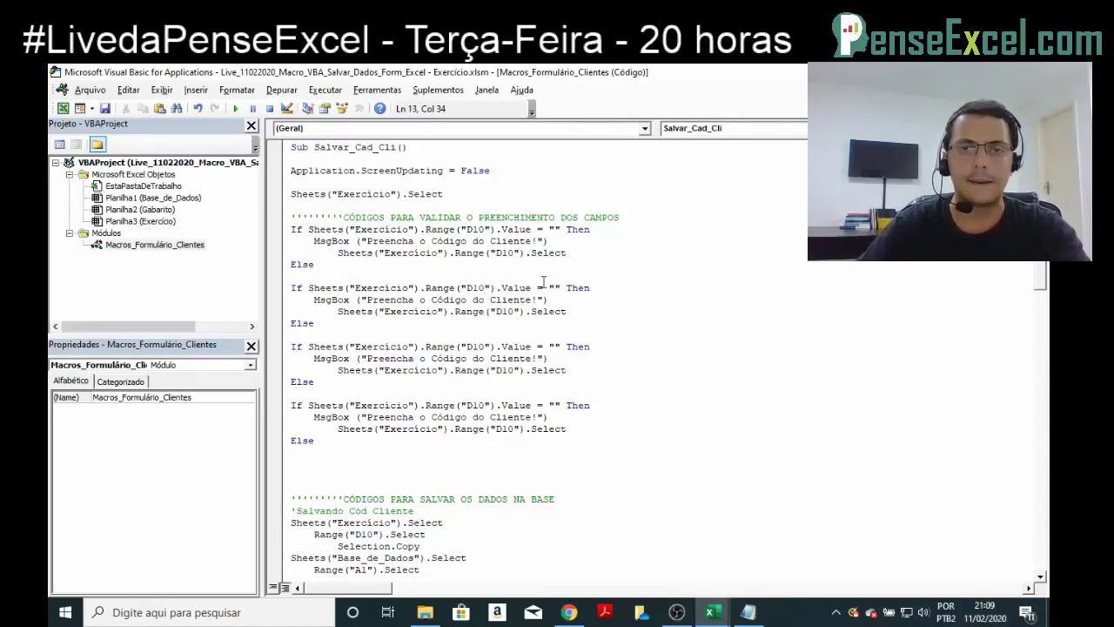
Revisit D10 on the form and step down through D12, D14 and D16.
key("alt+Tab")
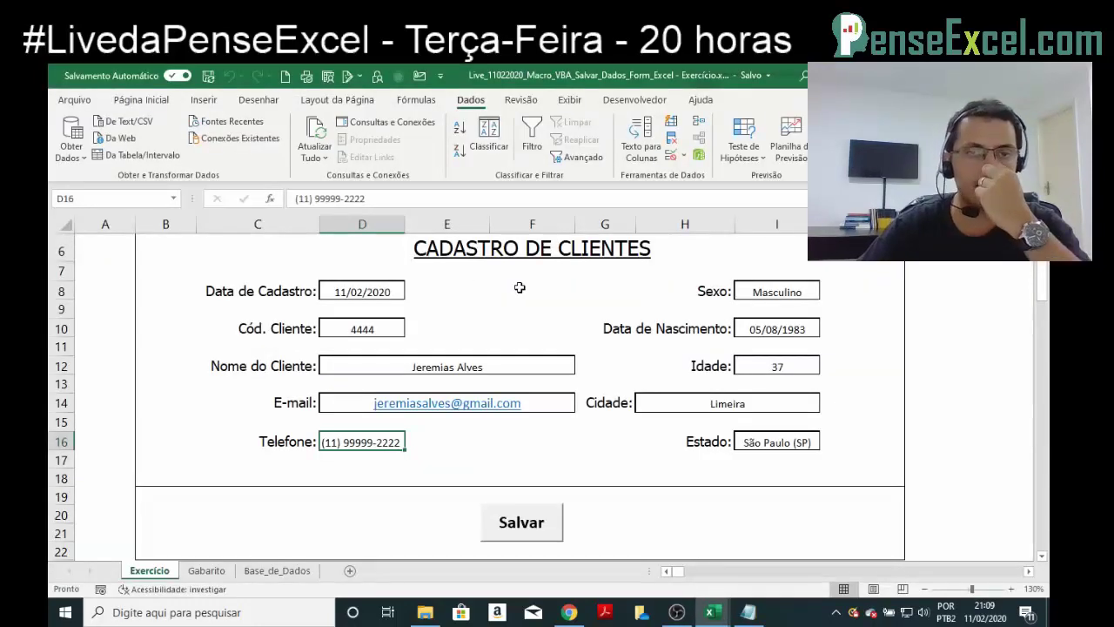
left_click(357, 329)
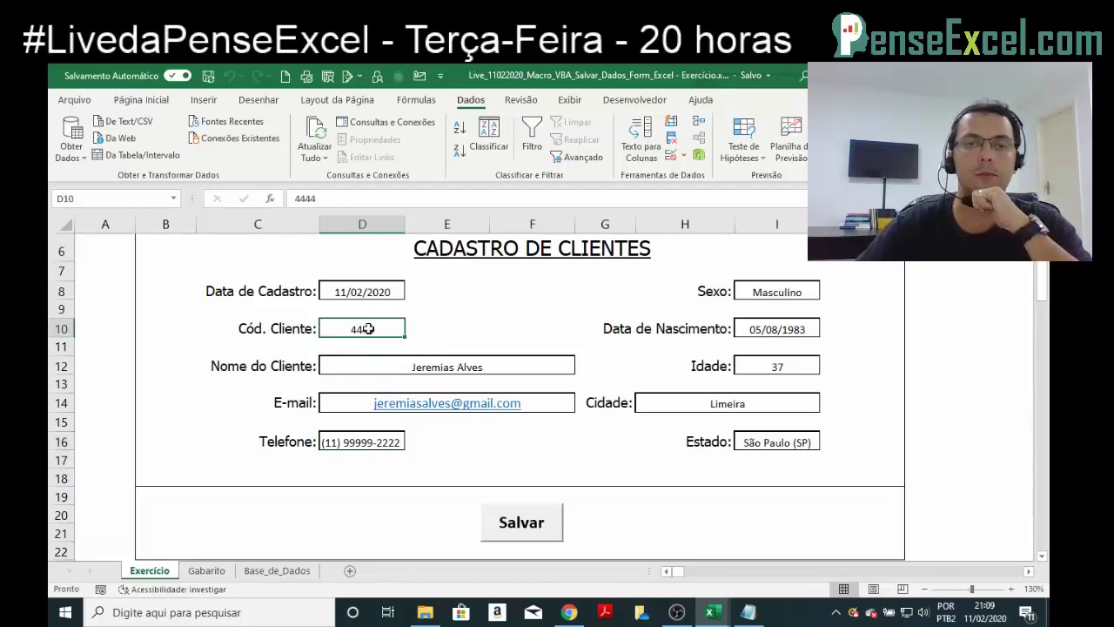
key("alt+Tab")
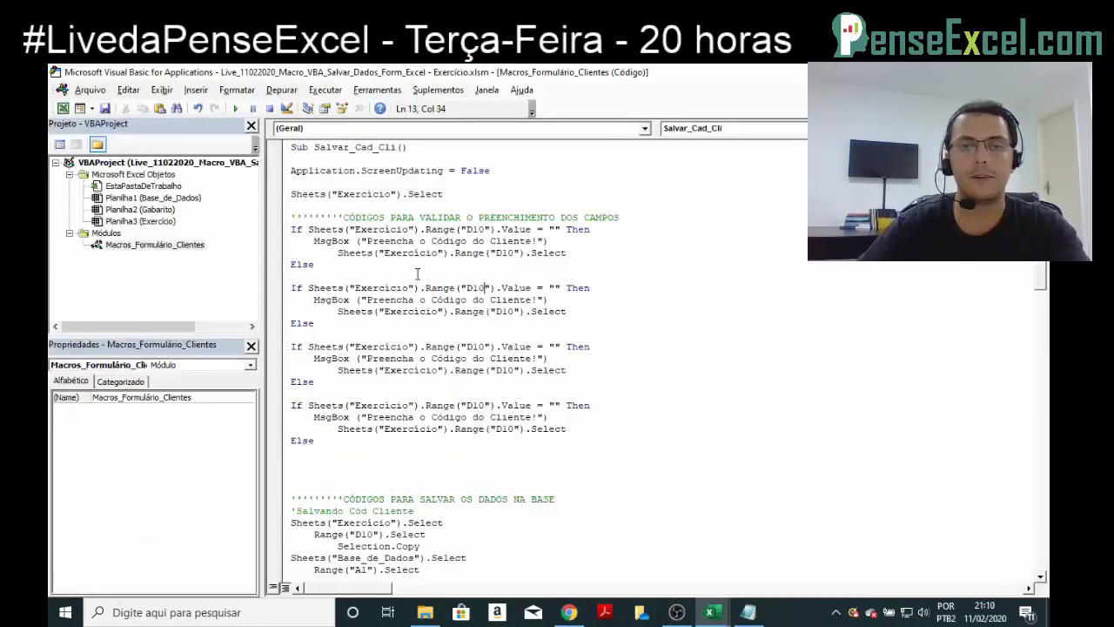
key("alt+F11")
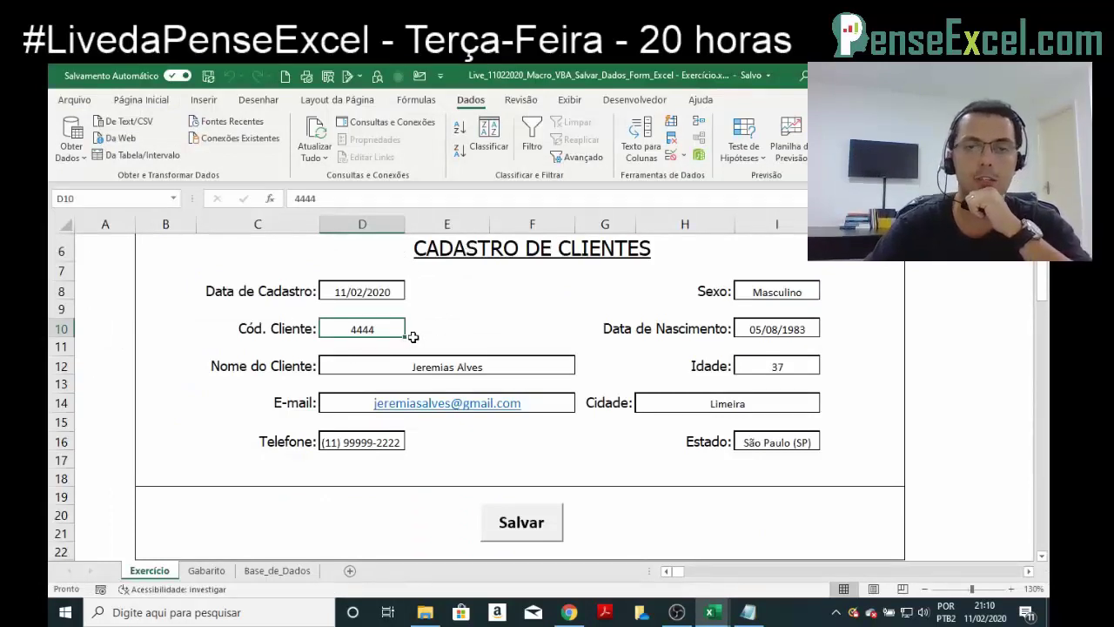
key("Down")
key("Down")
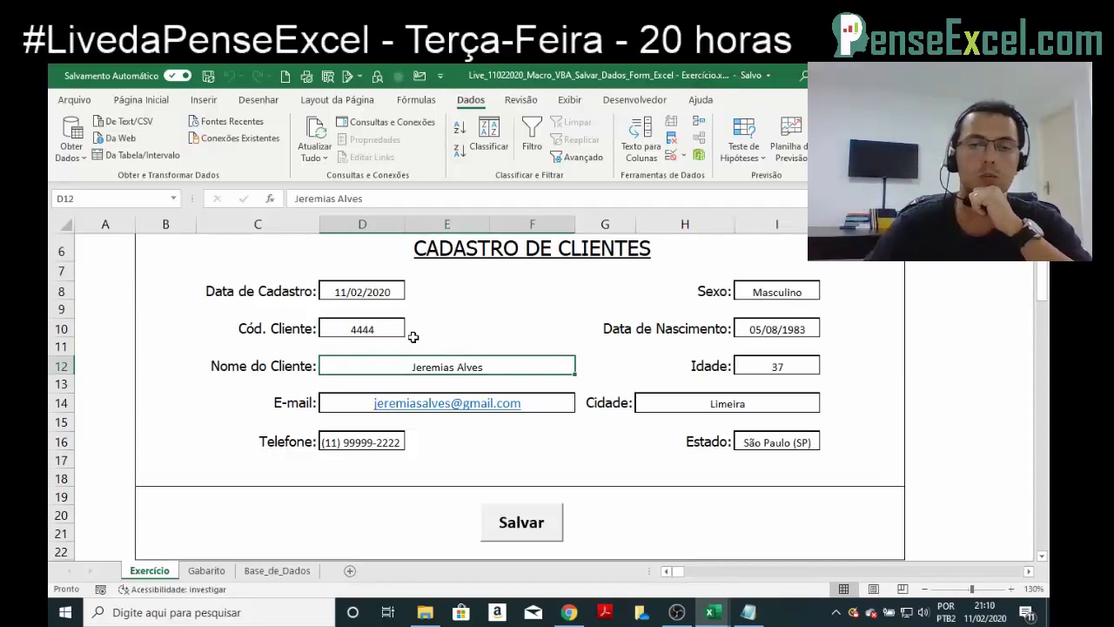
key("Down")
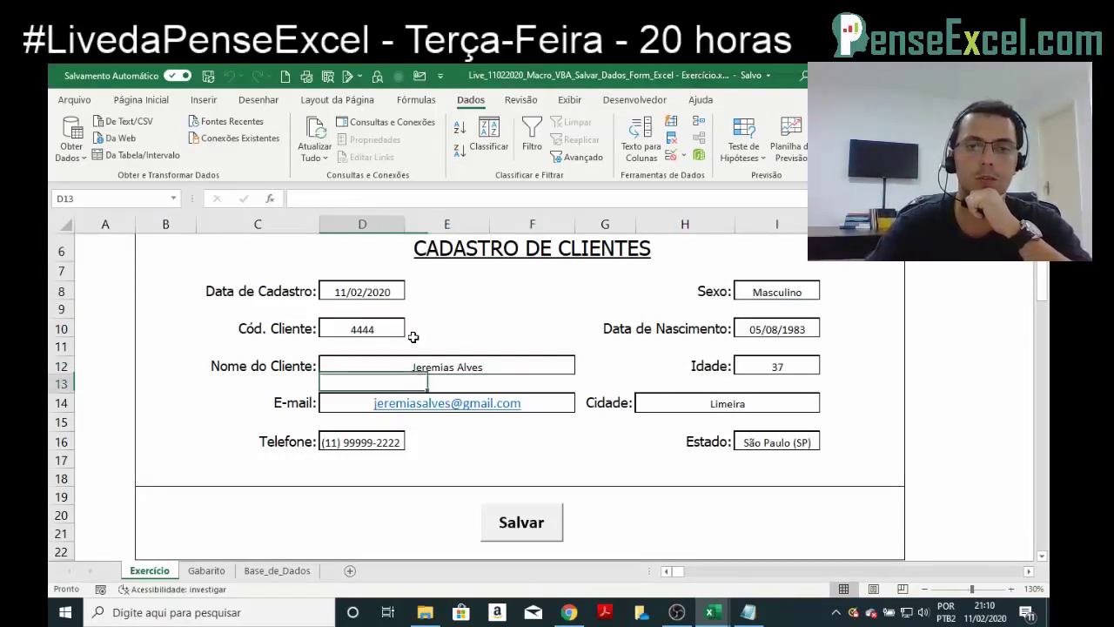
key("Down")
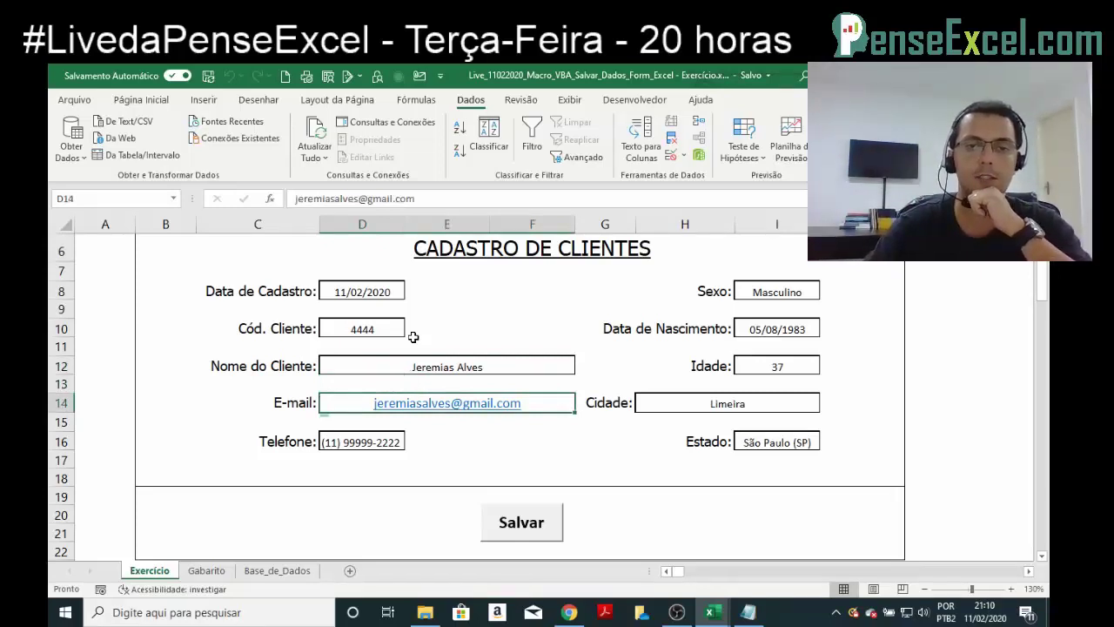
key("Down")
key("Down")
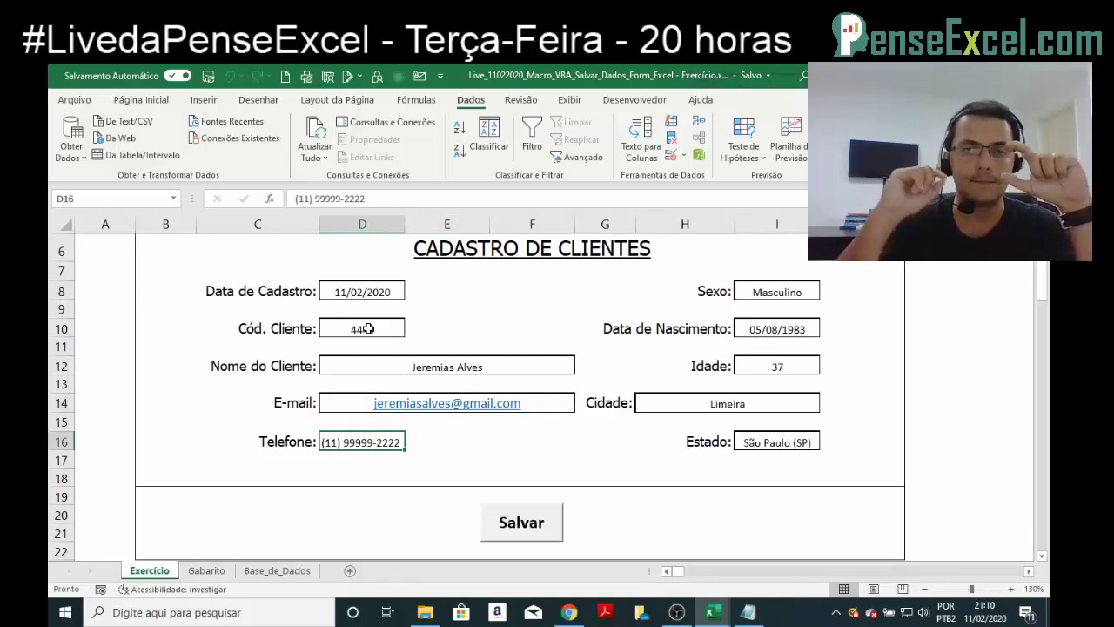
Select the D10:D16 field block, recheck D12, D14 and D16, and return to the editor.
left_click(367, 336)
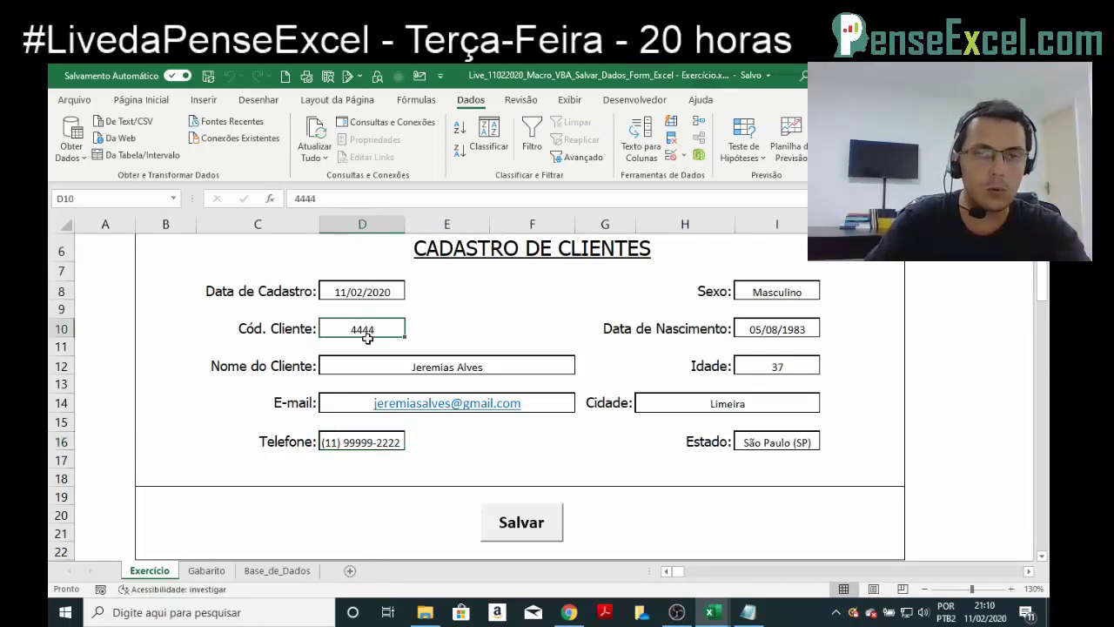
left_click_drag(368, 337, 367, 445)
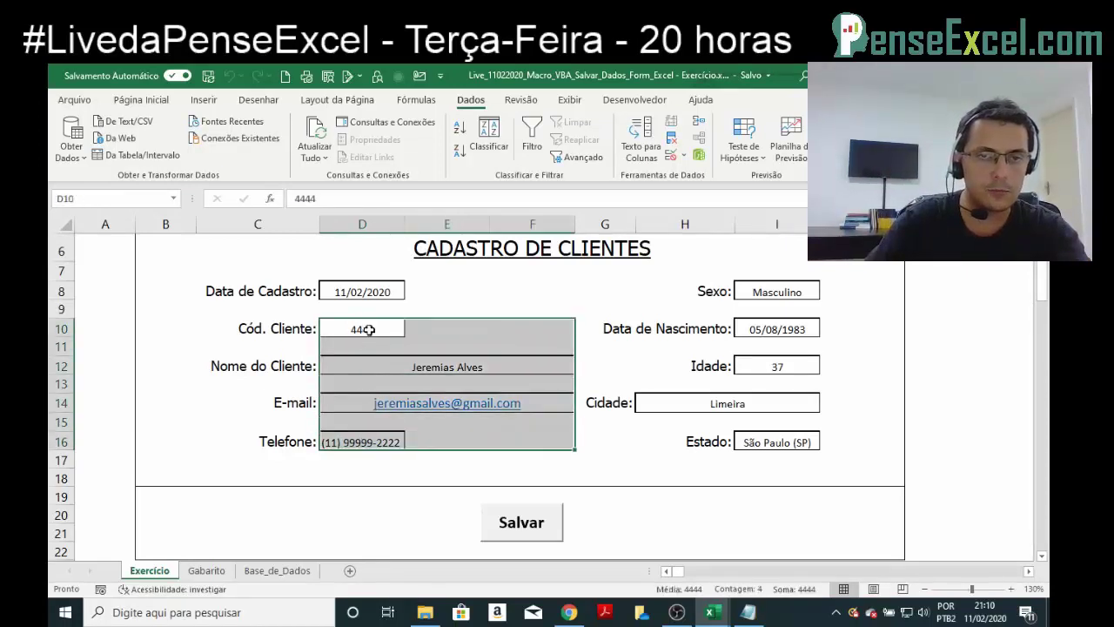
left_click_drag(369, 329, 358, 441)
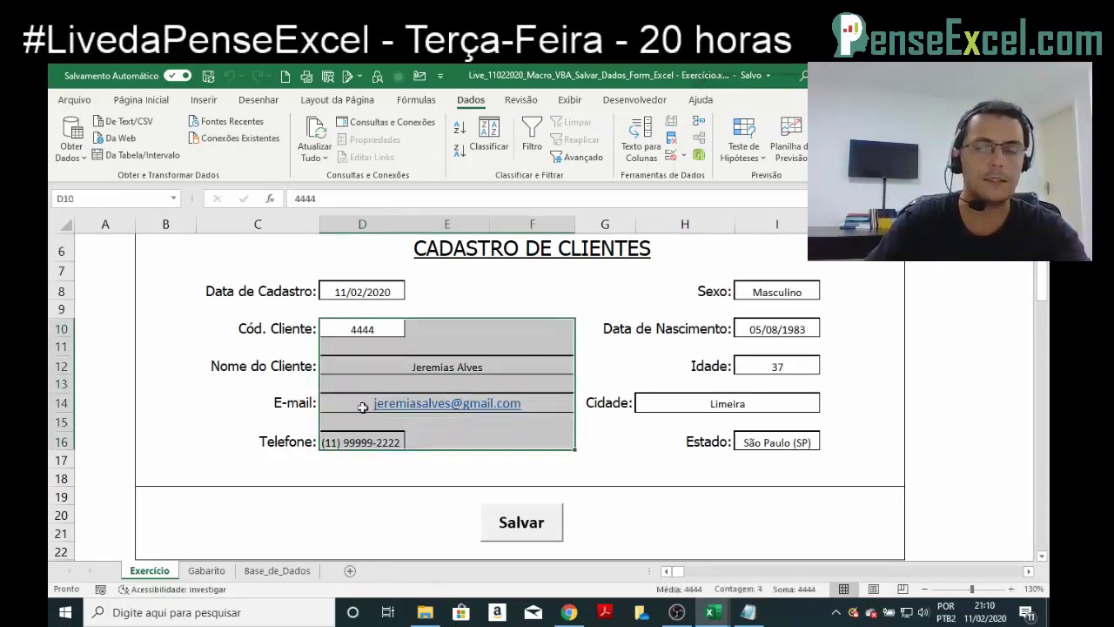
left_click(371, 332)
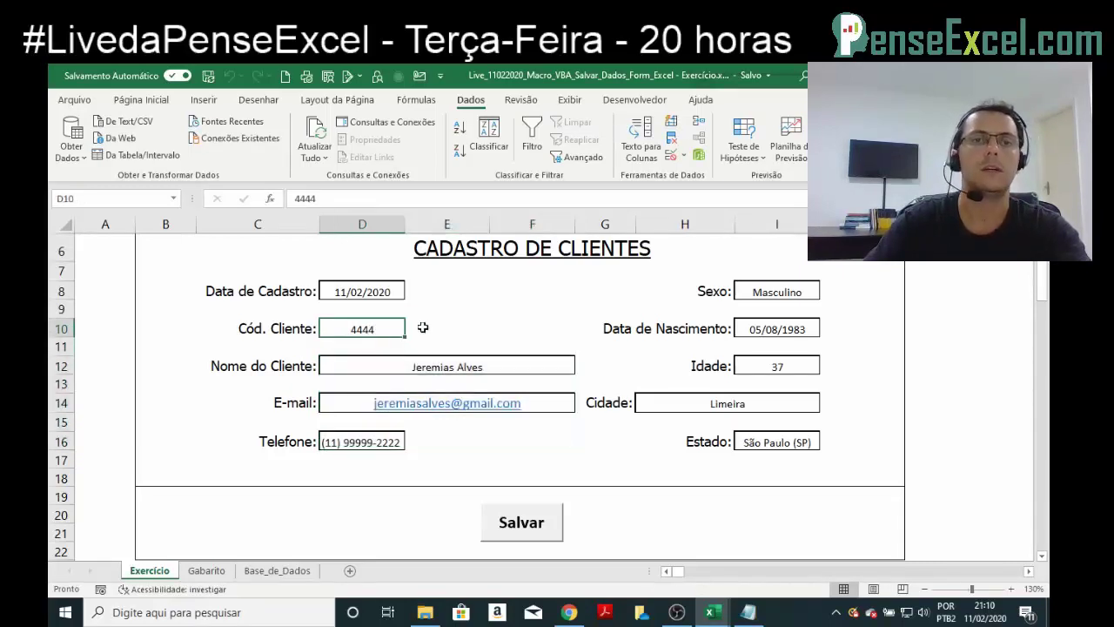
left_click(353, 373)
left_click(376, 394)
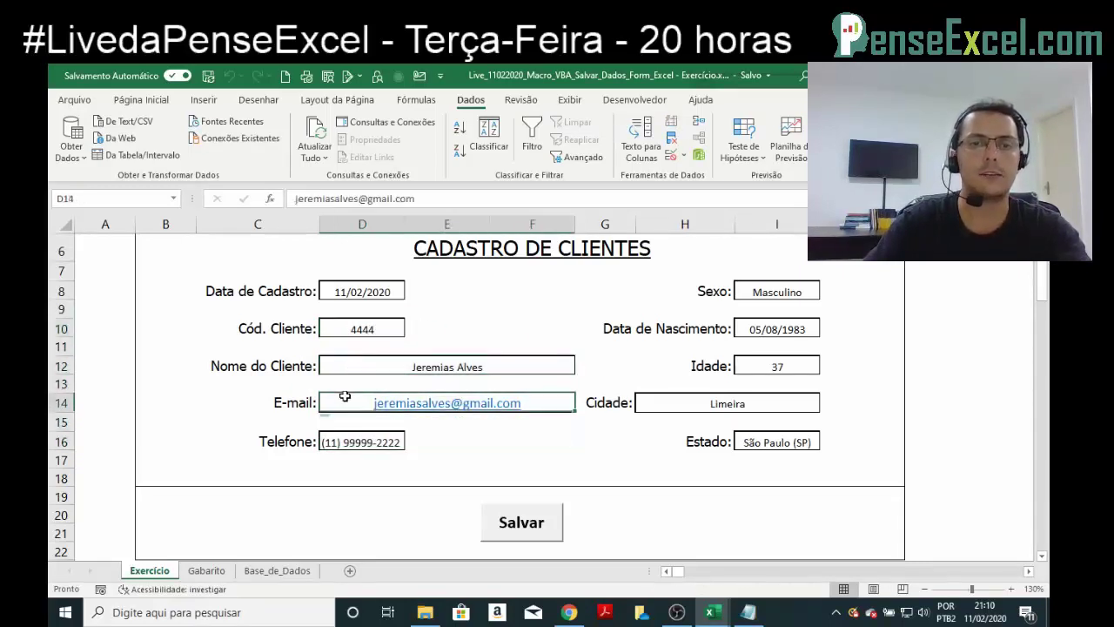
left_click(381, 439)
left_click(601, 282)
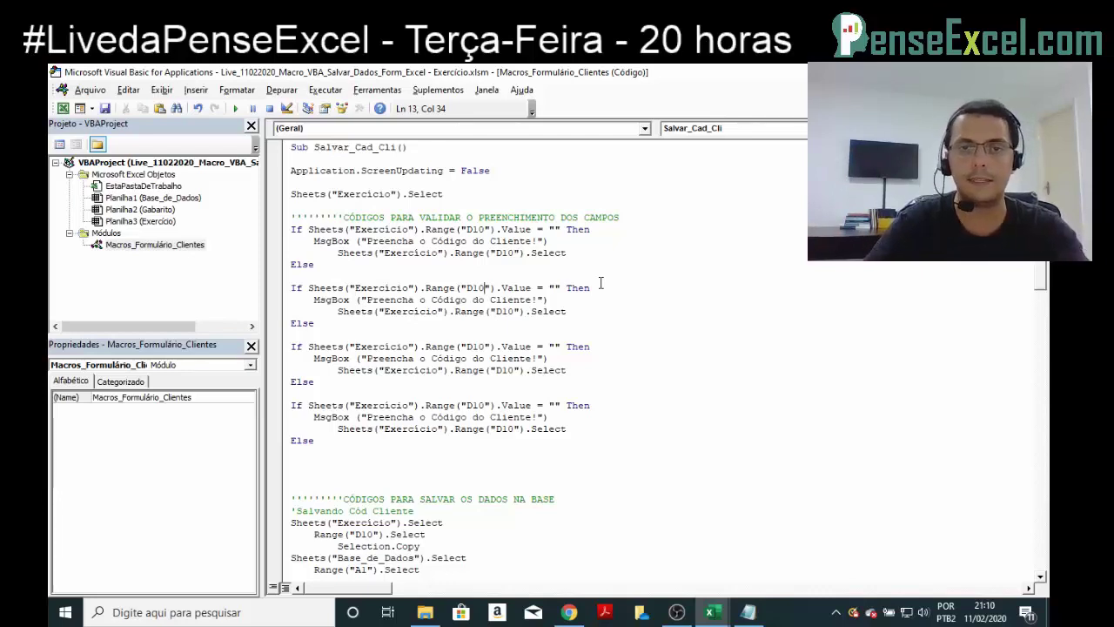
Change the If conditions of the second, third and fourth checks to D12, D14 and D16.
key("BackSpace")
type("2")
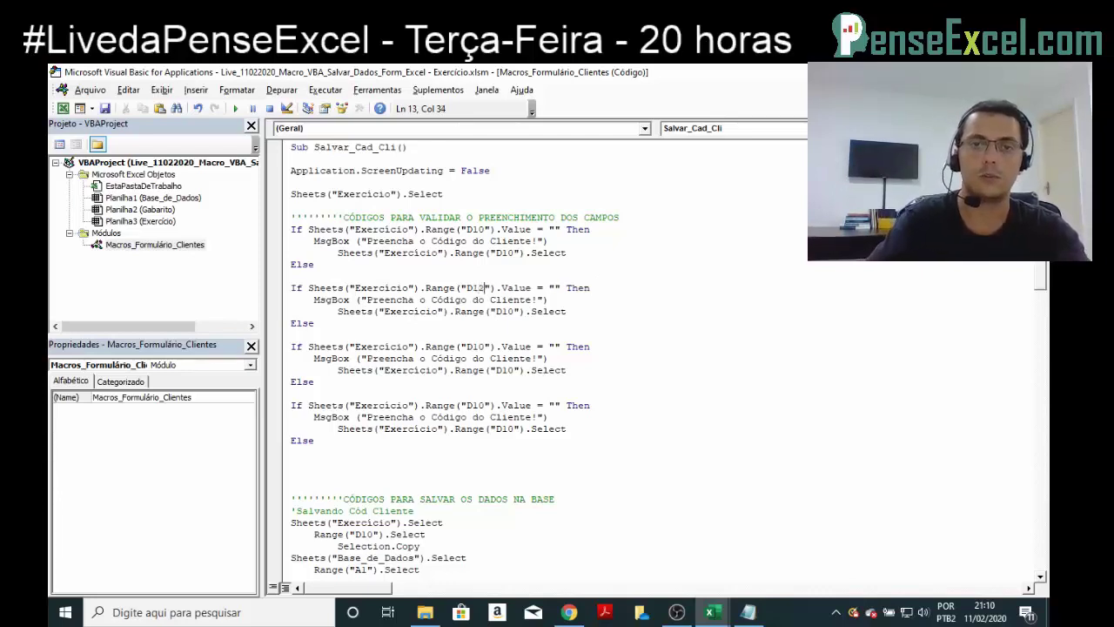
key("Down")
key("Down")
key("Down")
key("BackSpace")
type("4")
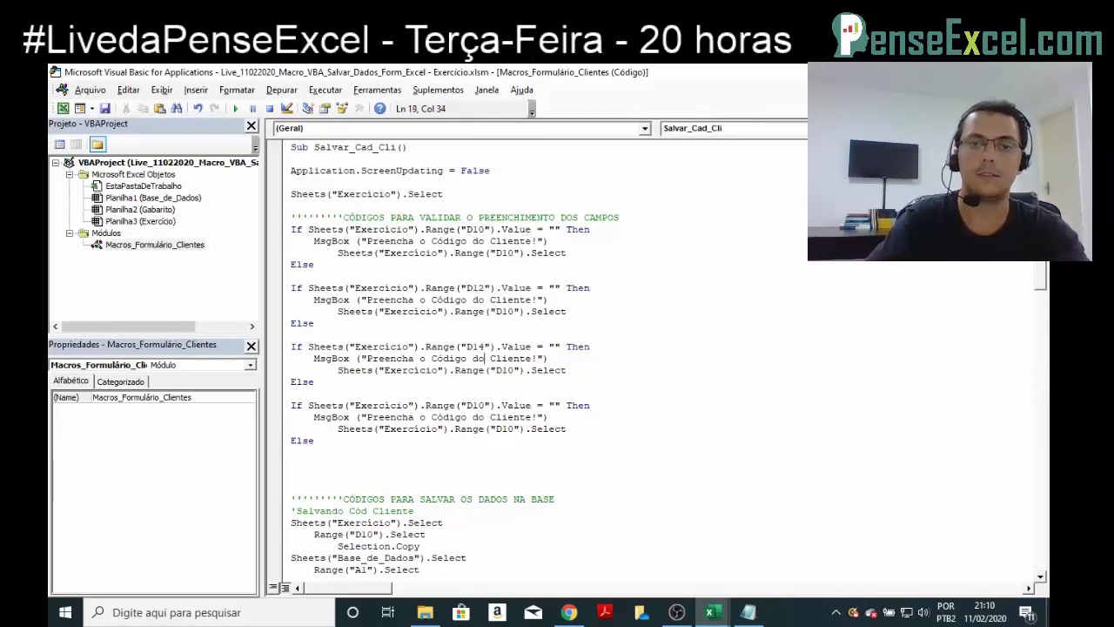
key("Down")
key("Down")
key("Down")
key("BackSpace")
type("6")
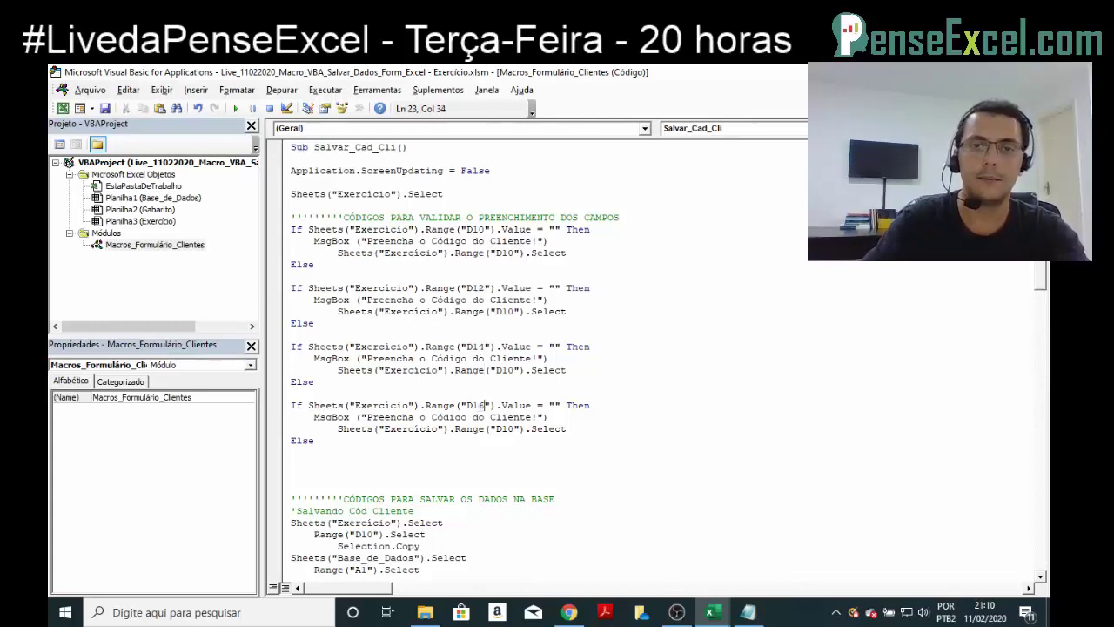
Change the matching .Select references to D12, D14 and D16.
left_click(517, 311)
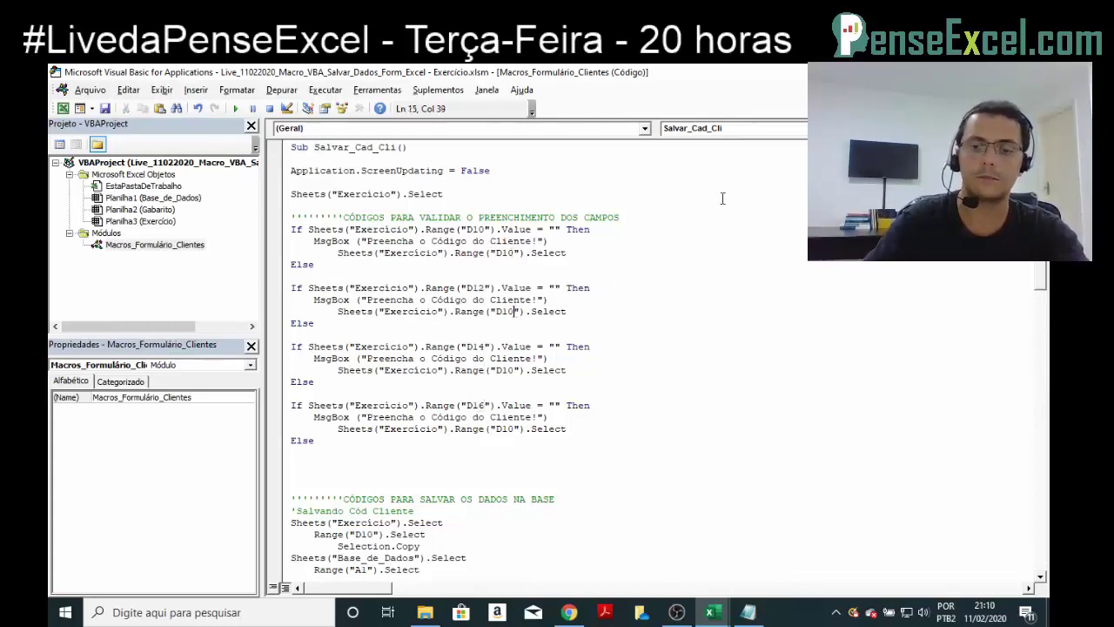
type("2")
key("BackSpace")
type("2")
key("Down")
key("Down")
key("Down")
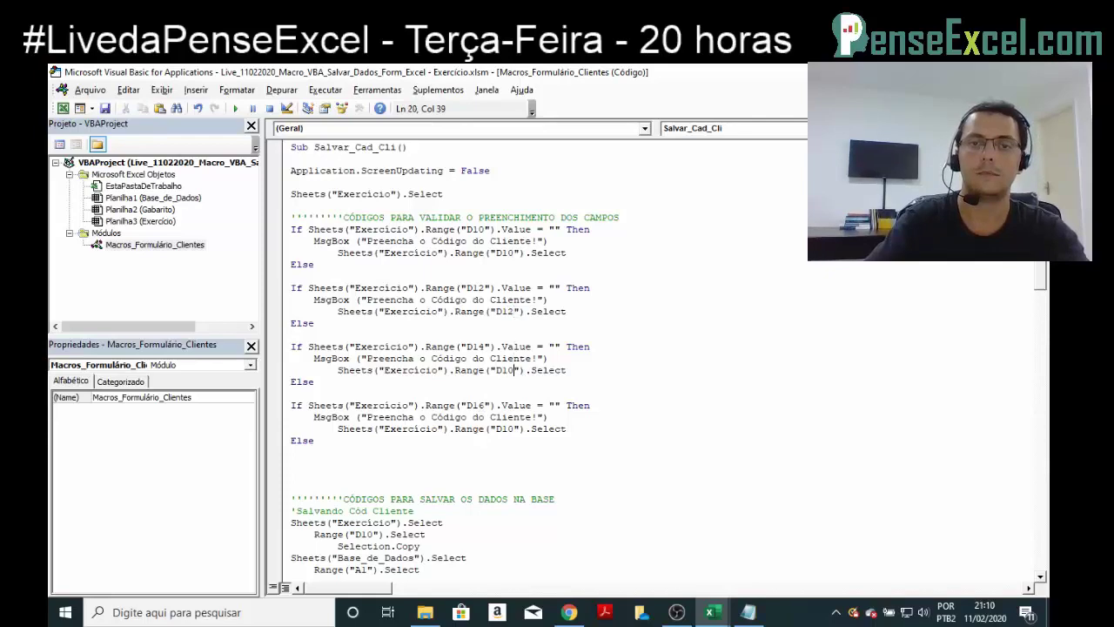
key("BackSpace")
type("4")
key("Down")
key("Down")
key("Down")
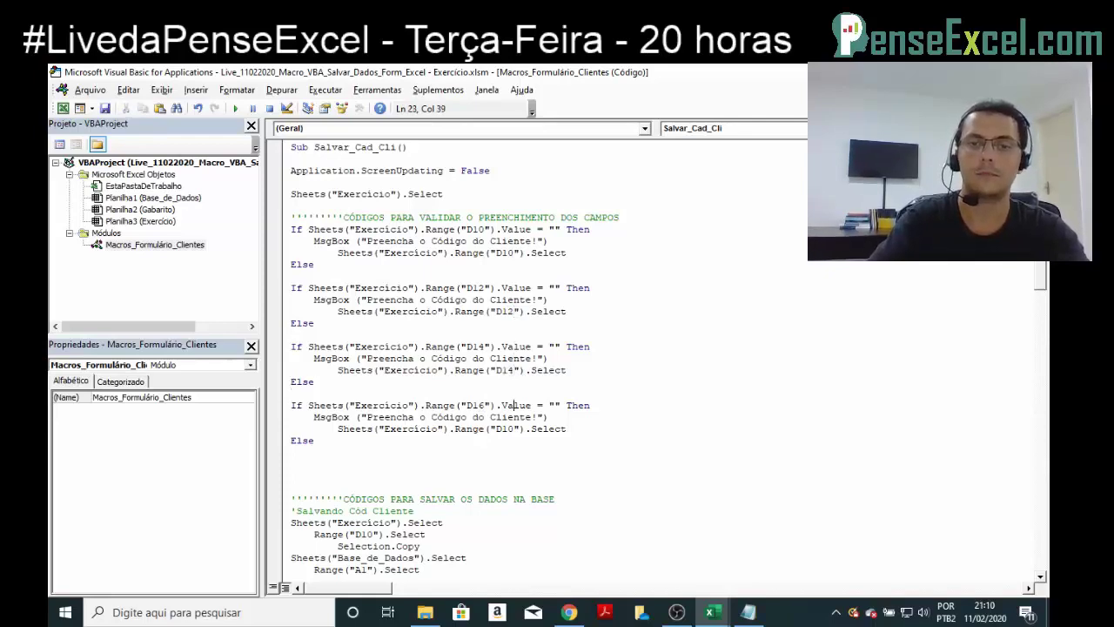
key("Down")
key("Down")
key("BackSpace")
type("6")
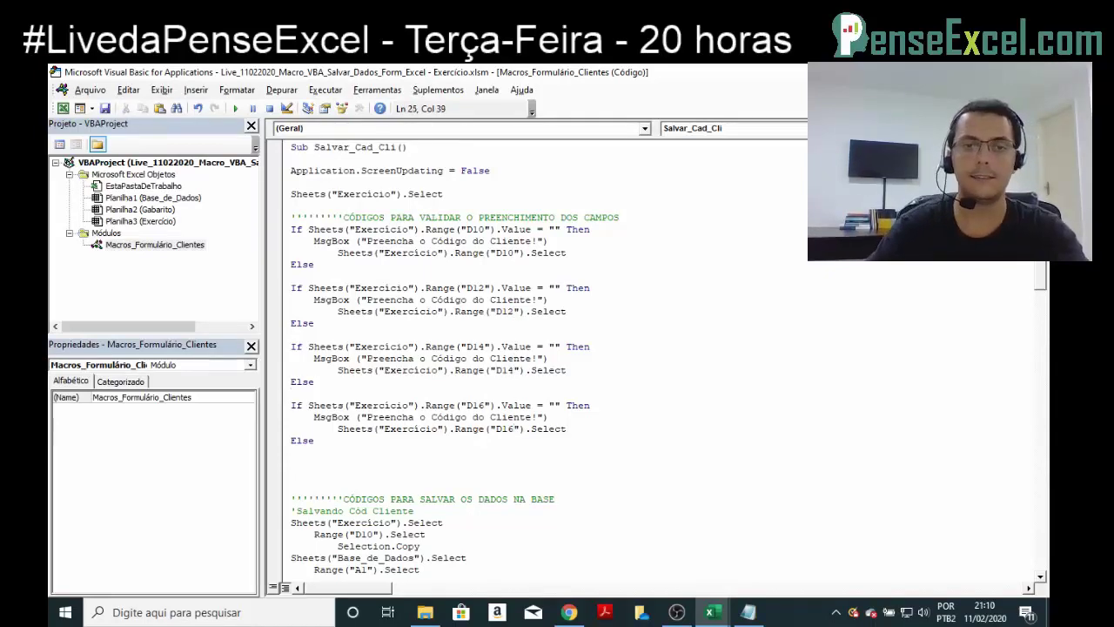
key("alt+F11")
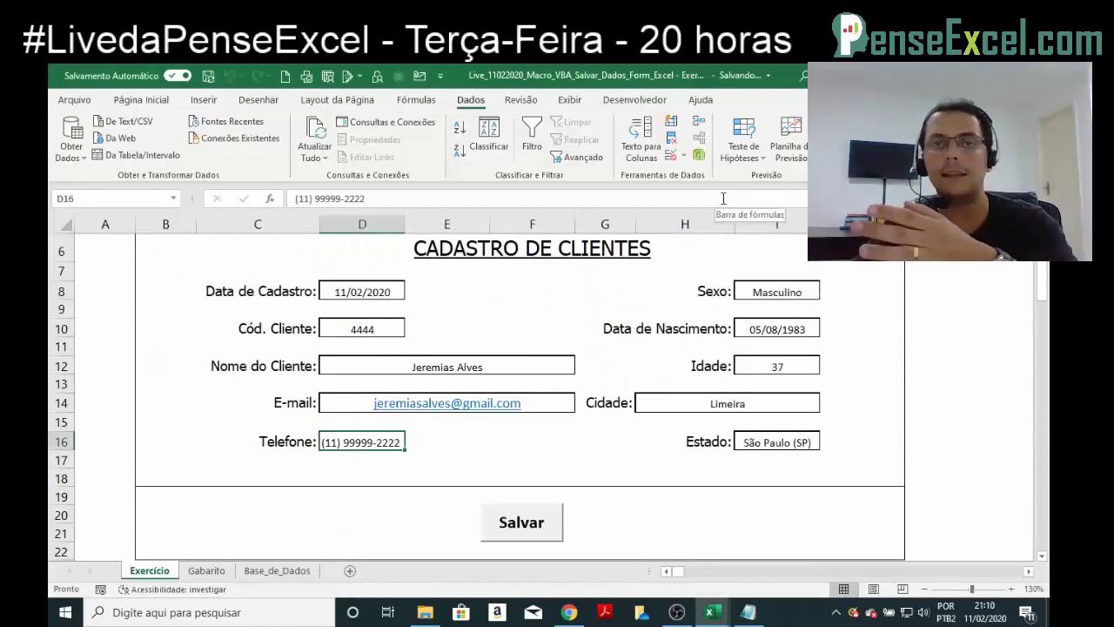
Inspect Estado I16, Sexo I8, Data de Nascimento I10 and the Idade formula in I12.
left_click(819, 444)
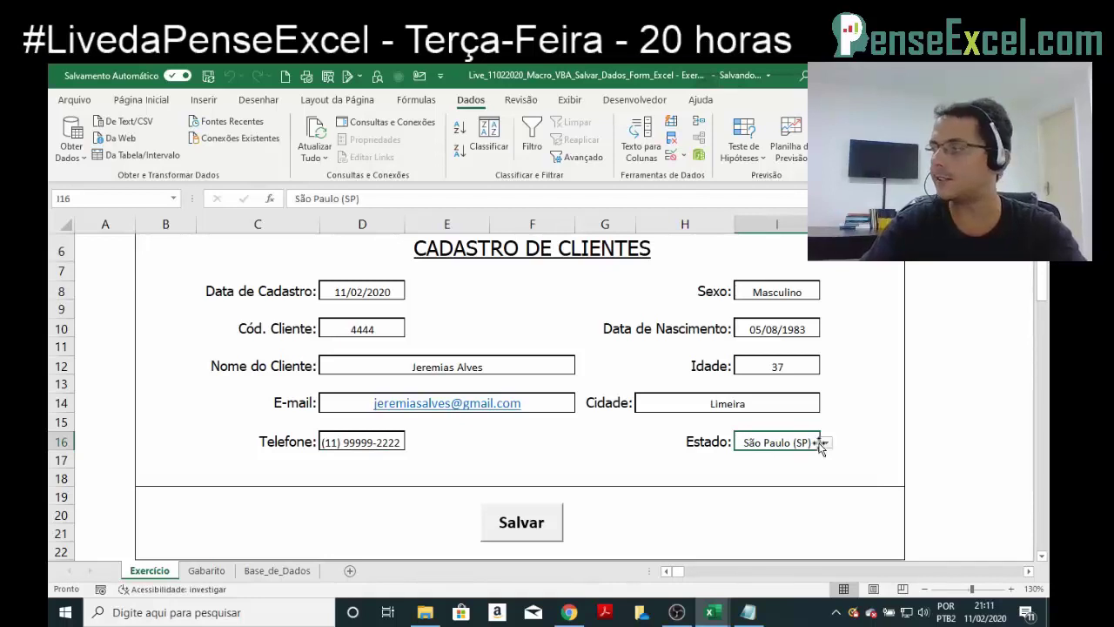
left_click(758, 291)
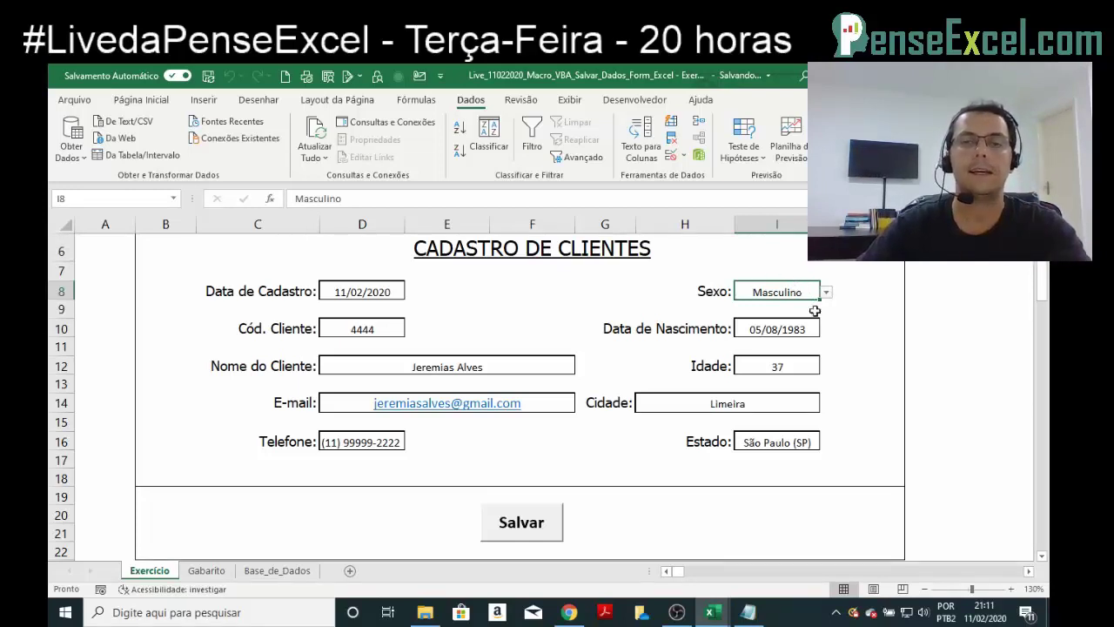
left_click(789, 328)
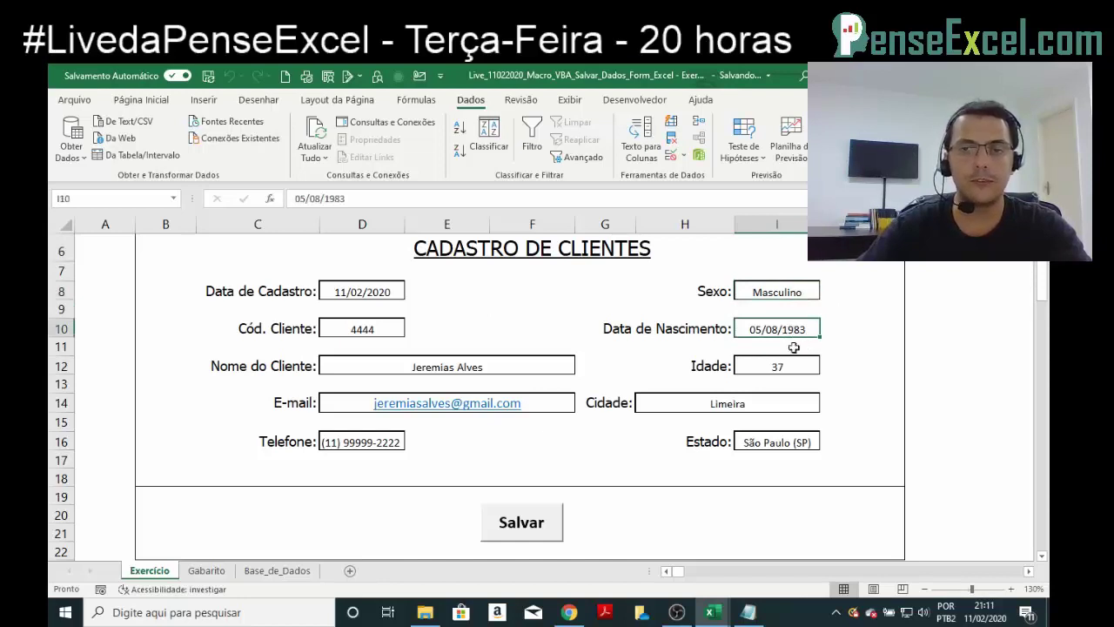
left_click(792, 361)
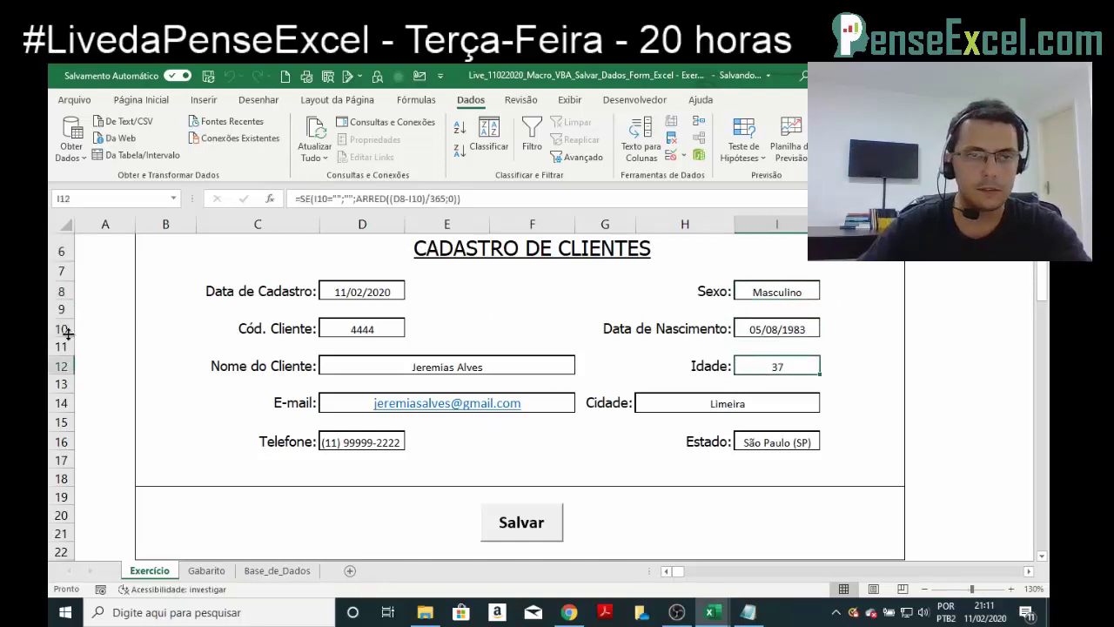
left_click(61, 365)
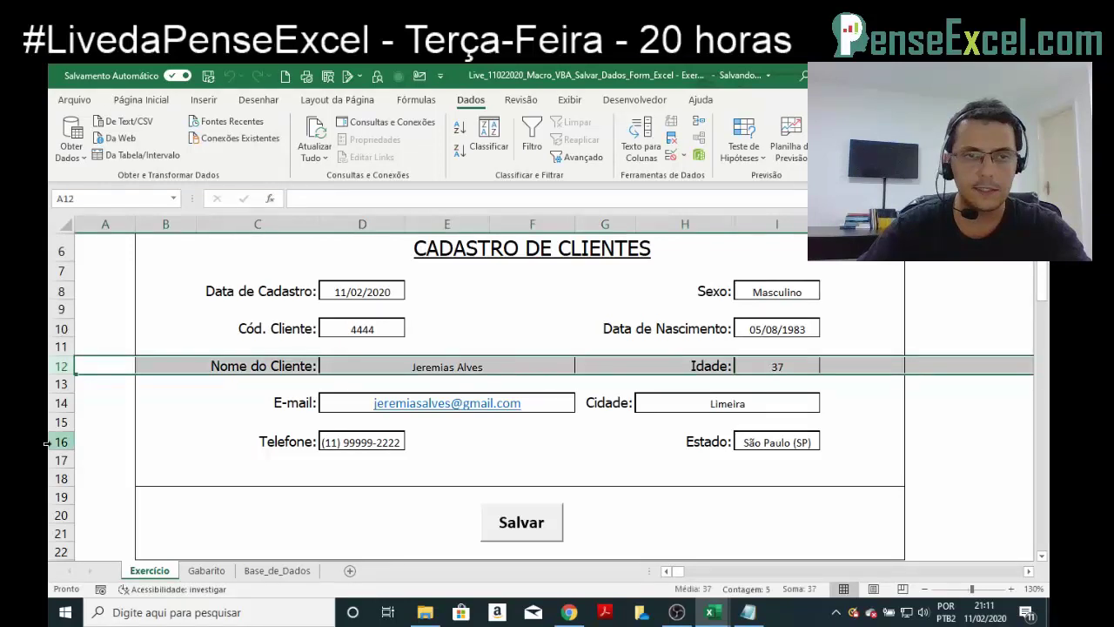
left_click_drag(48, 444, 54, 403)
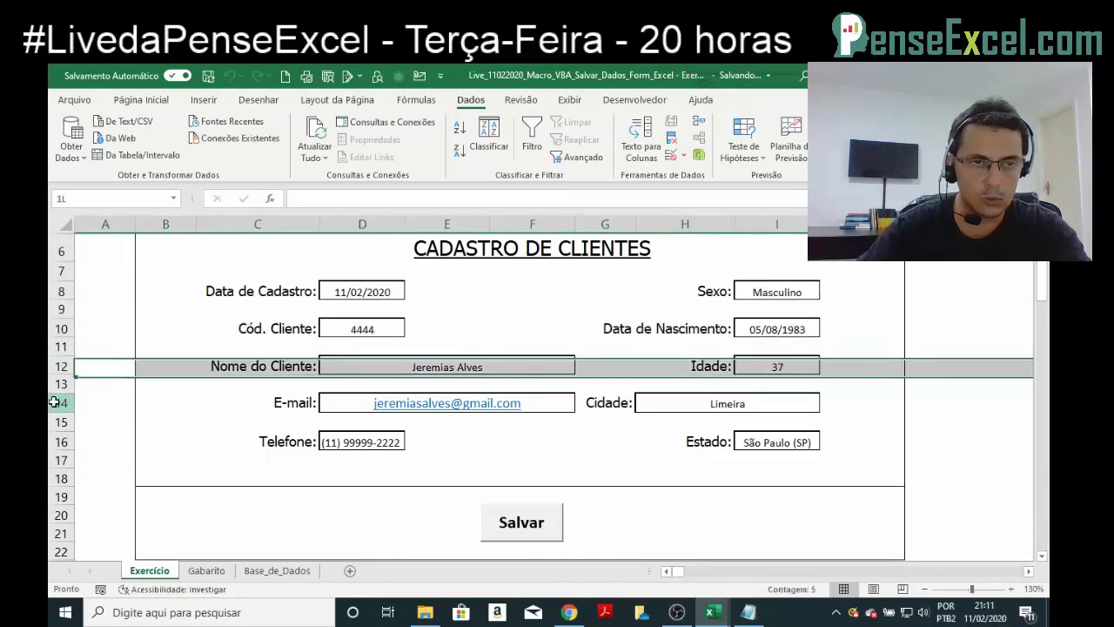
left_click(770, 368)
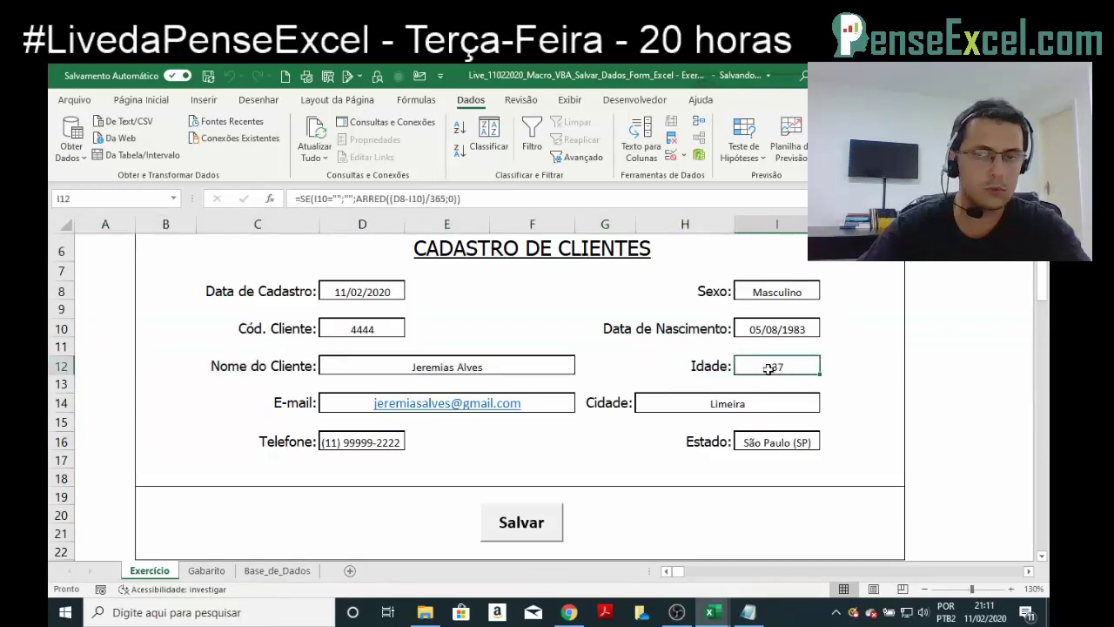
left_click(782, 290)
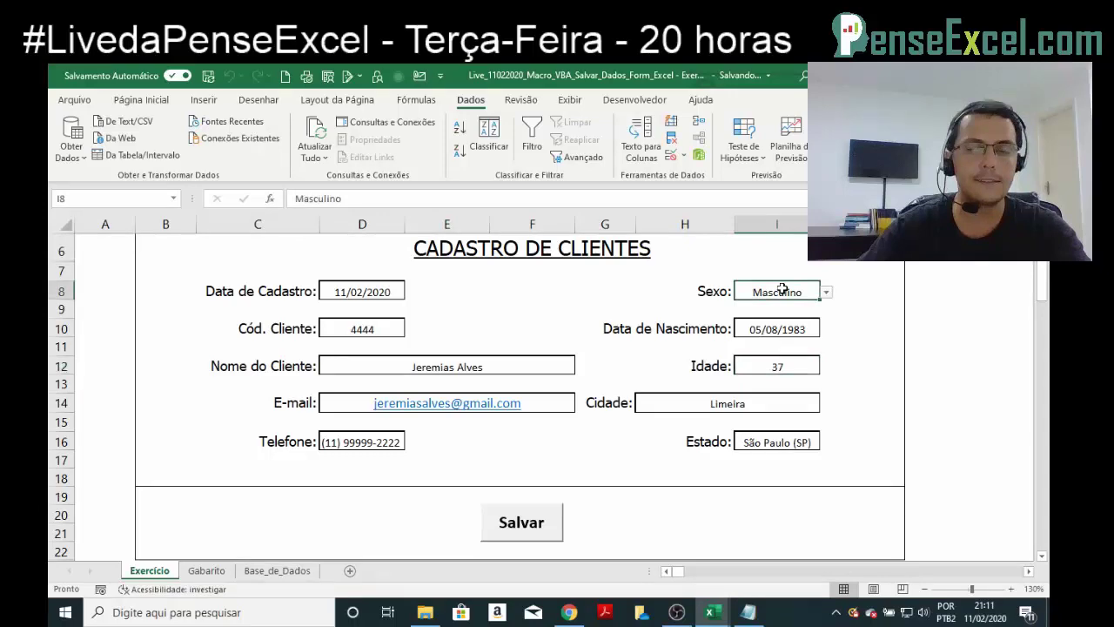
key("alt+F11")
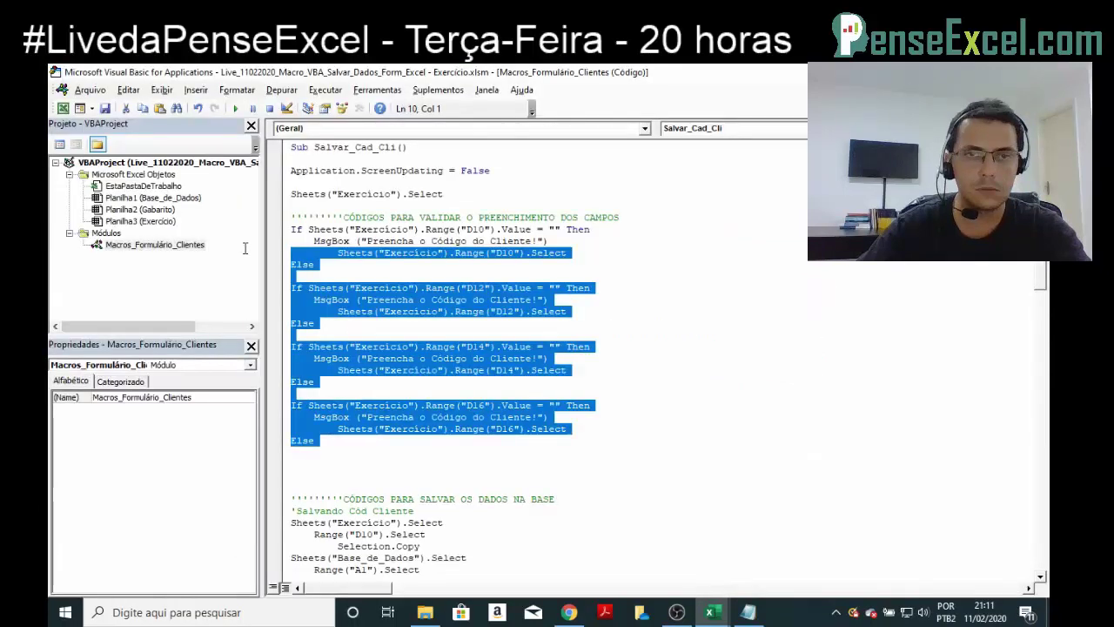
Paste a second copy of the D10–D16 checks and select it for a scoped Substituir.
left_click(296, 452)
key("Return")
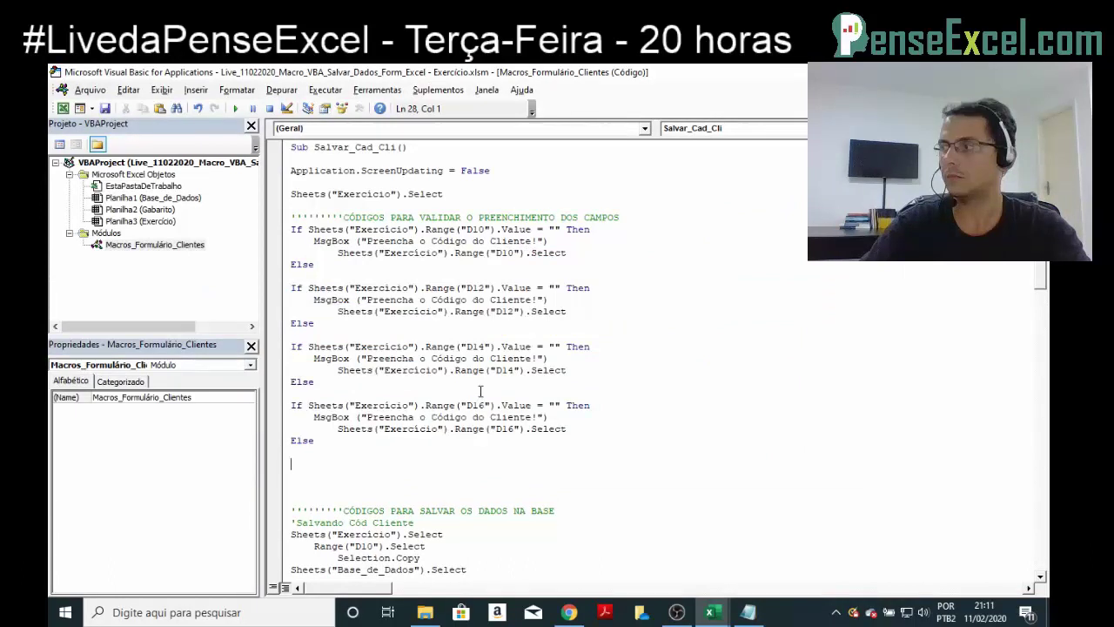
scroll(703, 360, "down", 5)
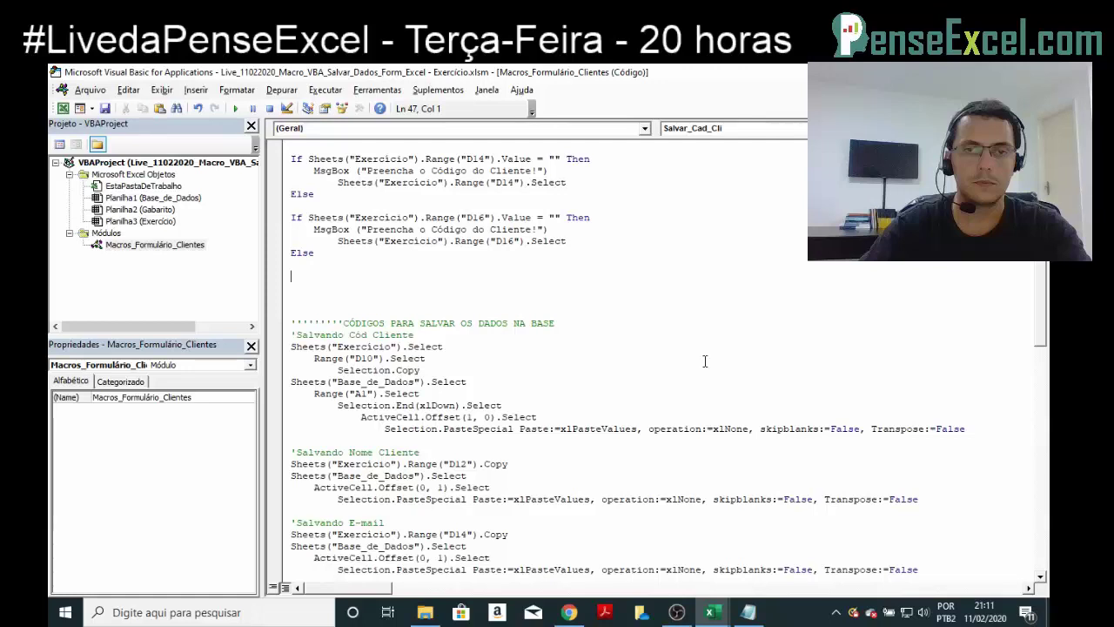
type("If Sheets(\"Exercicio\").Range(\"D10\").Value = \"\" Then     MsgBox (\"Preencha o Código do Cliente!\")         Sheets(\"Exercicio\").Range(\"D10\").Select Else  If Sheets(\"Exercicio\").Range(\"D12\").Value = \"\" Then     MsgBox (\"Preencha o Código do Cliente!\")         Sheets(\"Exercicio\").Range(\"D12\").Select Else  If Sheets(\"Exercicio\").Range(\"D14\").Value = \"\" Then     MsgBox (\"Preencha o Código do Cliente!\")         Sheets(\"Exercicio\").Range(\"D14\").Select Else  If Sheets(\"Exercicio\").Range(\"D16\").Value = \"\" Then     MsgBox (\"Preencha o Código do Cliente!\")         Sheets(\"Exercicio\").Range(\"D16\").Select Else")
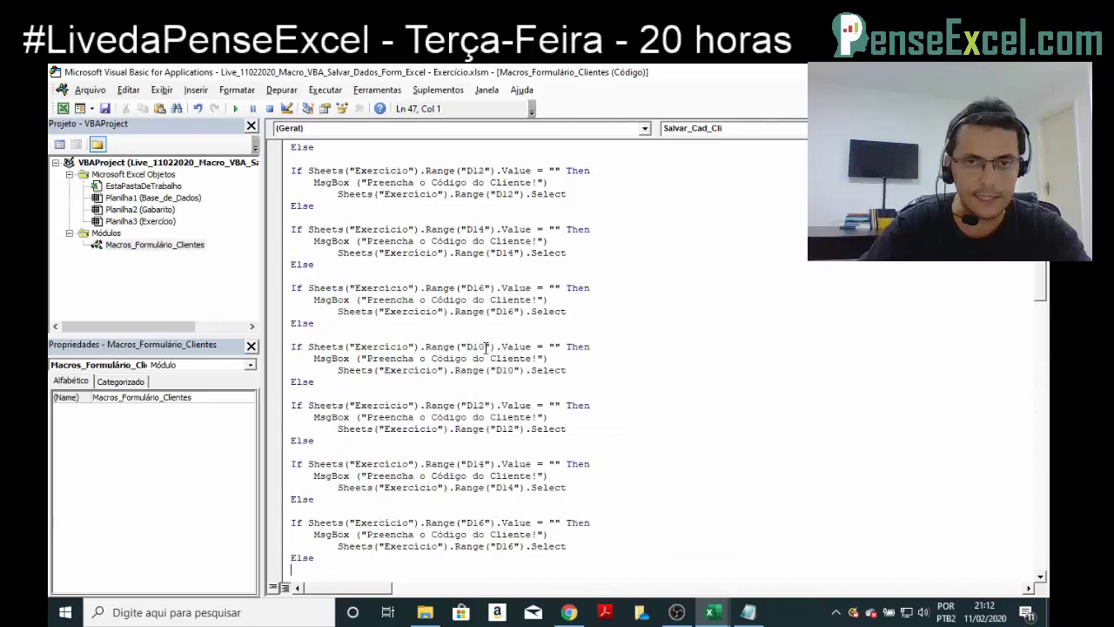
left_click_drag(287, 347, 282, 553)
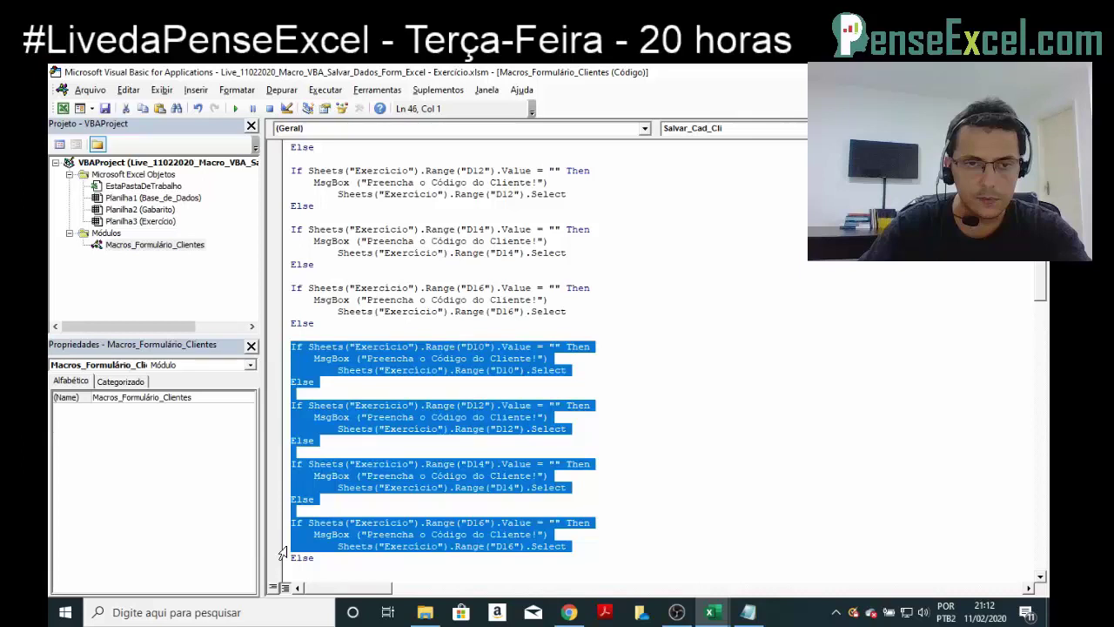
left_click_drag(282, 553, 283, 564)
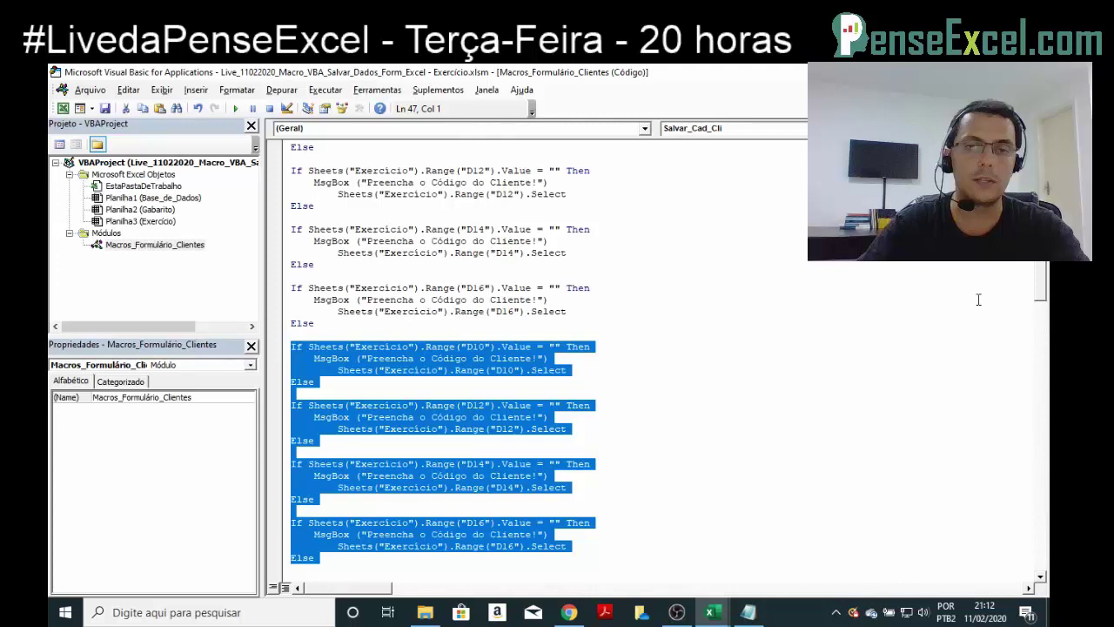
key("ctrl+h")
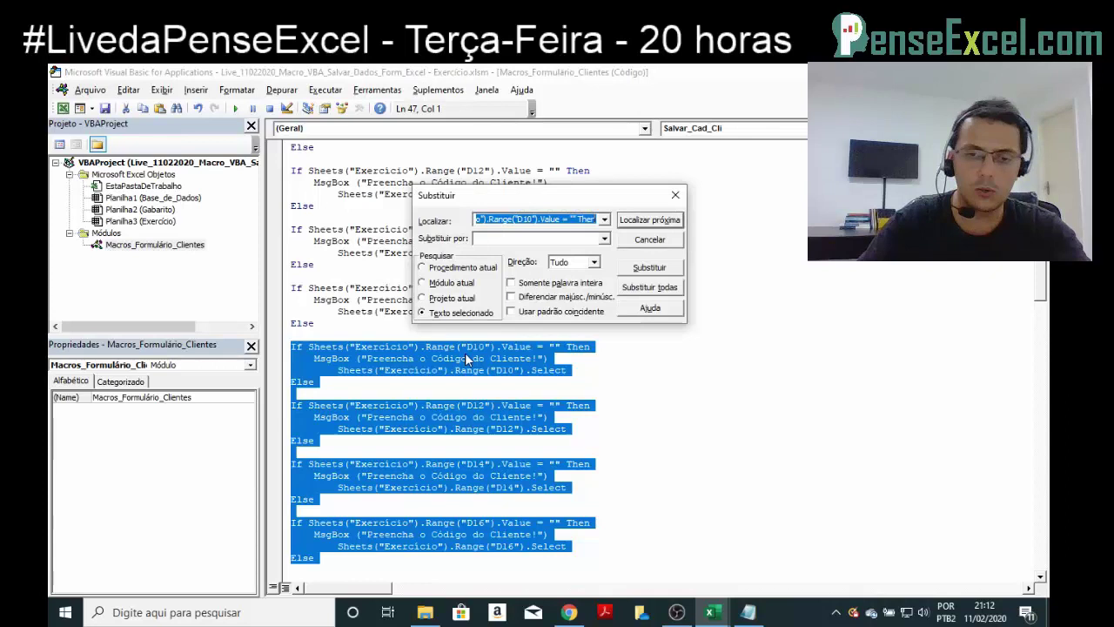
Replace ("D with ("I throughout the selected block, making 8 replacements.
type("(")
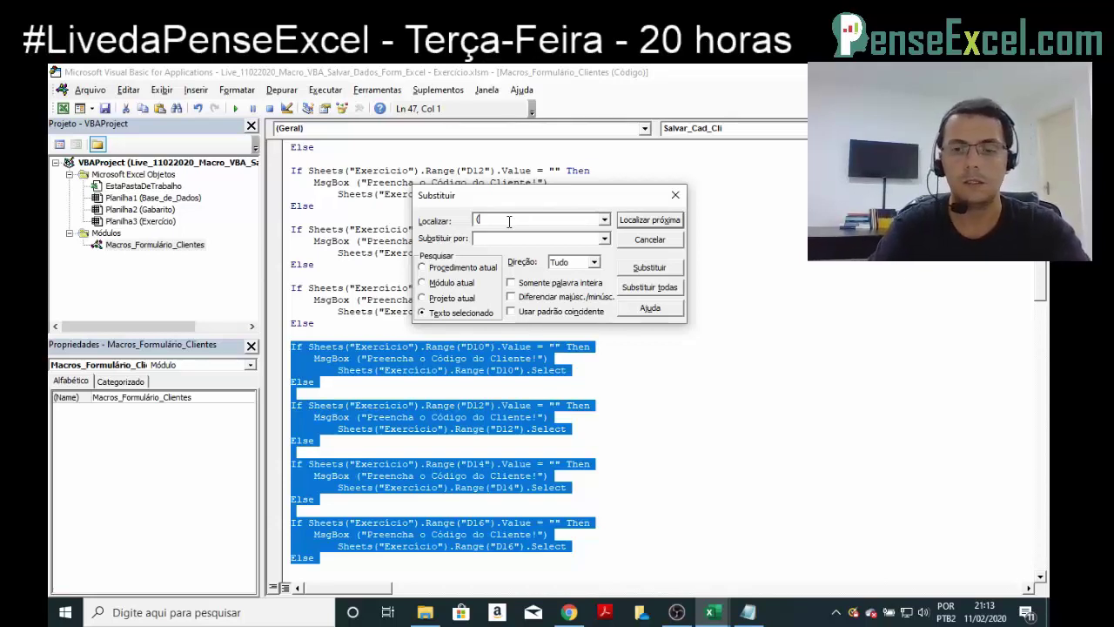
type("\"")
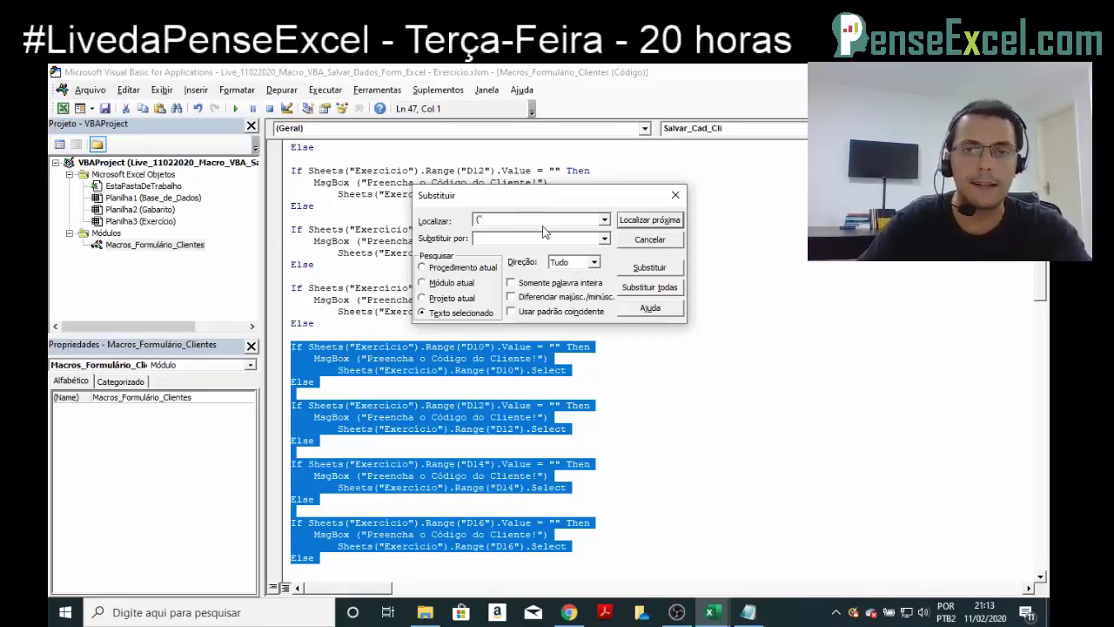
type("D")
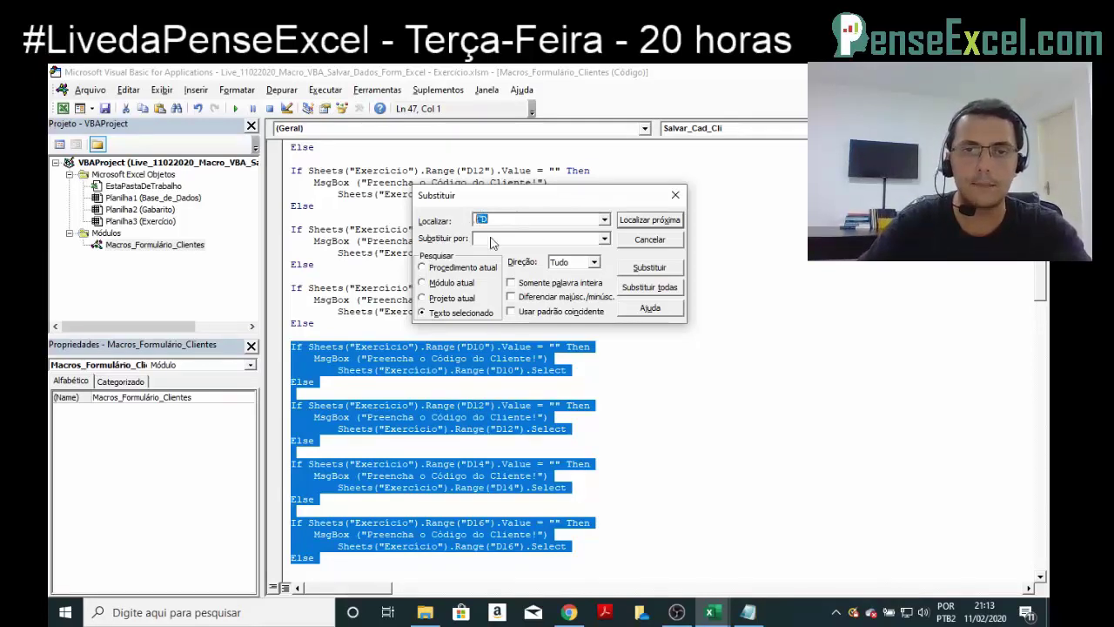
left_click(518, 239)
type("(\"D")
key("BackSpace")
type("I")
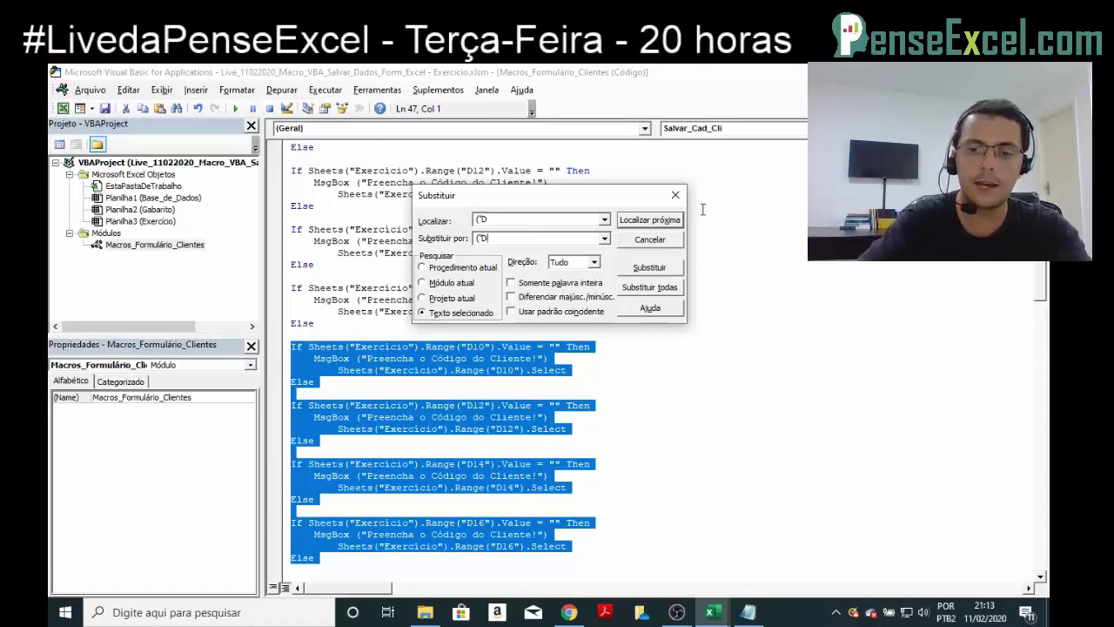
left_click(647, 290)
left_click(588, 389)
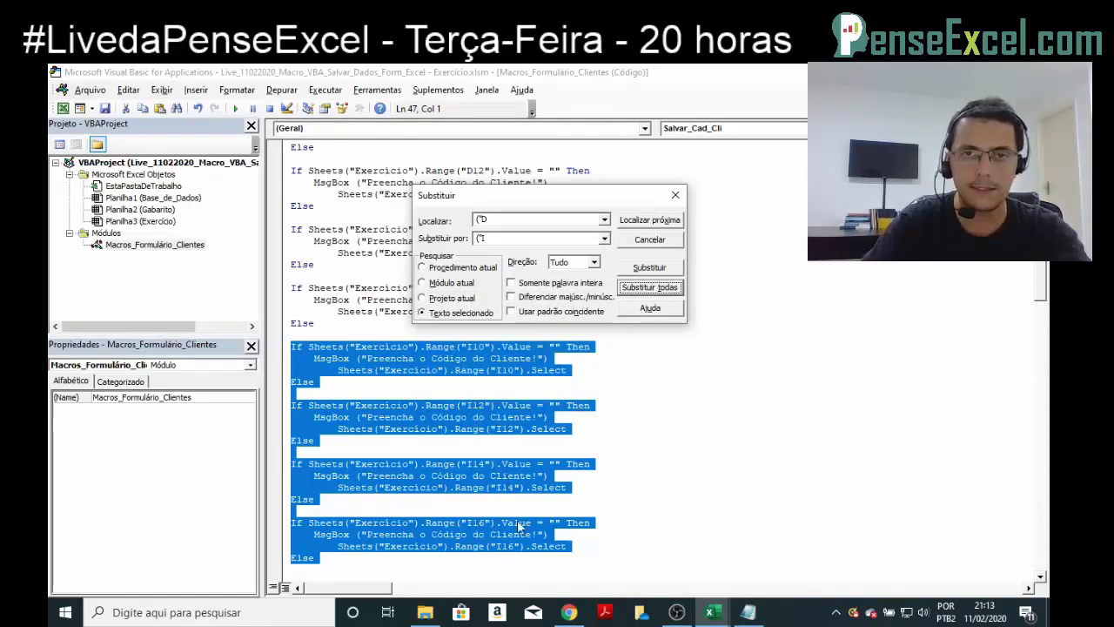
left_click(676, 195)
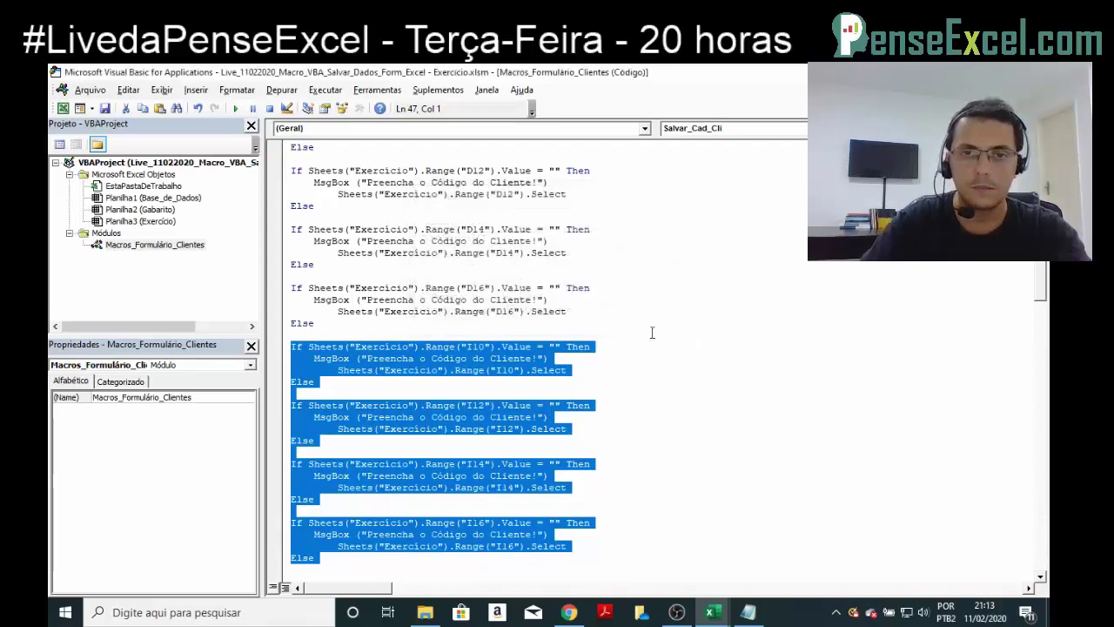
left_click(429, 405)
Save the project and check the Data de Nascimento I10 and Sexo I8 cell addresses.
key("ctrl+s")
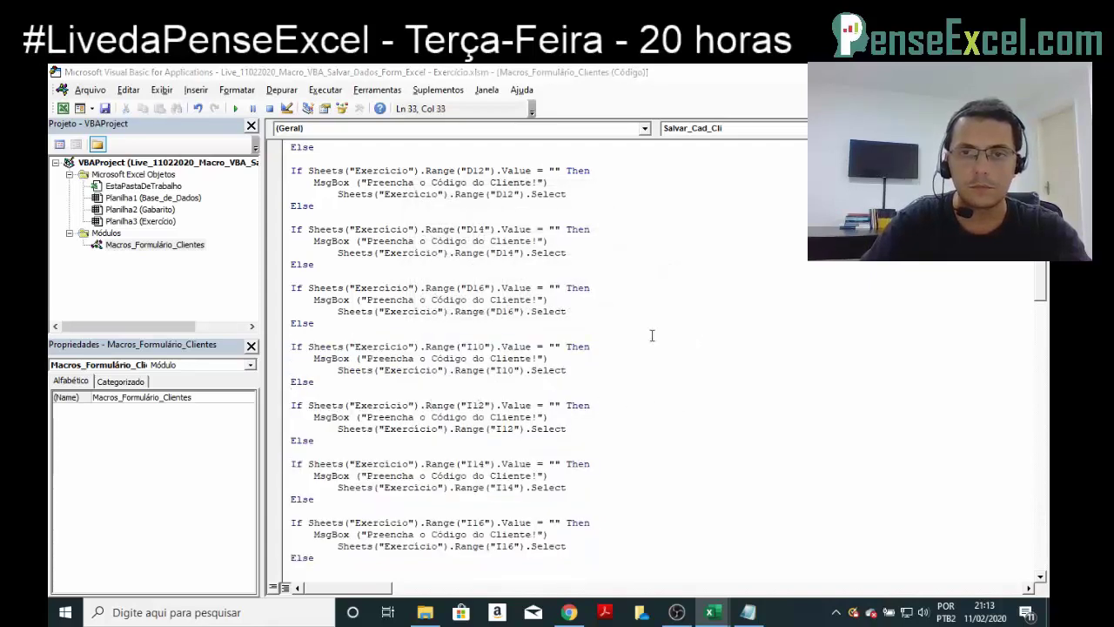
key("alt+F11")
left_click(758, 329)
left_click(766, 292)
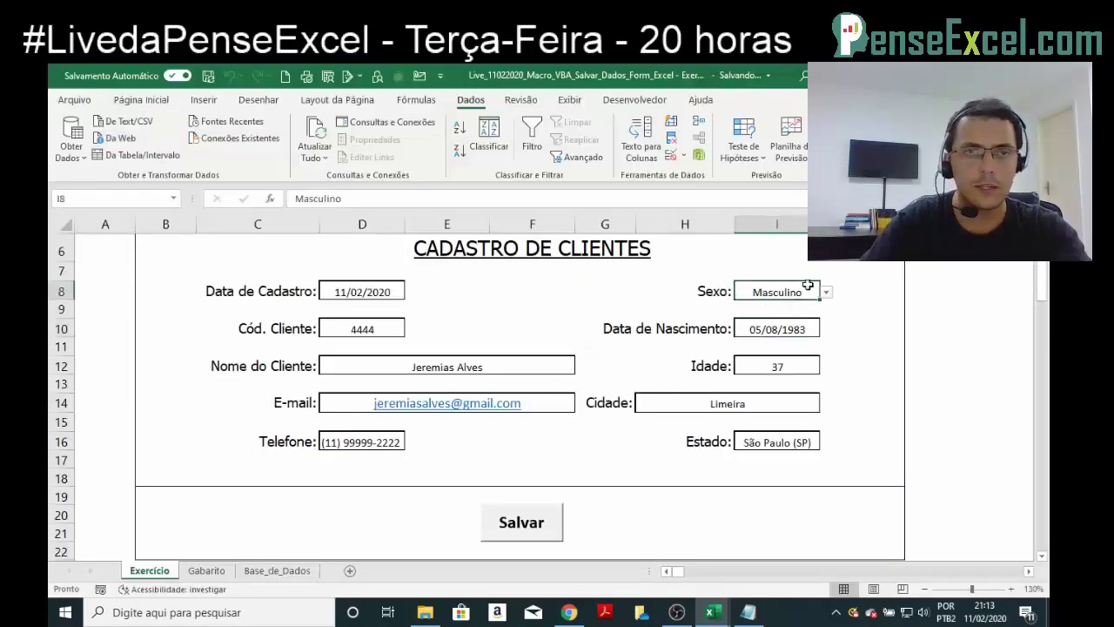
key("alt+Tab")
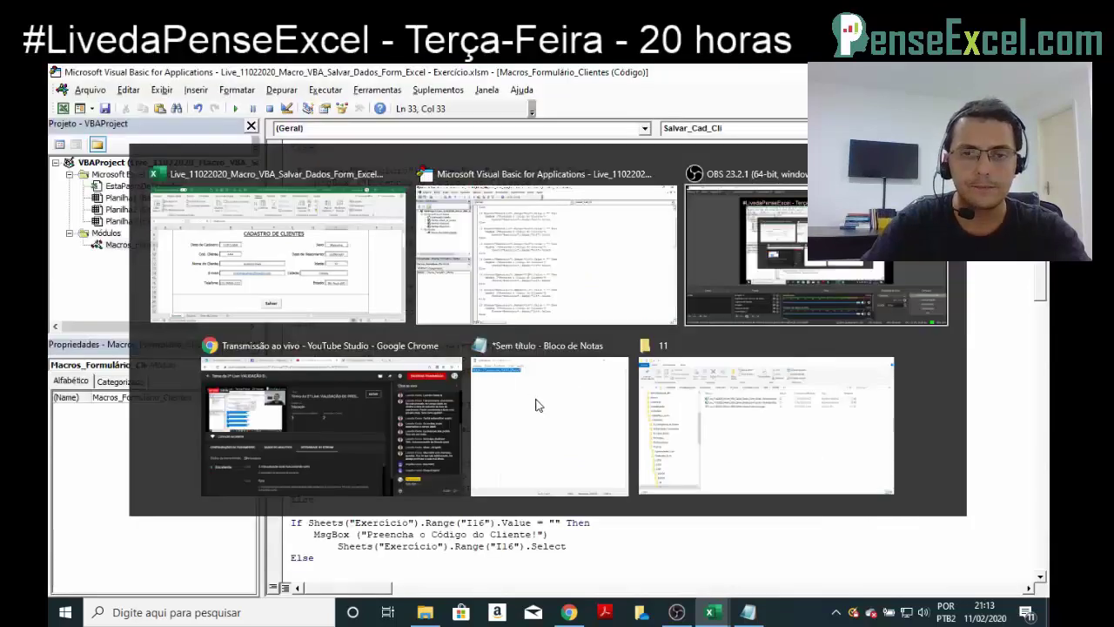
left_click(474, 347)
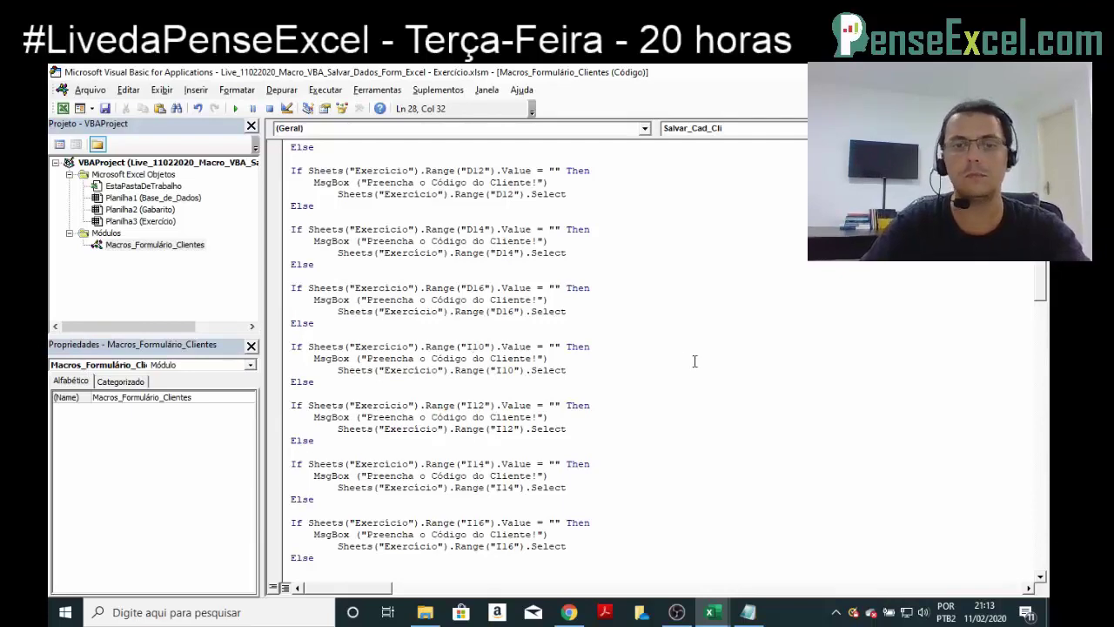
key("alt+Tab")
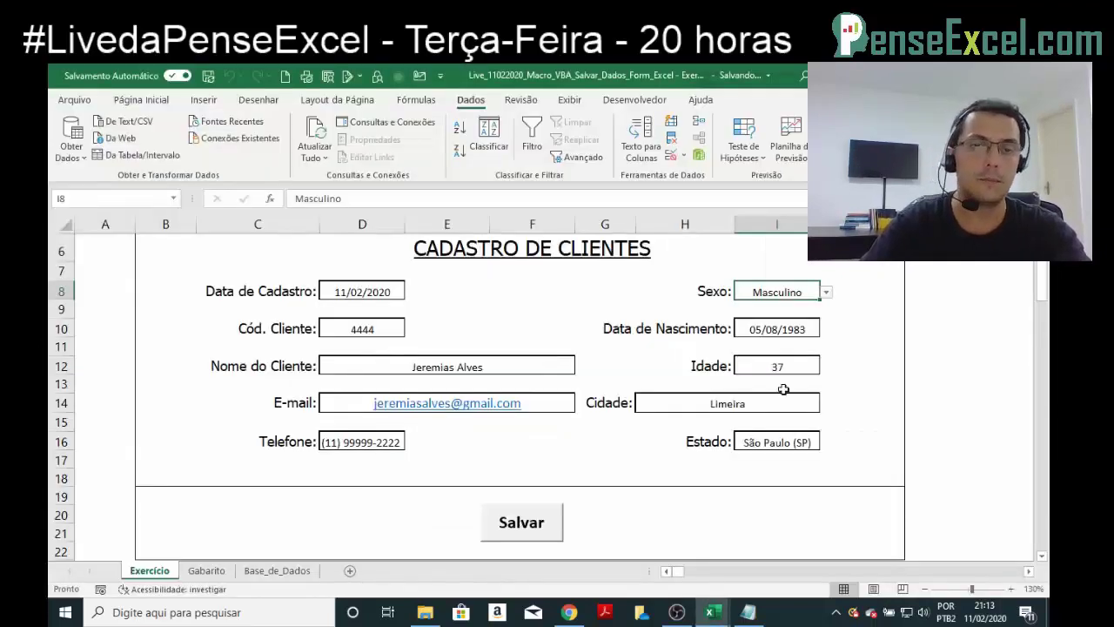
key("alt+Tab")
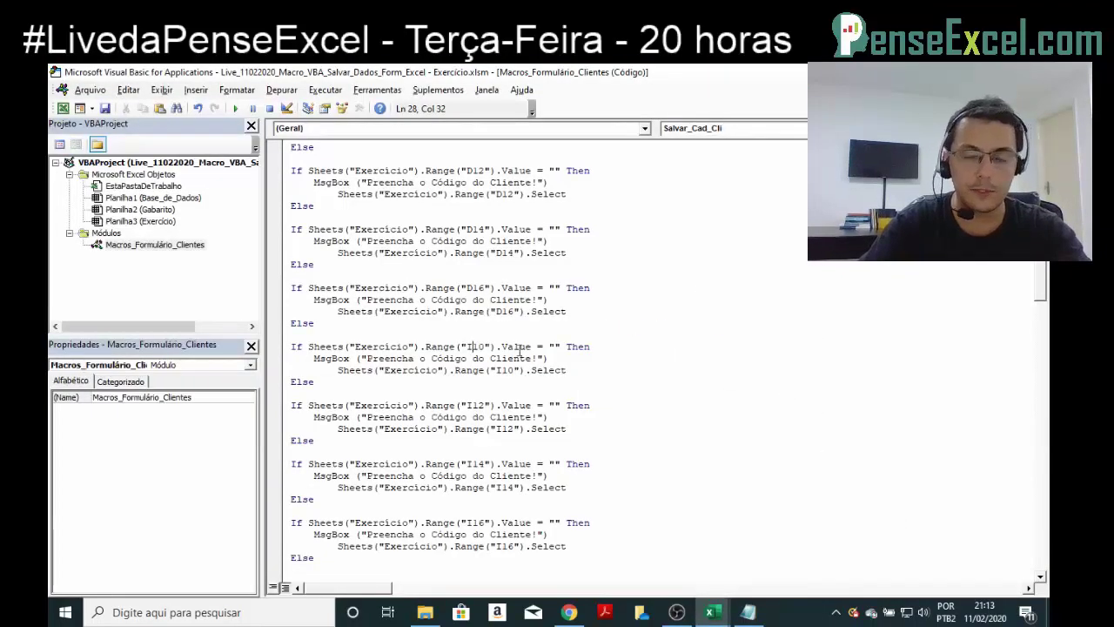
key("alt+Tab")
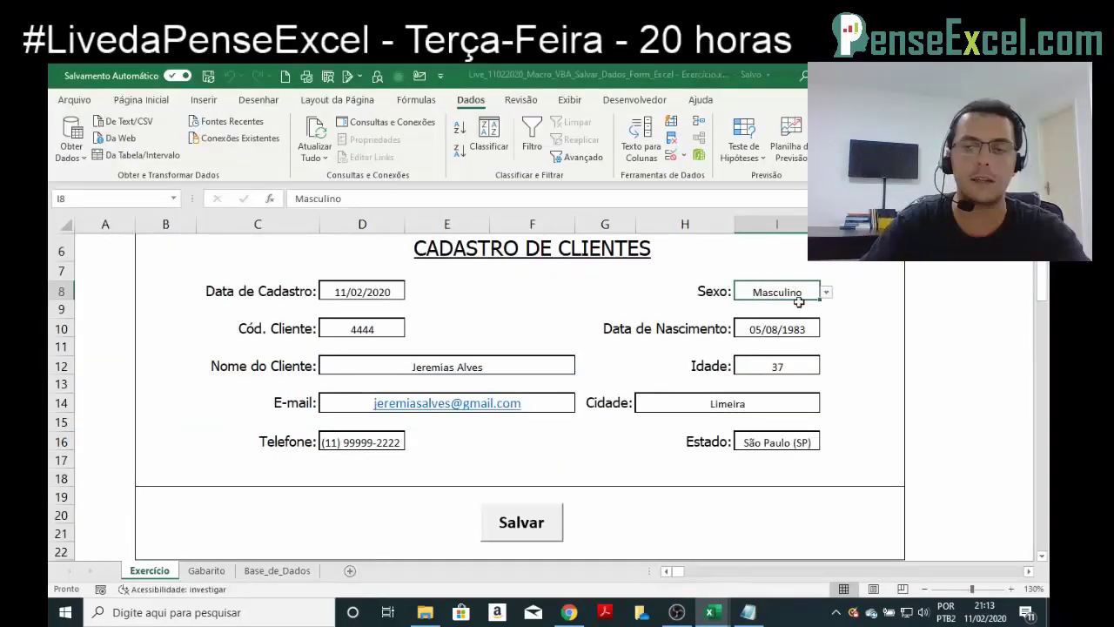
key("alt+F11")
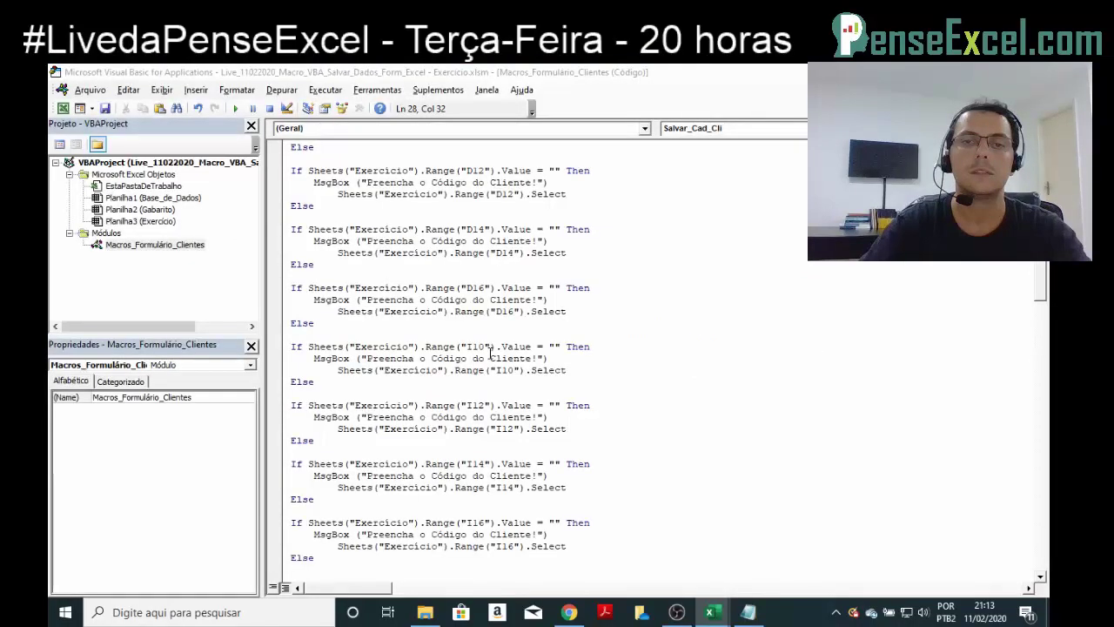
Cut the I12 check and paste it after the D16 check, ahead of I10.
left_click(485, 346)
double_click(477, 346)
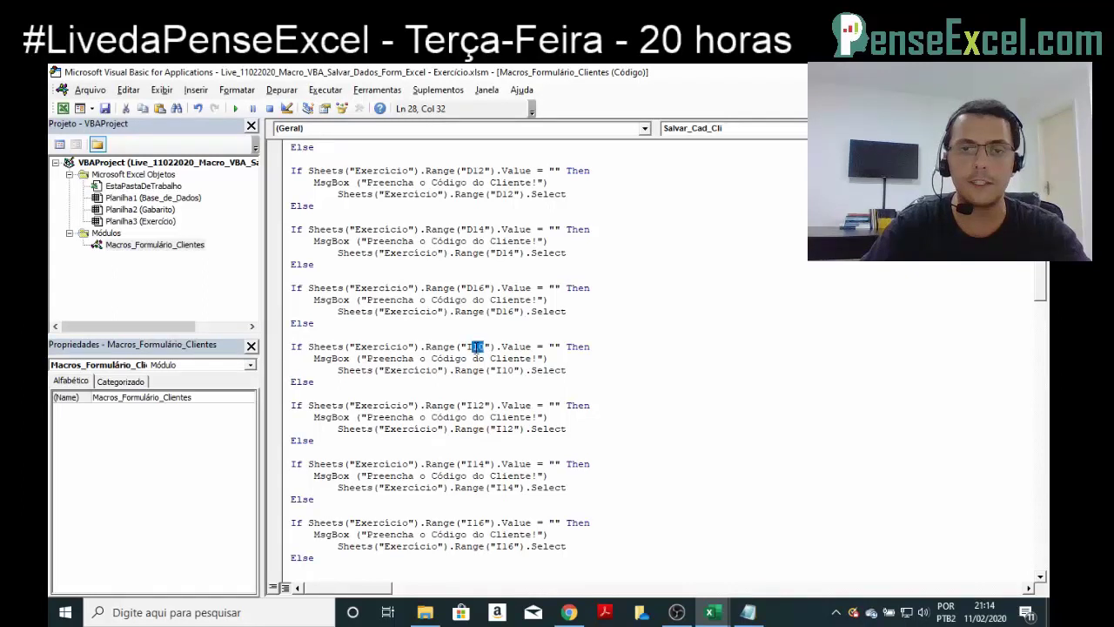
left_click_drag(316, 441, 278, 410)
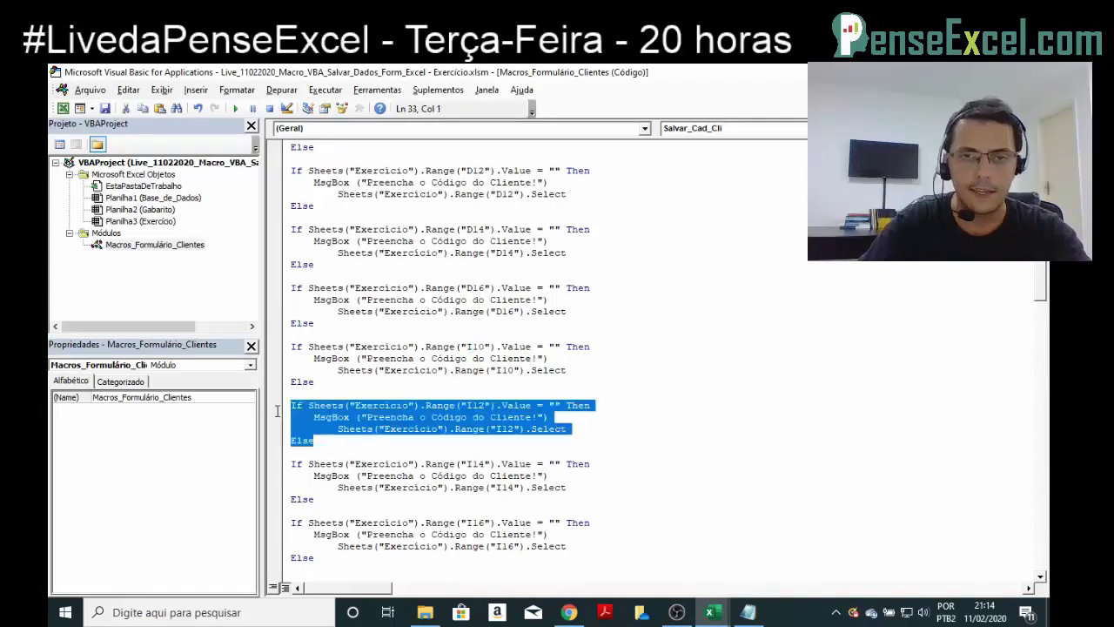
key("alt+F11")
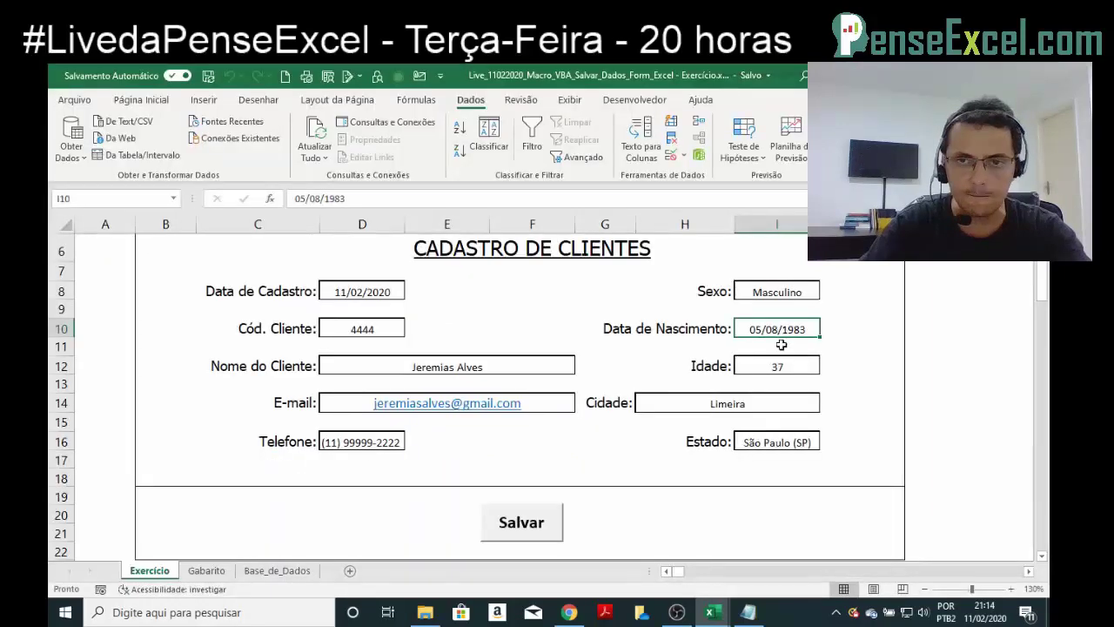
key("alt+F11")
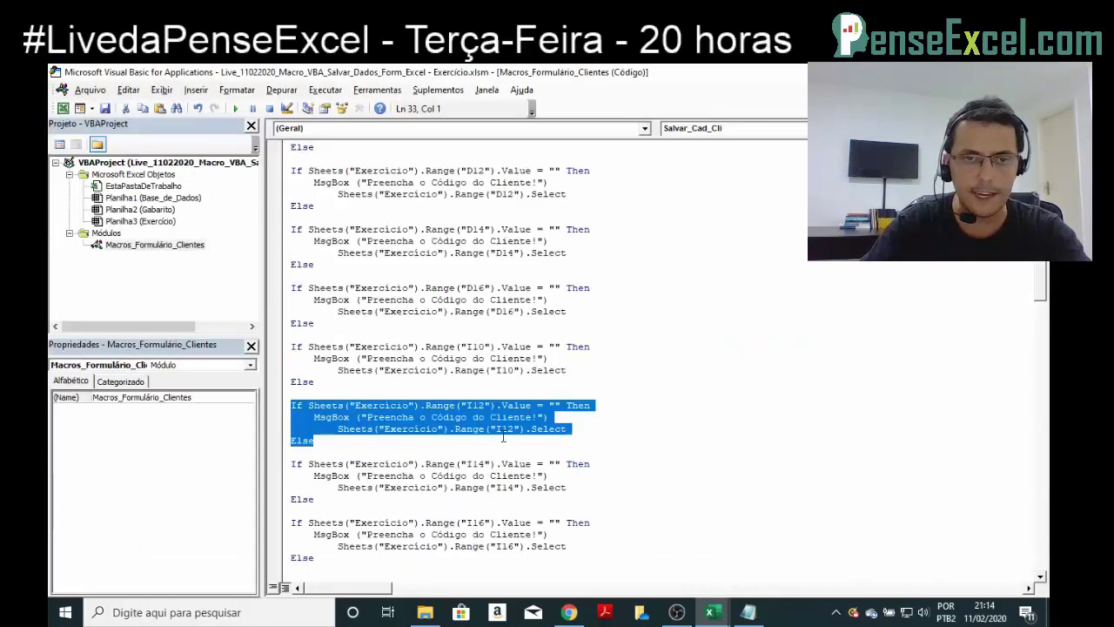
key("Delete")
key("BackSpace")
key("BackSpace")
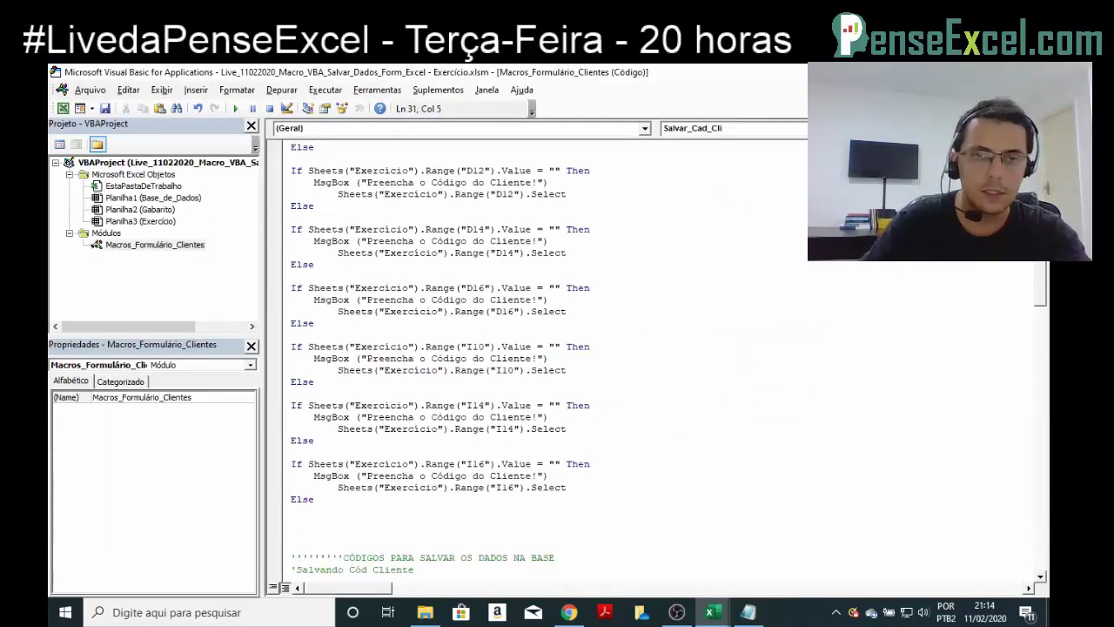
left_click(357, 323)
key("Return")
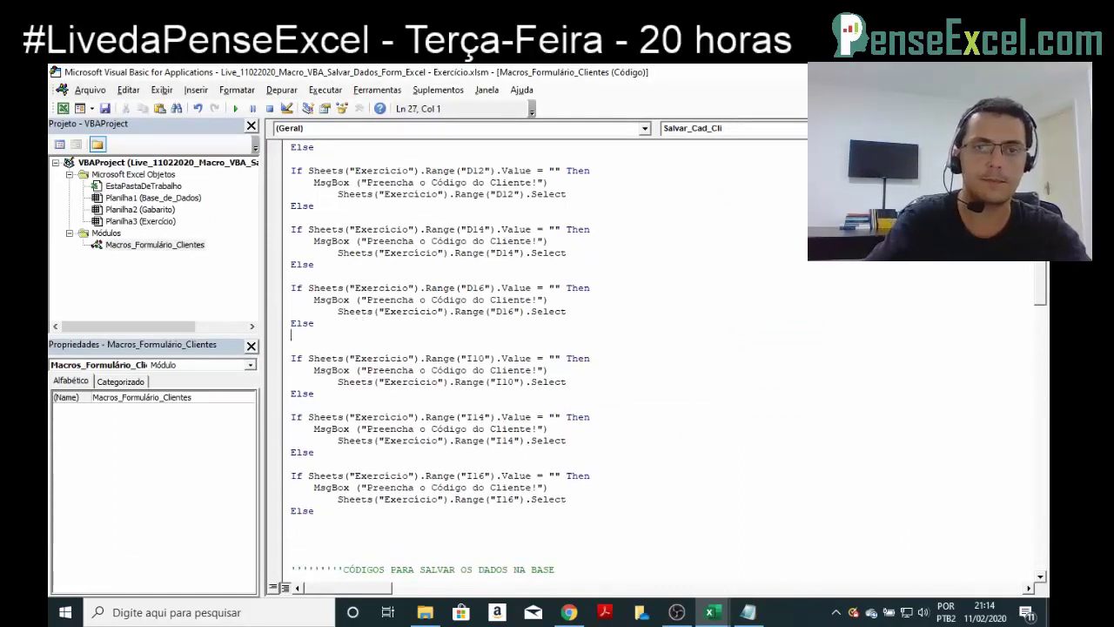
type("If Sheets(\"Exercicio\").Range(\"I12\").Value = \"\" Then     MsgBox (\"Preencha o Código do Cliente!\")         Sheets(\"Exercicio\").Range(\"I12\").Select Else")
Change both I12 references in the moved check to I8.
left_click(487, 347)
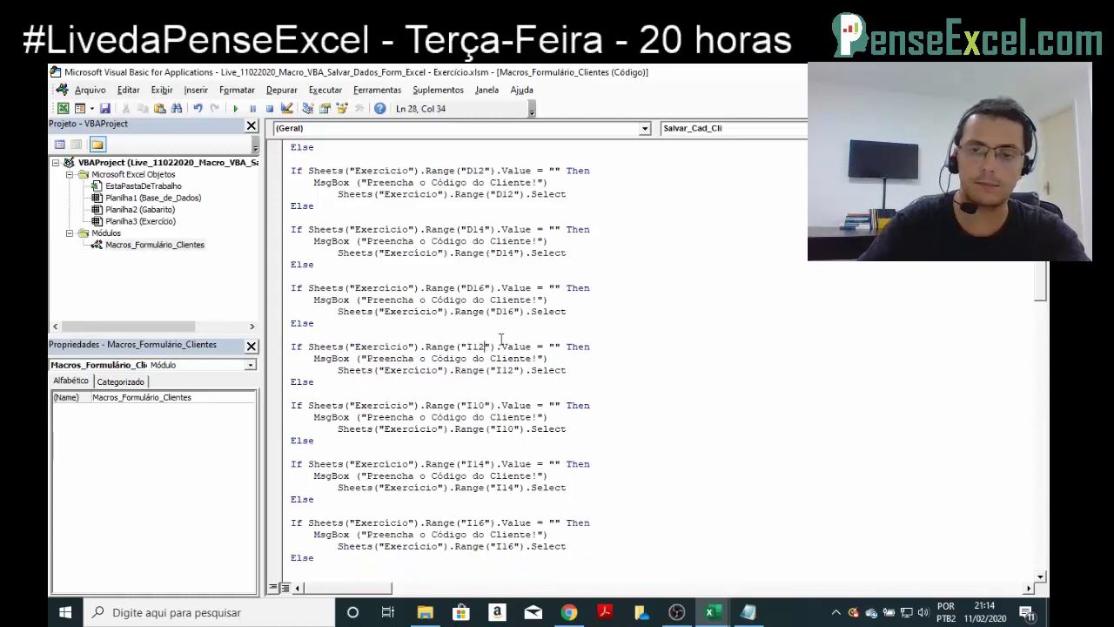
key("BackSpace")
key("BackSpace")
type("8")
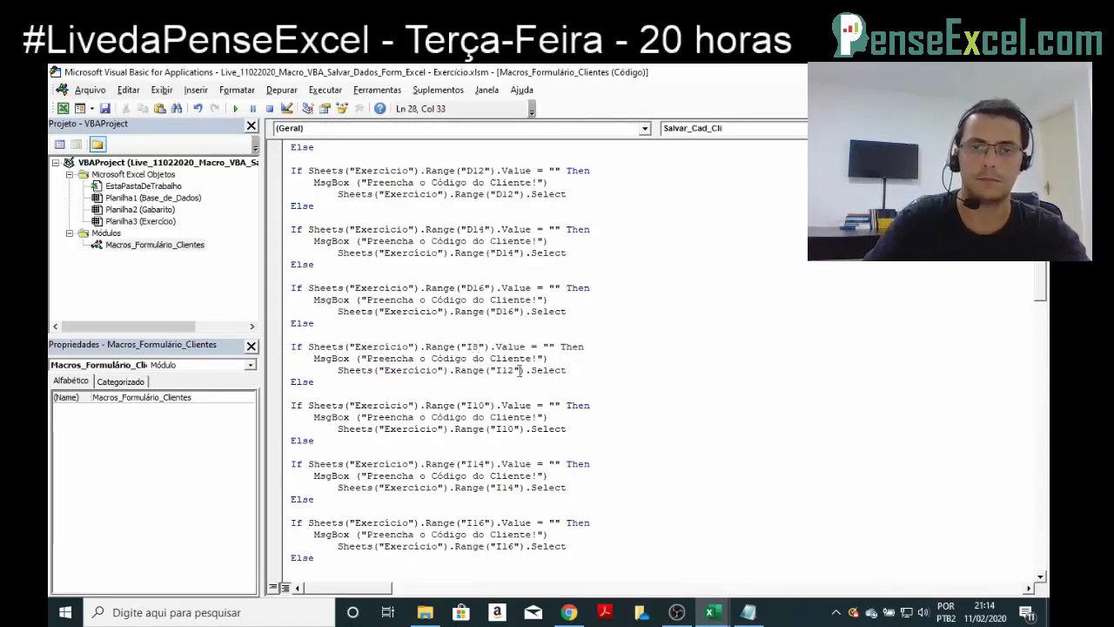
left_click(520, 370)
key("BackSpace")
key("BackSpace")
type("8")
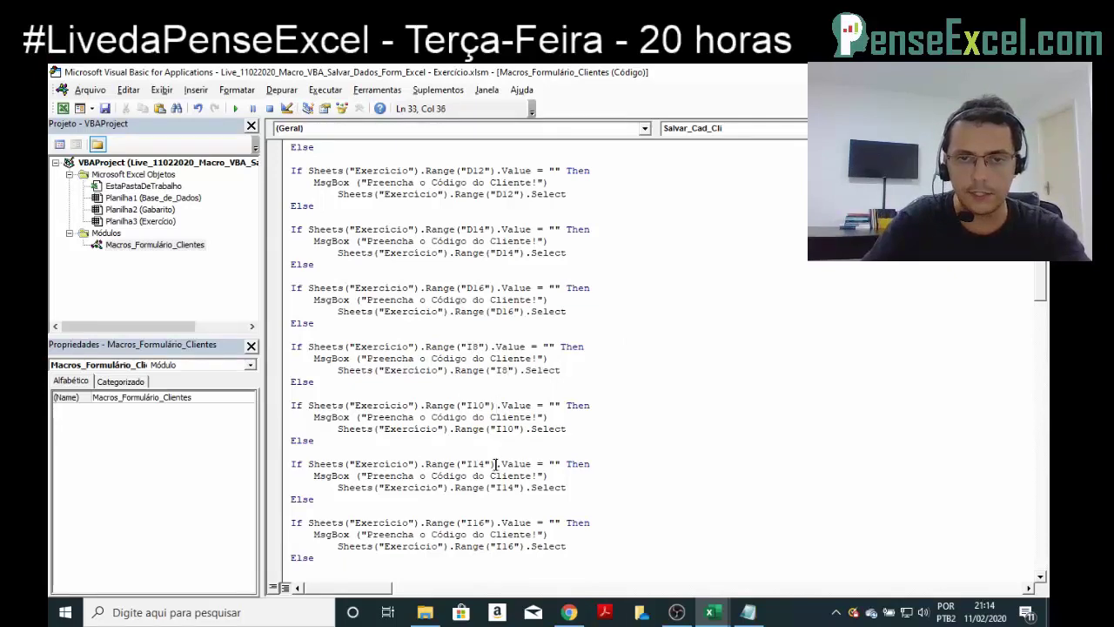
key("alt+F11")
left_click(769, 286)
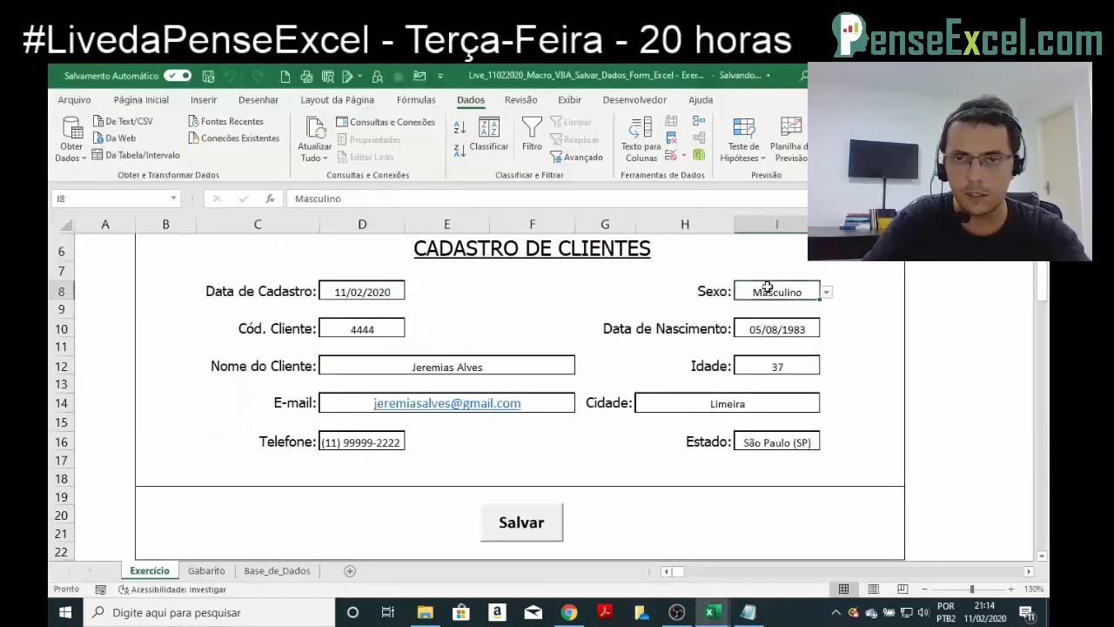
left_click(763, 330)
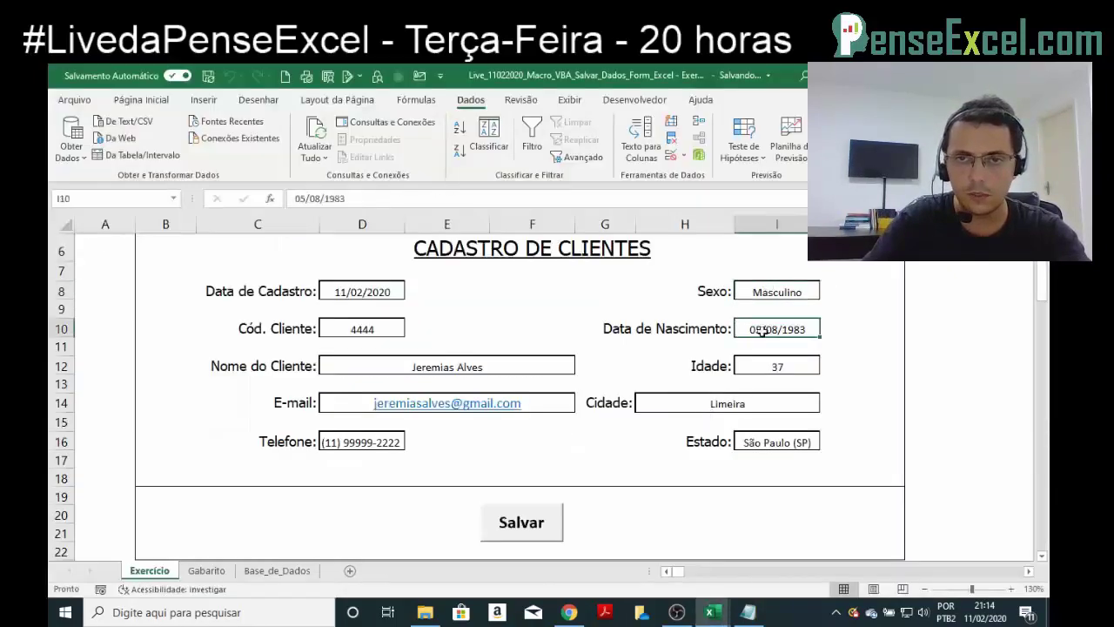
left_click(746, 402)
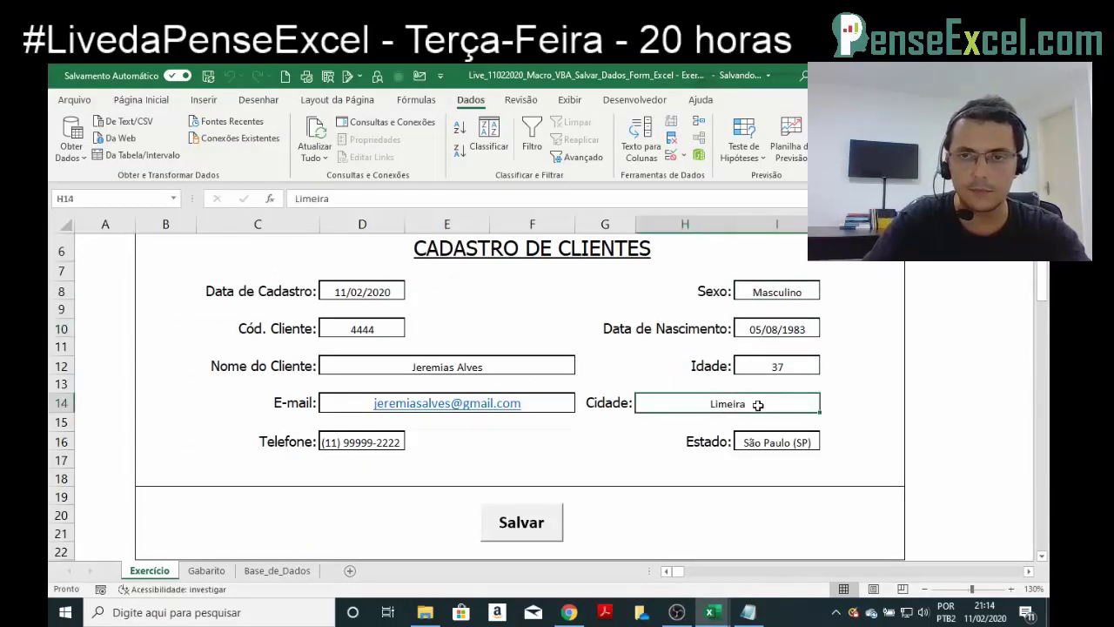
left_click(761, 442)
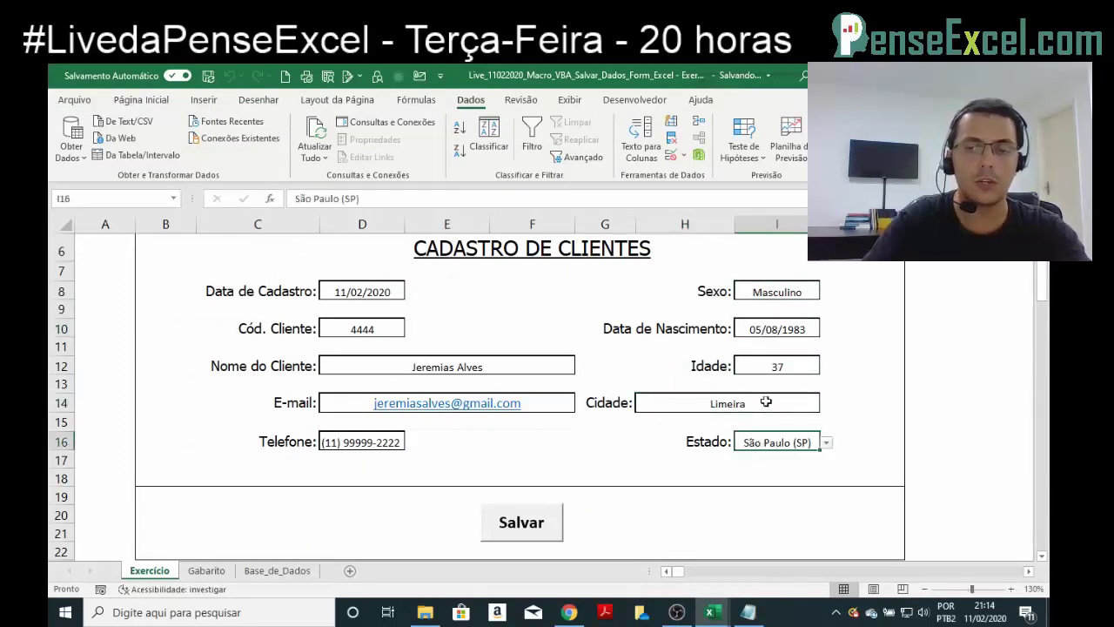
left_click(766, 402)
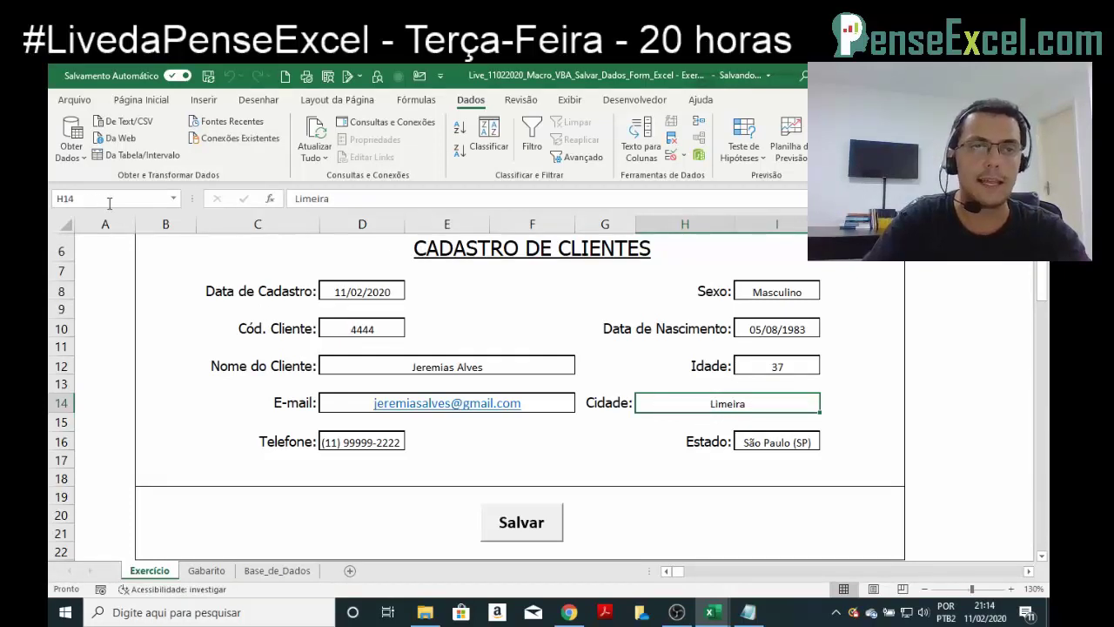
key("alt+F11")
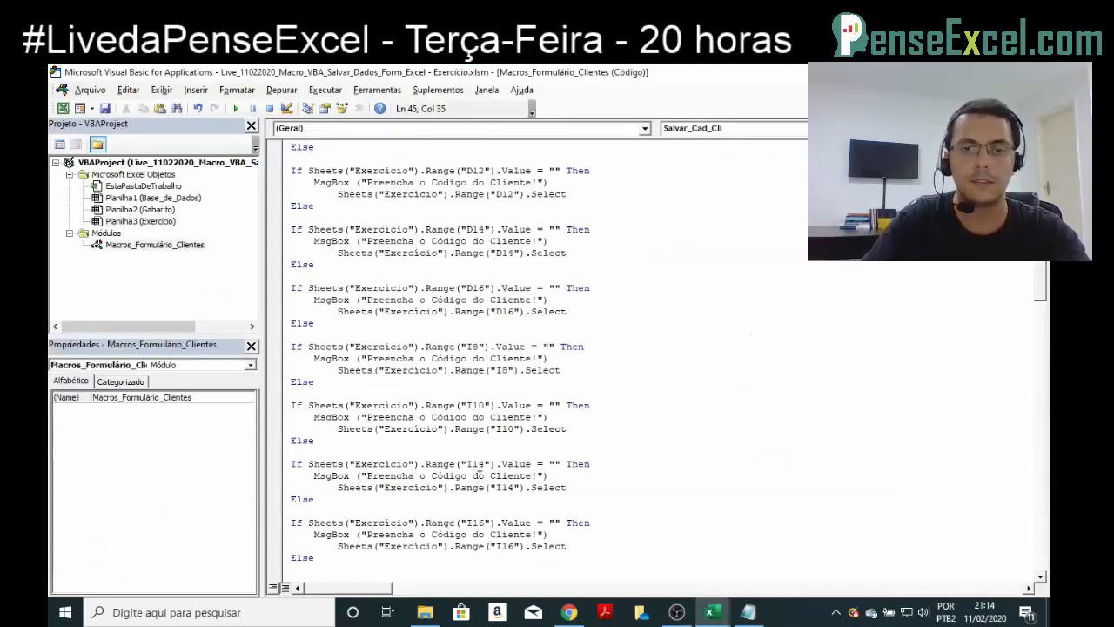
Change Range("I14") to Range("H14") on the Cidade If and Select lines.
left_click(471, 465)
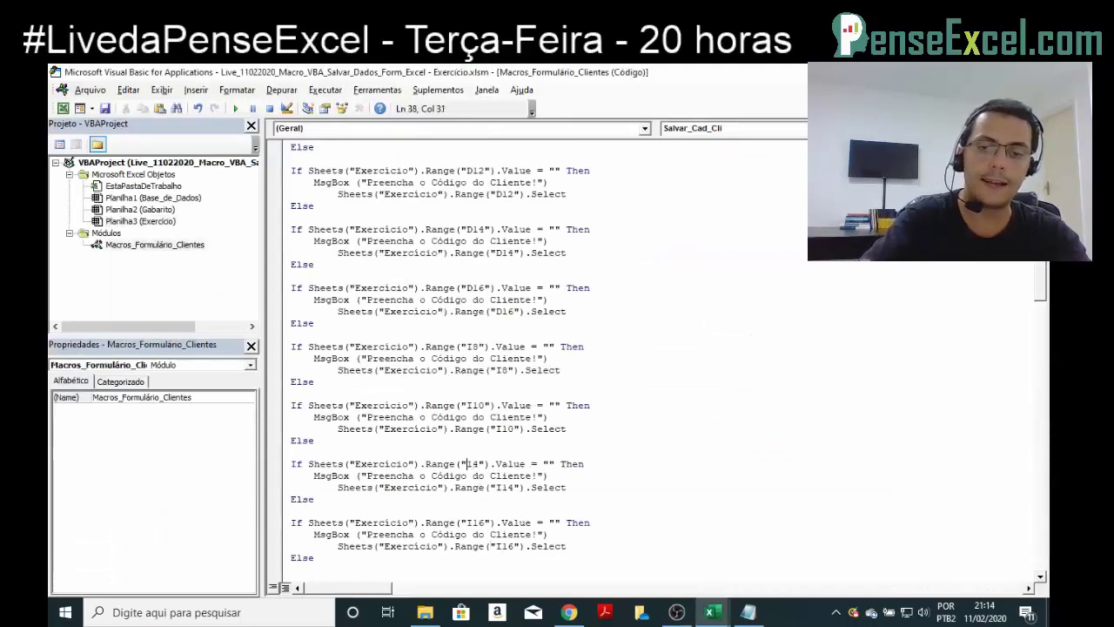
type("E")
key("BackSpace")
type("H")
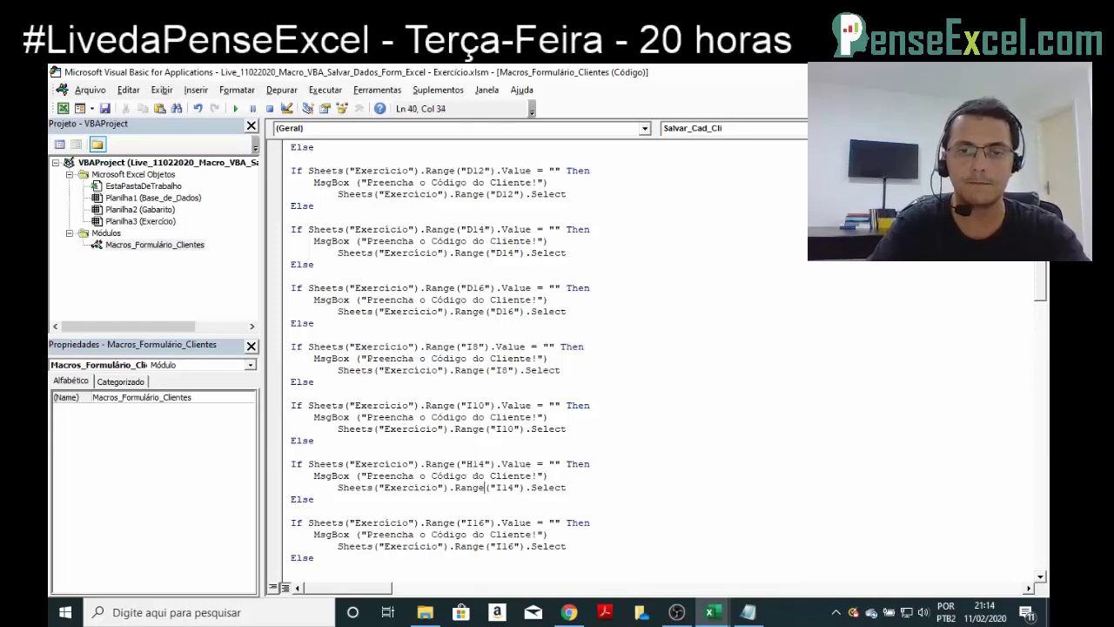
left_click_drag(501, 488, 496, 487)
type("H")
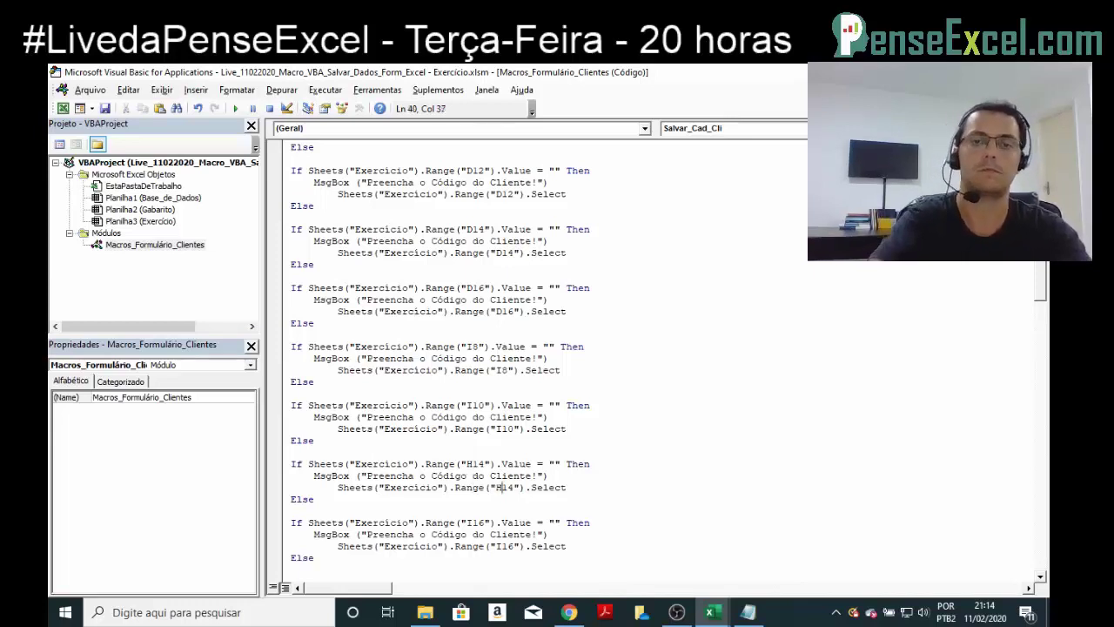
Review the validation blocks up to D10, then return to the client form worksheet.
scroll(525, 299, "up", 4)
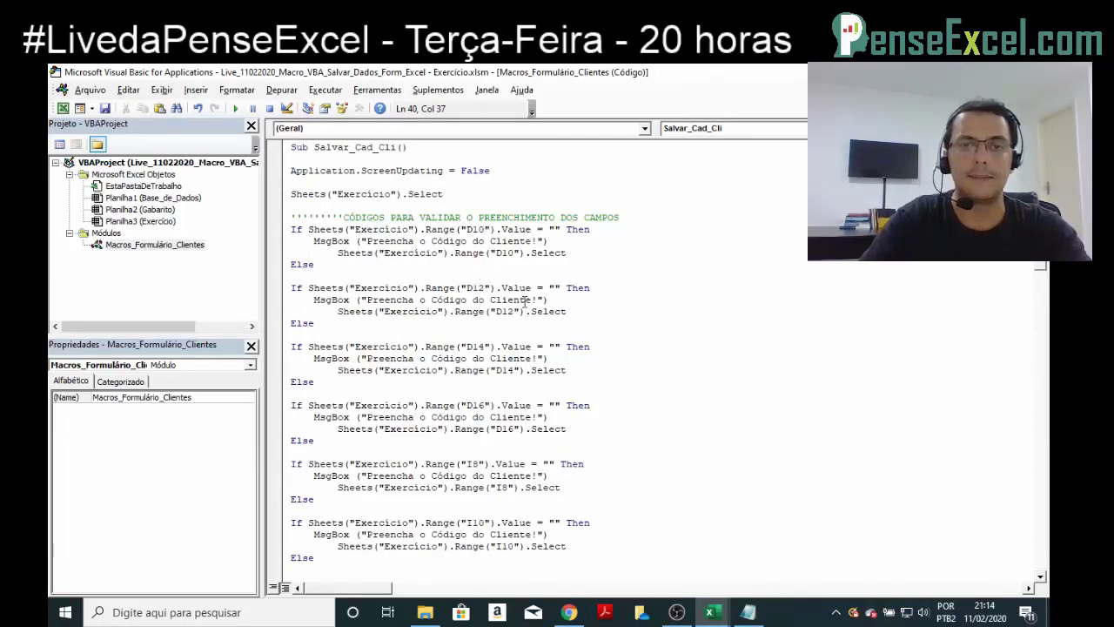
scroll(443, 318, "down", 4)
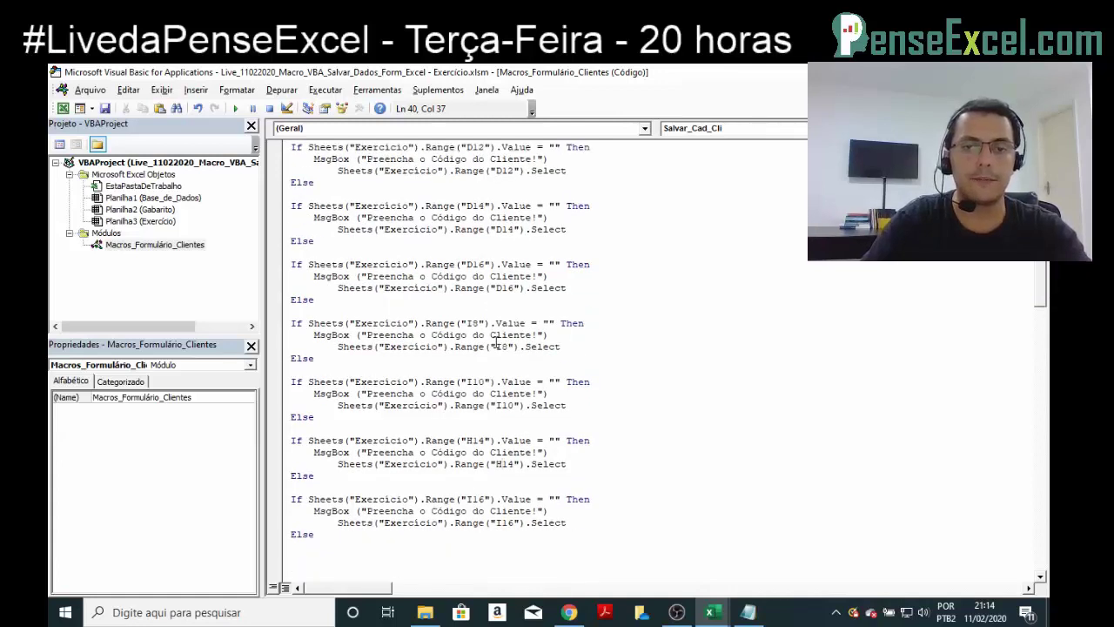
left_click(490, 393)
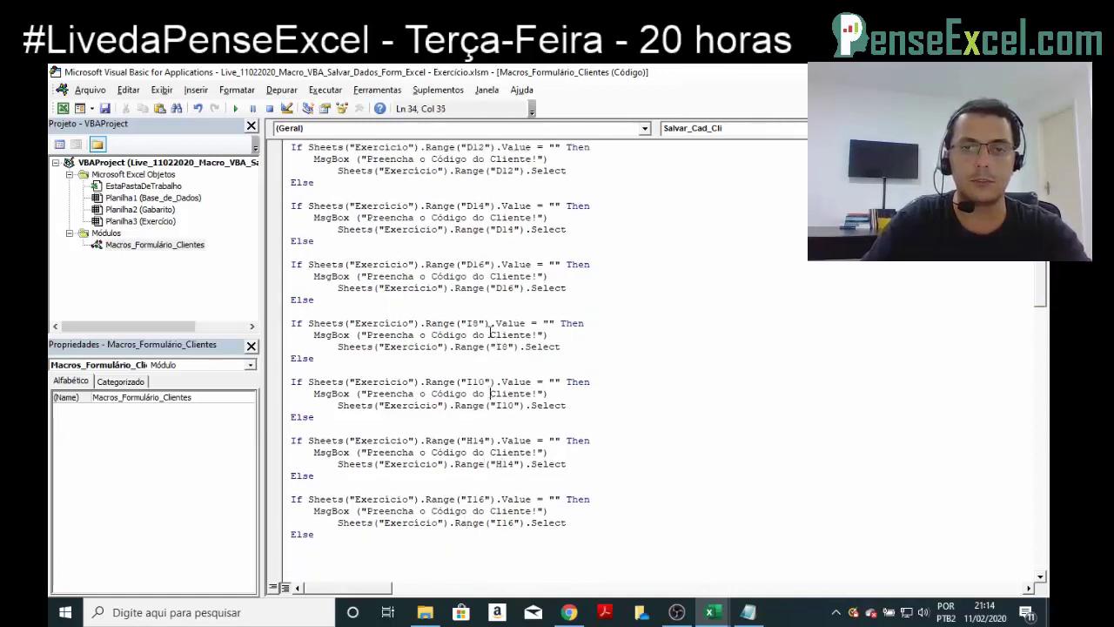
key("Up")
key("Up")
key("Up")
scroll(500, 166, "up", 2)
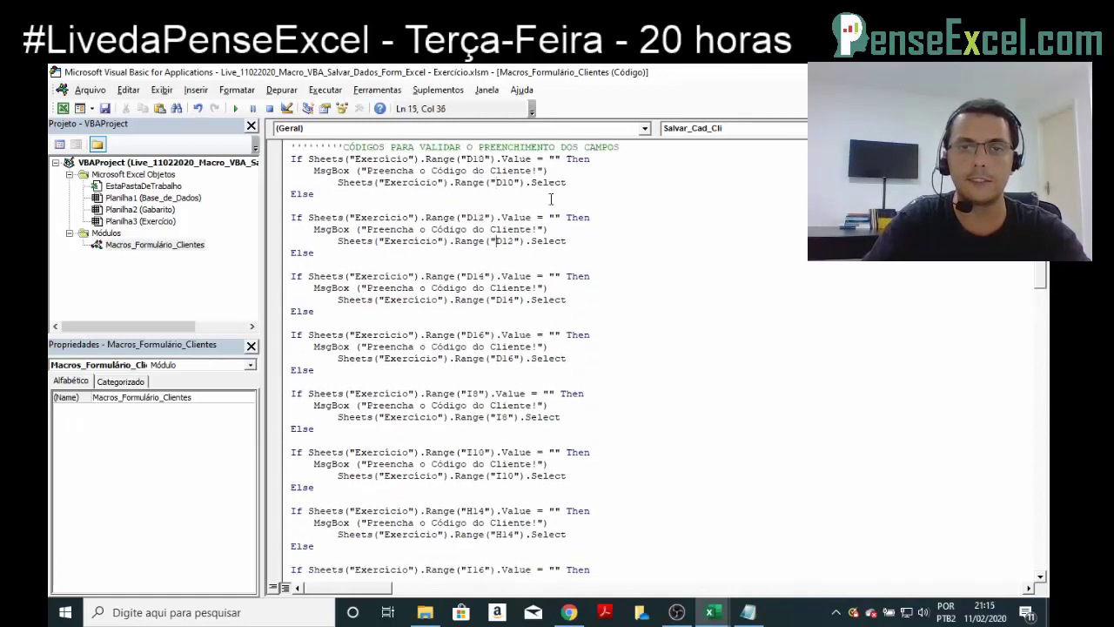
scroll(513, 218, "up", 2)
left_click(531, 252)
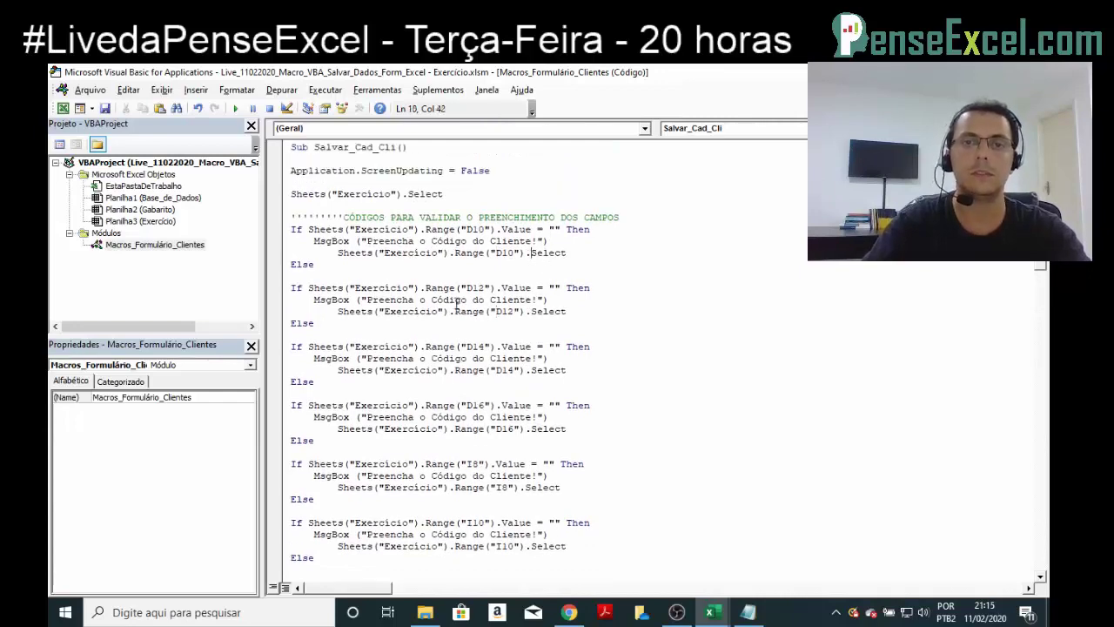
key("alt+F11")
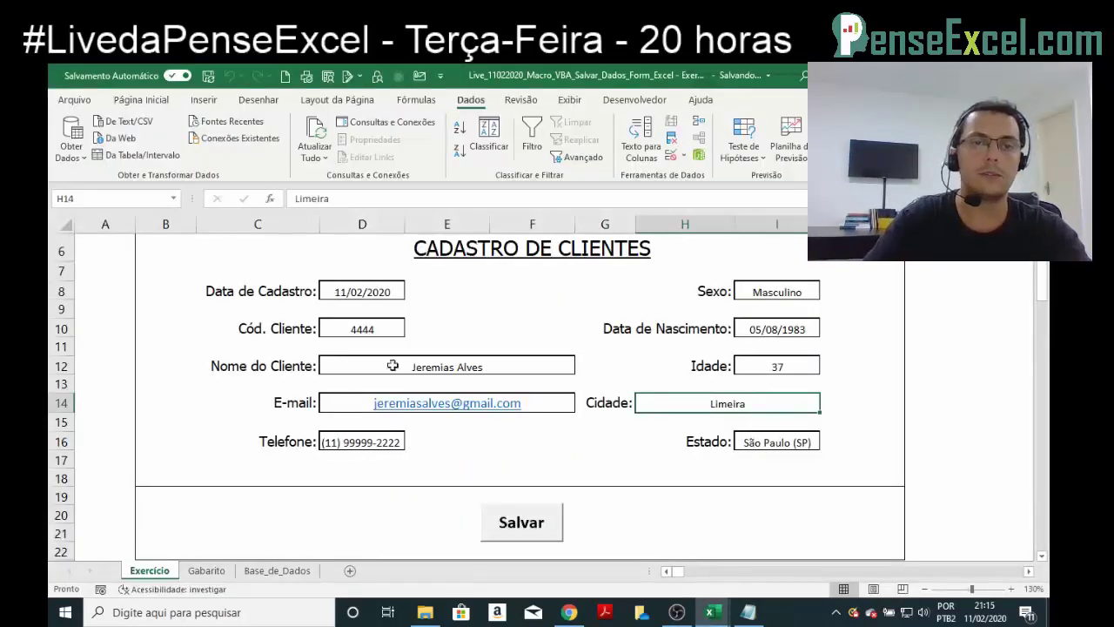
Replace Código with Nome in the D12 message and Email in the D14 message.
left_click(393, 366)
key("alt+F11")
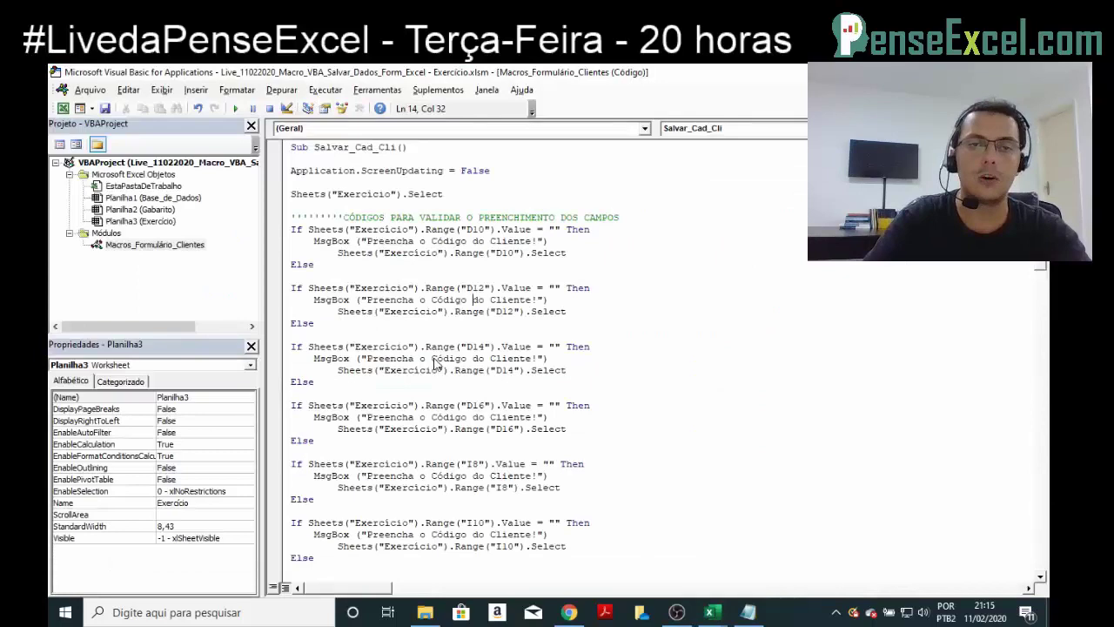
key("ctrl+shift+Left")
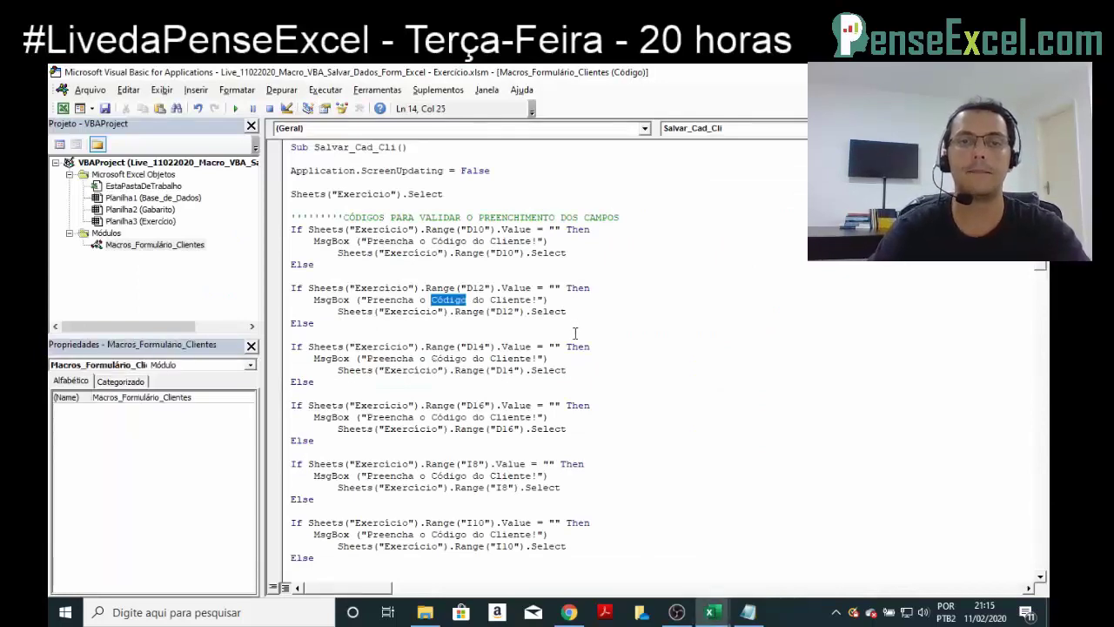
key("alt+F11")
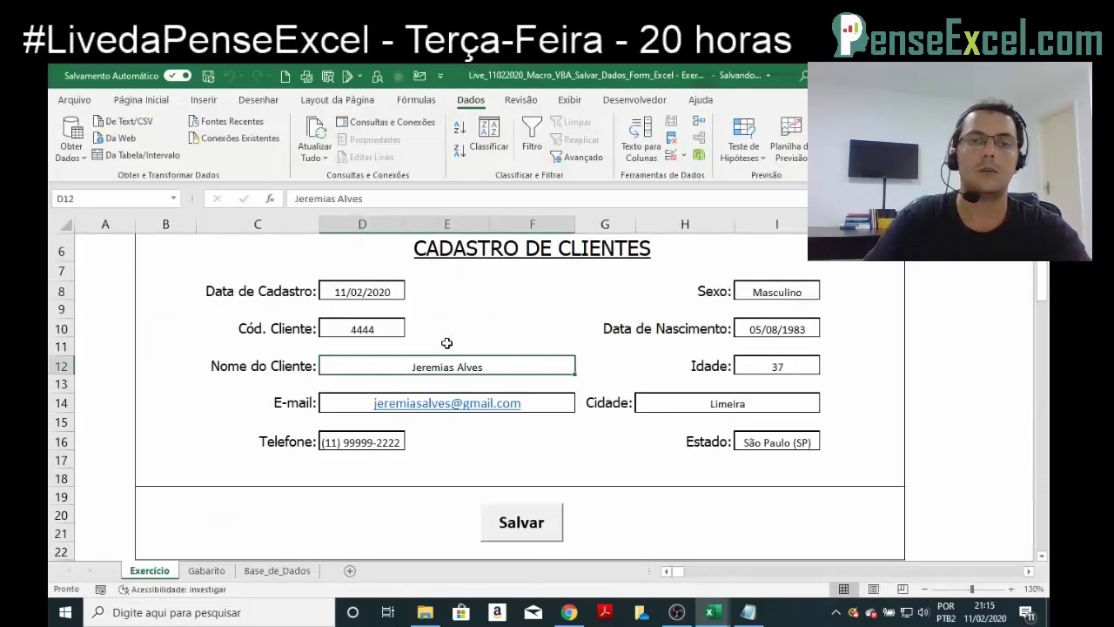
key("alt+Tab")
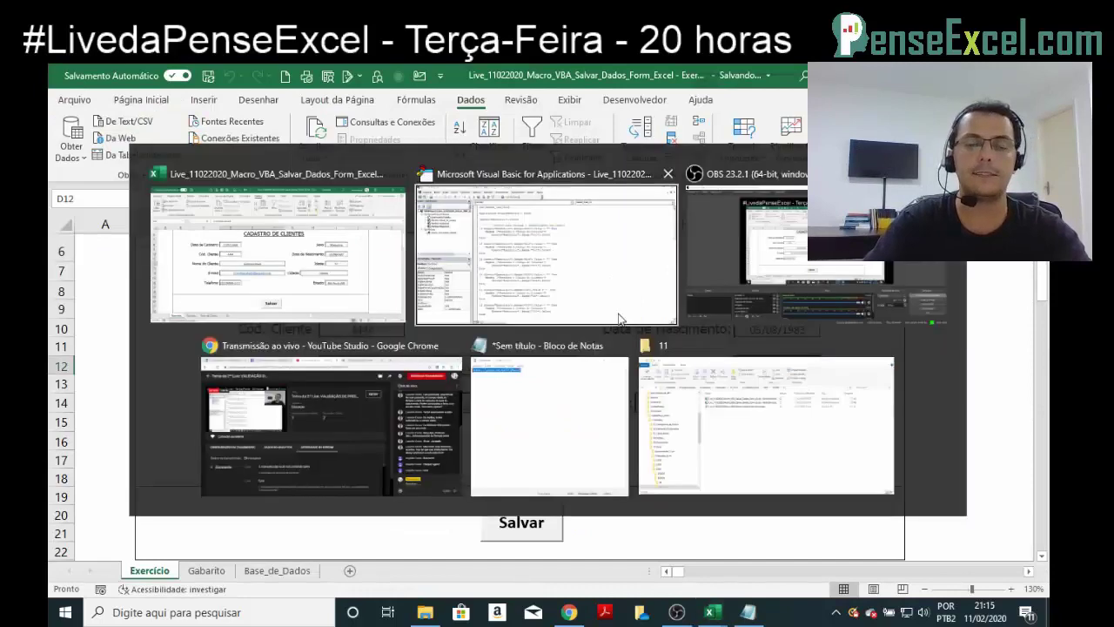
type("Nome do Cliente!\")")
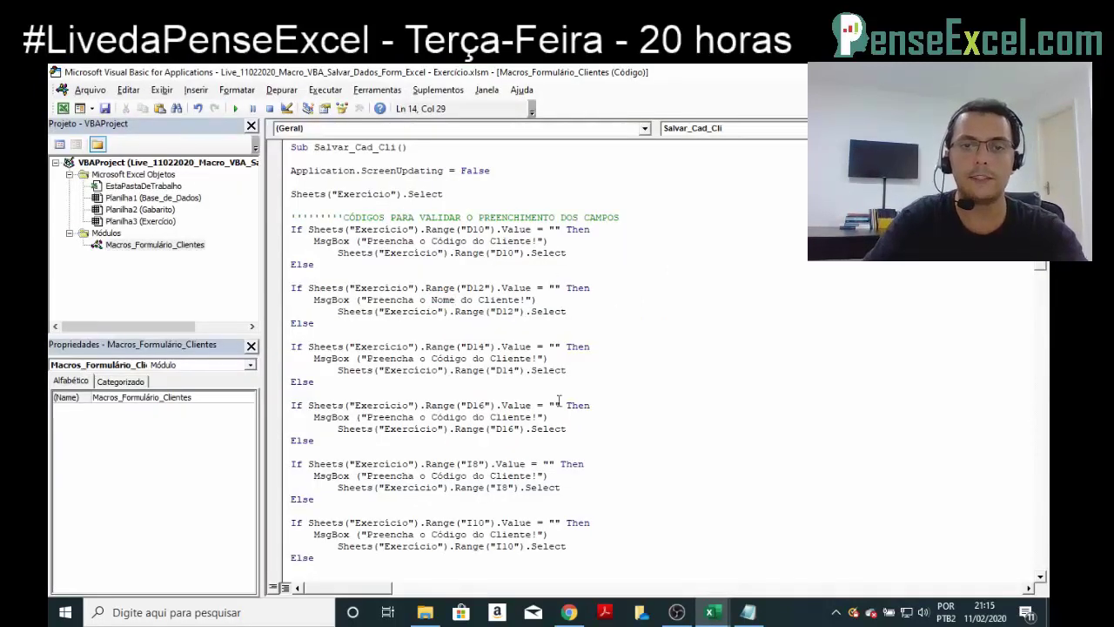
key("alt+Tab")
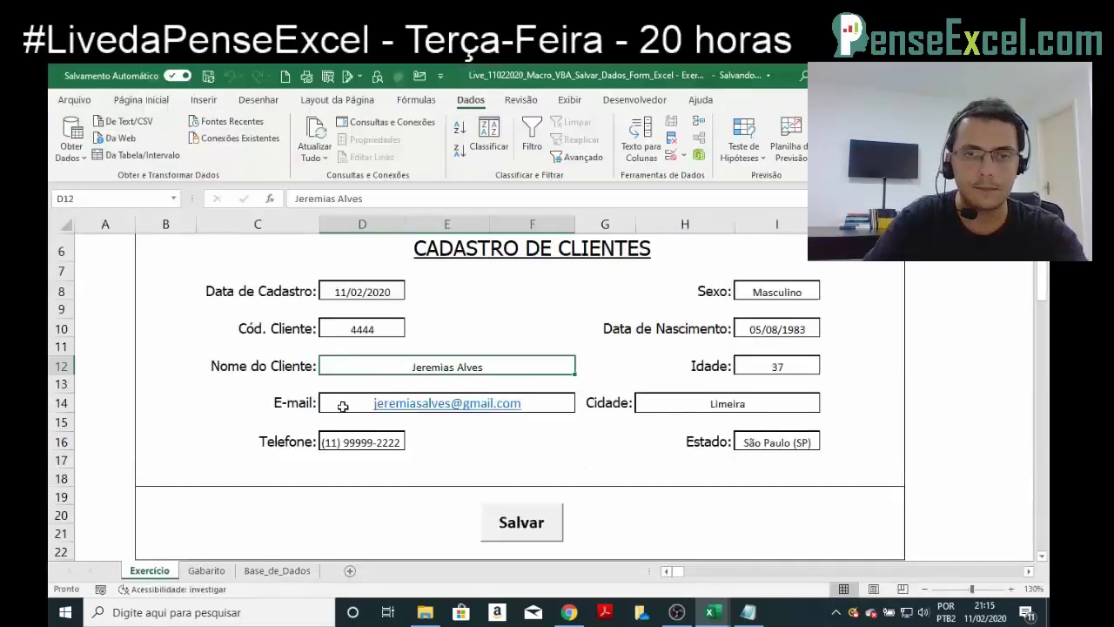
key("alt+Tab")
double_click(446, 358)
type("Email")
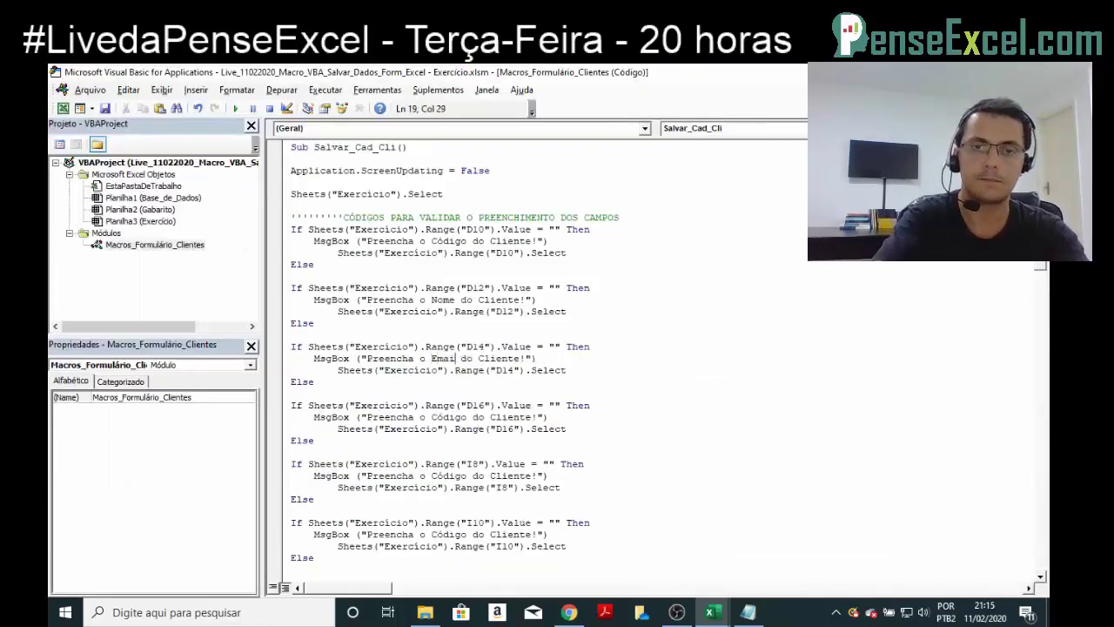
Replace Código with Telefone in the D16 message and Sexo in the I8 message.
key("alt+Tab")
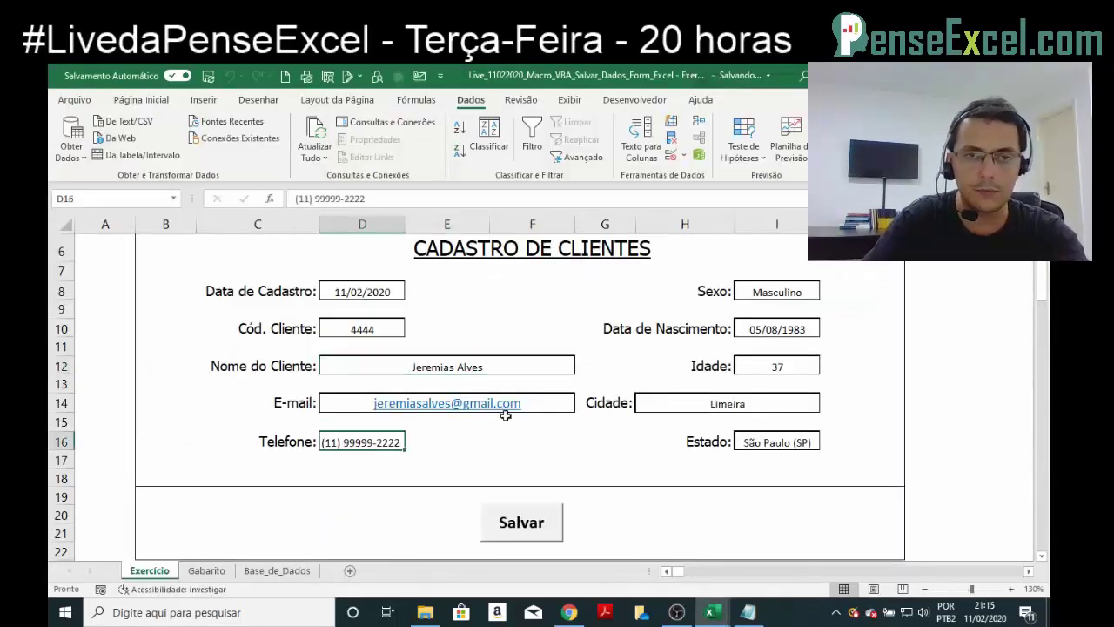
key("alt+Tab")
double_click(445, 417)
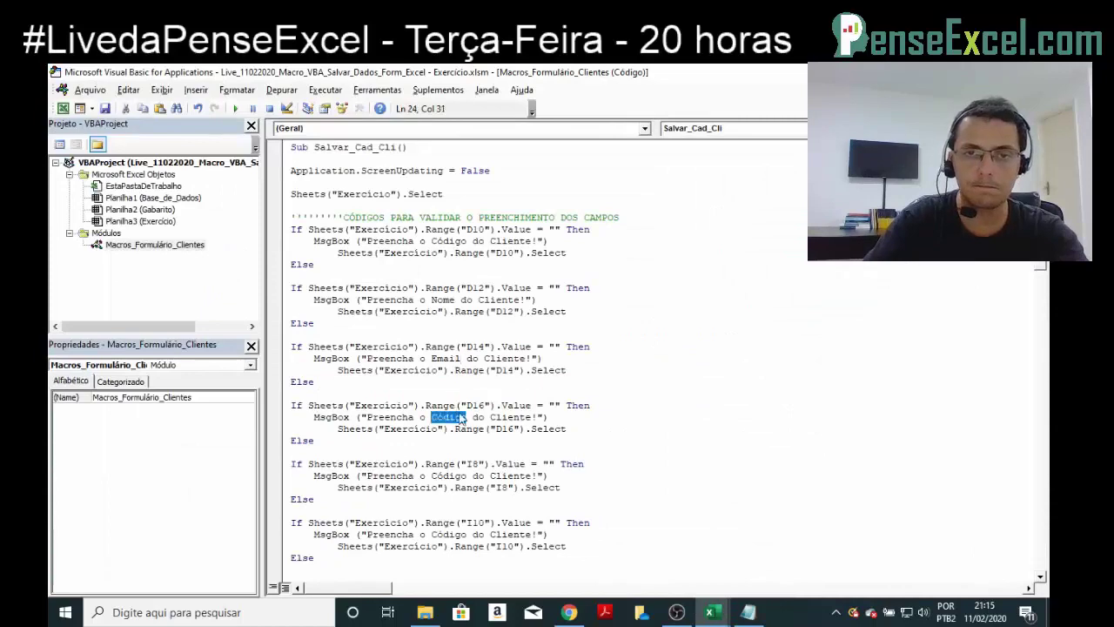
type("Telefone")
key("alt+Tab")
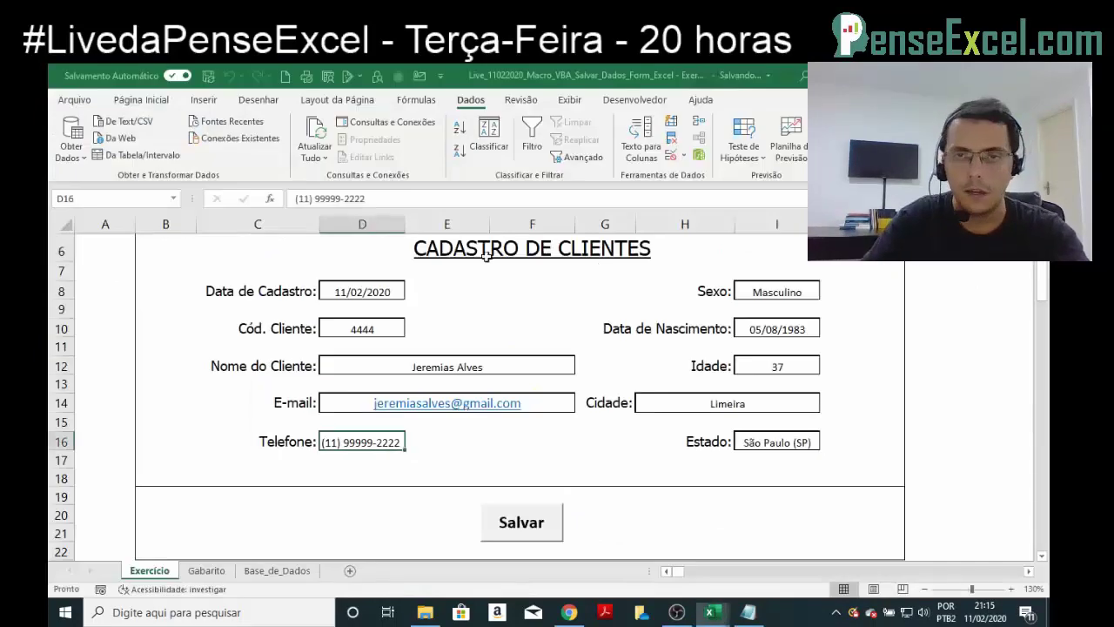
key("alt+Tab")
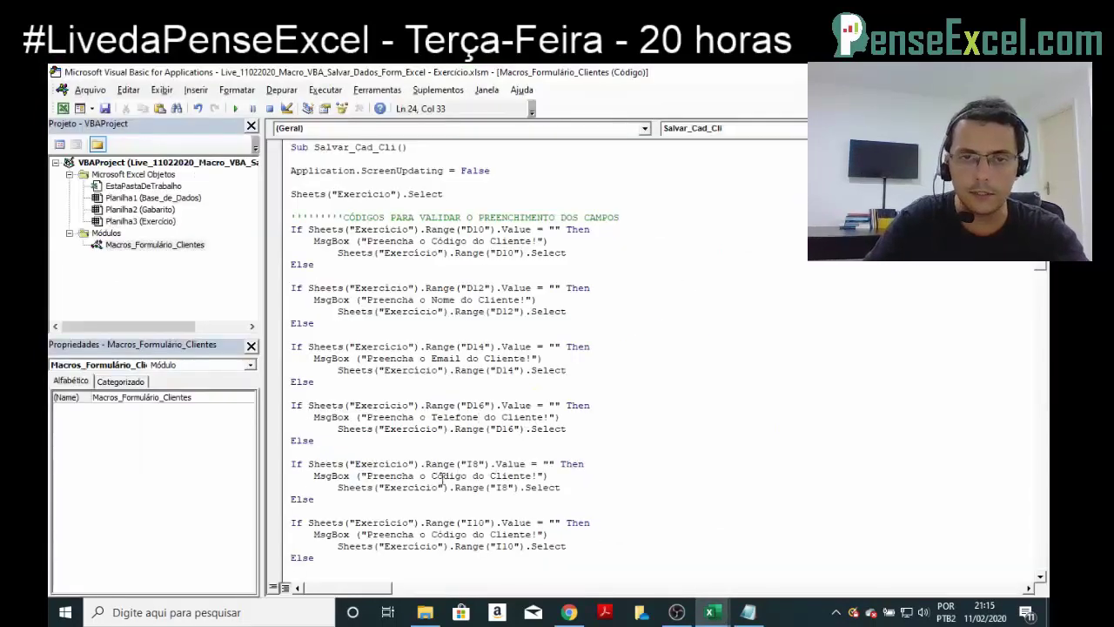
double_click(446, 475)
type("Sexo")
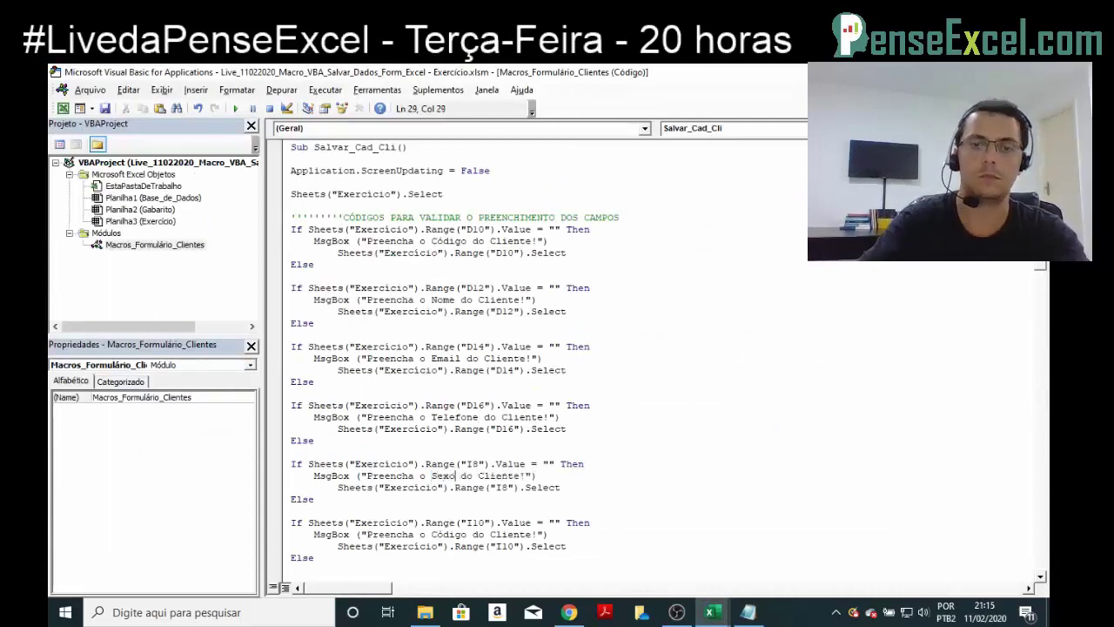
Confirm on the form that I10 holds the birth date, then go back to the code.
key("alt+Tab")
left_click(788, 331)
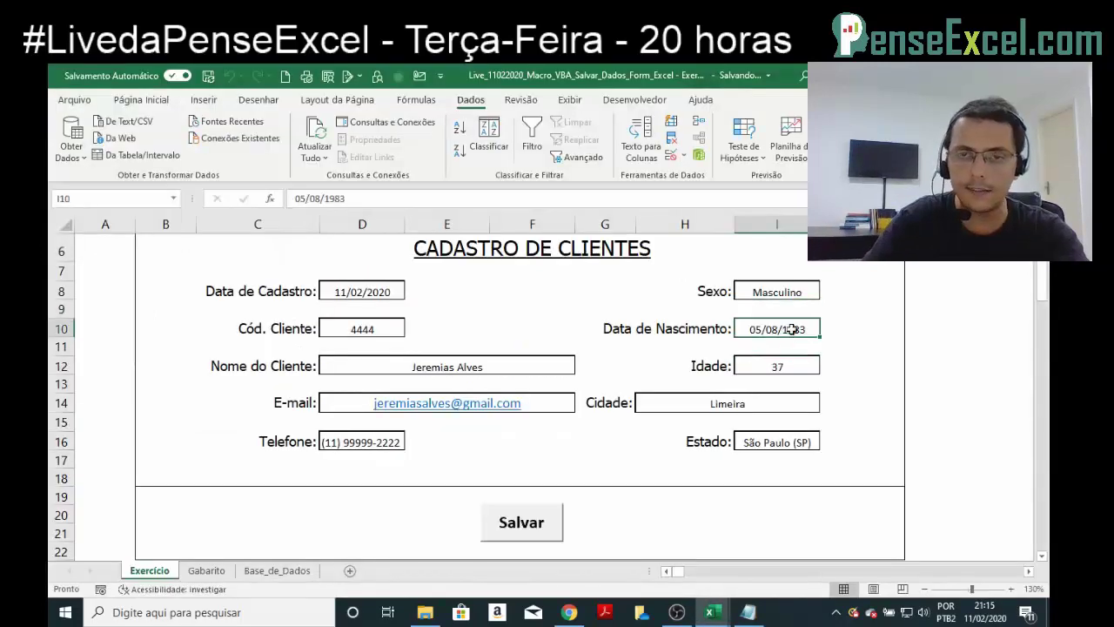
key("alt+Tab")
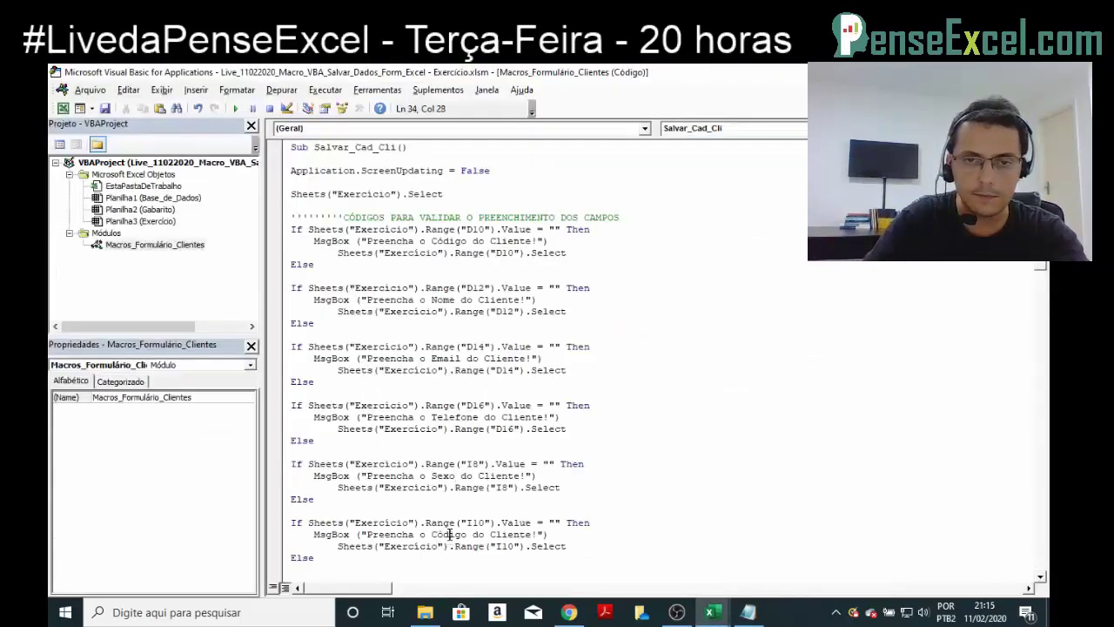
key("alt+Tab")
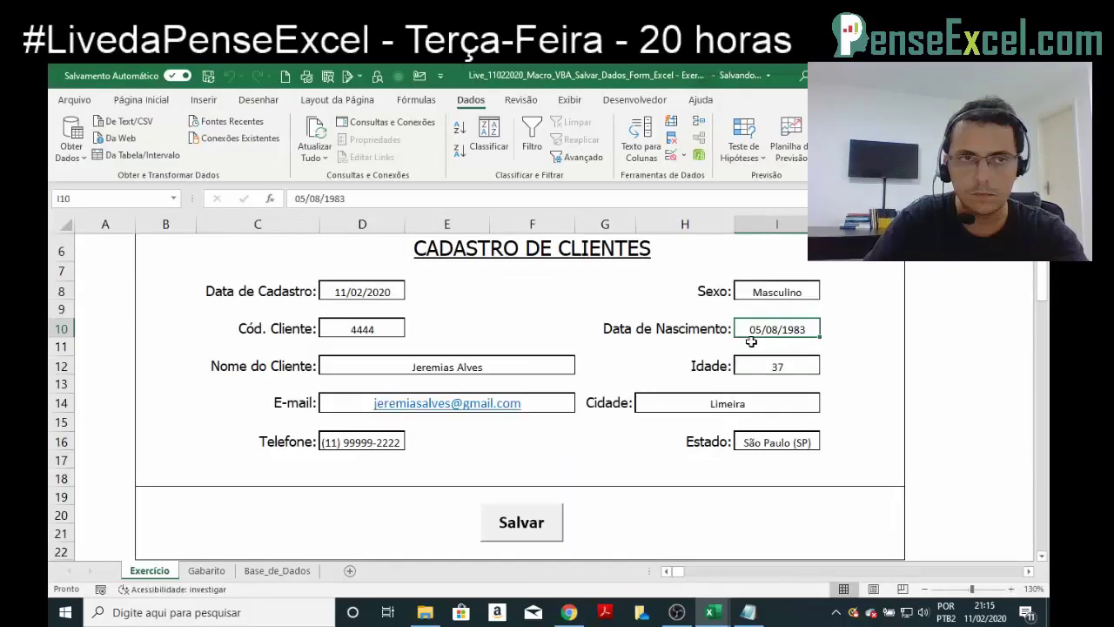
key("alt+Tab")
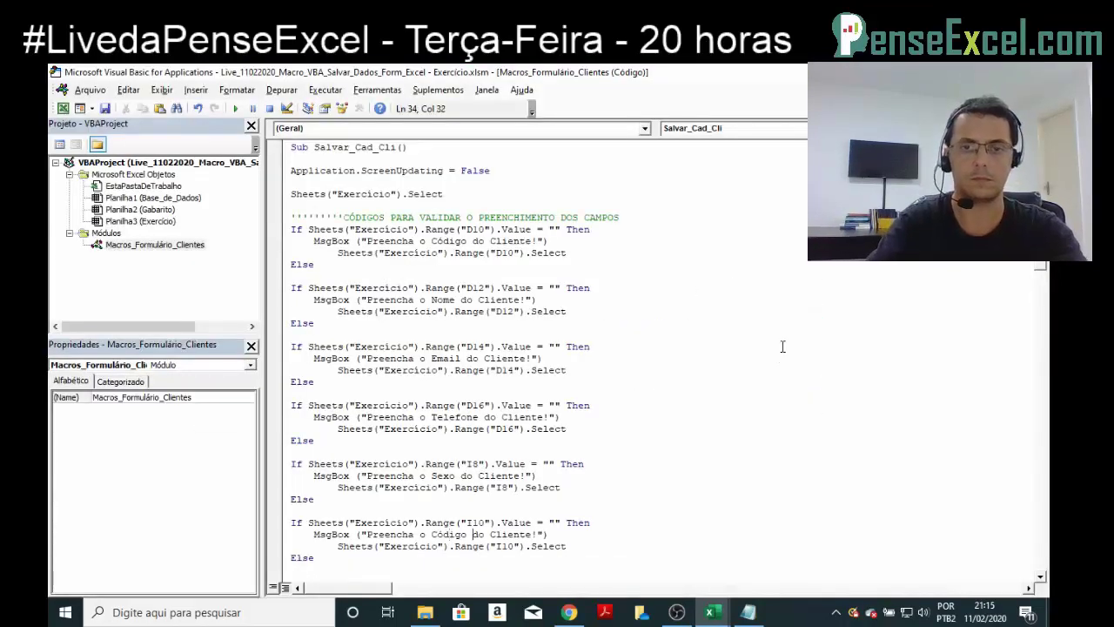
Make the I10 and H14 warnings ask for 'a Data de Nascimento' and 'a Cidade'.
type("a Data de ")
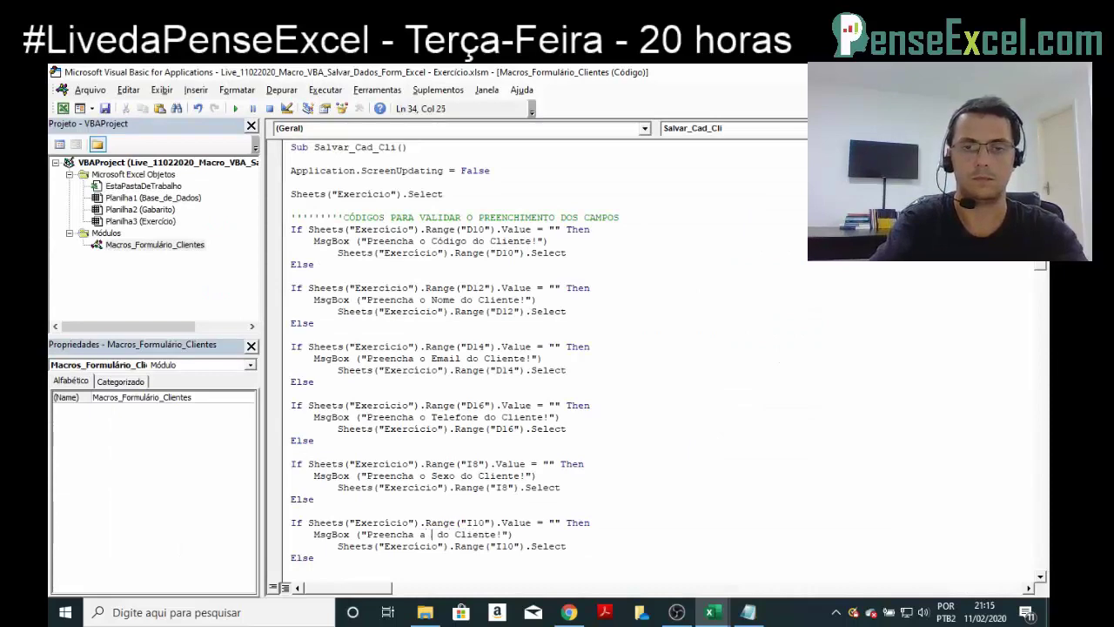
type("Nascimento")
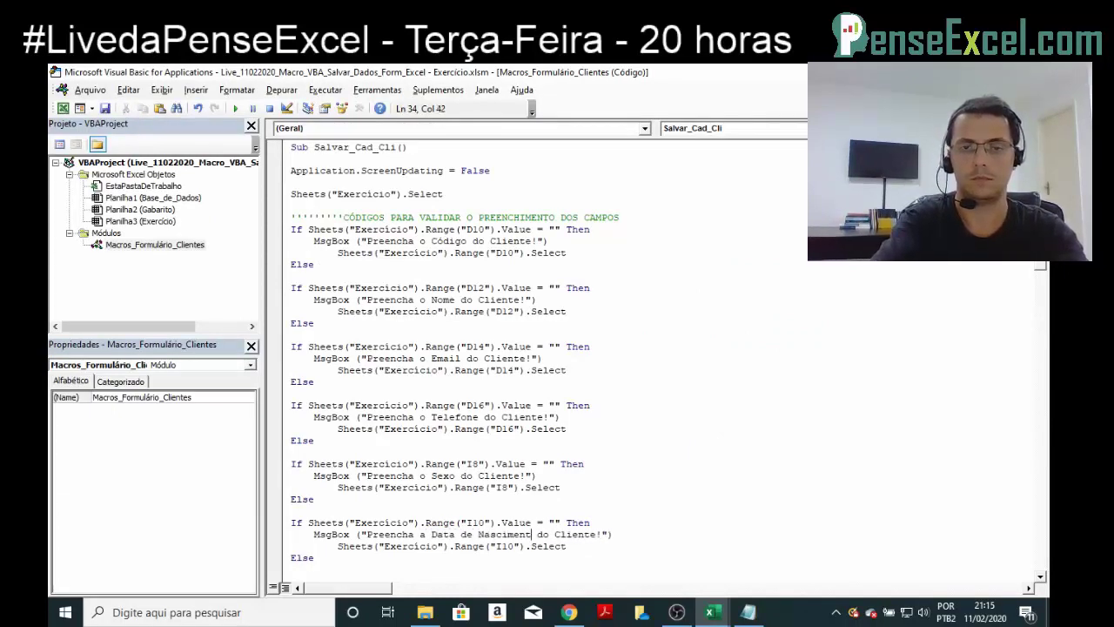
scroll(822, 330, "down", 2)
scroll(822, 330, "down", 4)
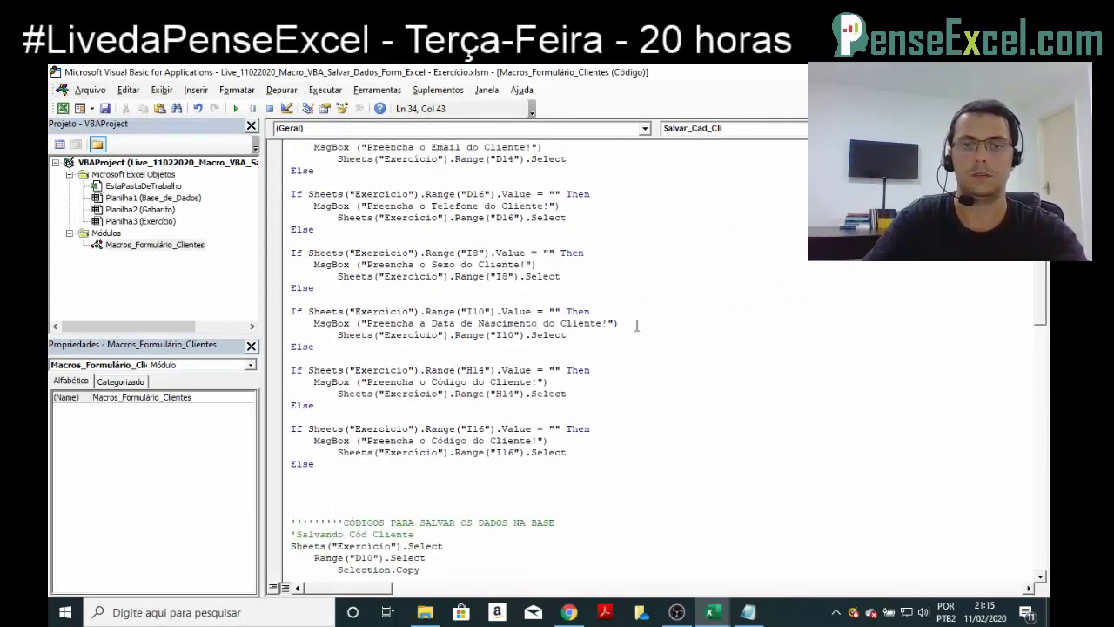
key("alt+F11")
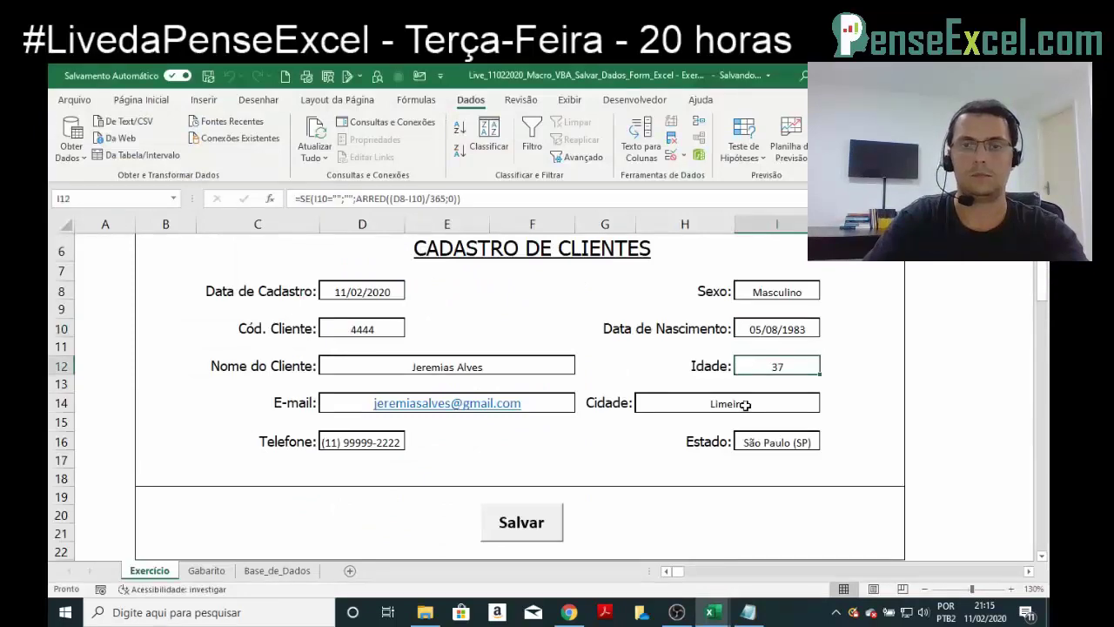
left_click(746, 405)
key("alt+F11")
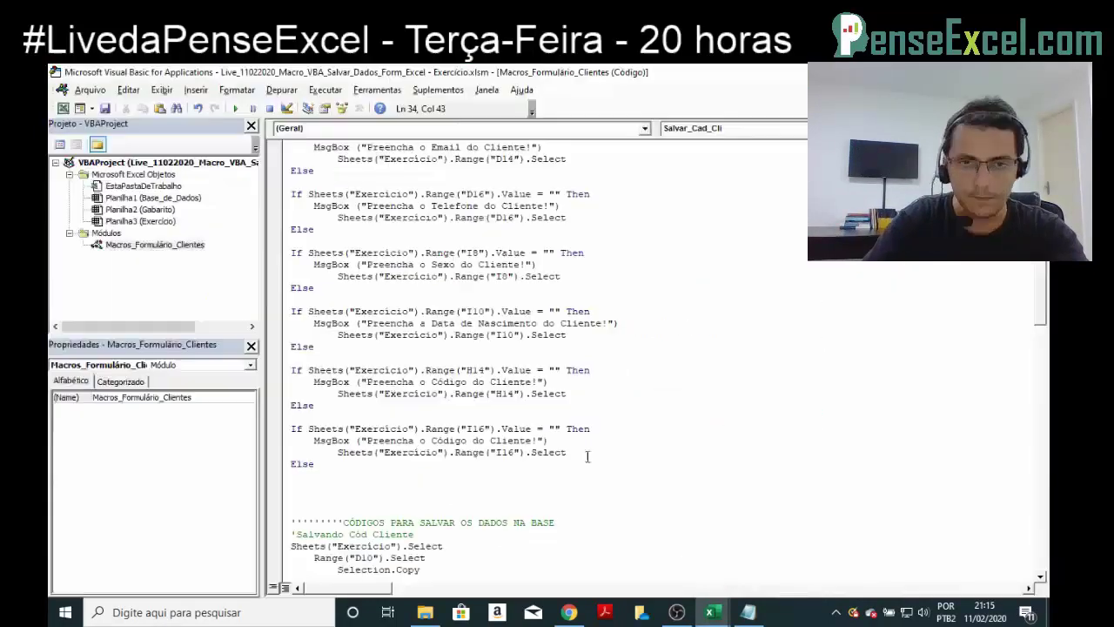
double_click(446, 382)
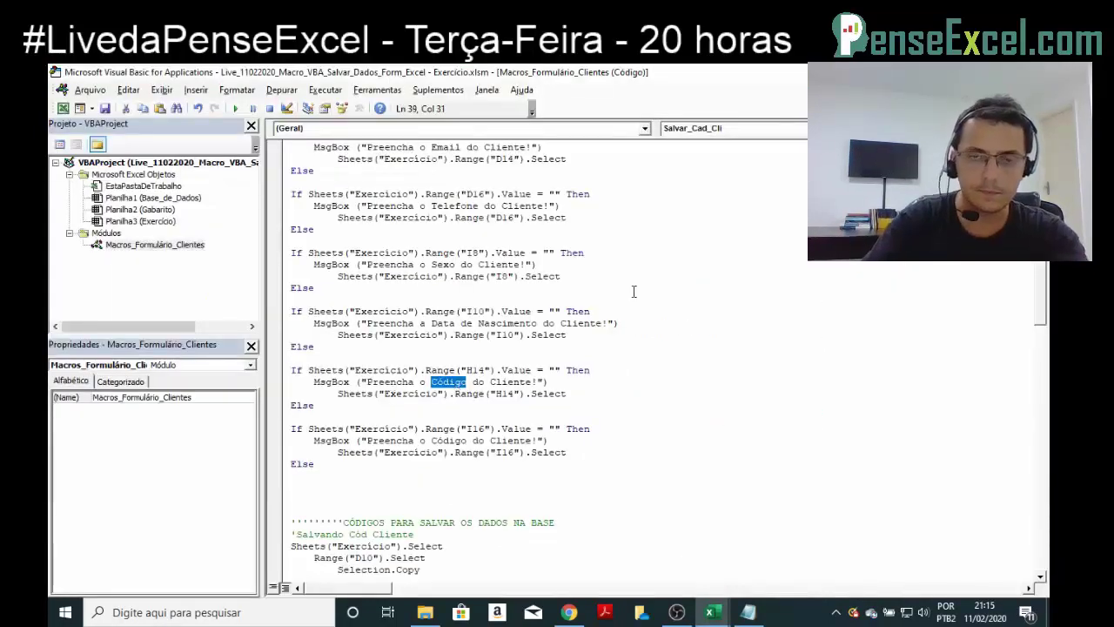
key("BackSpace")
key("BackSpace")
key("BackSpace")
type("a Cidade")
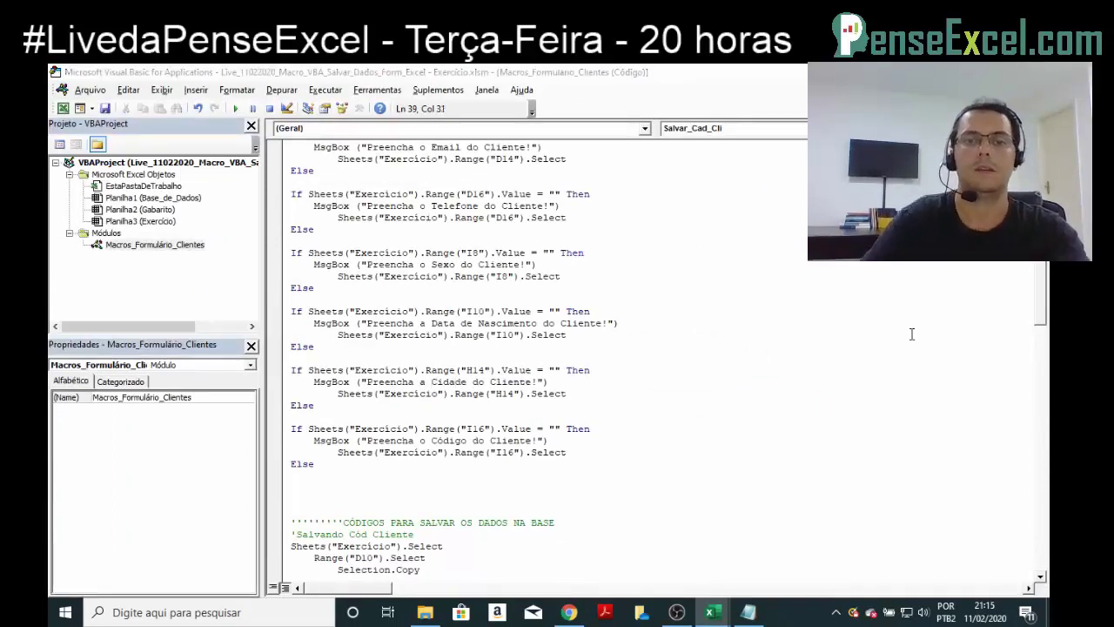
Correct the I16 warning's word to Estado and close the macro code window.
key("alt+Tab")
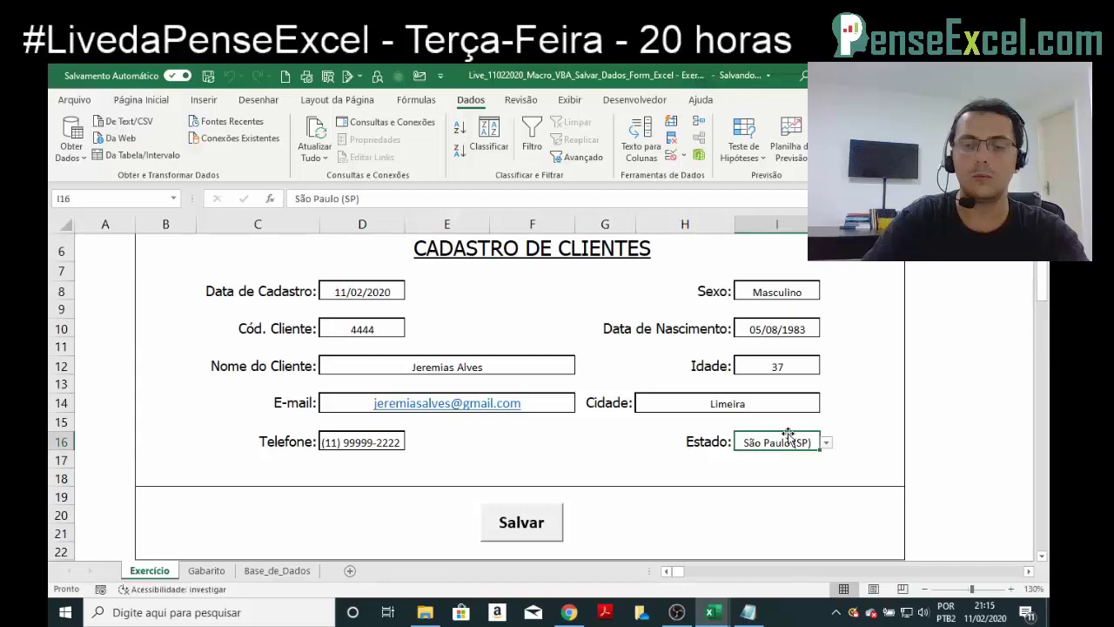
key("alt+Tab")
double_click(444, 440)
type("Est")
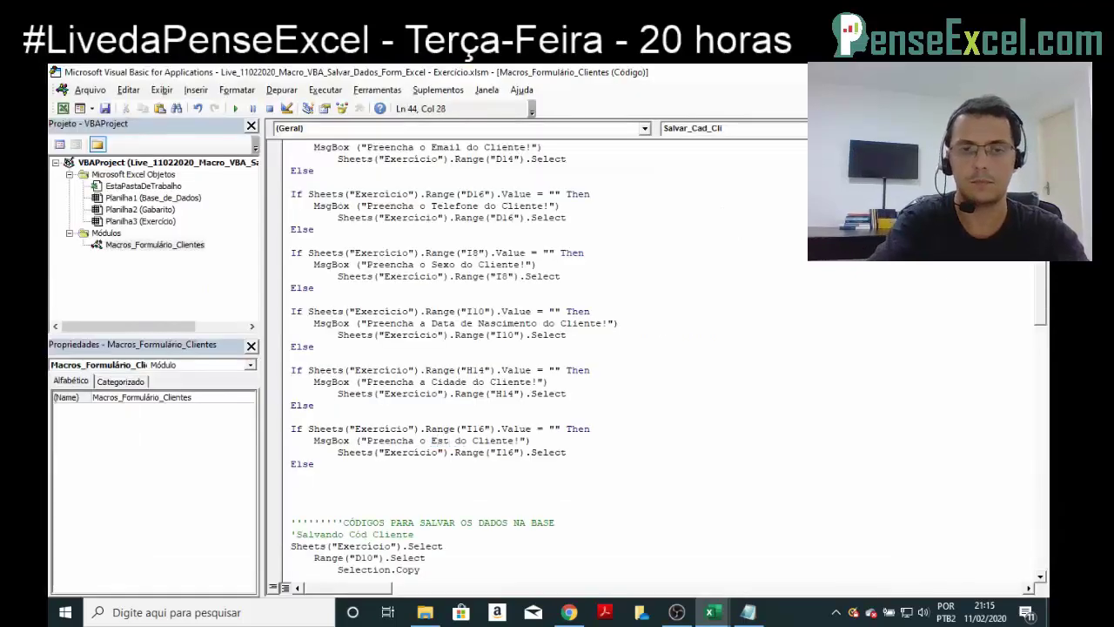
type("ado")
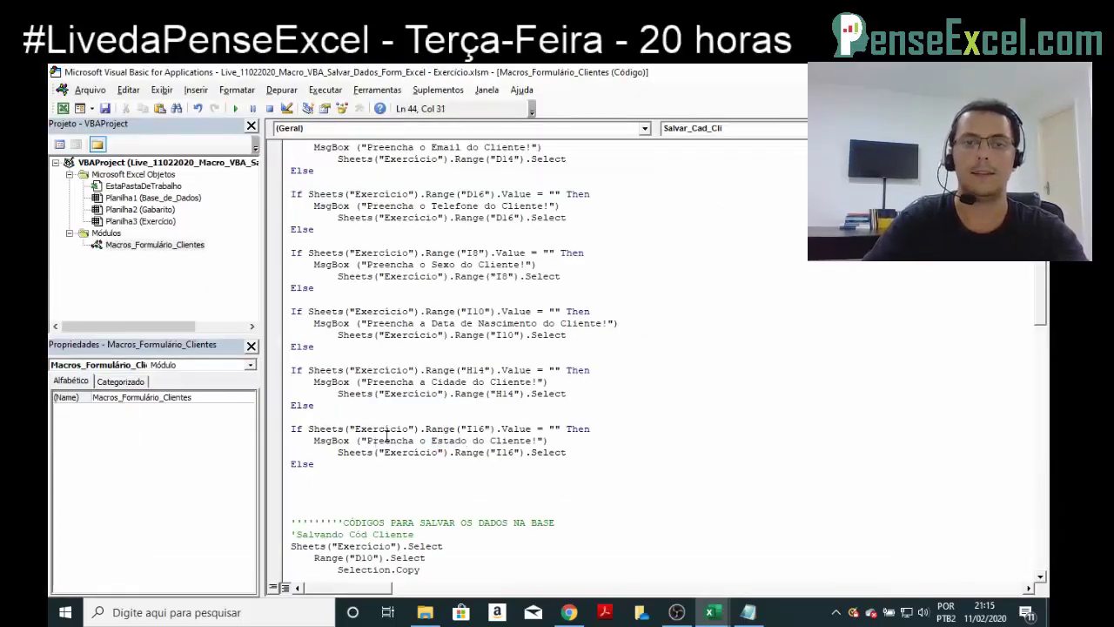
key("alt+F11")
key("alt+F11")
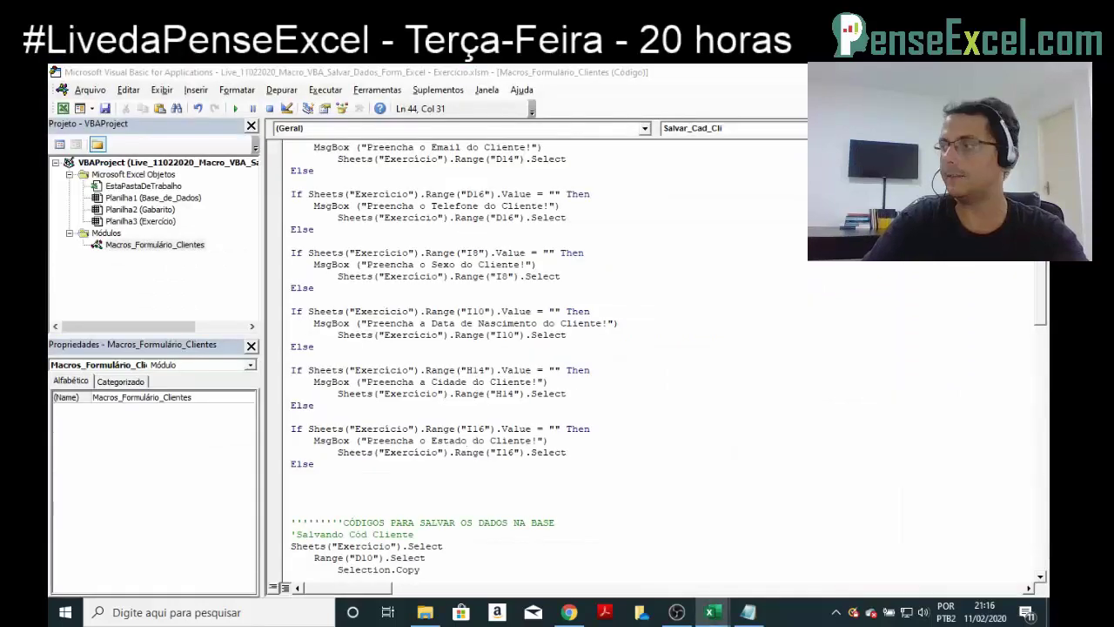
key("ctrl+F4")
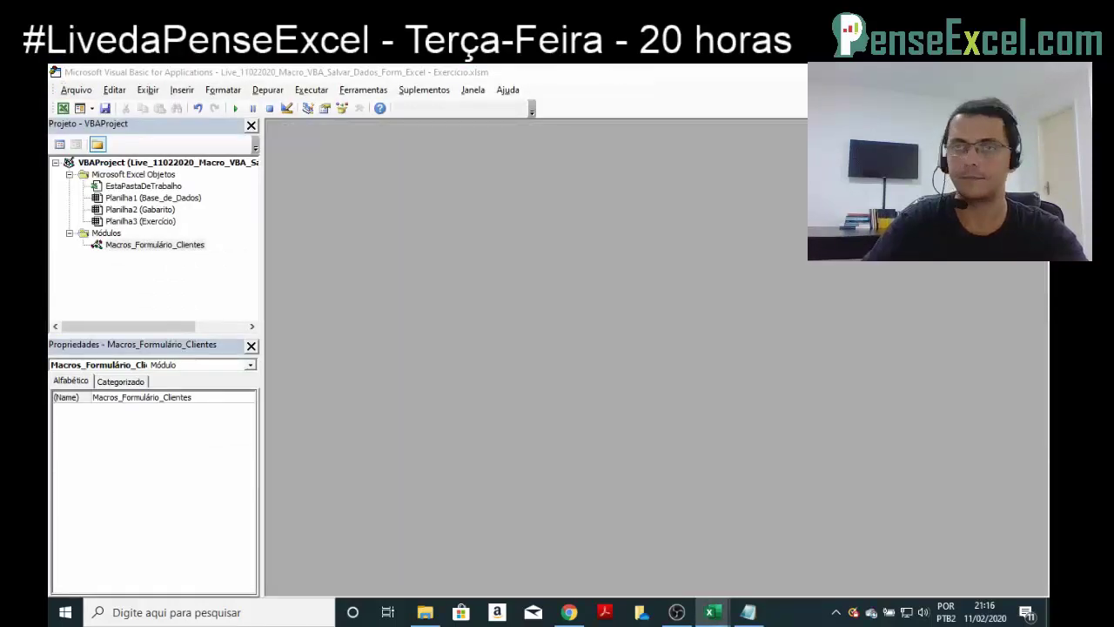
Select D10, D12, D14, D16, I8, I10, H14 and I16 together and delete their contents.
key("alt+F11")
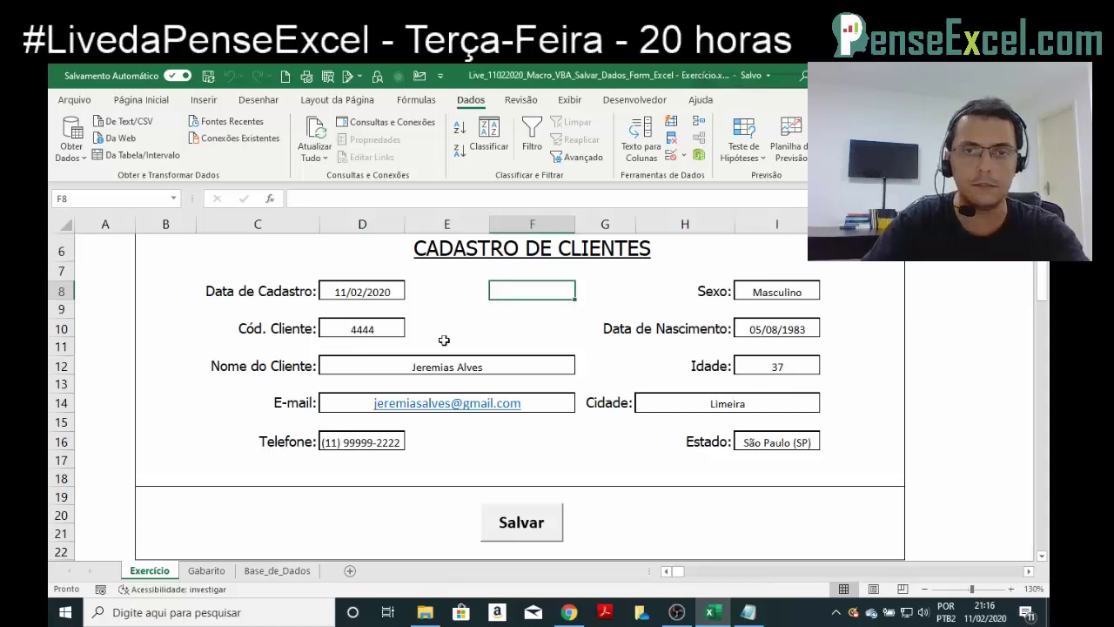
left_click(373, 329)
left_click(398, 366, "ctrl")
left_click(330, 401, "ctrl")
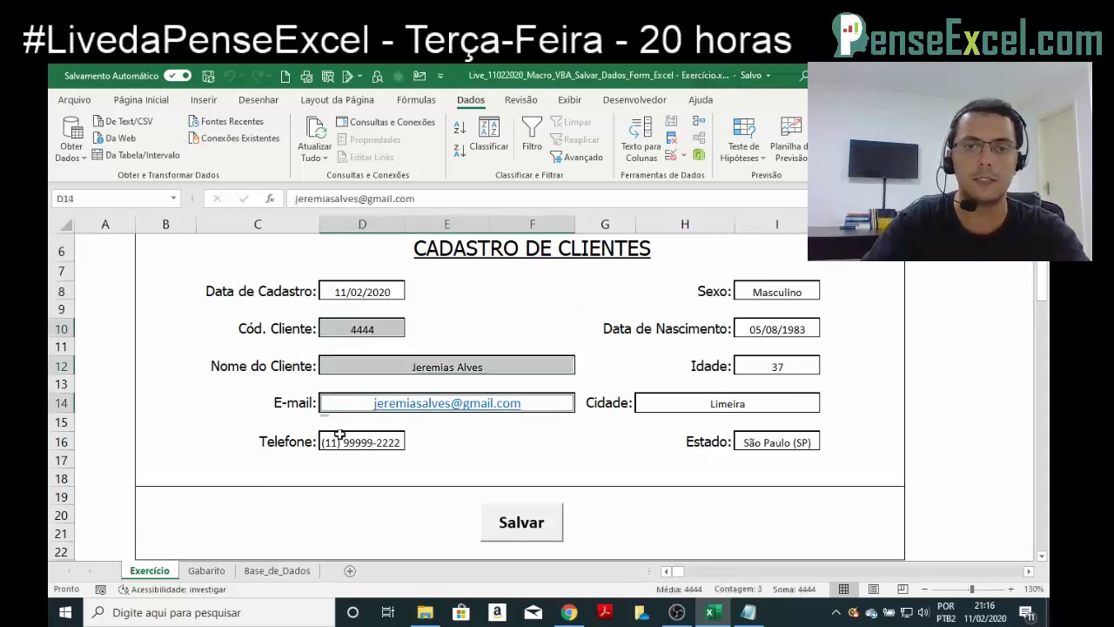
left_click(339, 436, "ctrl")
left_click(761, 294, "ctrl")
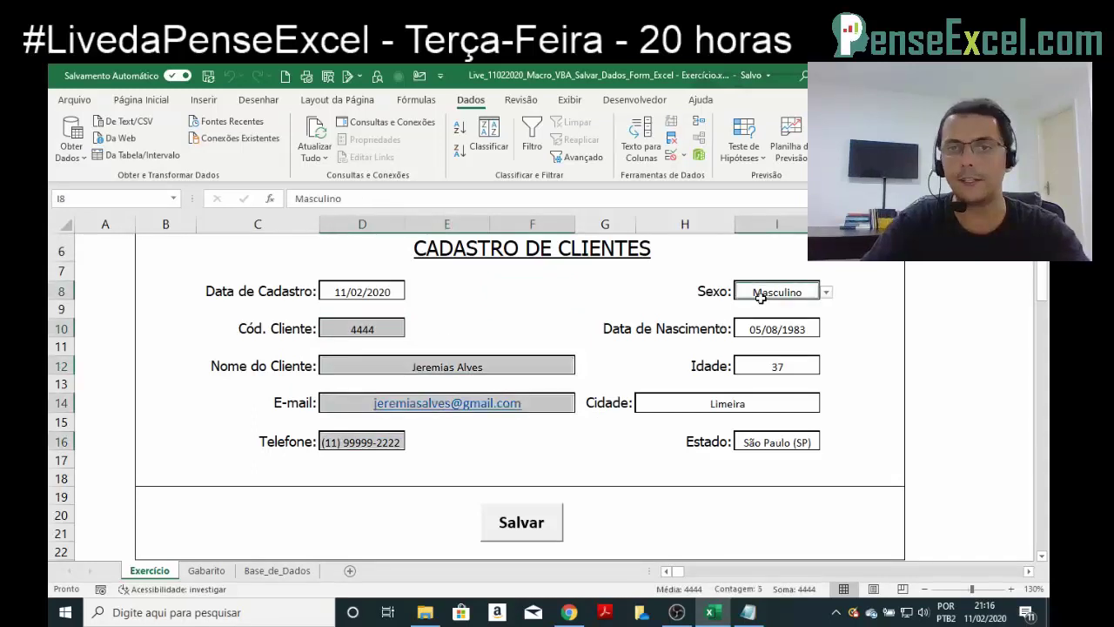
left_click(764, 329, "ctrl")
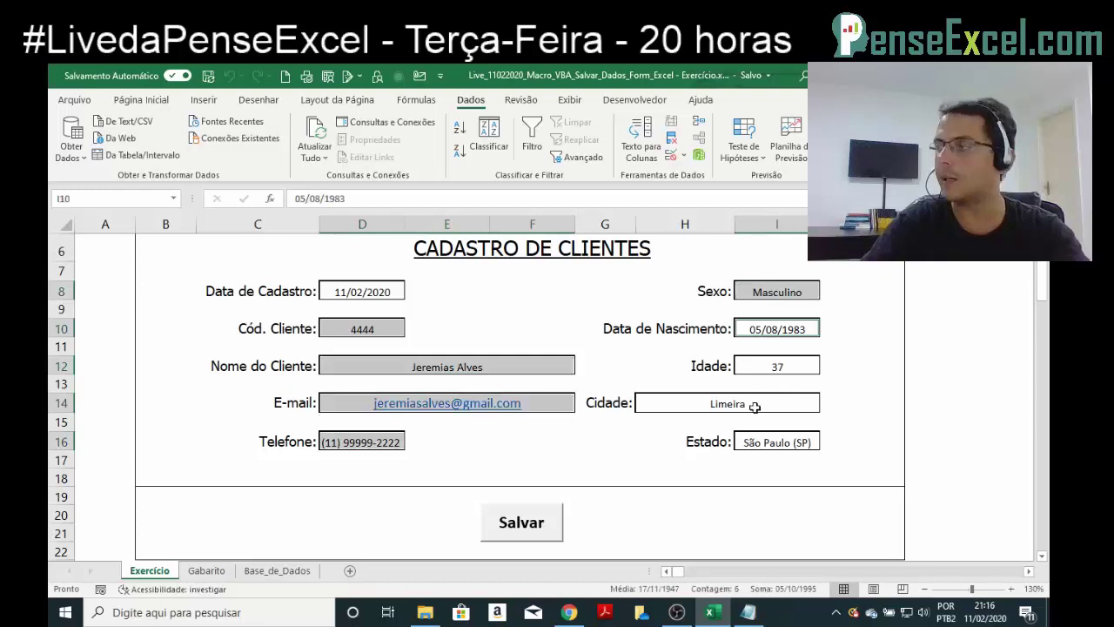
left_click(755, 407, "ctrl")
left_click(773, 440, "ctrl")
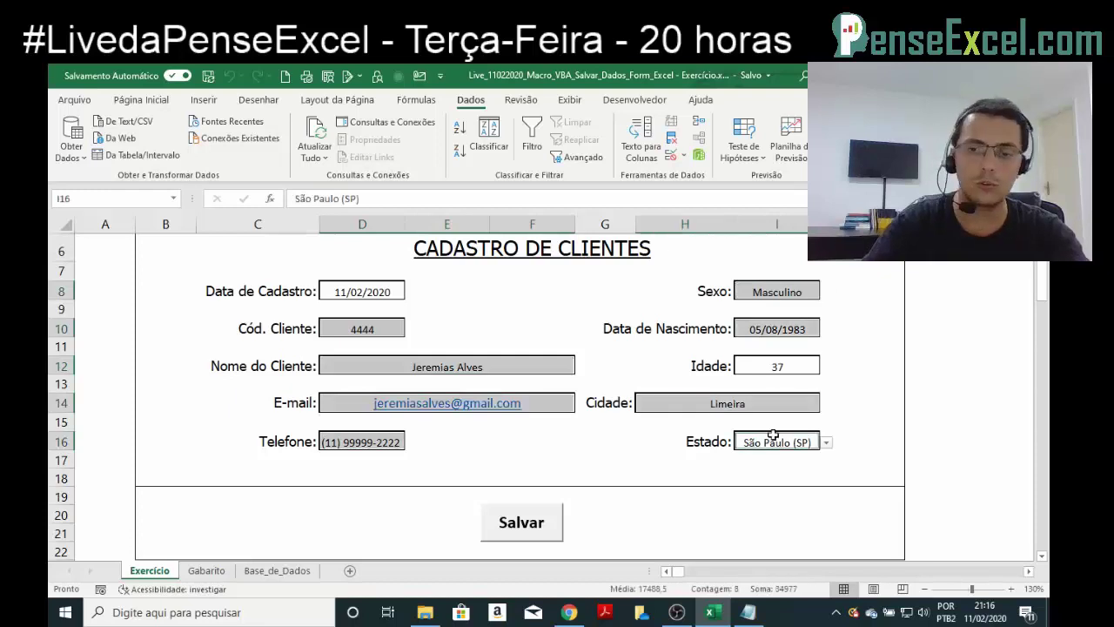
key("Delete")
left_click(898, 304)
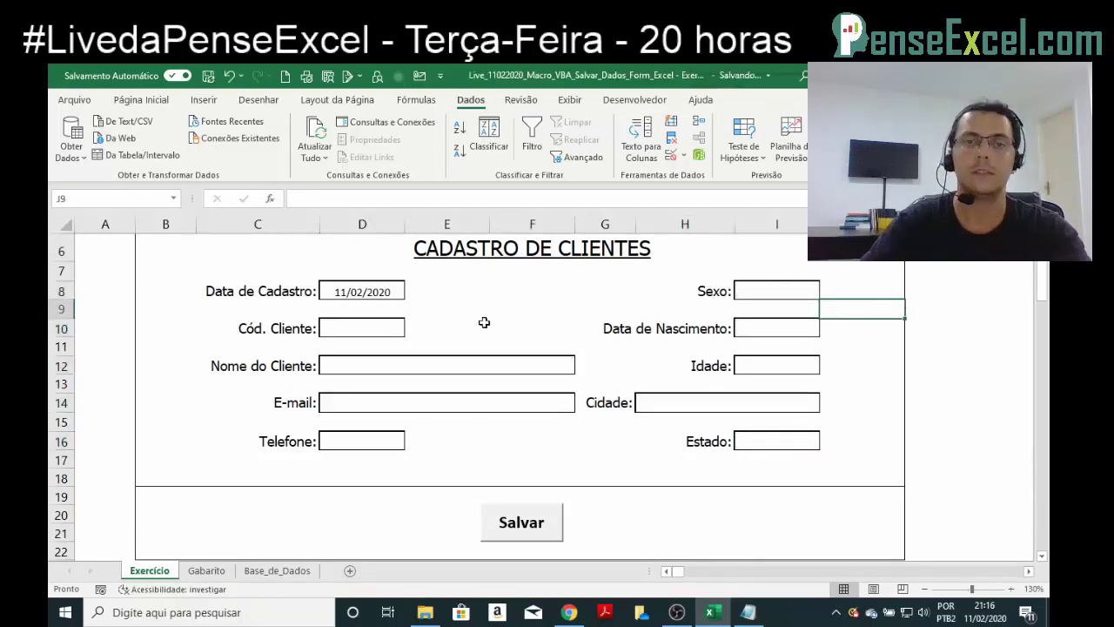
left_click(527, 271)
Test Salvar's warnings while entering client code 5555 in D10 and the client's full name in D12.
left_click(527, 528)
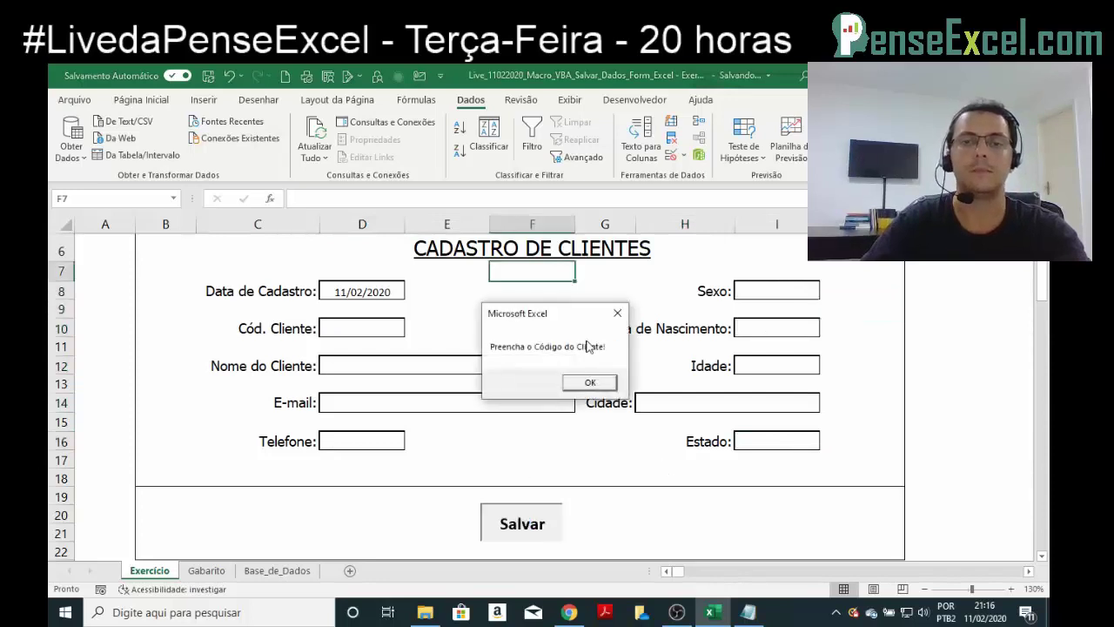
left_click(598, 384)
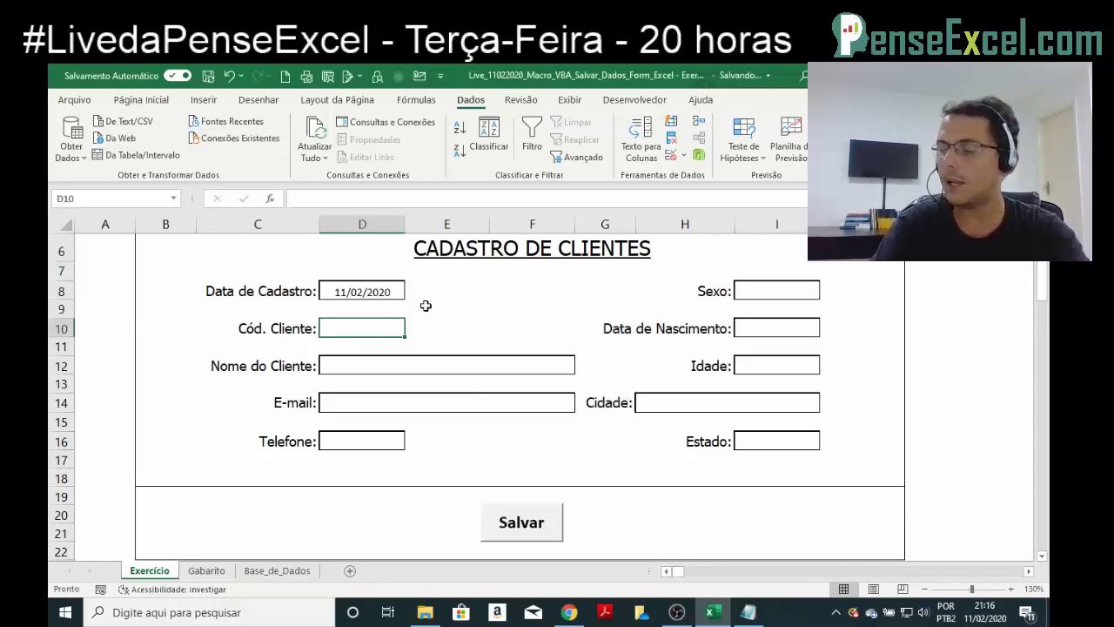
type("5555")
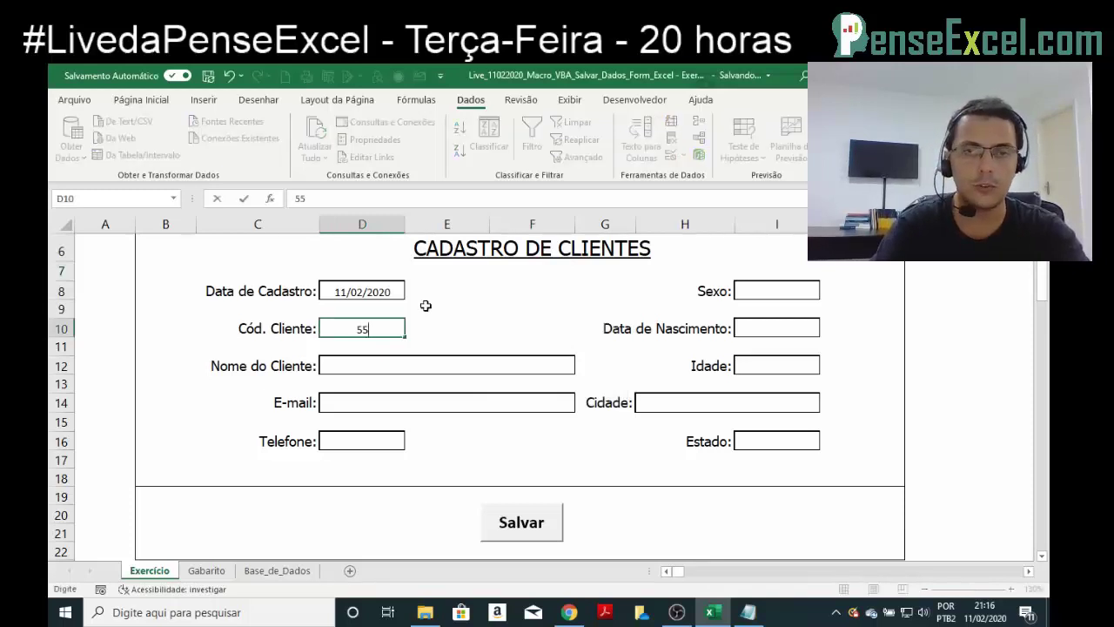
key("Return")
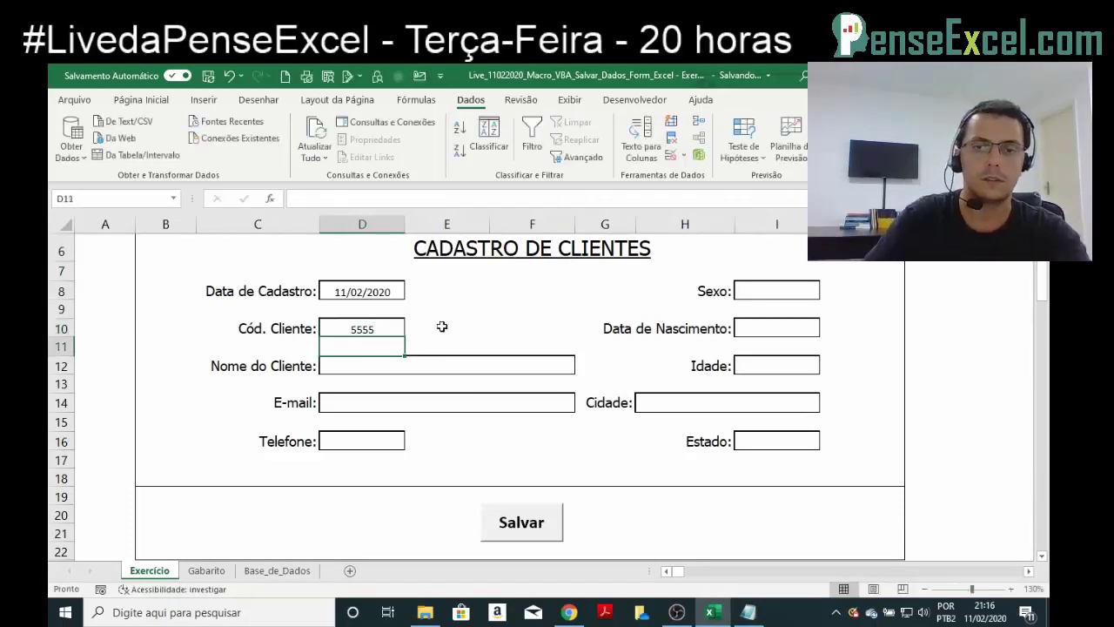
left_click(500, 521)
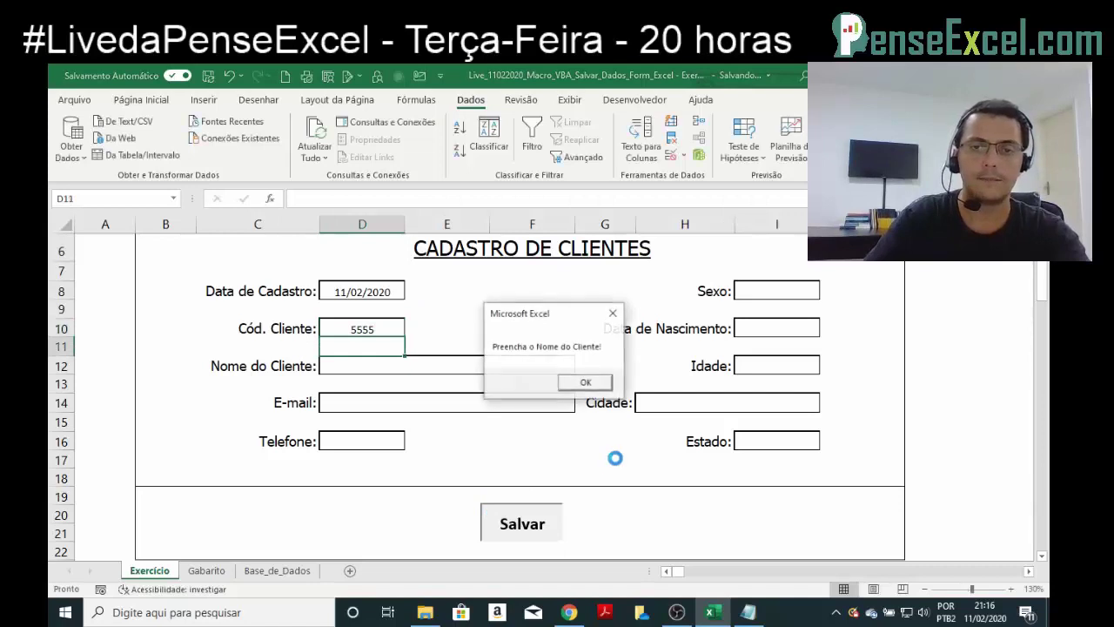
left_click(582, 384)
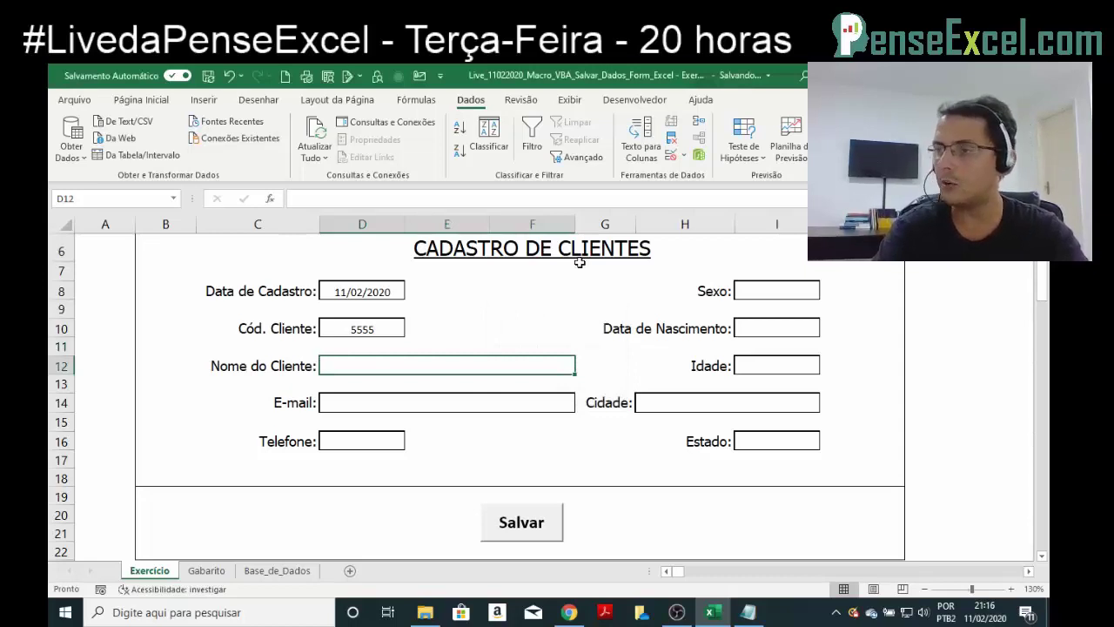
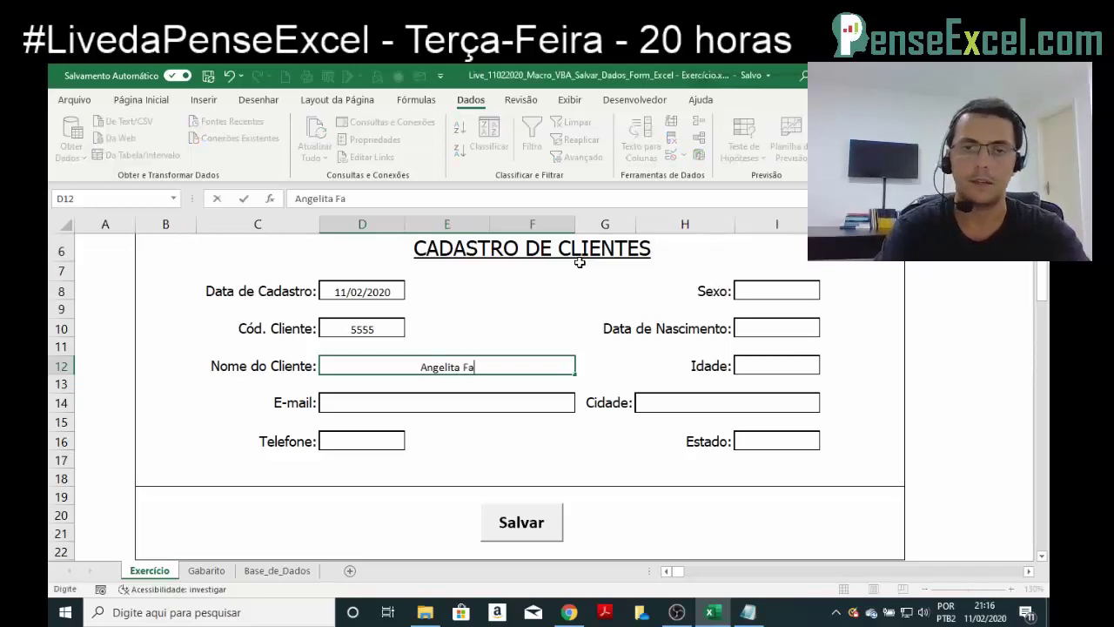
key("Return")
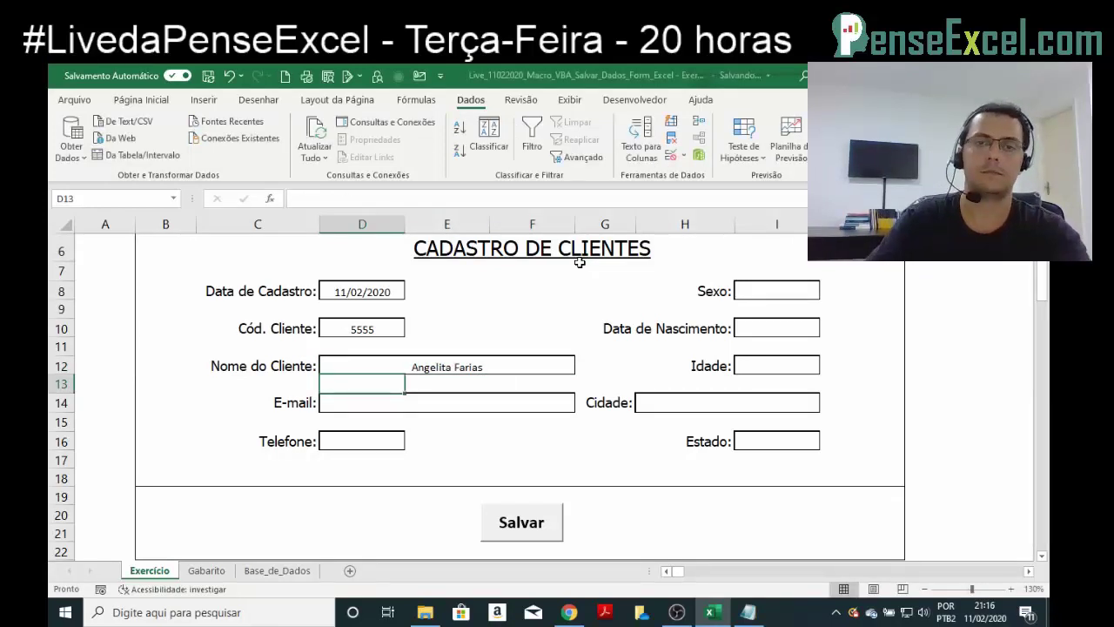
Enter the client's e-mail in D14 and phone number in D16, testing Salvar after each.
left_click(512, 531)
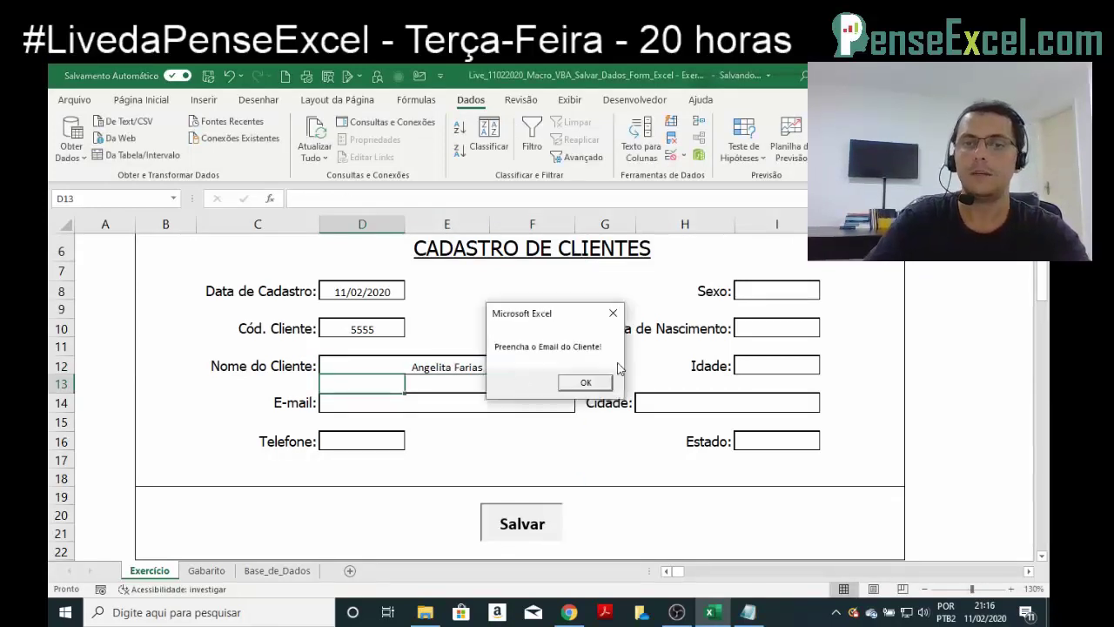
left_click(586, 384)
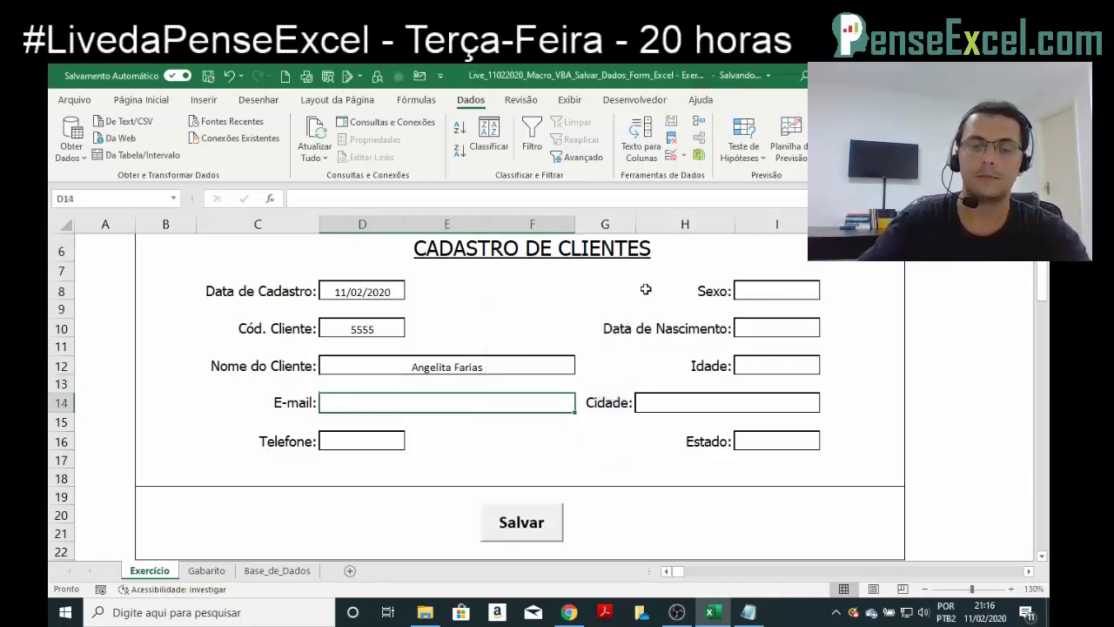
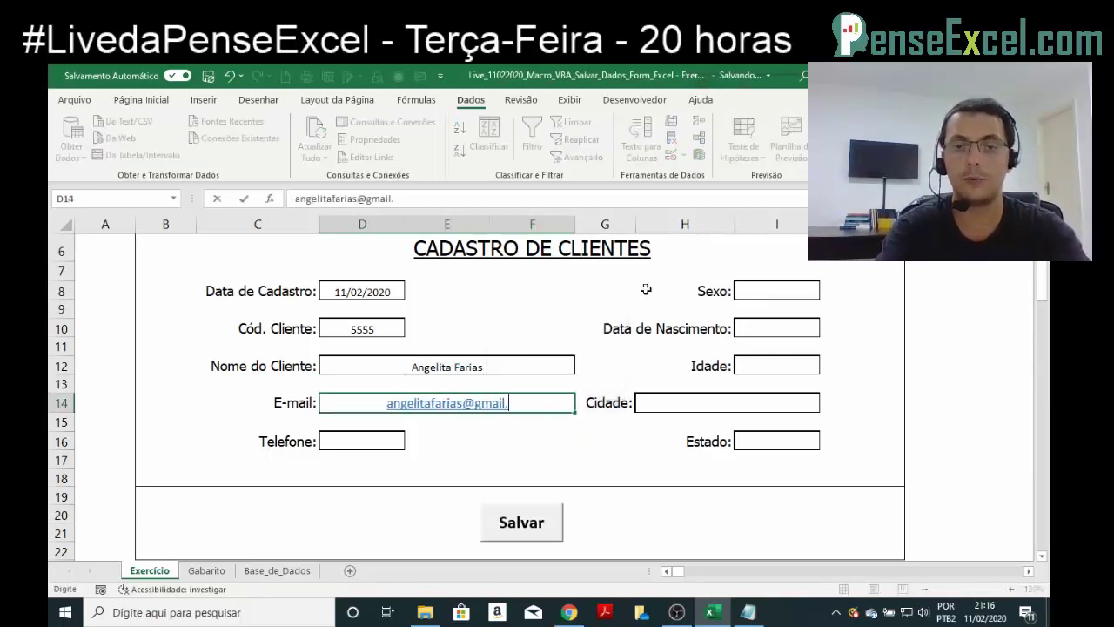
key("Return")
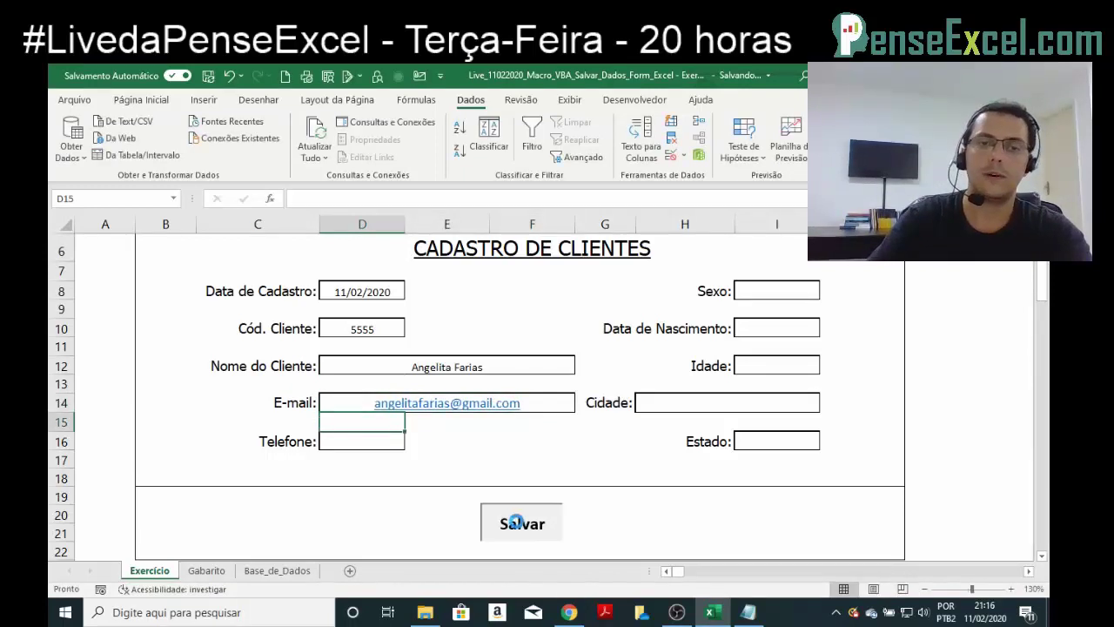
left_click(522, 522)
left_click(591, 382)
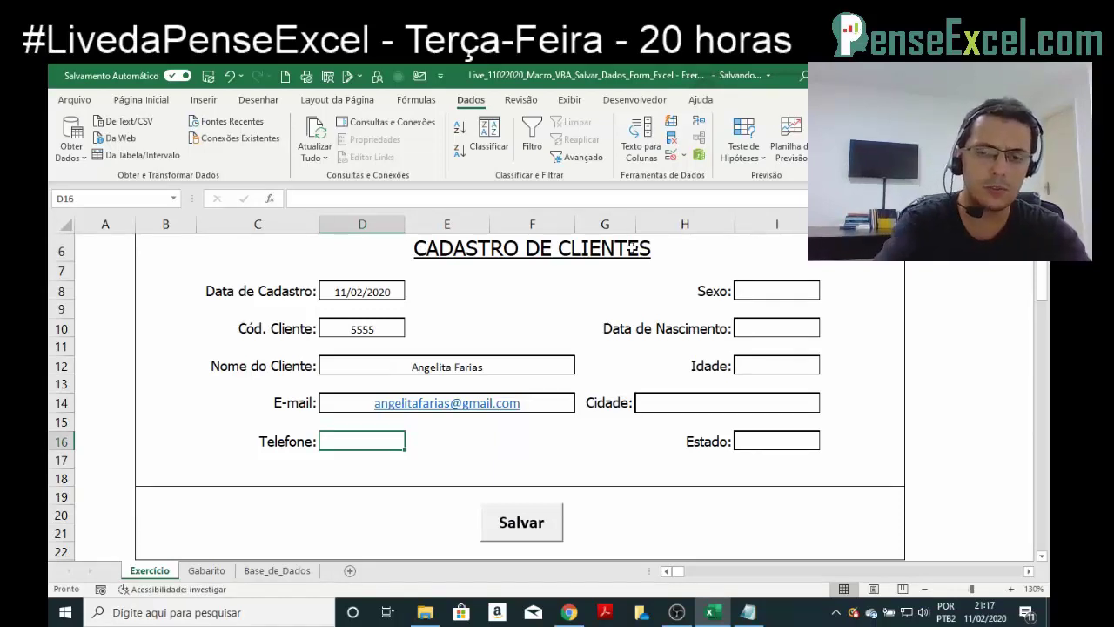
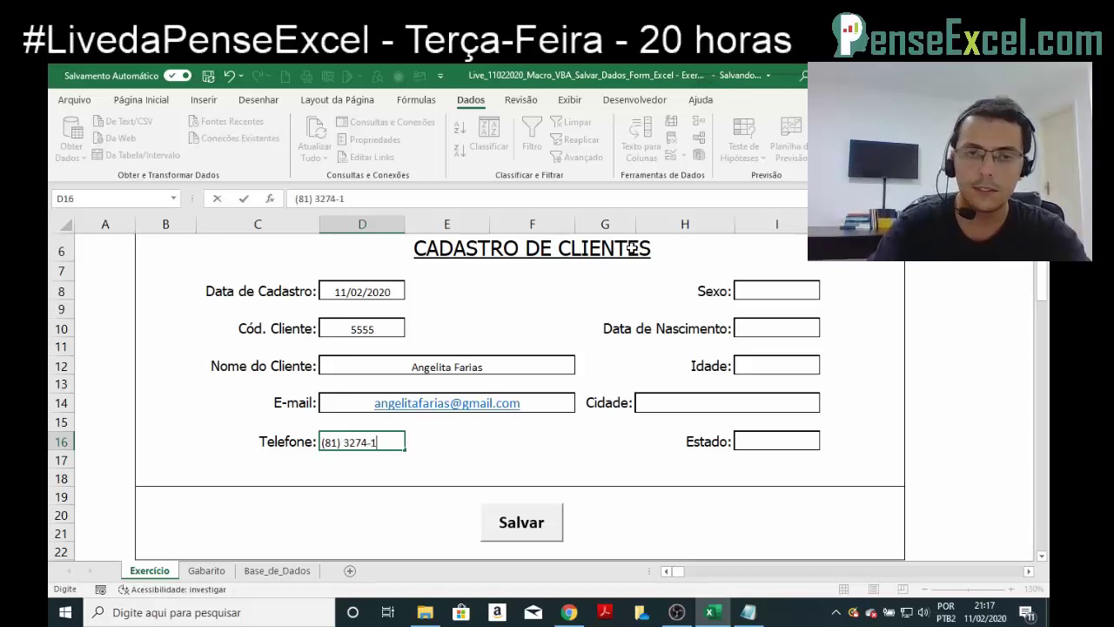
key("Return")
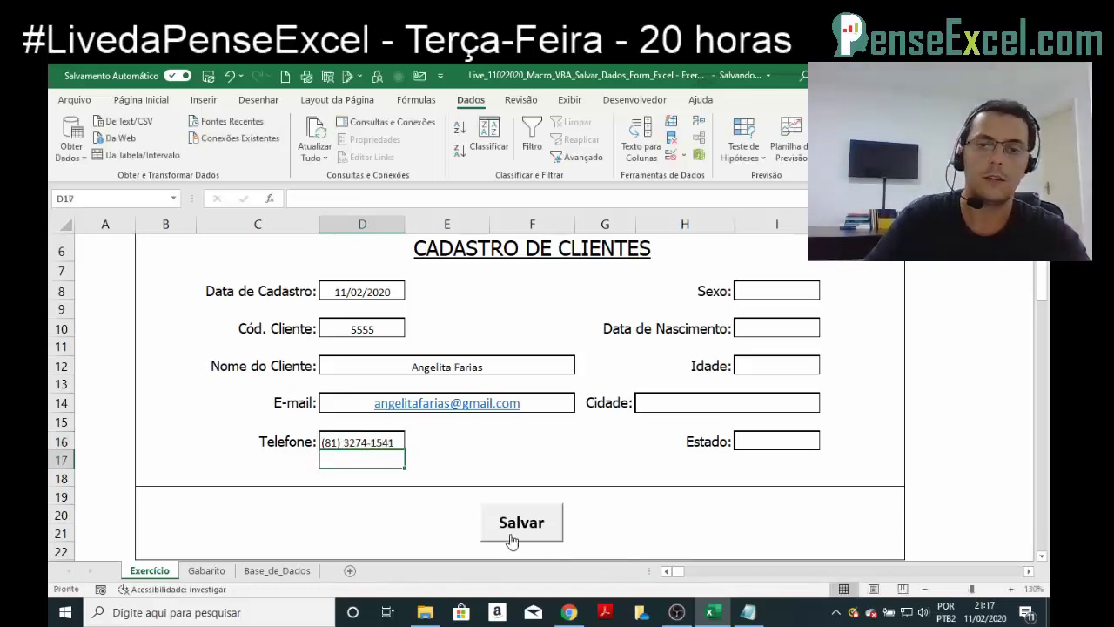
left_click(512, 536)
Choose Feminino for Sexo and enter birth date 25/12/1995, checking the Idade formula.
left_click(583, 378)
left_click(783, 290)
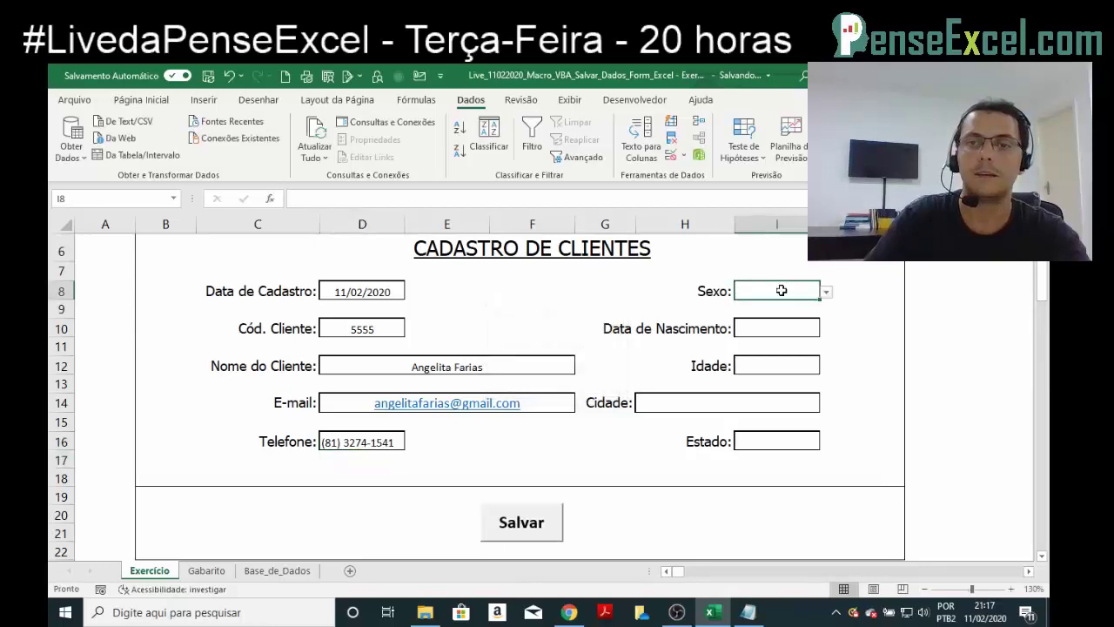
left_click(827, 293)
left_click(787, 319)
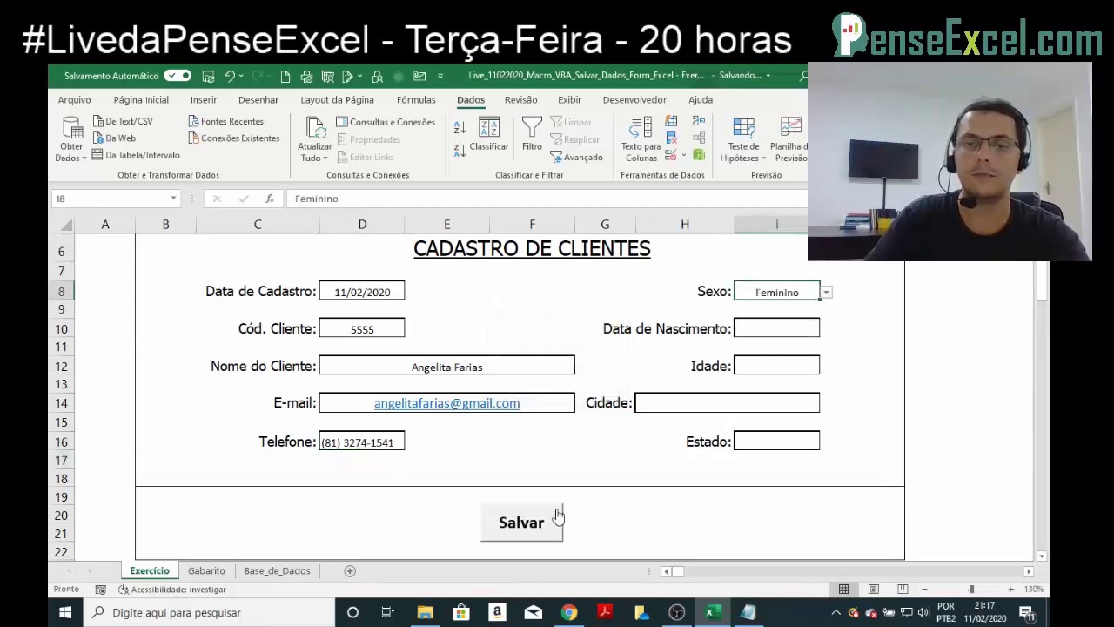
left_click(557, 519)
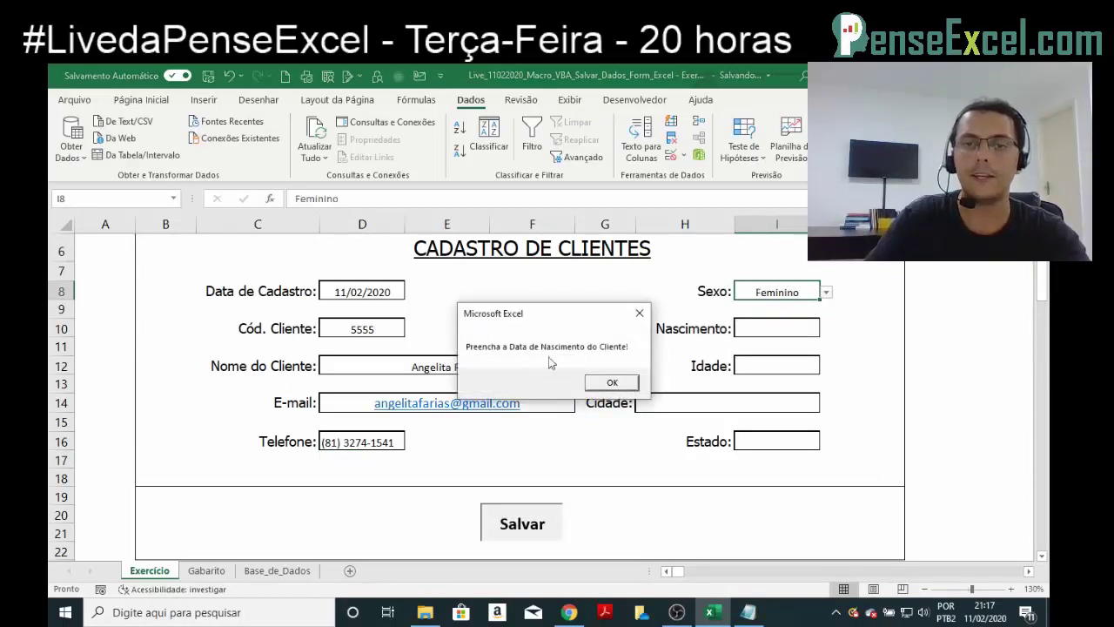
left_click(612, 382)
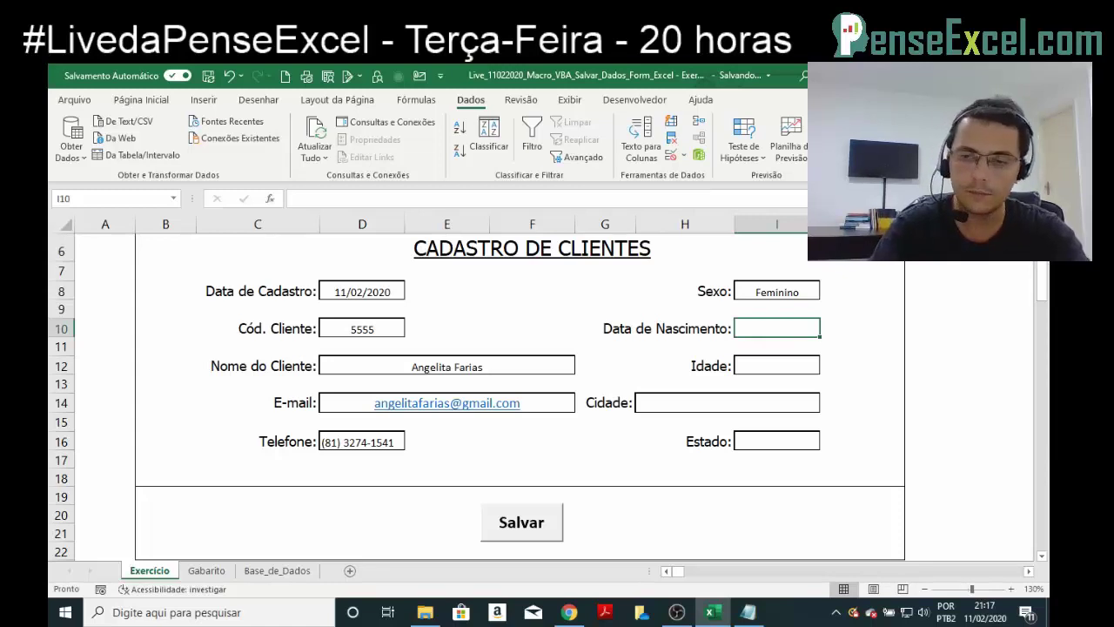
type("25/12")
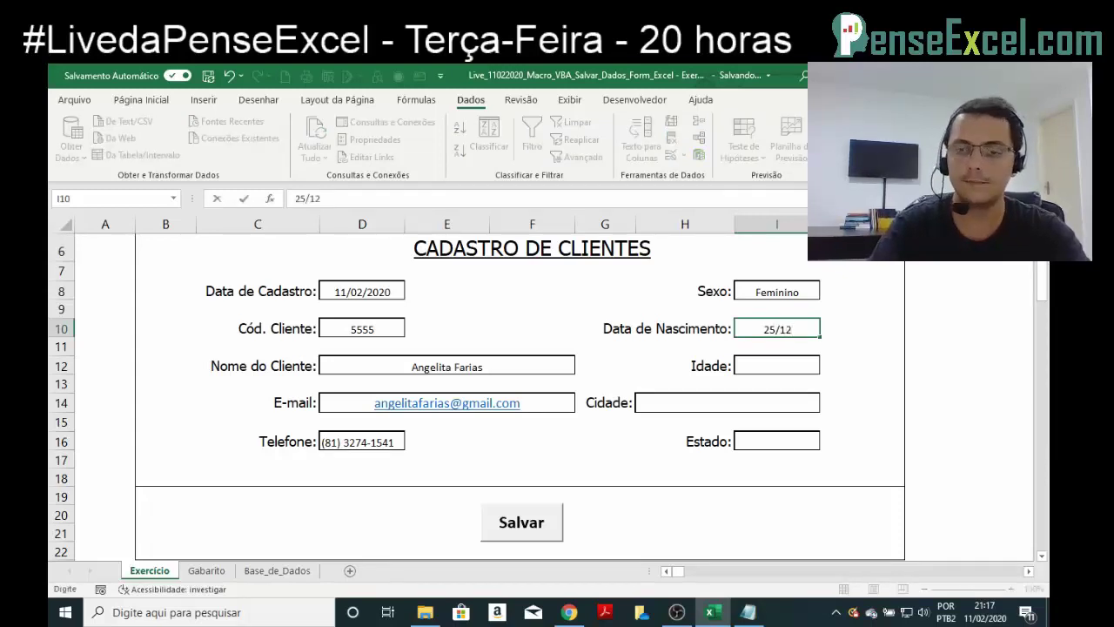
type("/")
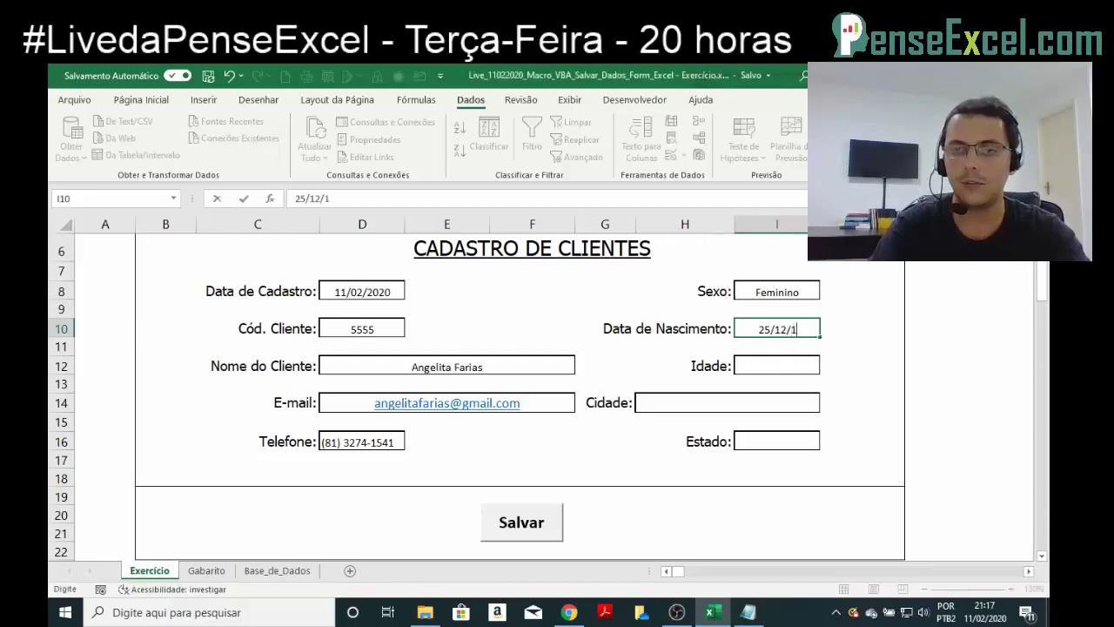
type("19")
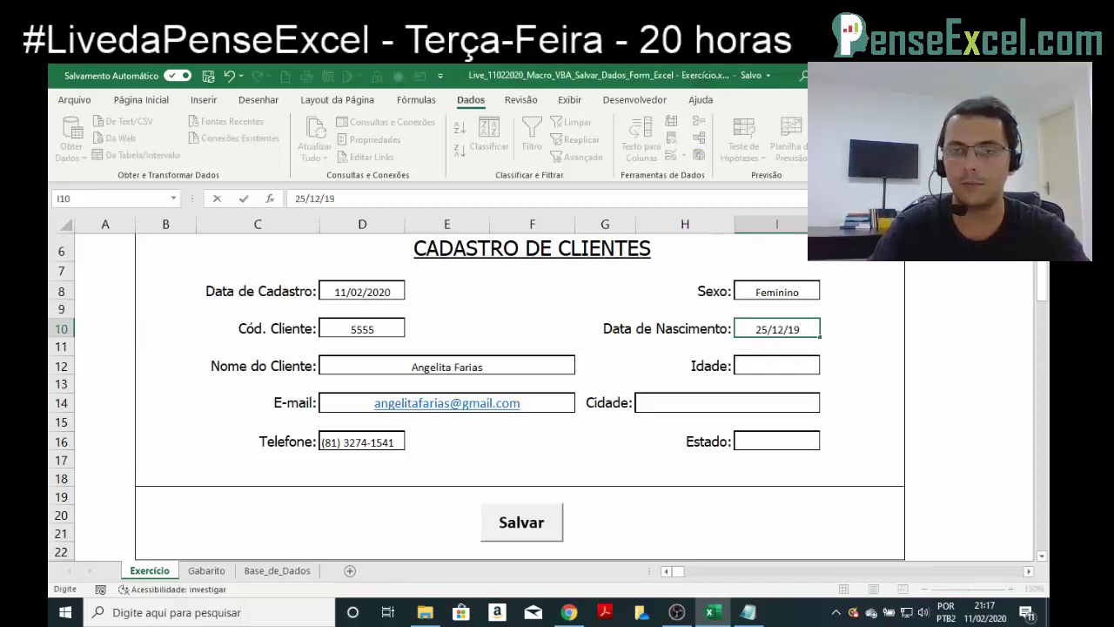
type("95")
key("Return")
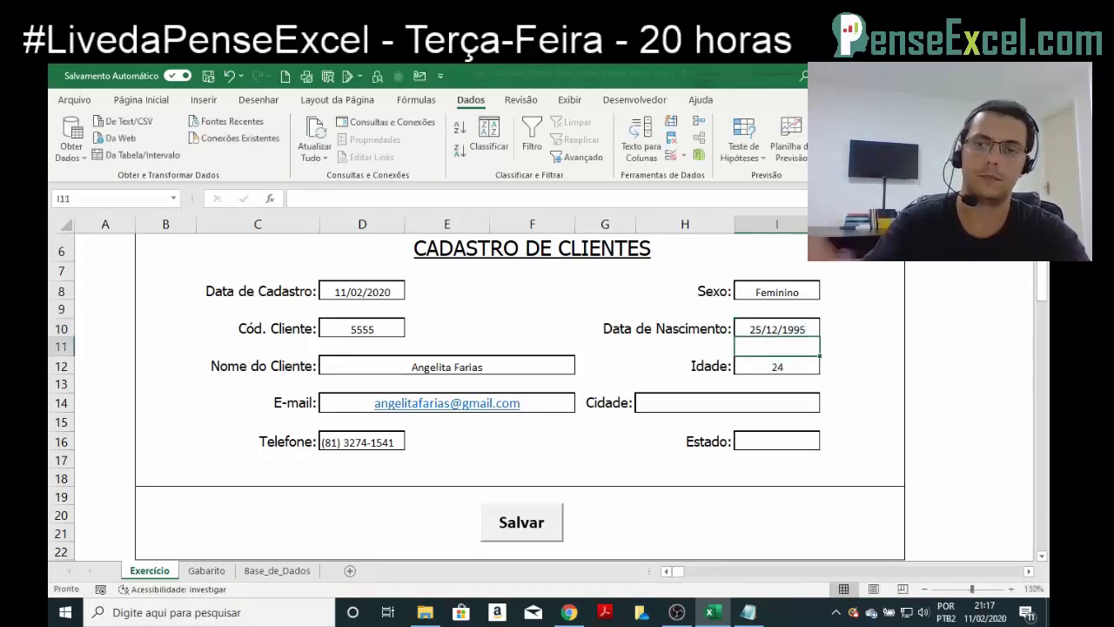
left_click(777, 366)
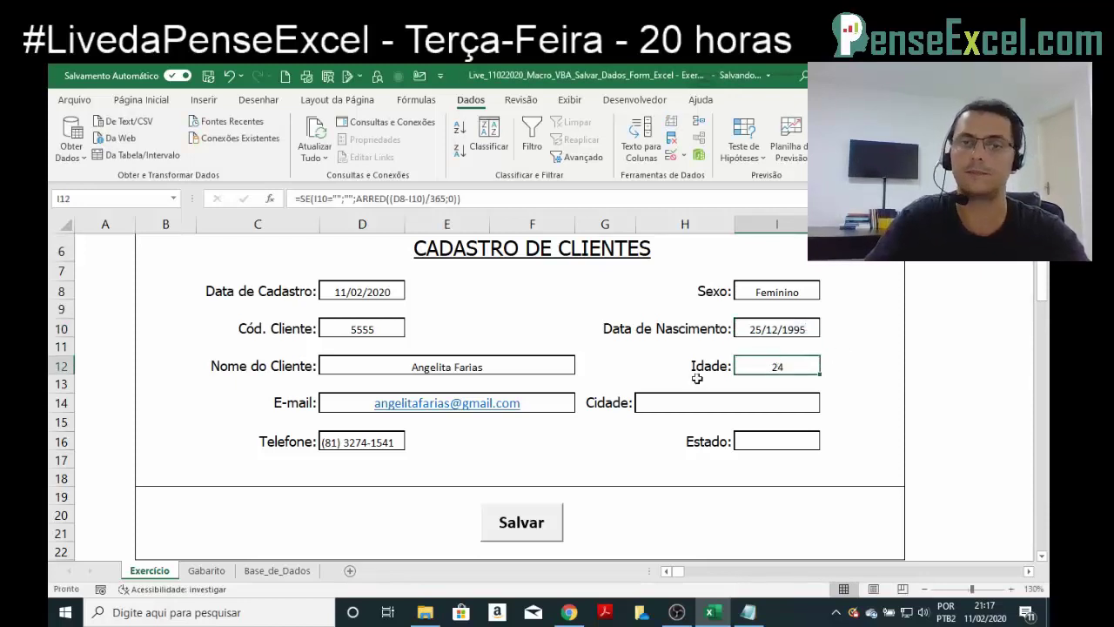
Enter Recife as the city after the missing-city warnings.
left_click(542, 527)
left_click(589, 382)
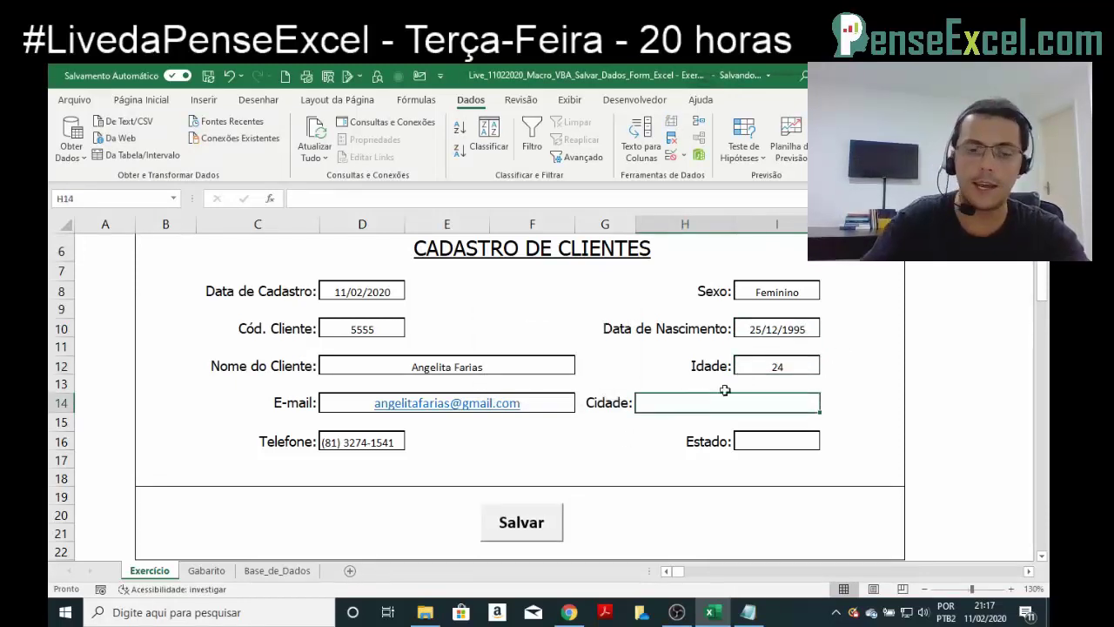
left_click(492, 525)
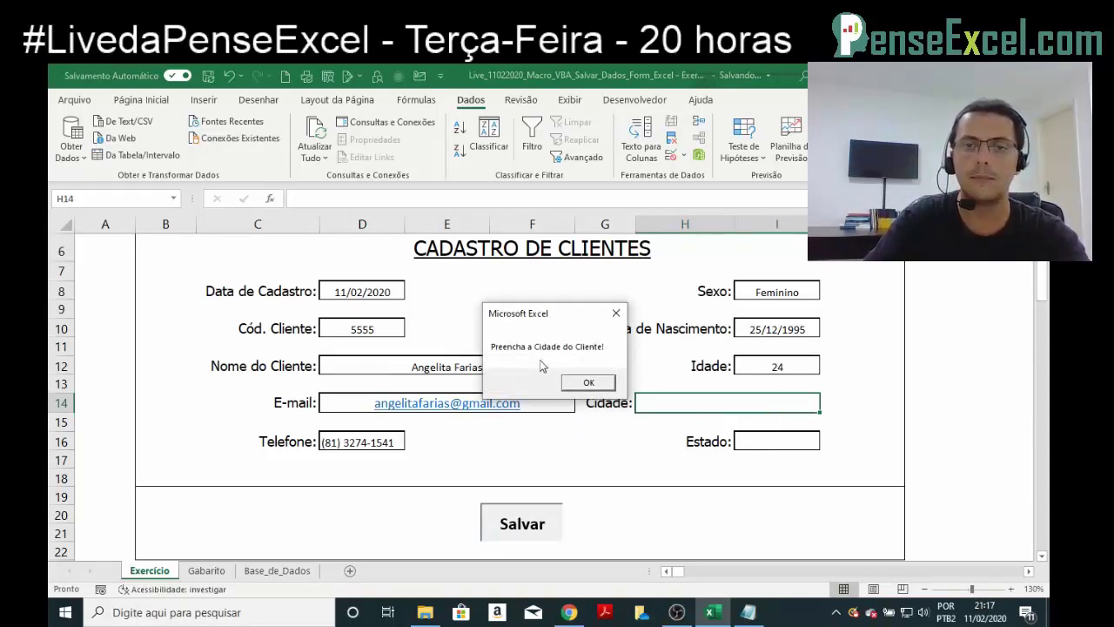
left_click(588, 380)
type("Re")
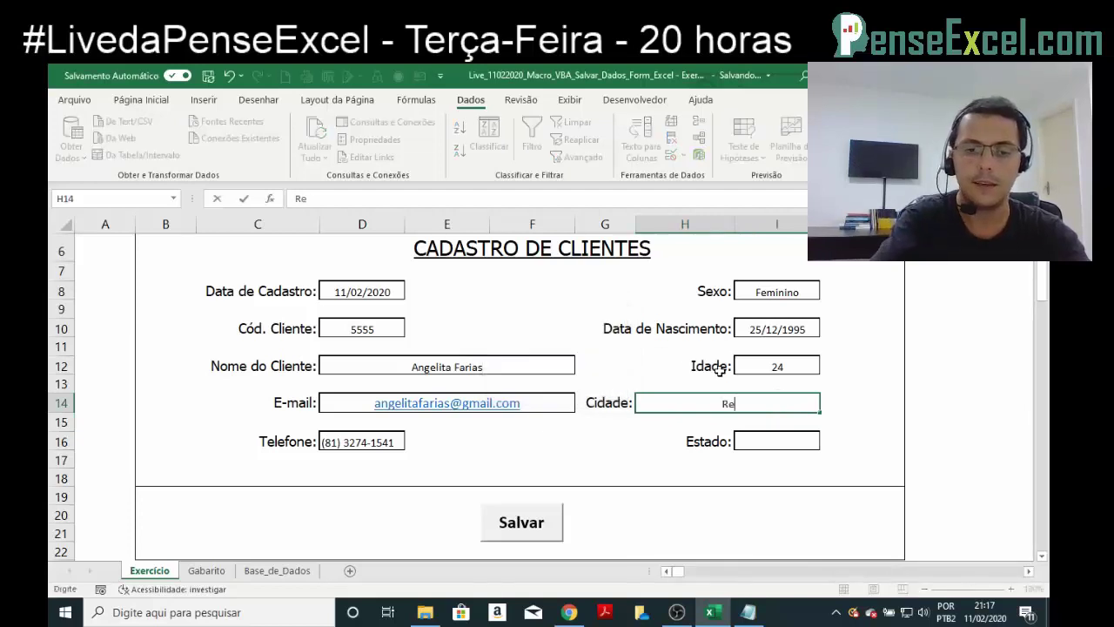
type("cife")
key("Return")
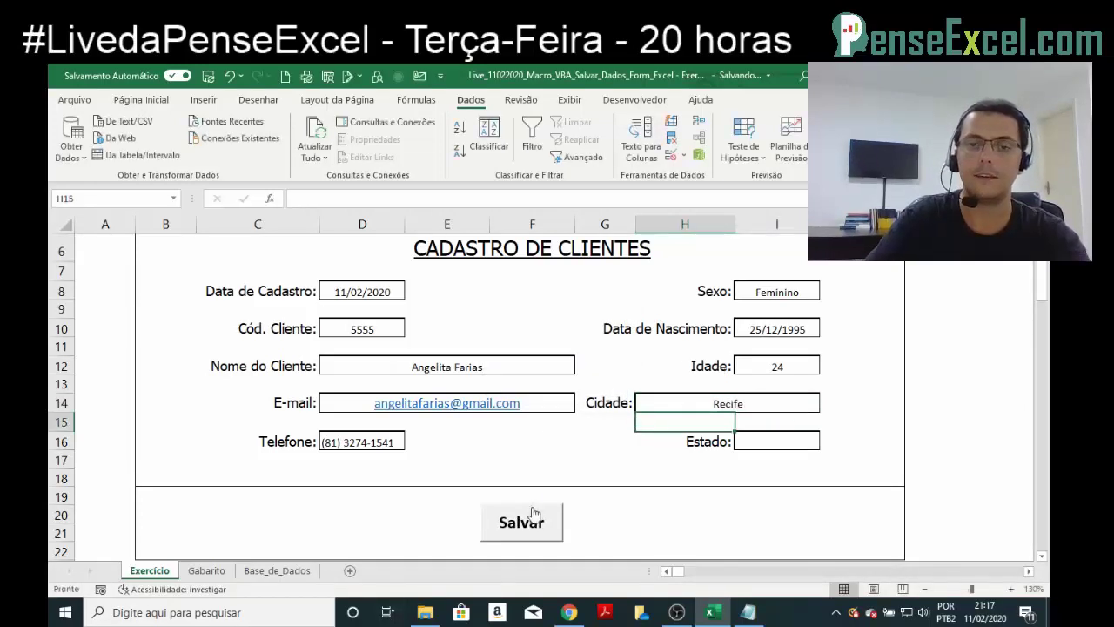
Pick Alagoas (AL) from the Estado list and change the city to Maceió.
left_click(530, 518)
left_click(592, 381)
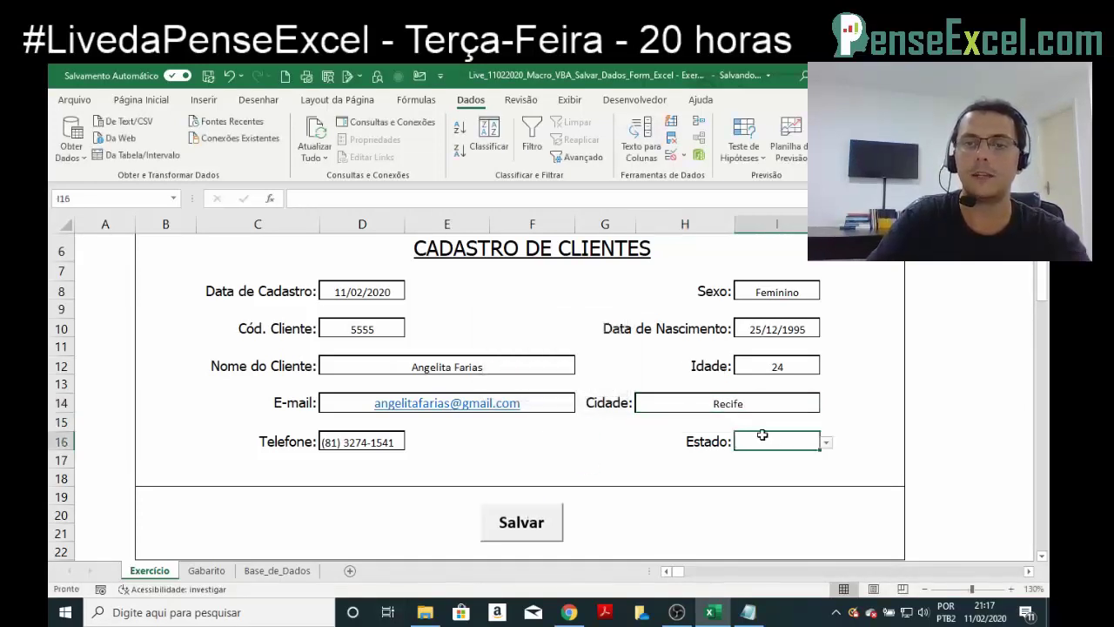
left_click(830, 444)
left_click_drag(822, 479, 826, 509)
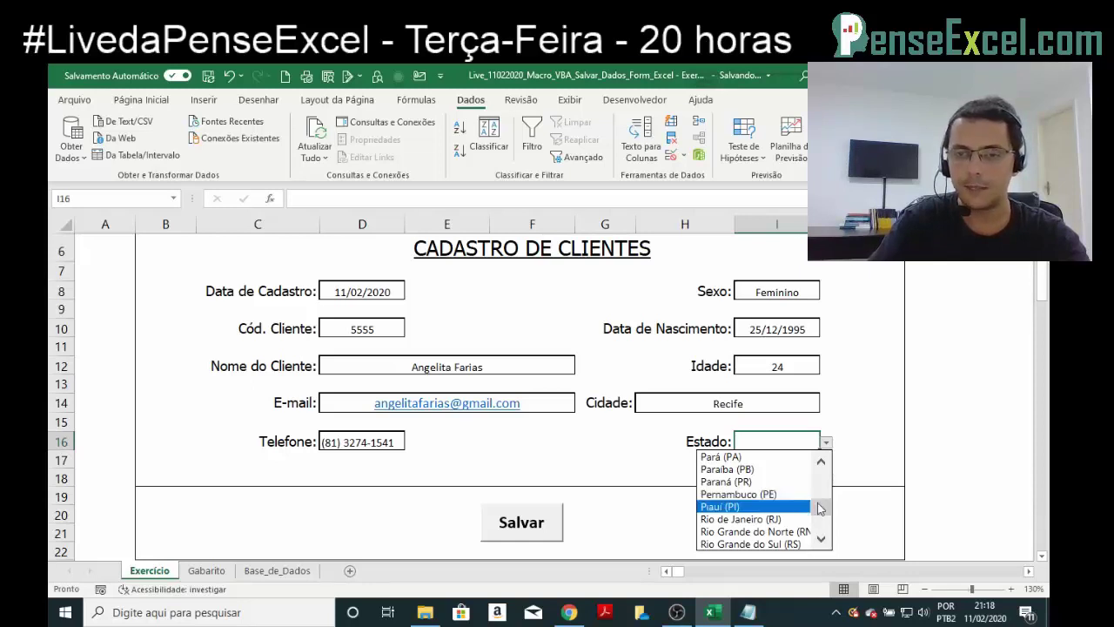
left_click_drag(820, 508, 829, 483)
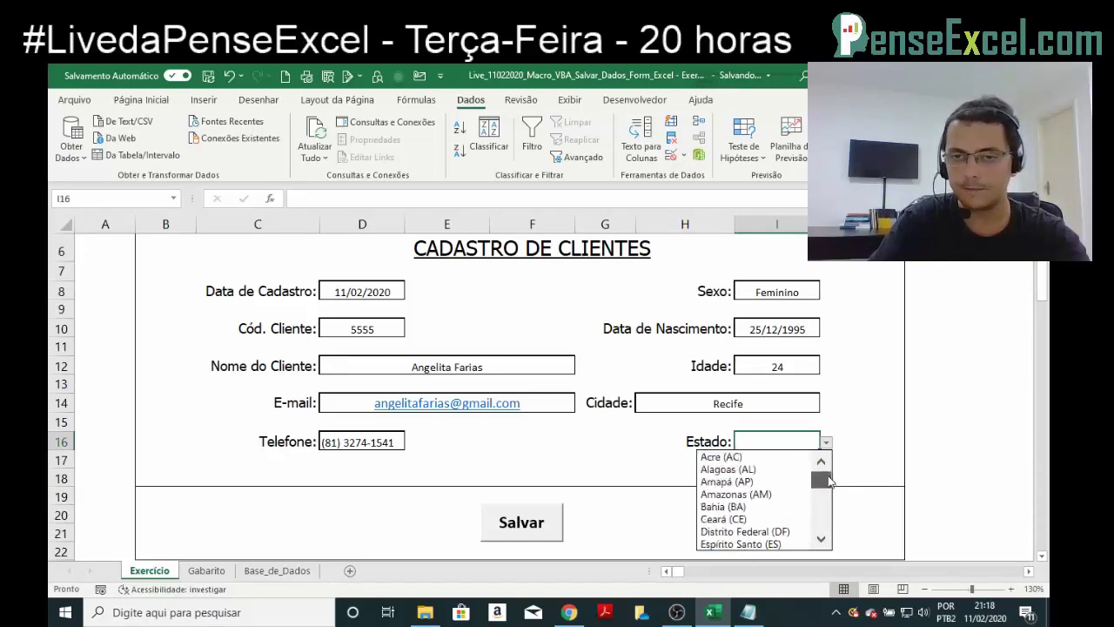
left_click(806, 471)
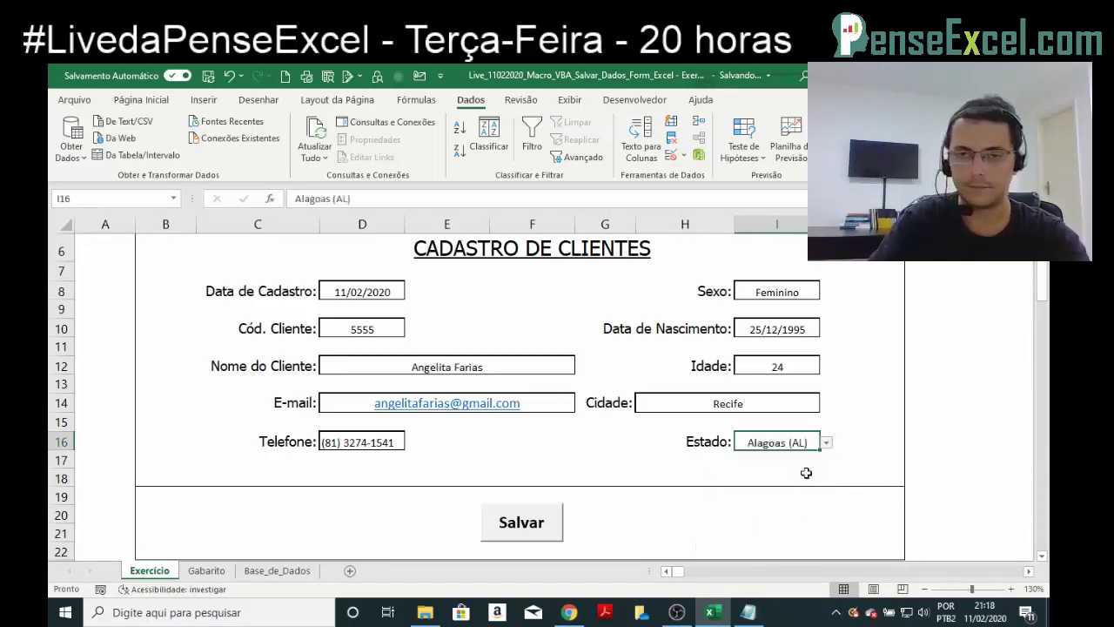
left_click(779, 403)
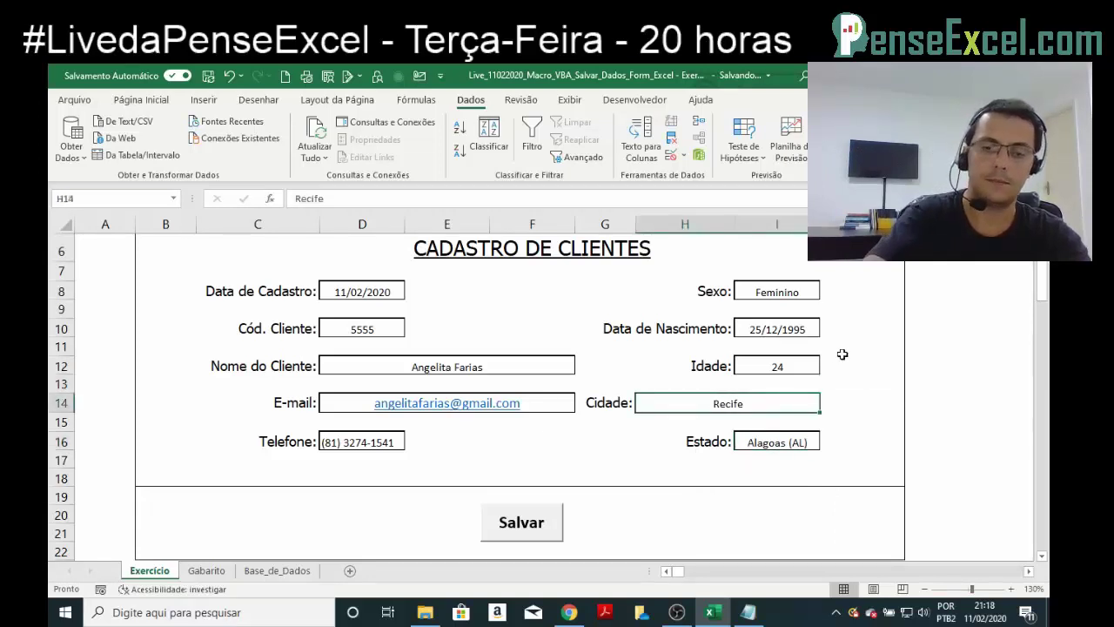
type("Maceió")
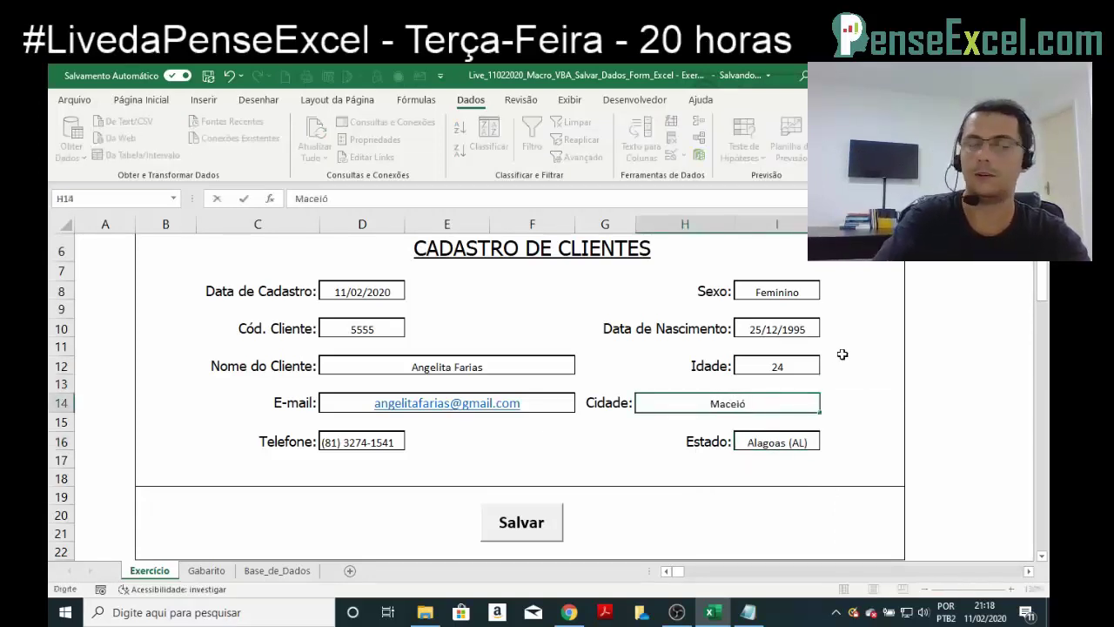
key("Return")
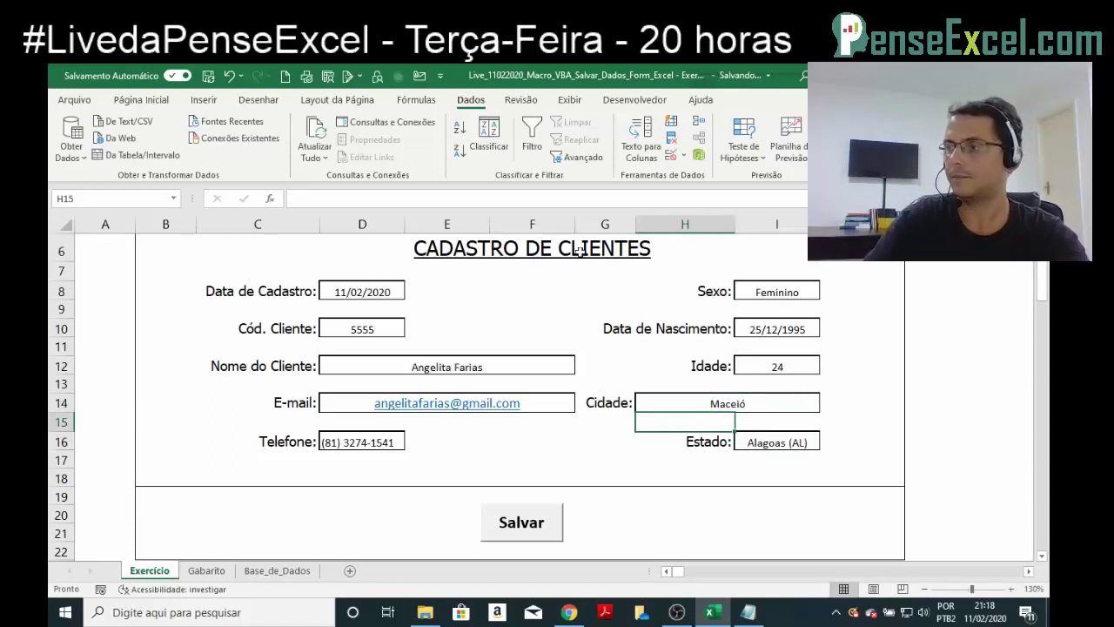
left_click(925, 309)
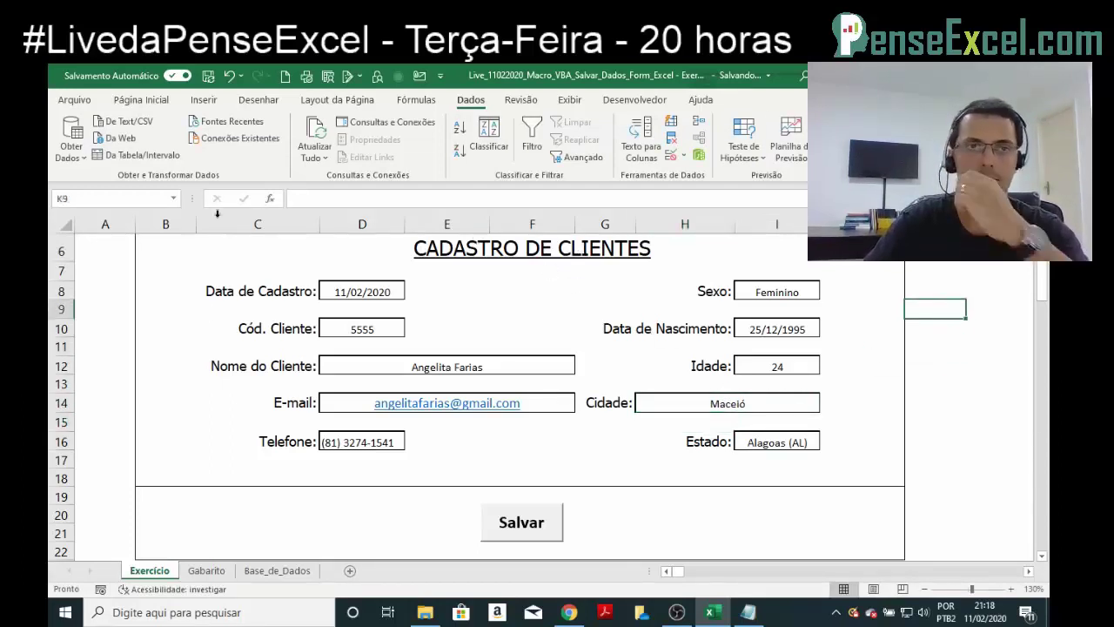
Save the workbook and submit the record with Salvar, acknowledging the success message.
left_click(209, 77)
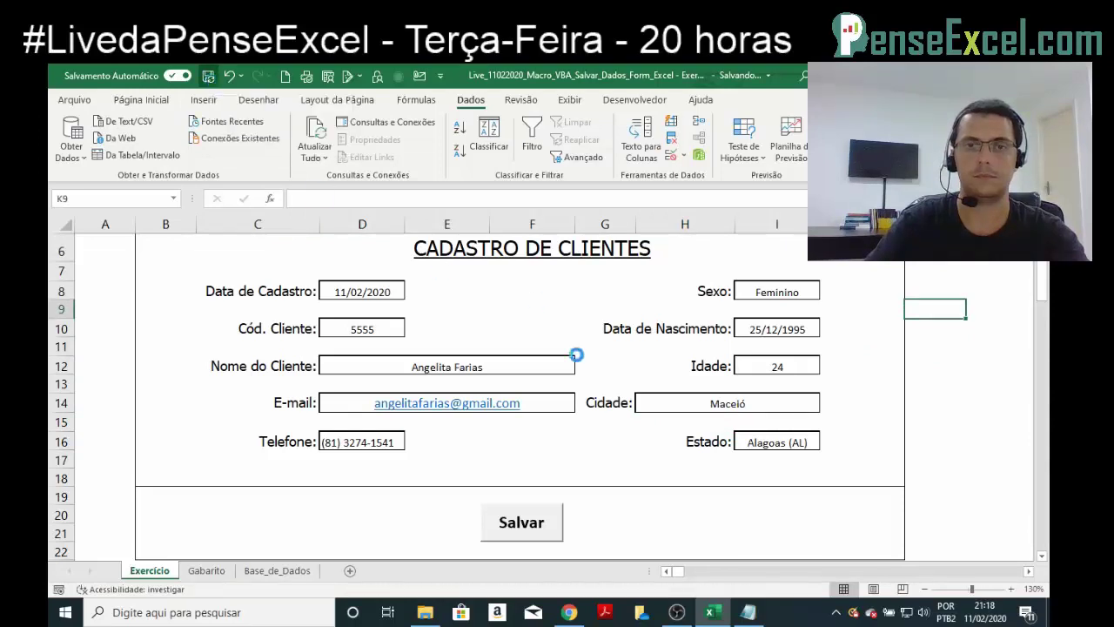
left_click(603, 315)
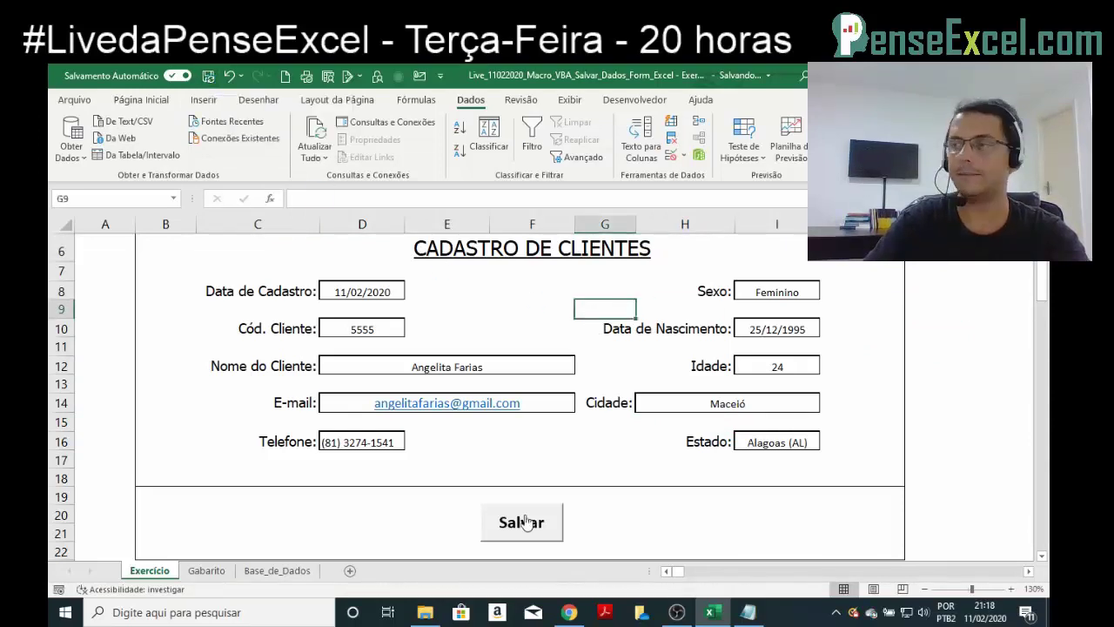
left_click(525, 521)
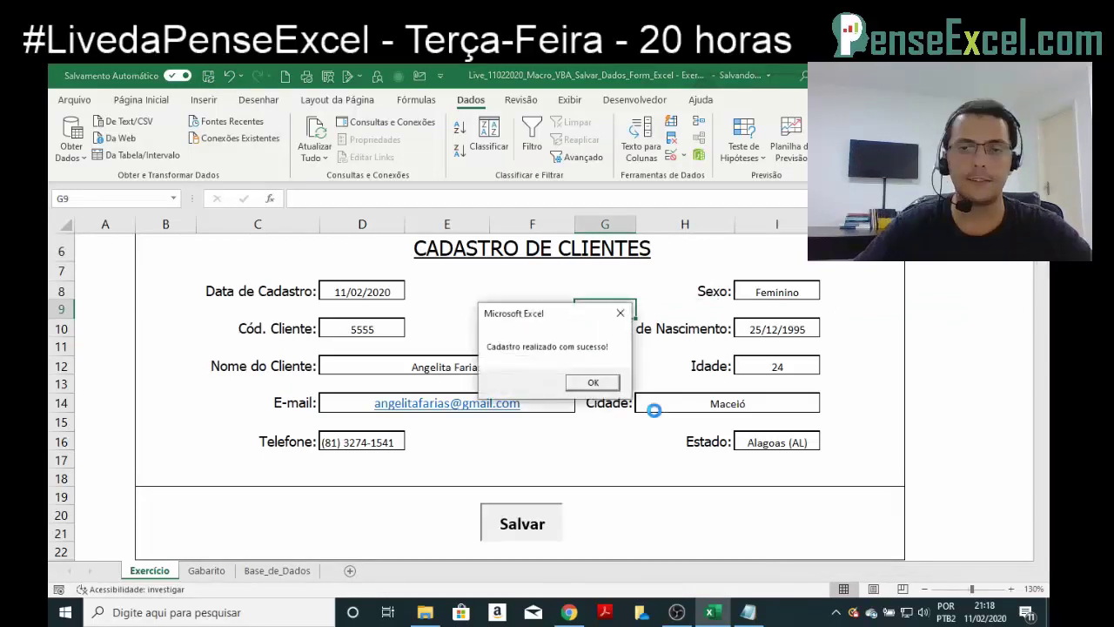
left_click(596, 383)
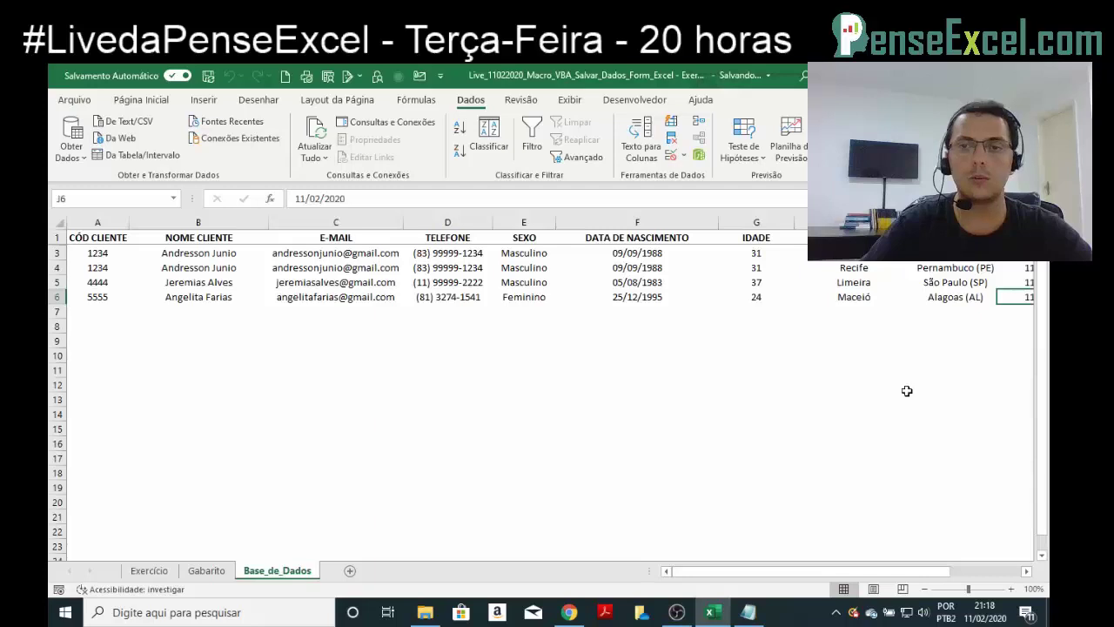
Check the new row in Base_de_Dados, then return to the Exercício form.
mouse_move(844, 572)
left_mouse_down()
mouse_move(862, 572)
mouse_move(745, 579)
mouse_move(923, 567)
left_mouse_up()
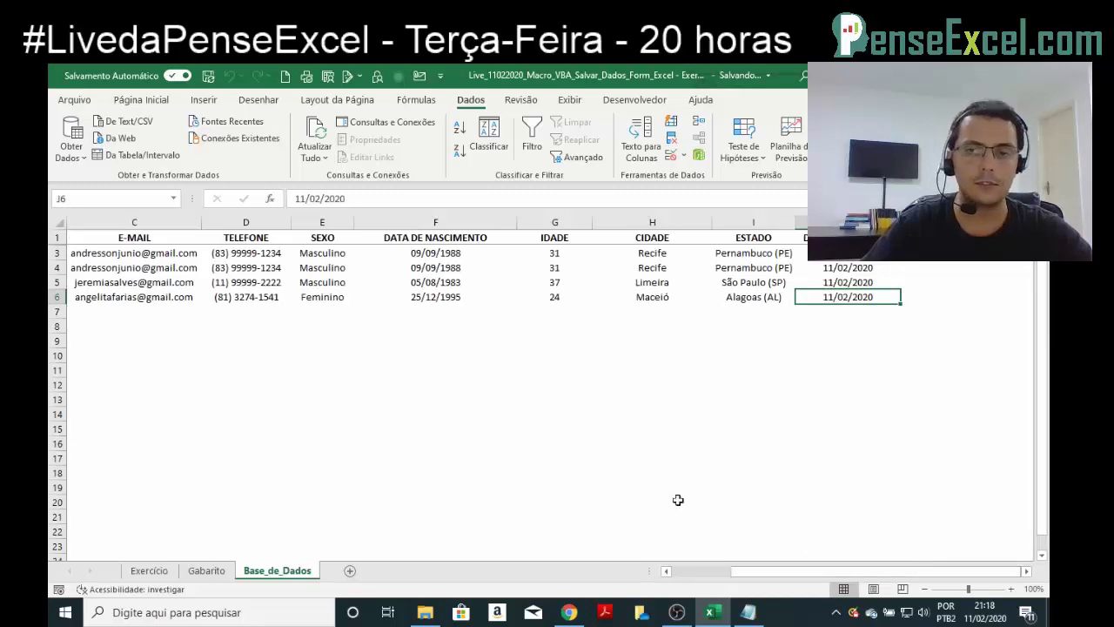
left_click_drag(771, 575, 713, 574)
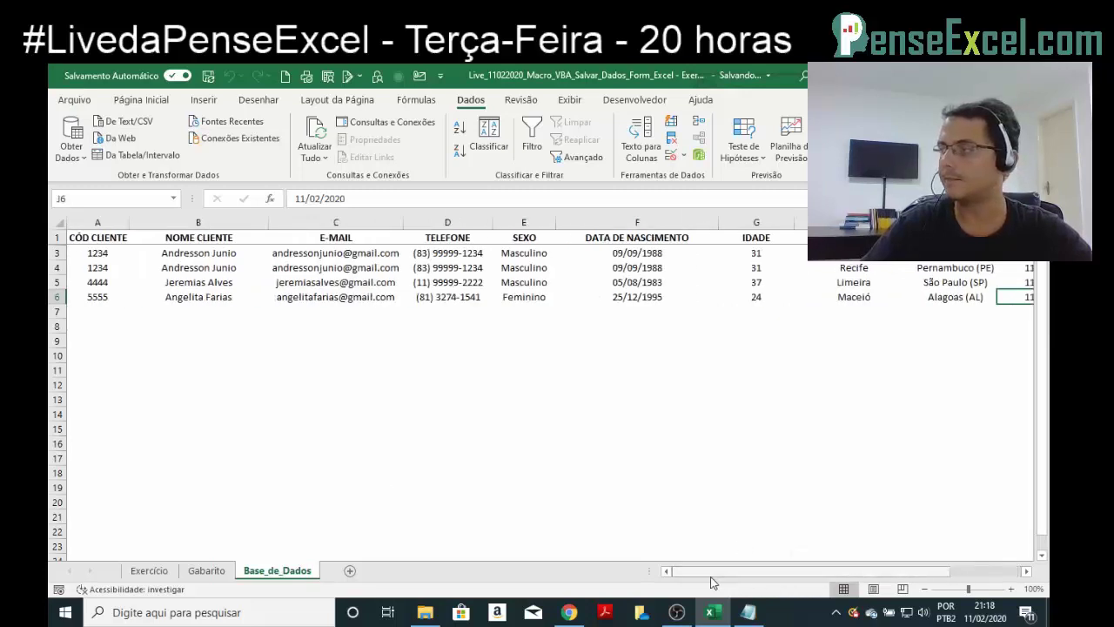
left_click(148, 571)
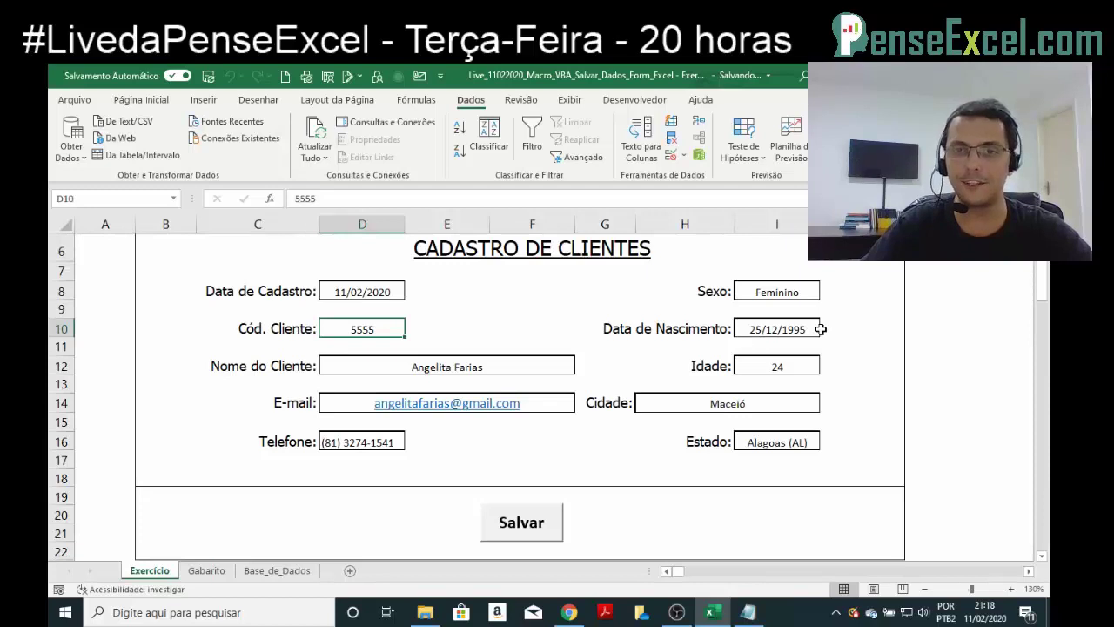
left_click(760, 322)
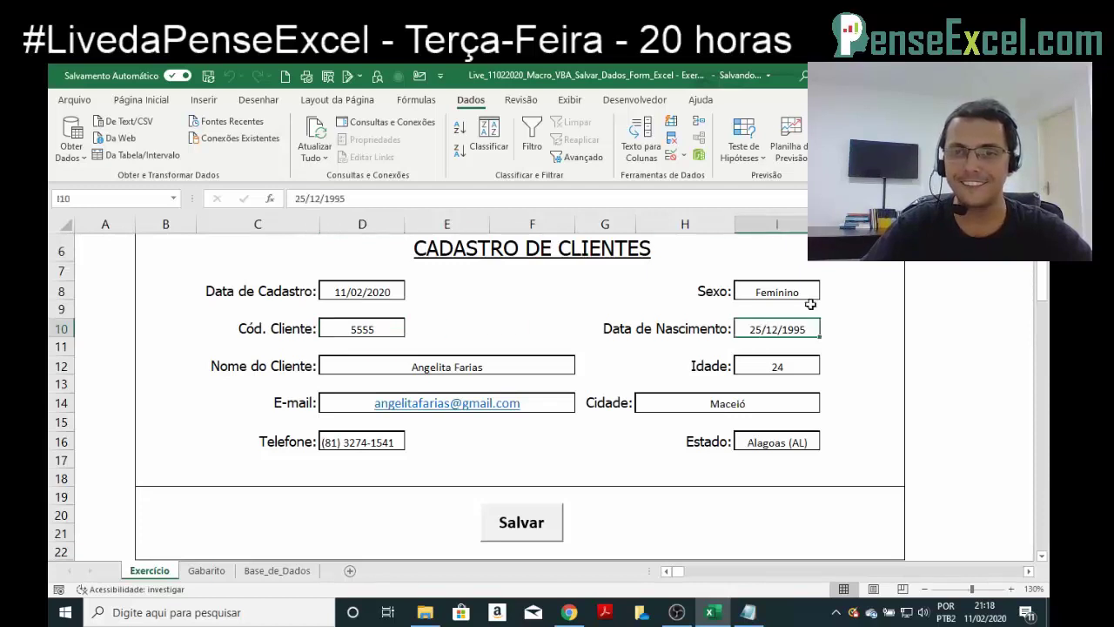
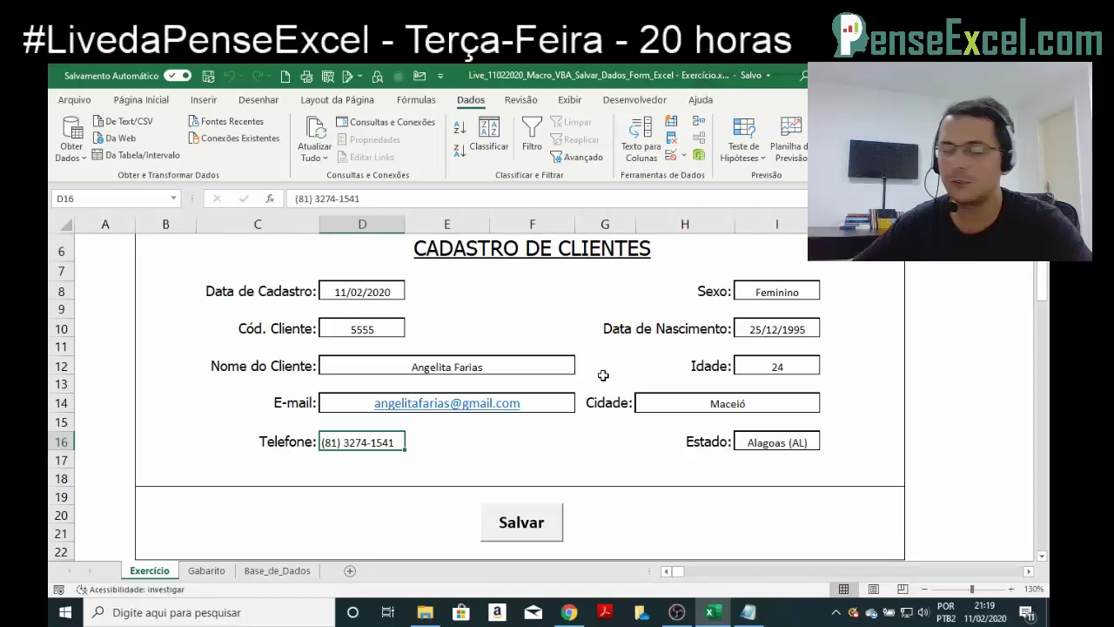
Enter the client's new phone number in Telefone (D16) and bring up the Salvar button's context menu.
key("Return")
scroll(551, 390, "down", 2)
right_click(551, 390)
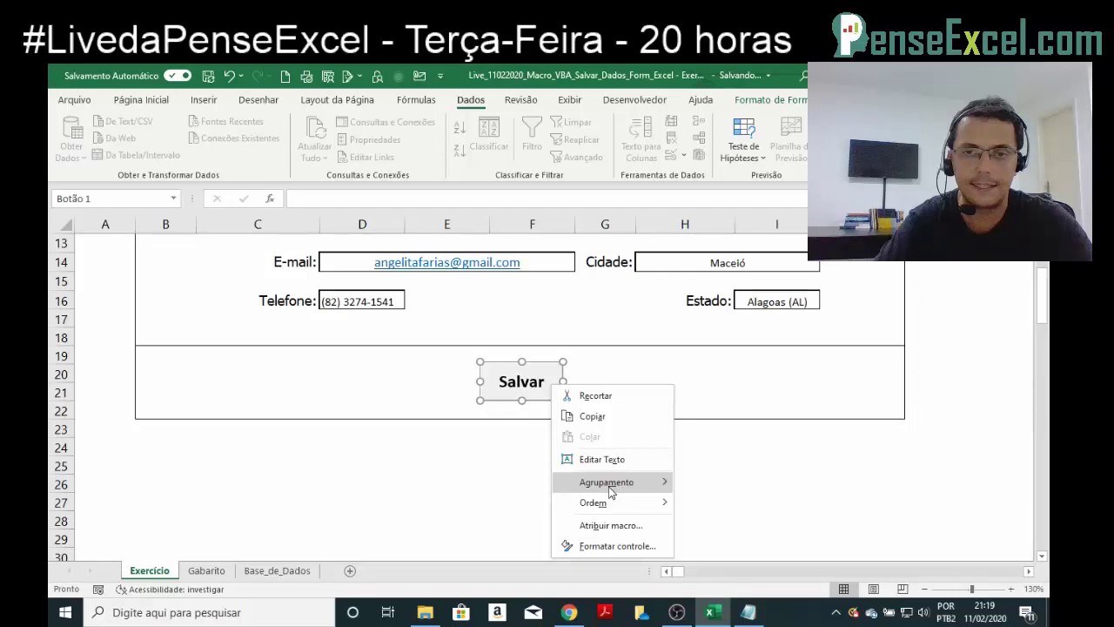
Inspect the Salvar_Cad_Cli macro in the VBA editor, marking the first MsgBox validation line, then close it.
key("alt+F11")
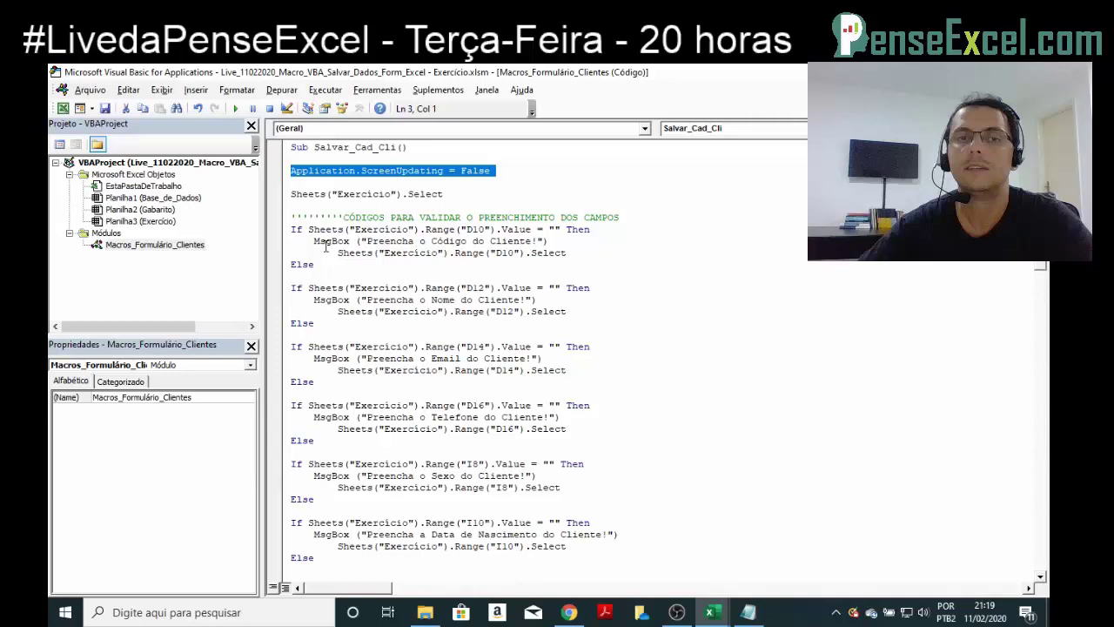
left_click_drag(291, 241, 555, 241)
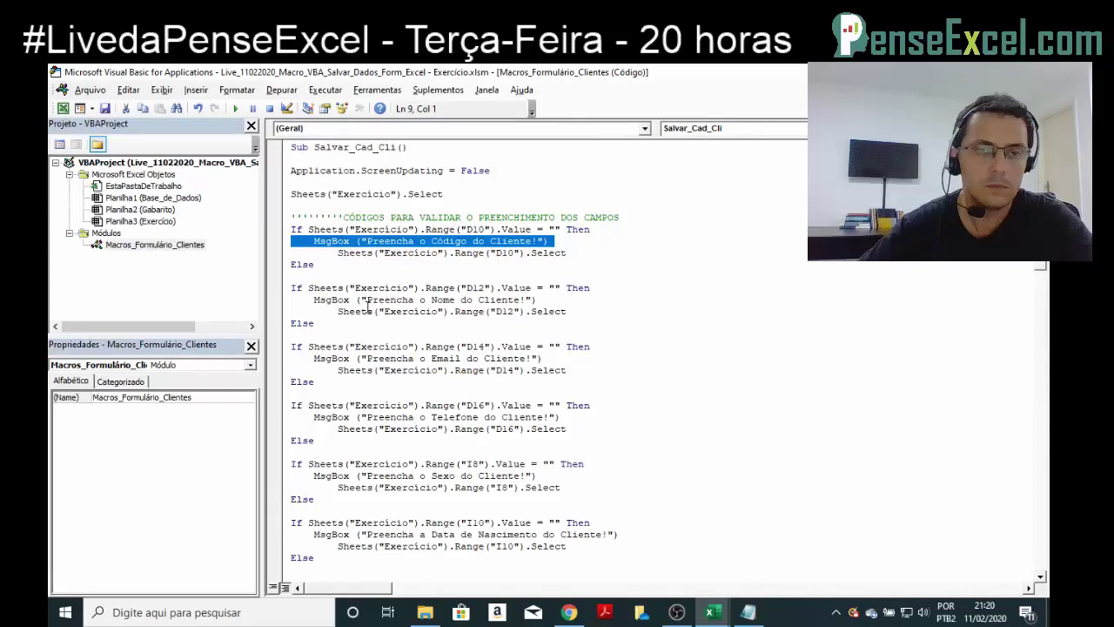
scroll(369, 305, "down", 20)
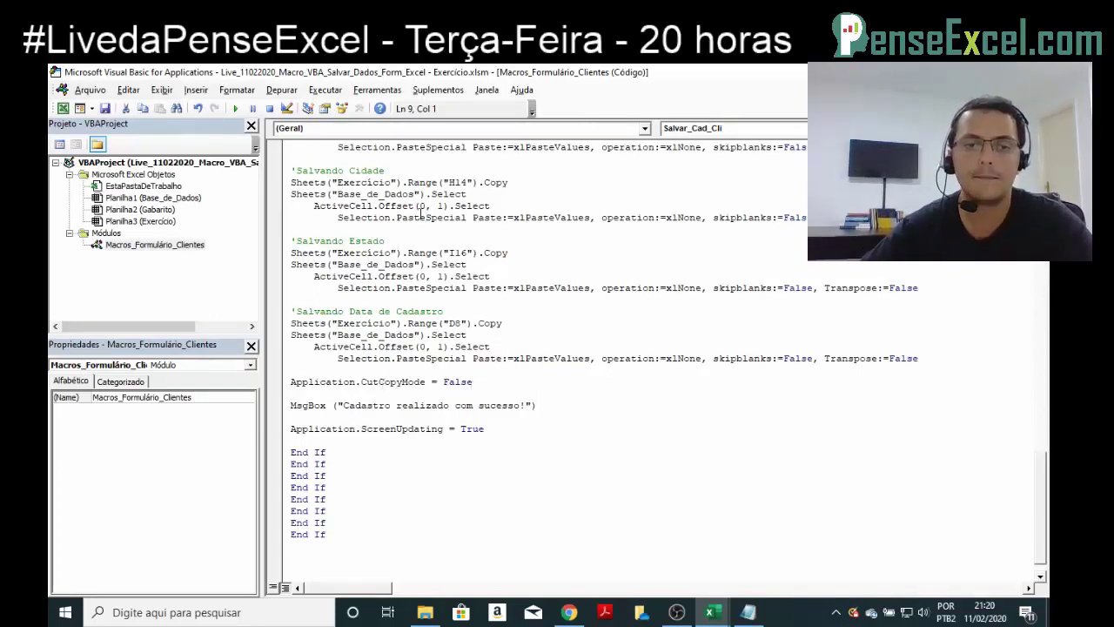
left_click(1039, 90)
left_click(1034, 72)
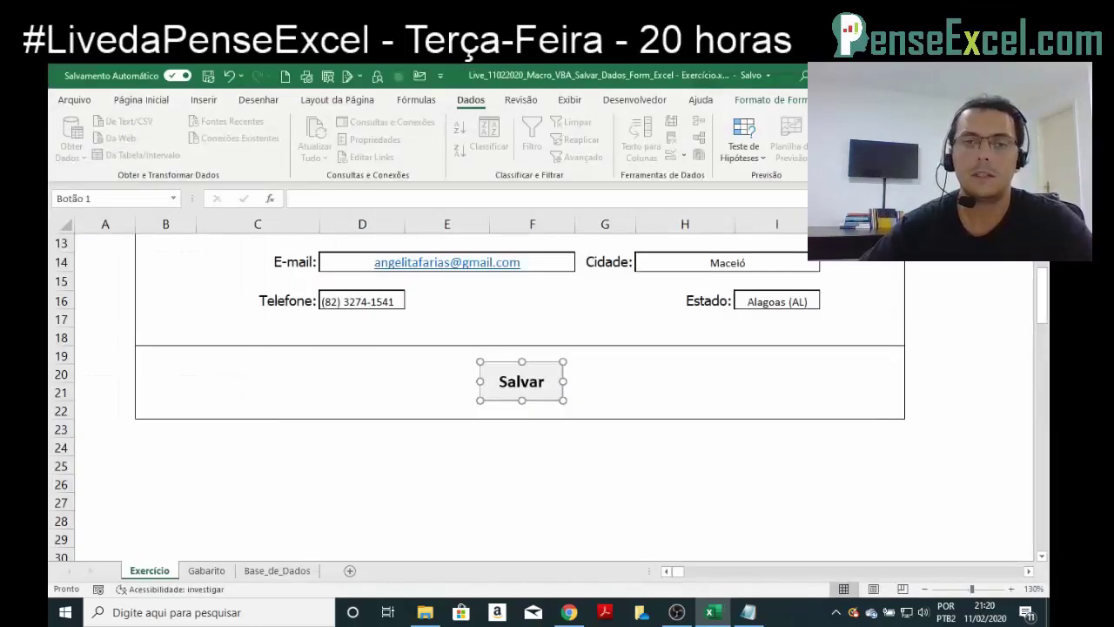
left_click(727, 409)
scroll(786, 340, "up", 4)
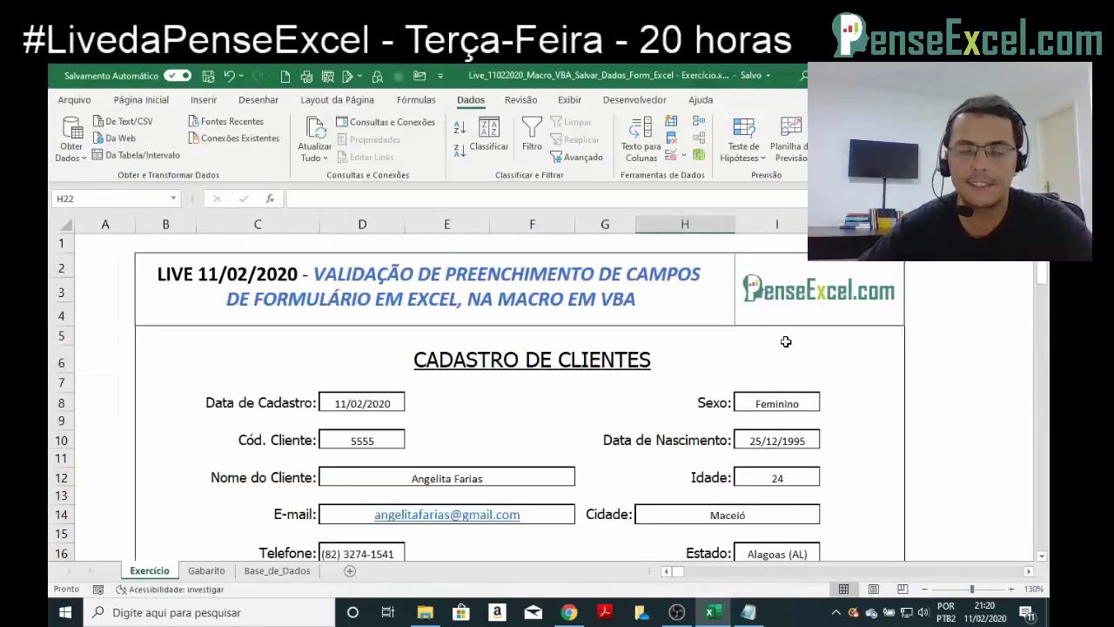
scroll(786, 341, "down", 4)
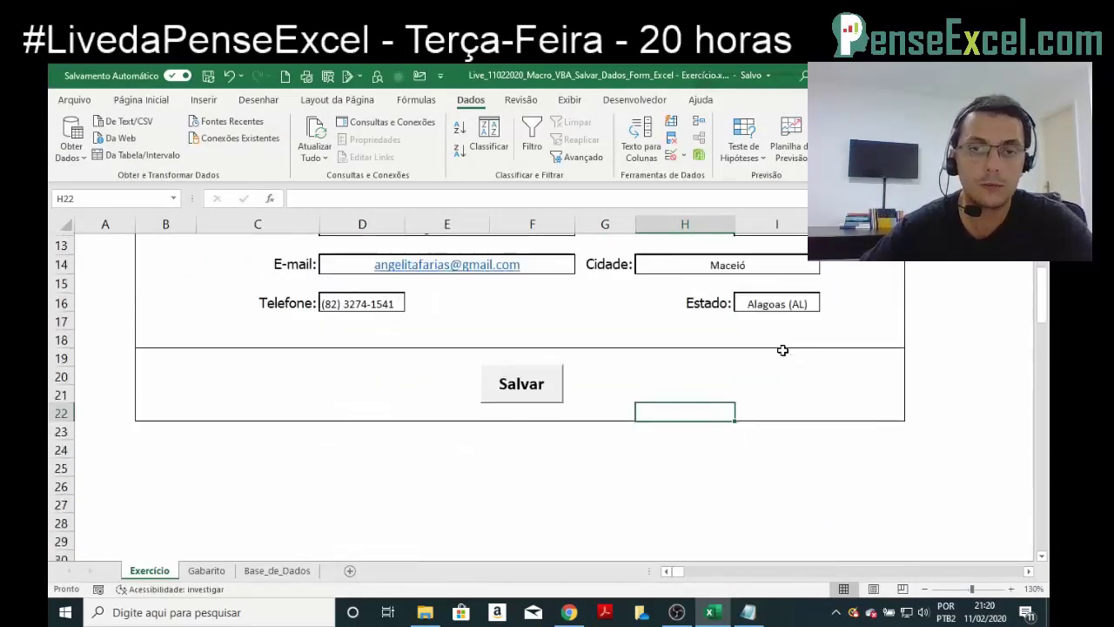
scroll(778, 351, "up", 2)
scroll(778, 352, "up", 2)
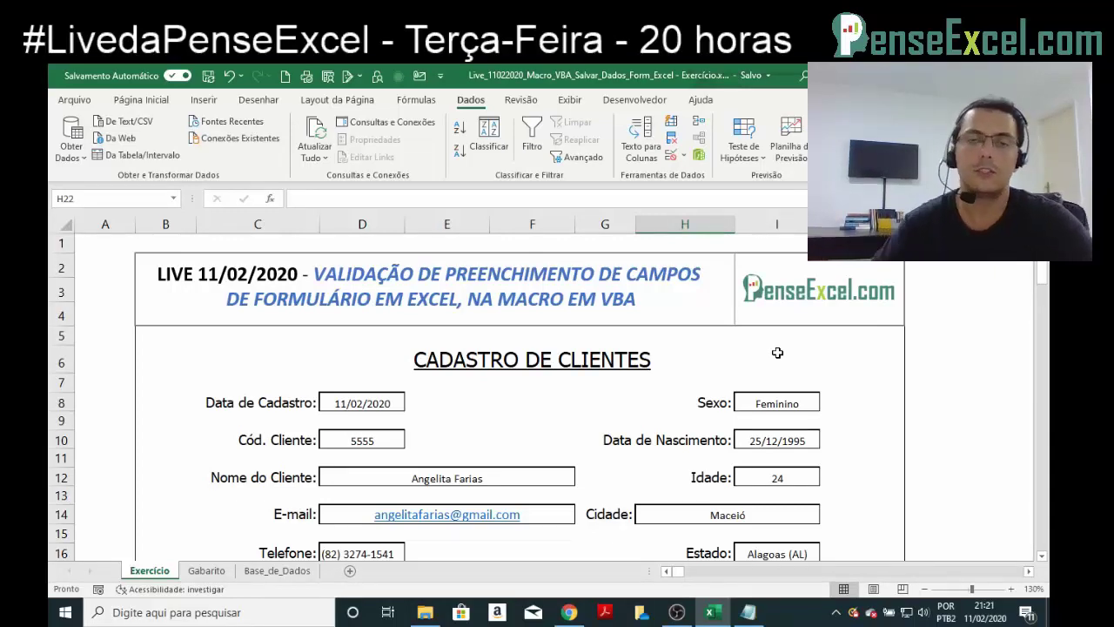
scroll(776, 356, "down", 2)
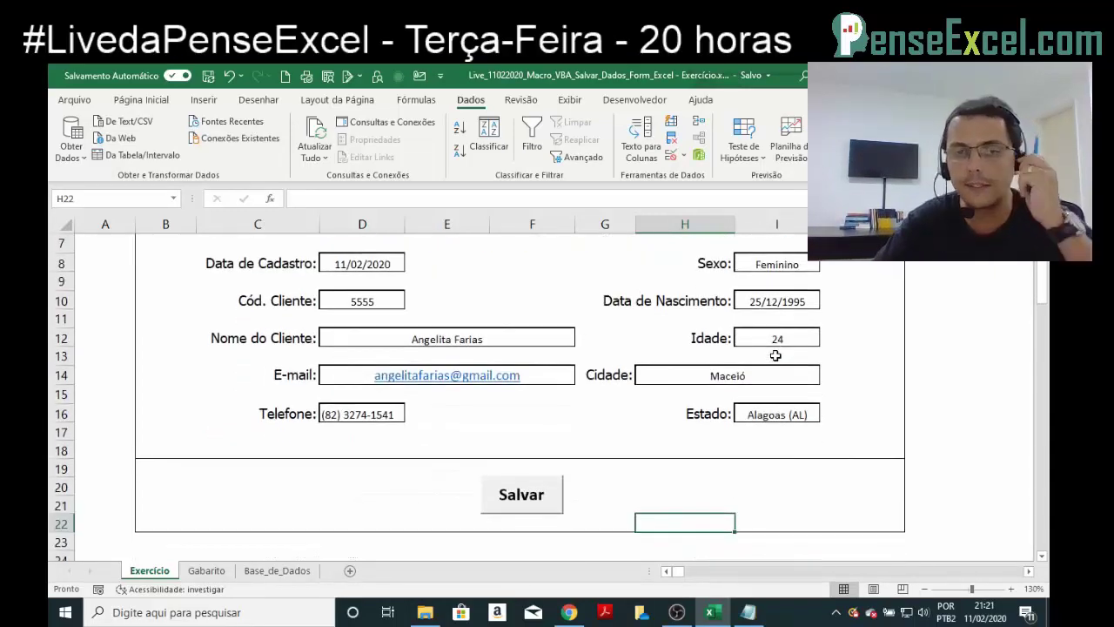
scroll(776, 356, "up", 2)
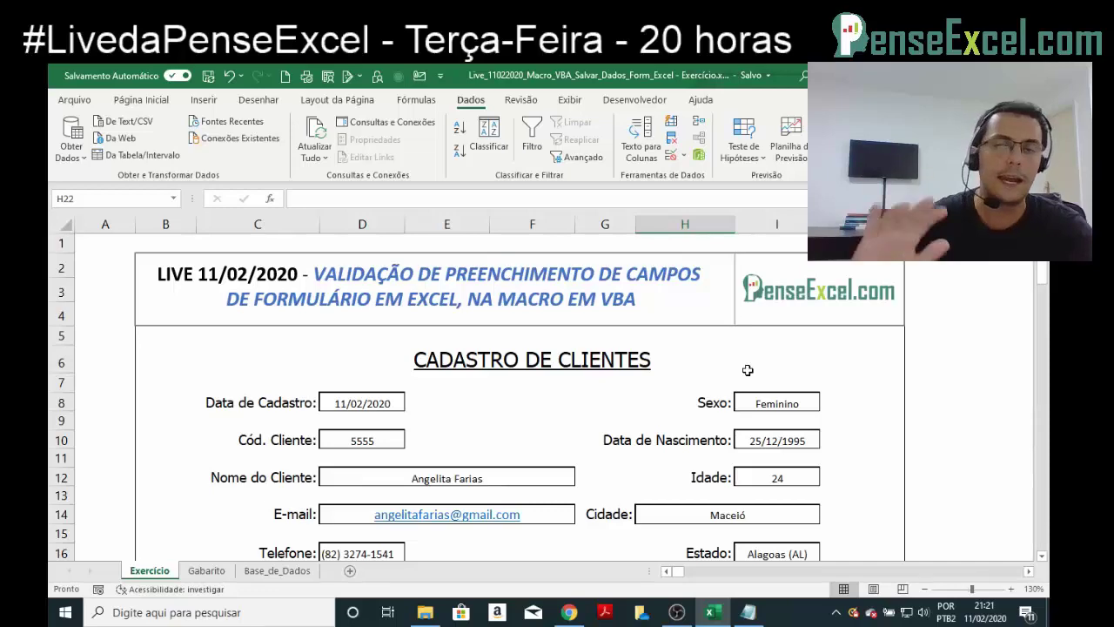
scroll(748, 370, "down", 2)
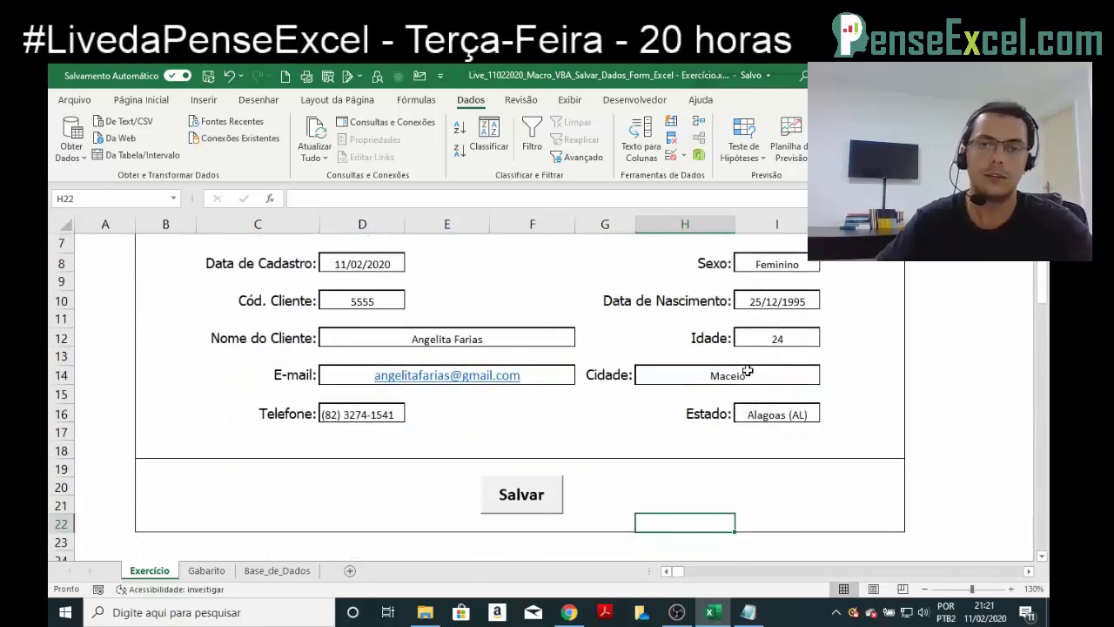
scroll(716, 370, "up", 1)
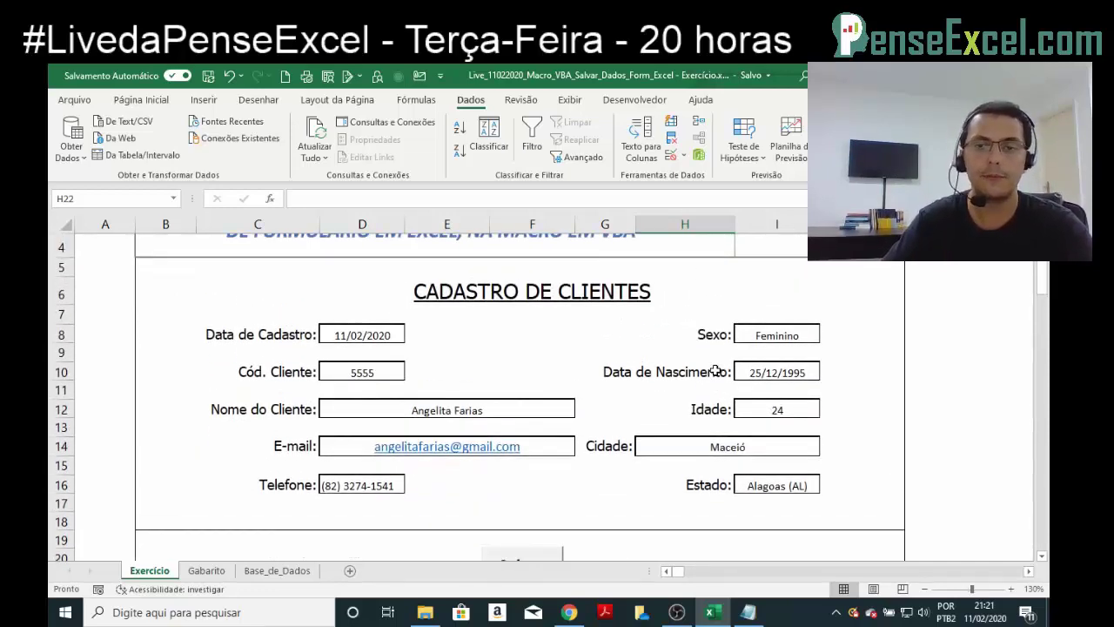
scroll(716, 370, "down", 2)
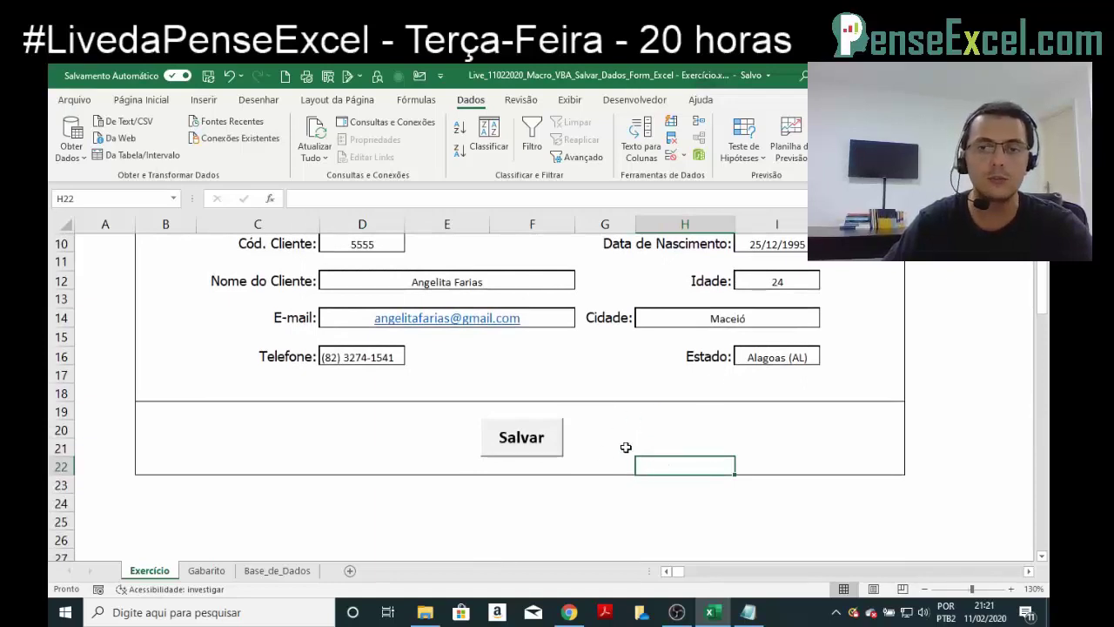
scroll(753, 437, "up", 3)
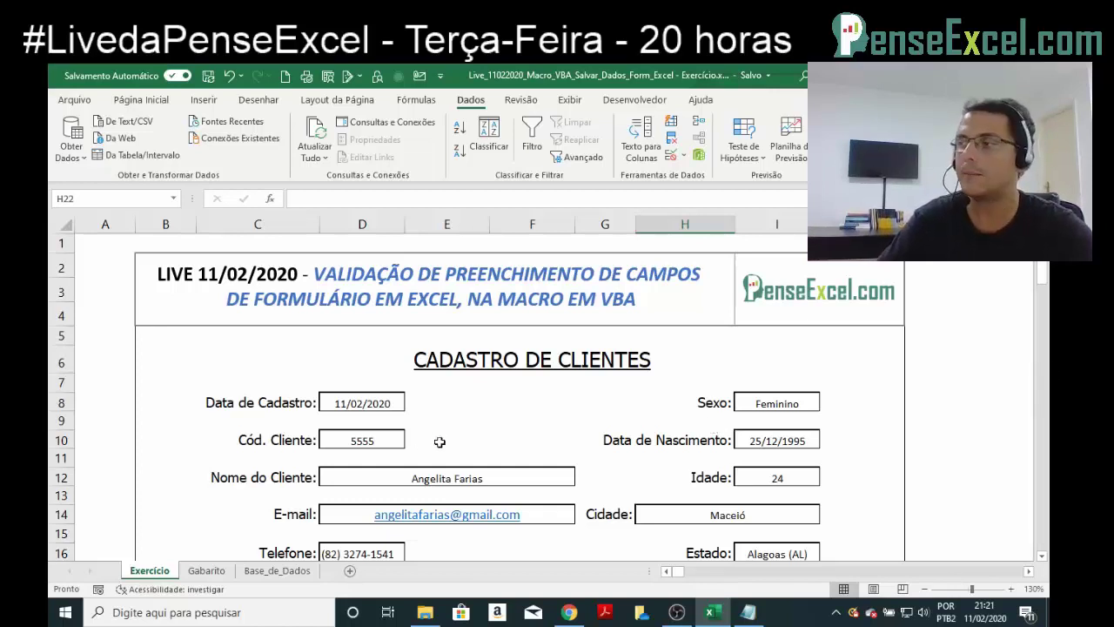
left_click(277, 570)
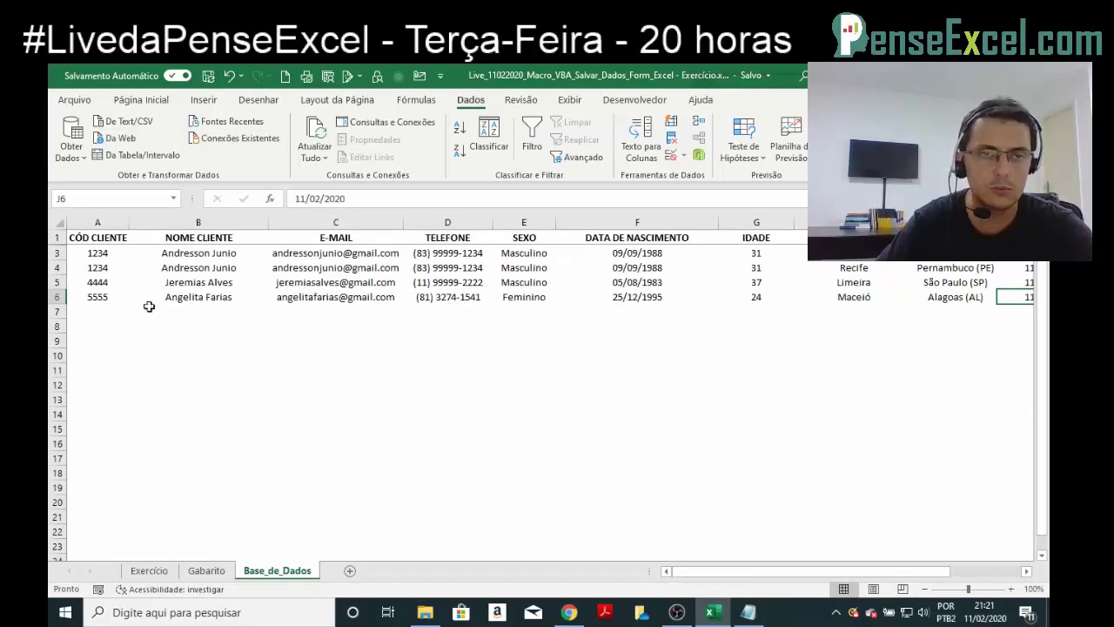
left_click(165, 573)
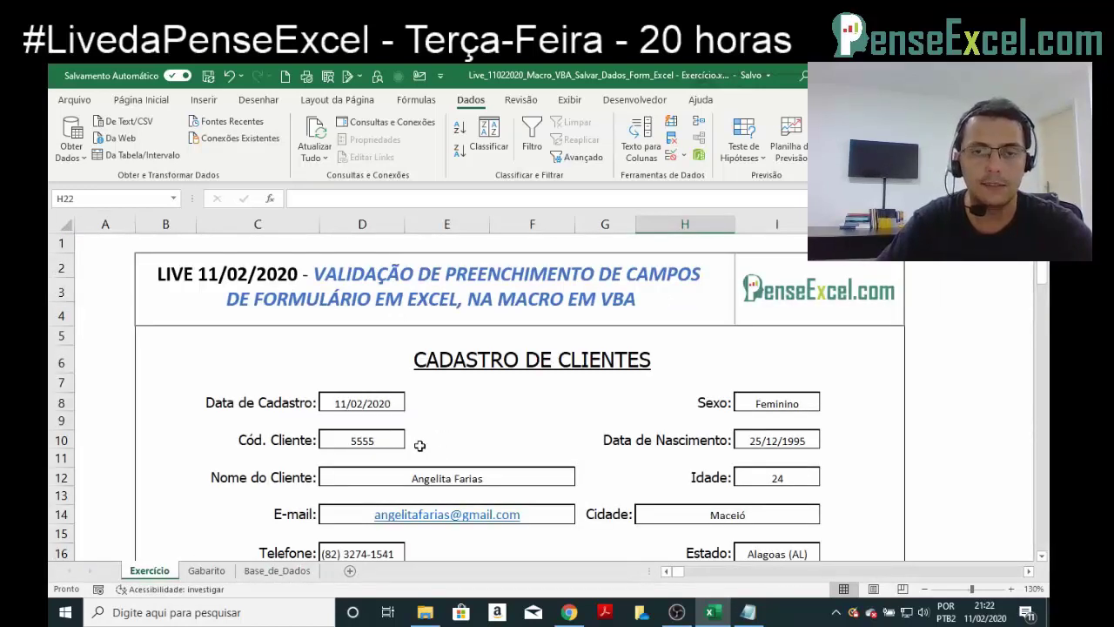
left_click(427, 441)
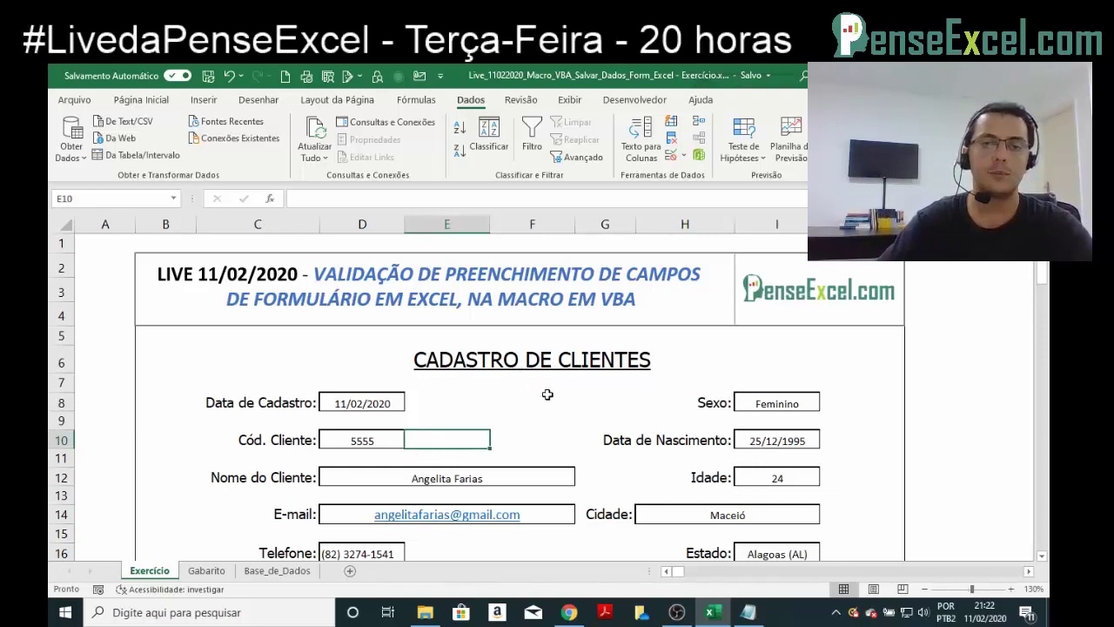
scroll(547, 392, "down", 1)
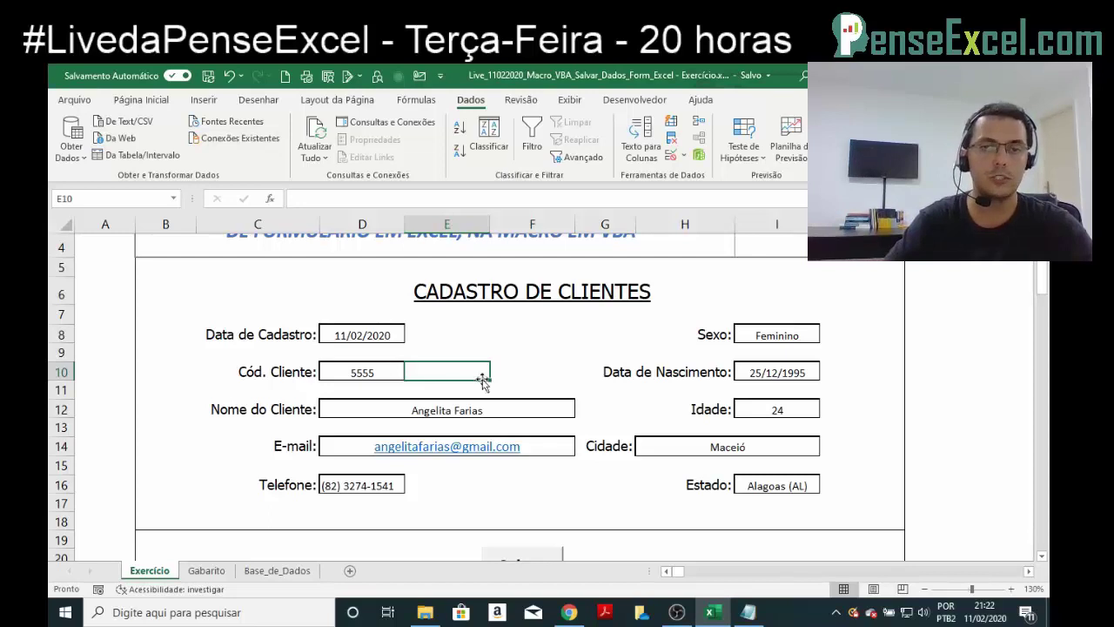
scroll(745, 387, "down", 2)
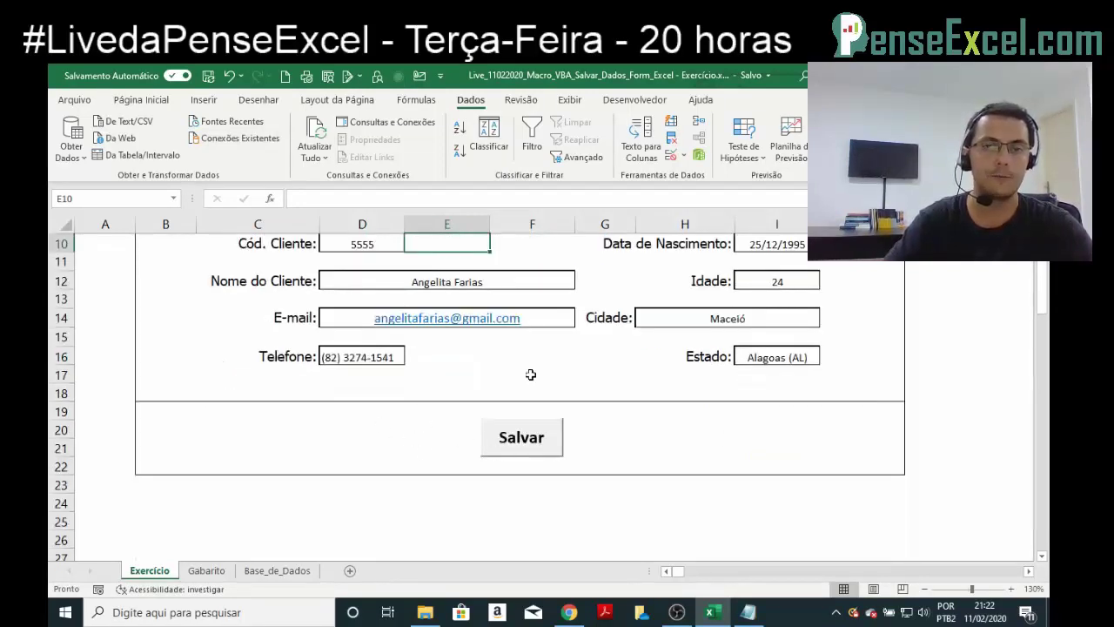
scroll(535, 330, "up", 2)
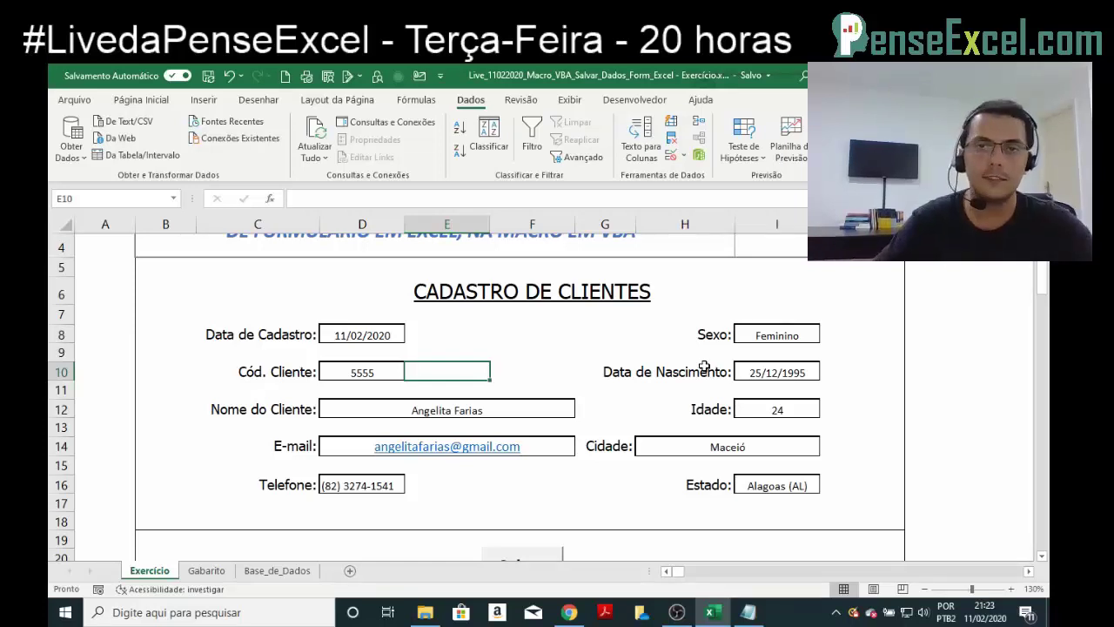
Show the Desenvolvedor tools and browse the Inserir form-control list before dismissing it.
left_click(641, 104)
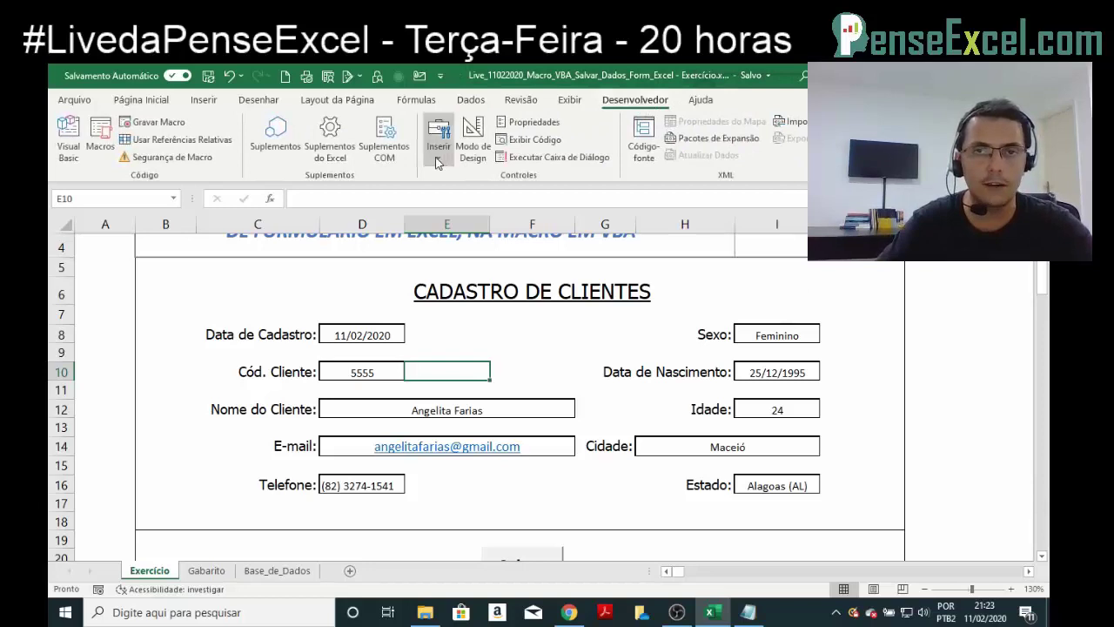
left_click(439, 146)
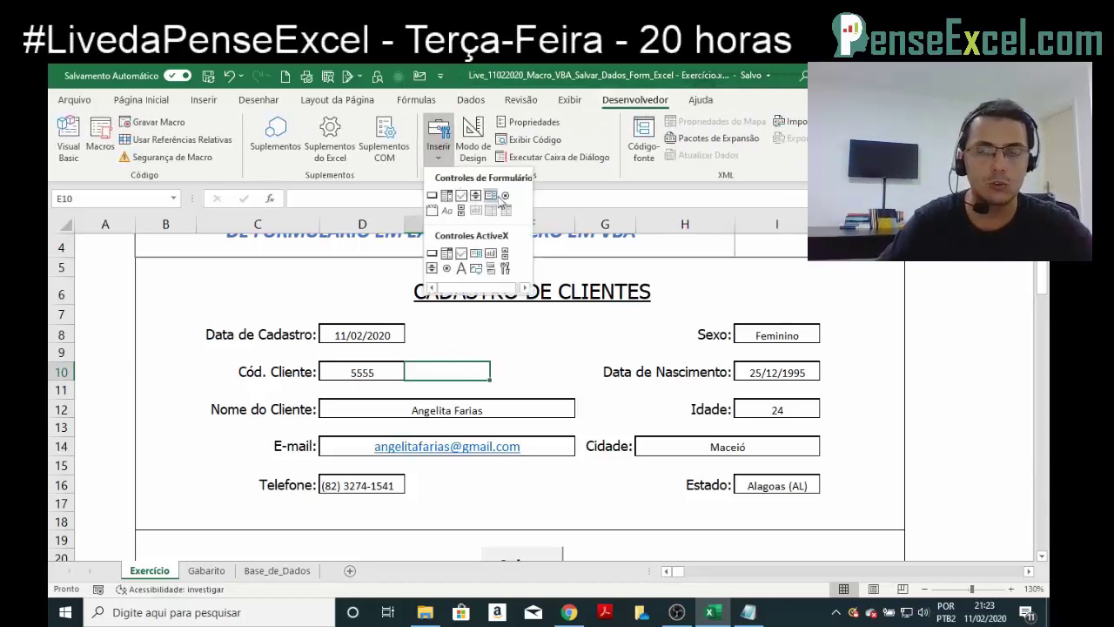
left_click(804, 286)
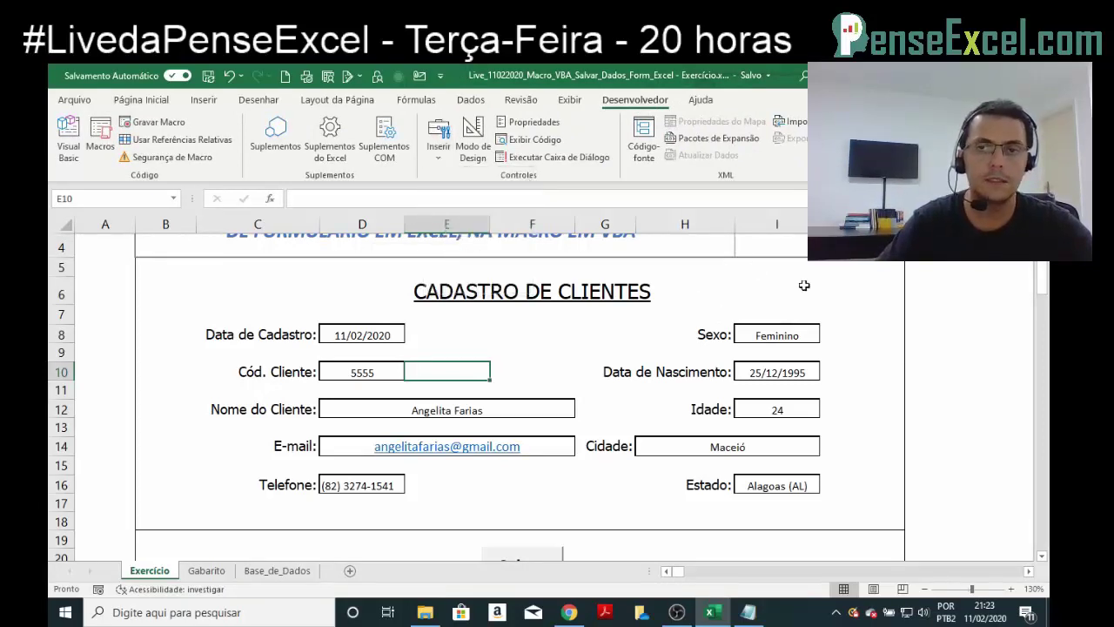
scroll(696, 296, "up", 1)
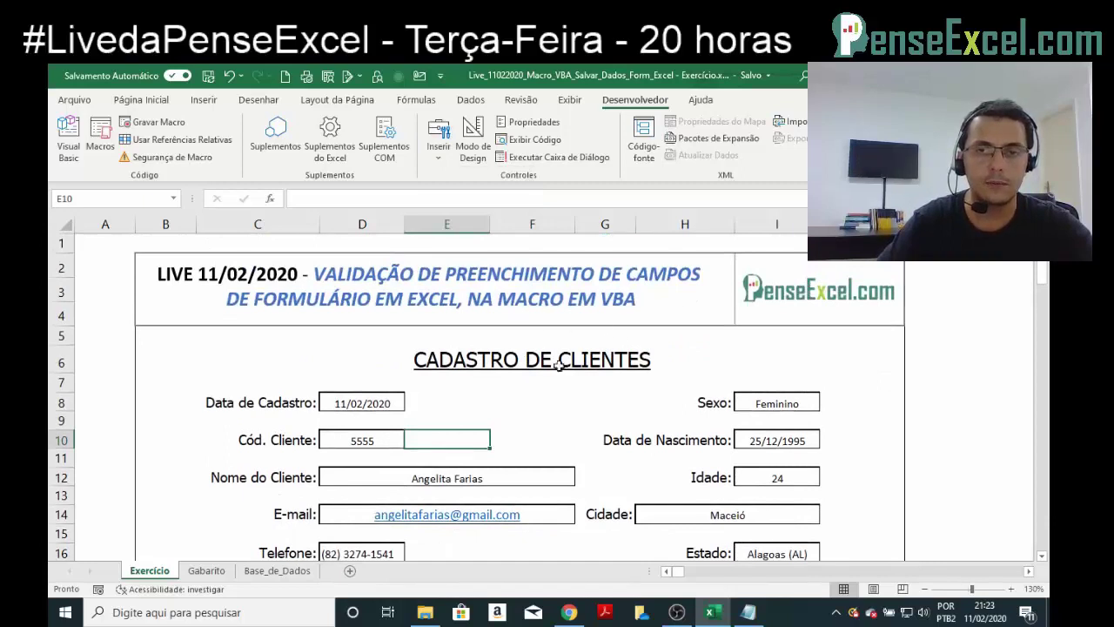